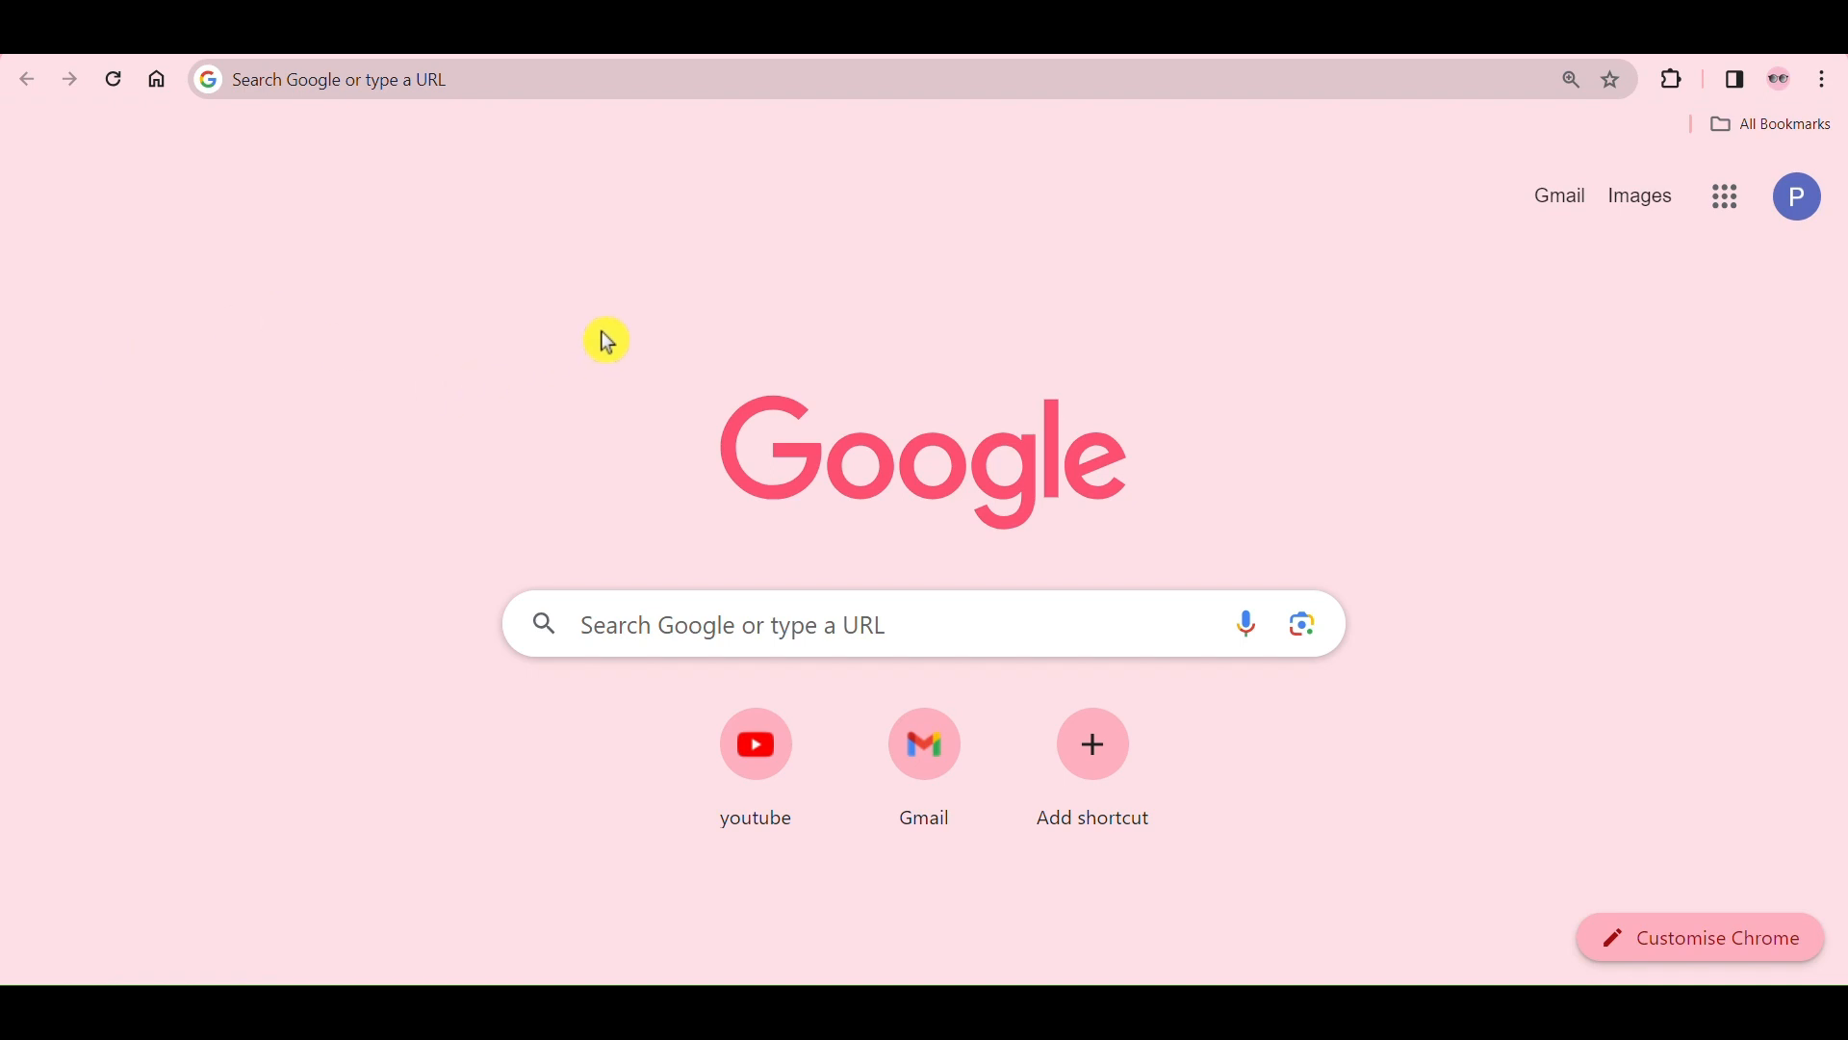
Step: Open the website deledbihar.com in the blank Google tab
click(493, 36)
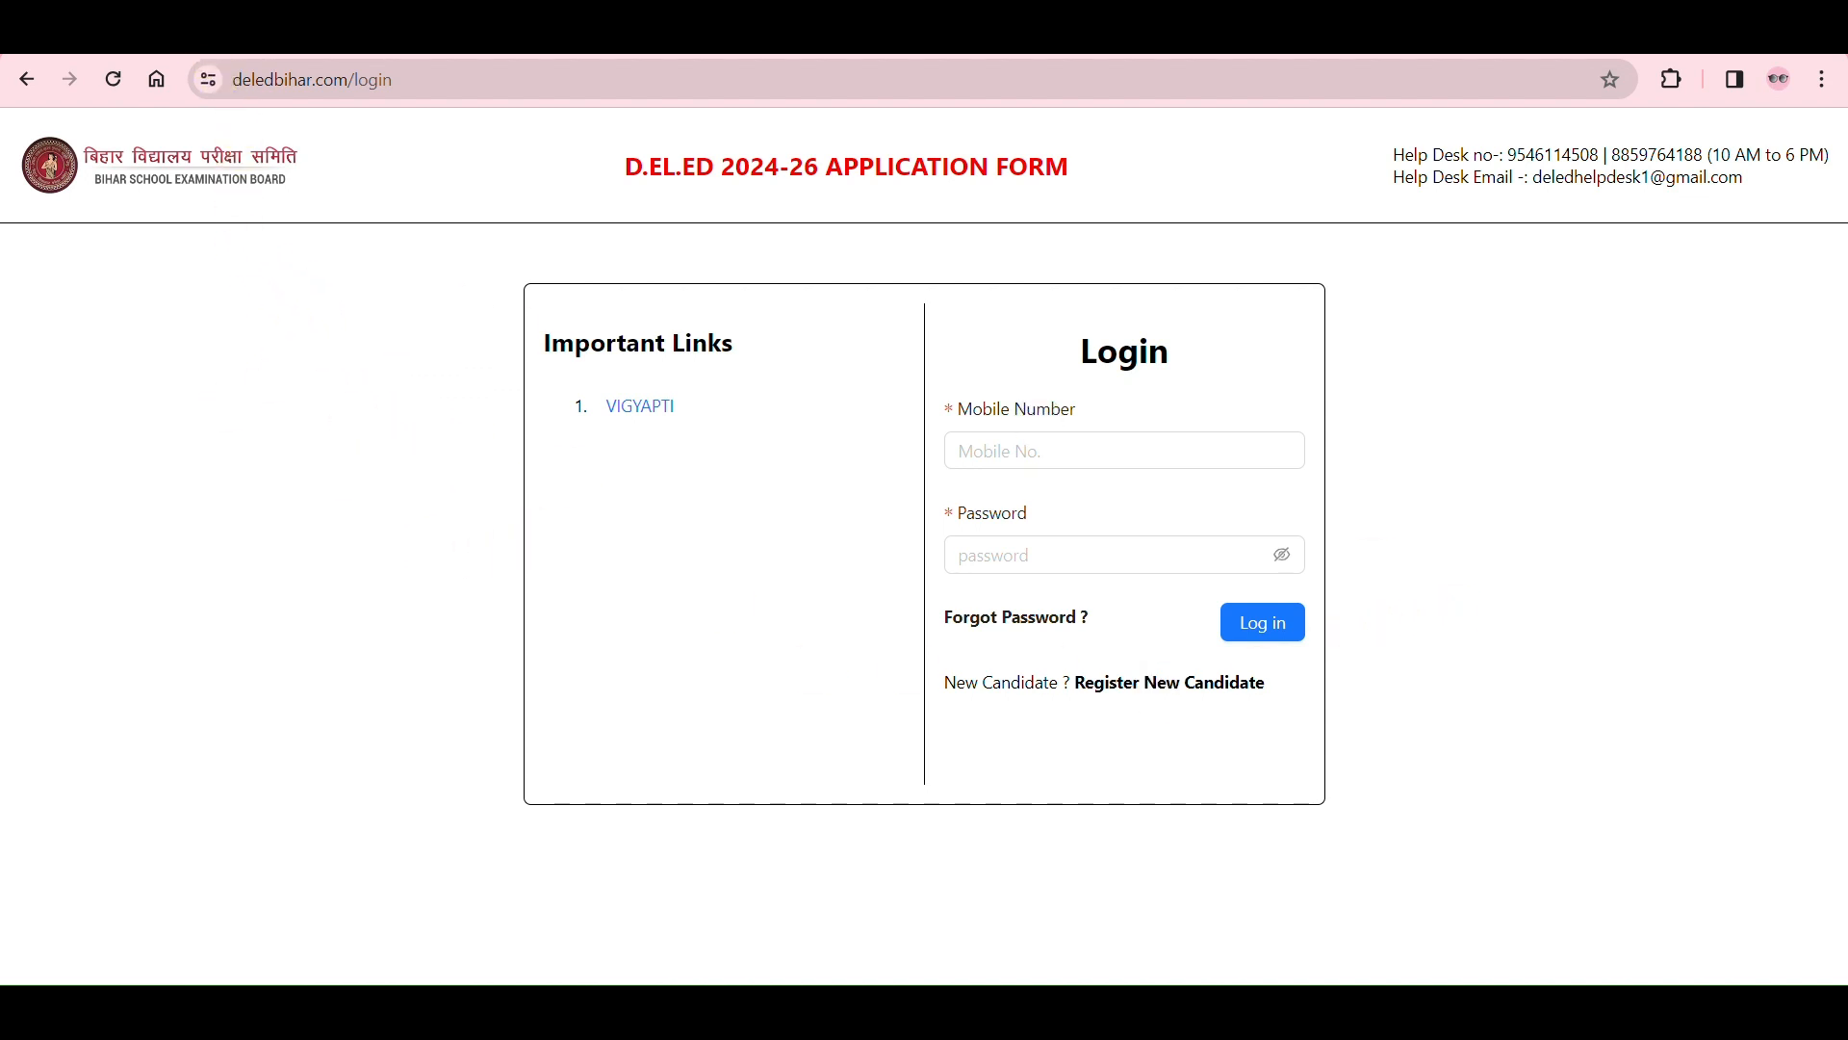
click(243, 39)
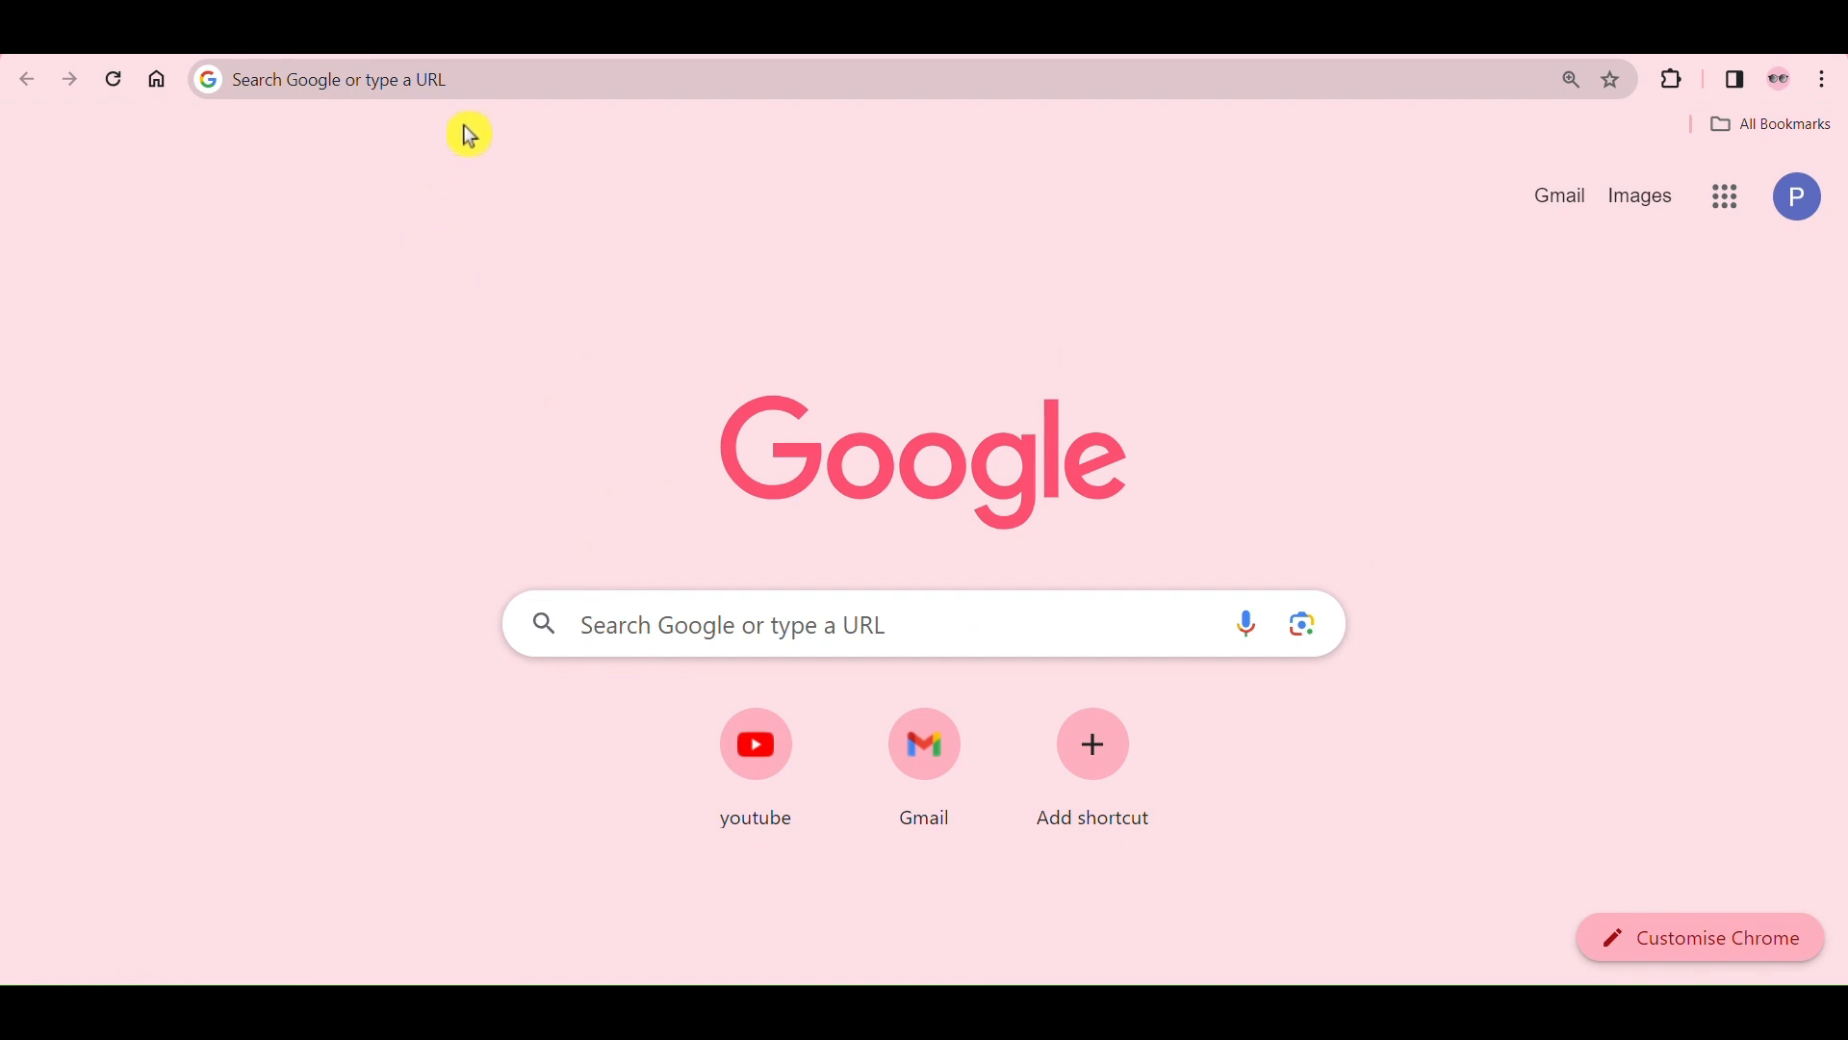
click(486, 88)
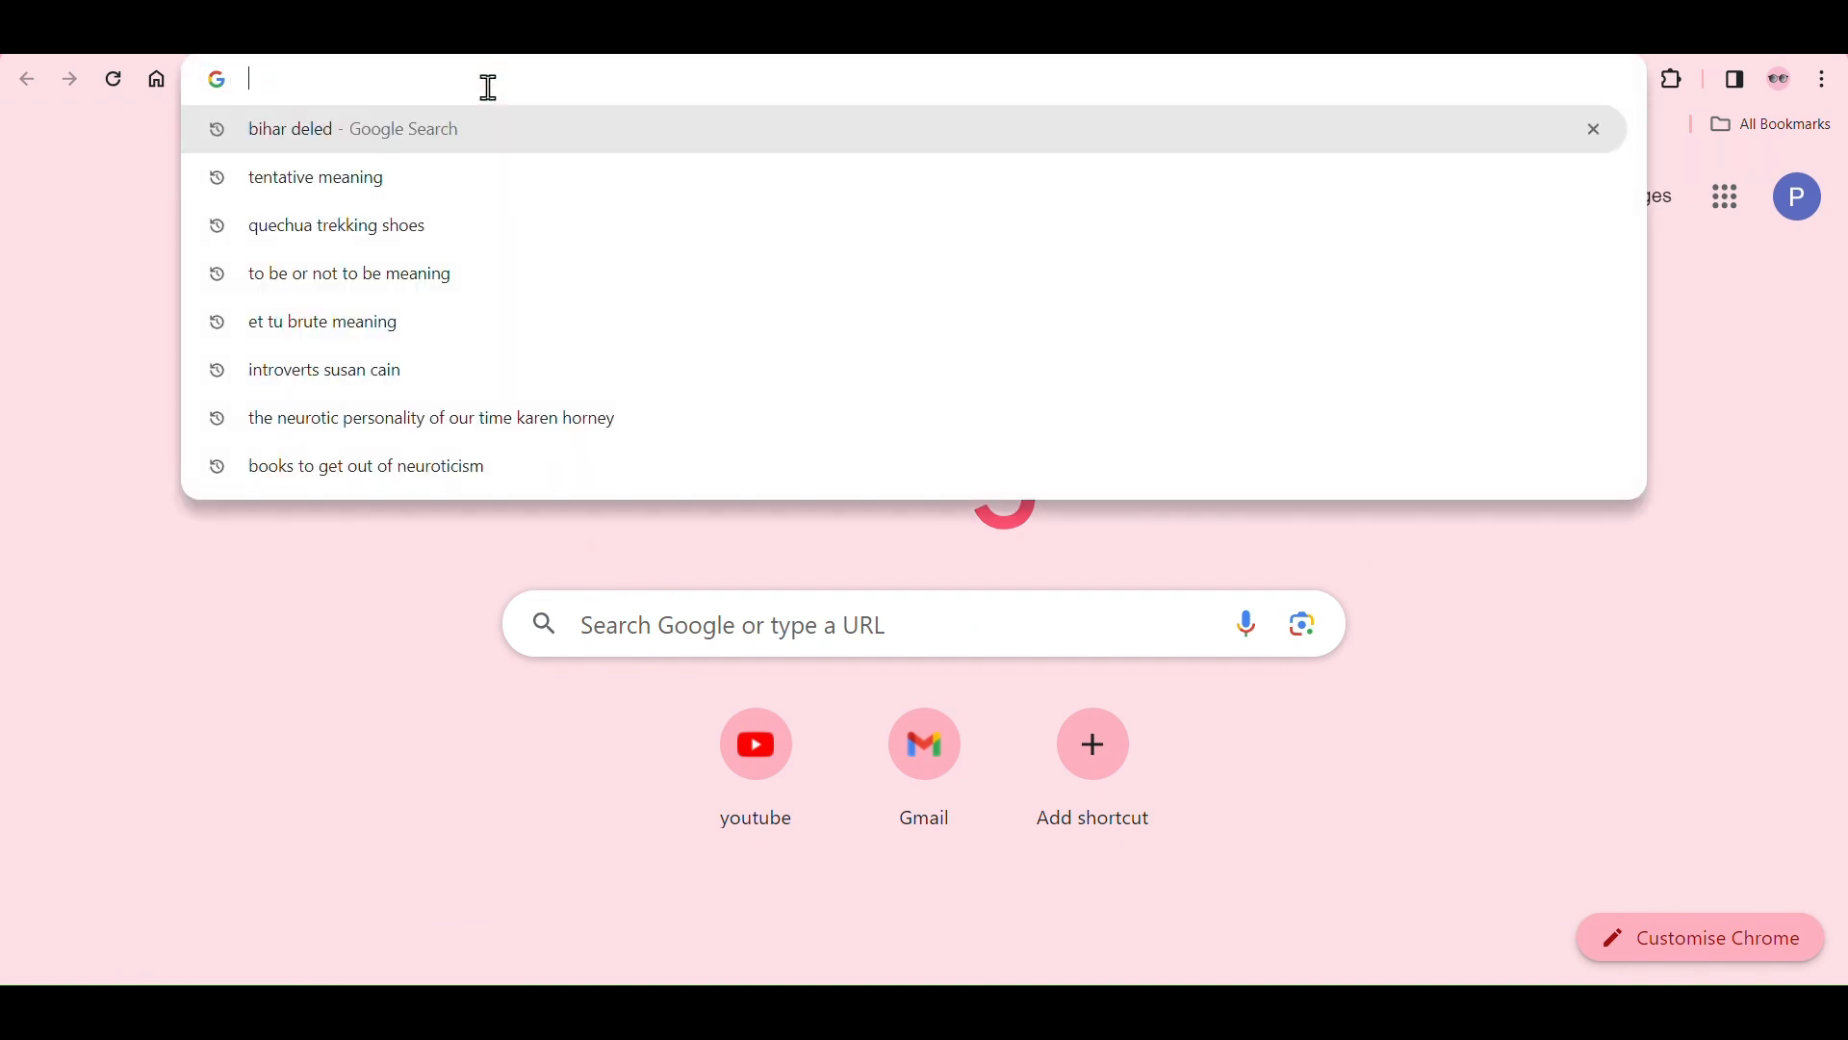
text(dele)
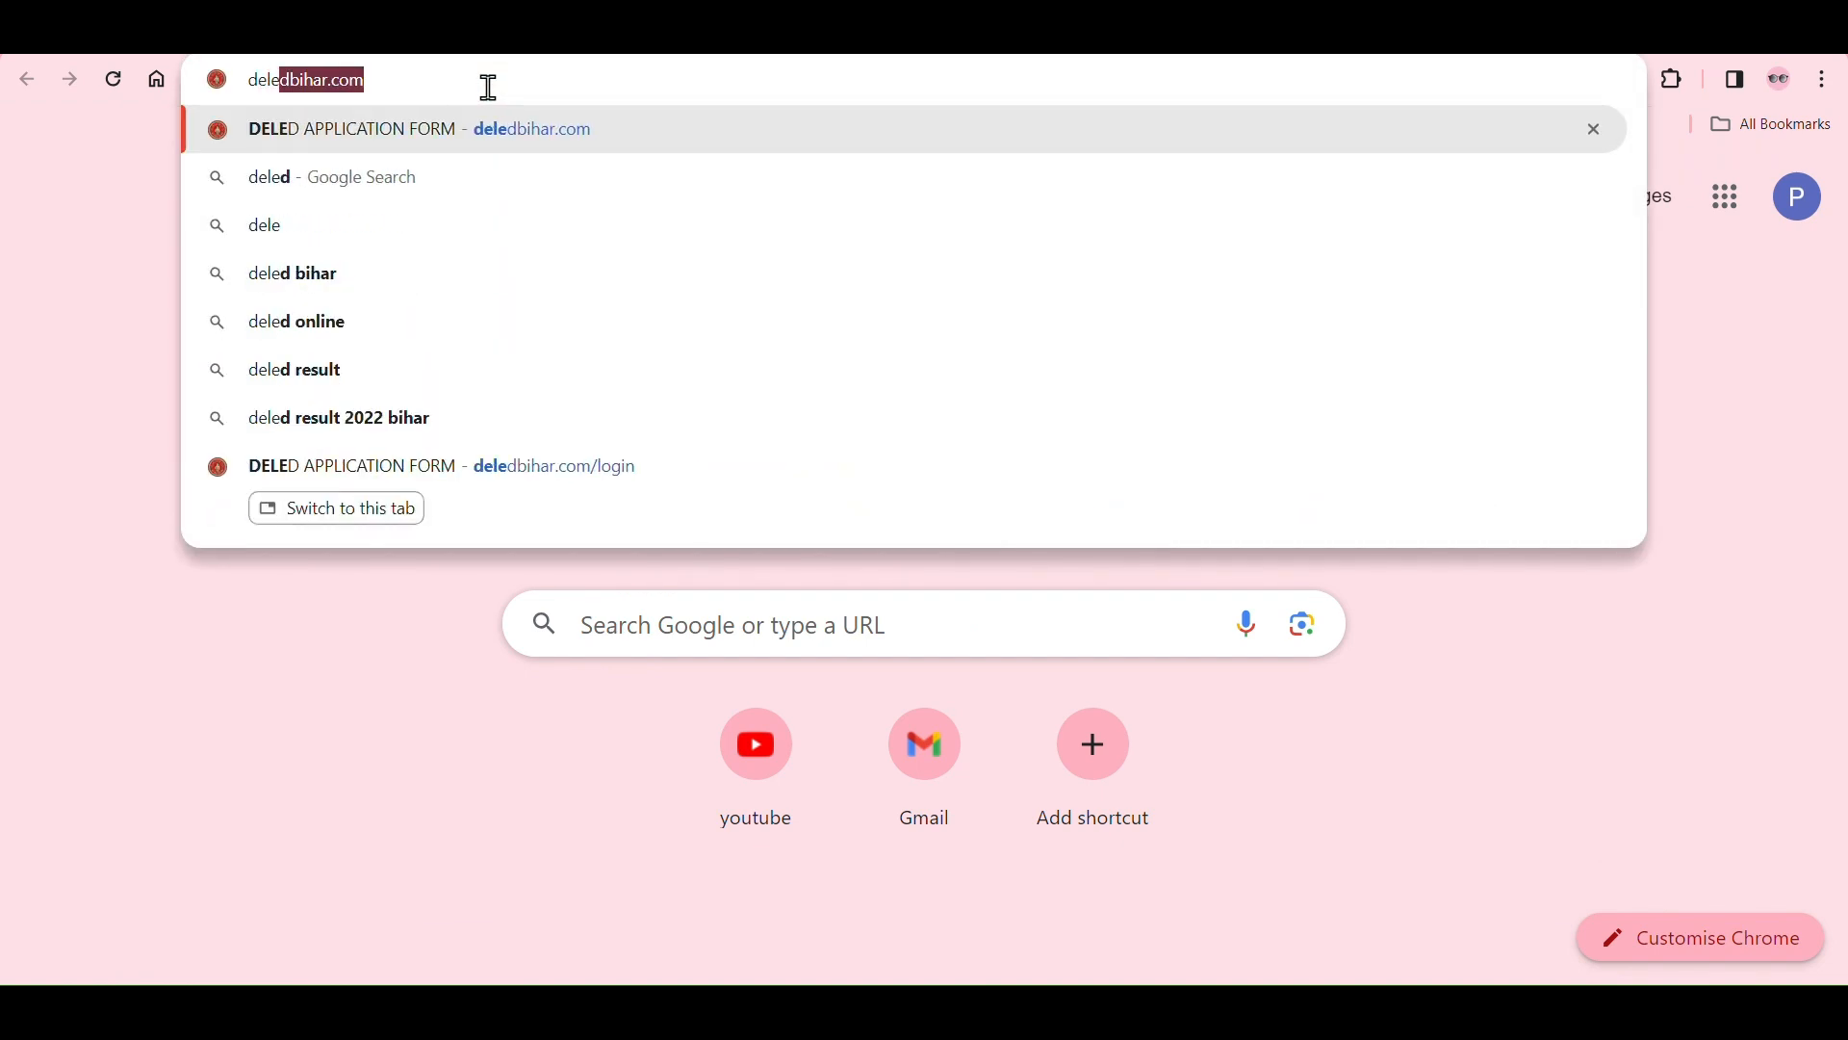
text(db)
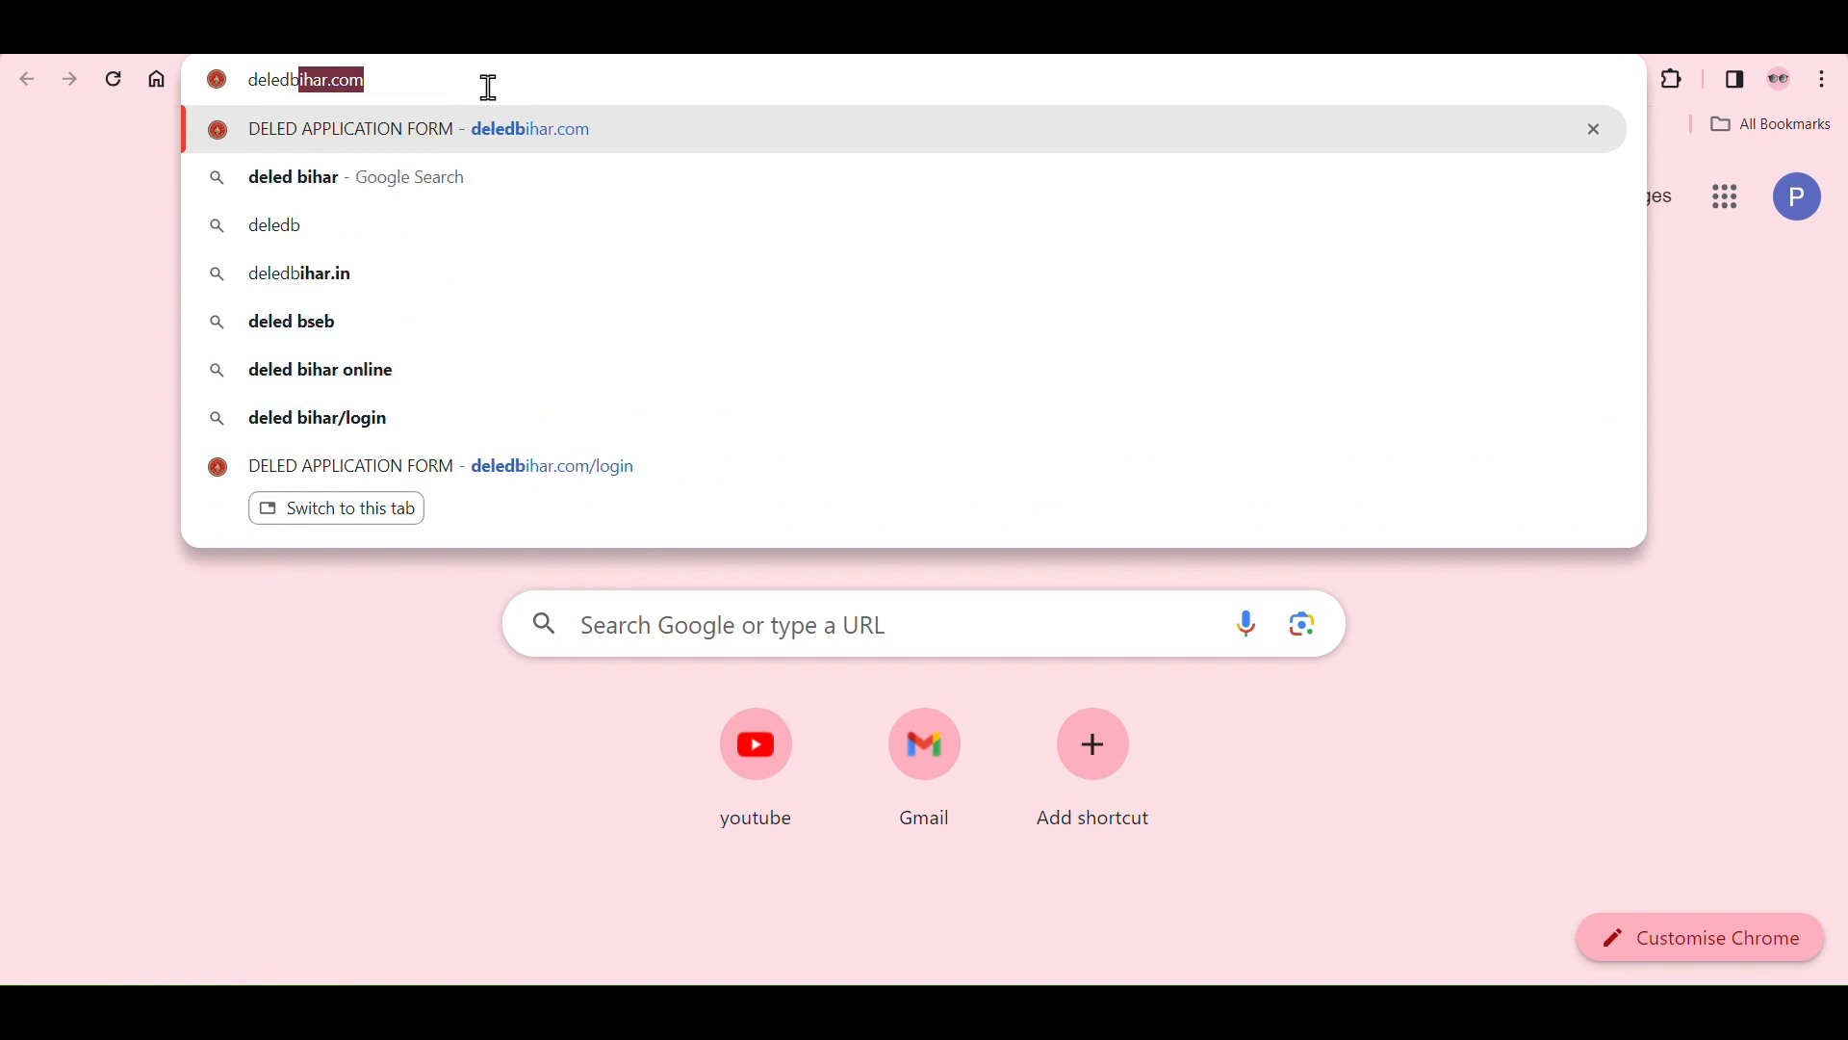
text(ihar)
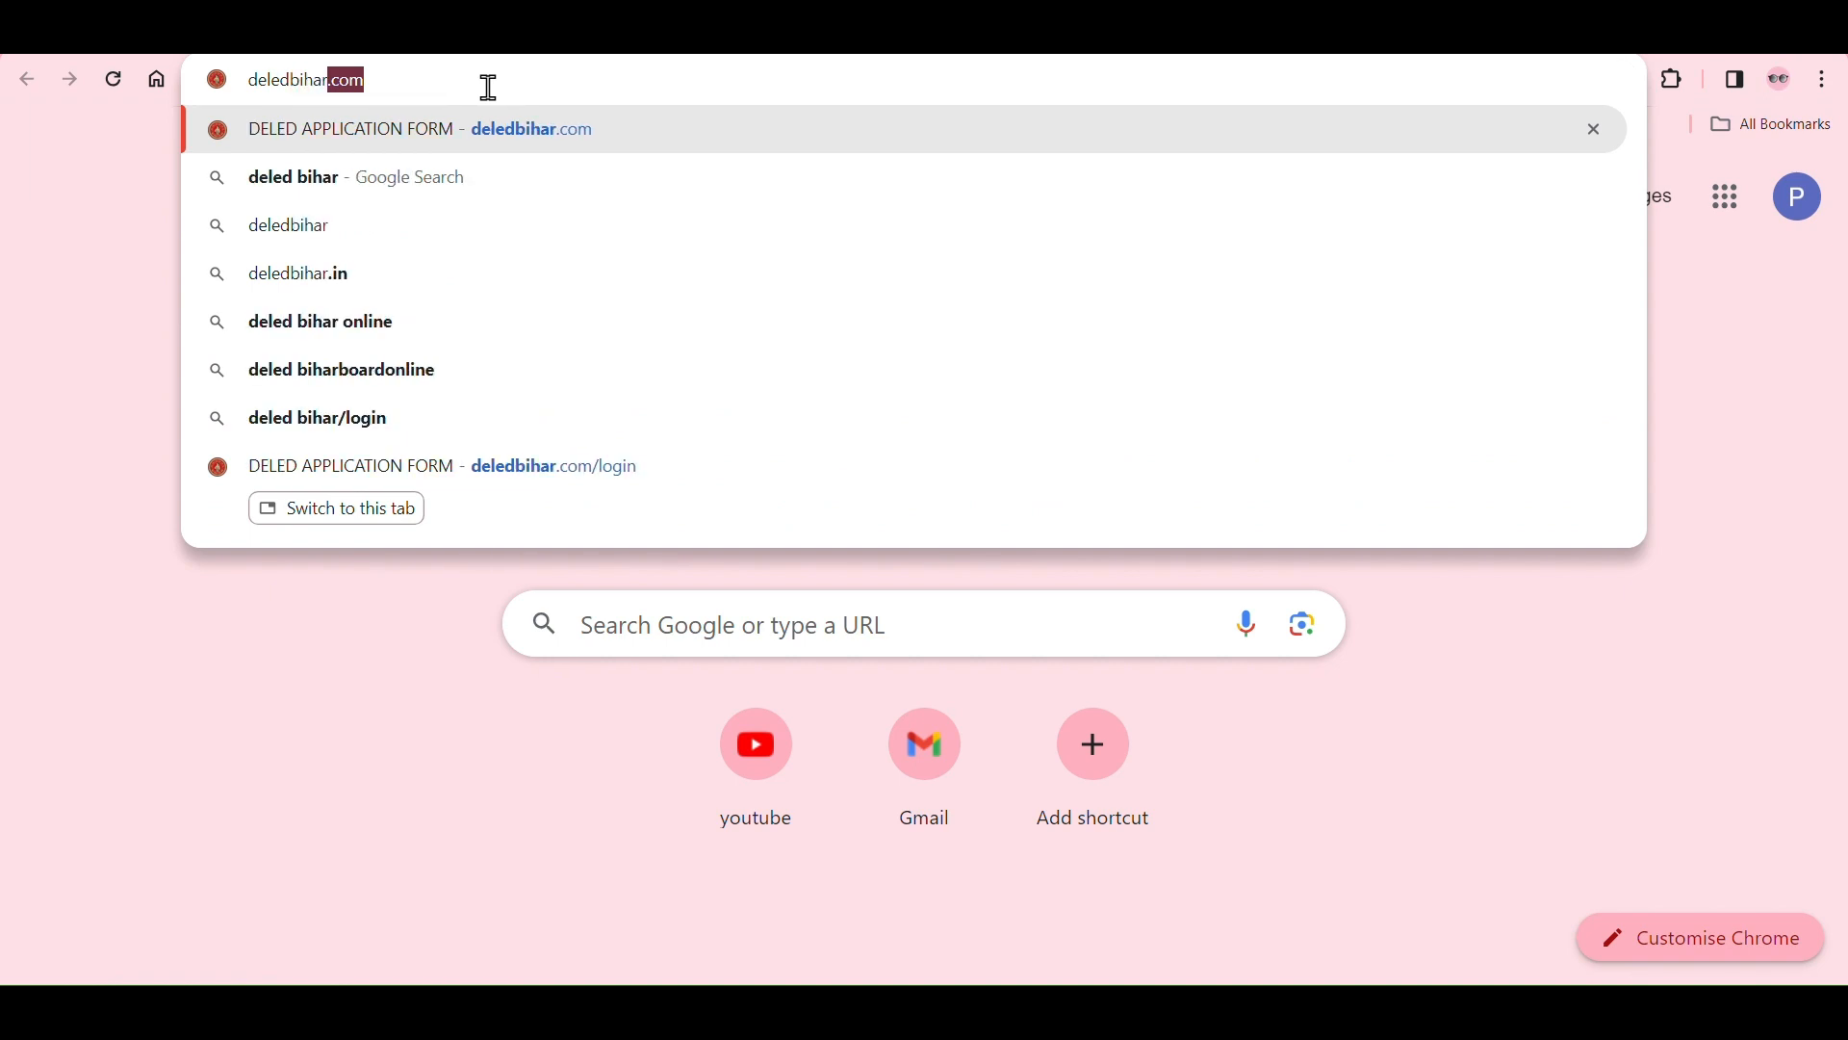
text(.com)
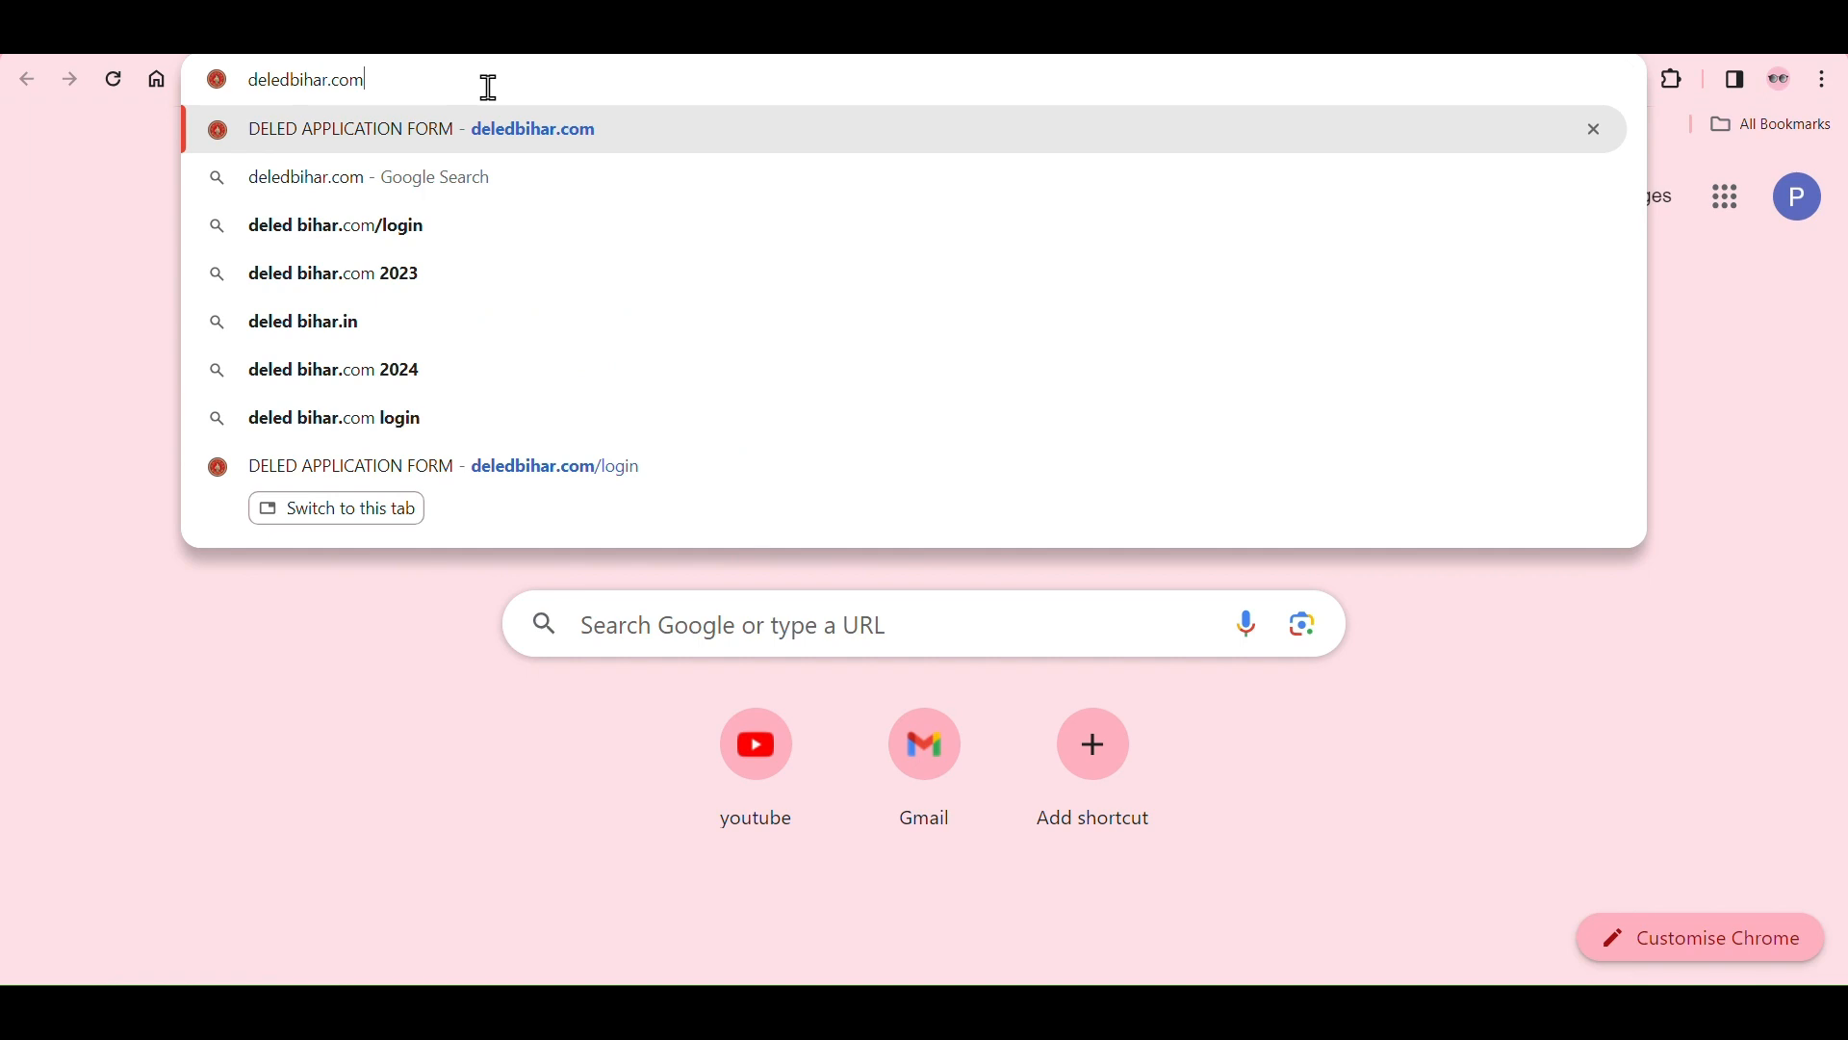
key(Return)
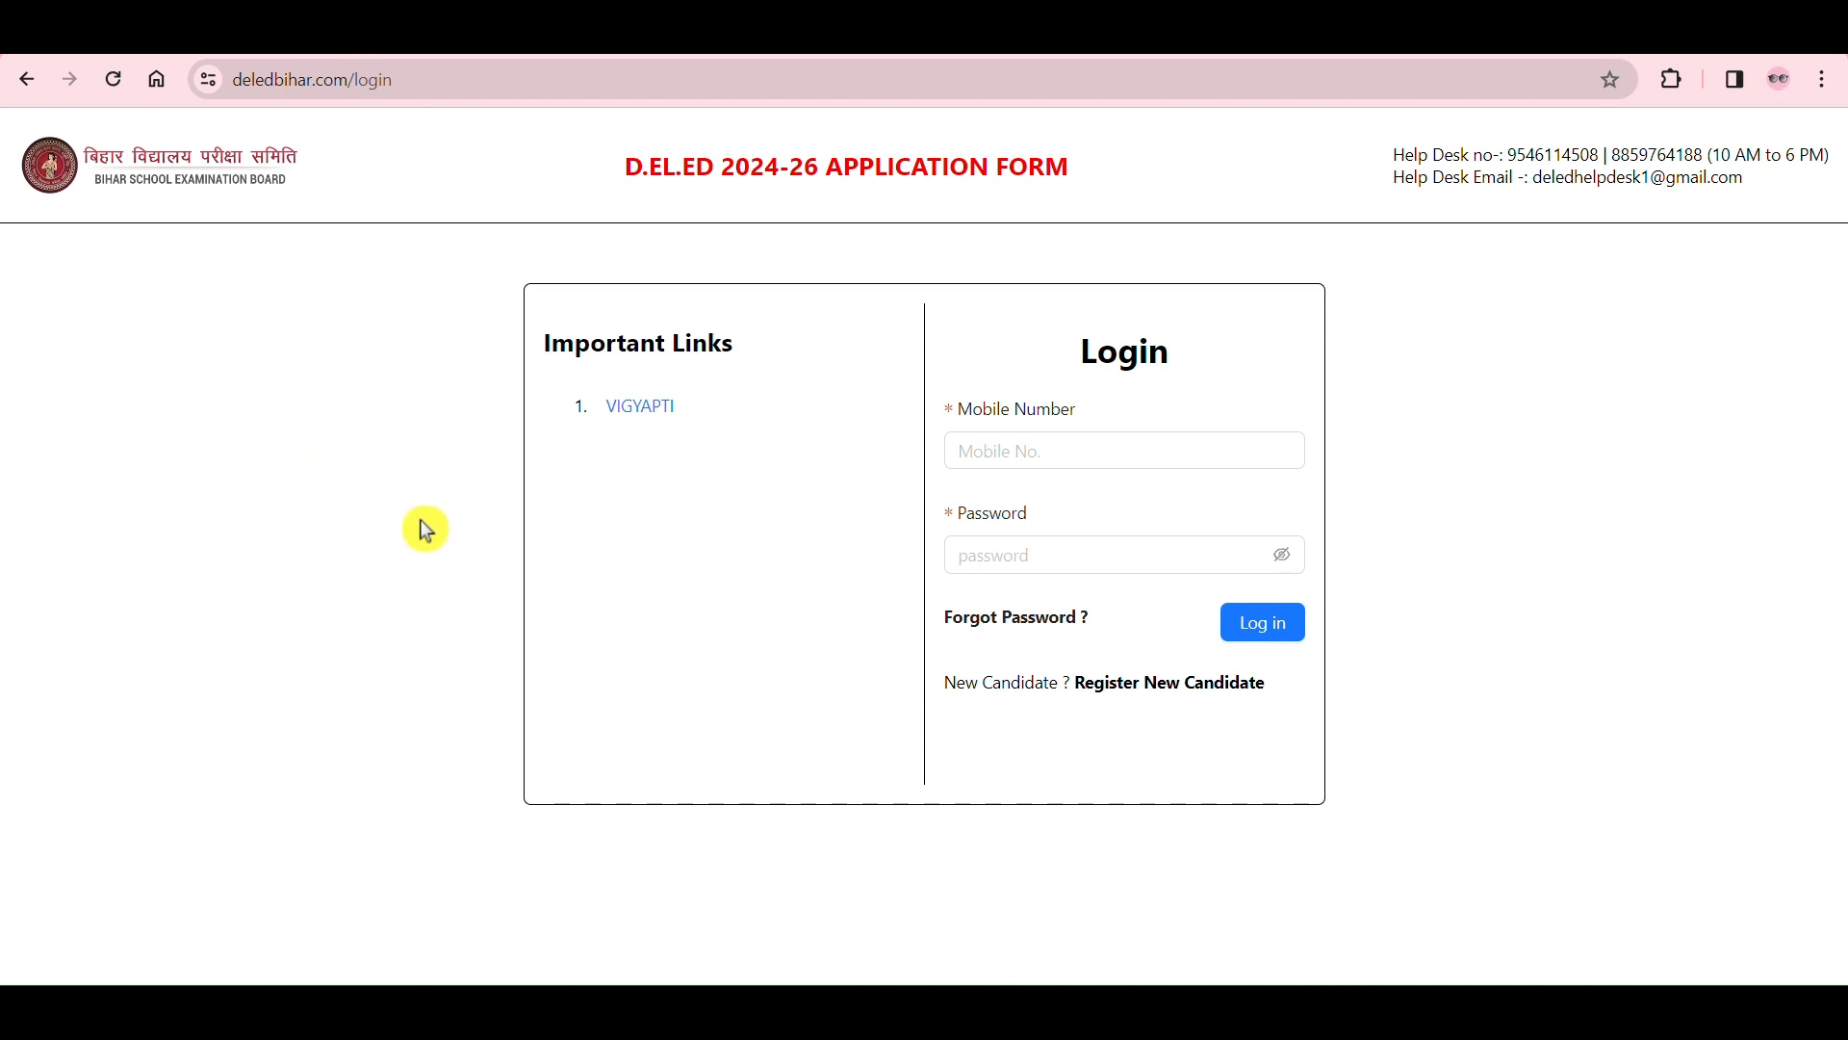
Step: Examine the application form's title and the login section with its mobile number field
drag(634, 176, 1092, 203)
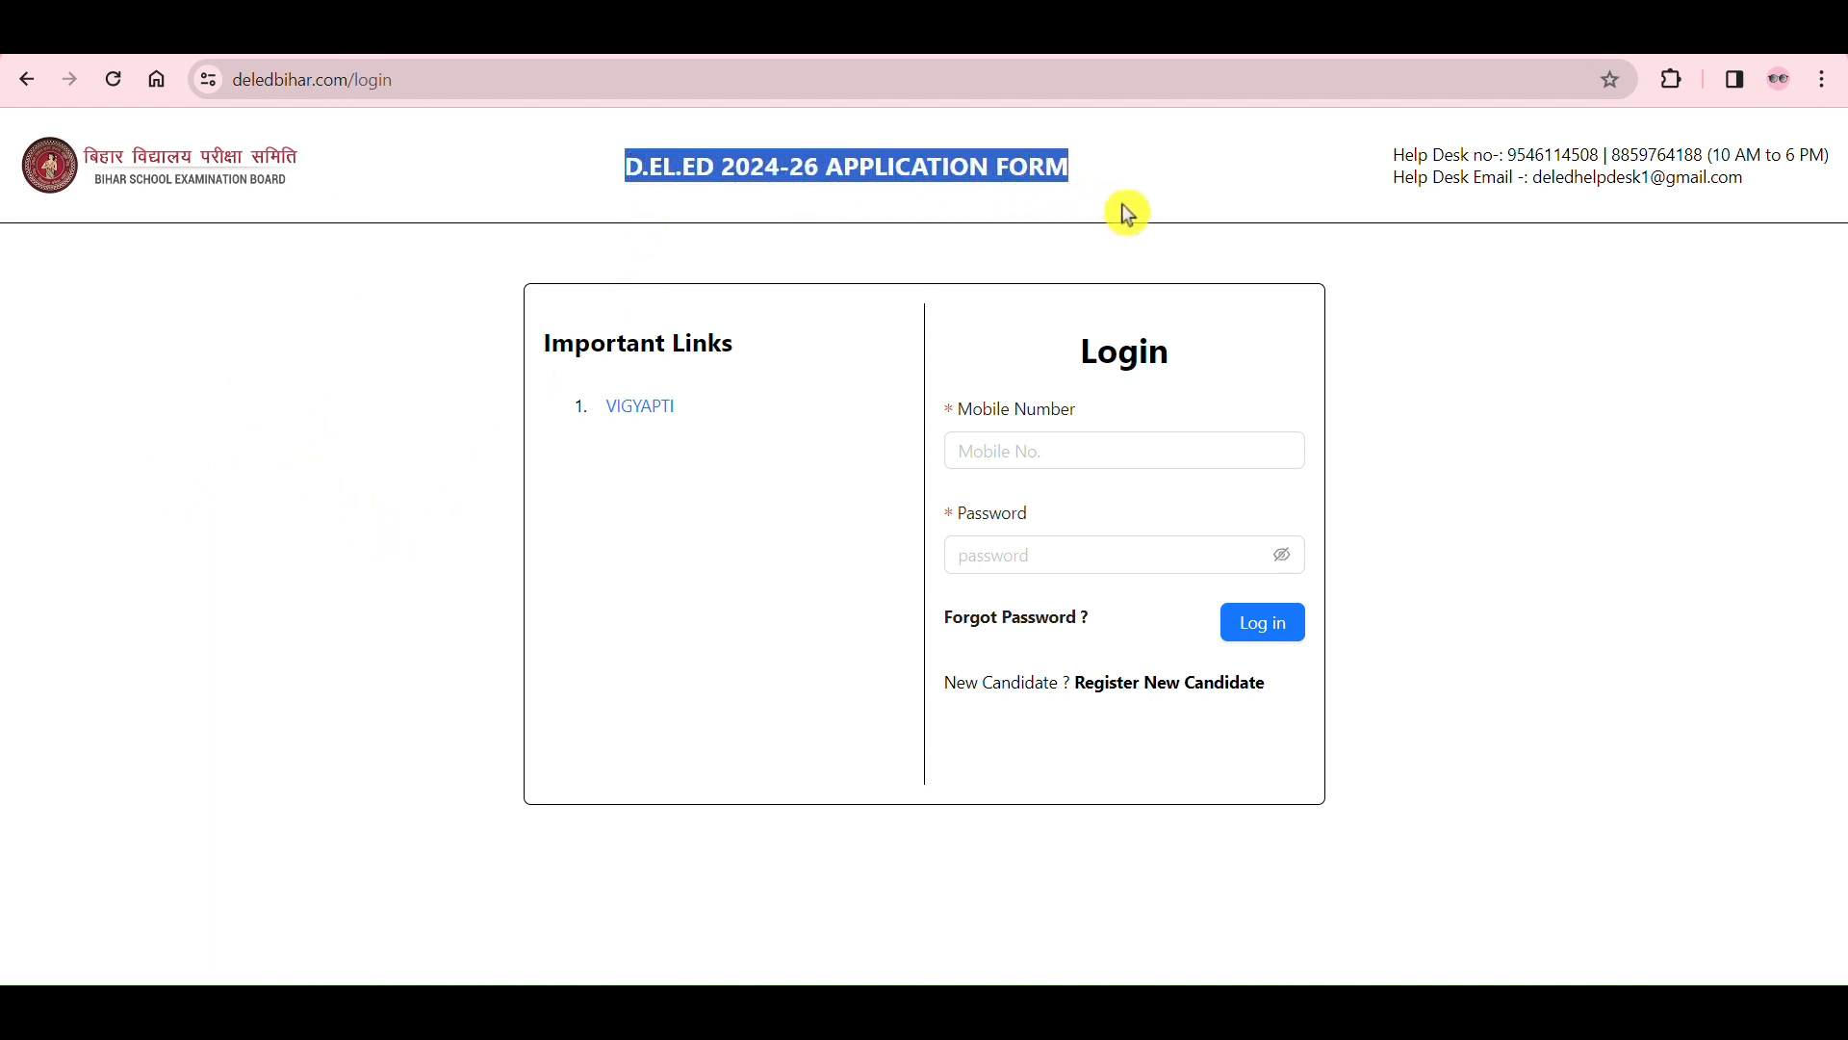
click(1521, 328)
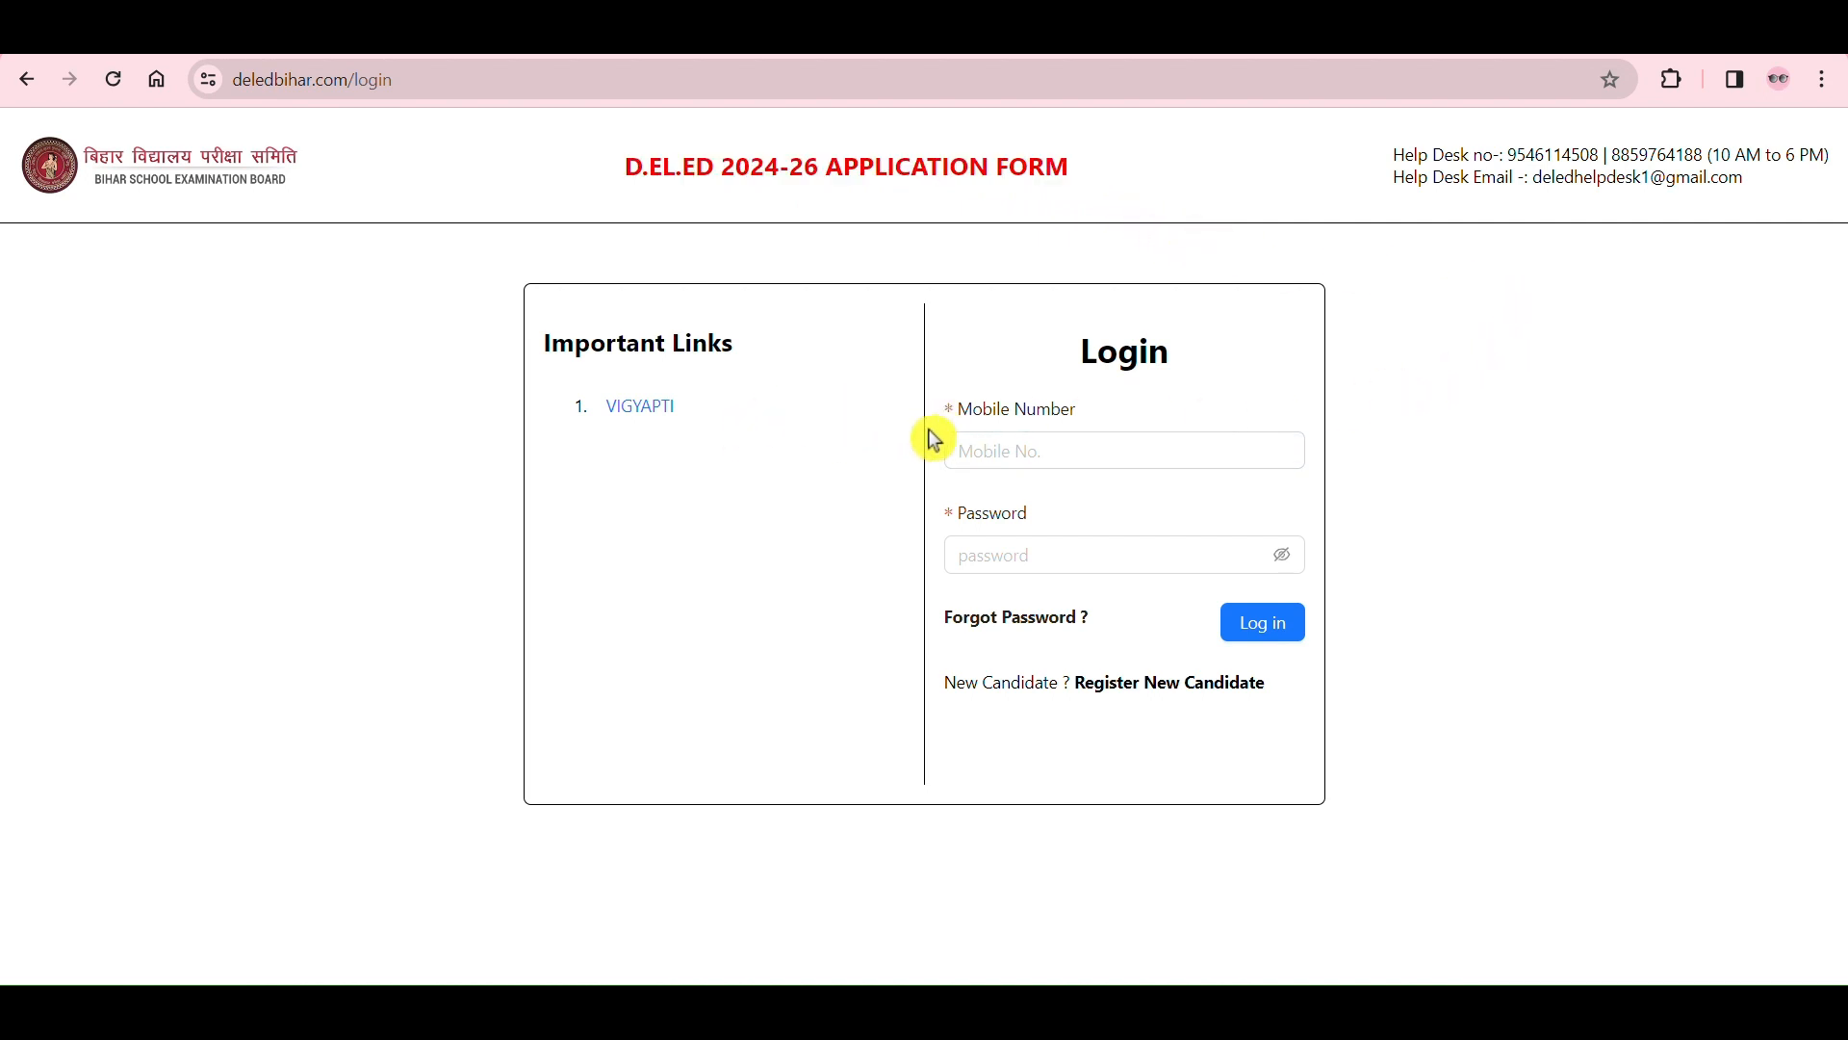
drag(1080, 371, 1175, 385)
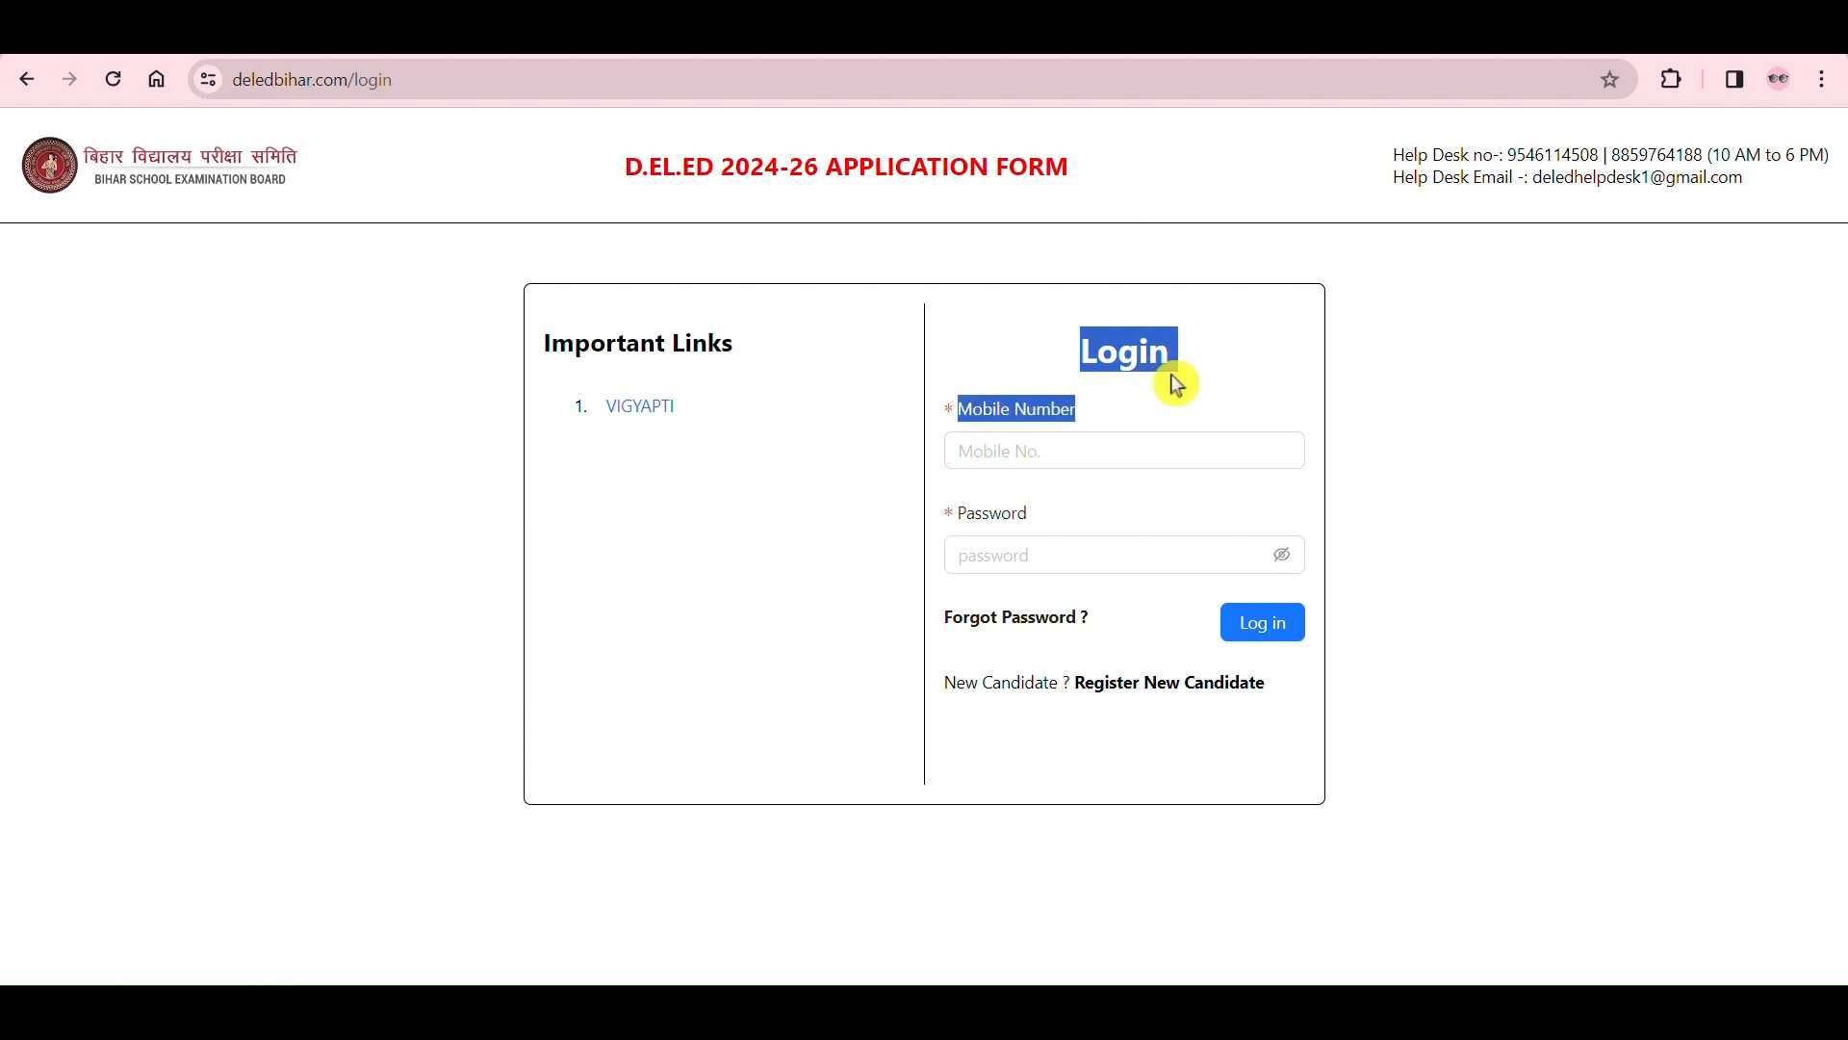
click(1482, 356)
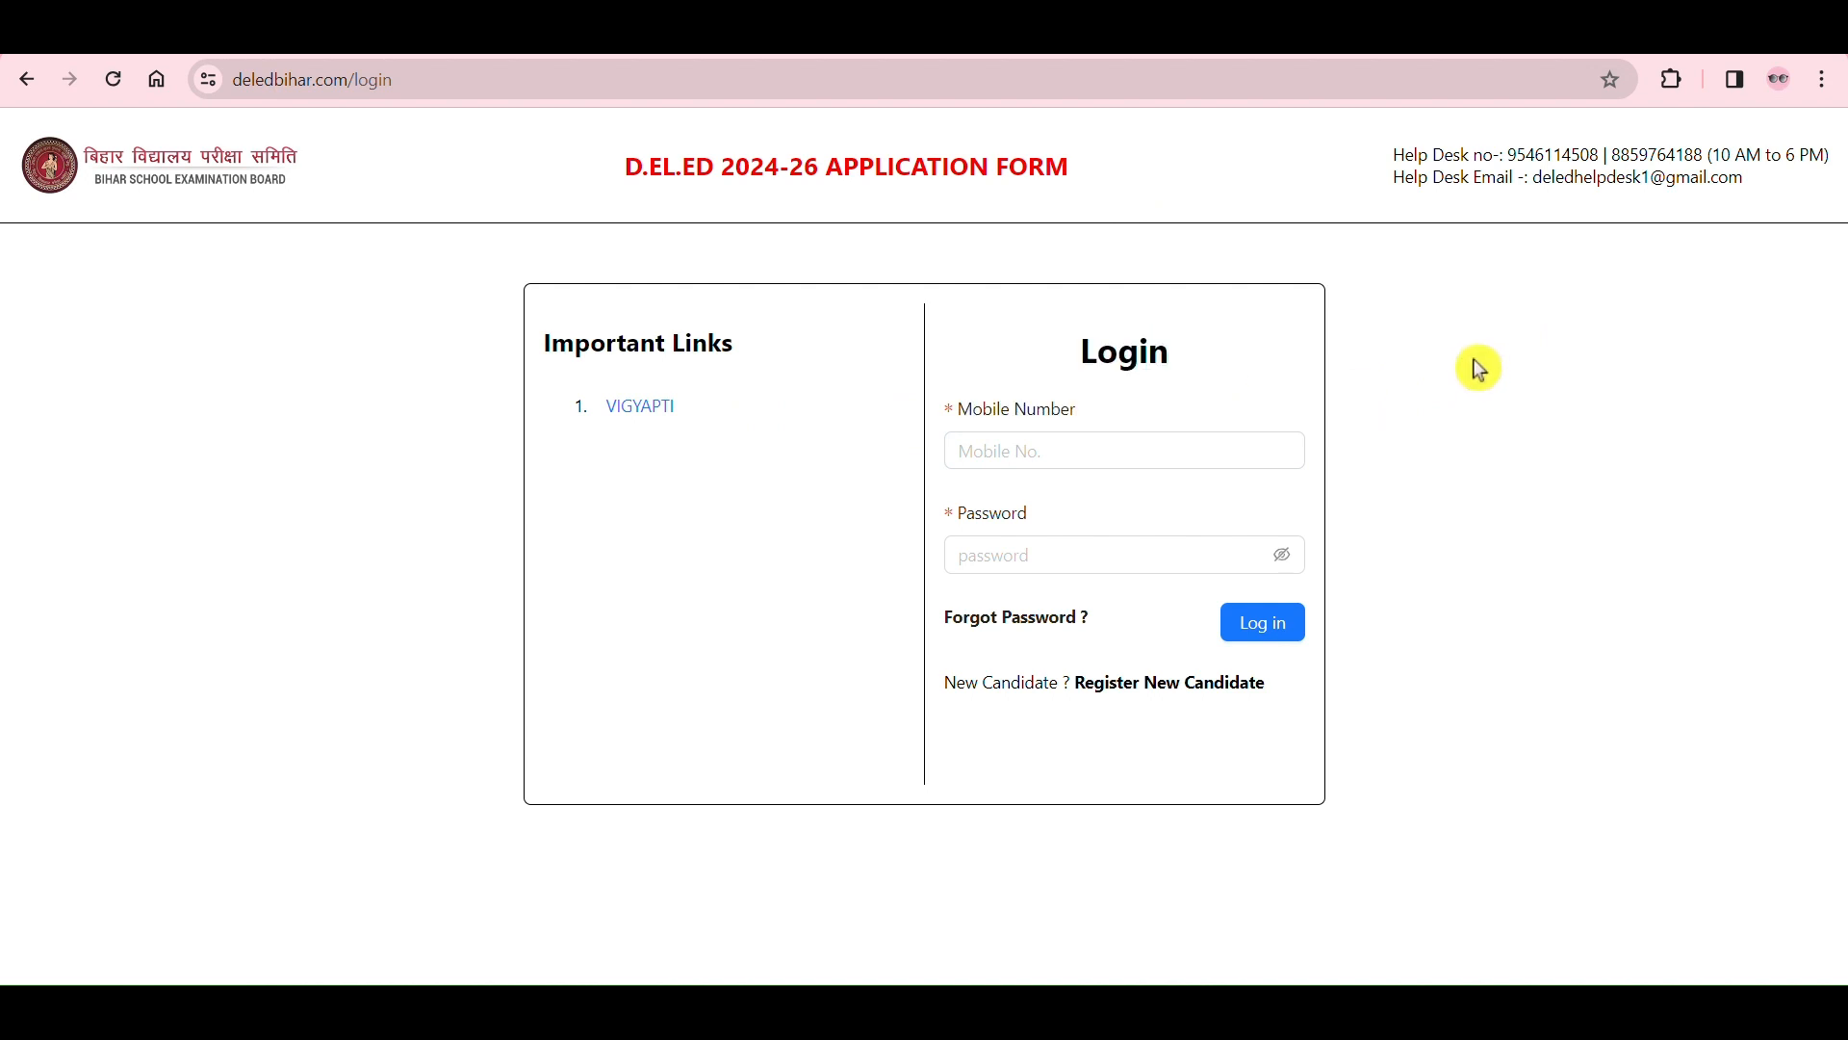
drag(1085, 360, 1180, 375)
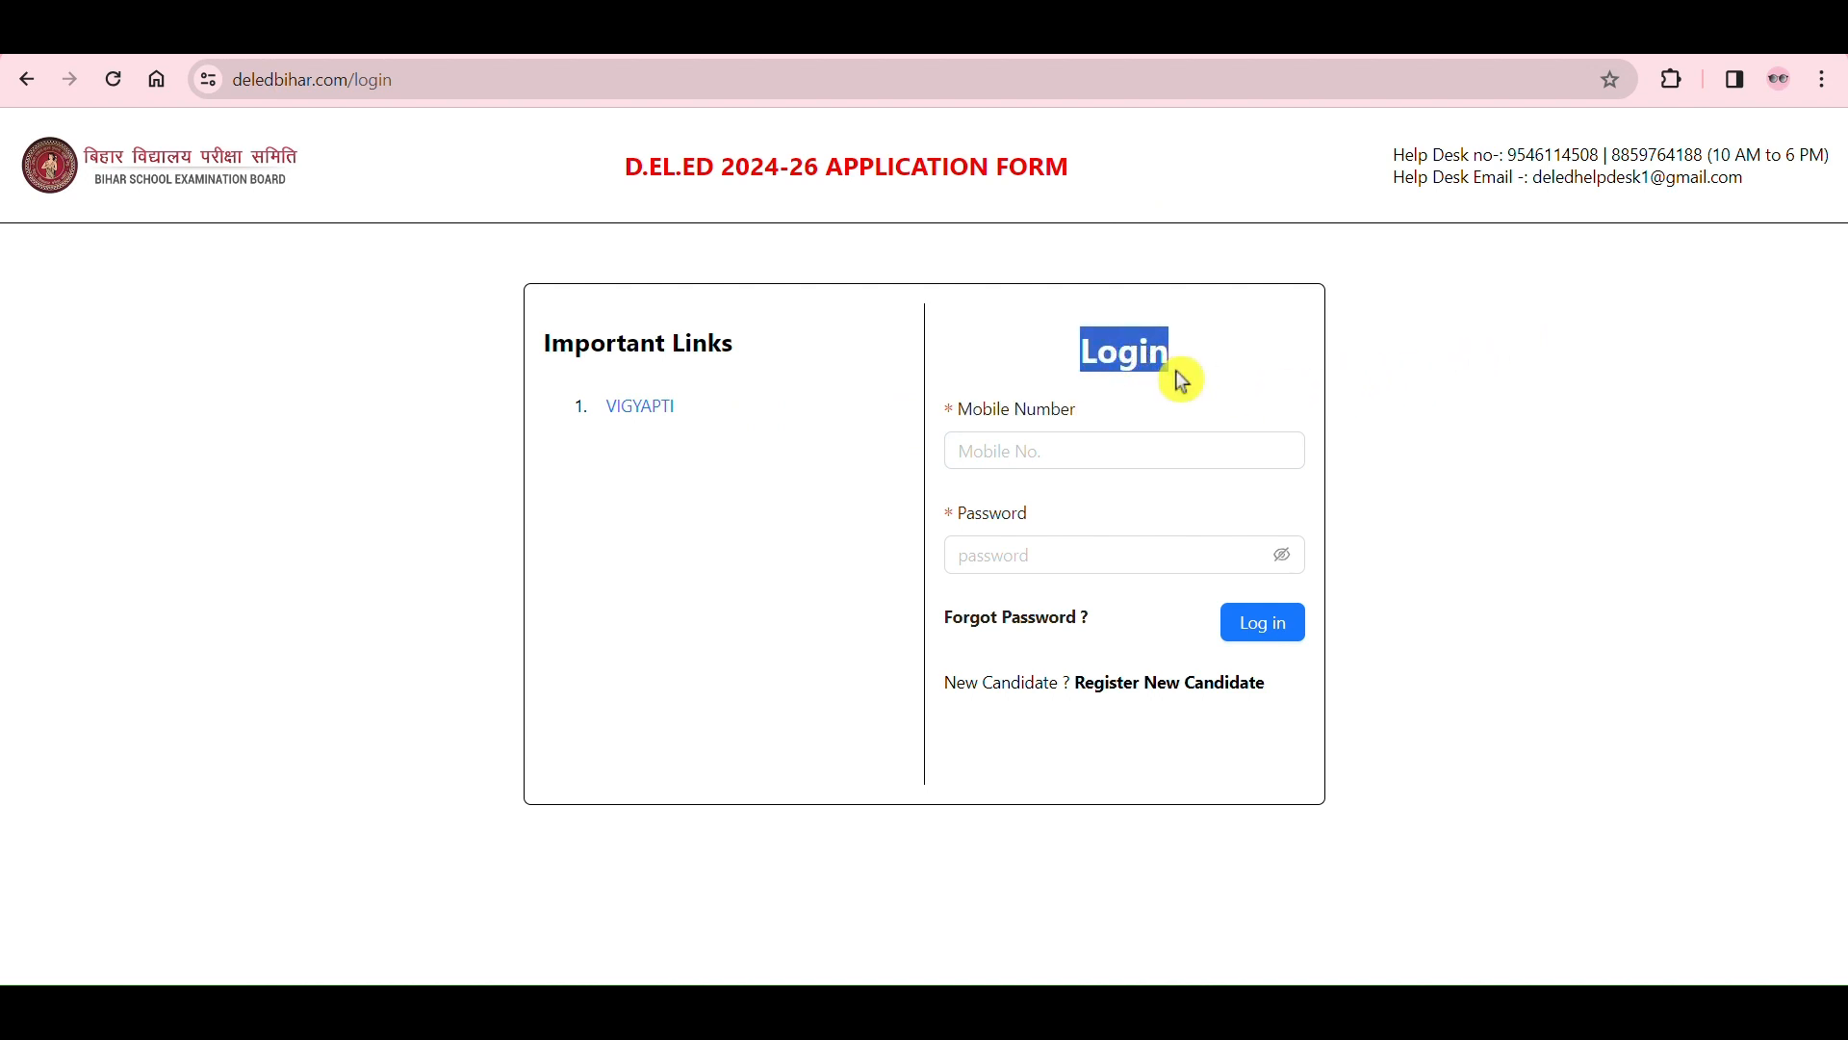
click(1172, 415)
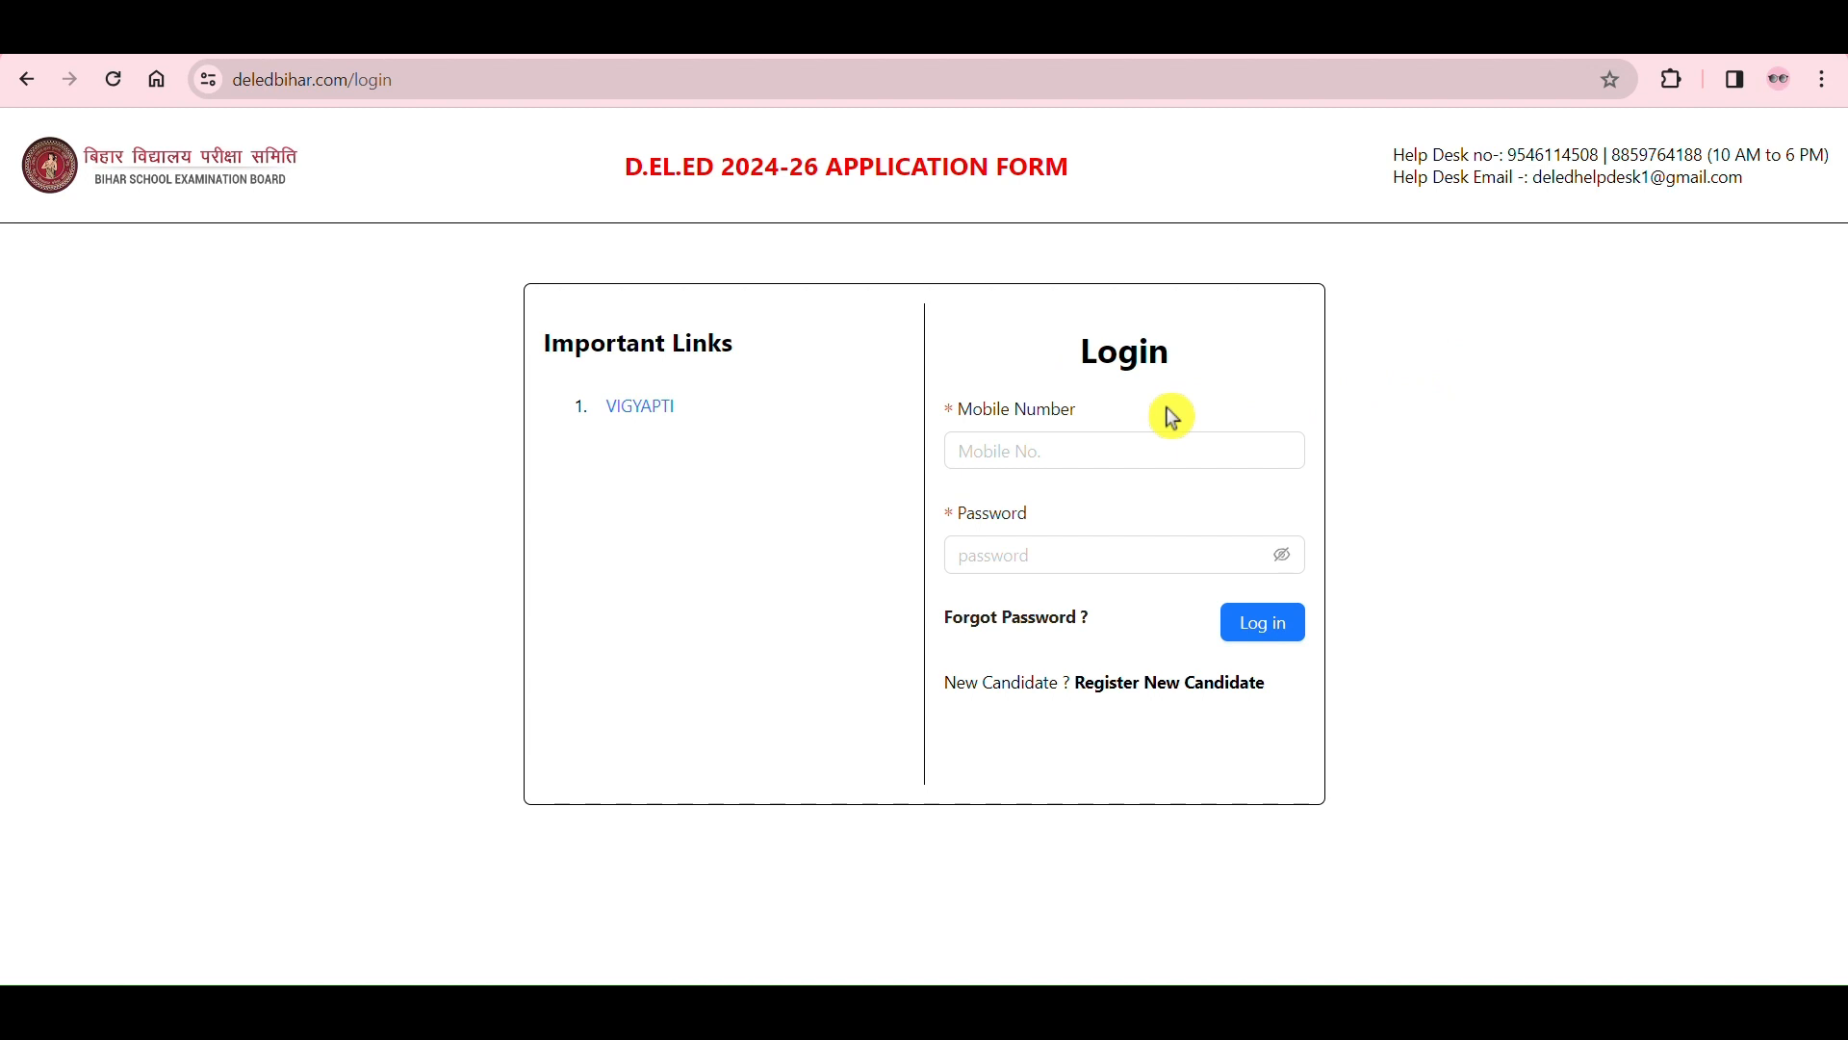
click(1036, 453)
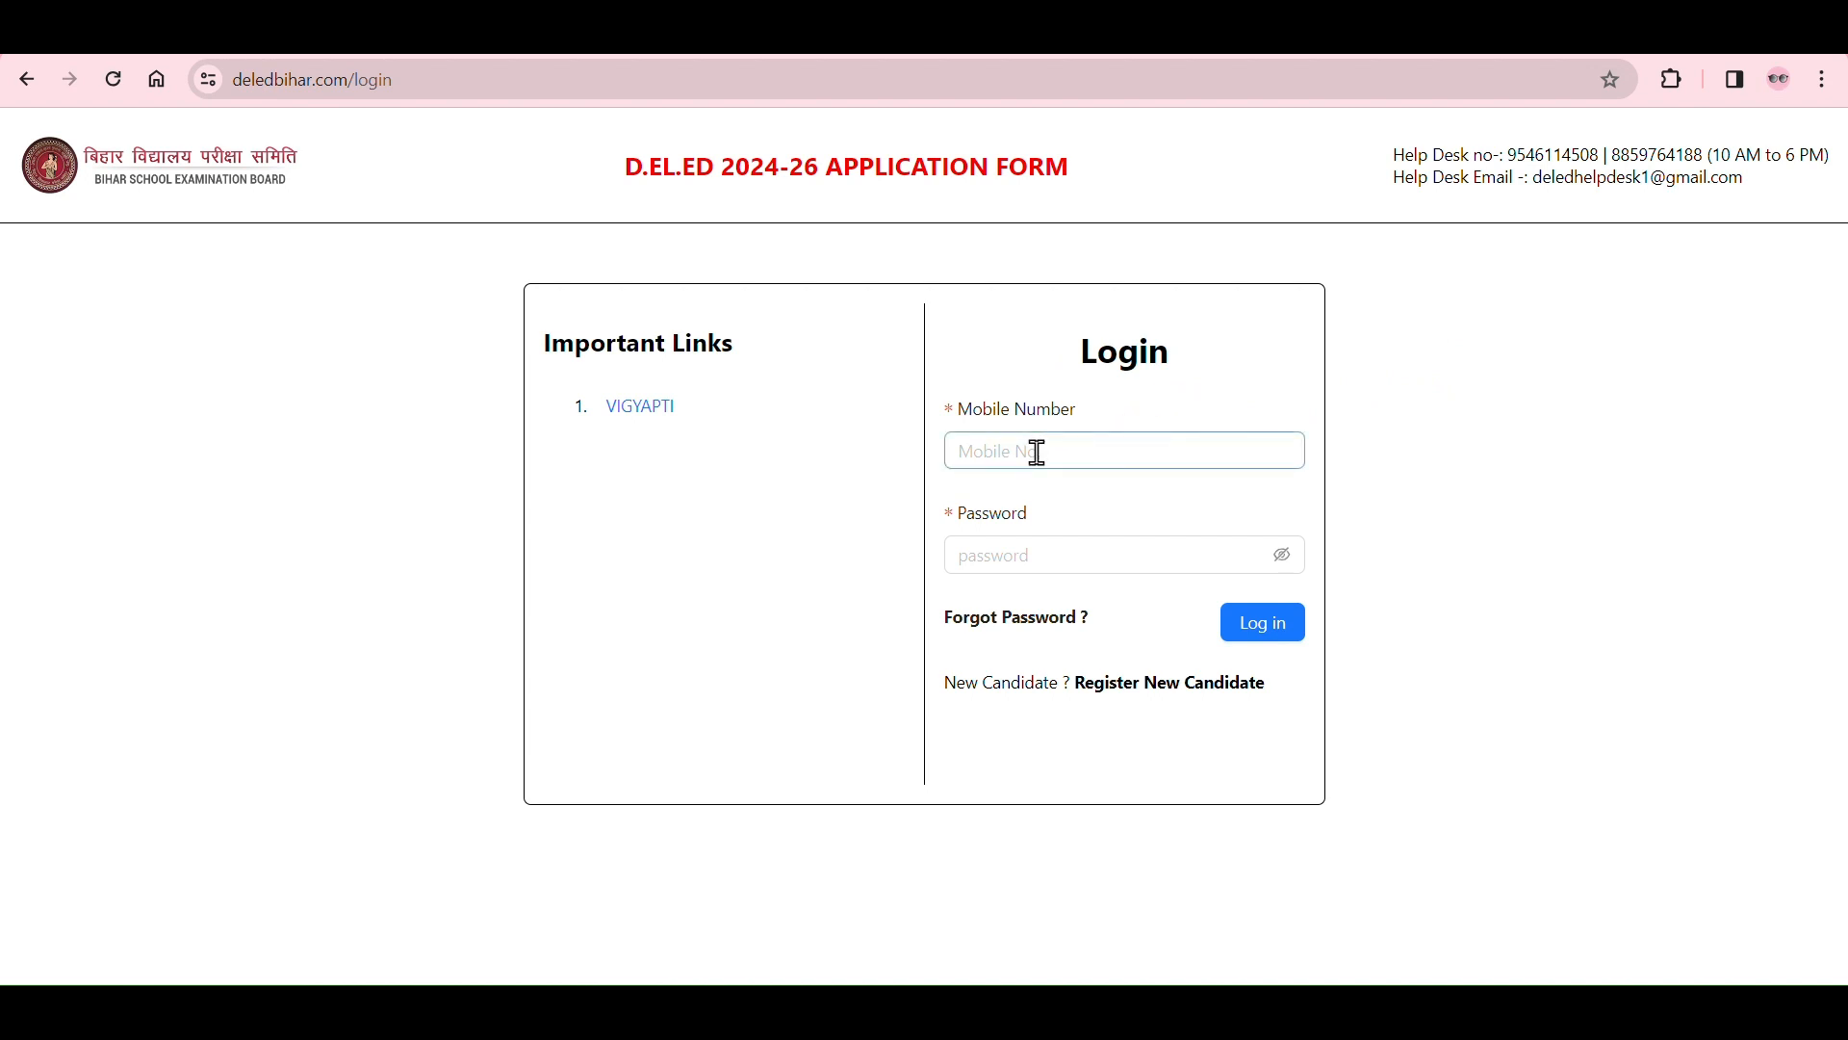
click(934, 446)
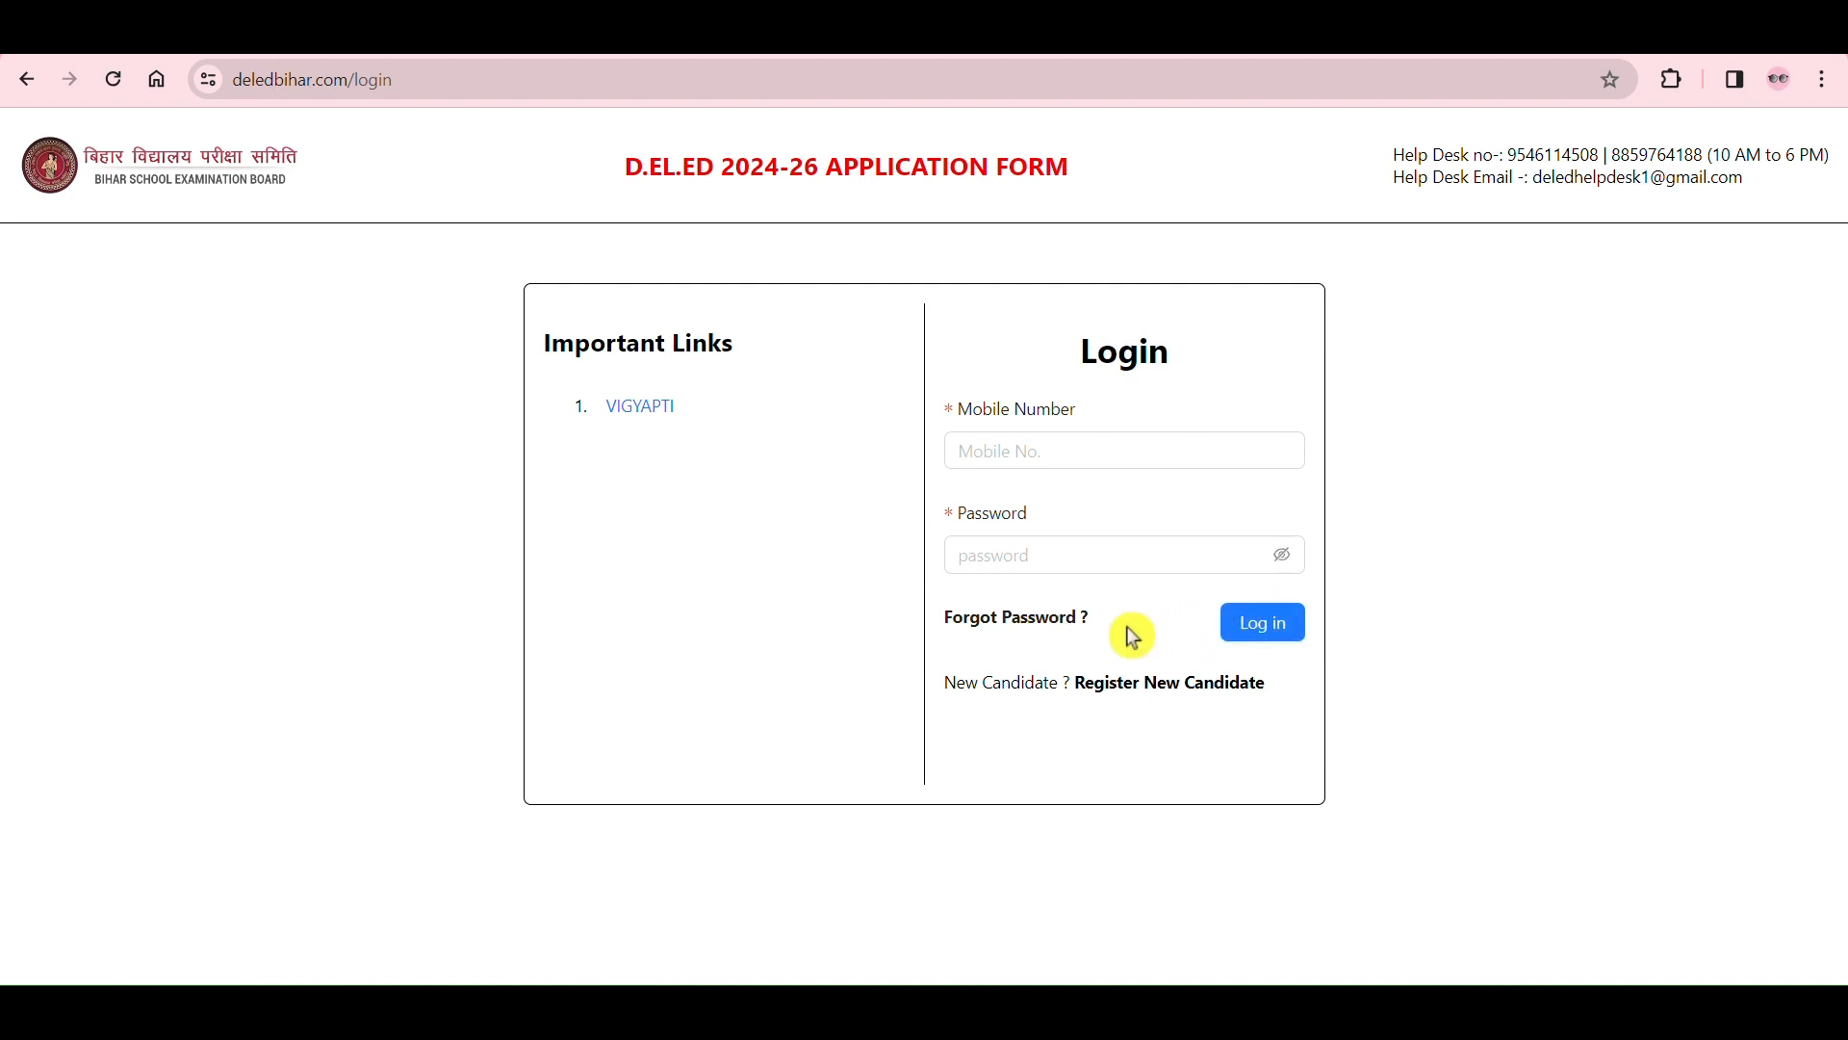
Step: Open the registration form for a new candidate from the login section
drag(946, 686, 1059, 711)
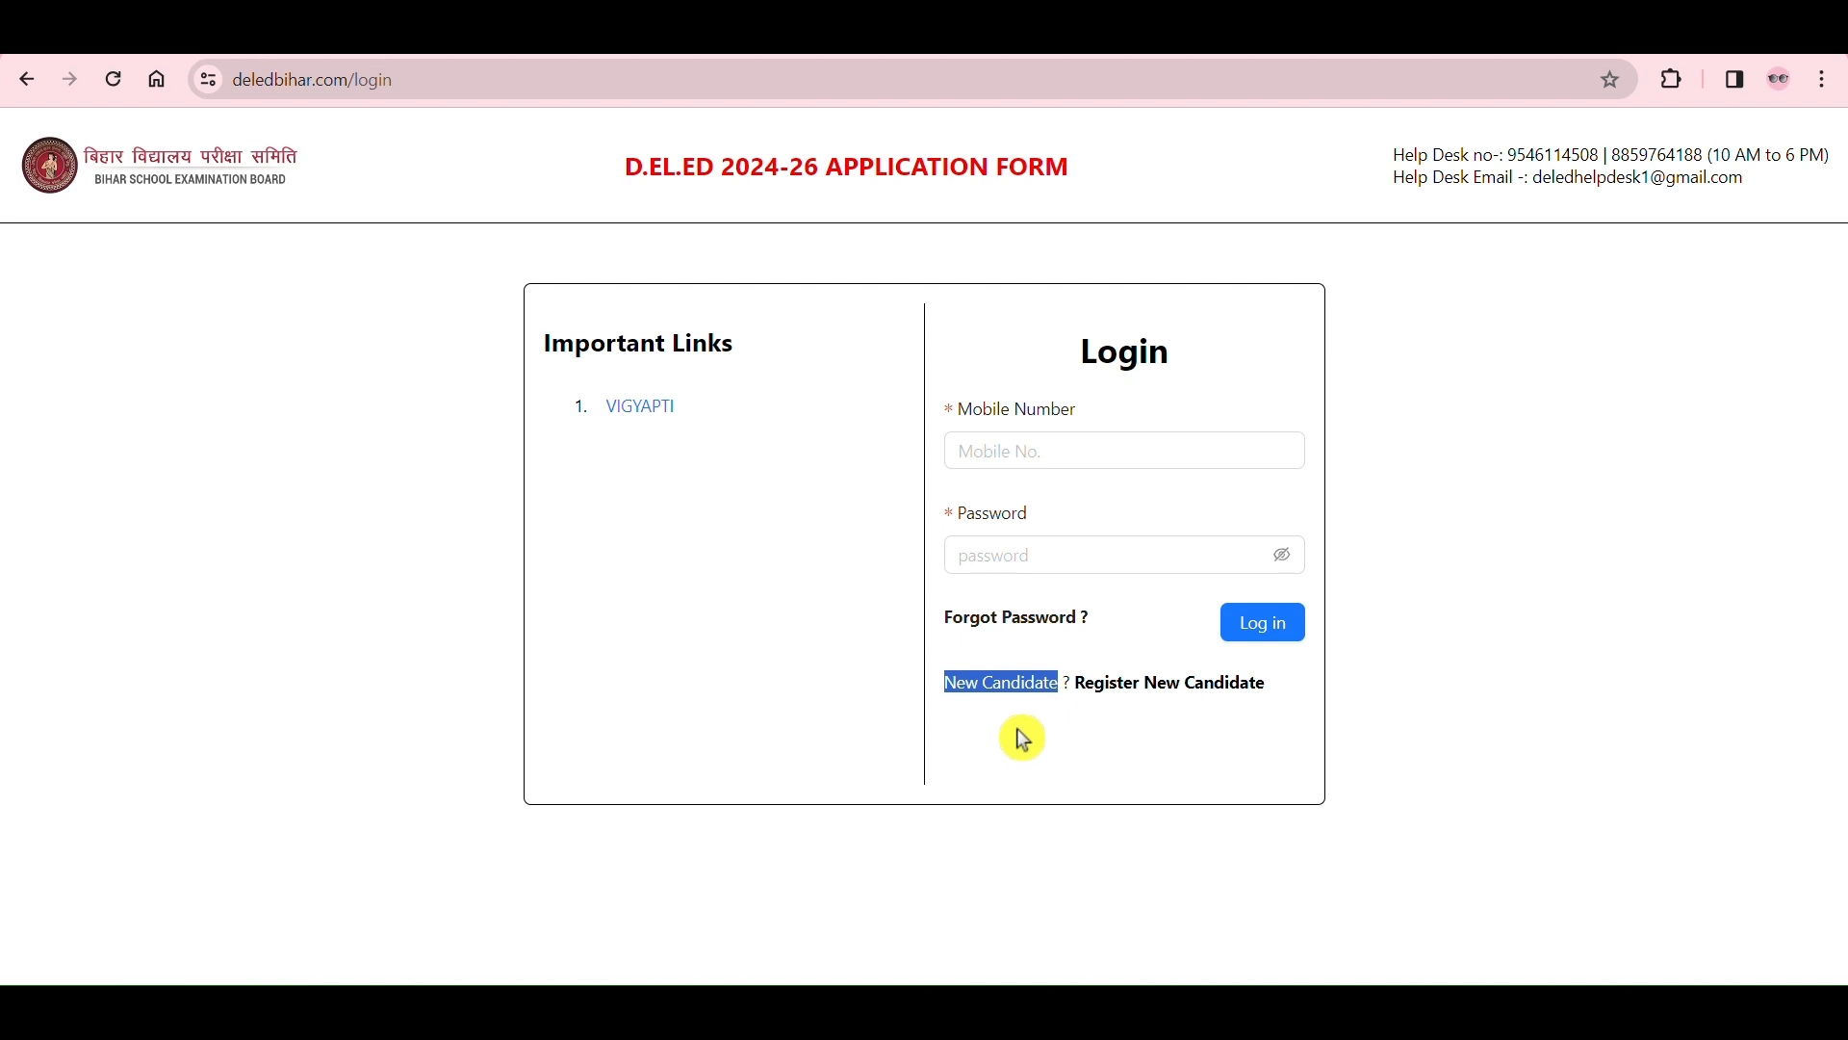
click(1016, 728)
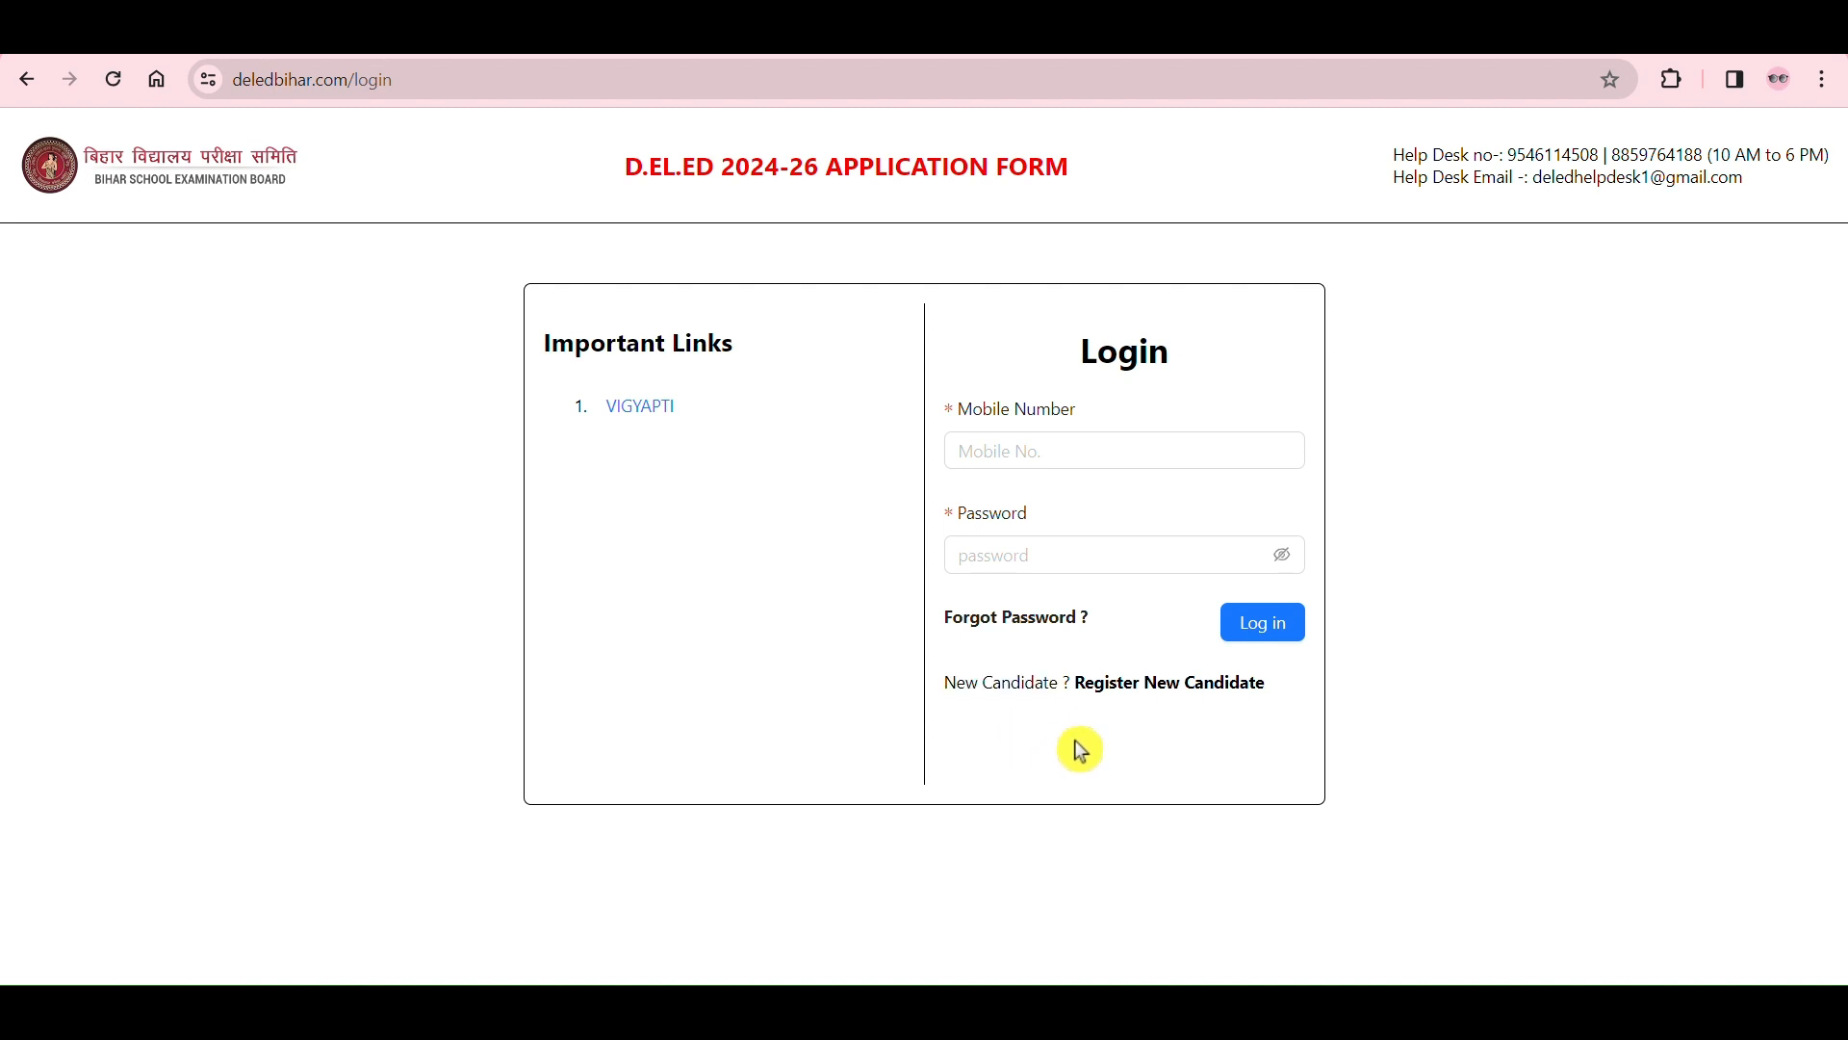
click(1160, 685)
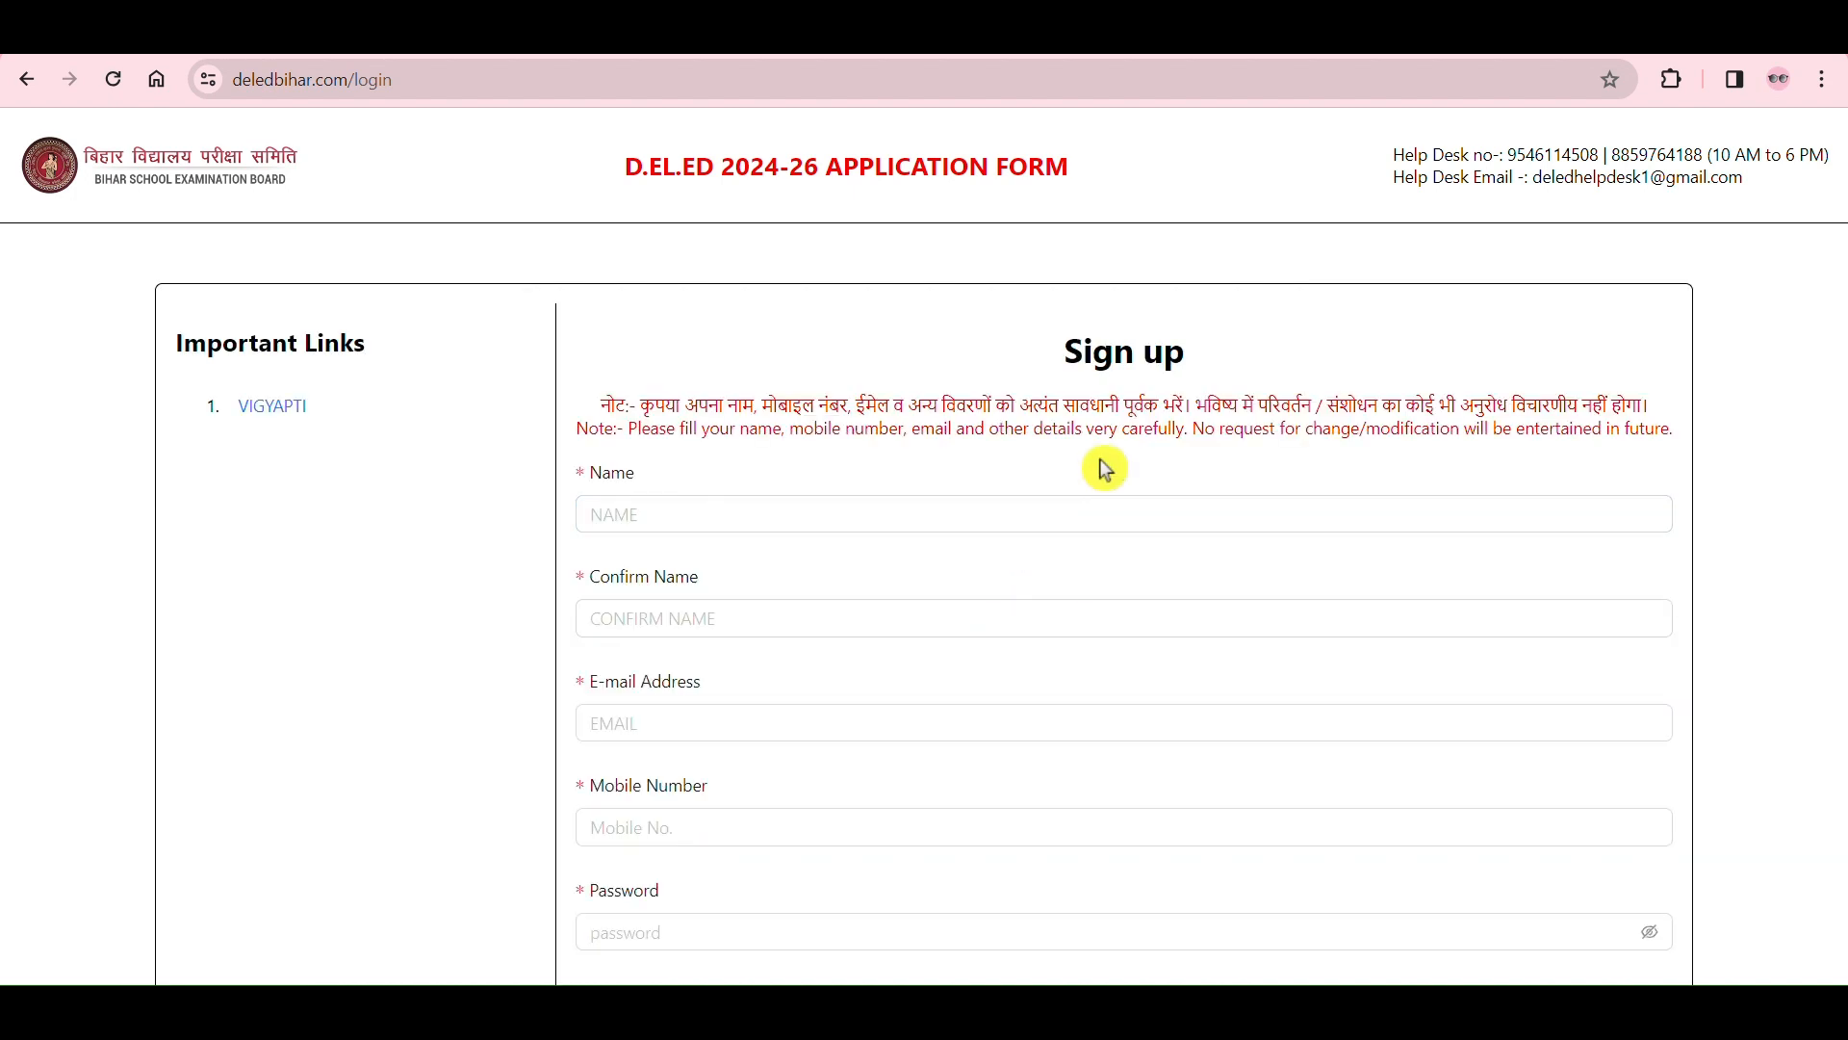
Step: Read the sign-up heading and the Hindi and English notes about filling in the details carefully
drag(1066, 352, 1217, 350)
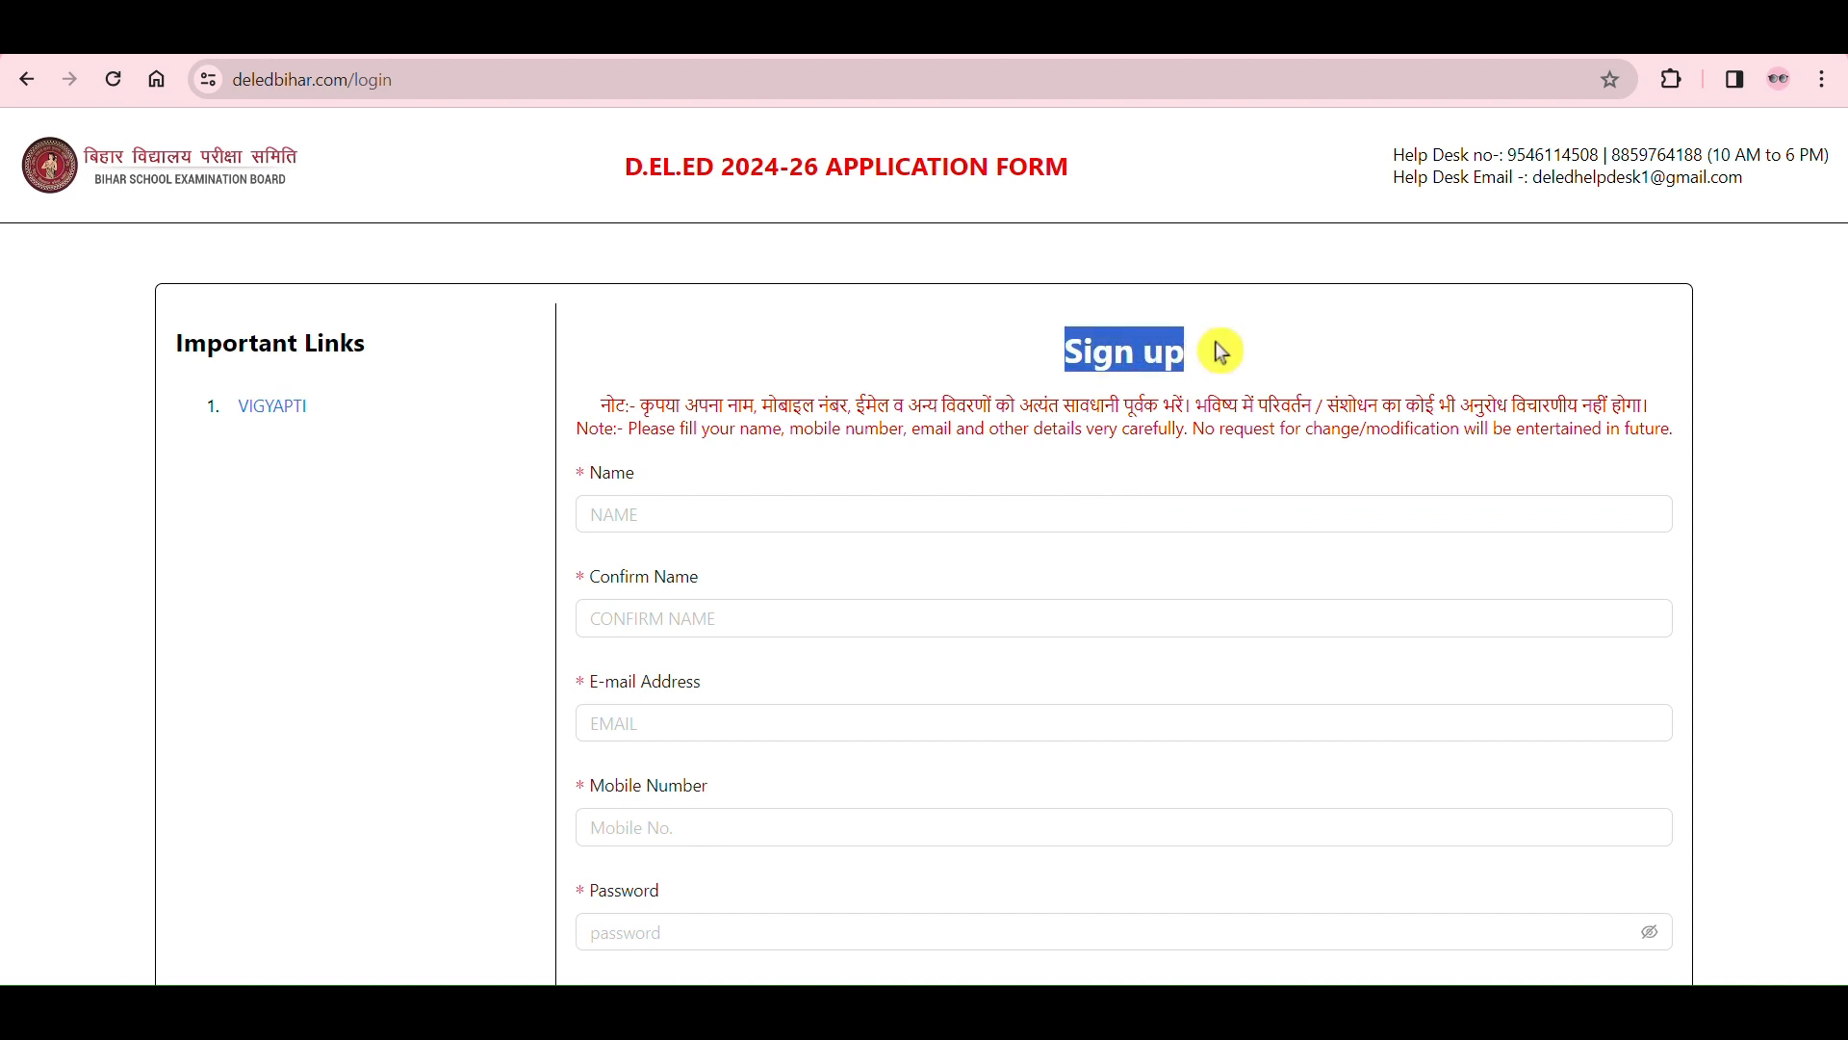
click(1217, 351)
scroll(1217, 349, down, 2)
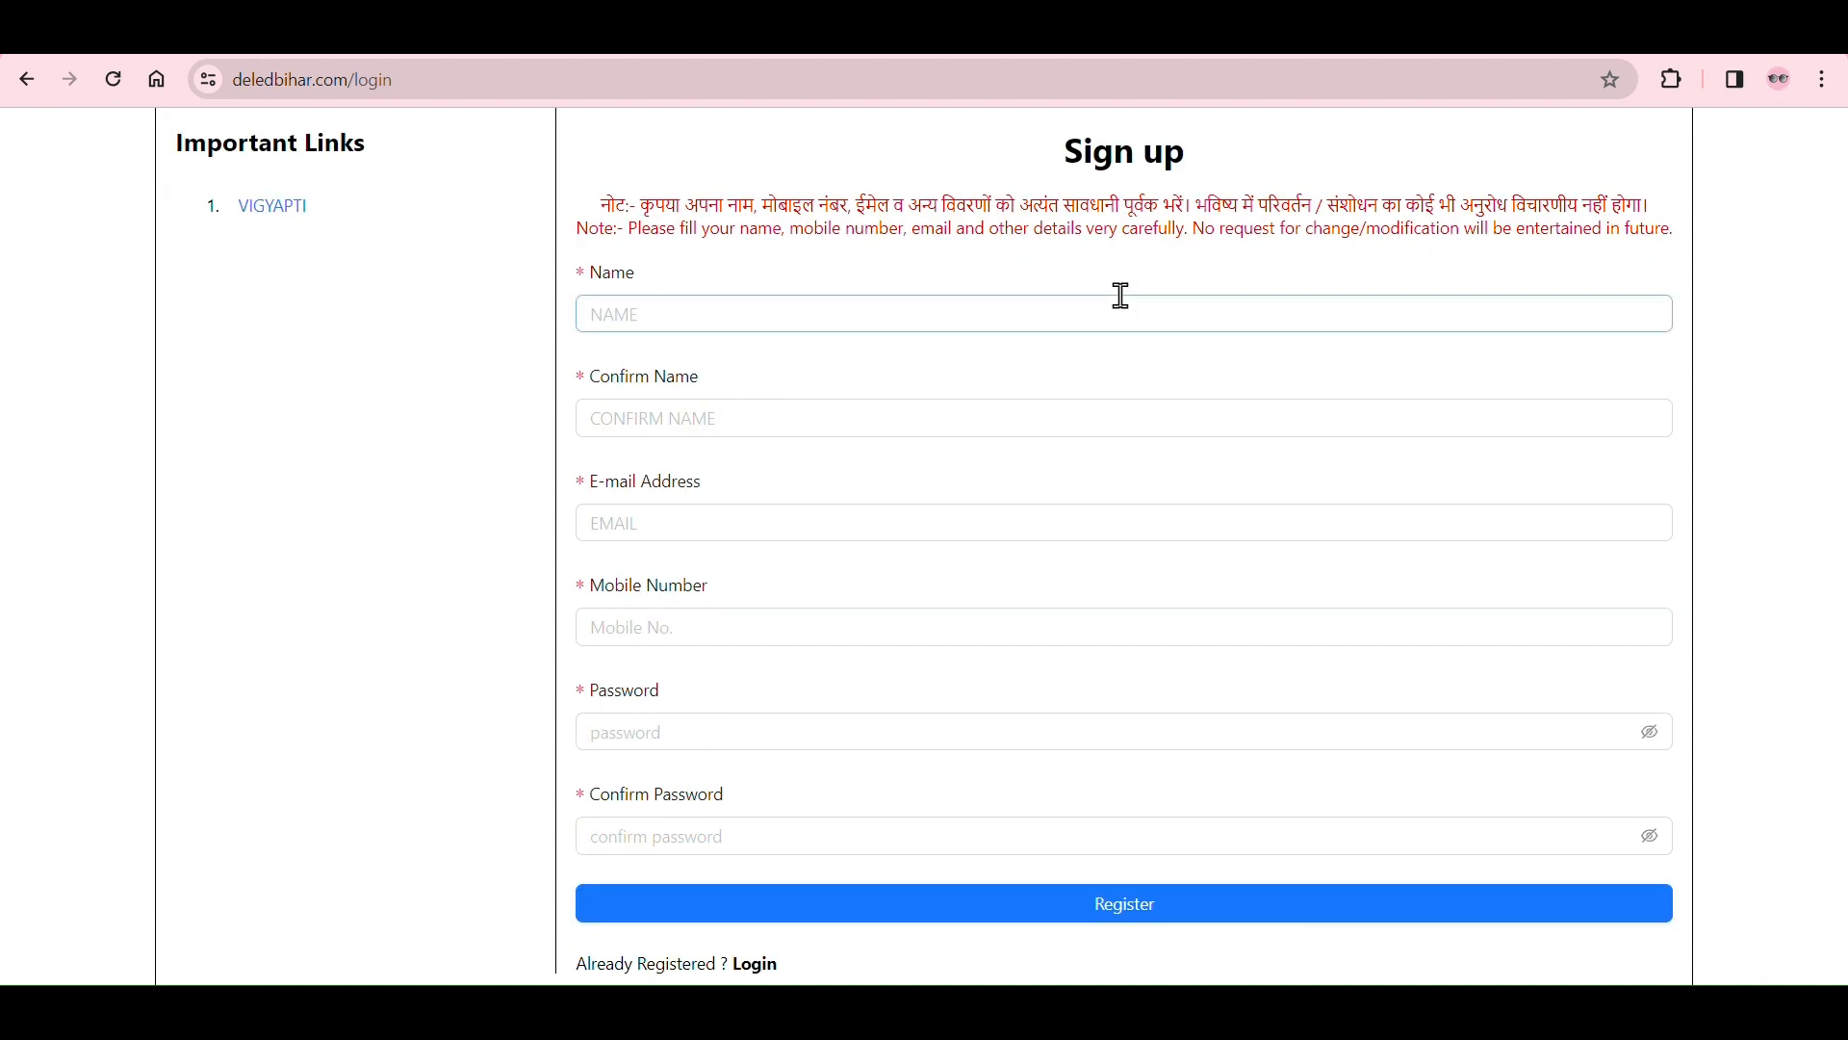
drag(651, 210, 1648, 196)
click(1679, 188)
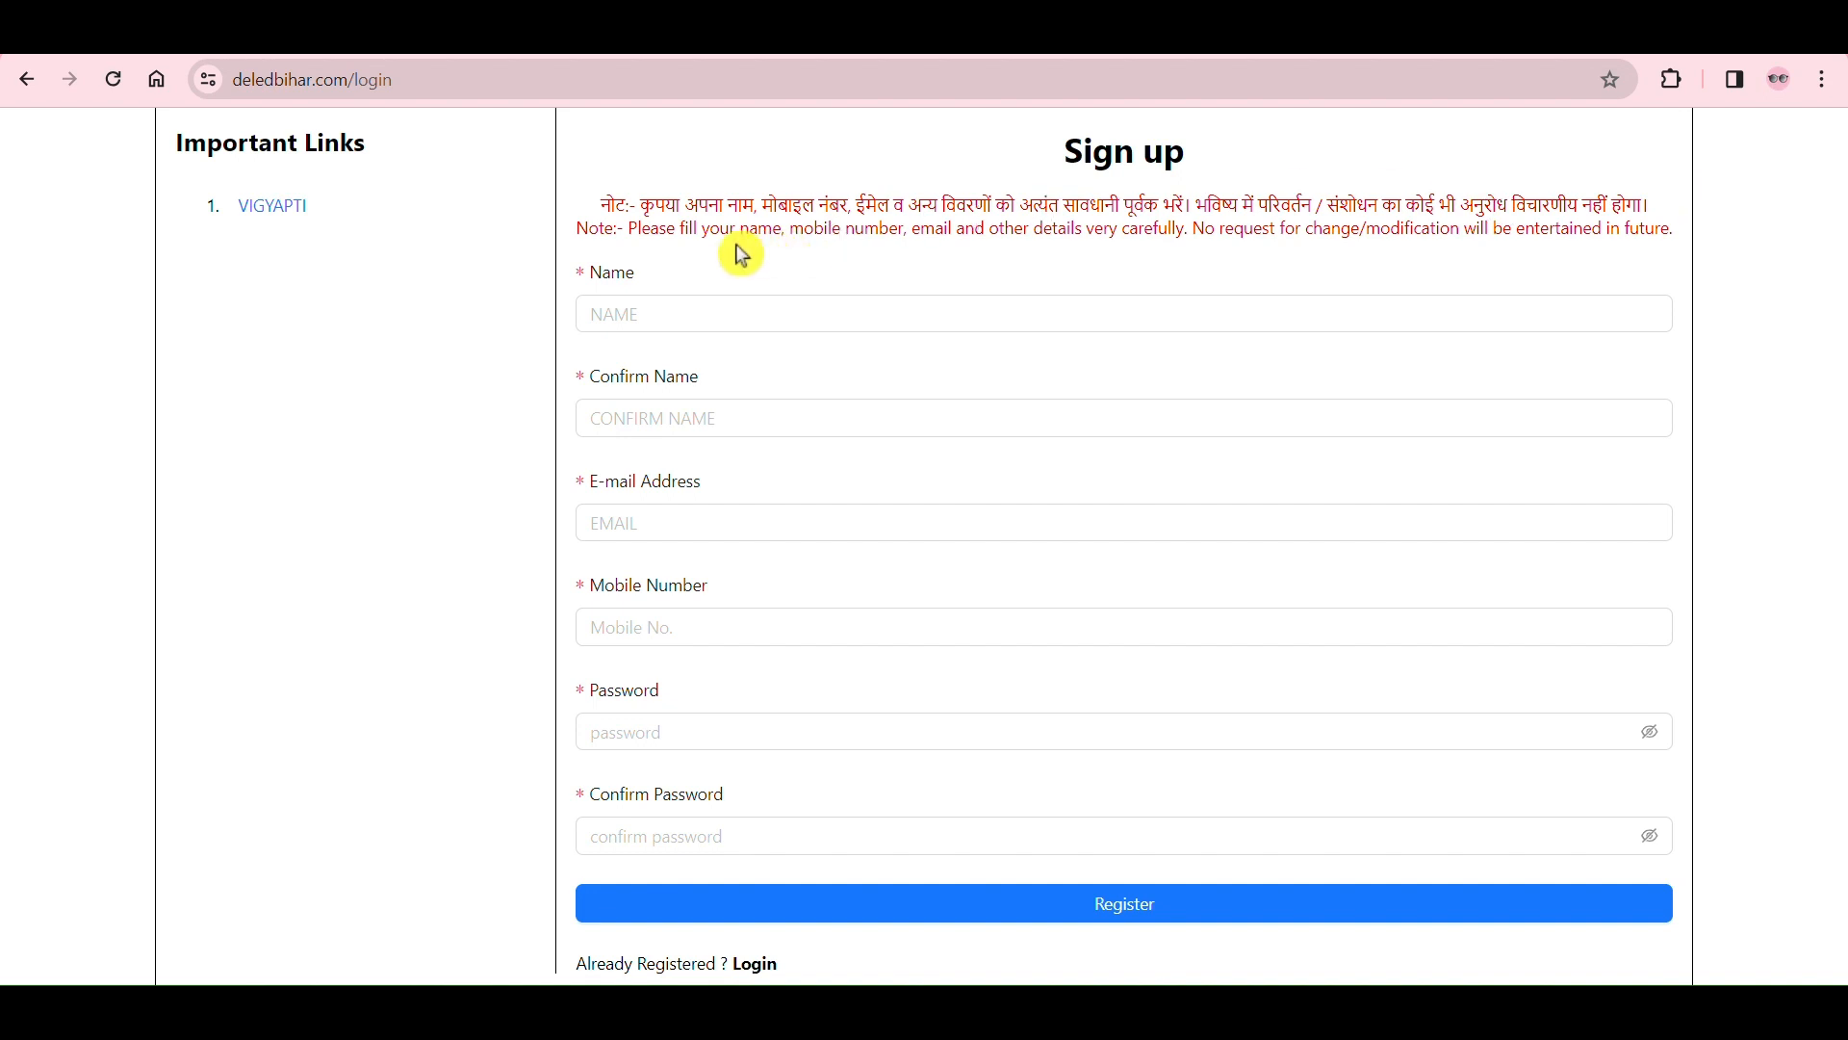
drag(742, 231, 1177, 239)
click(1150, 278)
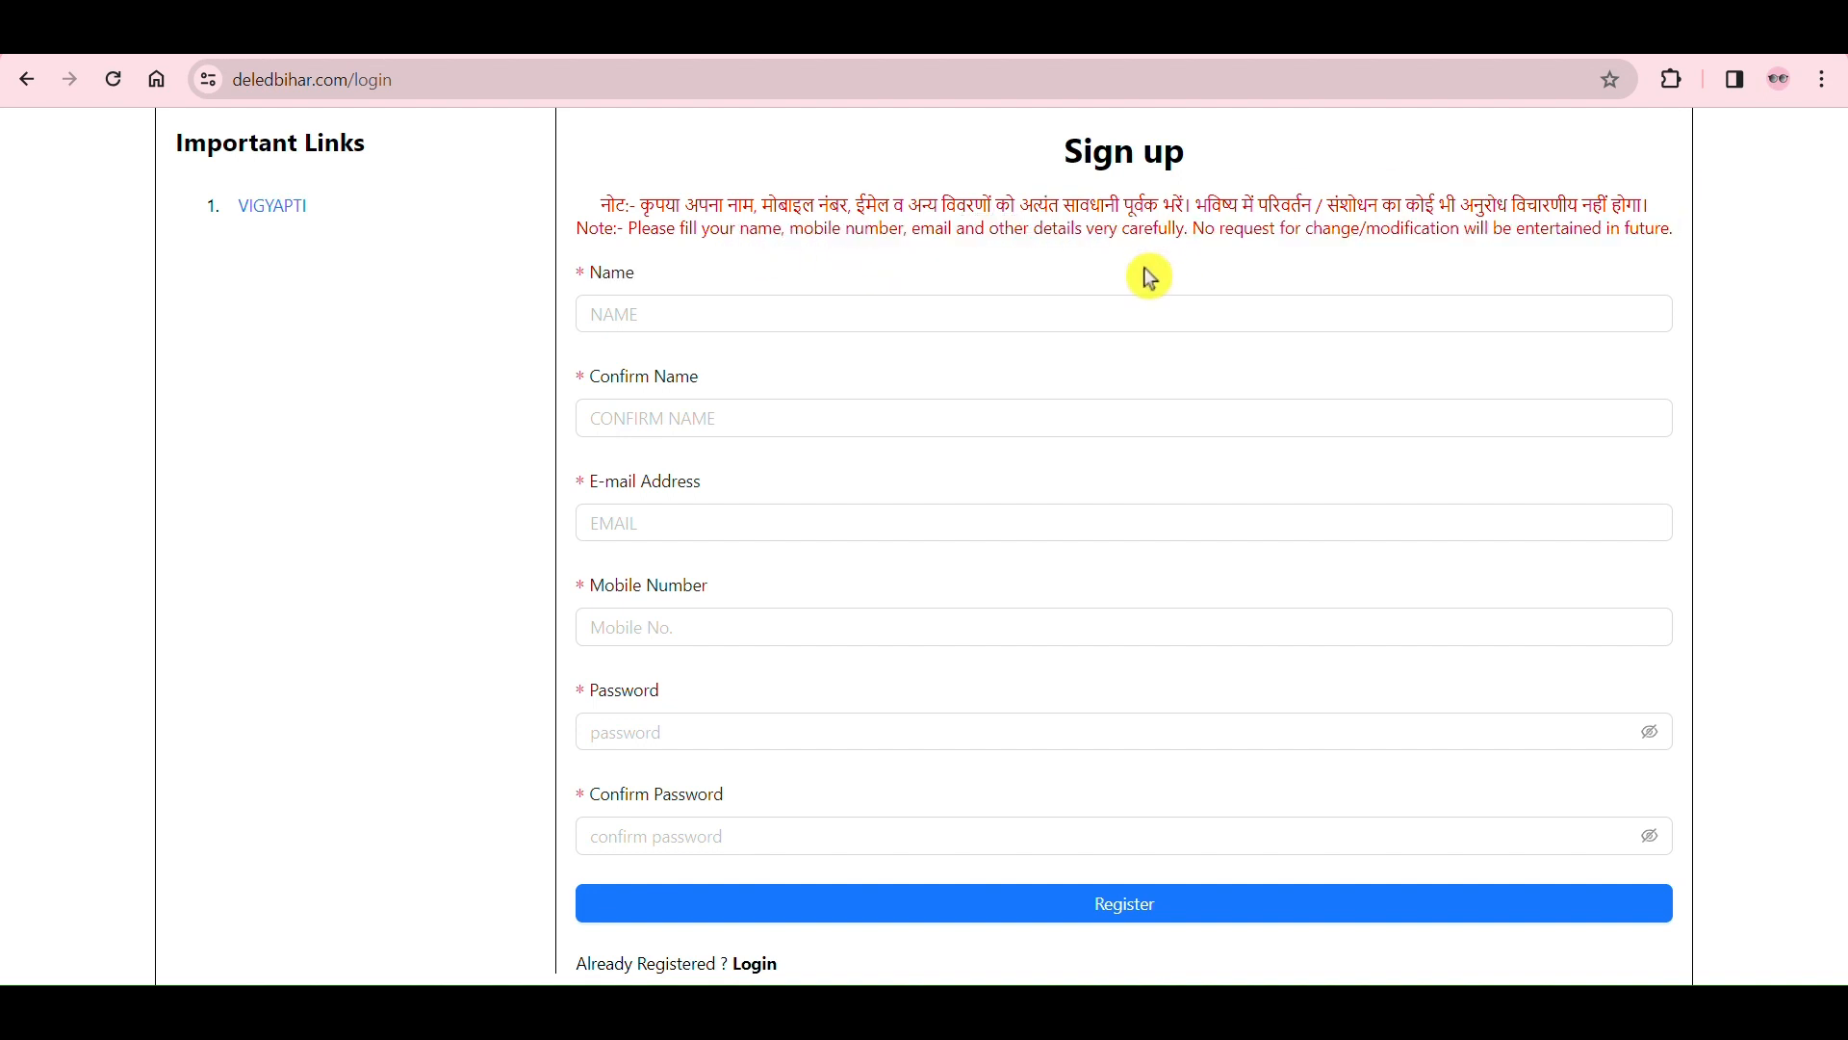
scroll(665, 297, down, 1)
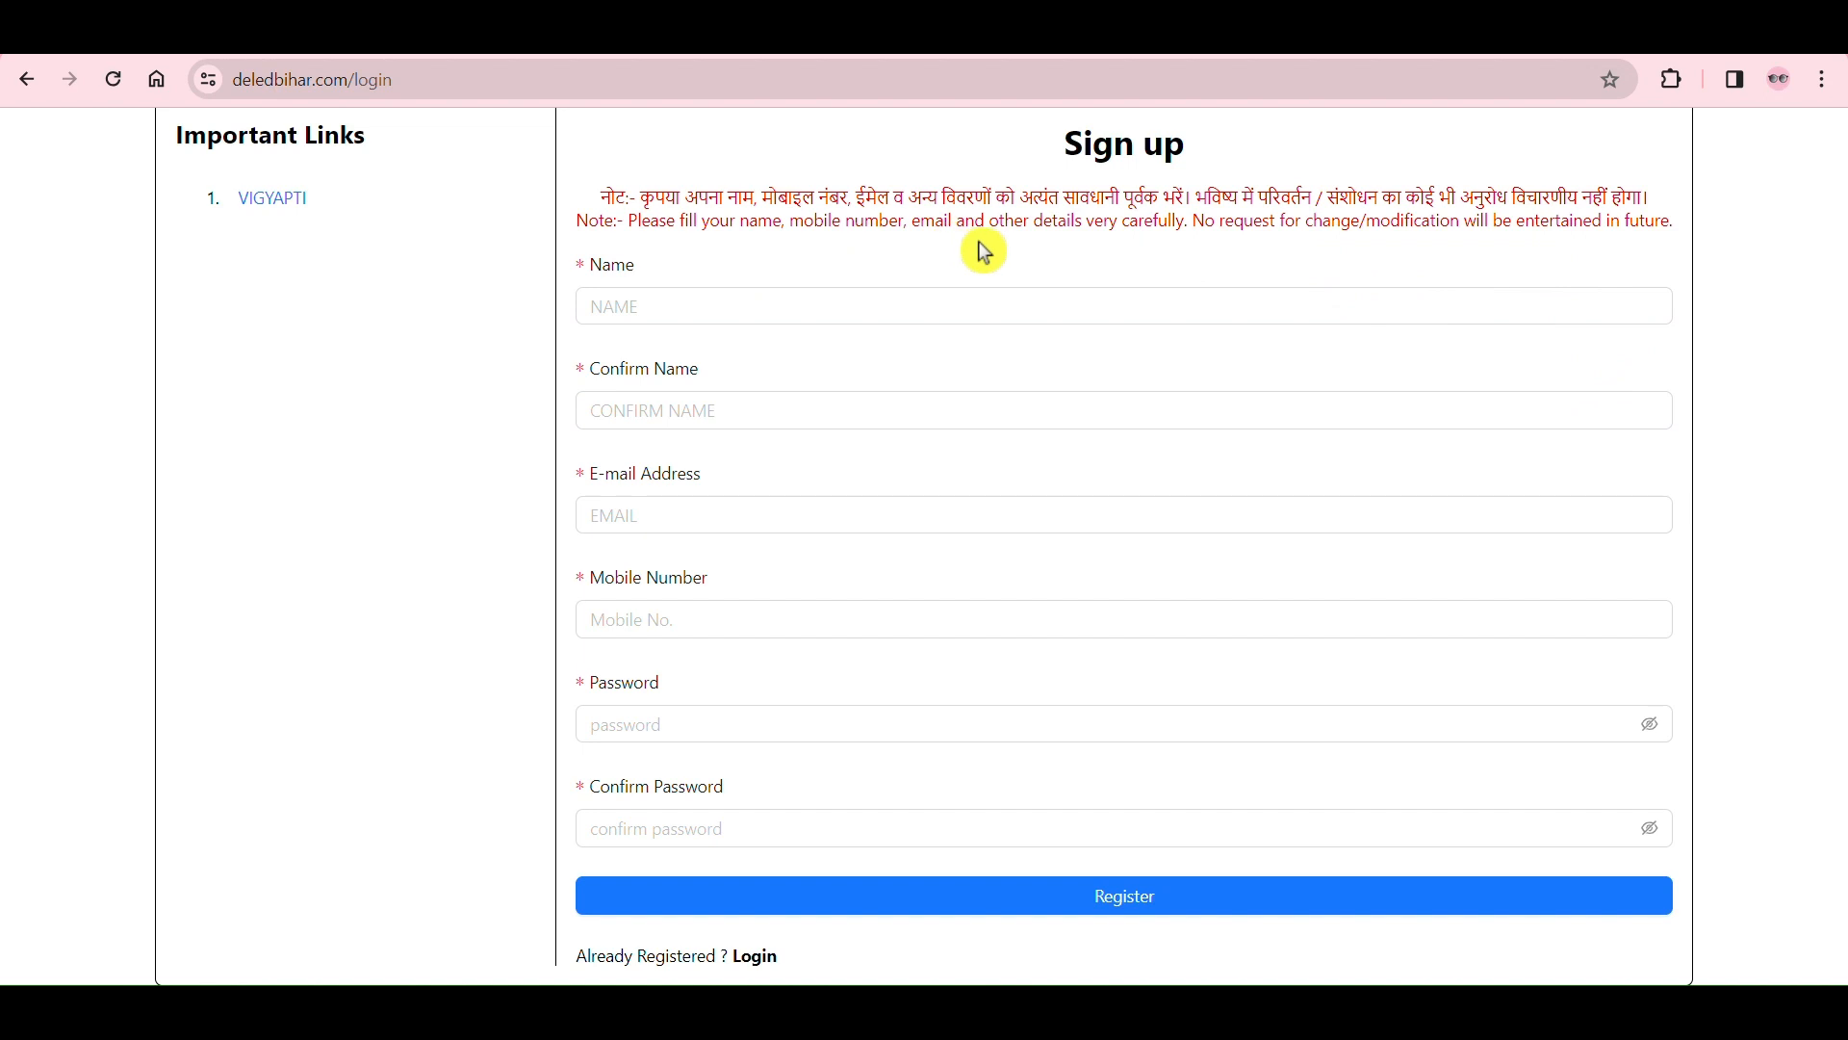
Step: Review the required sign-up fields from name and confirm name through e-mail address, mobile number and password
click(589, 293)
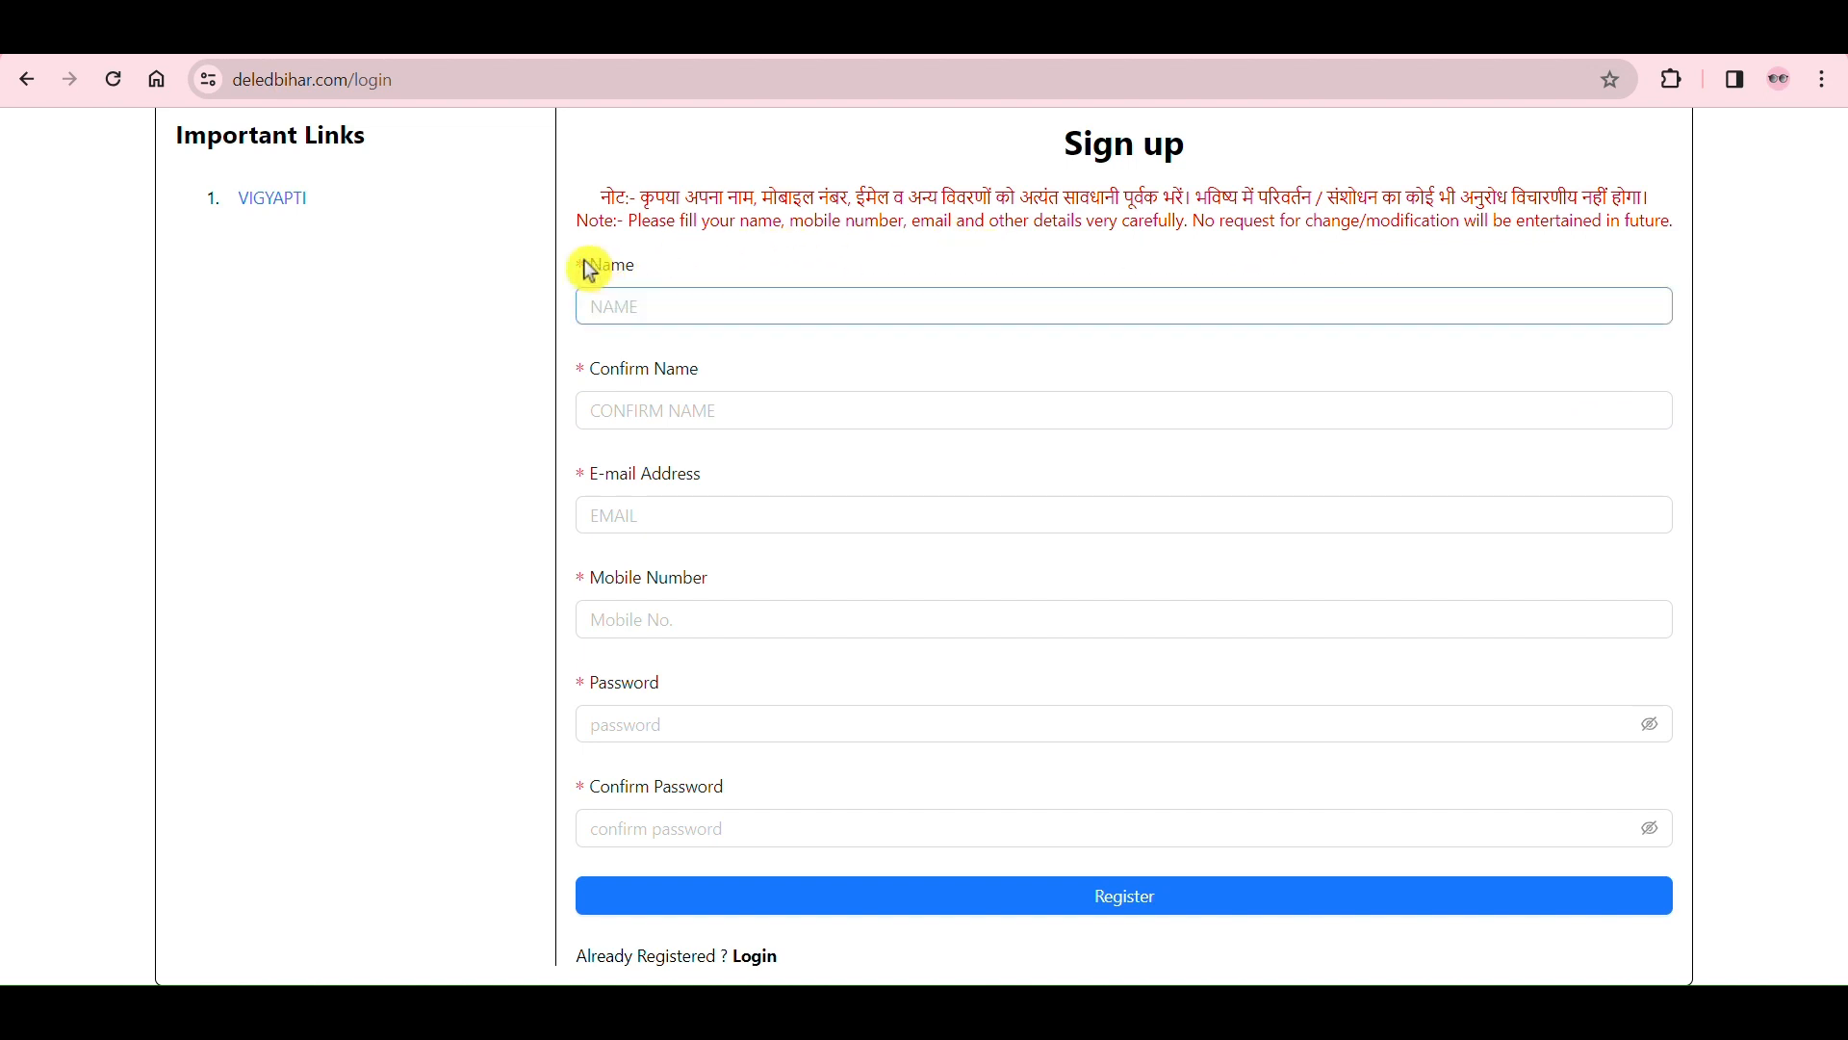
drag(590, 272, 648, 268)
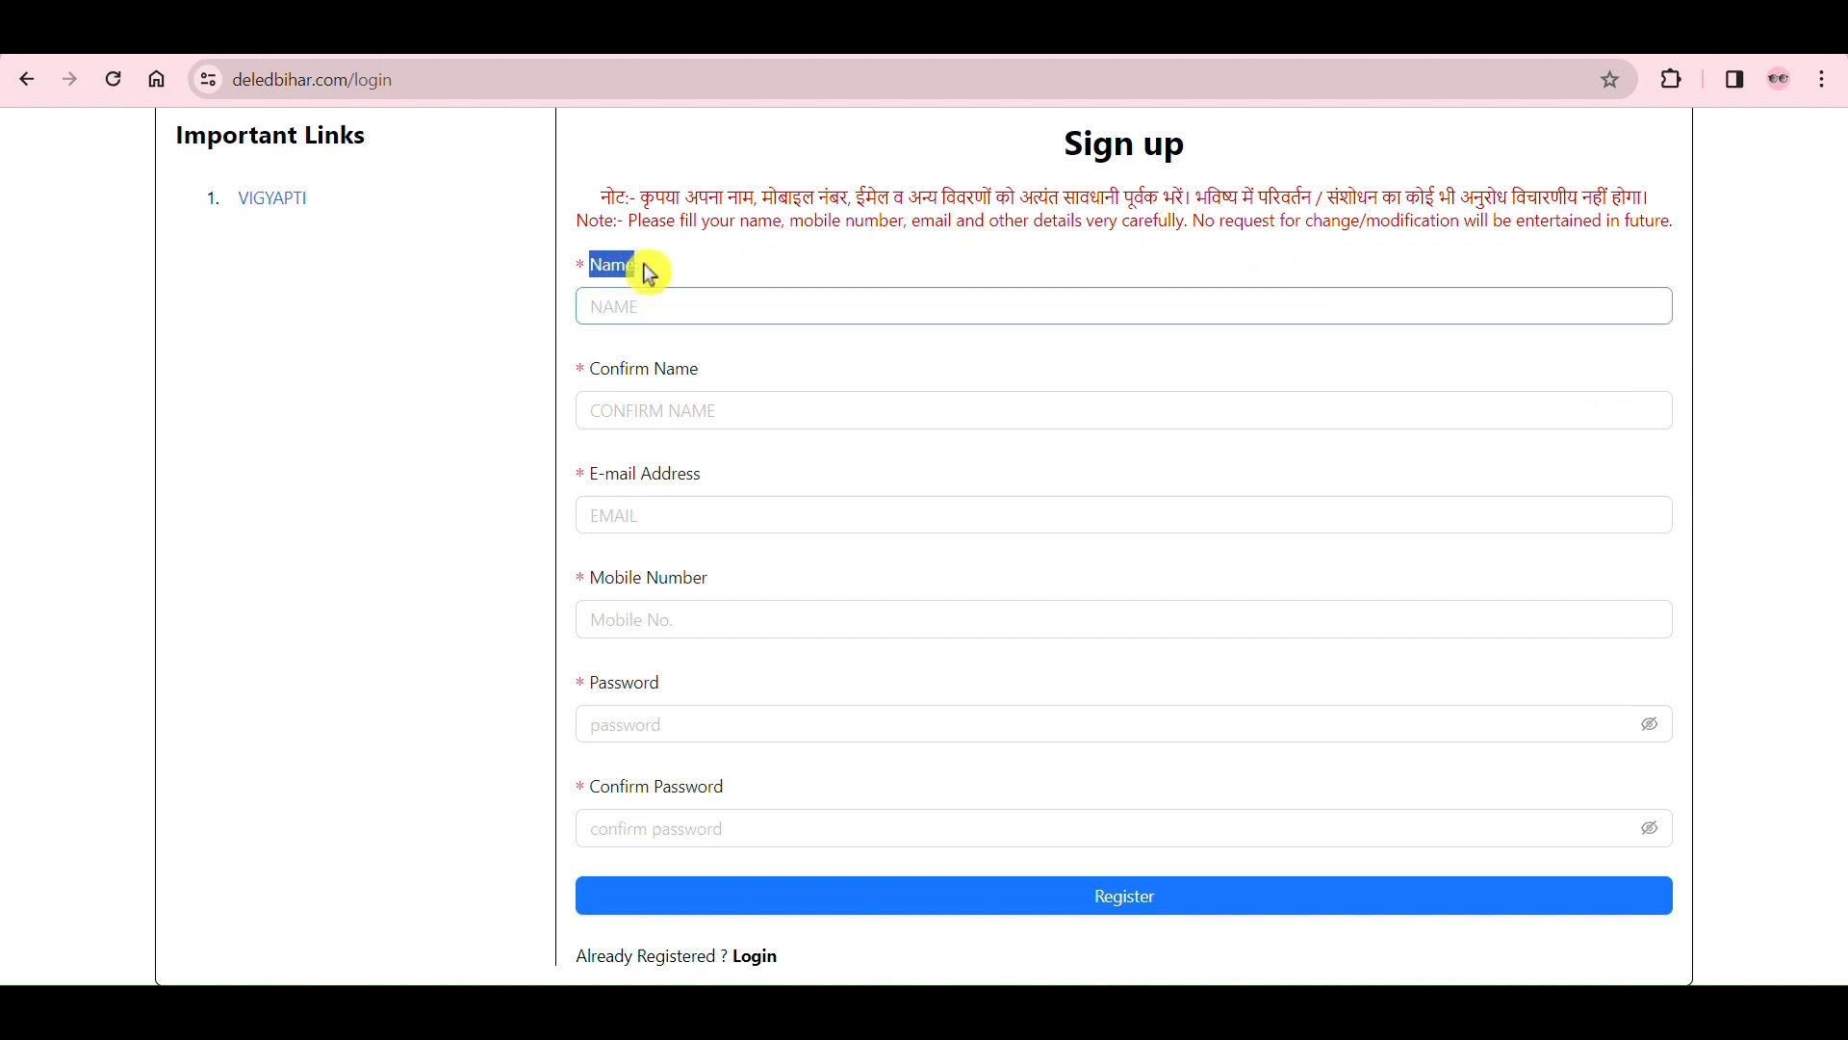
click(720, 258)
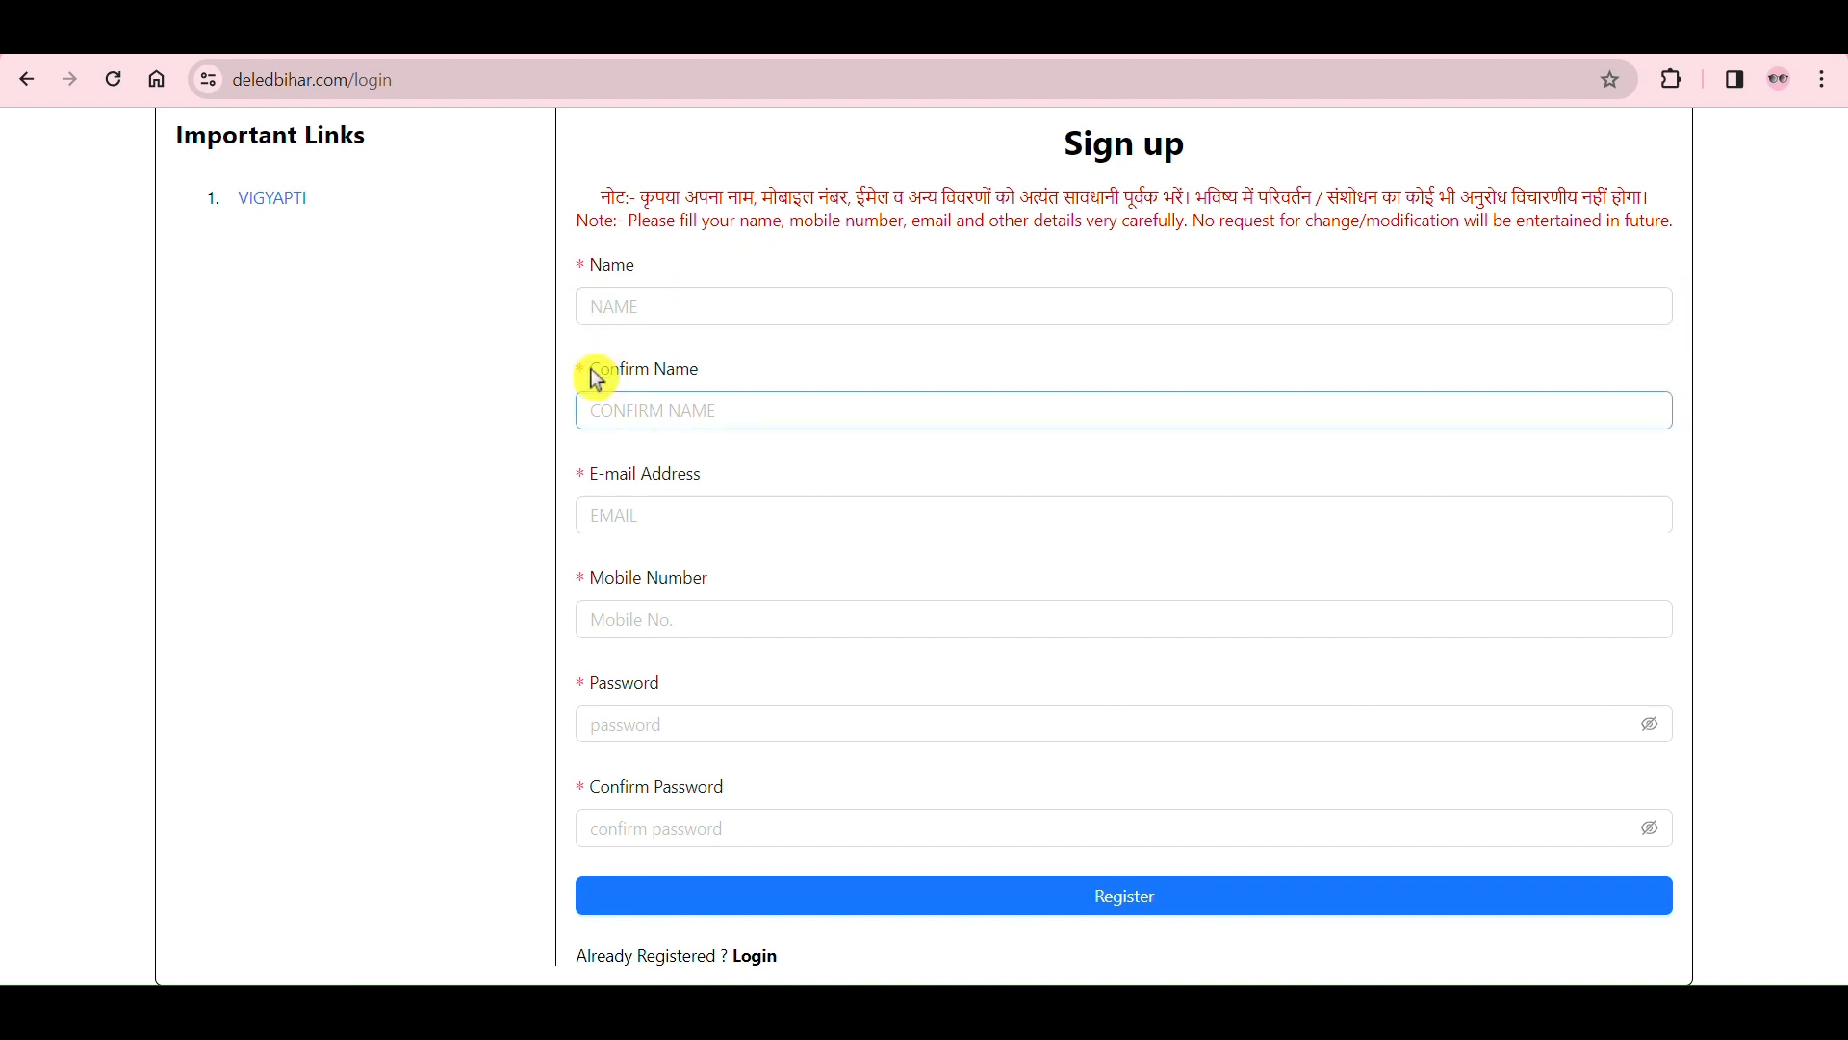
drag(594, 378, 713, 377)
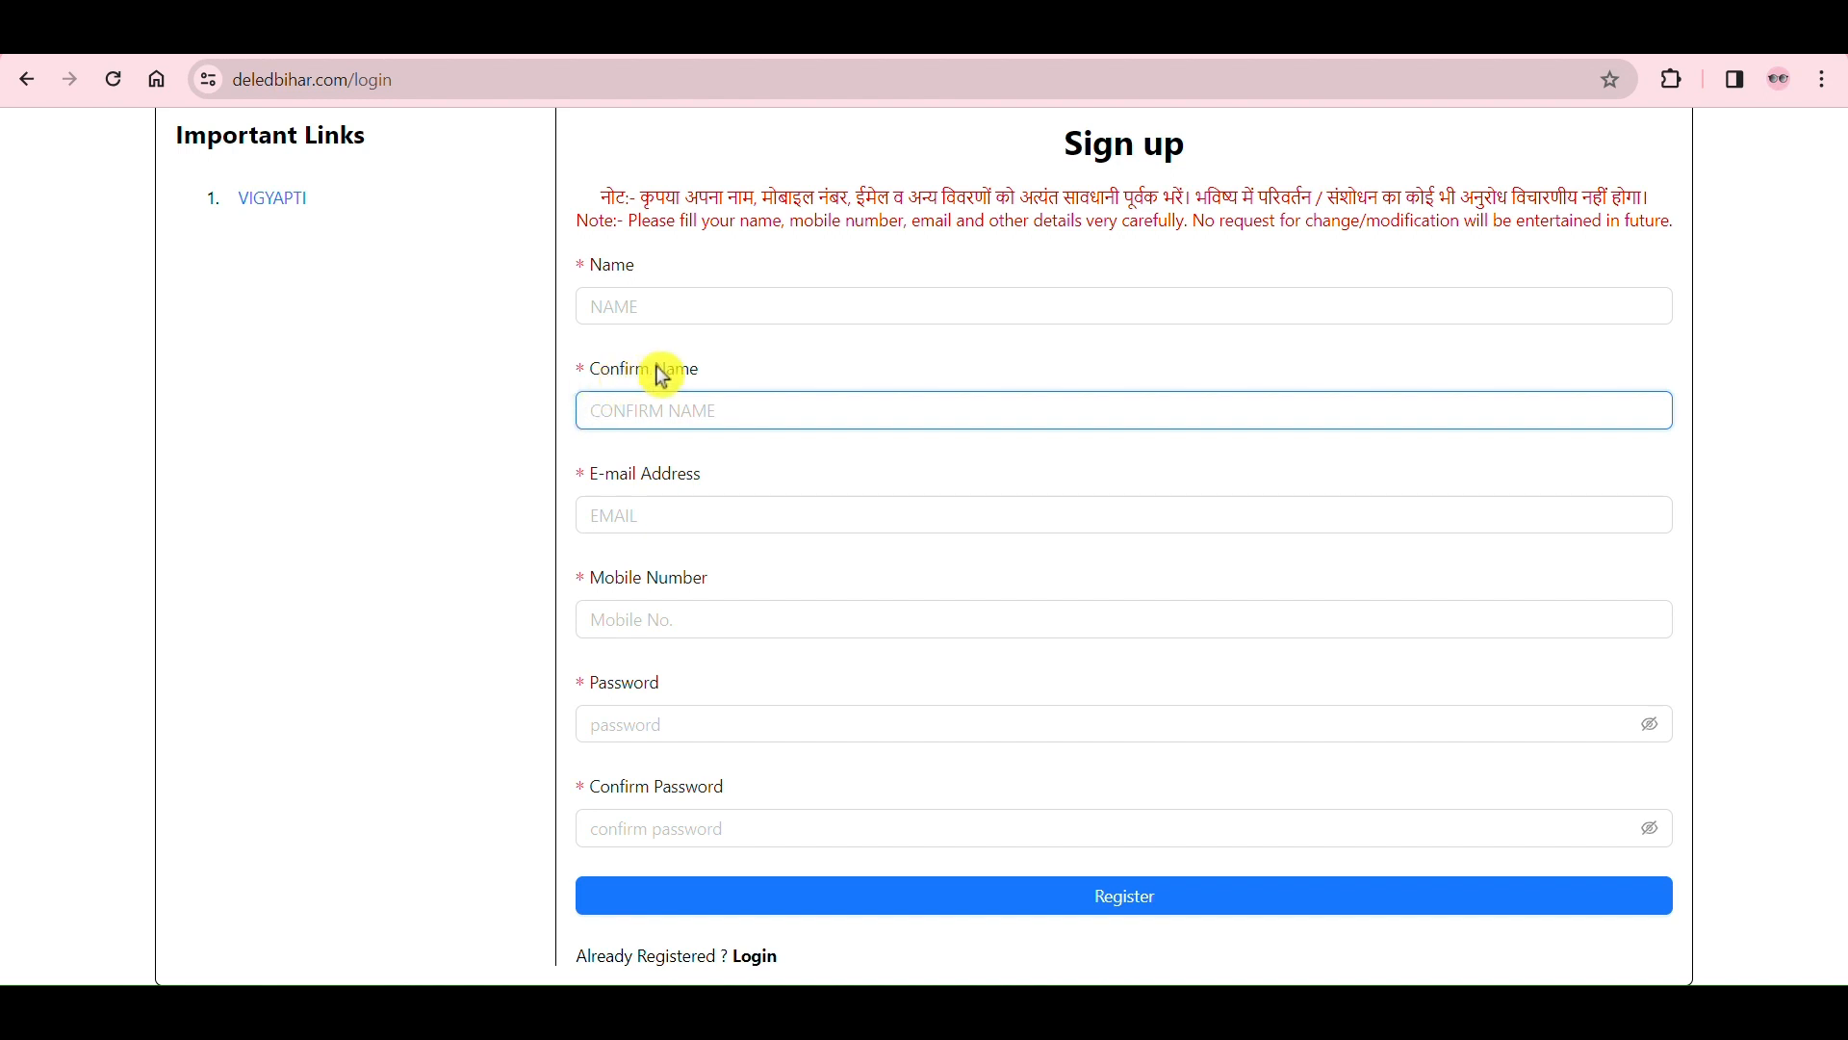
click(595, 481)
drag(595, 481, 709, 486)
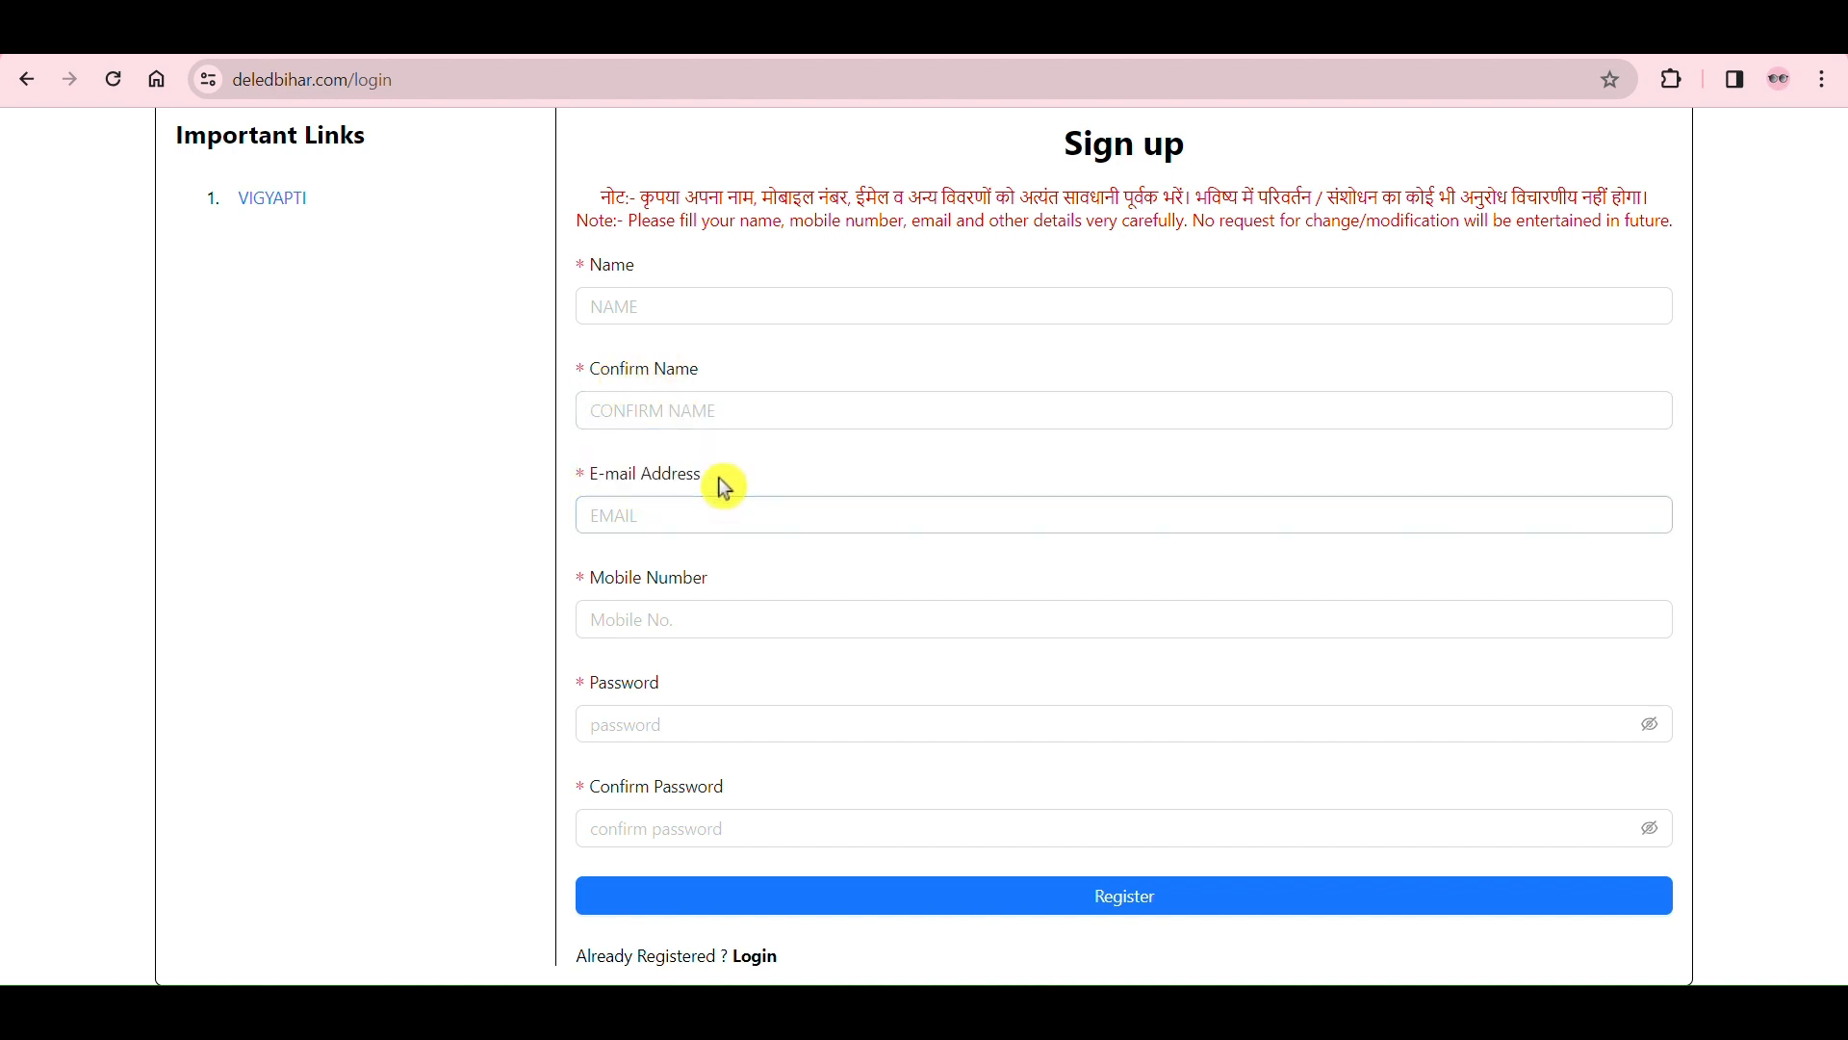
click(598, 498)
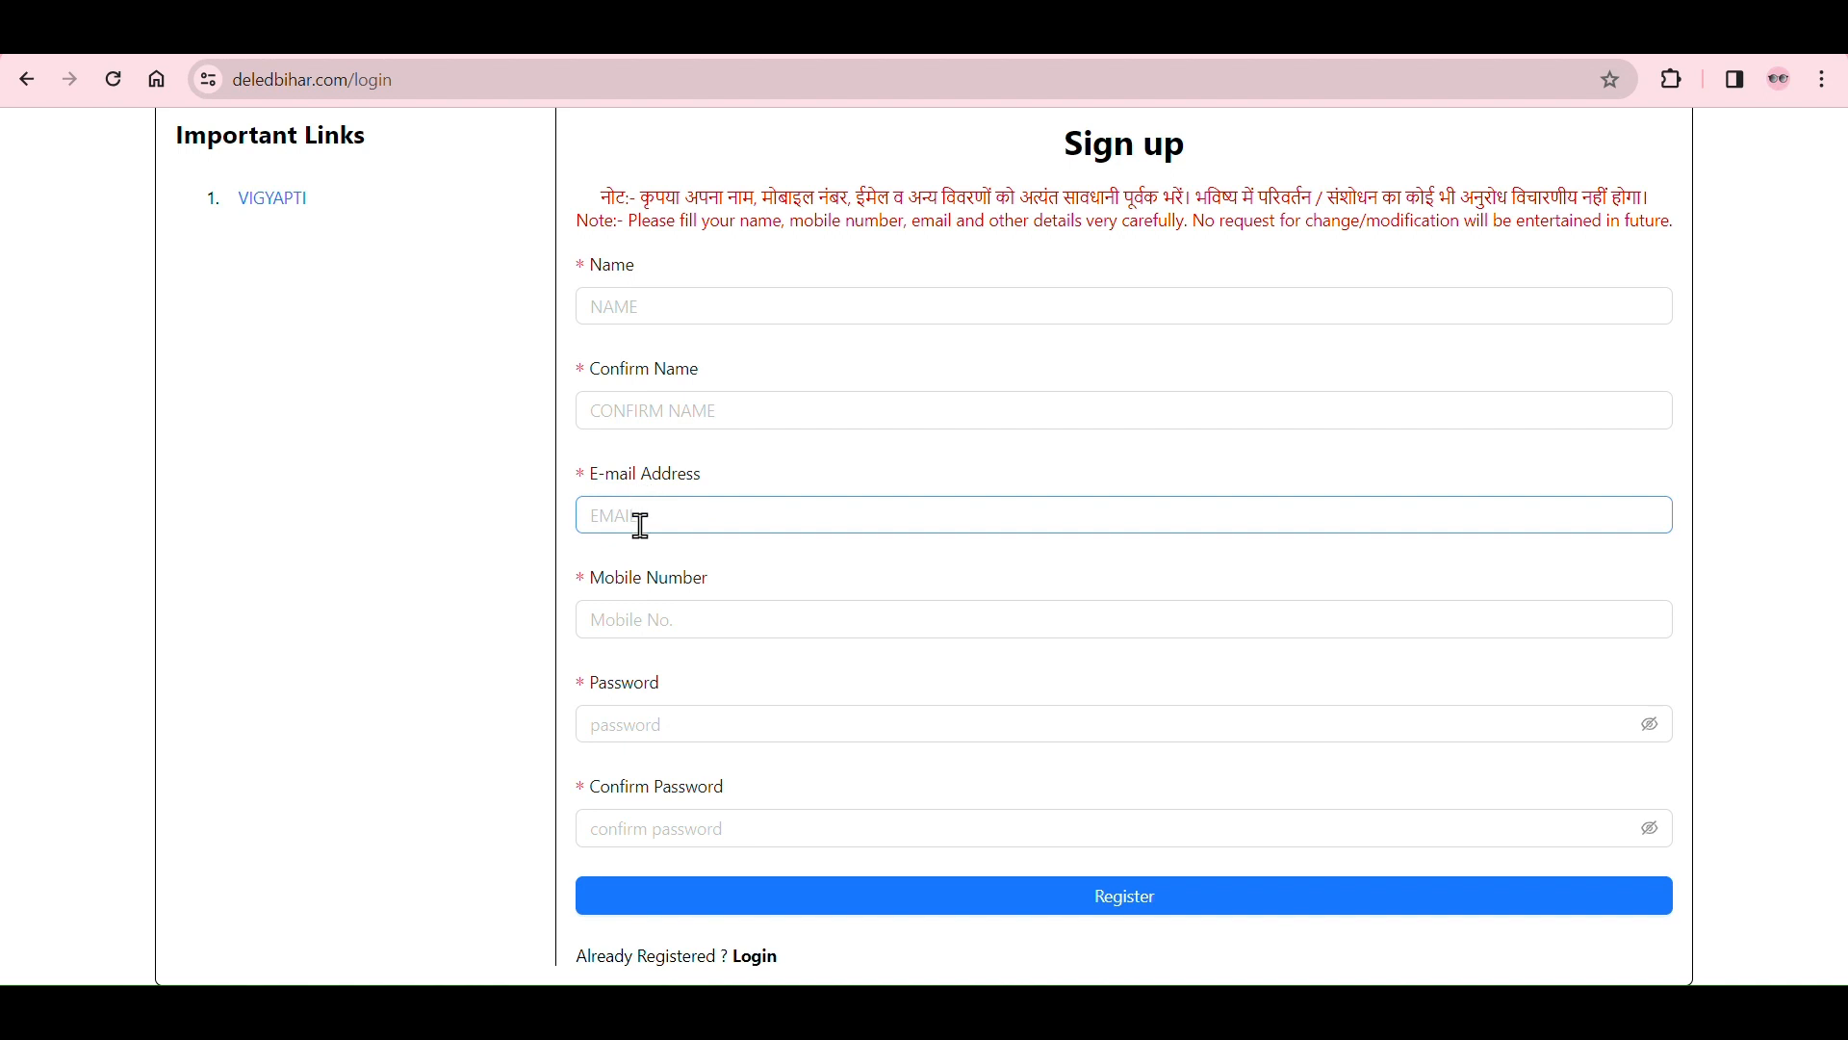
click(591, 587)
drag(591, 587, 710, 585)
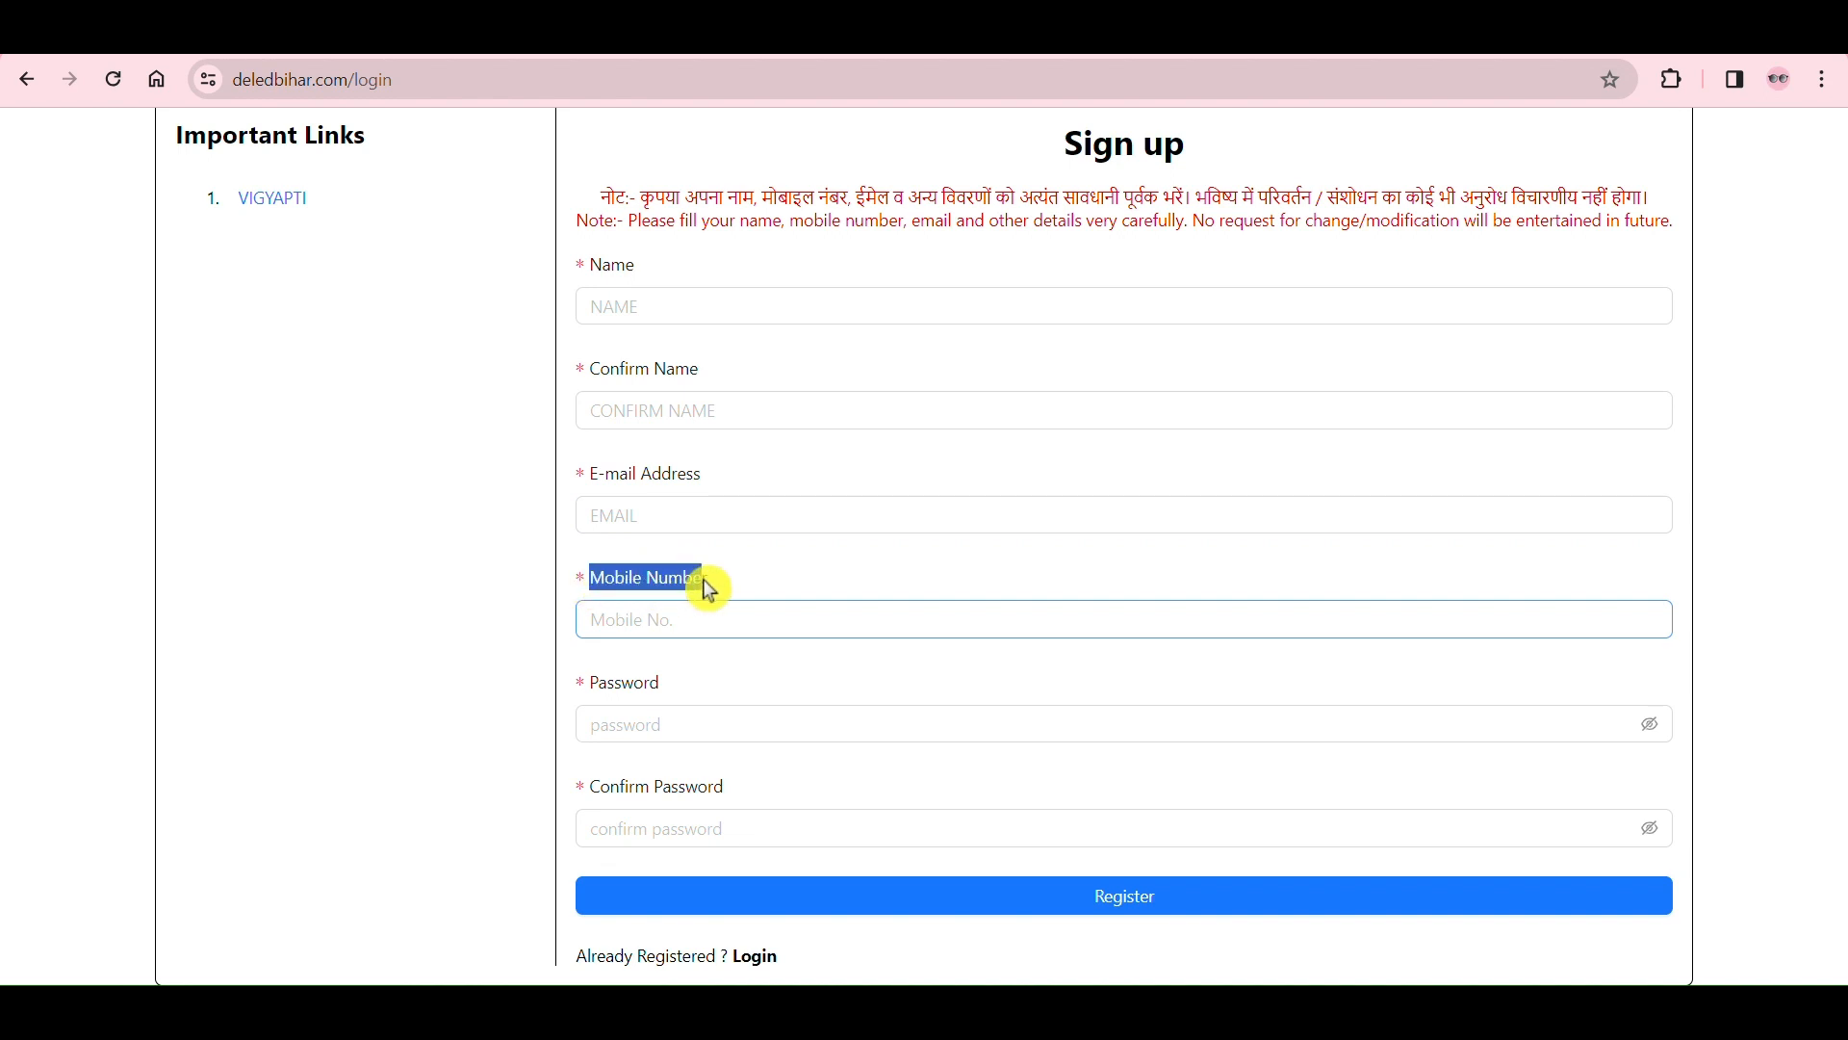
click(762, 589)
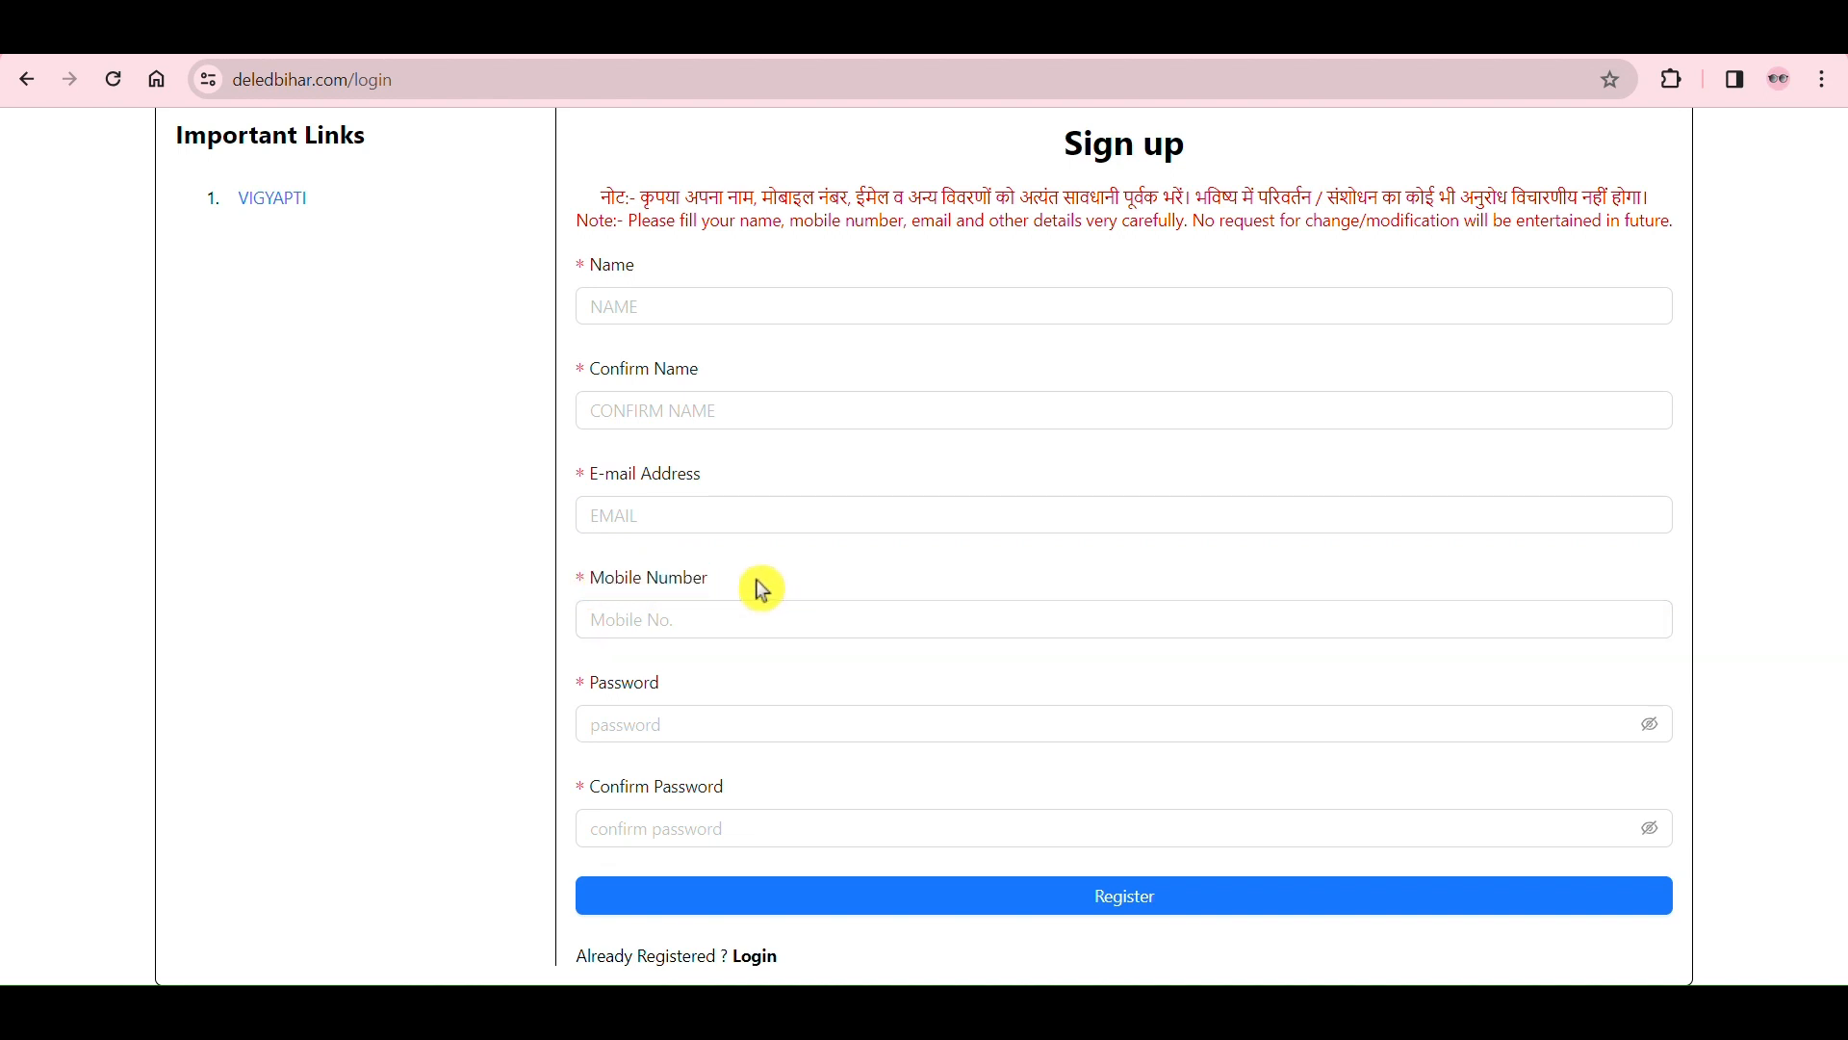
click(703, 585)
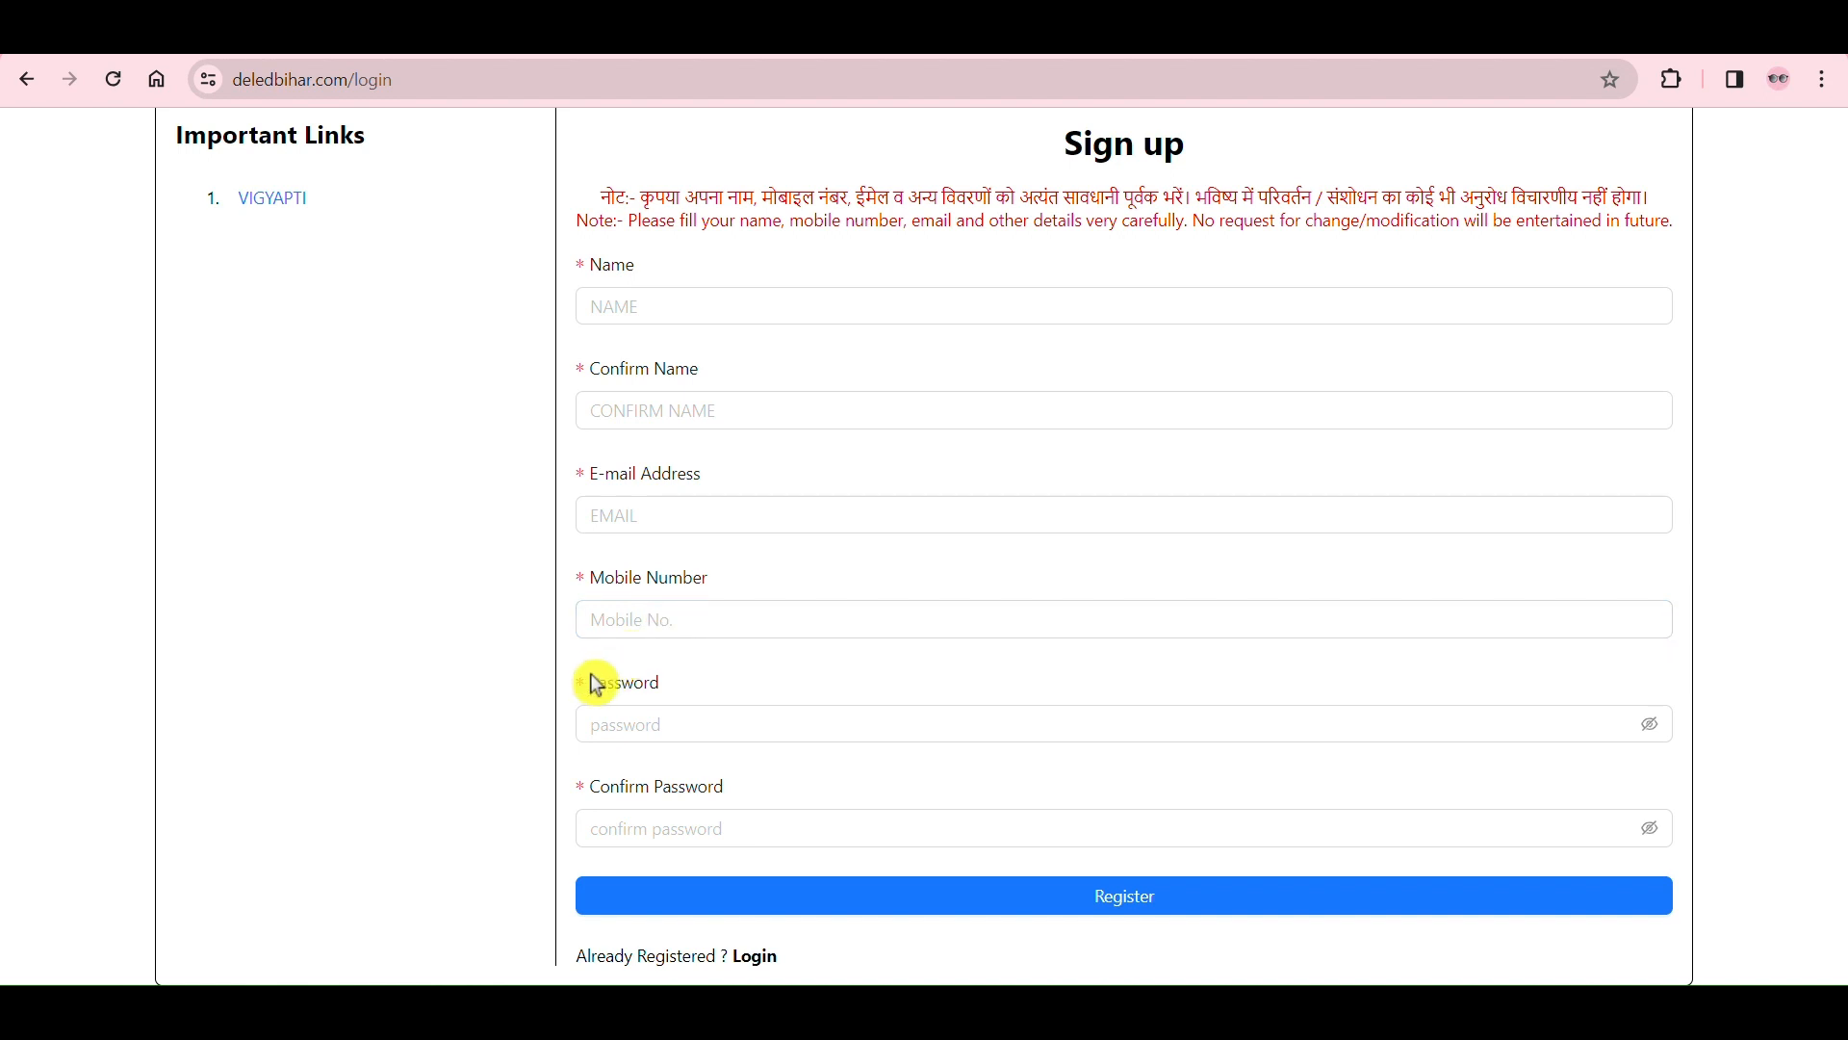
drag(594, 681, 672, 691)
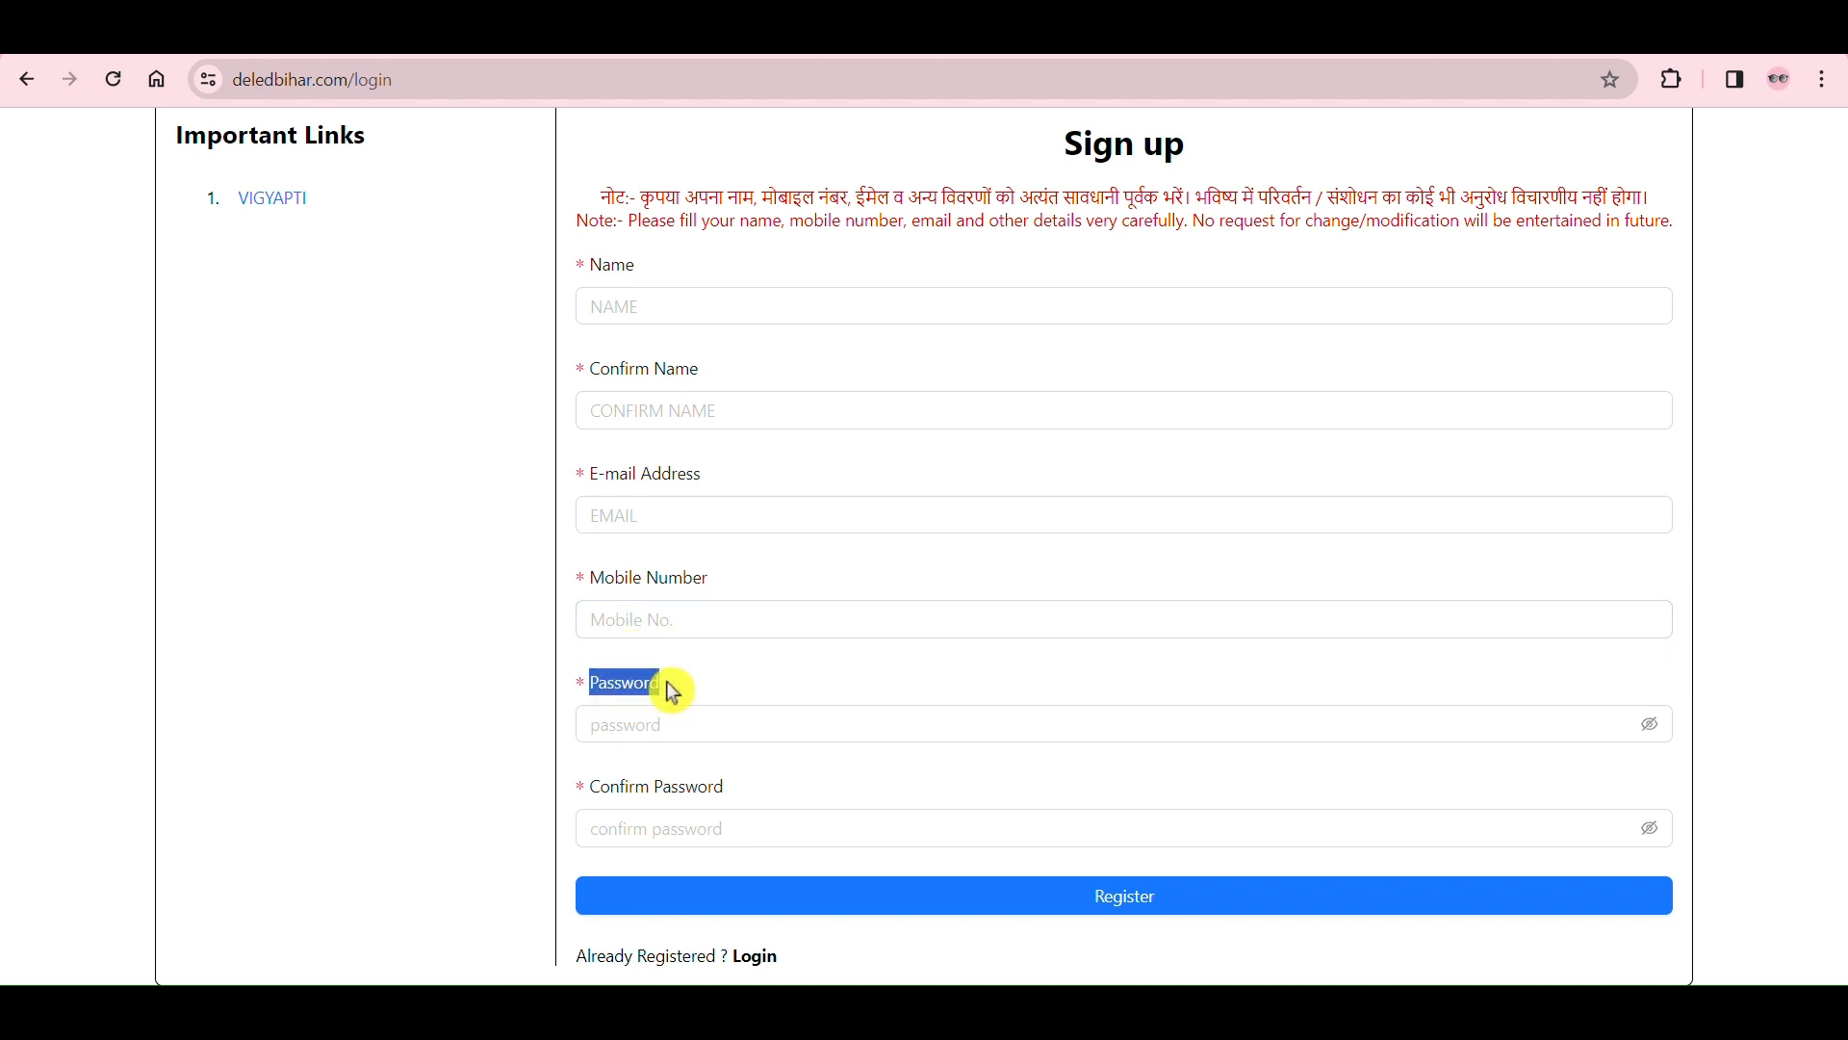
click(674, 693)
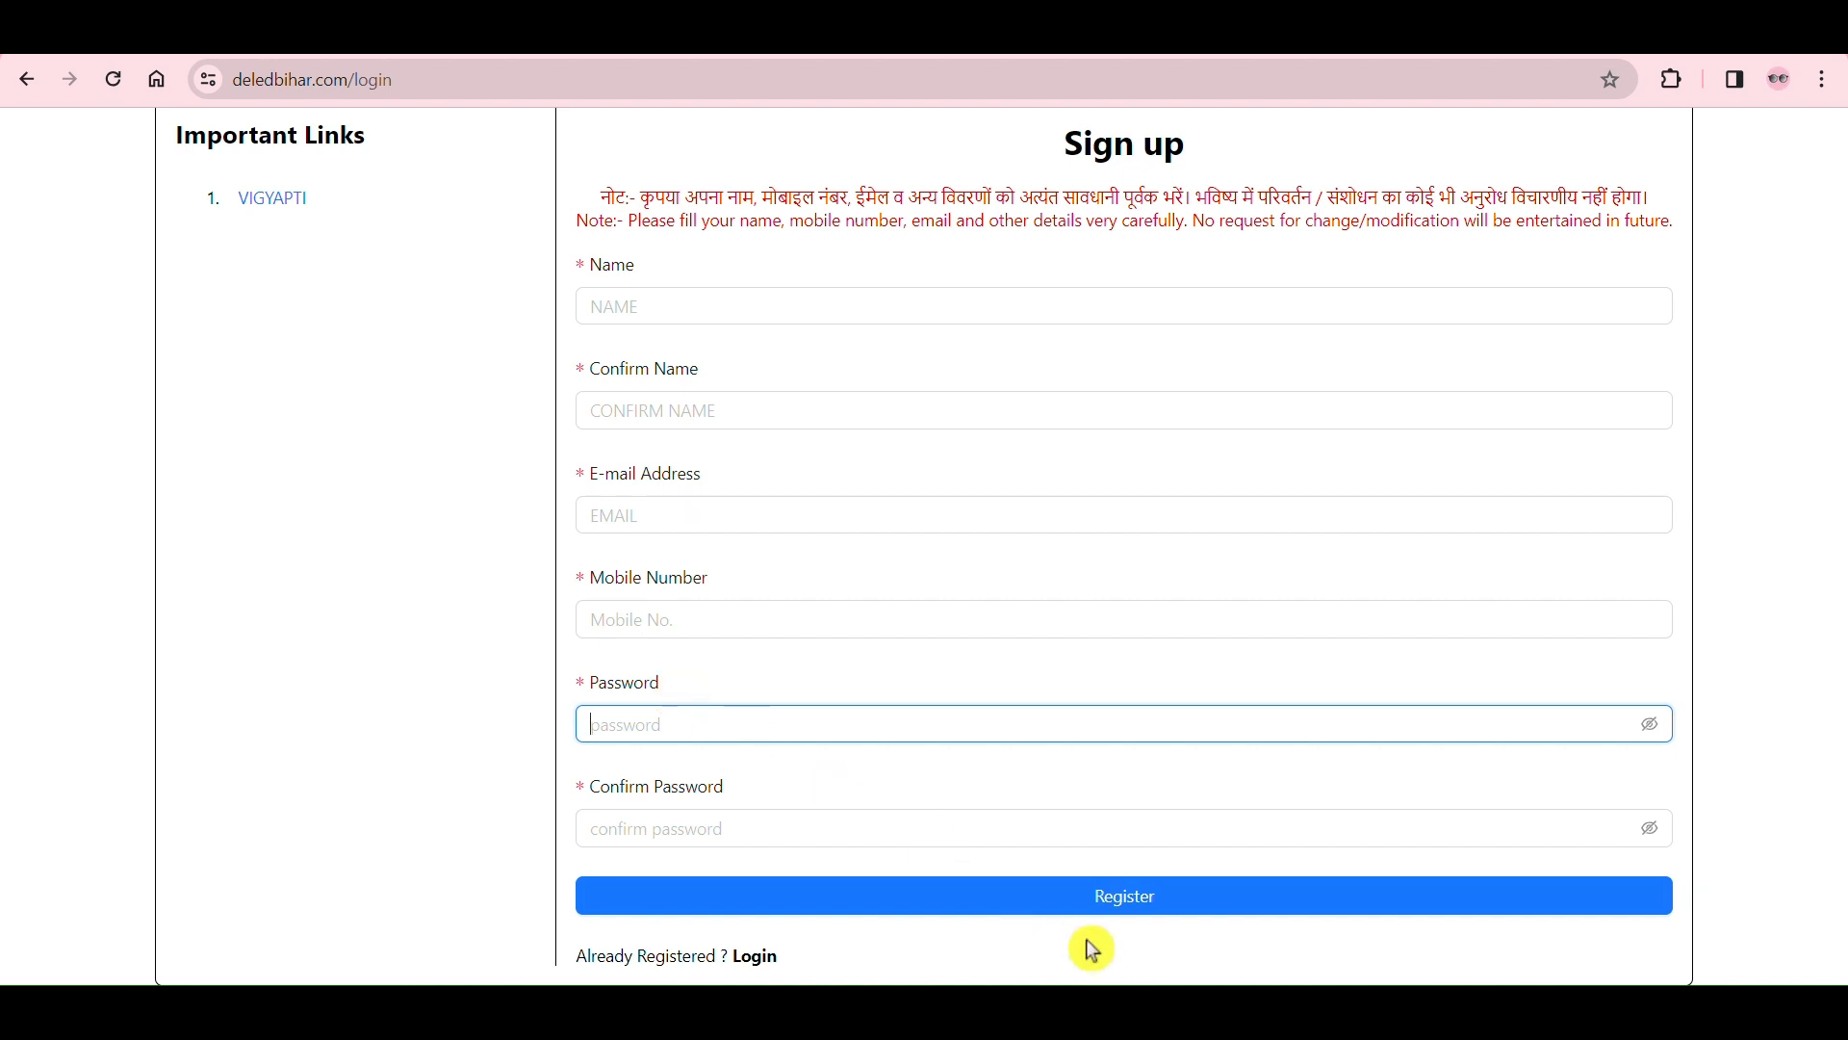
Step: Switch to the text editor and examine the whole sample password written there
click(1163, 1011)
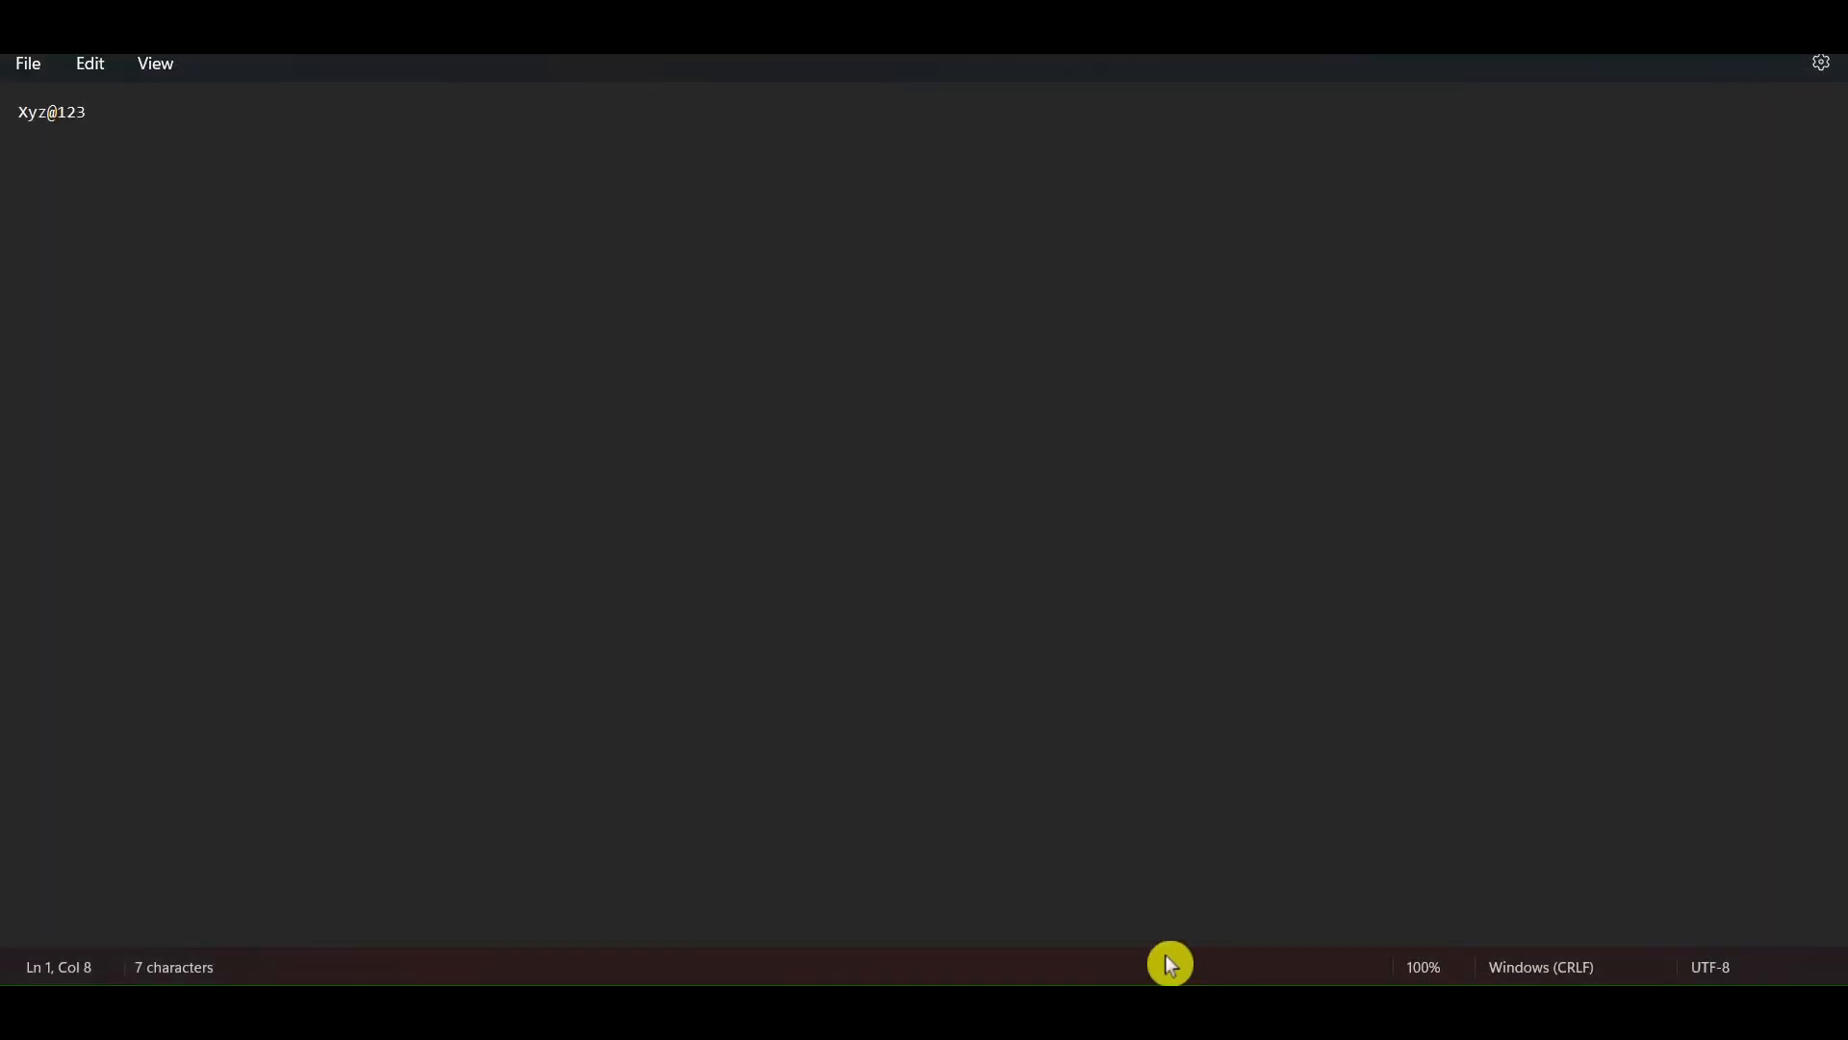
drag(17, 126, 115, 130)
click(122, 131)
triple_click(14, 125)
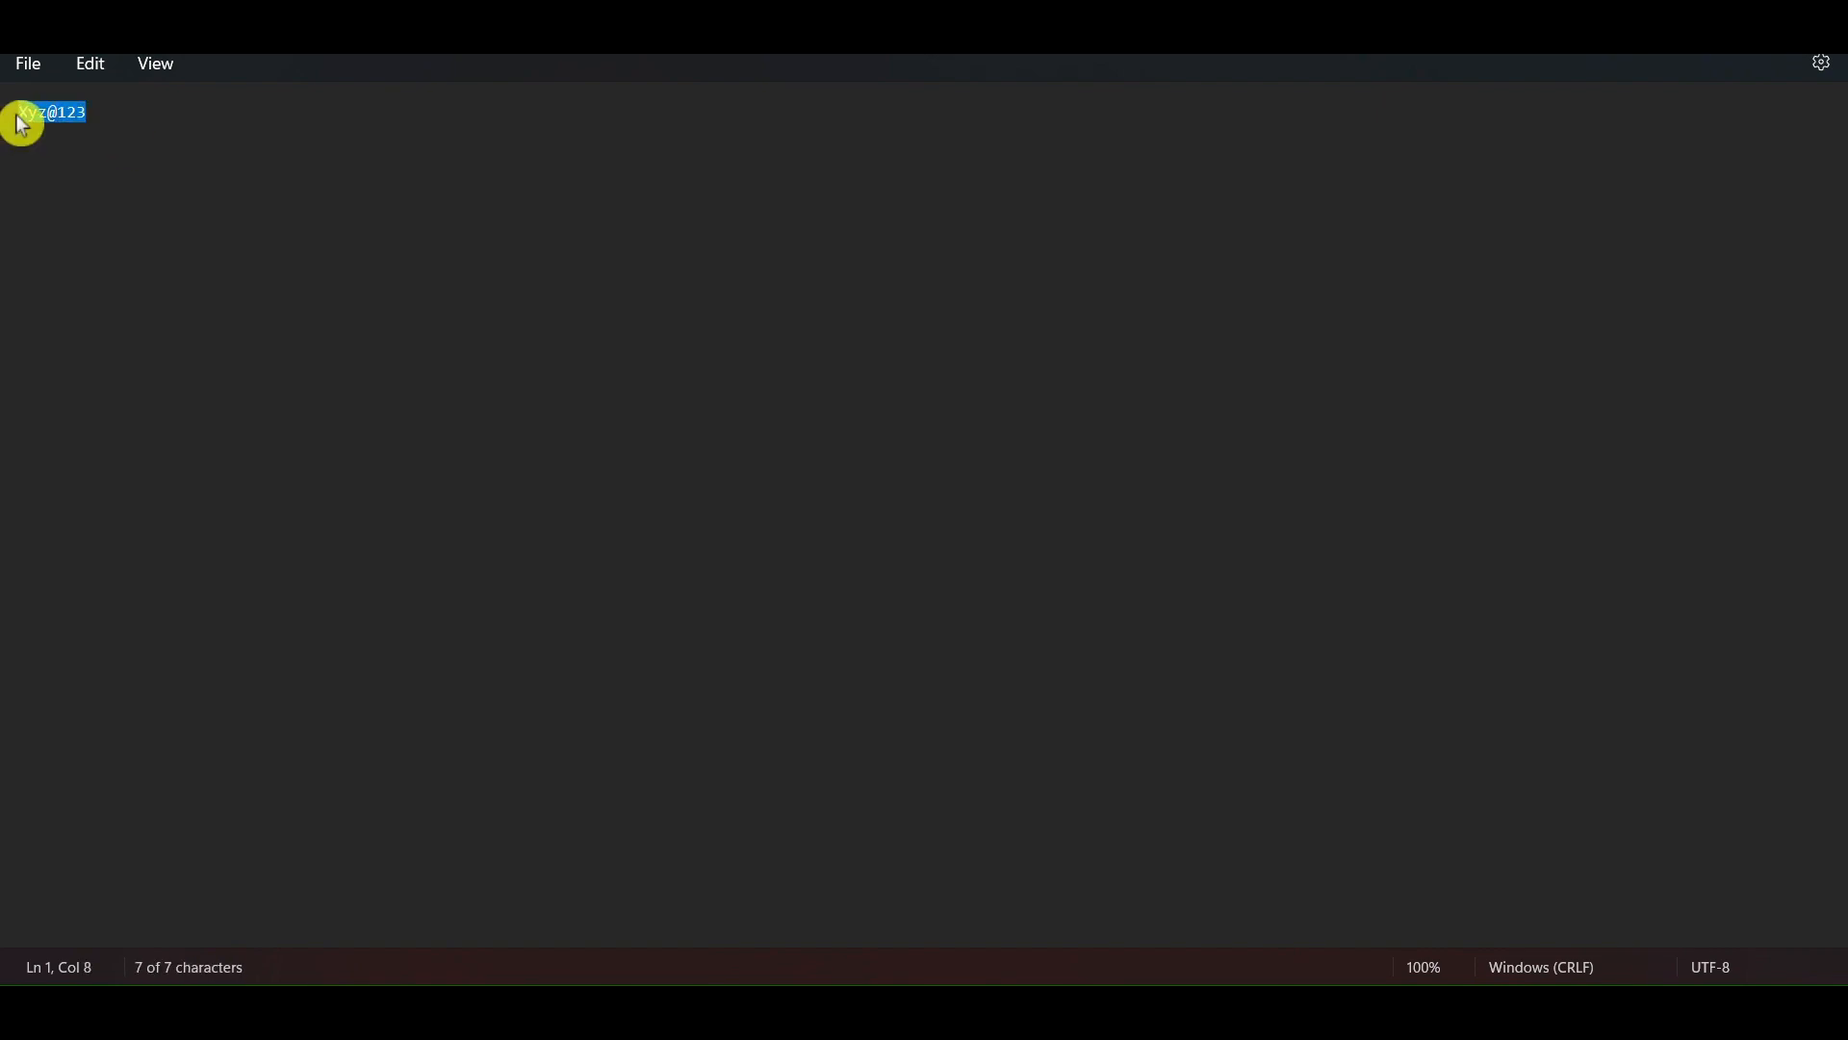
click(35, 175)
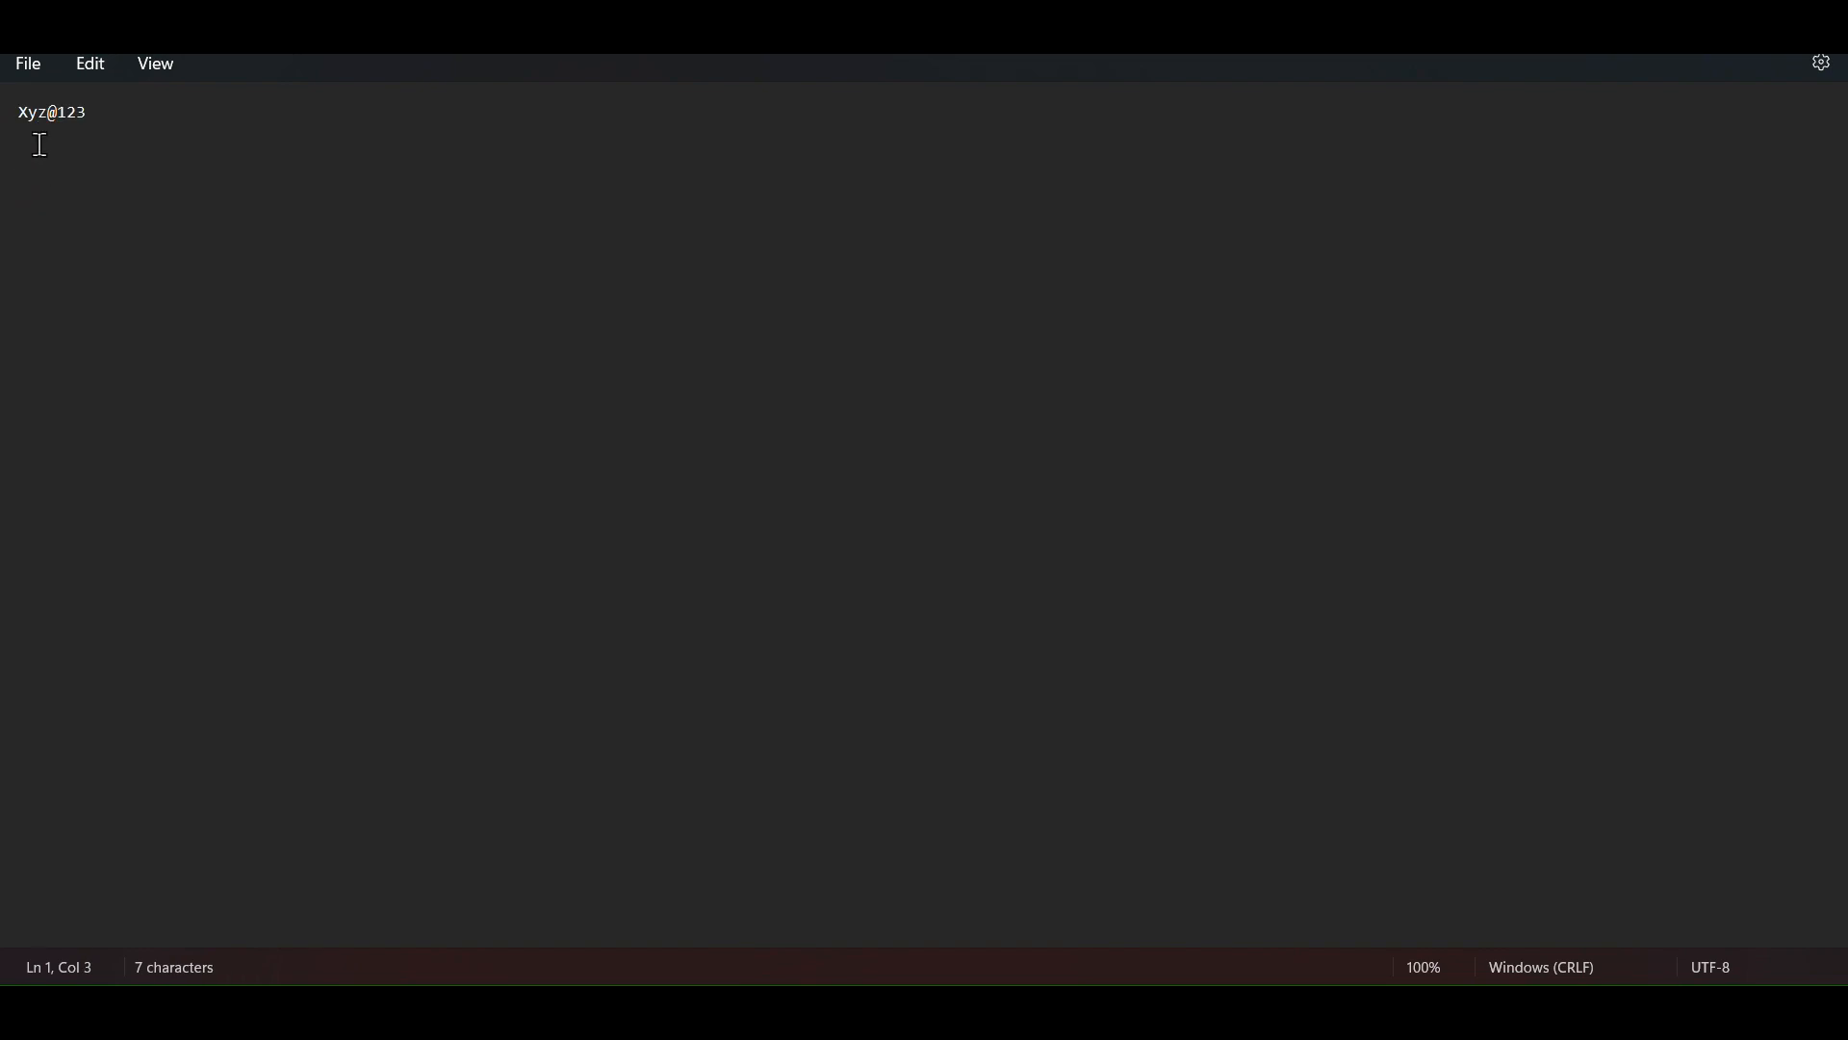
Step: Examine the parts of the sample password: the capital letter, small letters, special character and digits
click(27, 114)
drag(30, 124, 13, 123)
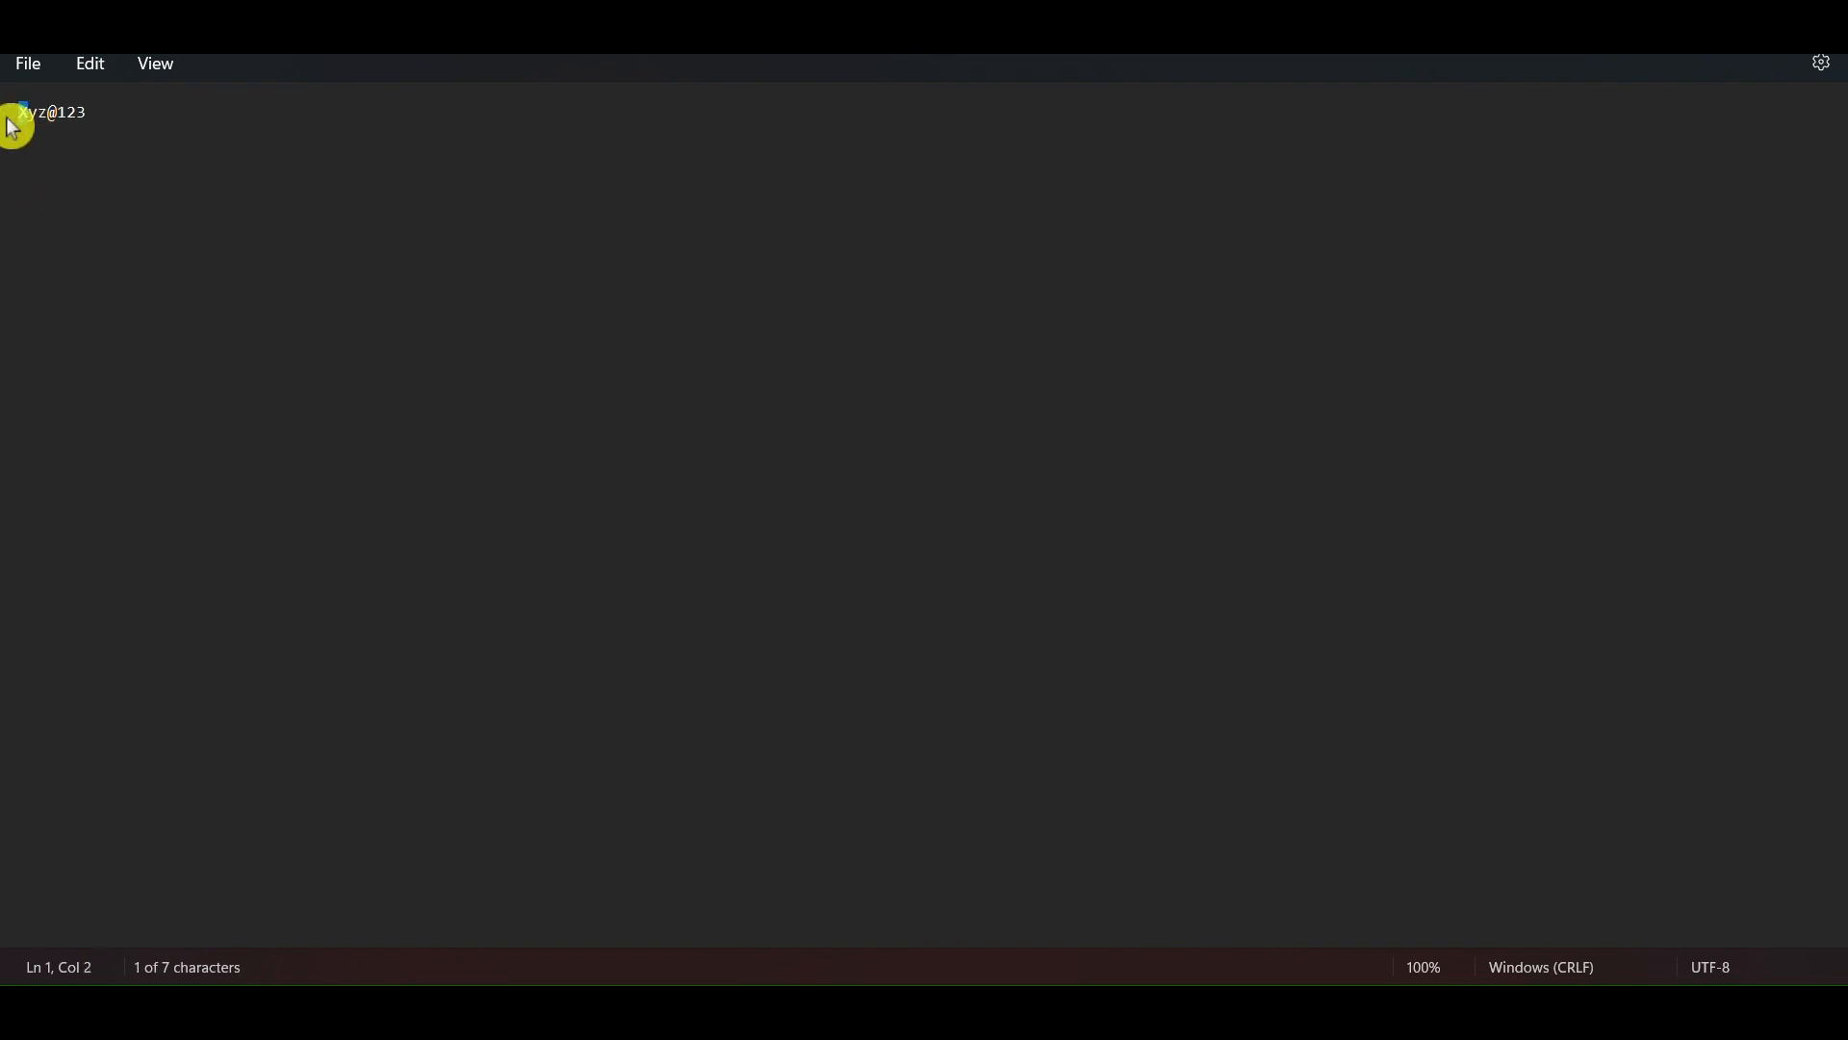
click(59, 261)
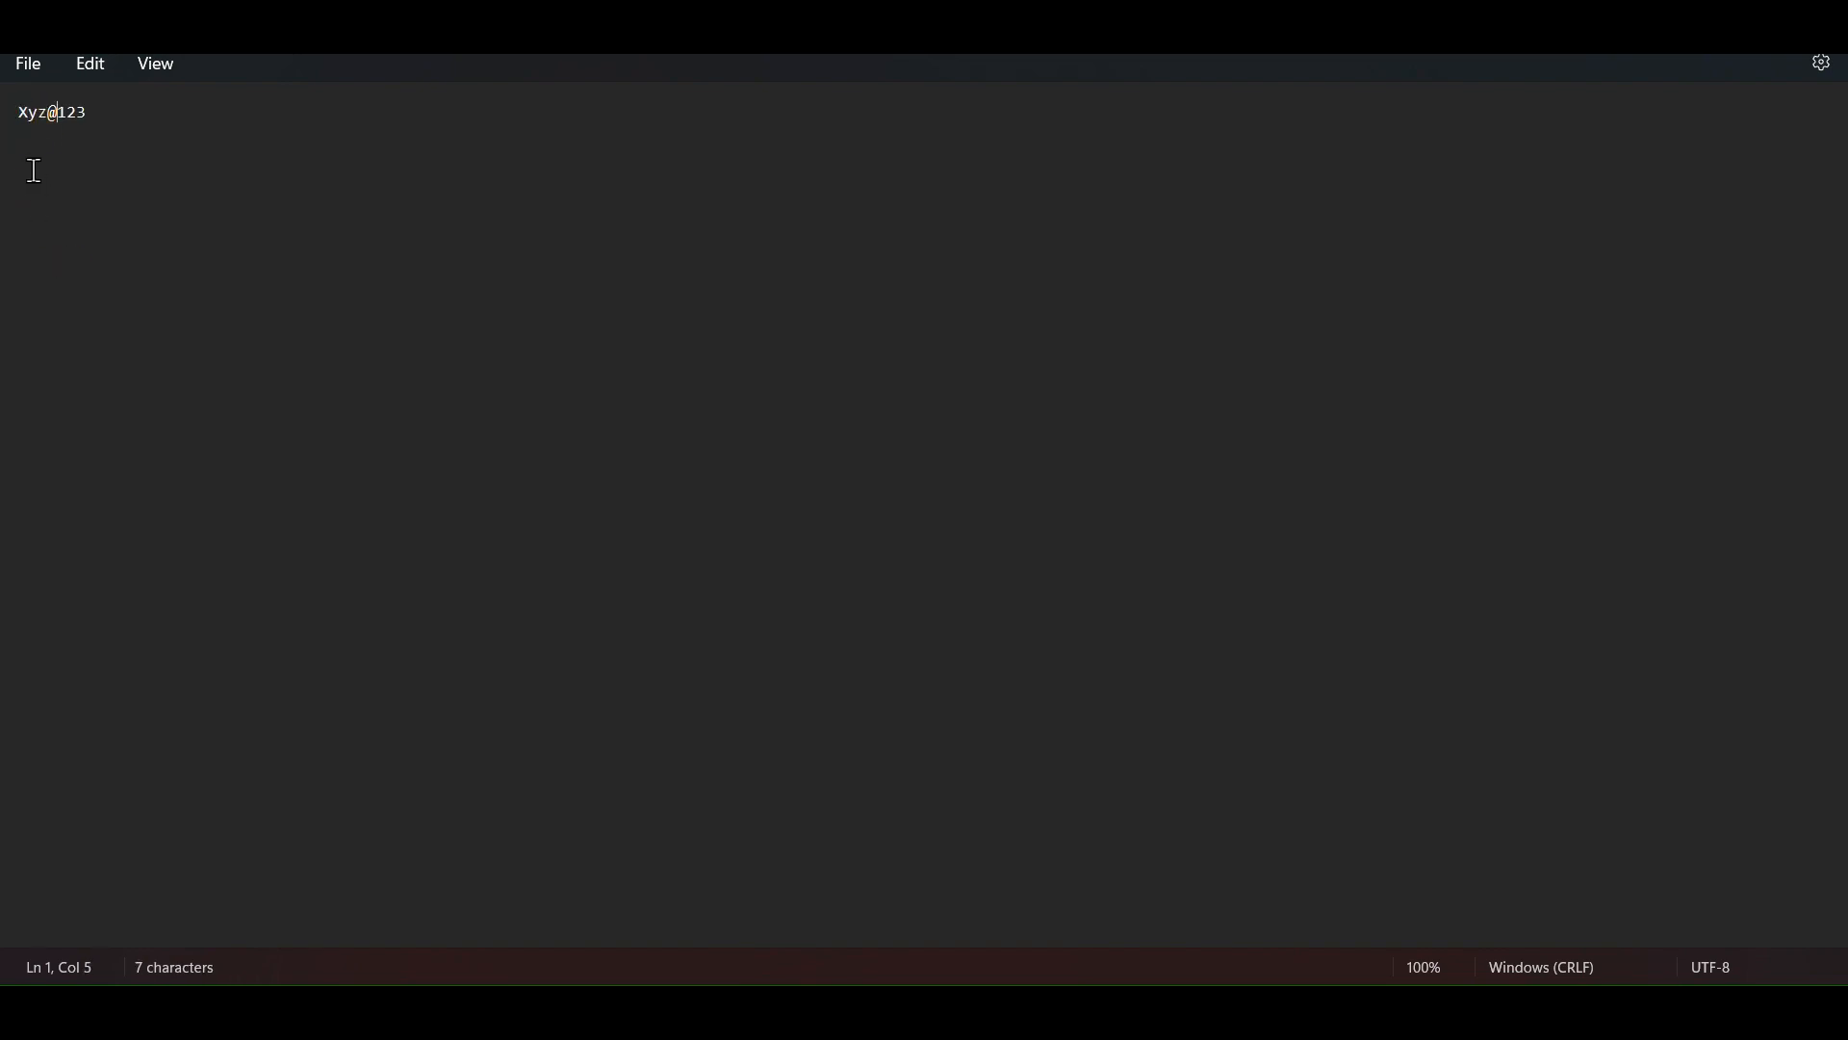
click(31, 120)
drag(32, 119, 54, 130)
click(115, 125)
drag(95, 110, 66, 145)
click(90, 255)
click(83, 198)
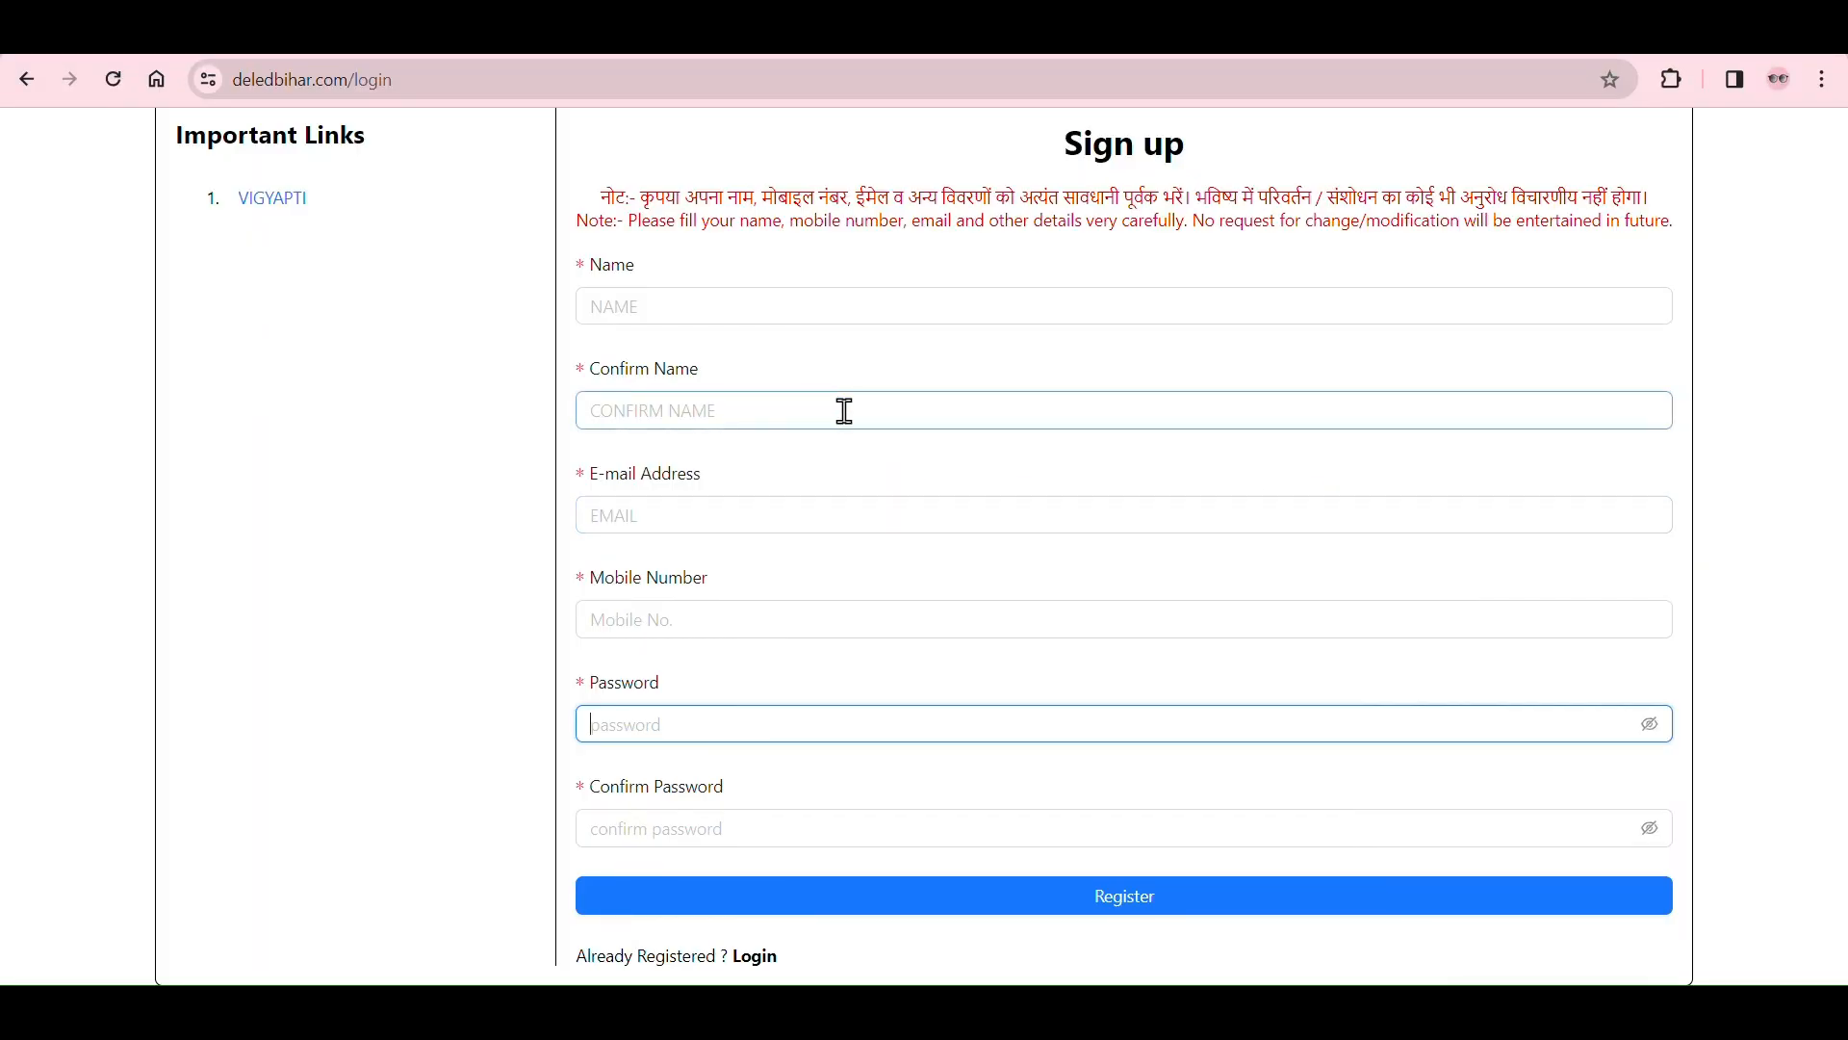
Step: Return to the sign-up form in the browser and submit it to register the candidate
click(853, 829)
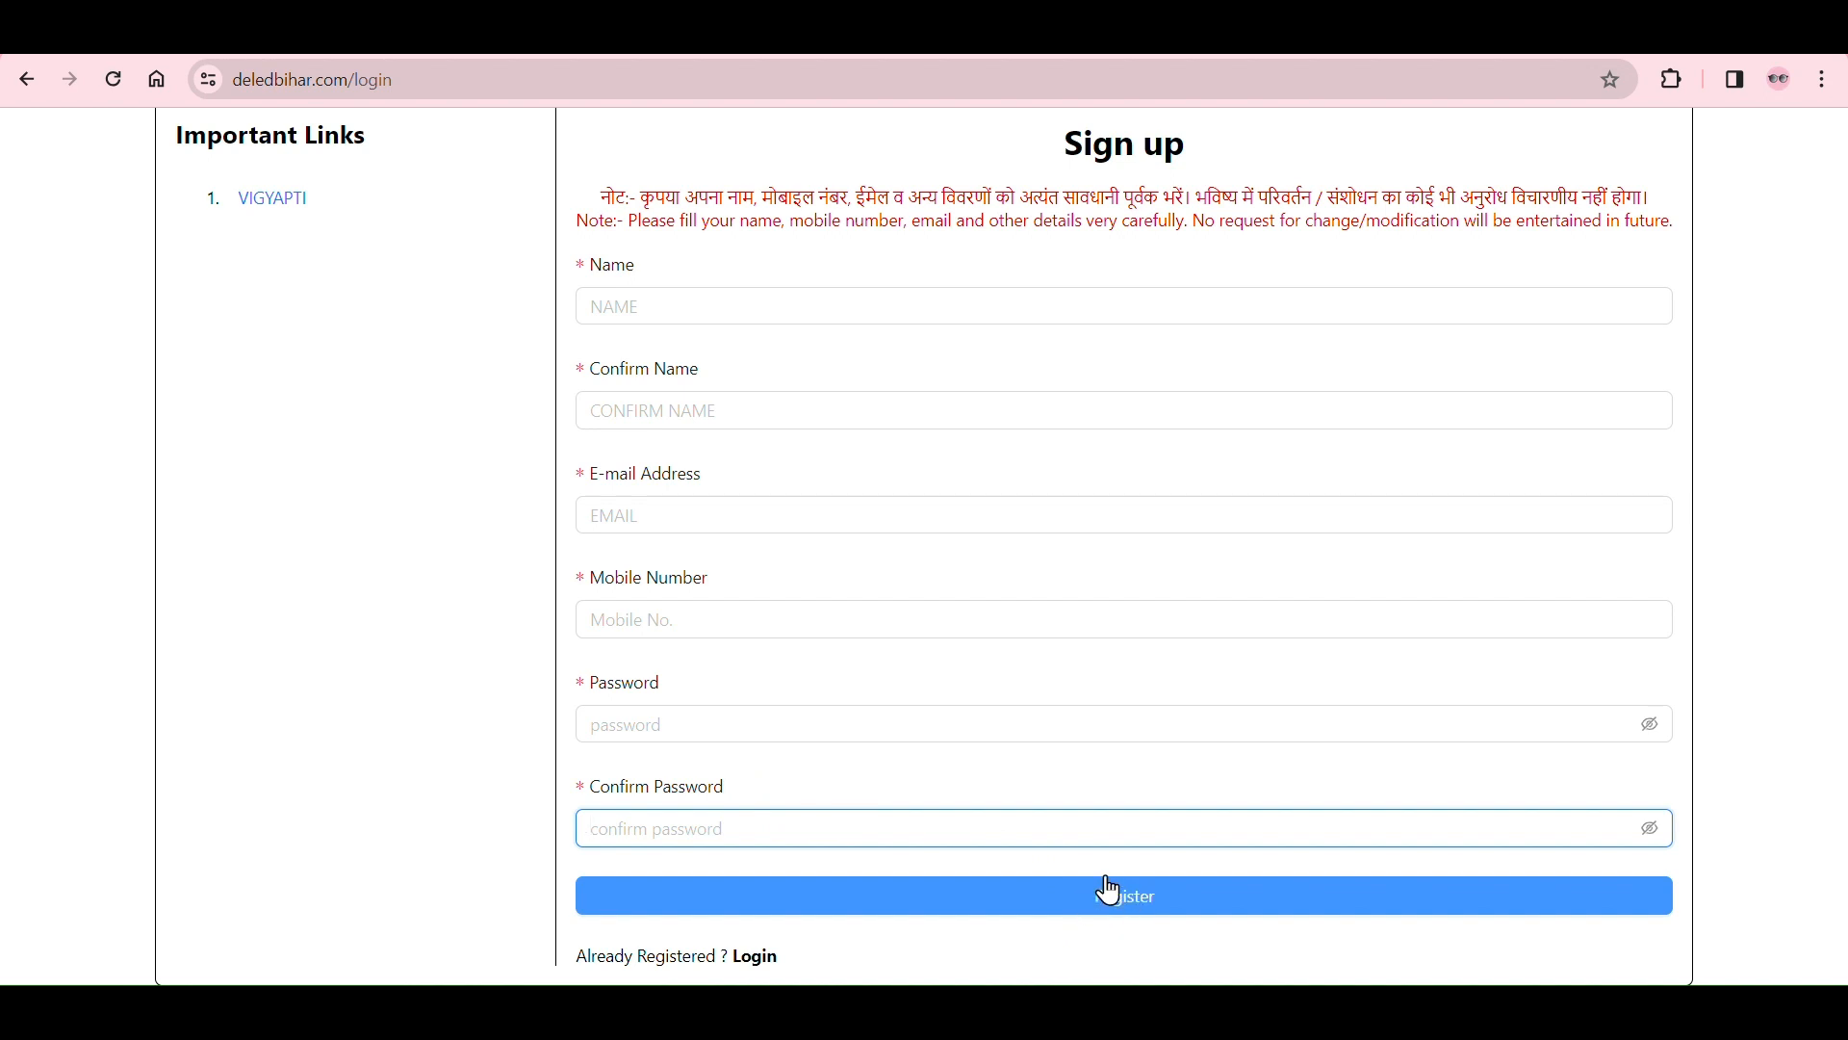
click(1044, 878)
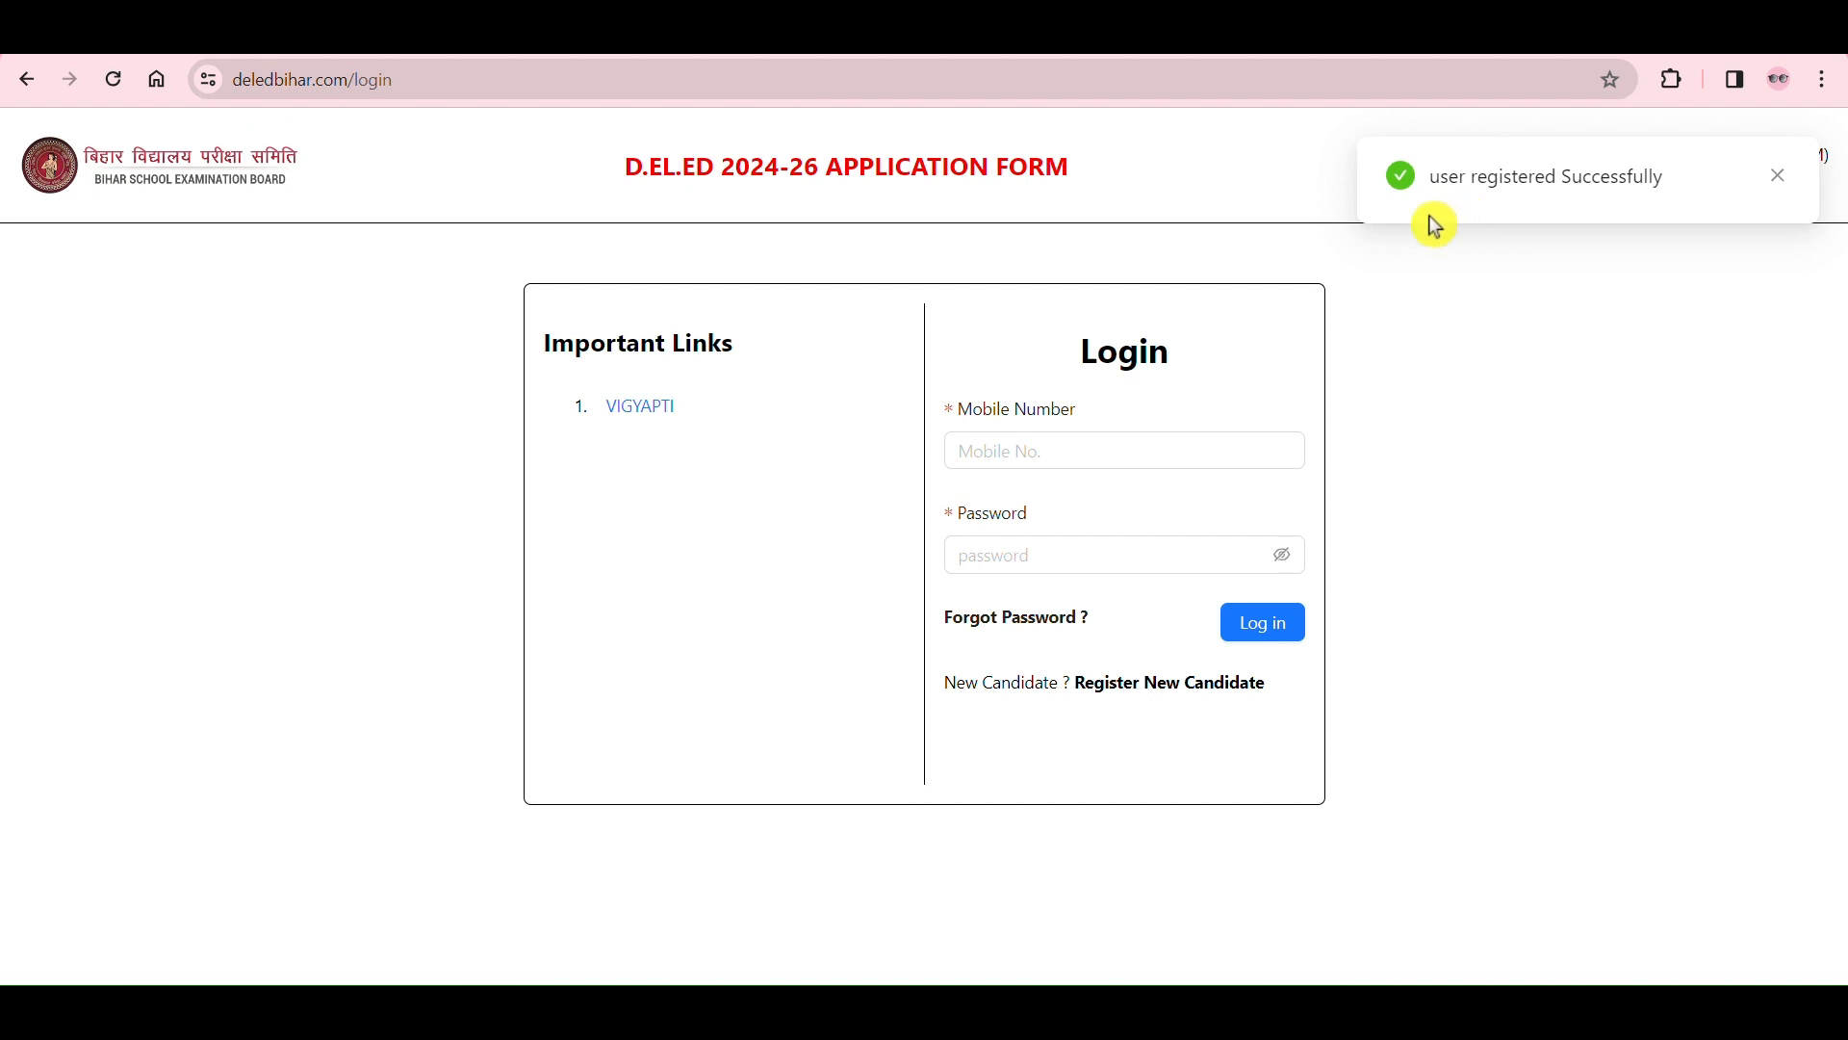
Step: Log in with the newly registered candidate's mobile number and password
drag(1097, 339, 1200, 375)
click(1258, 403)
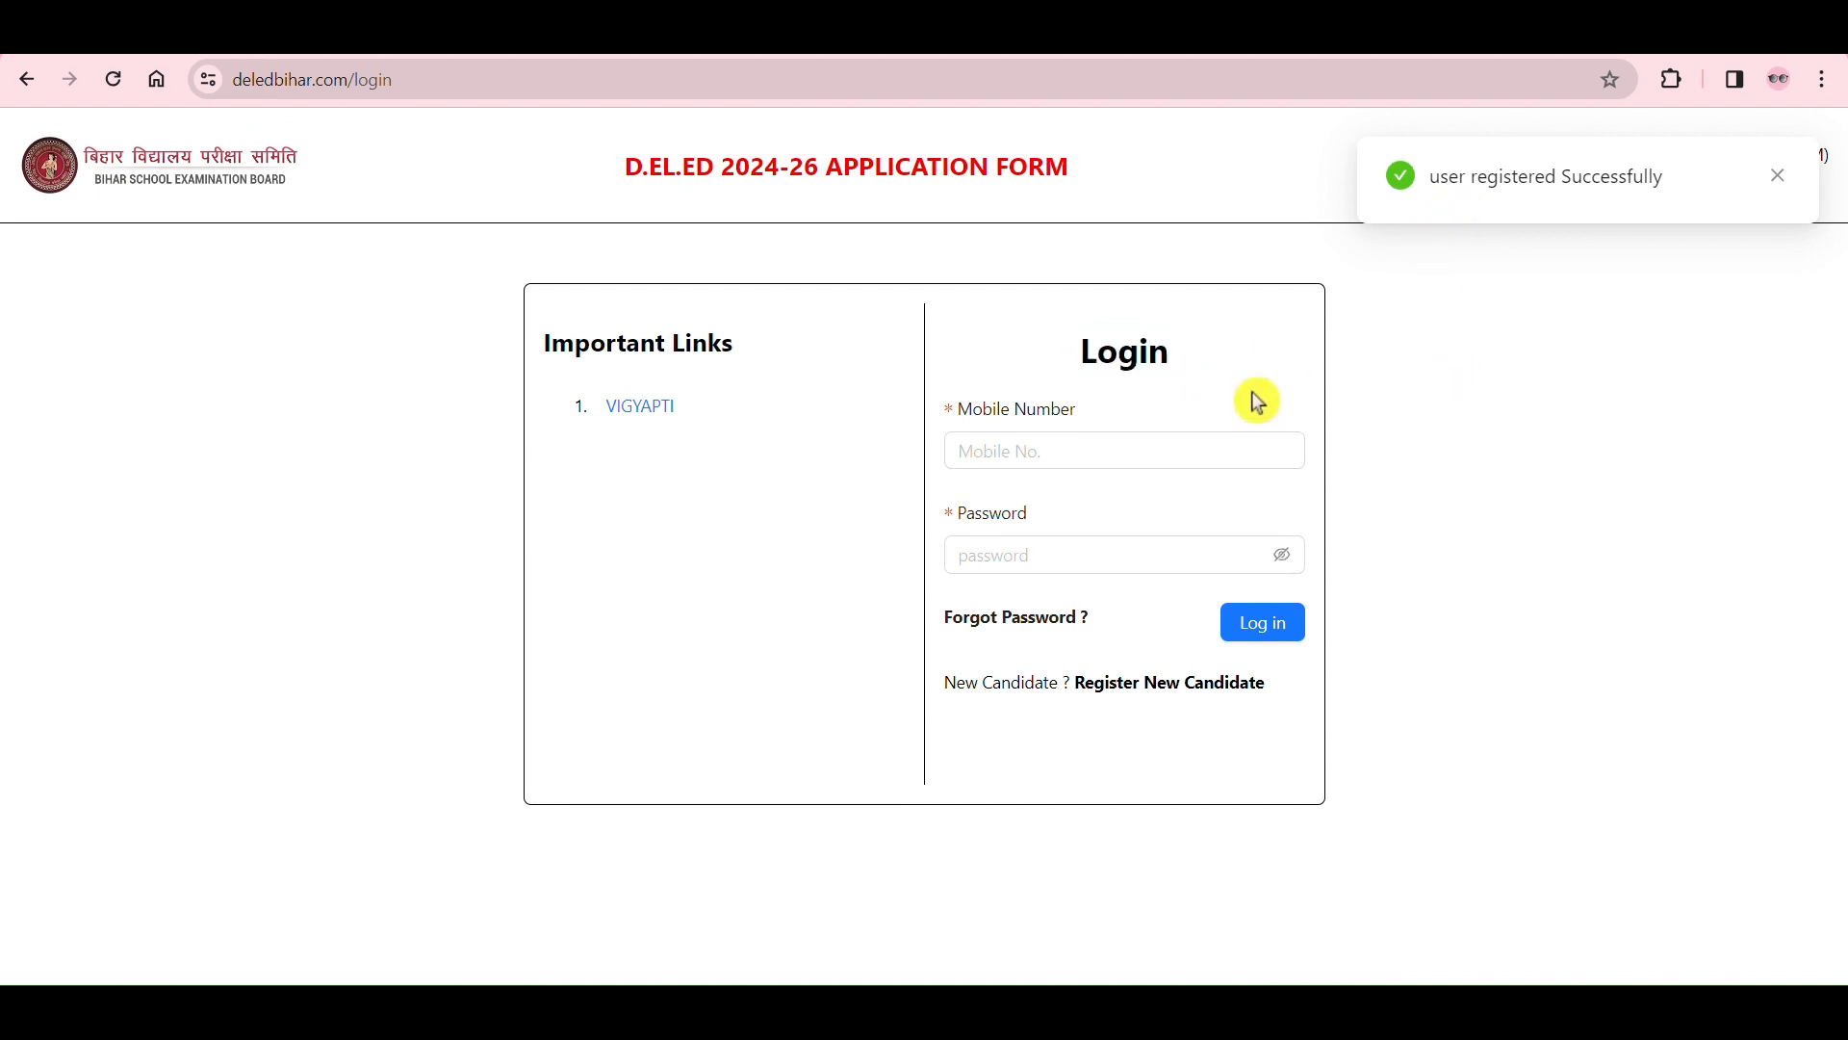
click(1184, 438)
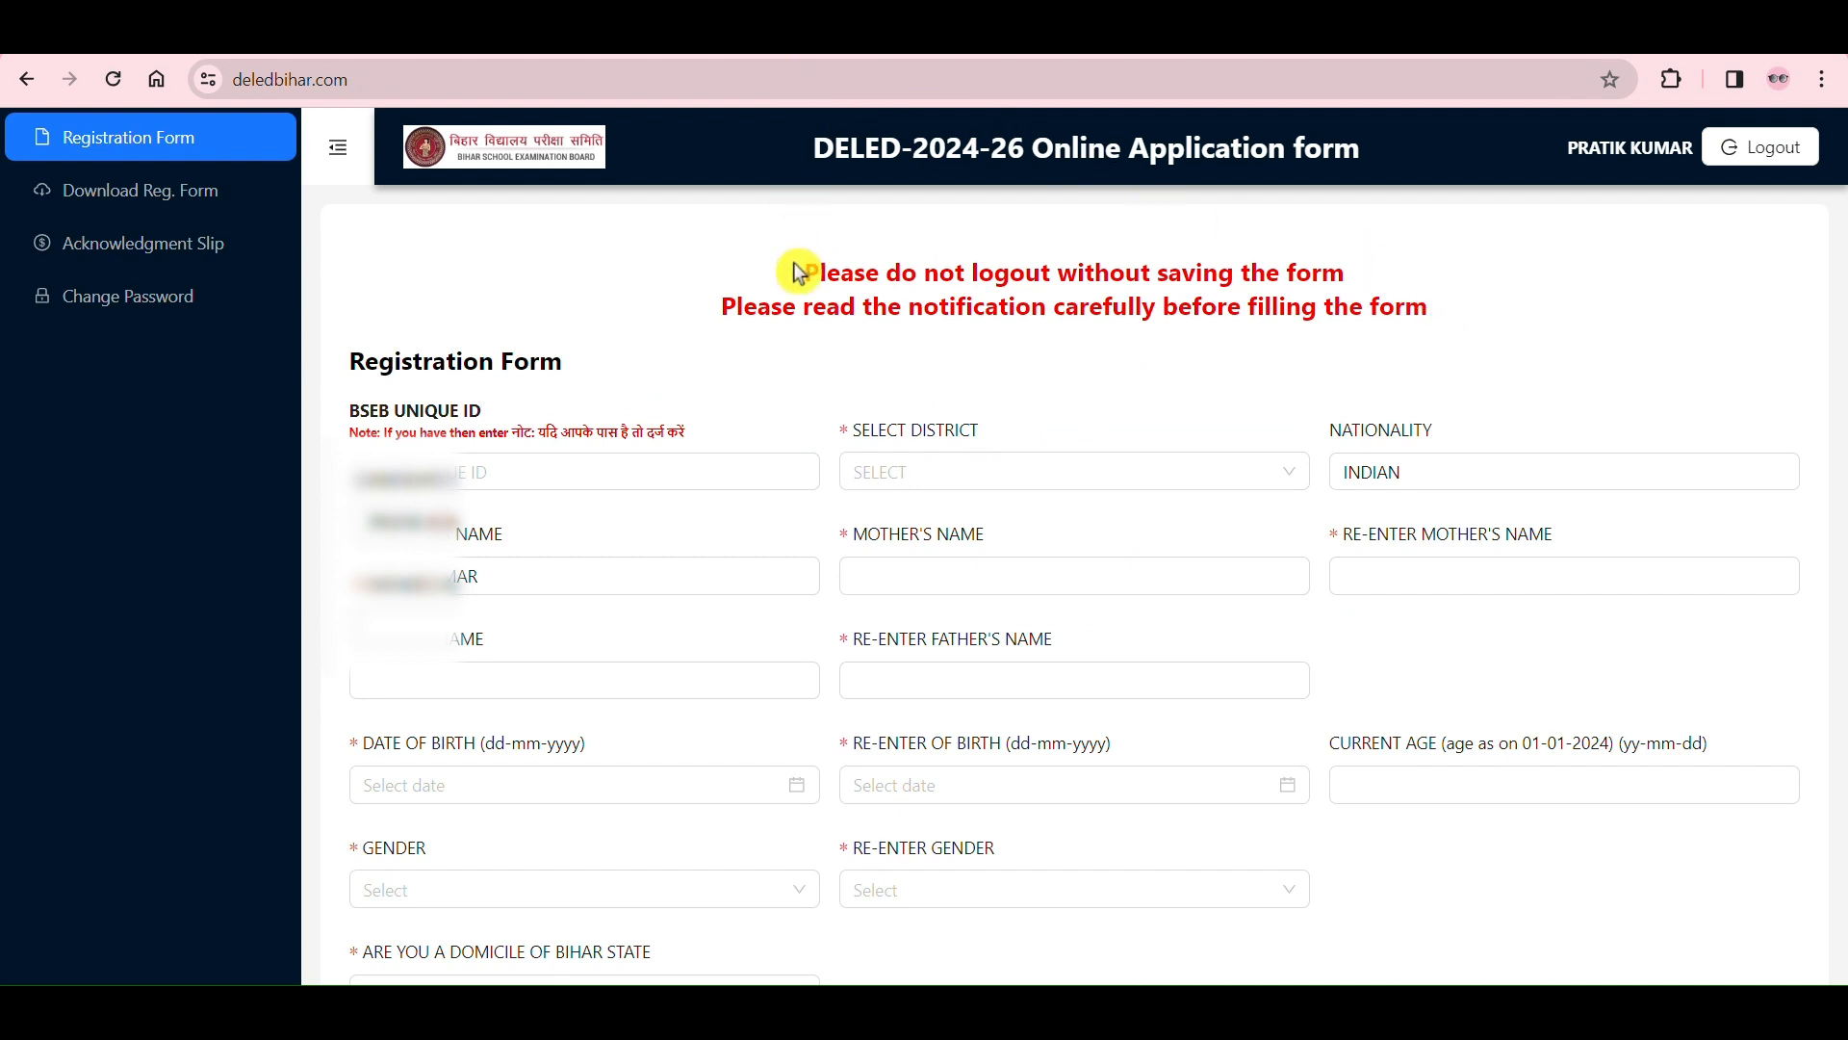
Step: Read the red notices above the registration form and examine the BSEB Unique ID field
drag(798, 272, 1264, 307)
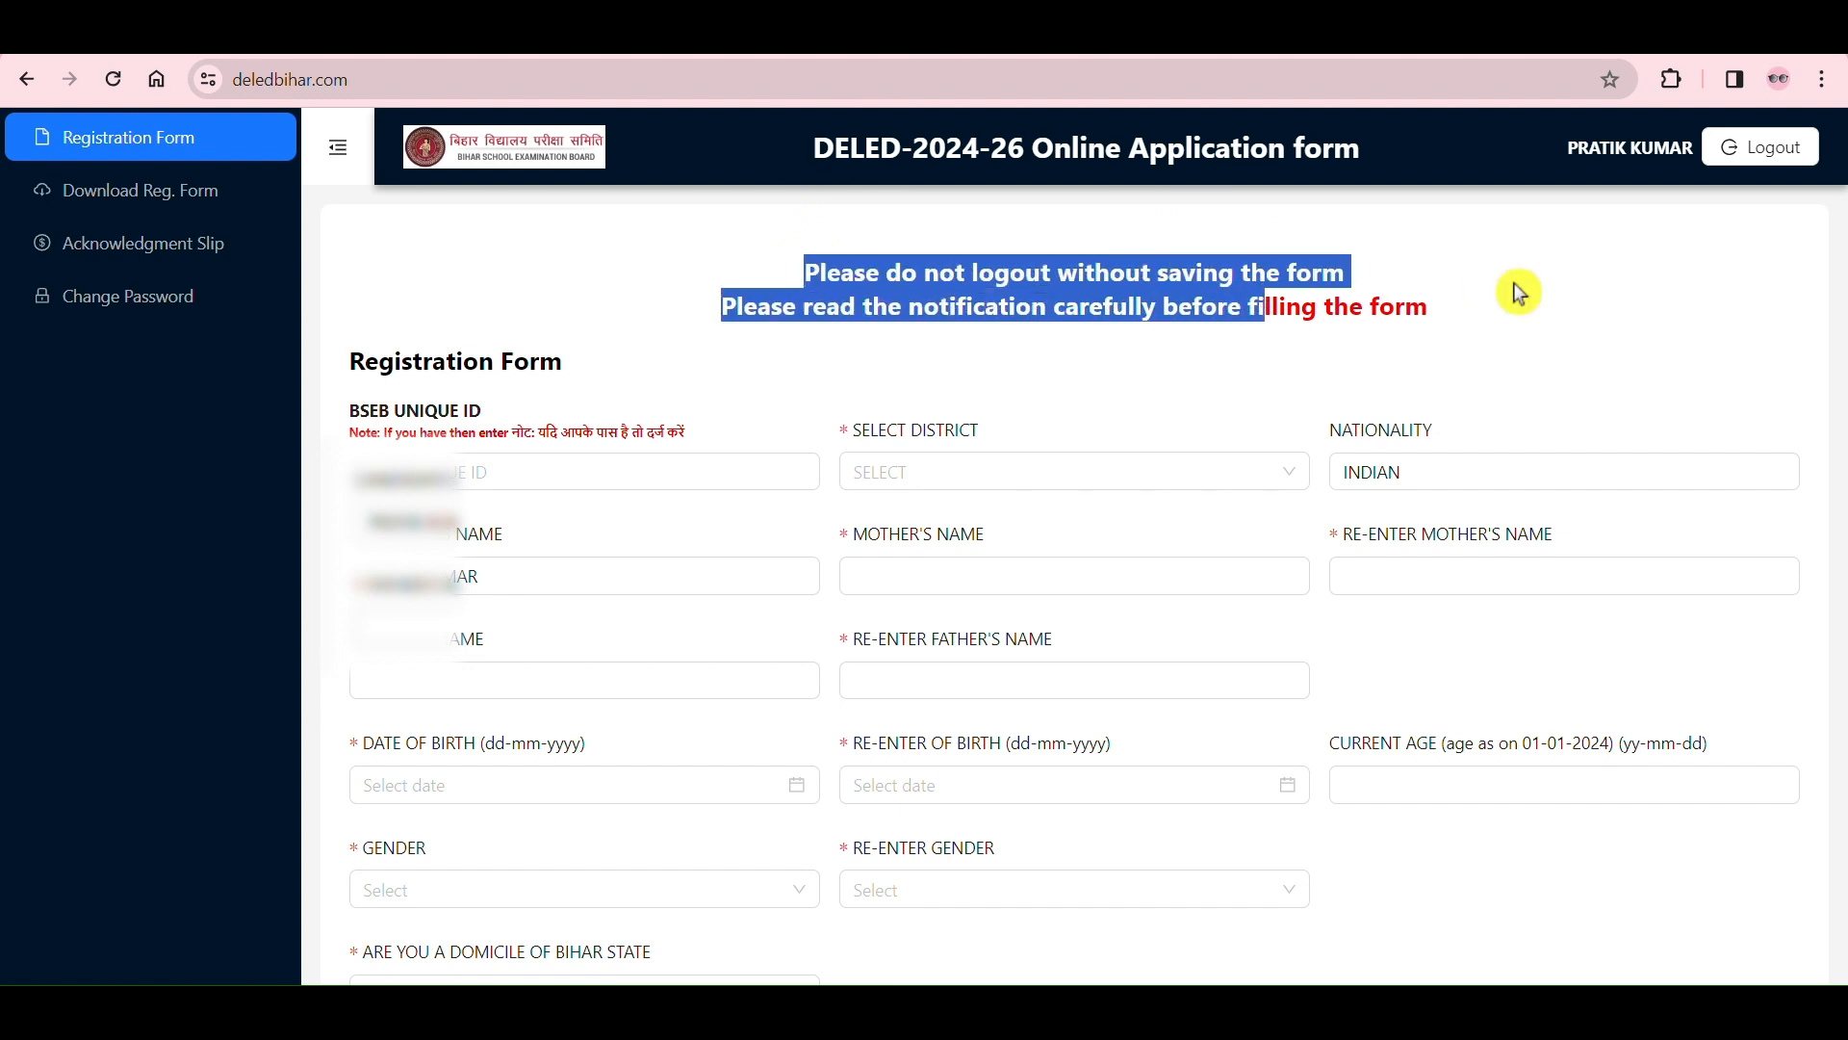
click(1519, 293)
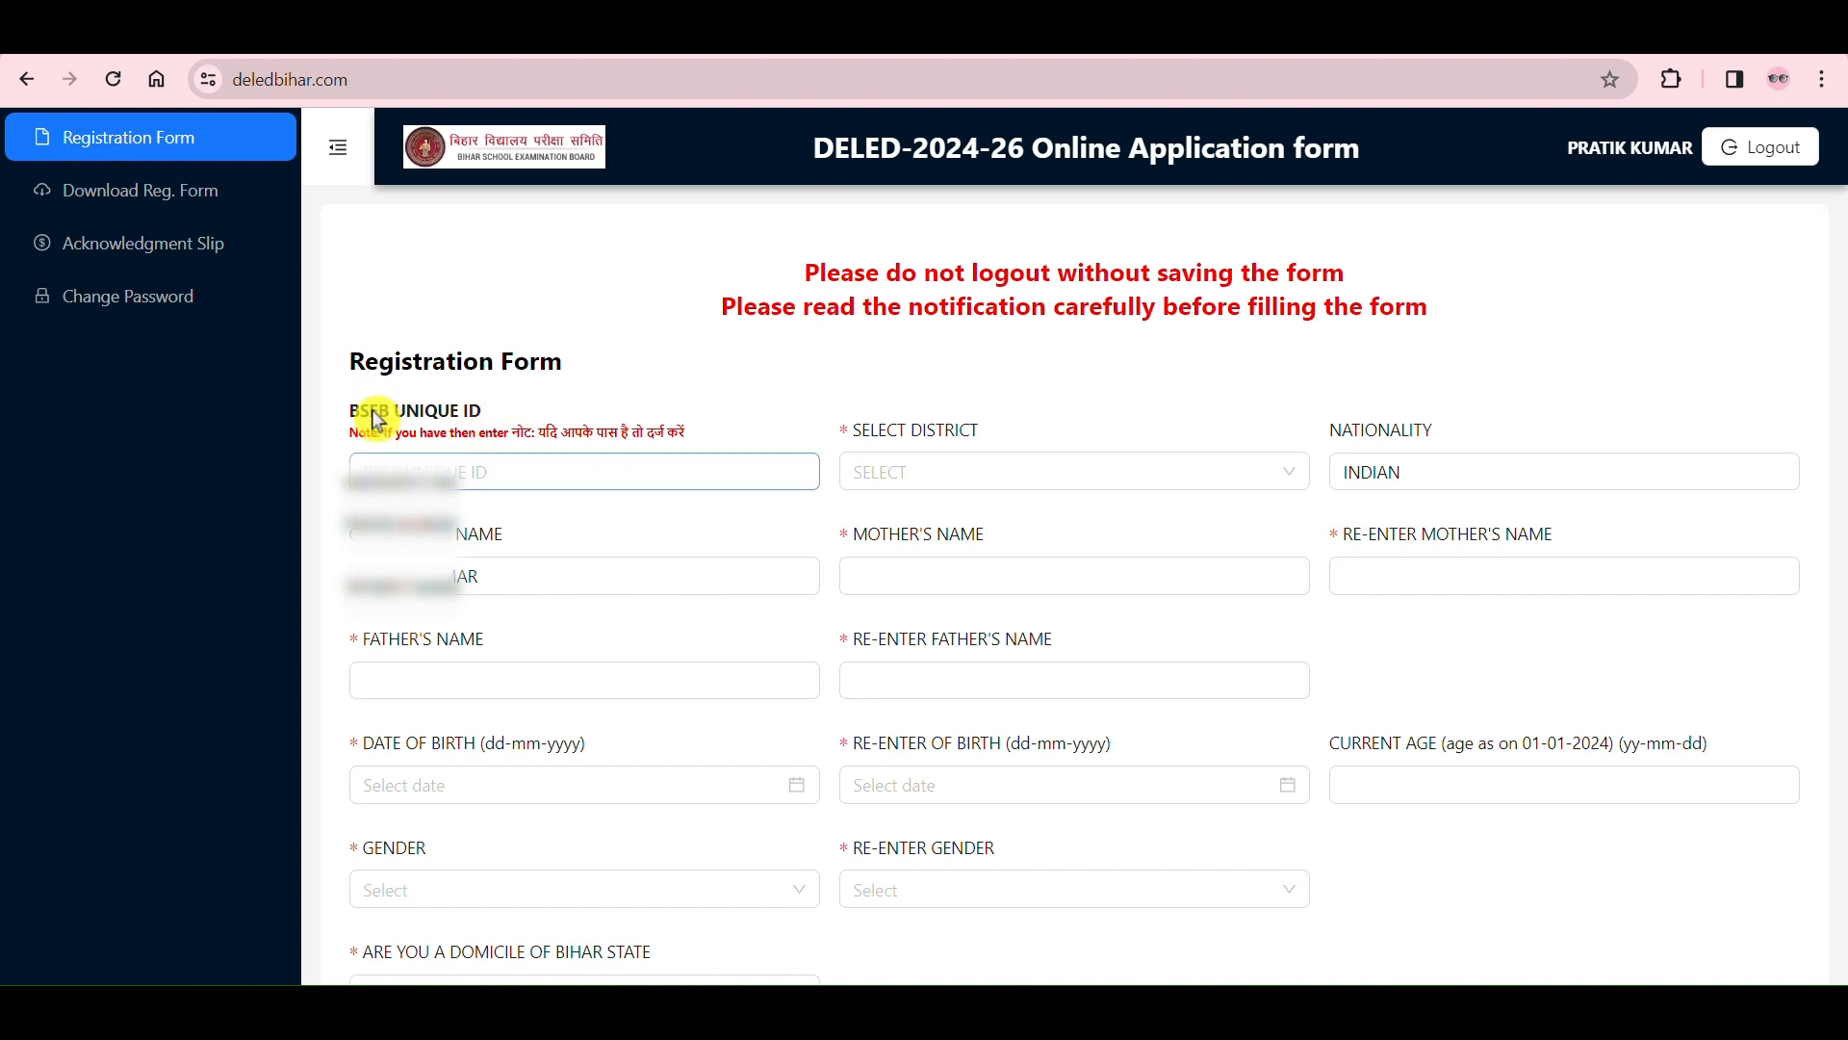
drag(348, 414, 515, 419)
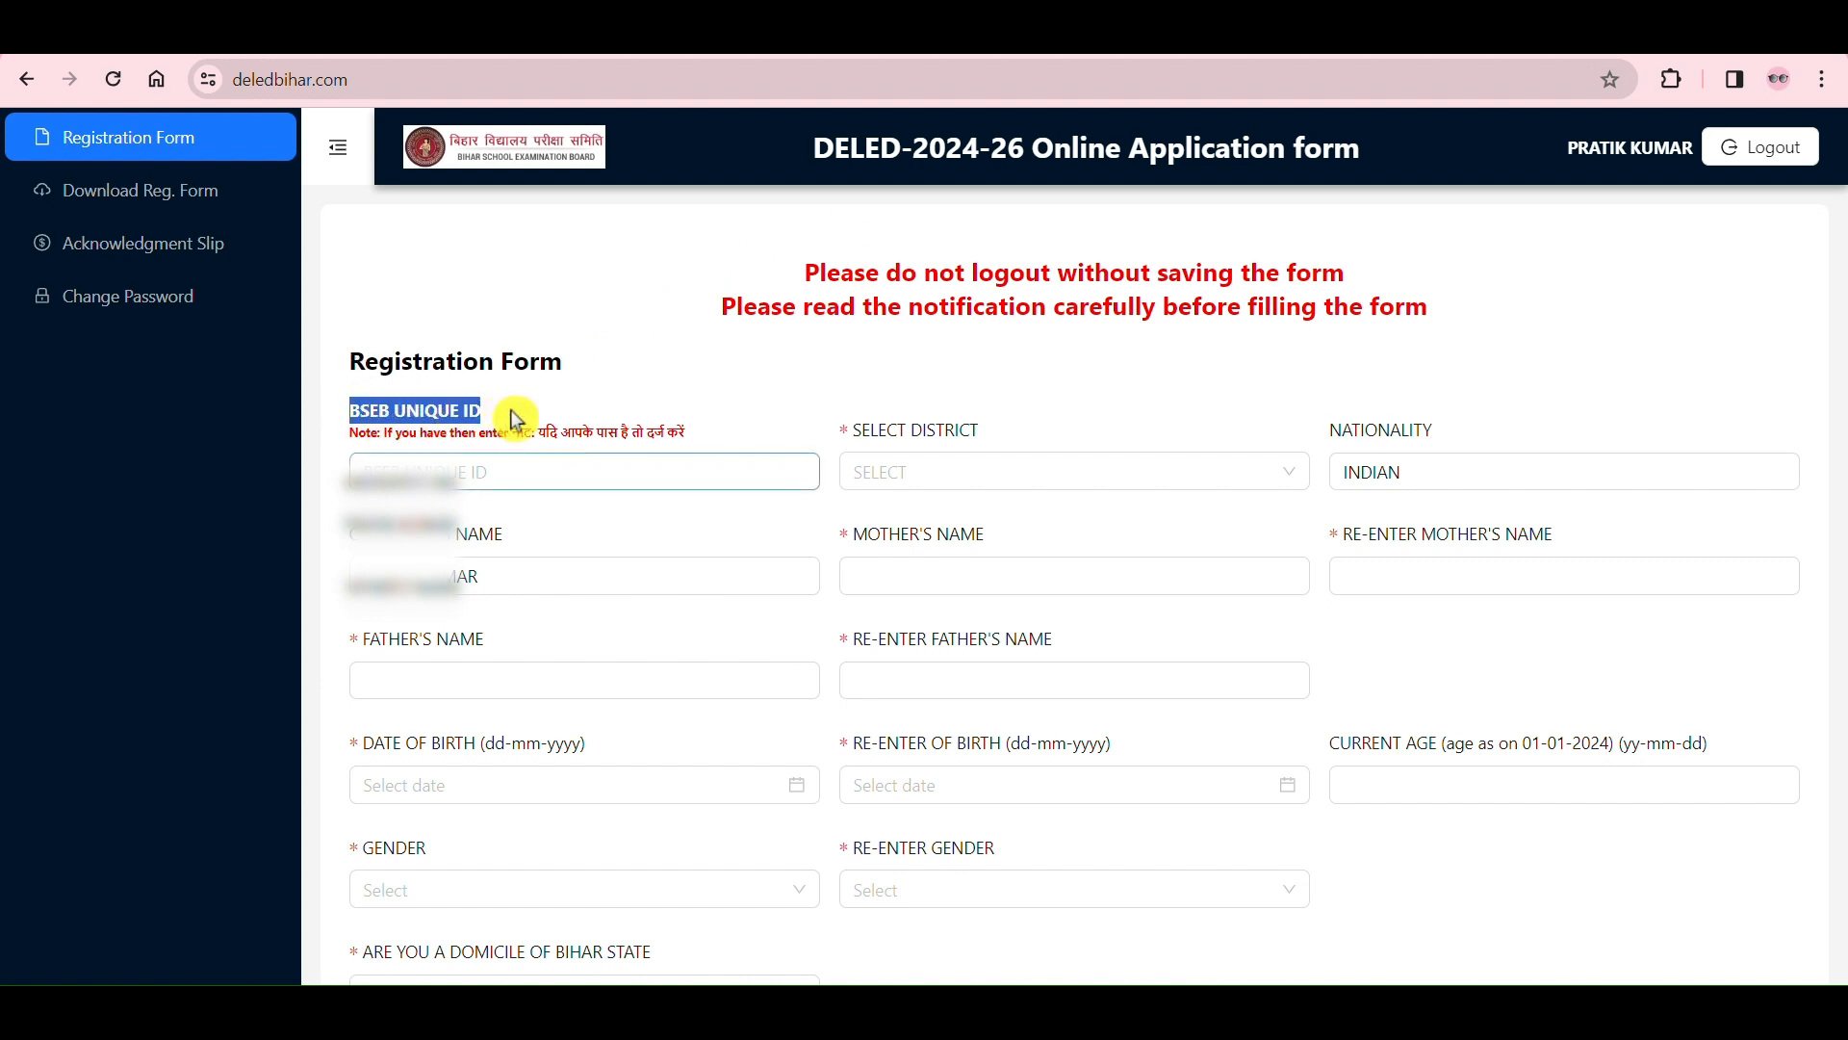
click(524, 412)
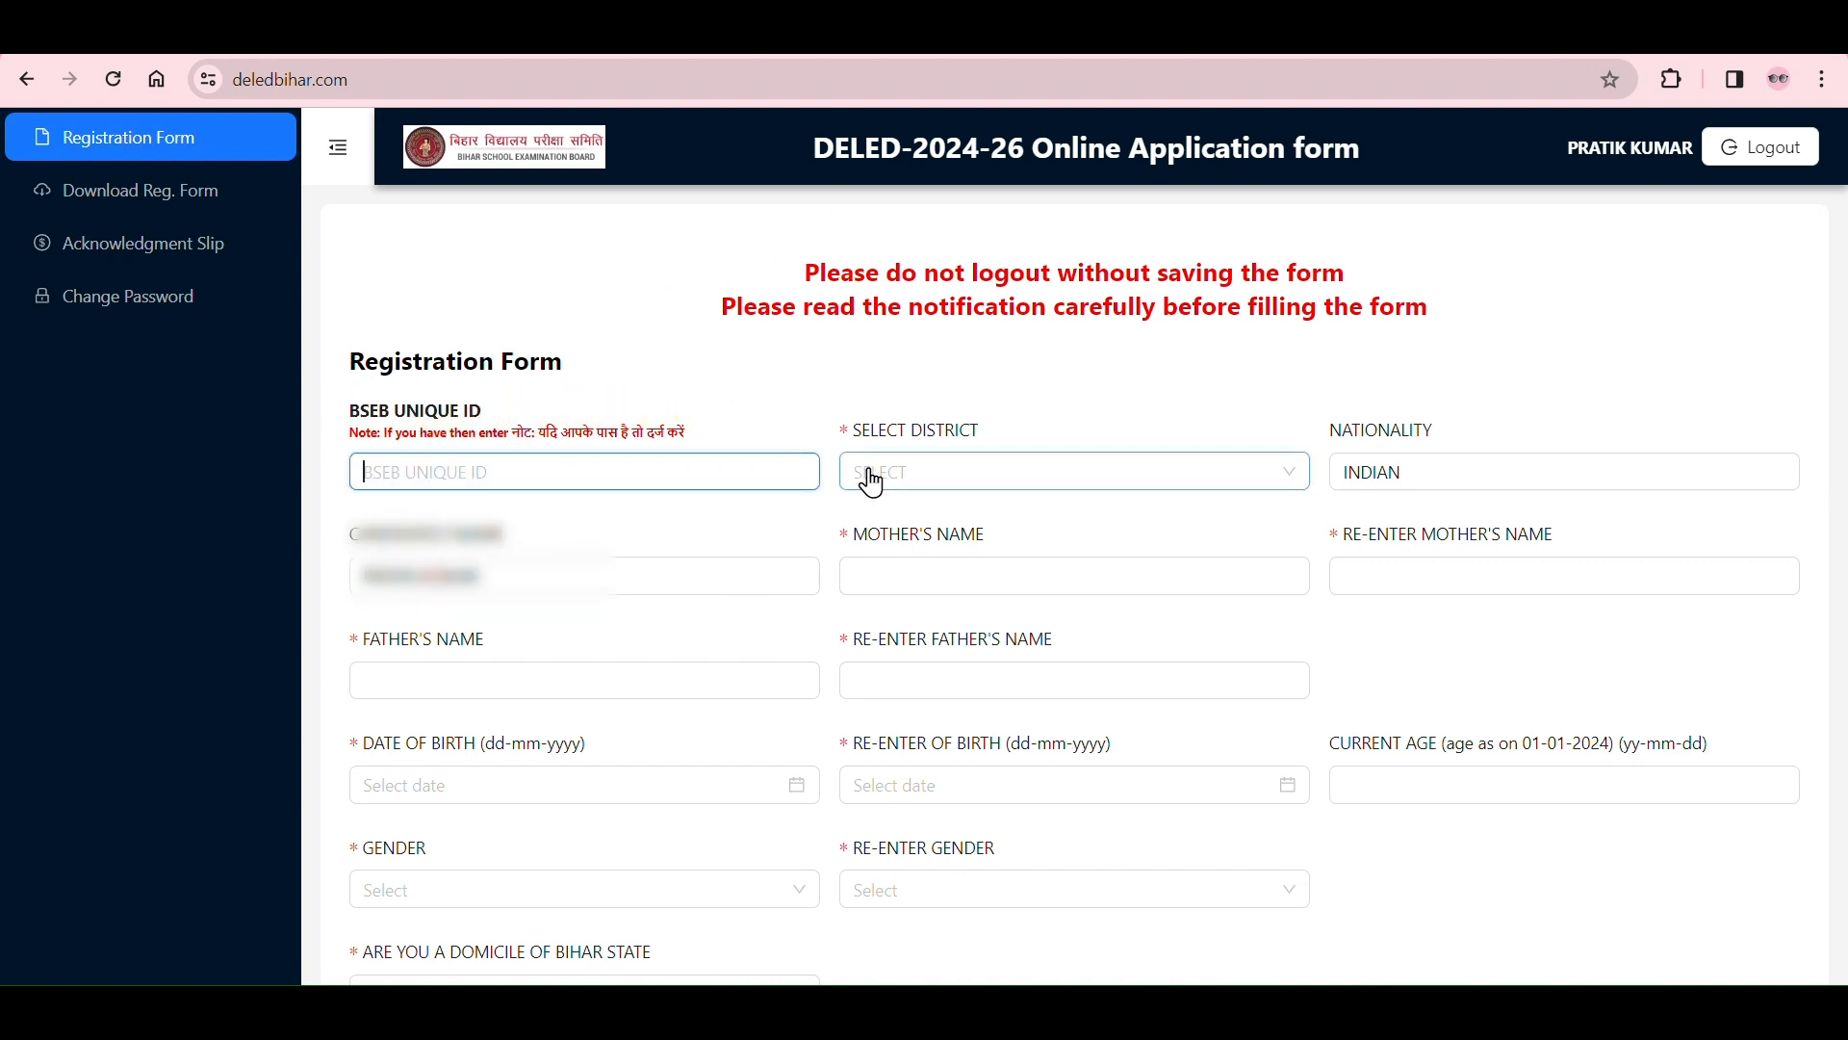
Step: Look through the district options and check the BSEB Unique ID label without choosing a district
click(938, 476)
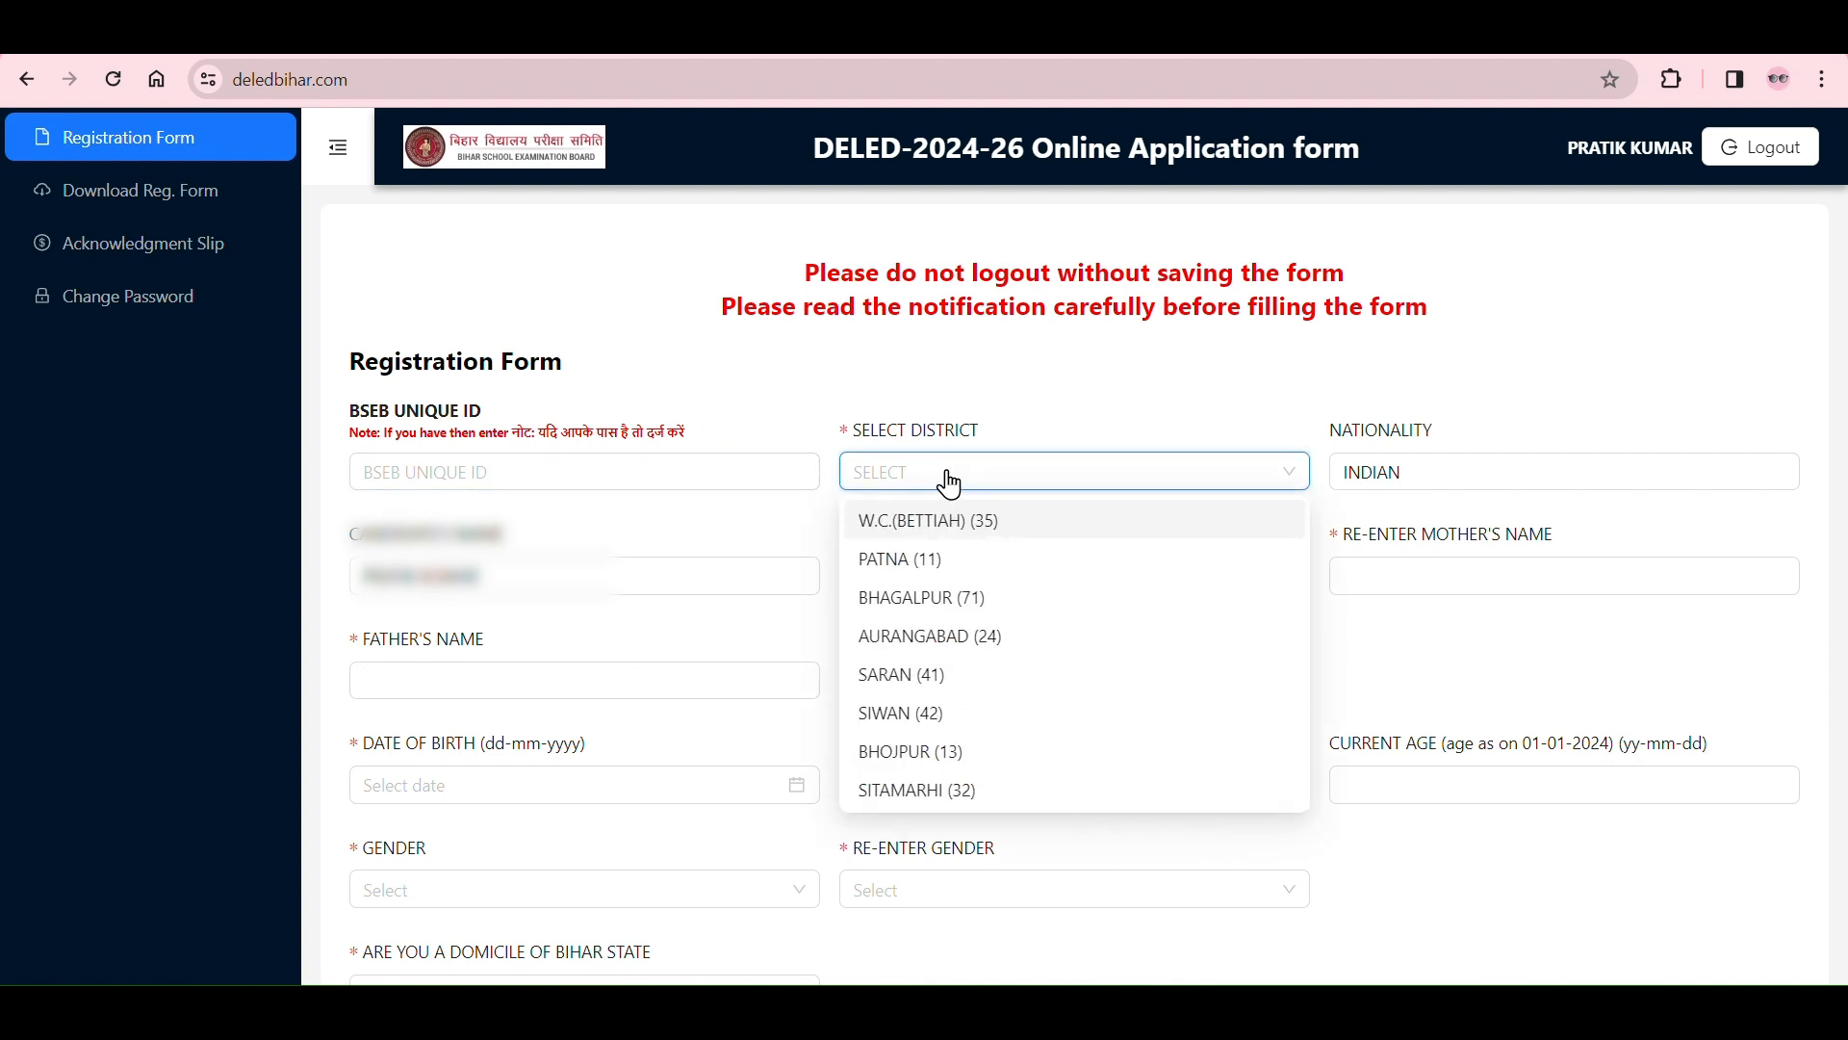
click(495, 425)
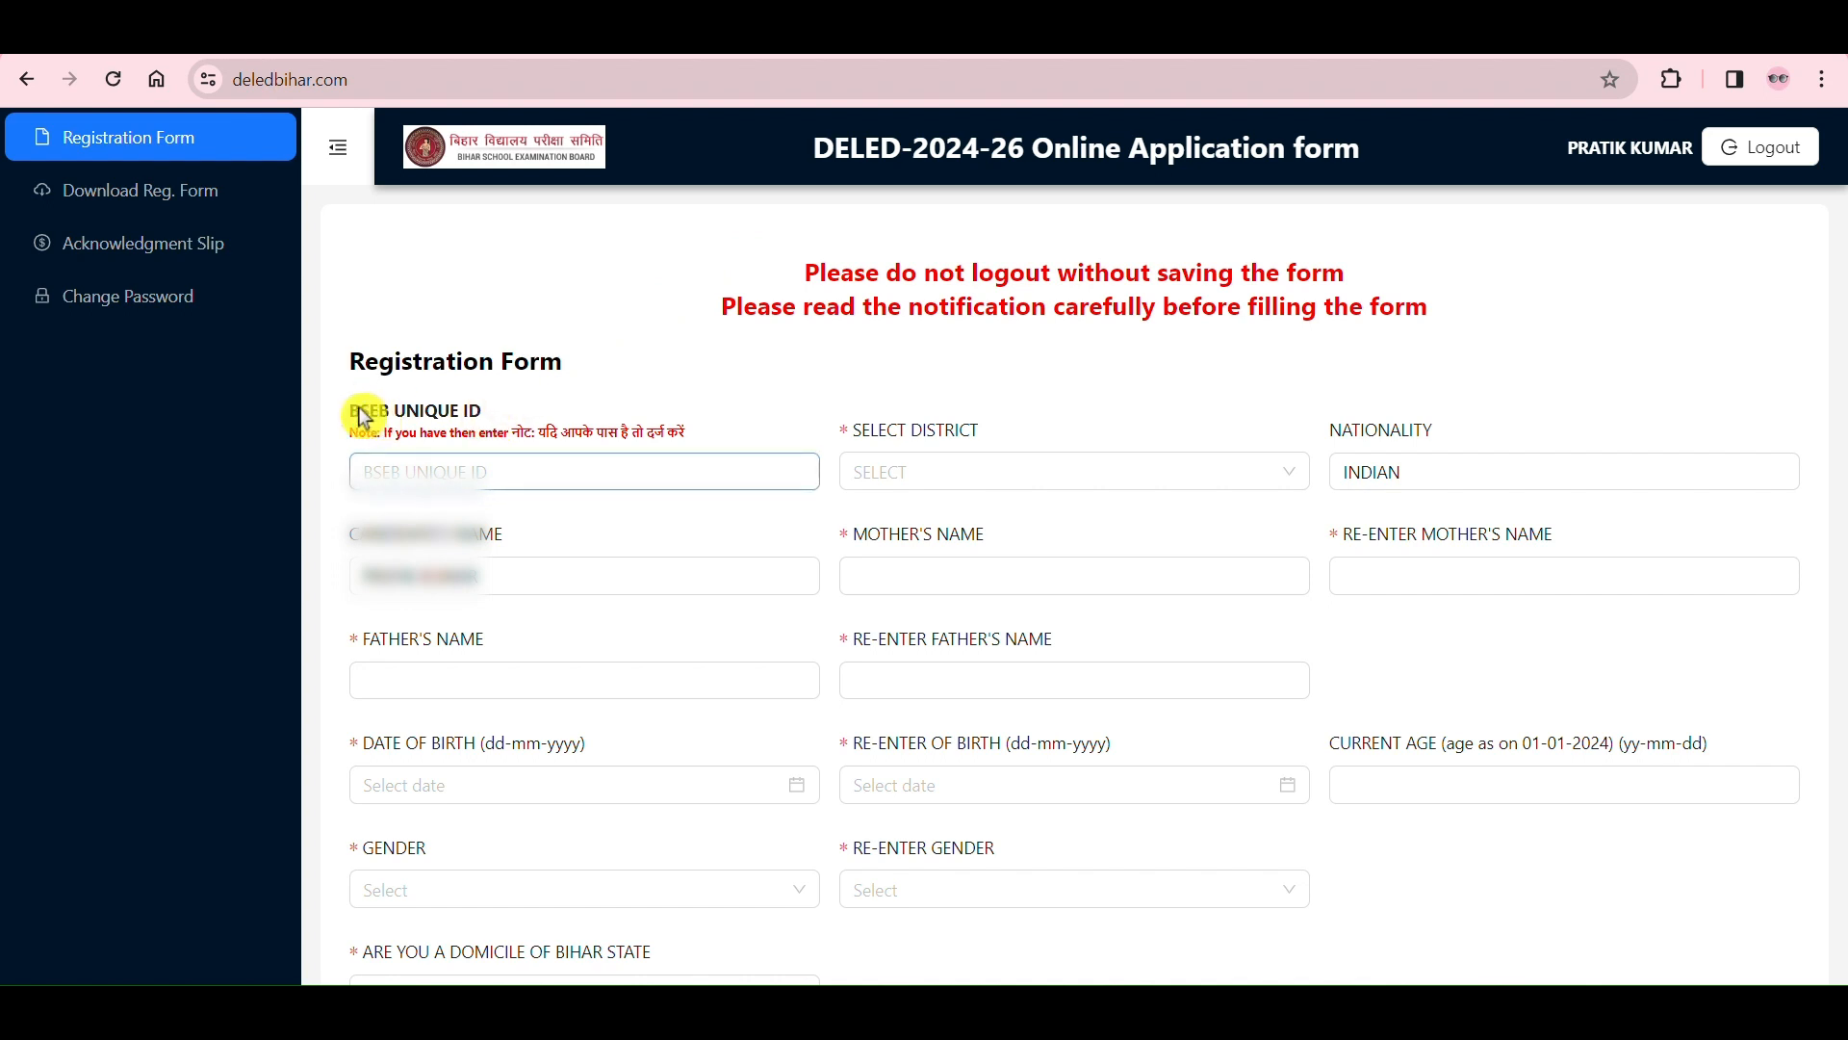
drag(348, 412, 527, 405)
click(974, 467)
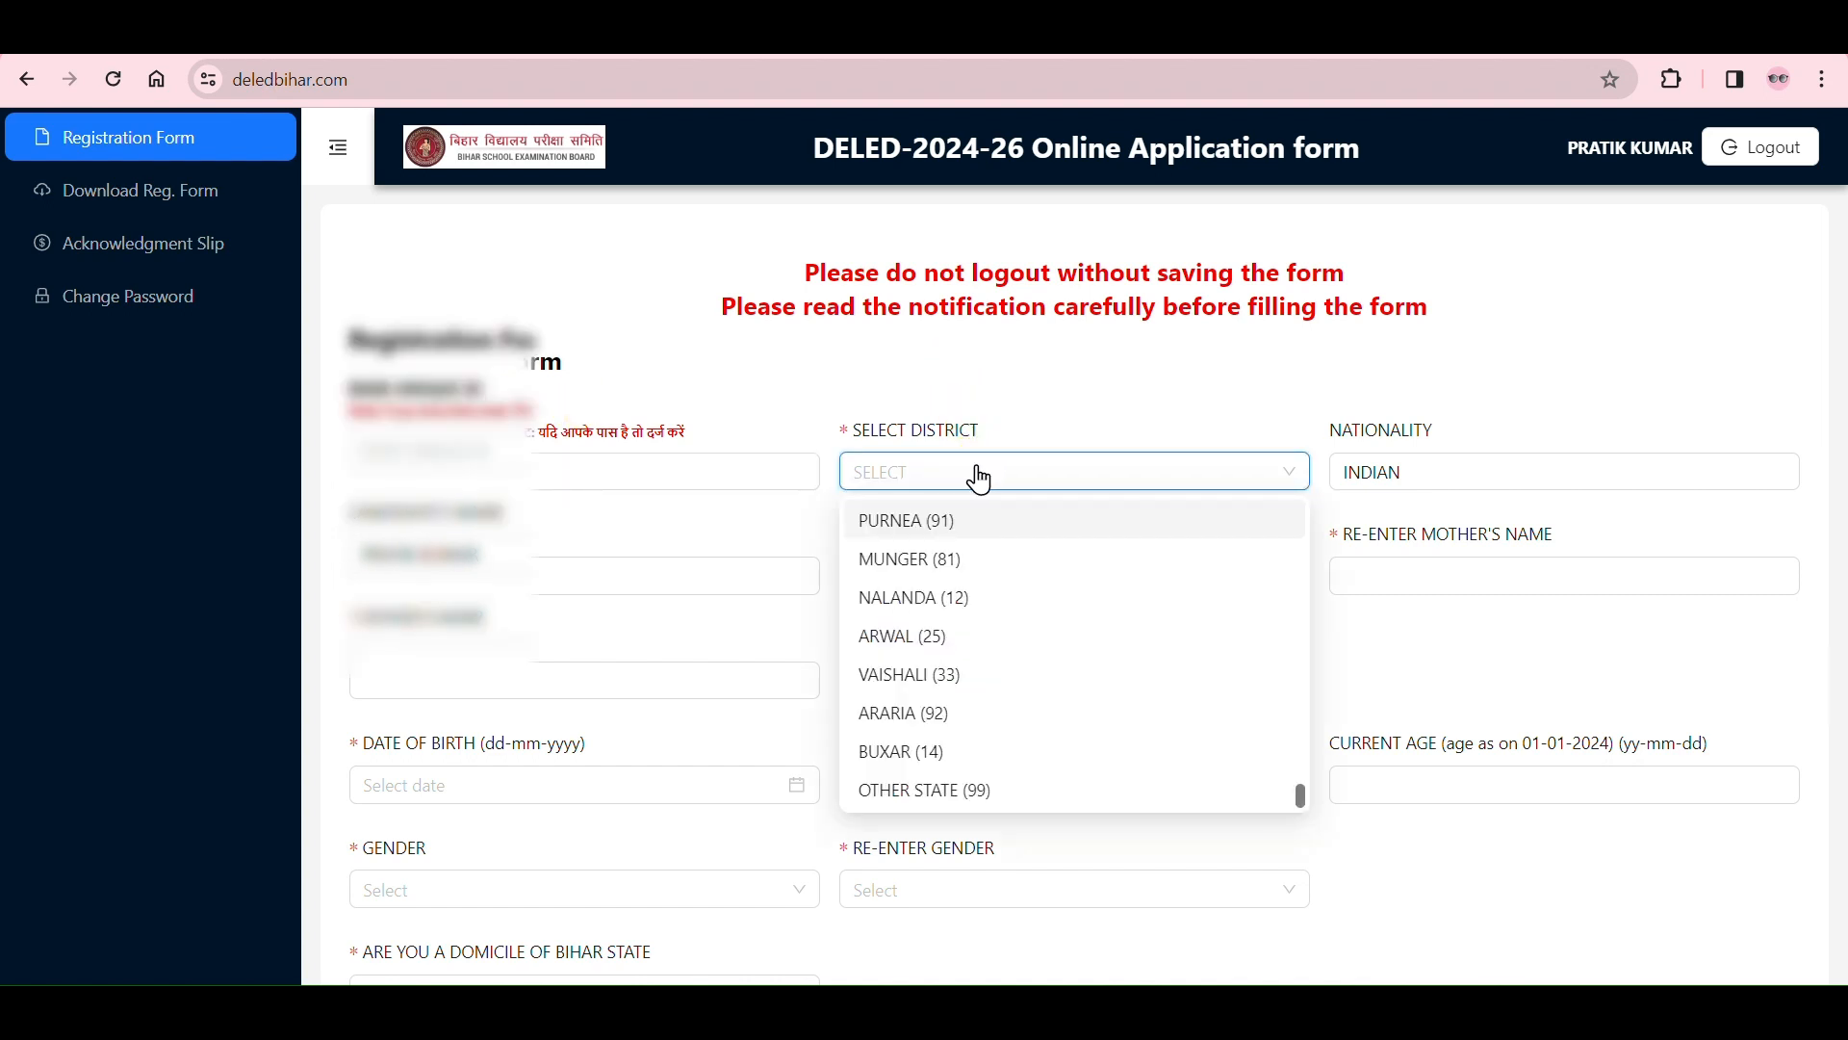
click(979, 476)
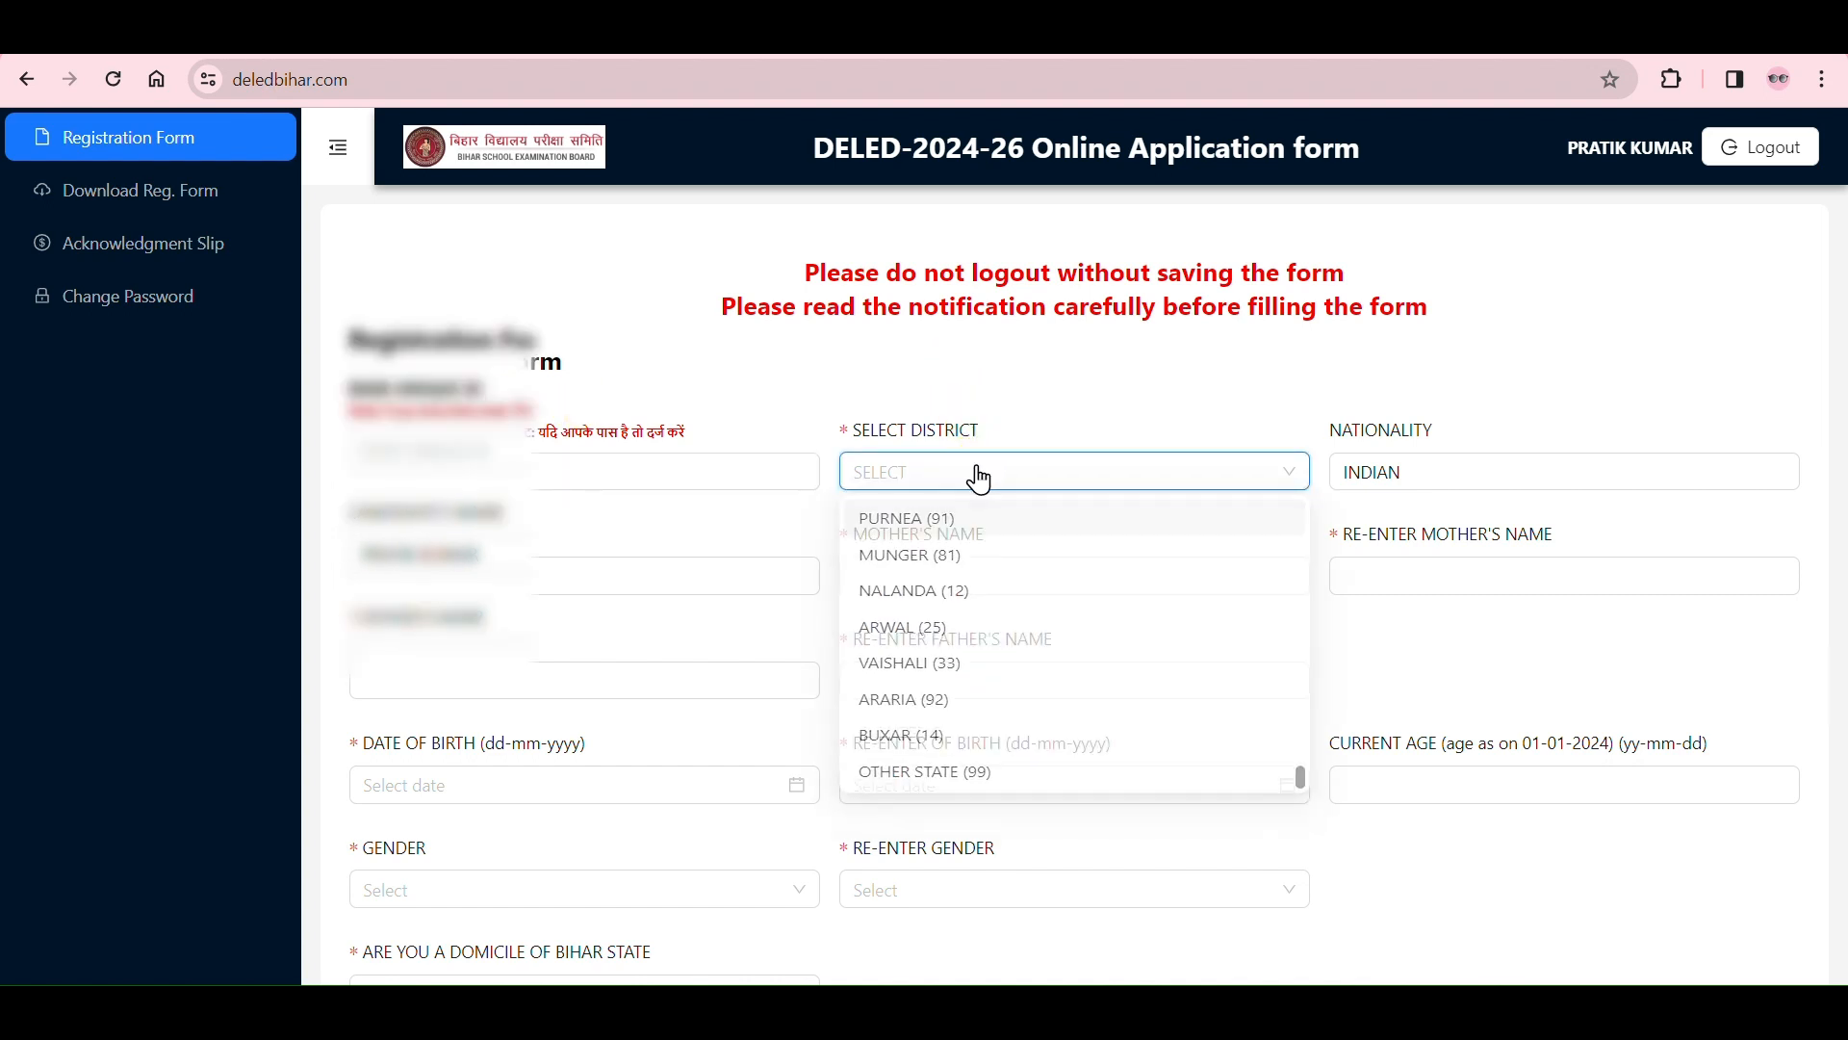
click(1030, 474)
click(1027, 472)
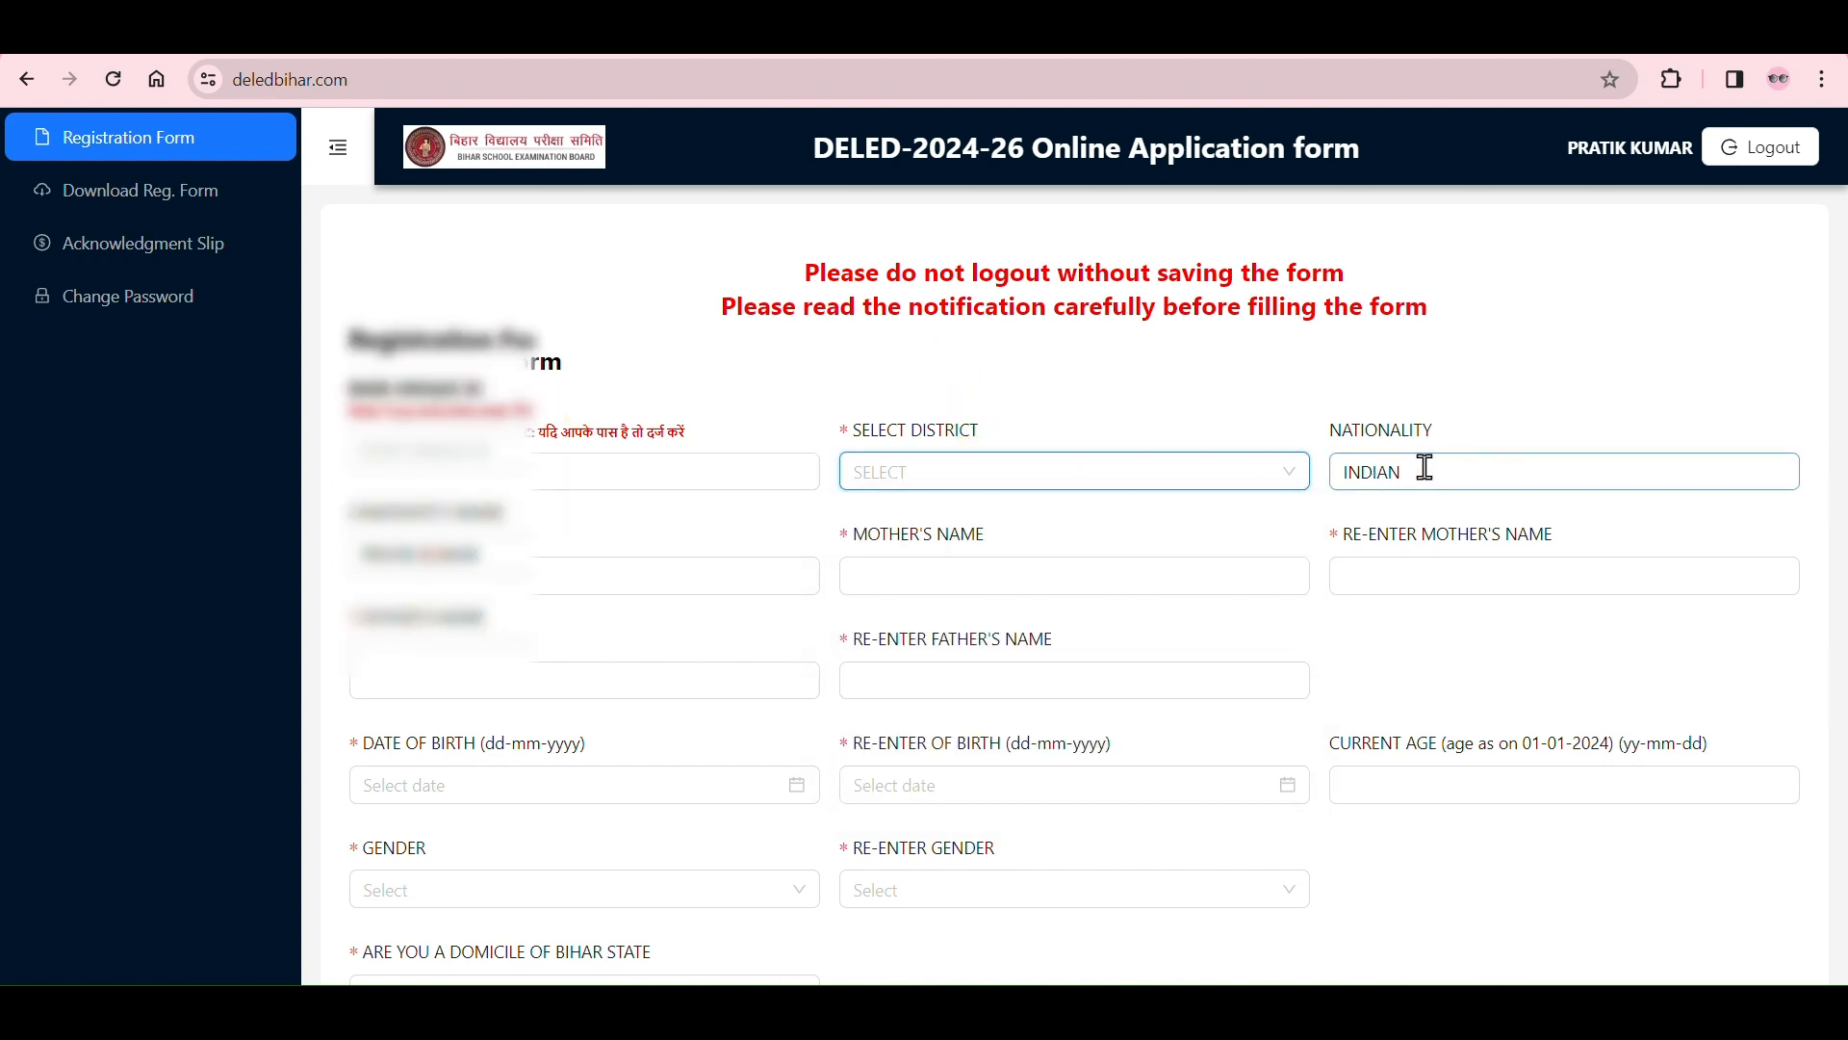
Step: Review the candidate's name field and the two mother's name fields of the registration form
click(732, 605)
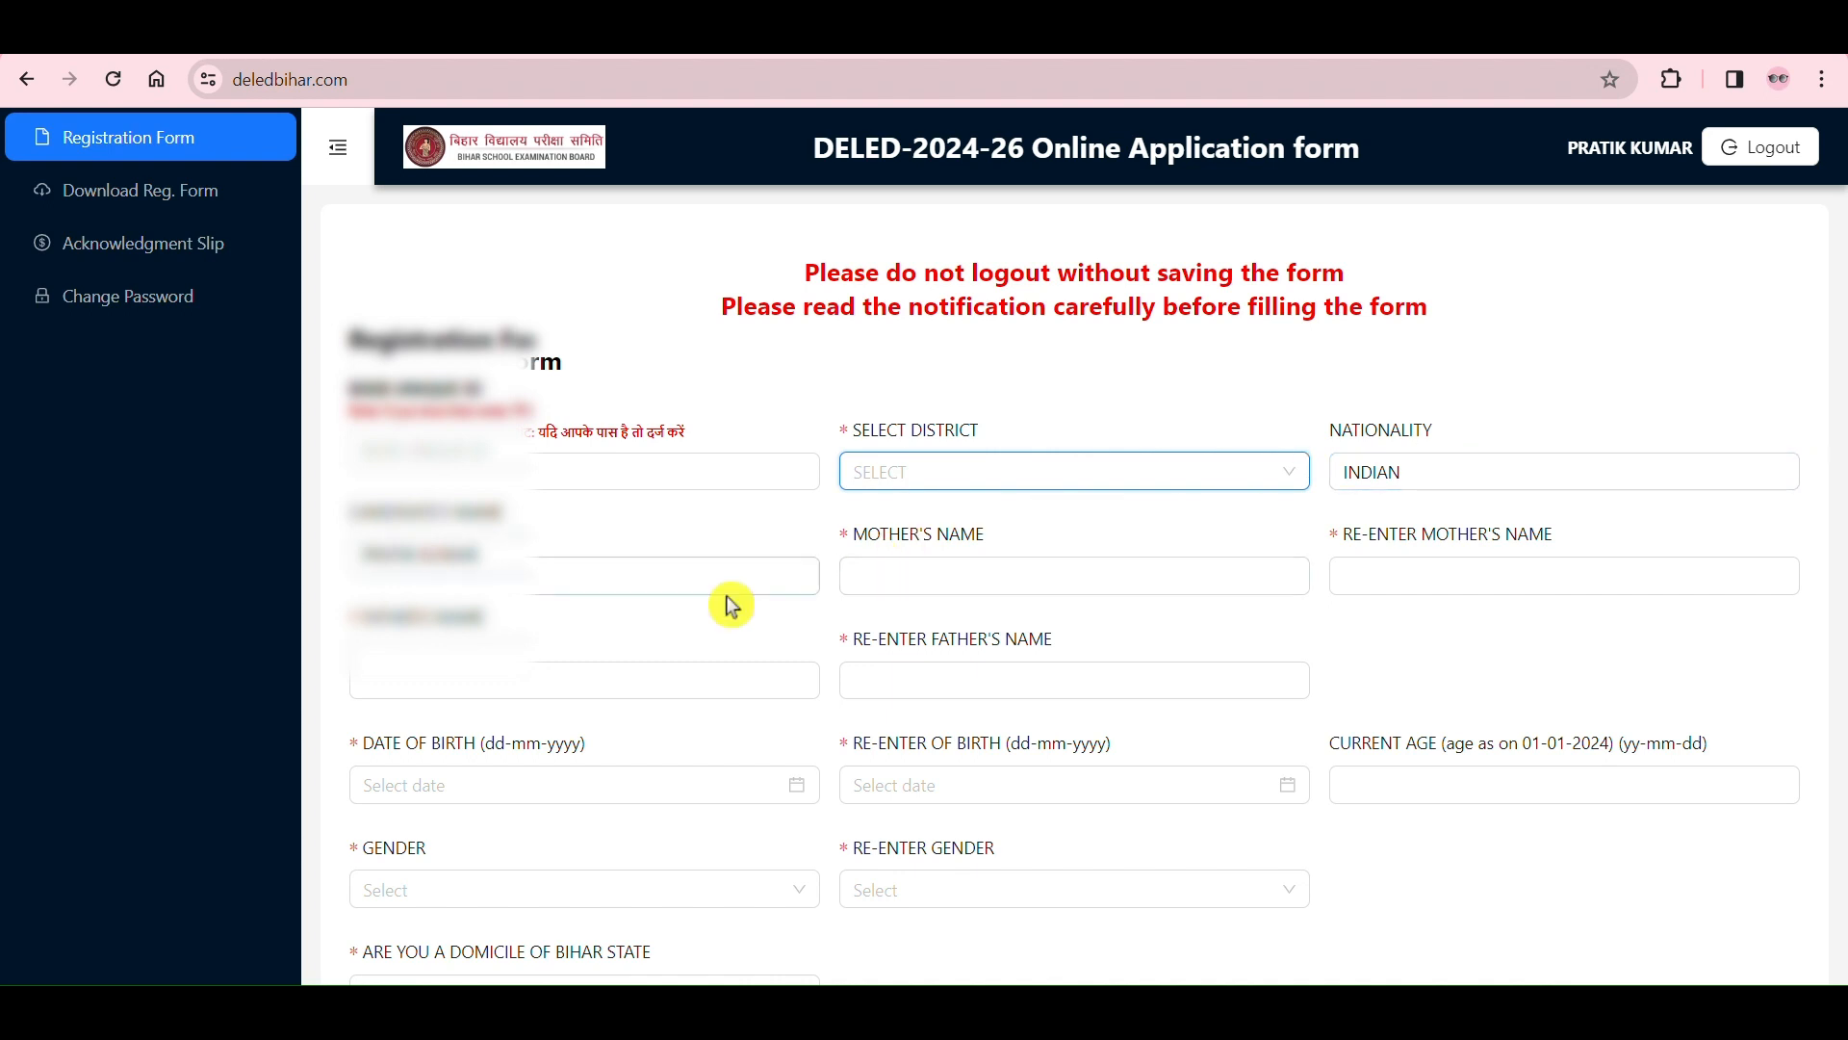
click(735, 577)
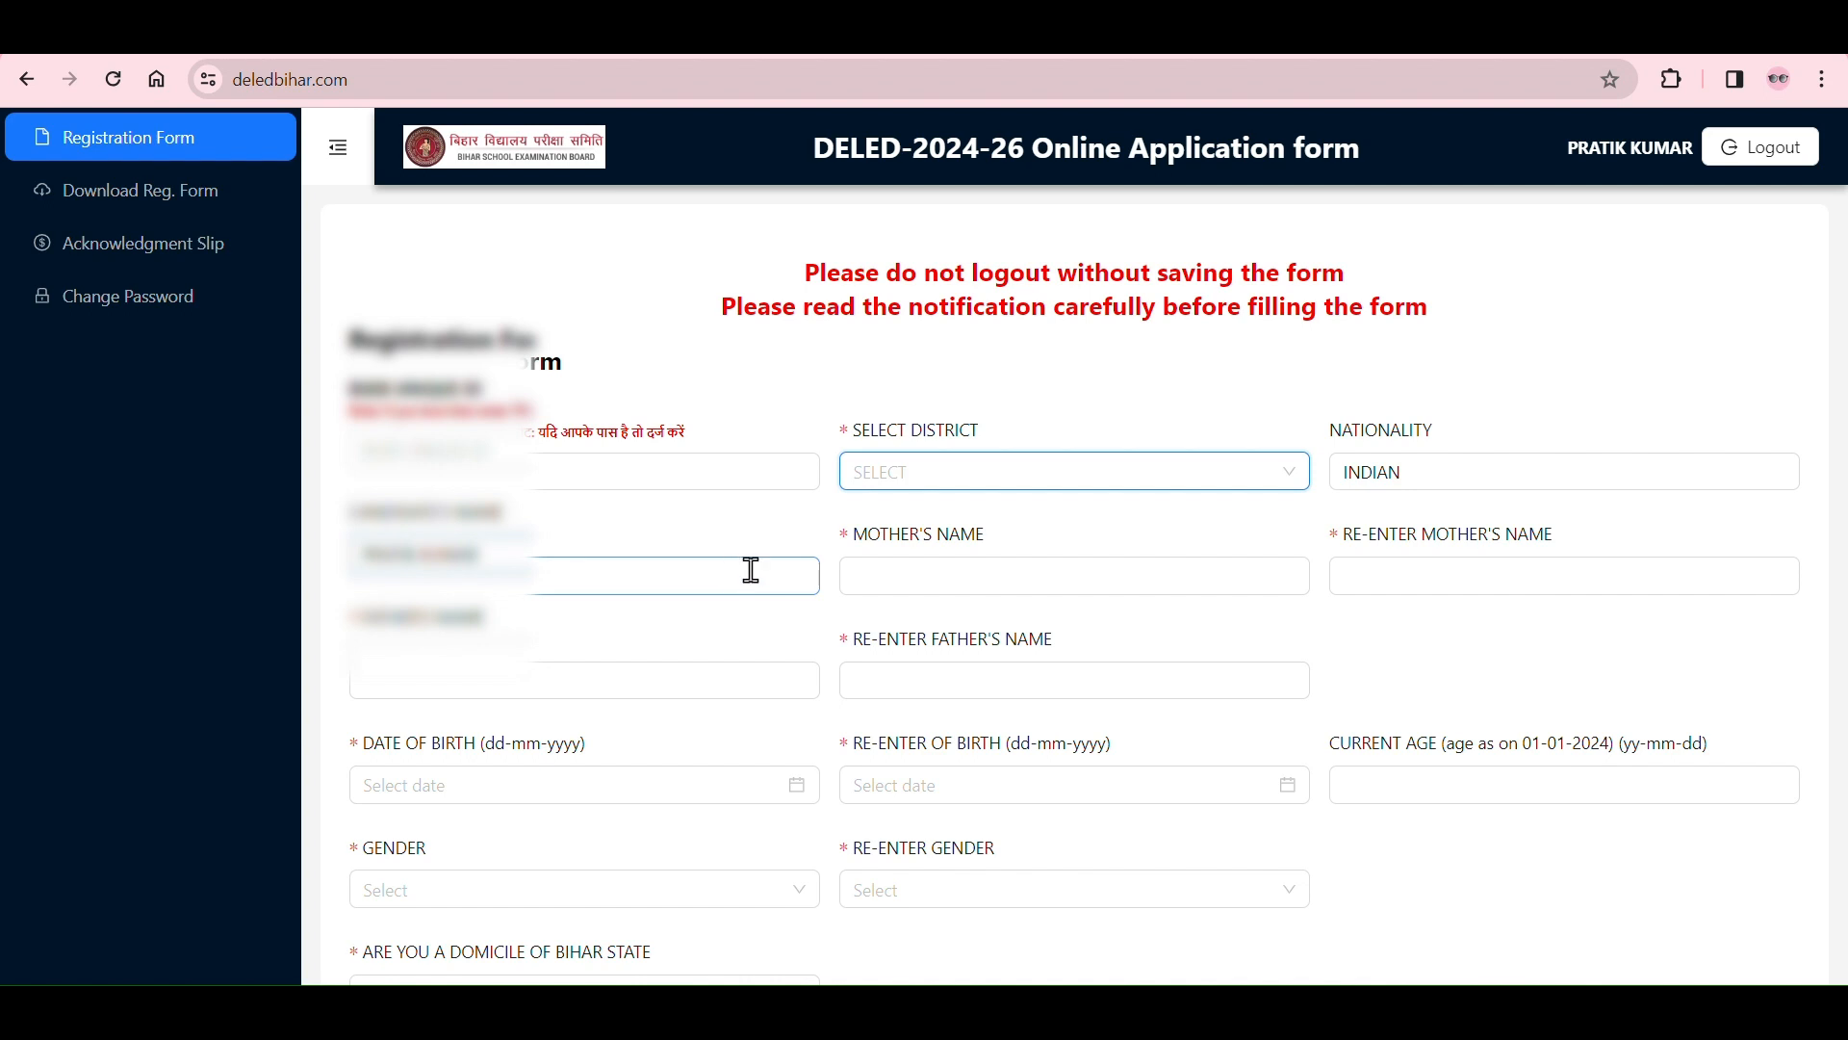
click(895, 575)
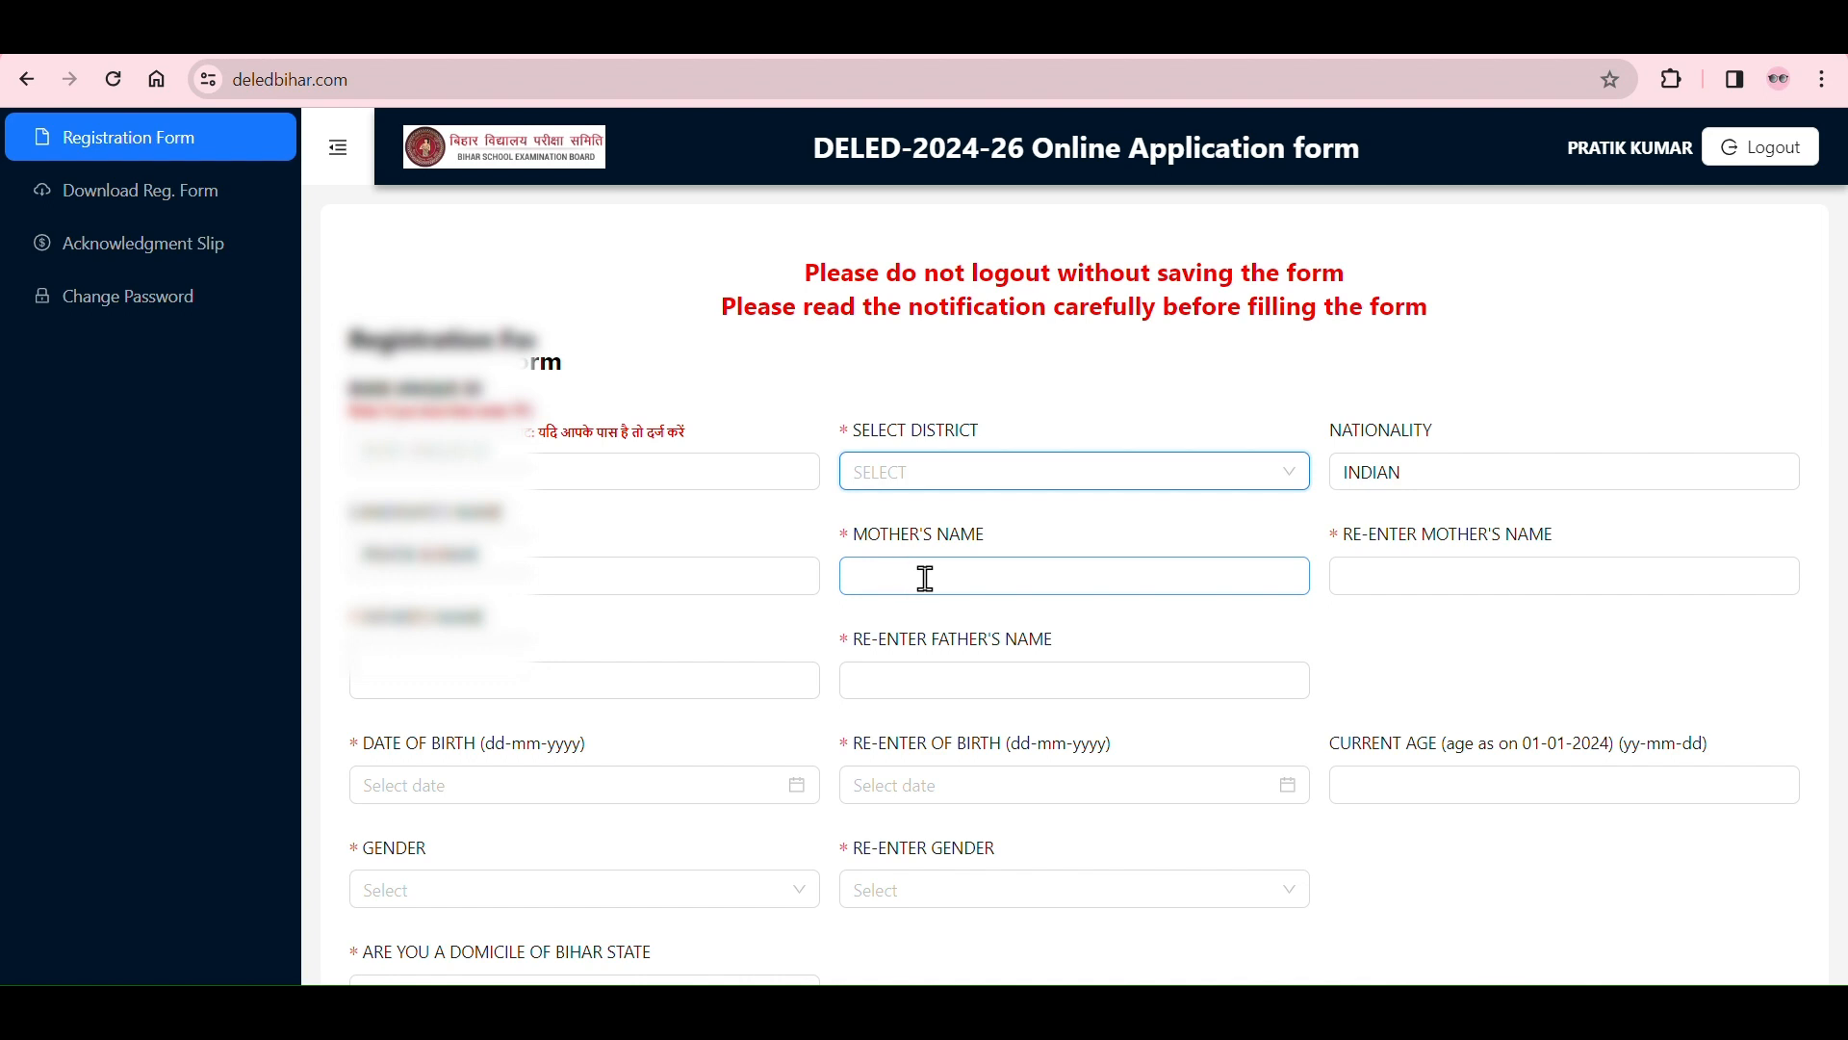
click(1401, 576)
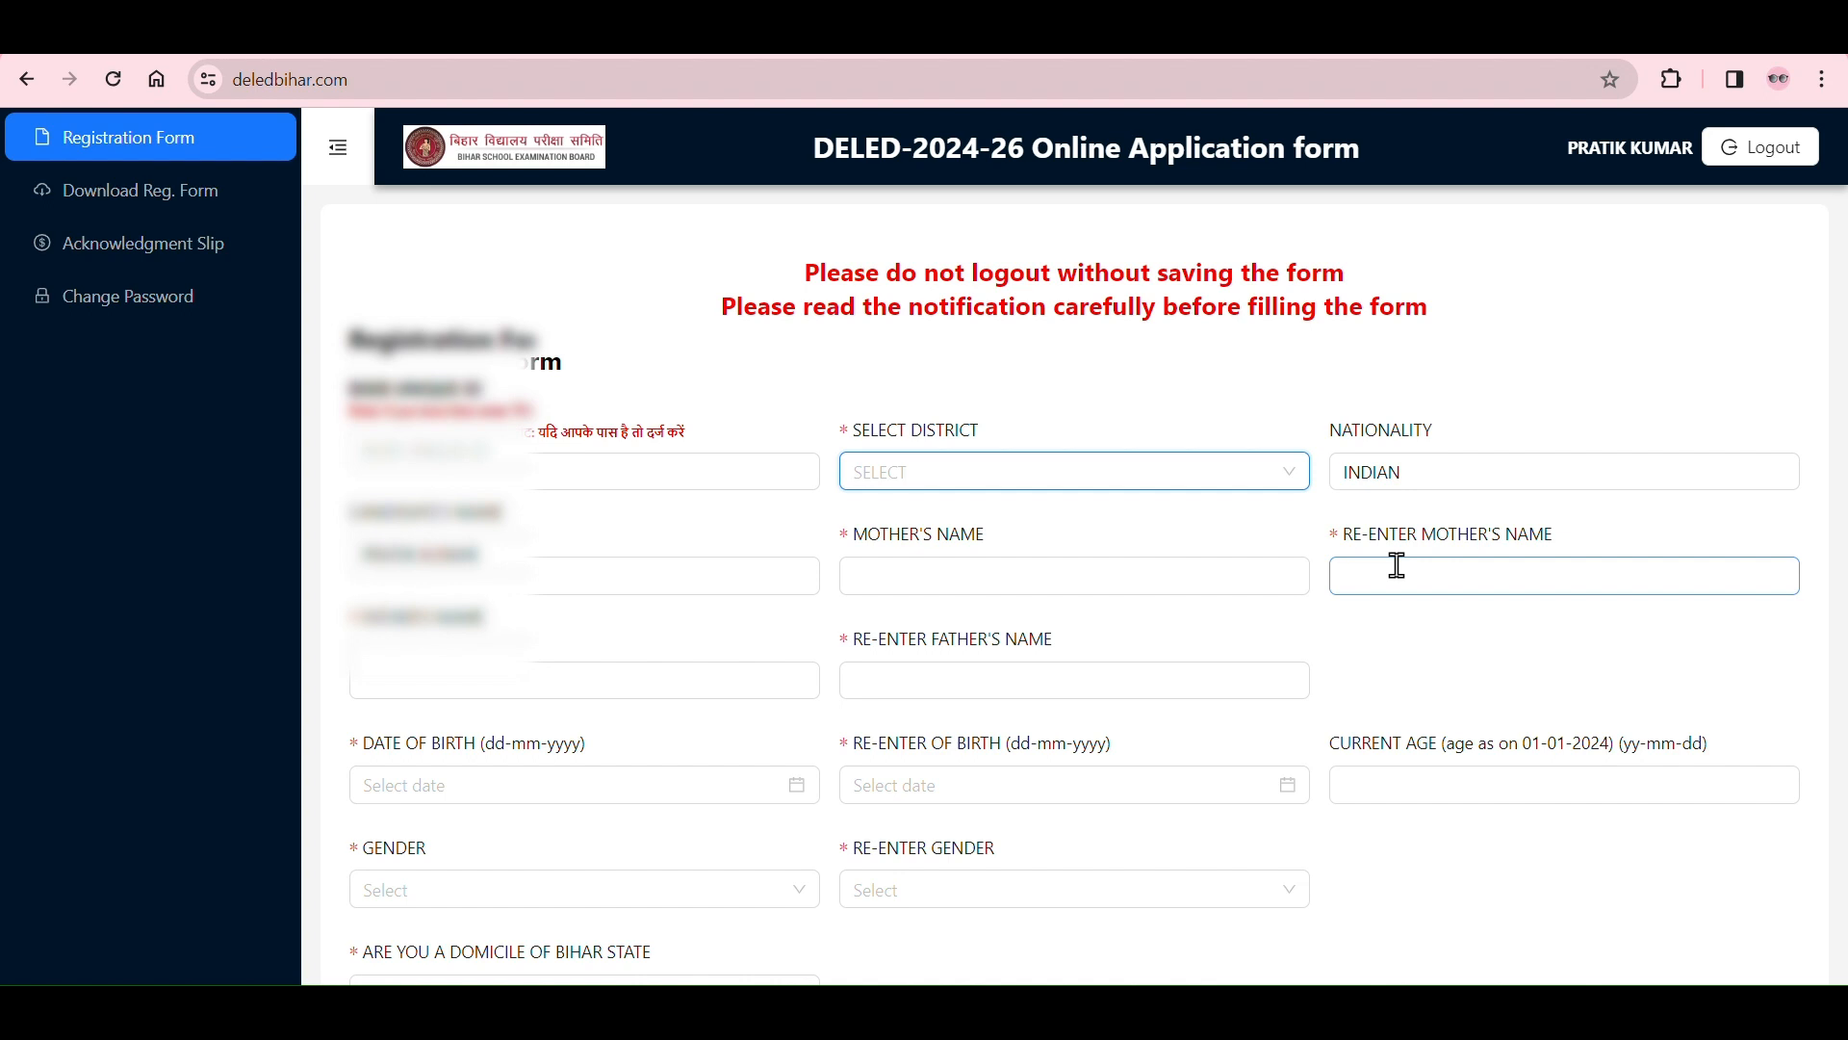
click(1338, 540)
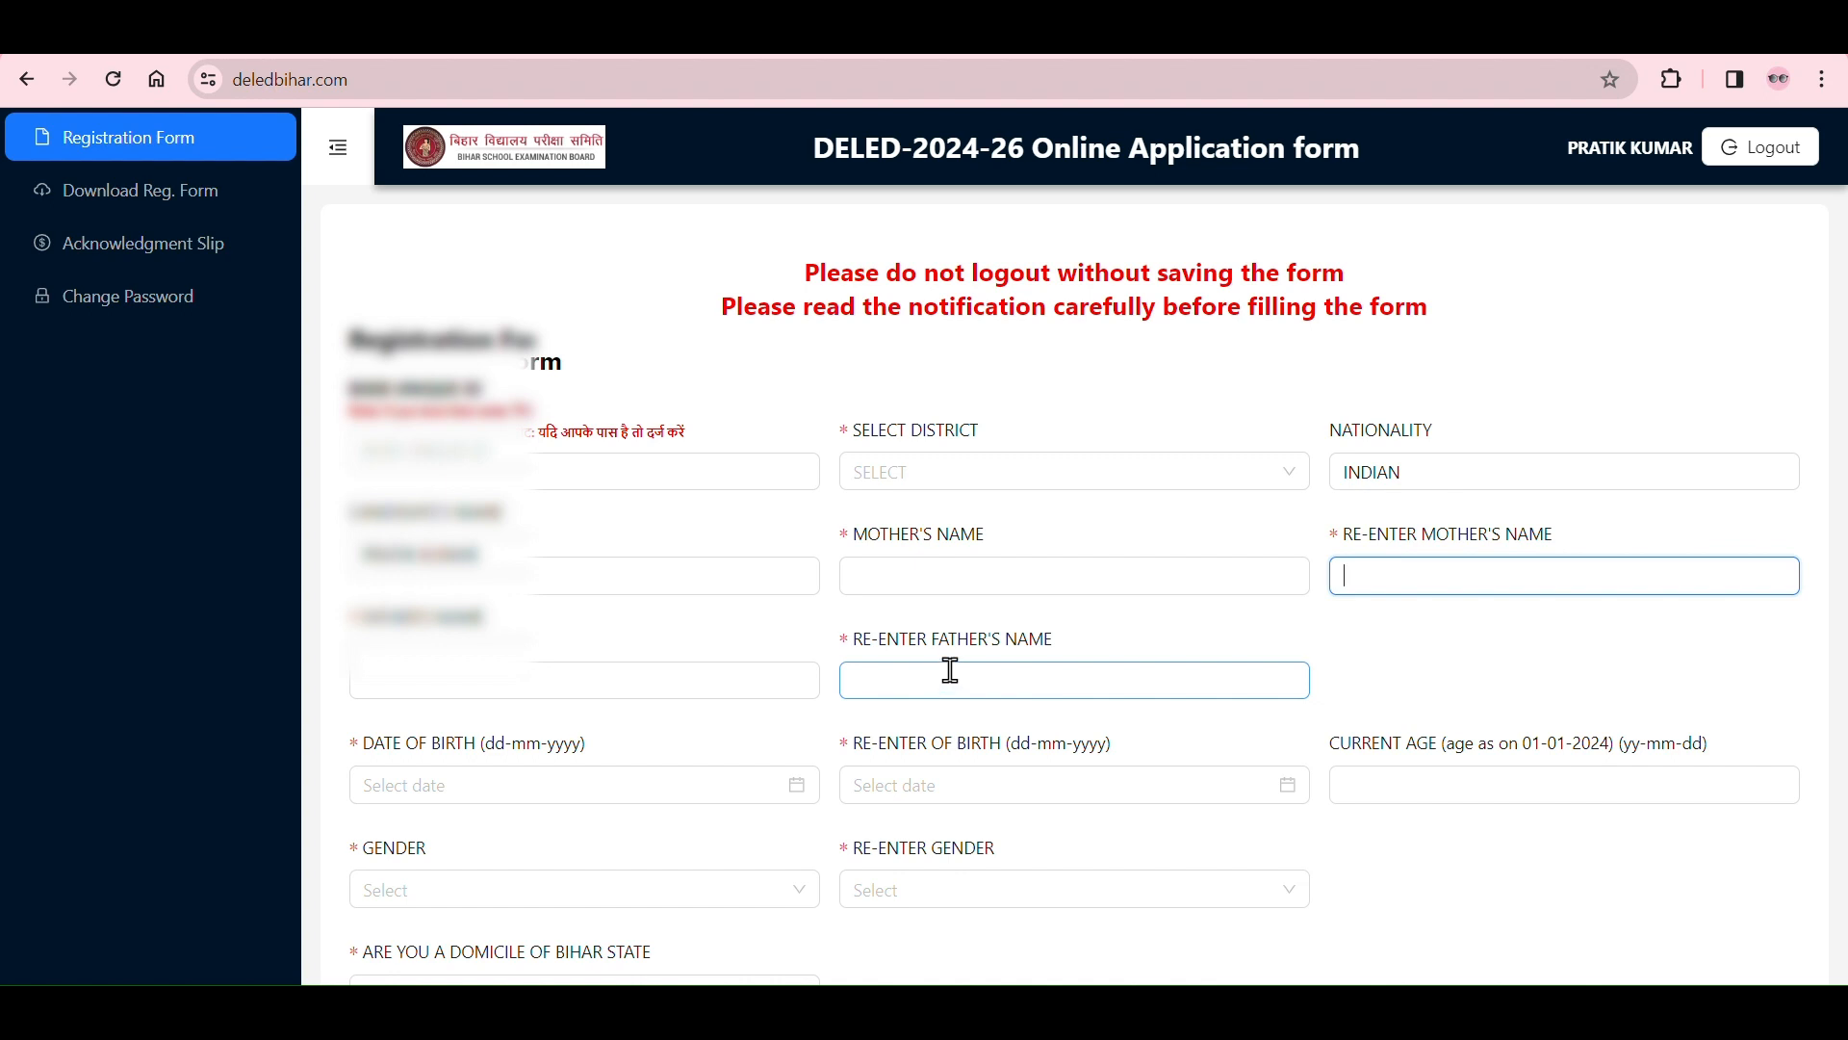
Step: Examine the month and year choices of the Date of Birth calendar, leaving the date empty
scroll(951, 671, down, 2)
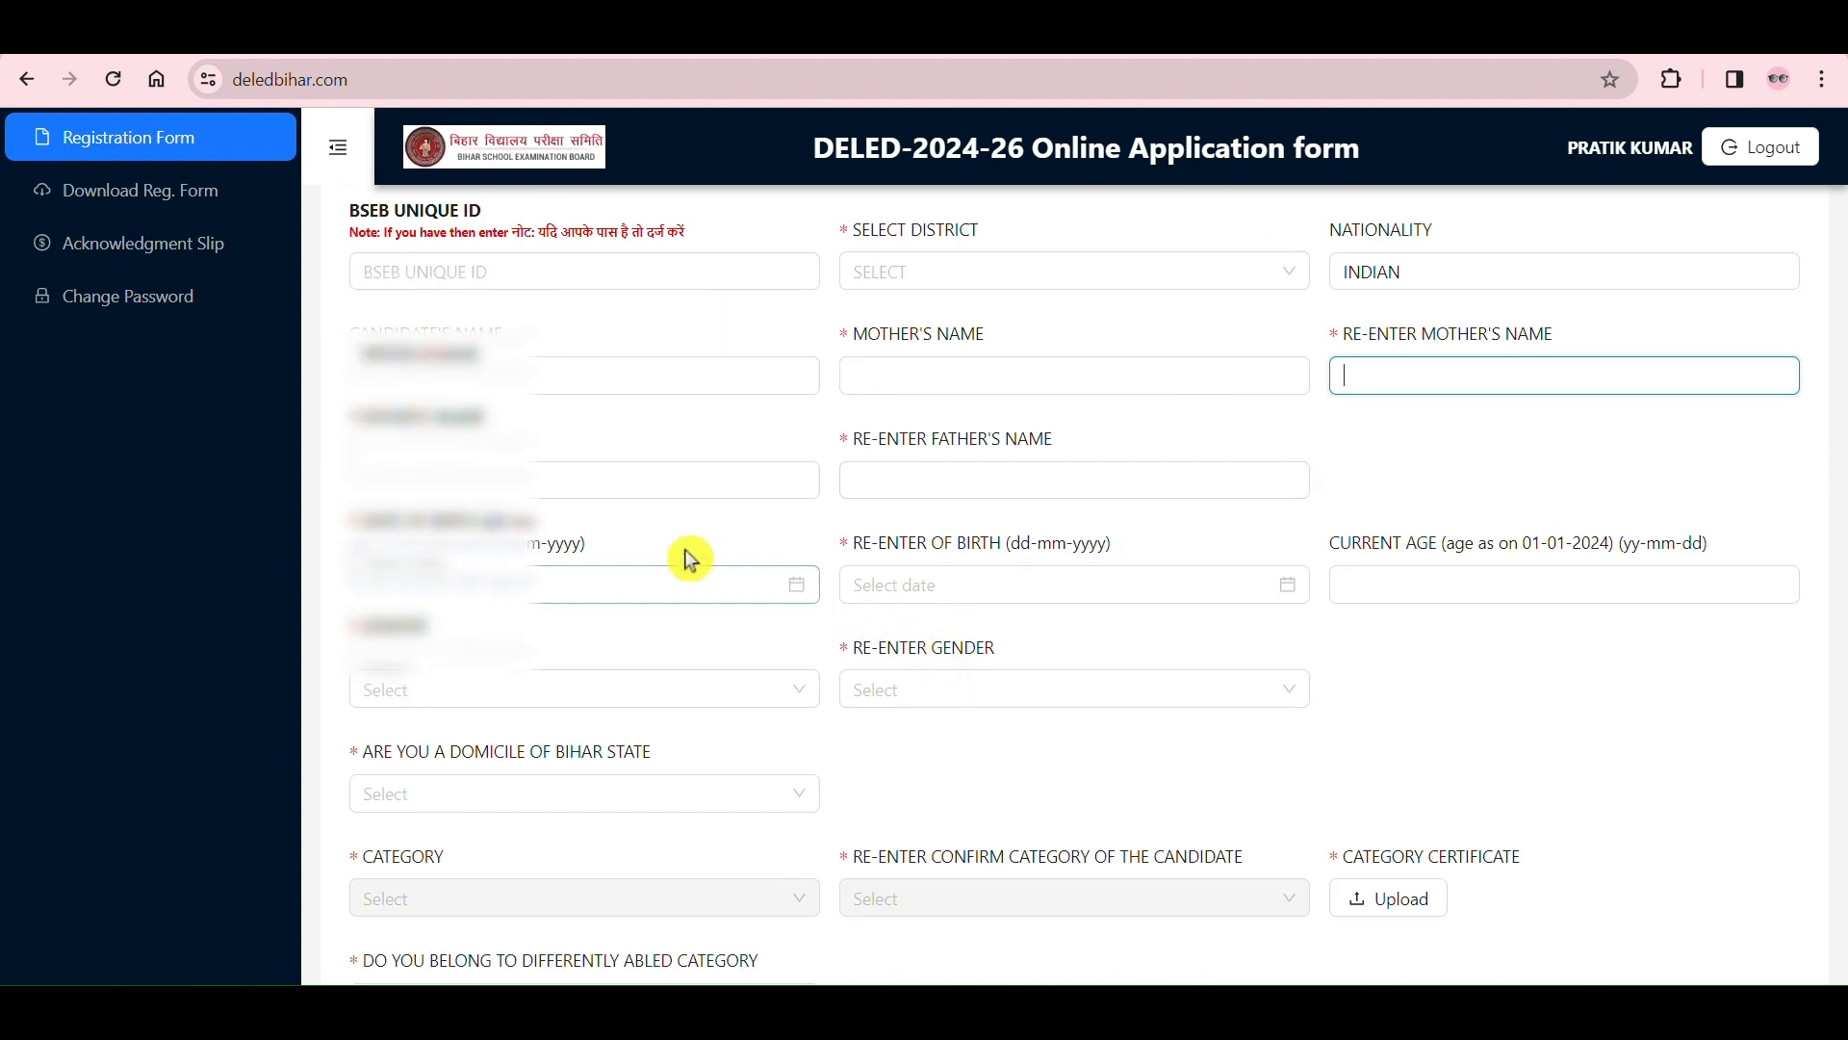
click(782, 590)
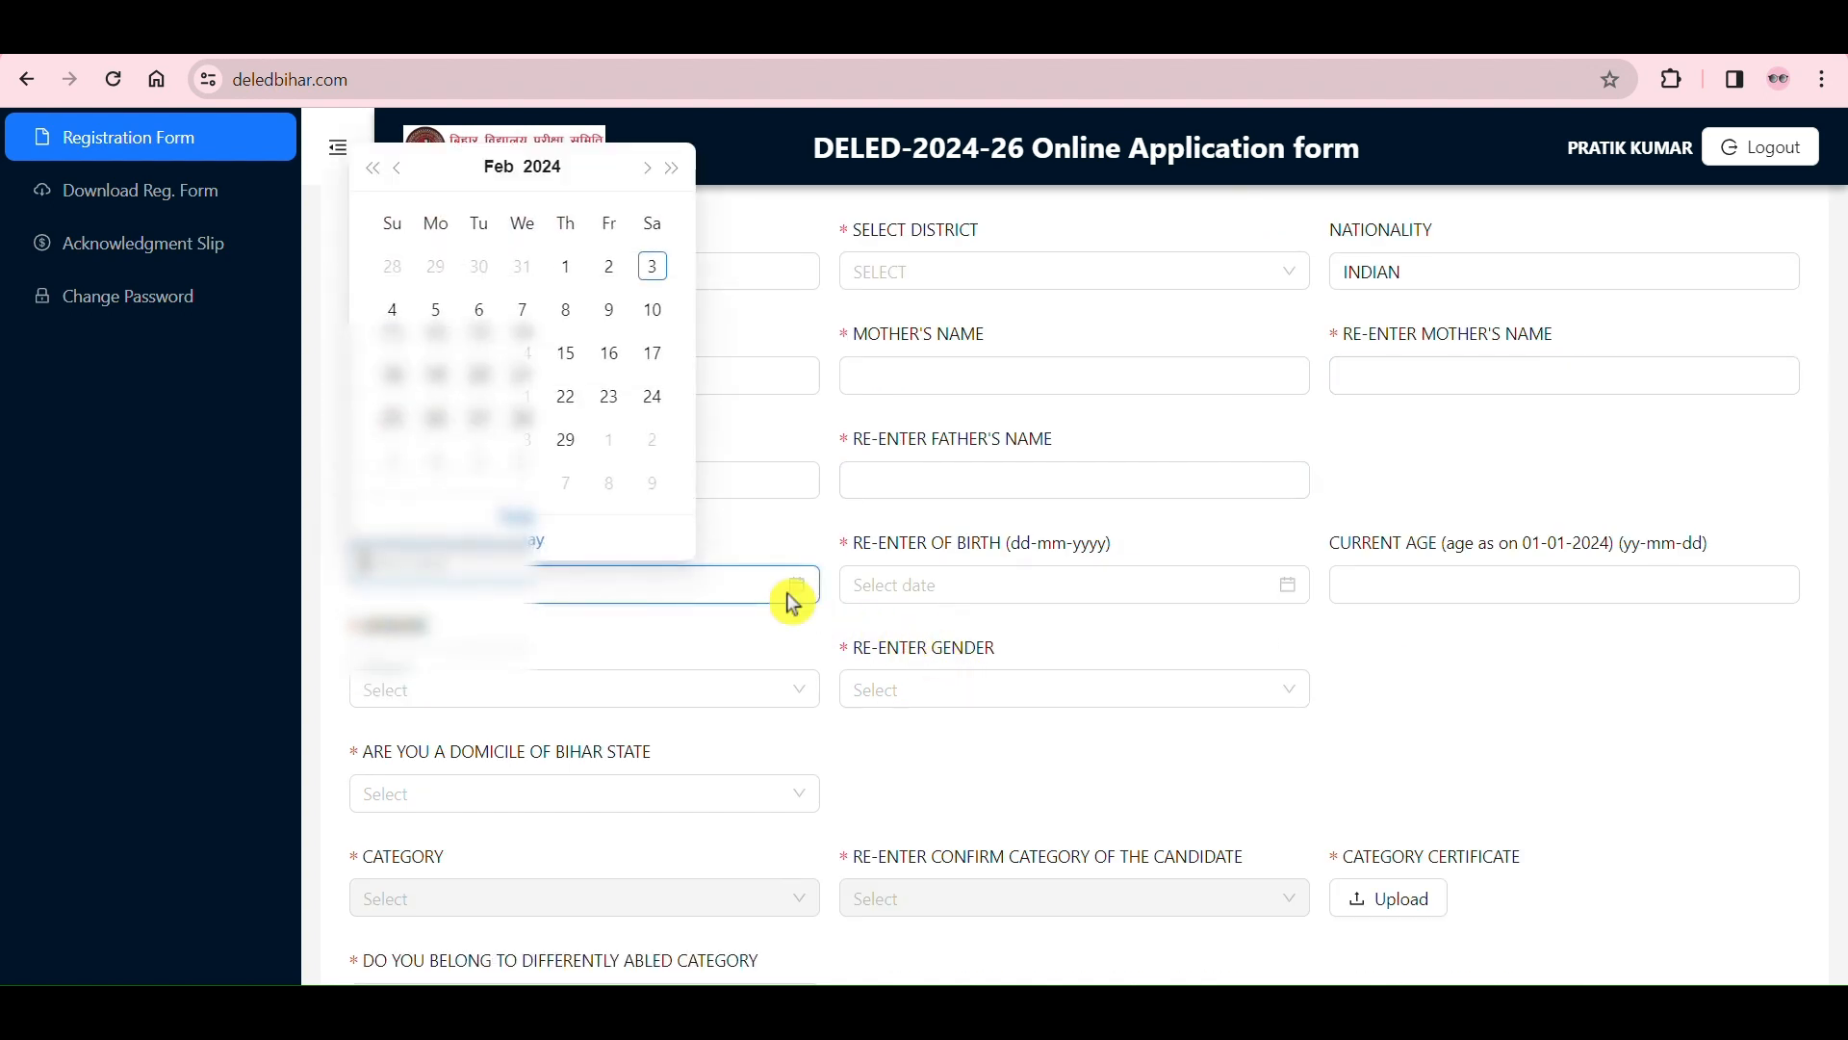
click(495, 171)
scroll(565, 430, down, 4)
scroll(568, 429, up, 6)
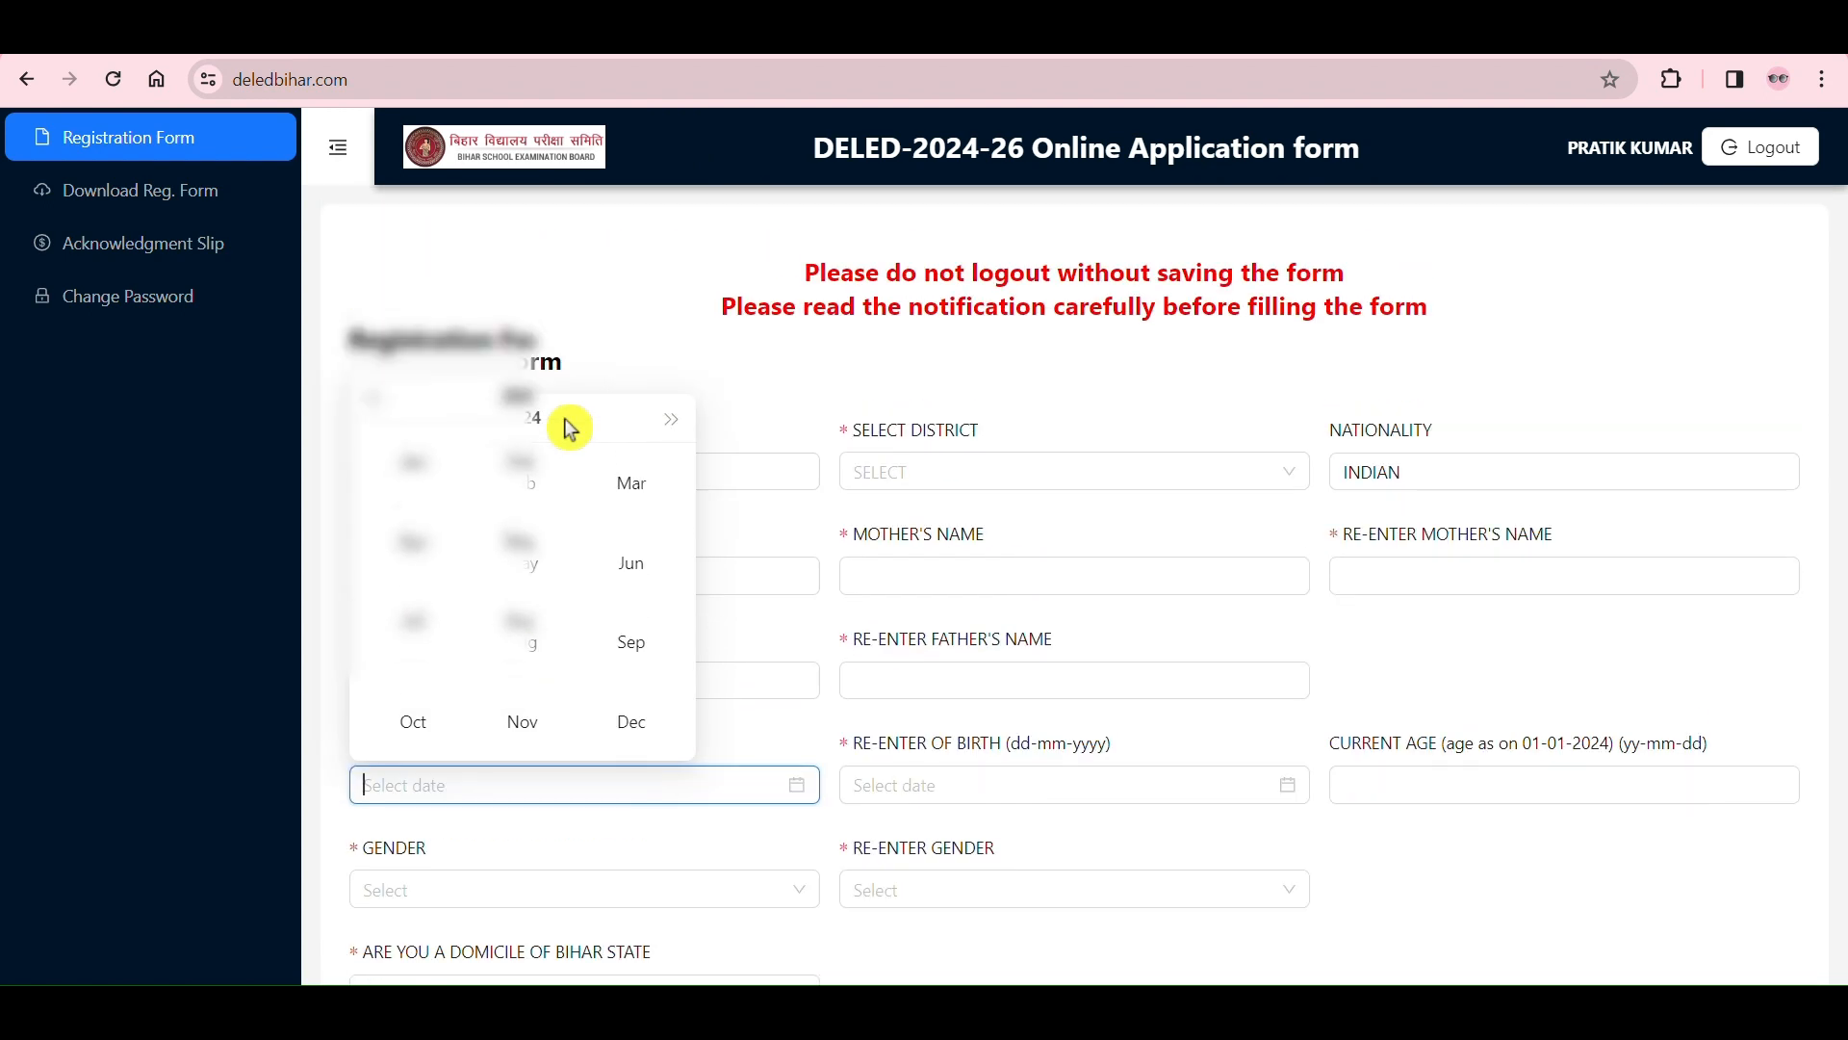
click(525, 645)
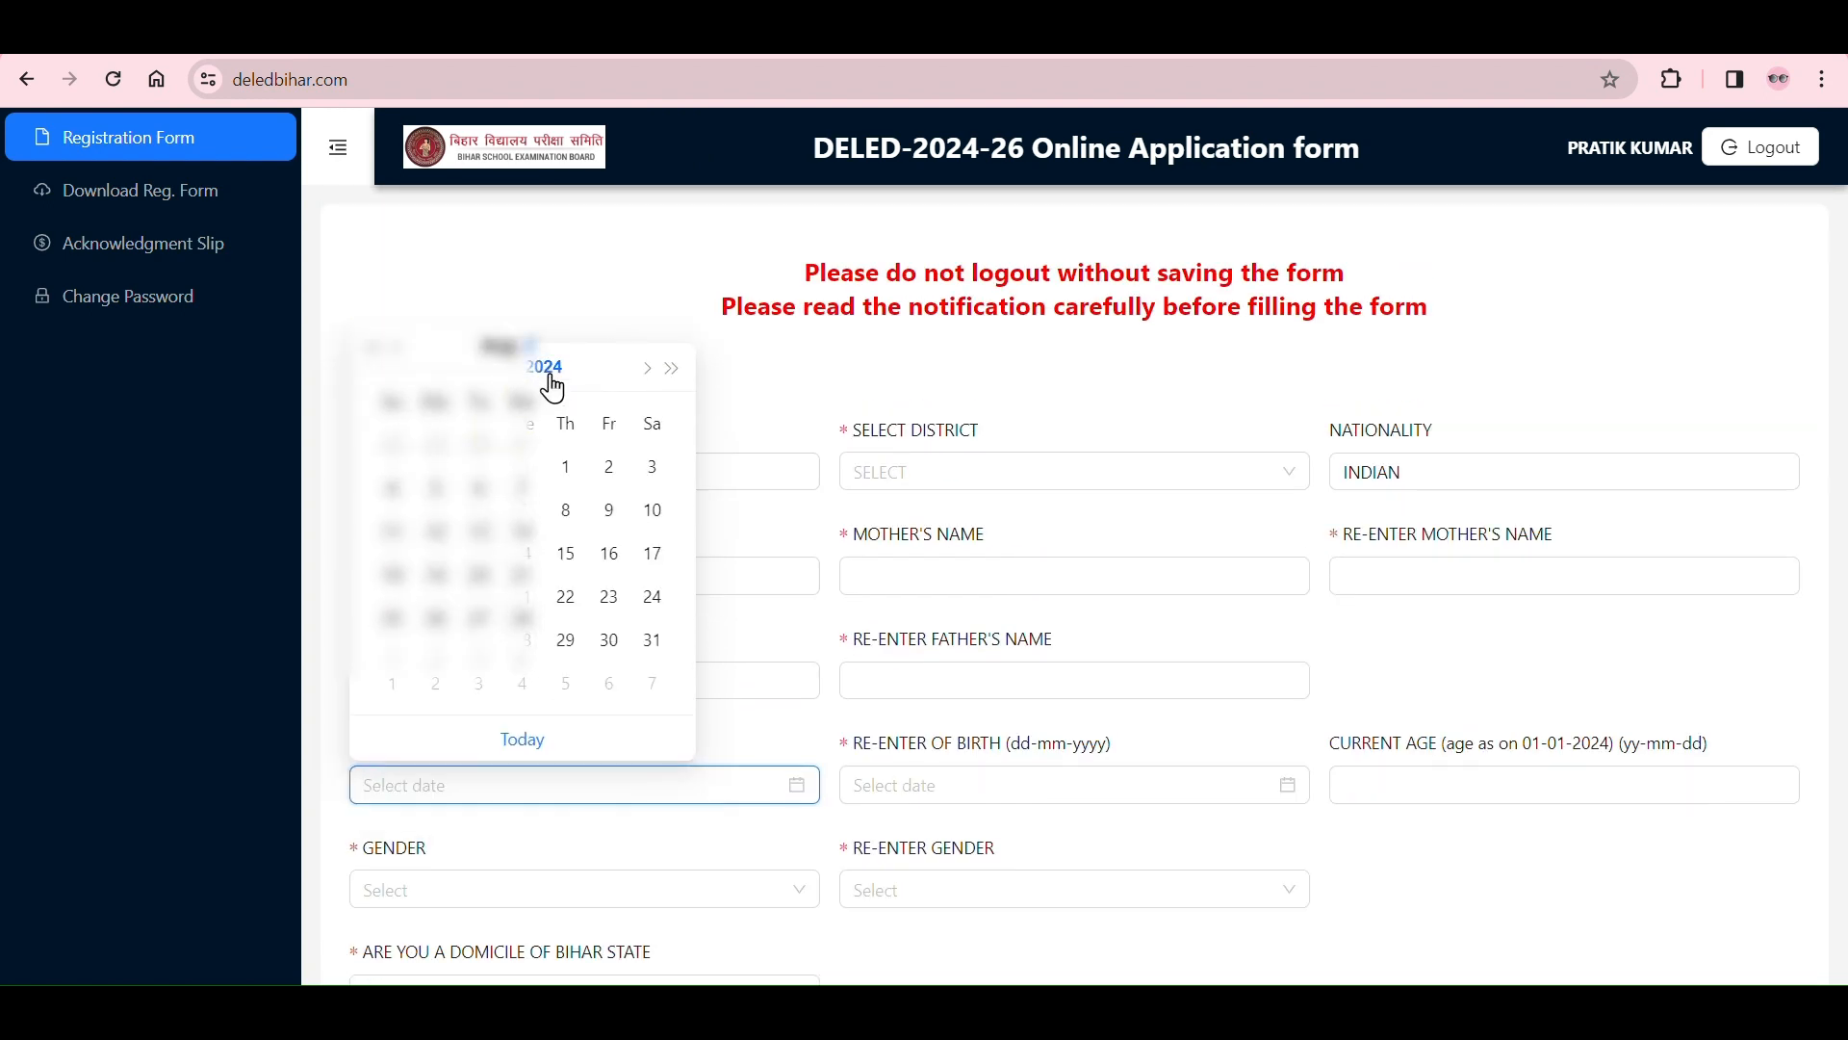
click(548, 375)
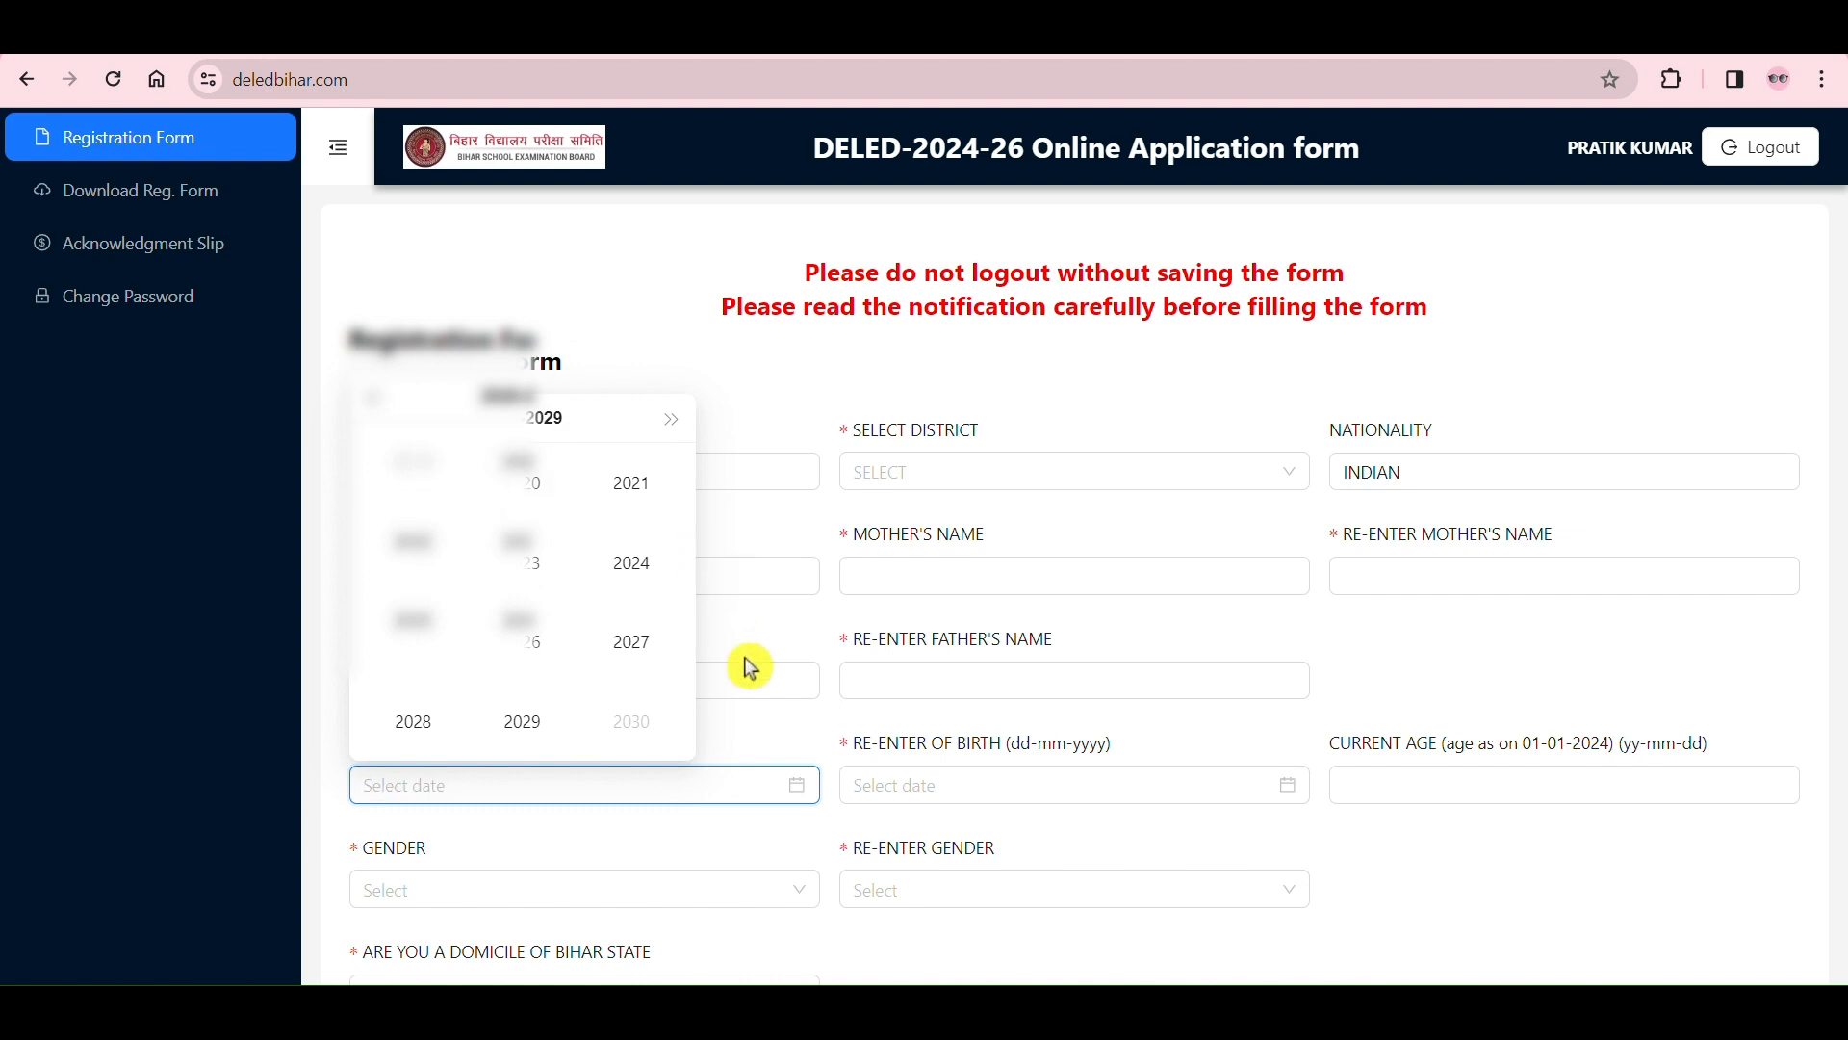
click(754, 731)
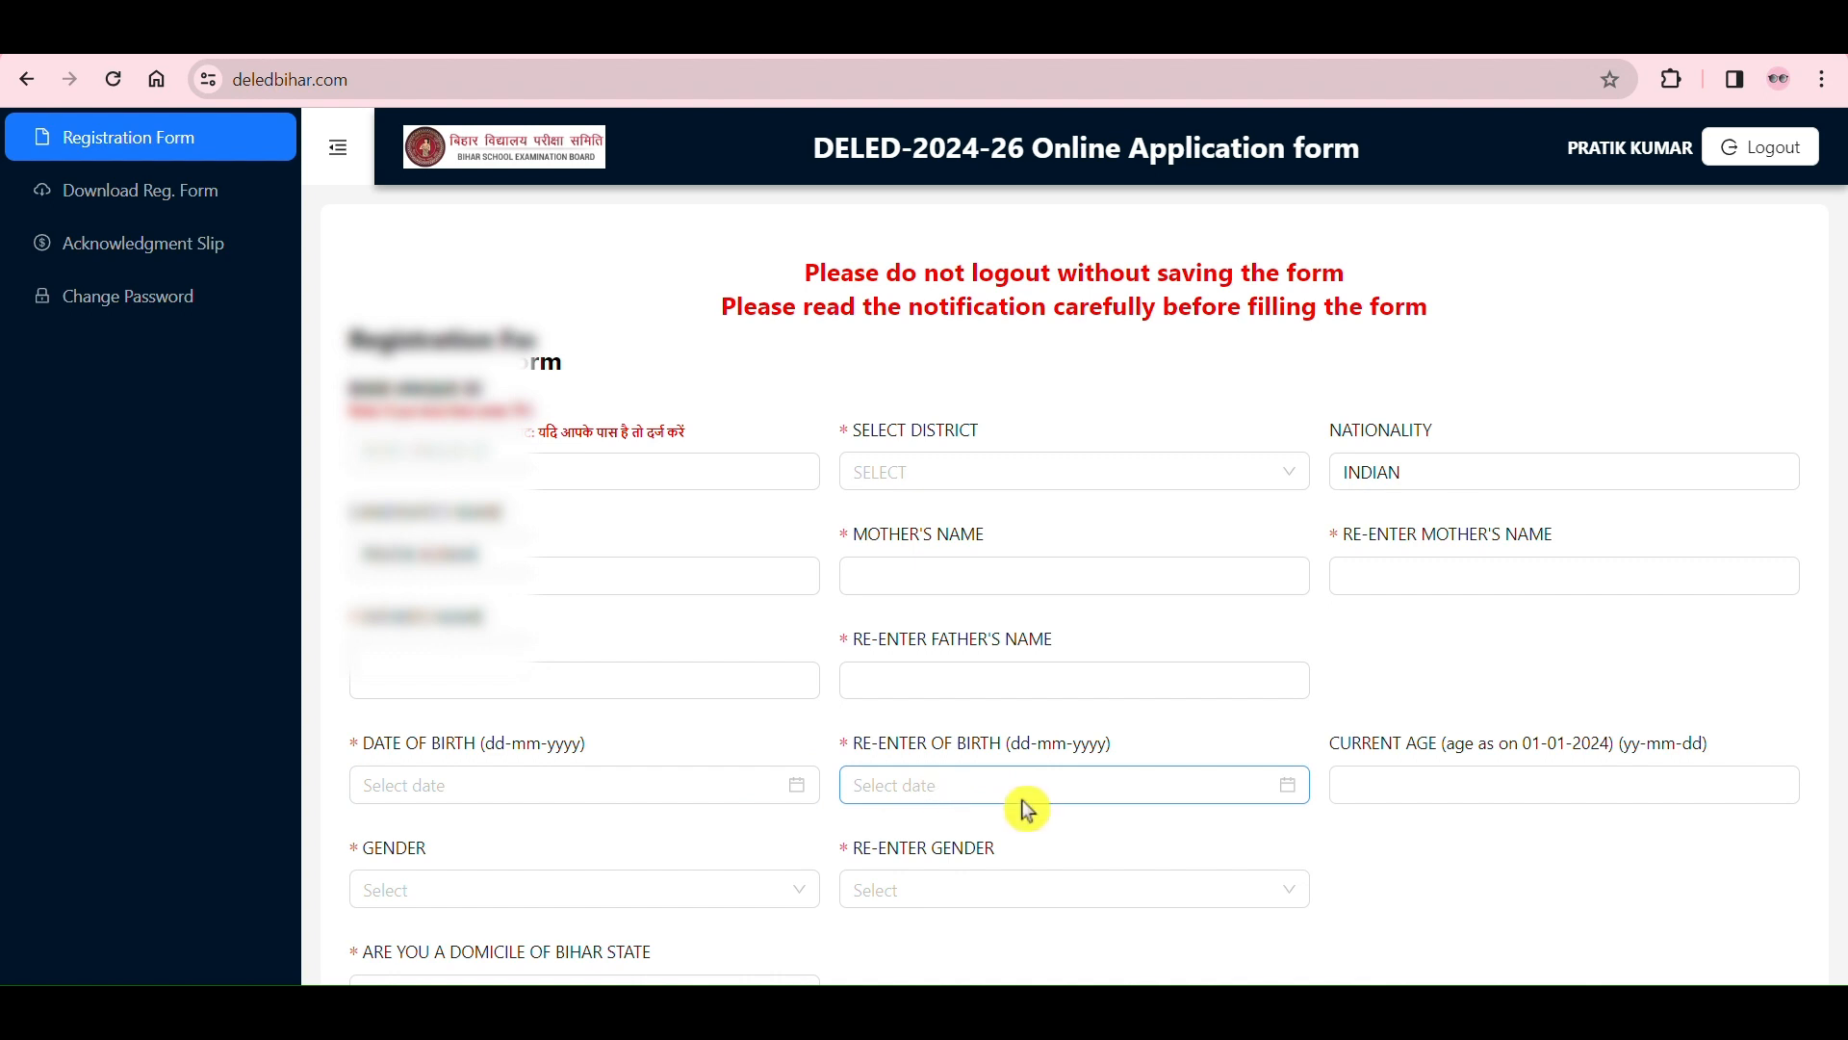
Step: Examine the month and year choices for re-entering the date of birth, leaving the date empty
click(1290, 795)
click(987, 363)
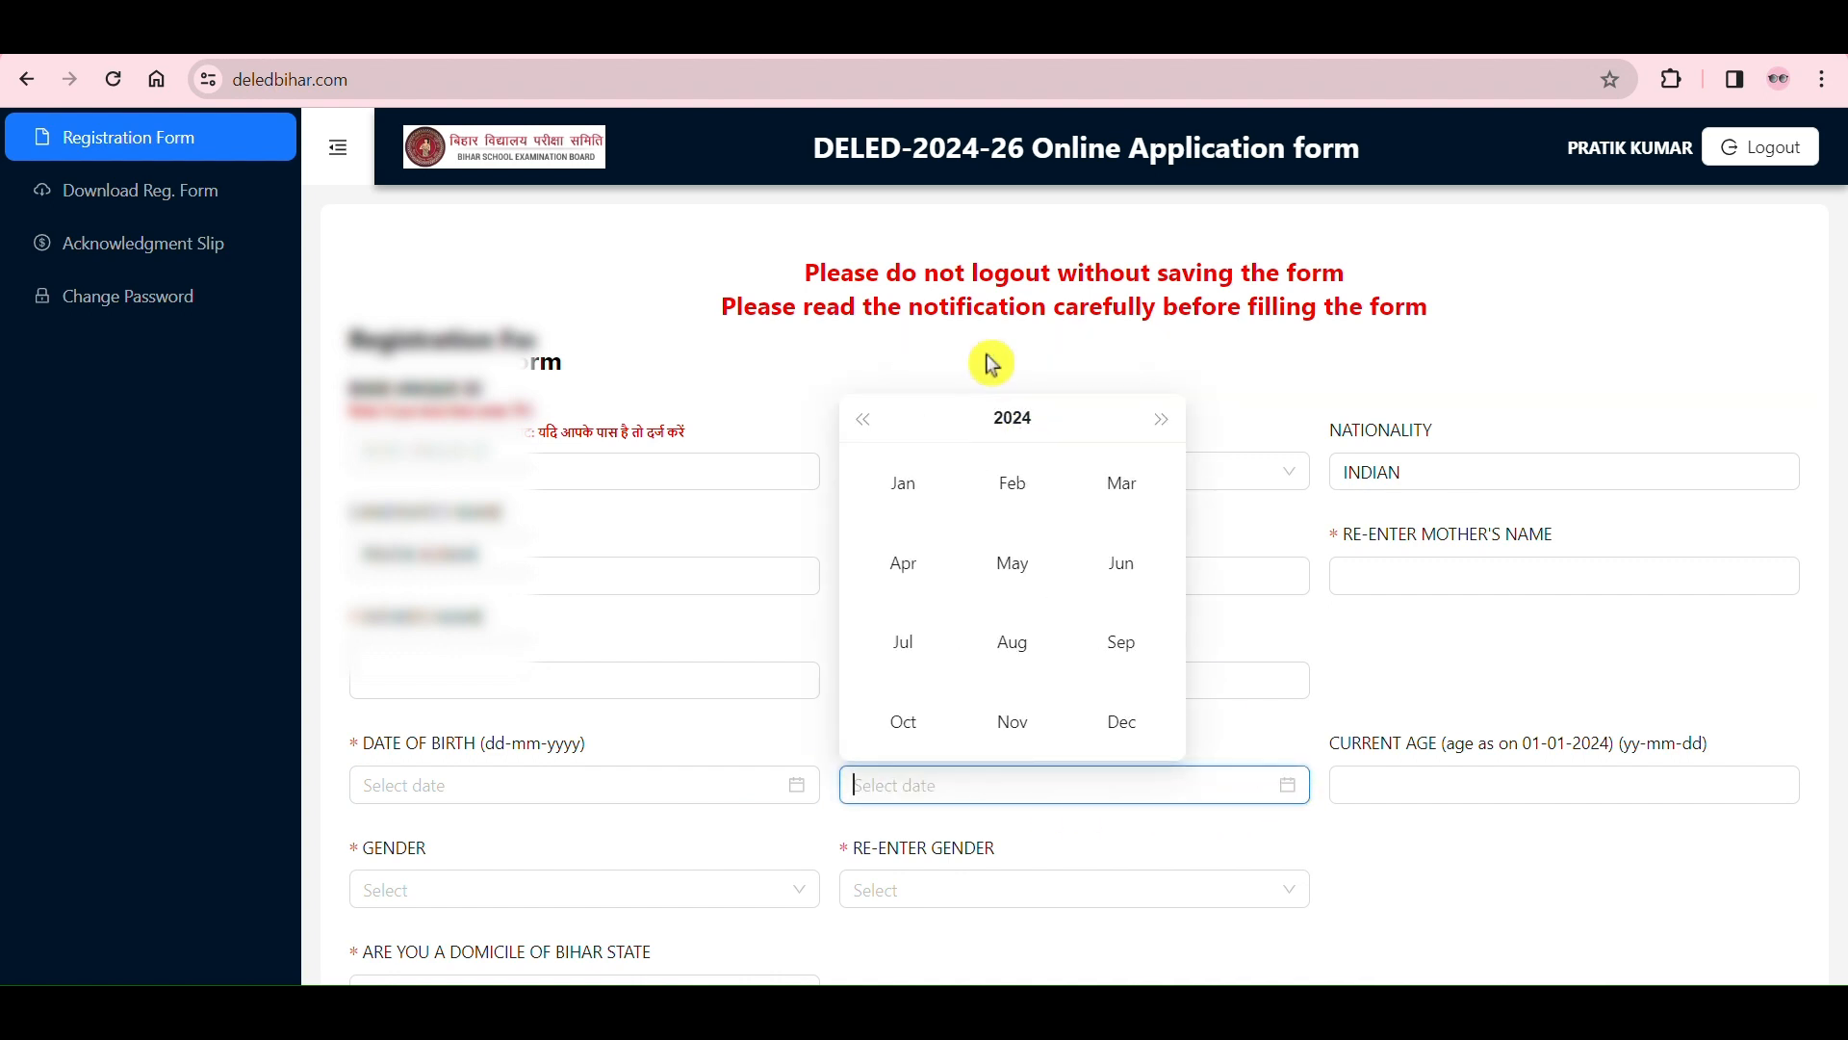
click(1008, 421)
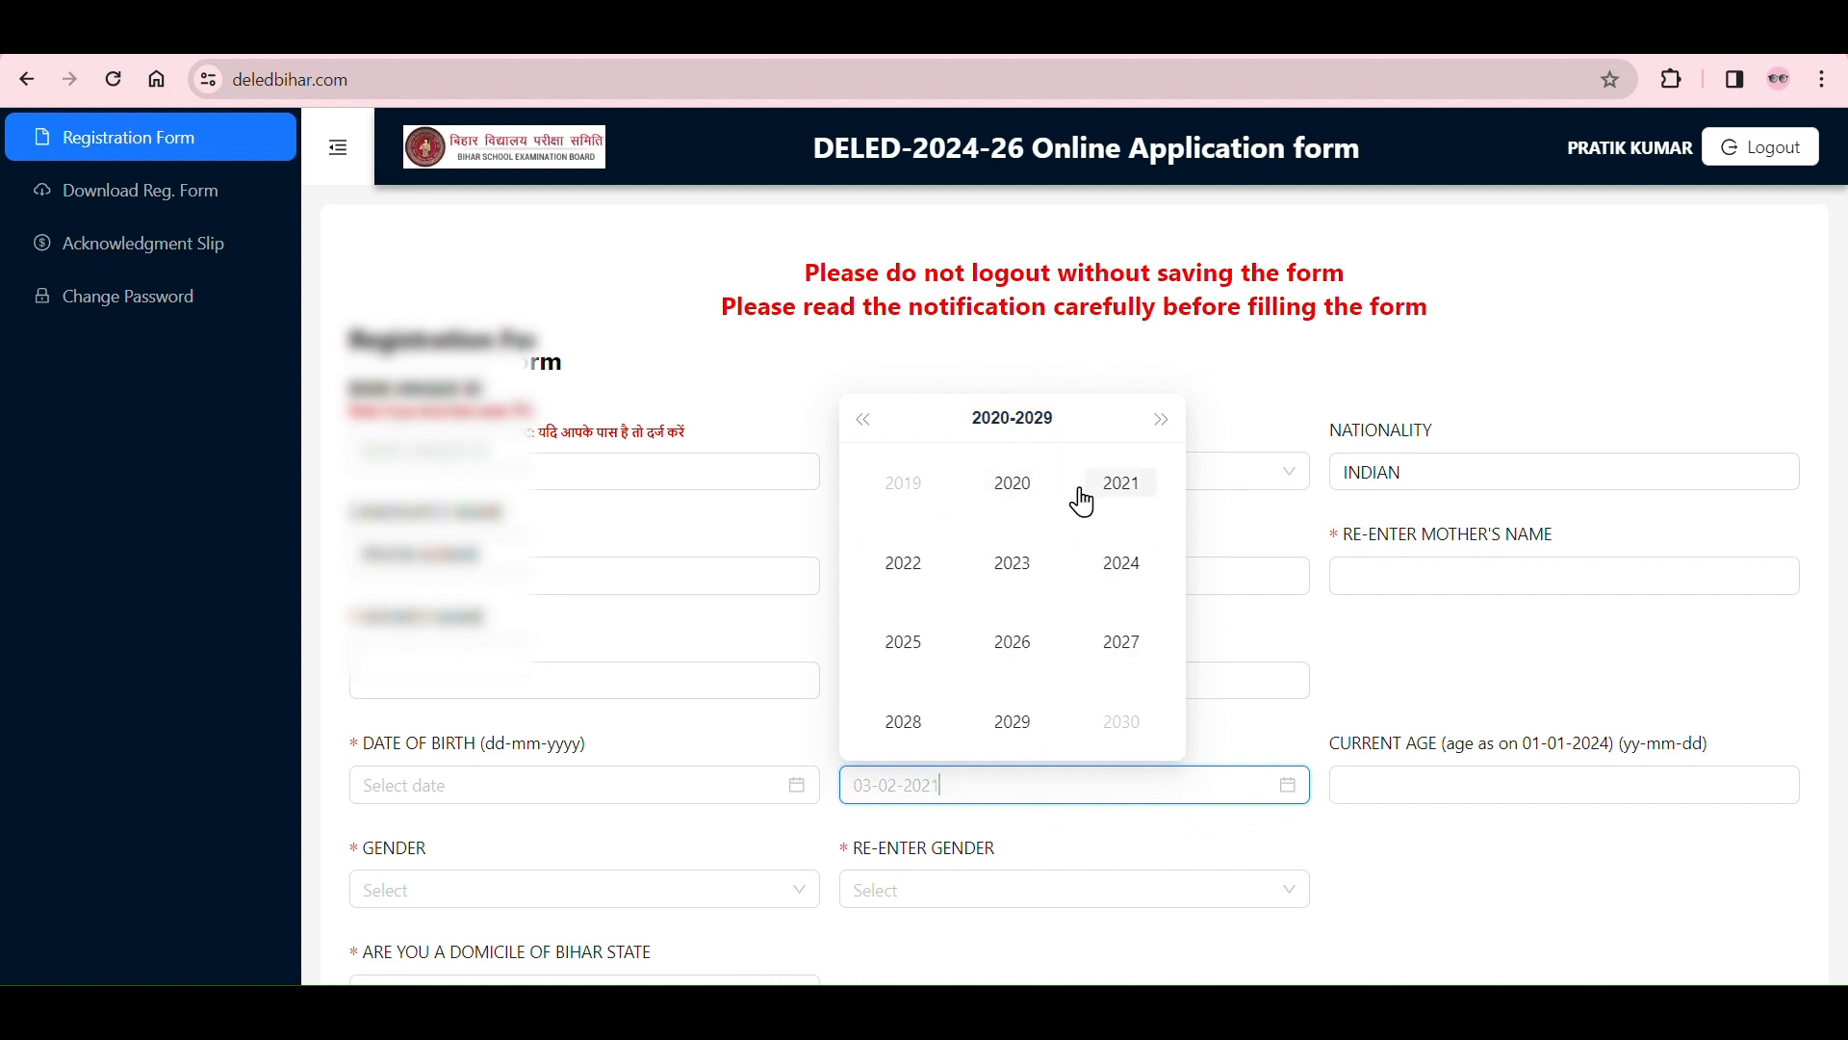
click(1226, 728)
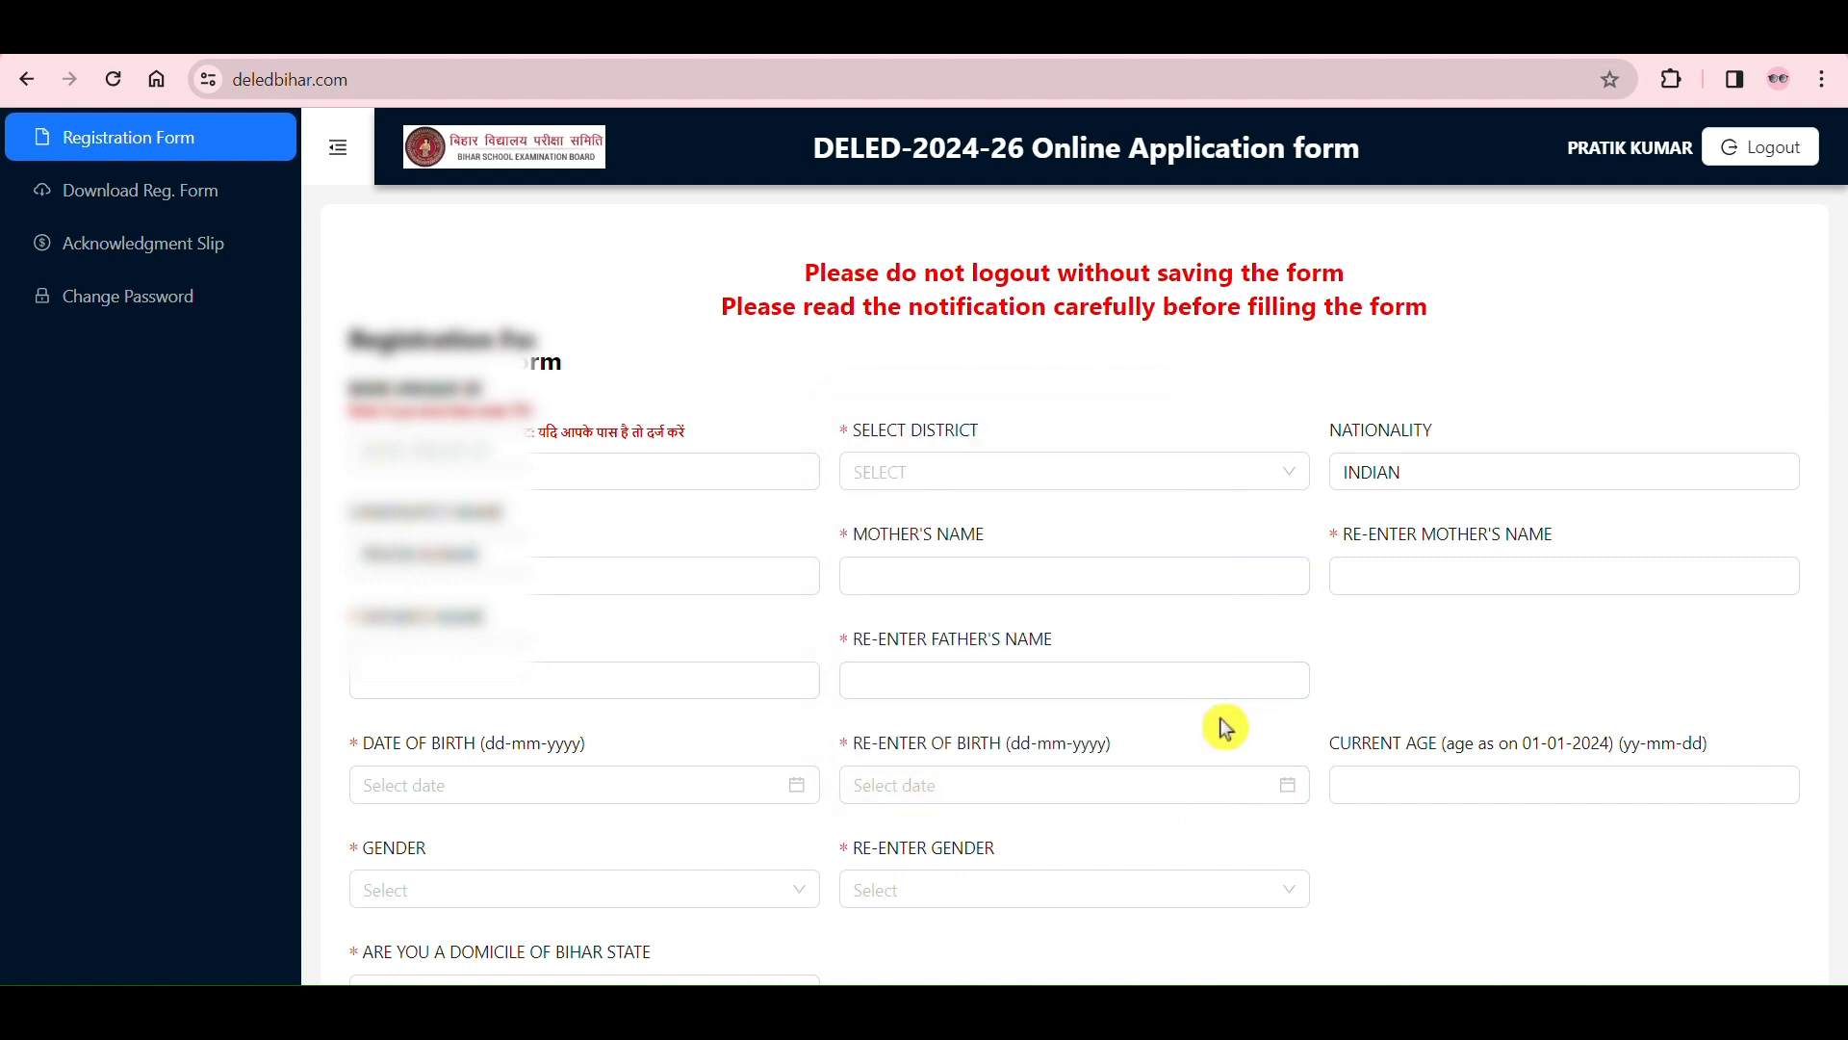
Step: Examine the Current Age field and the reference date 01-01-2024 in its label
click(1537, 791)
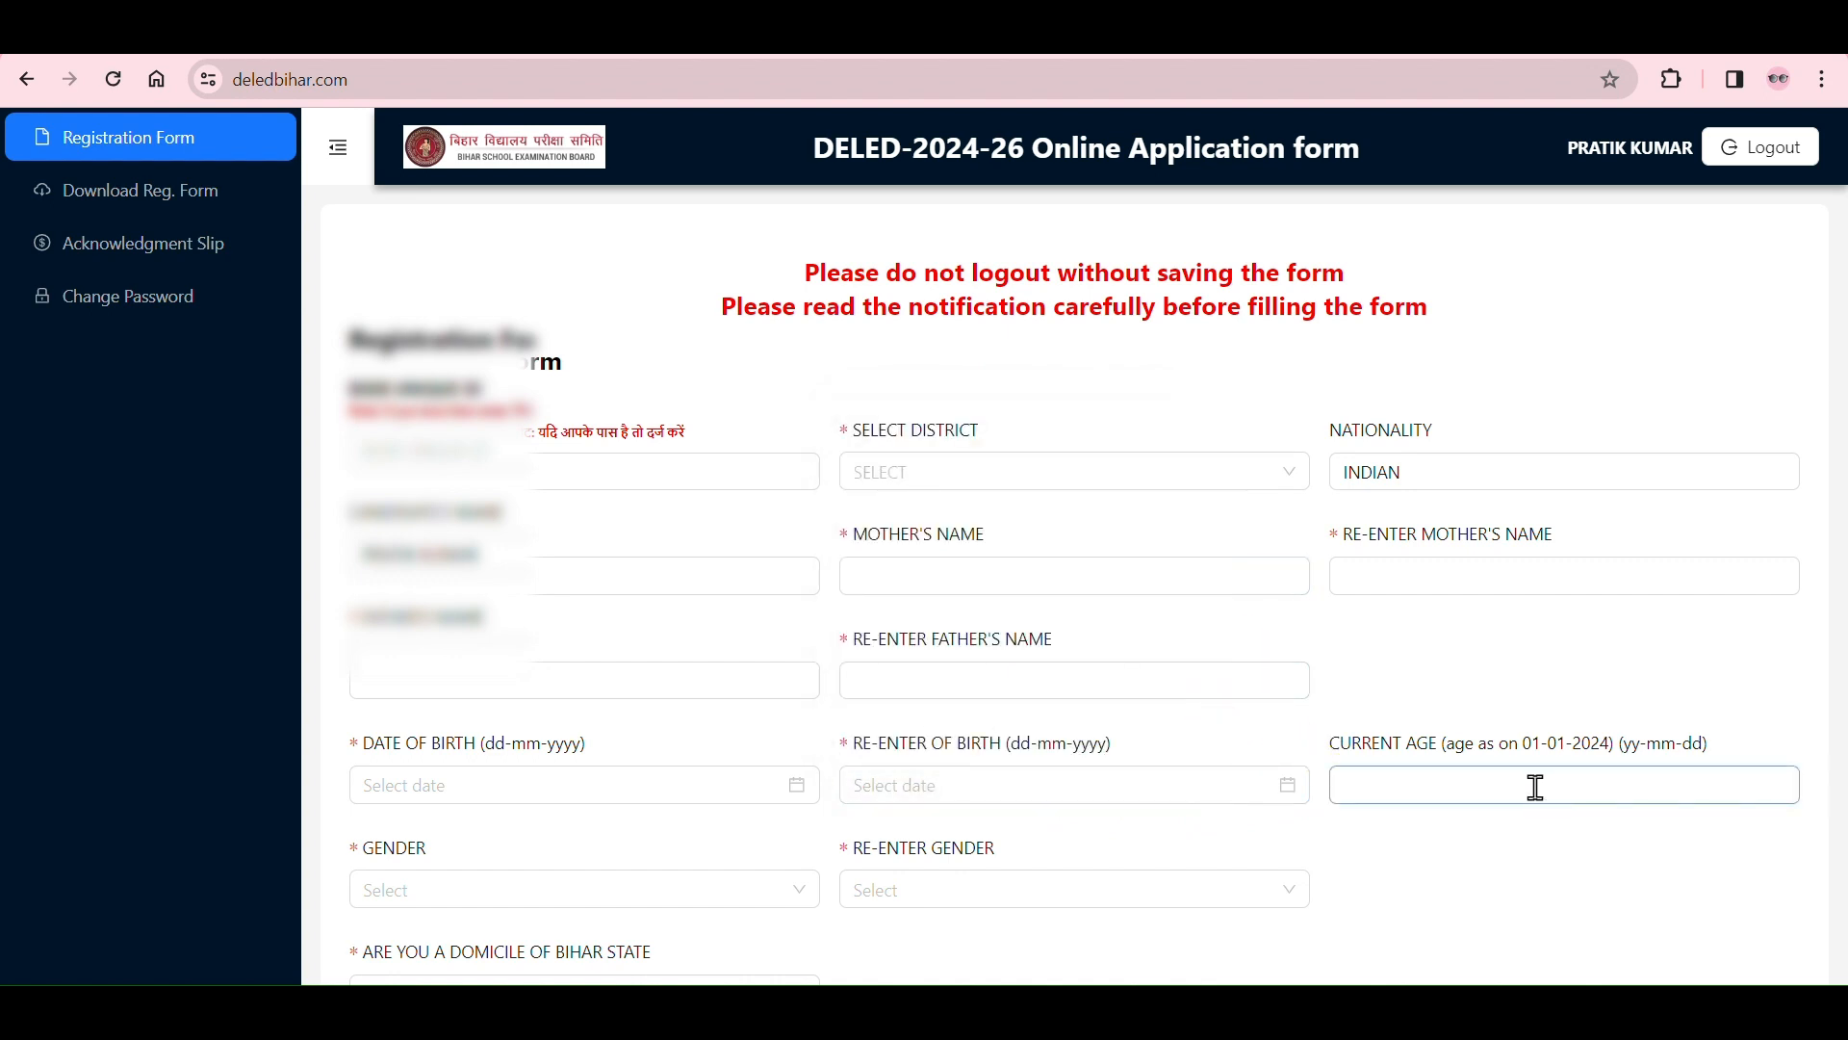
click(1404, 753)
drag(1532, 749, 1601, 751)
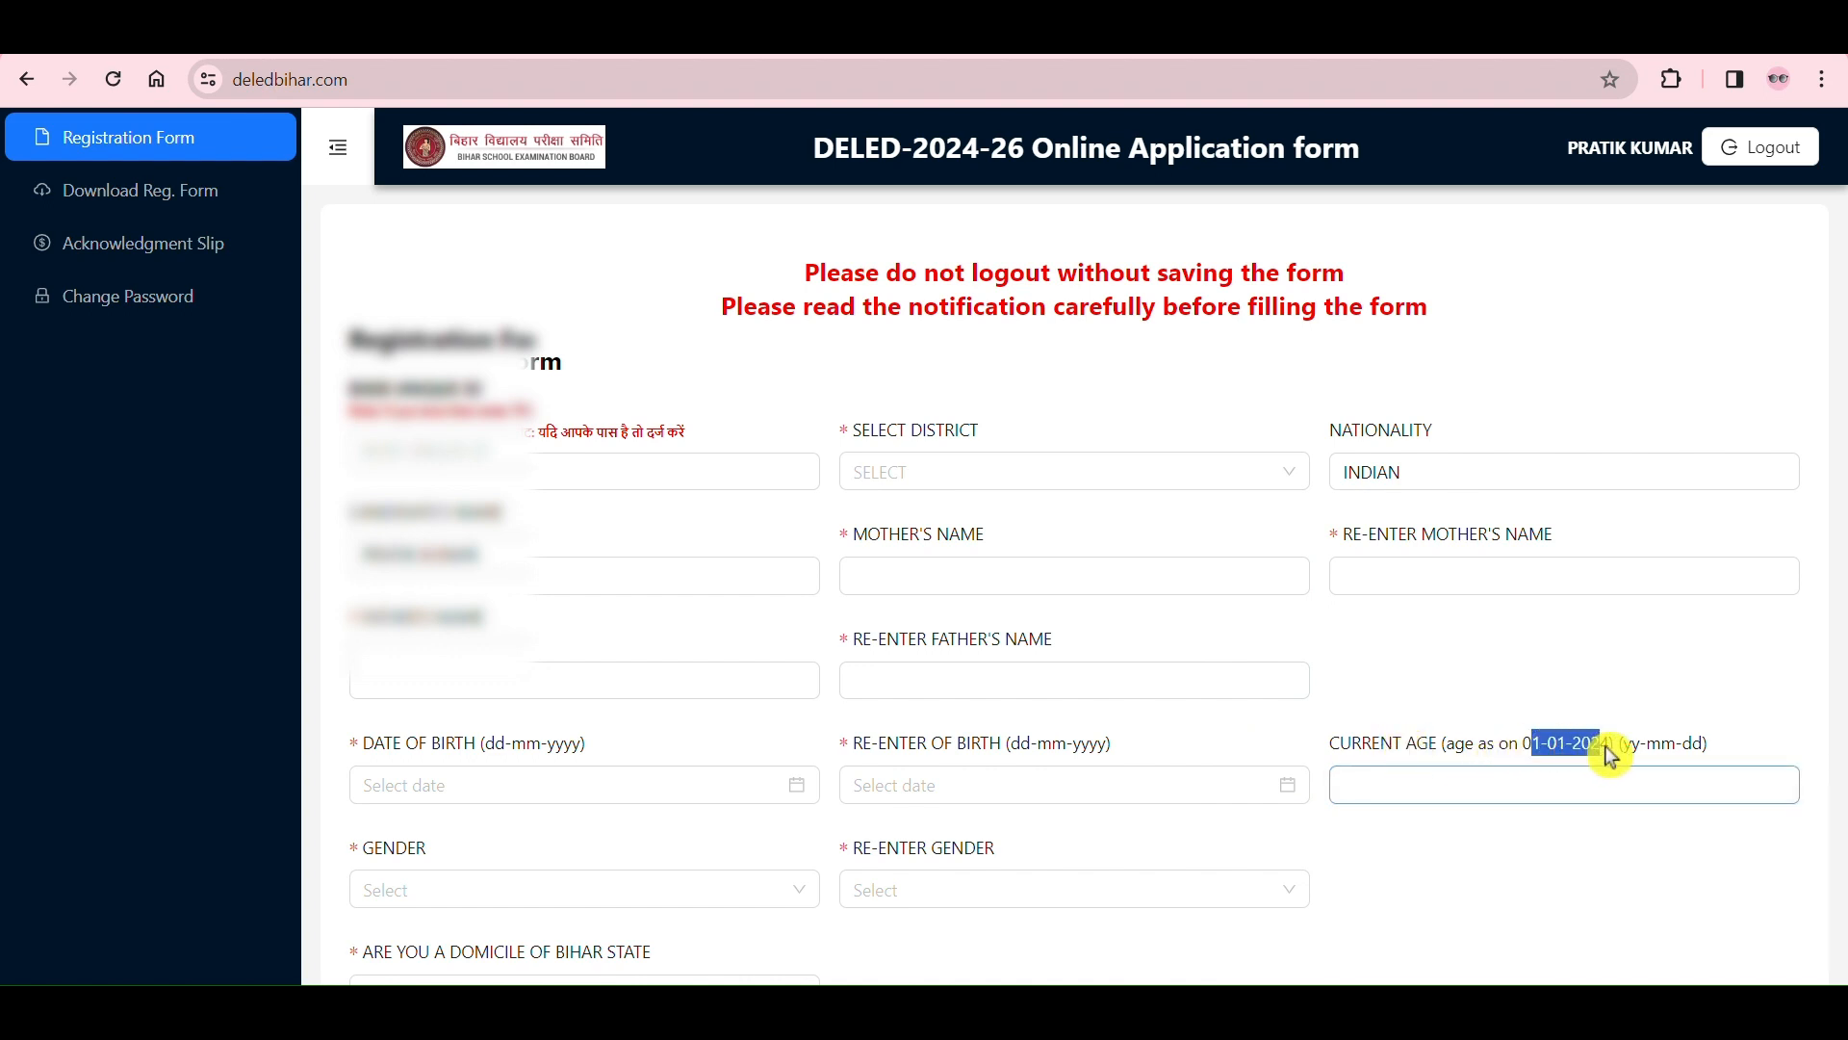
click(1716, 751)
Step: Set both gender fields to MALE and answer YES to being a domicile of Bihar State
scroll(1642, 710, down, 4)
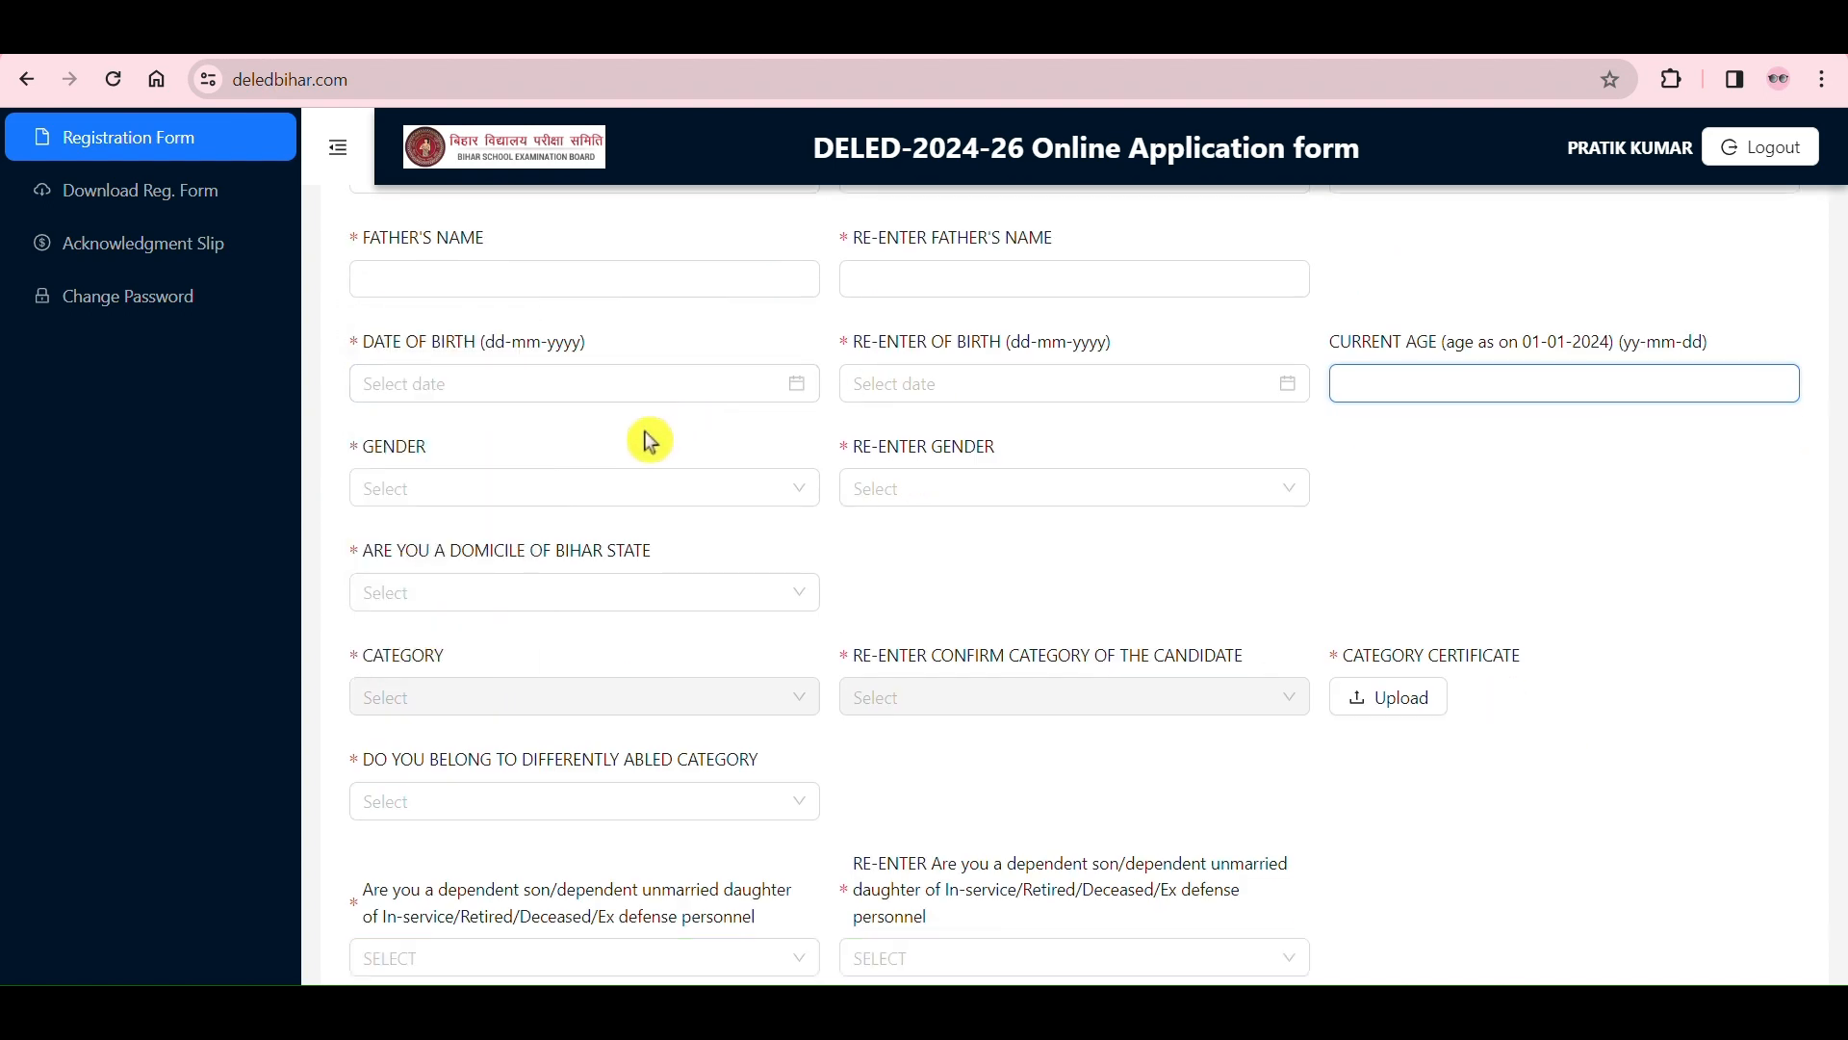
click(604, 506)
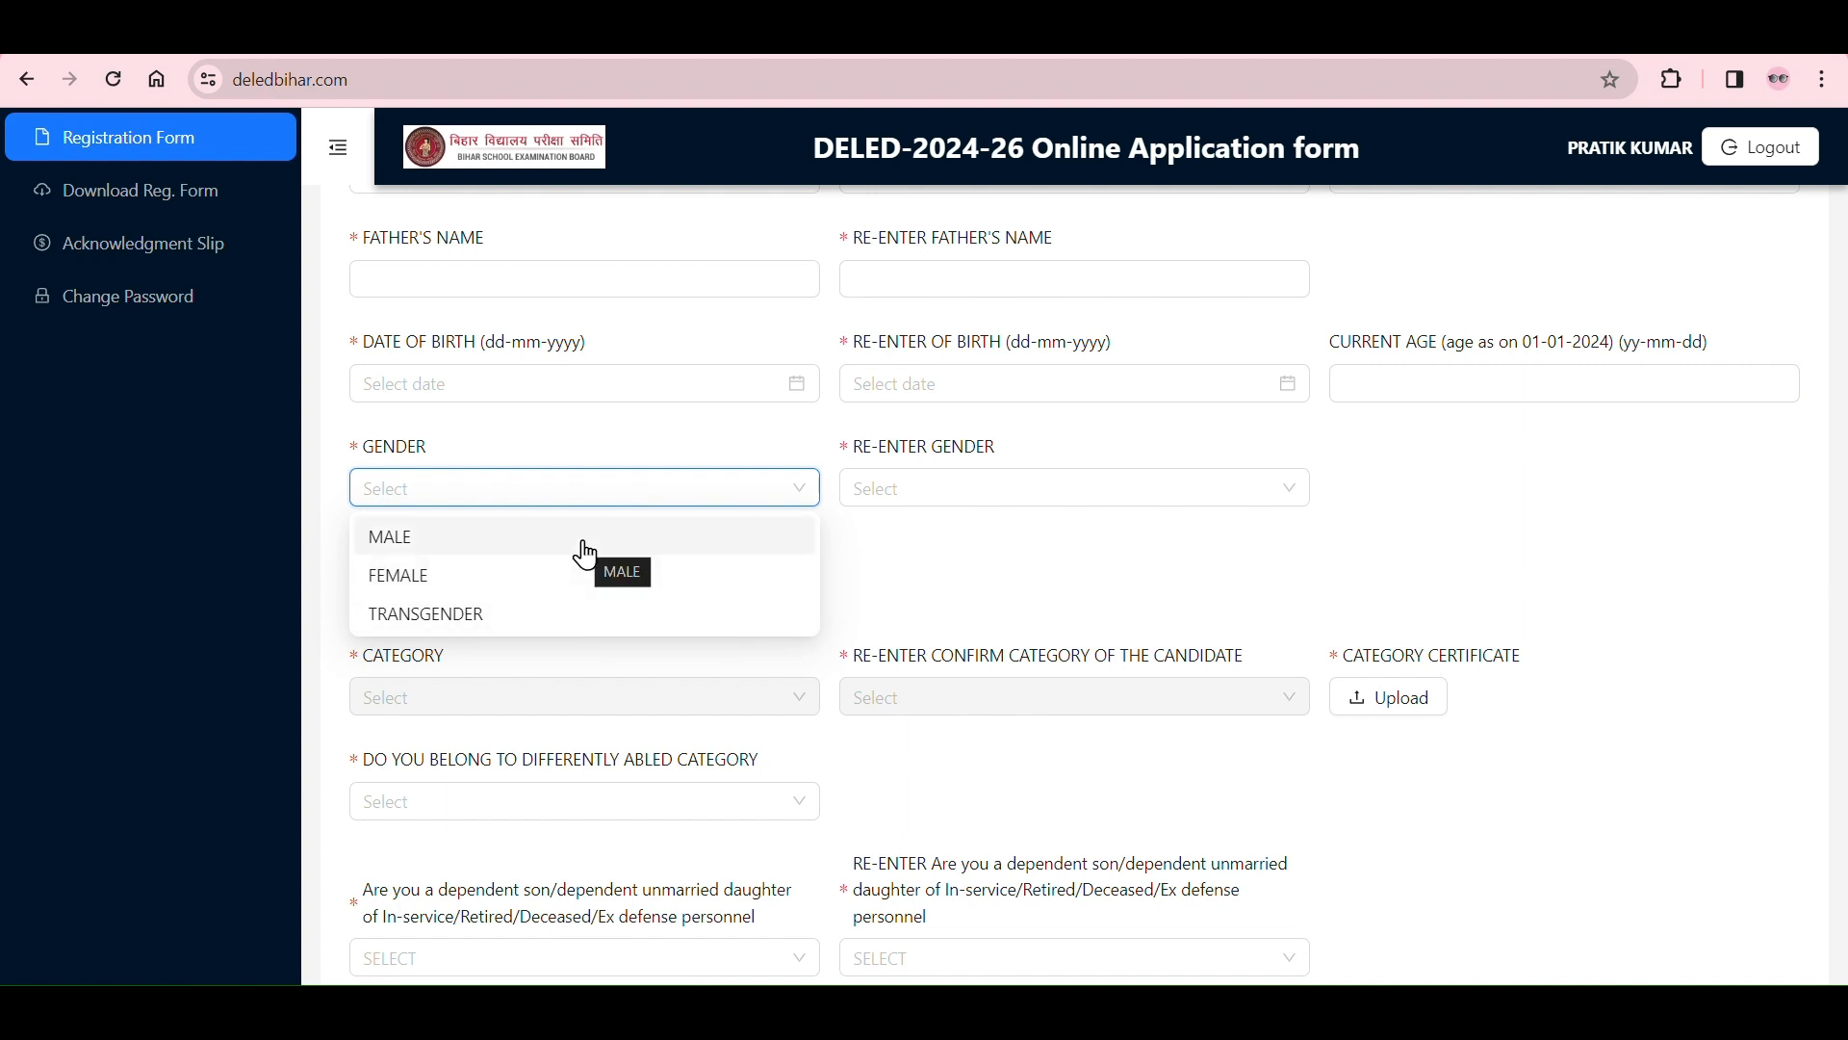
click(766, 536)
click(950, 491)
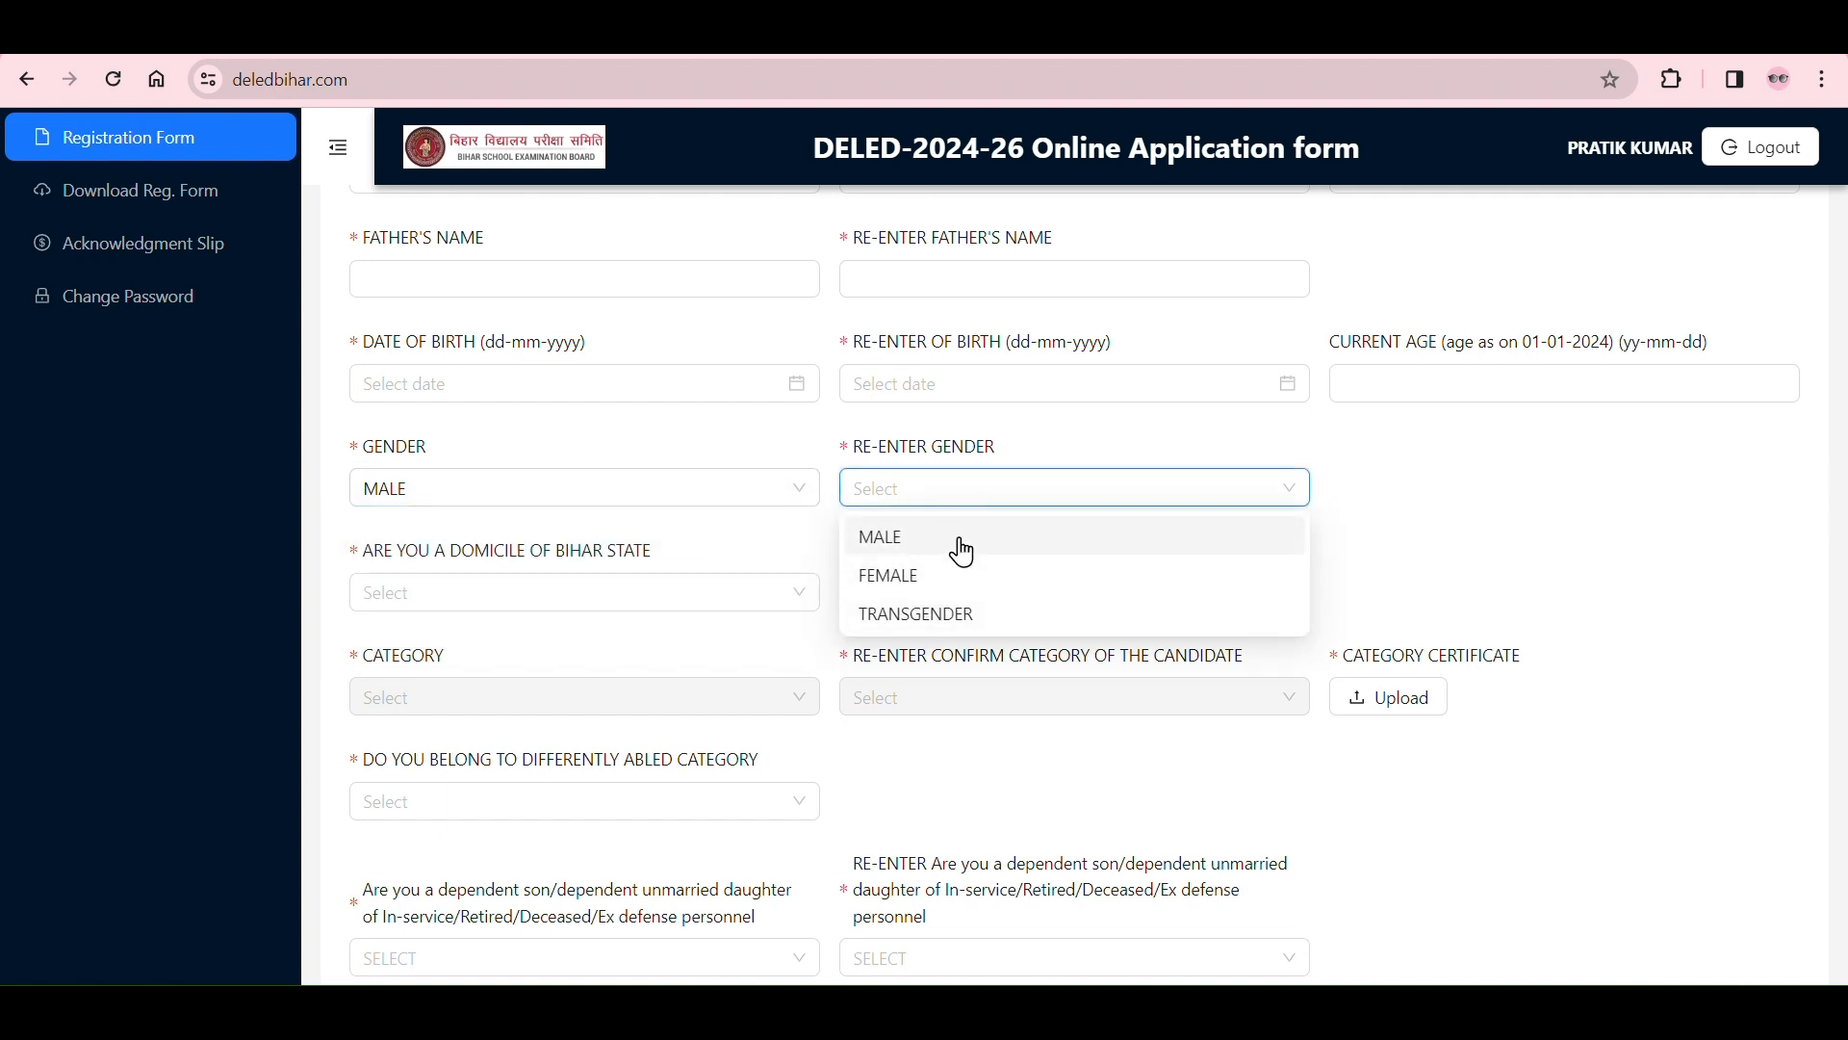
click(965, 545)
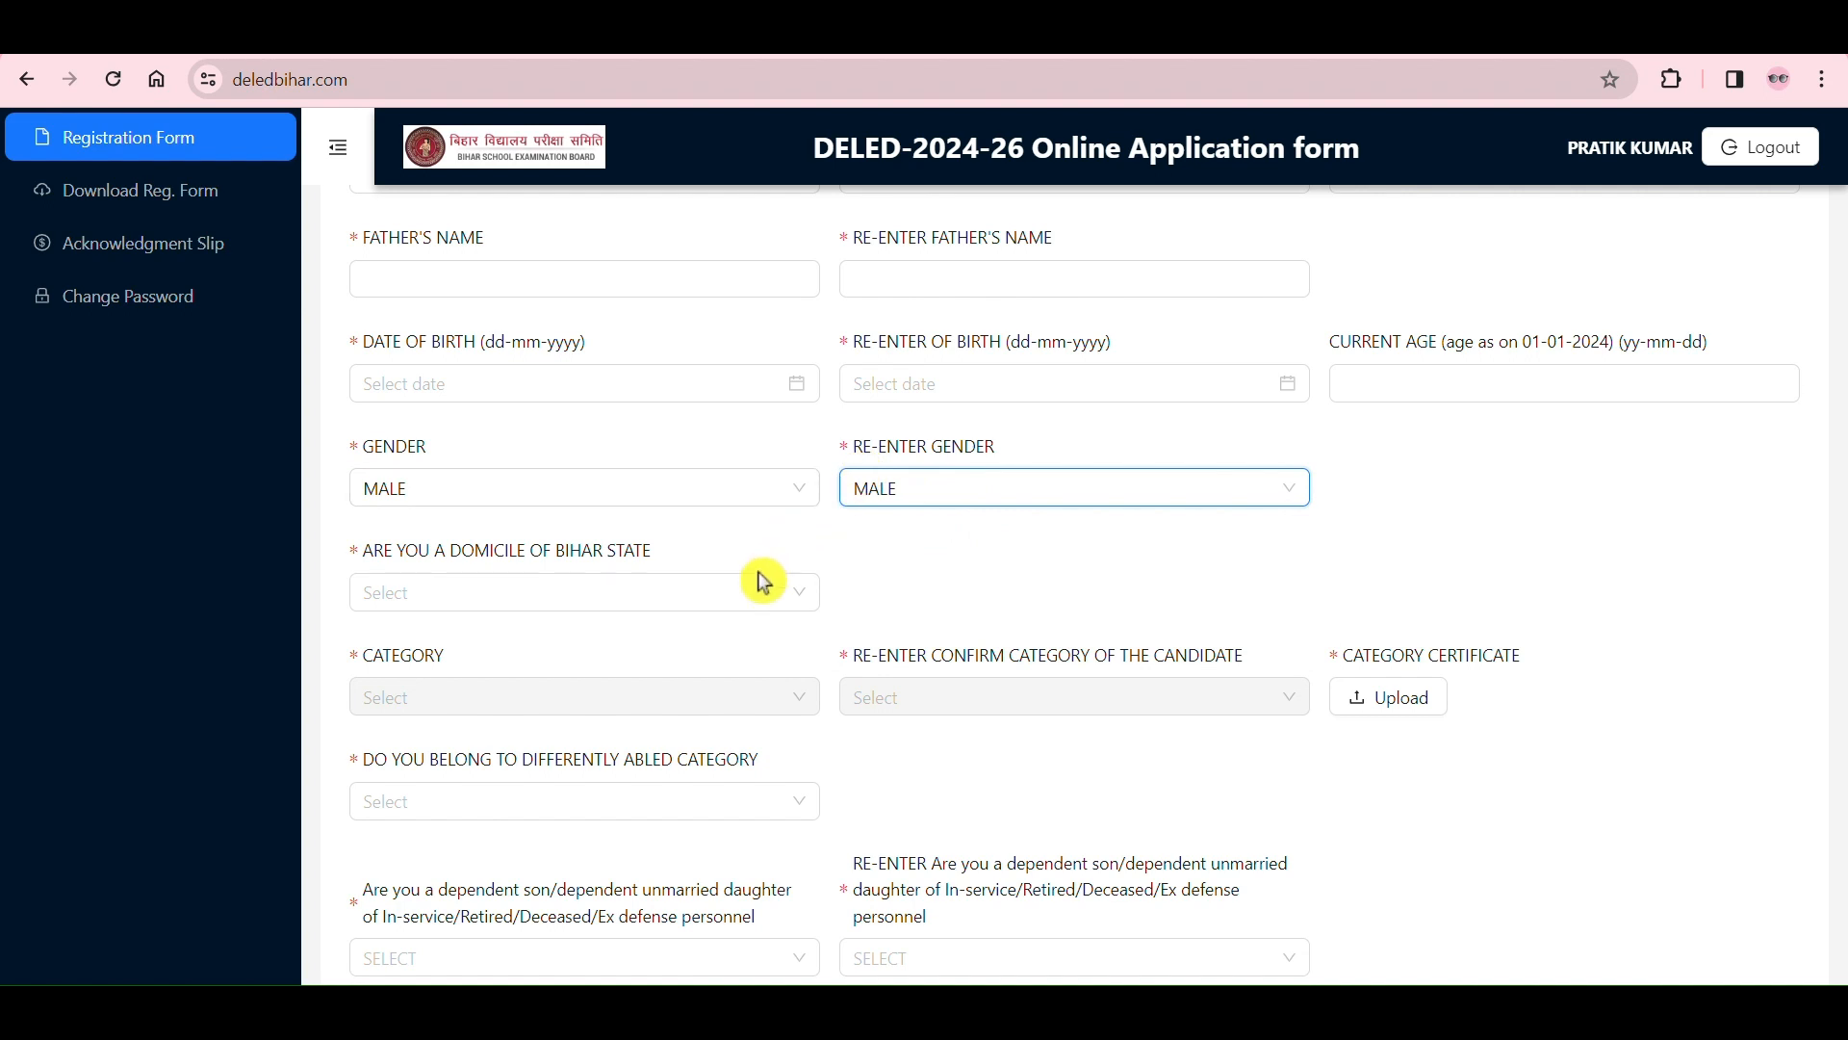
click(796, 607)
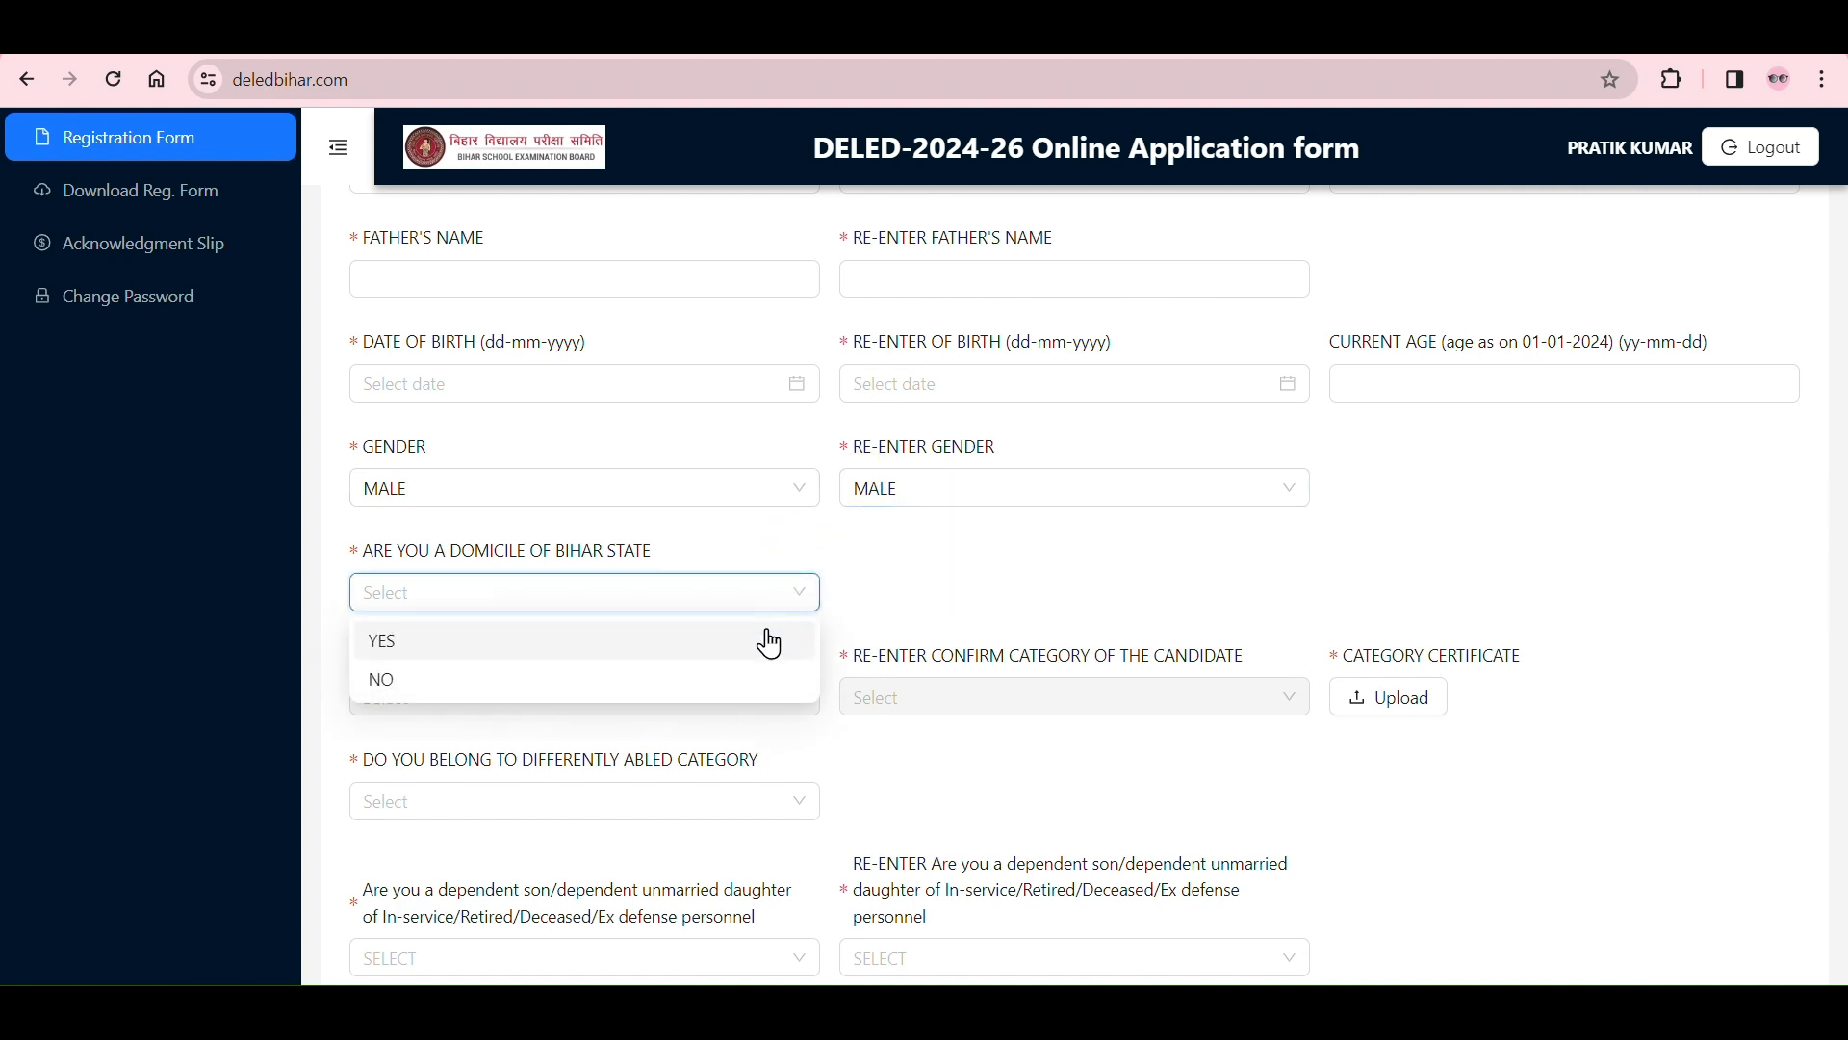
click(778, 645)
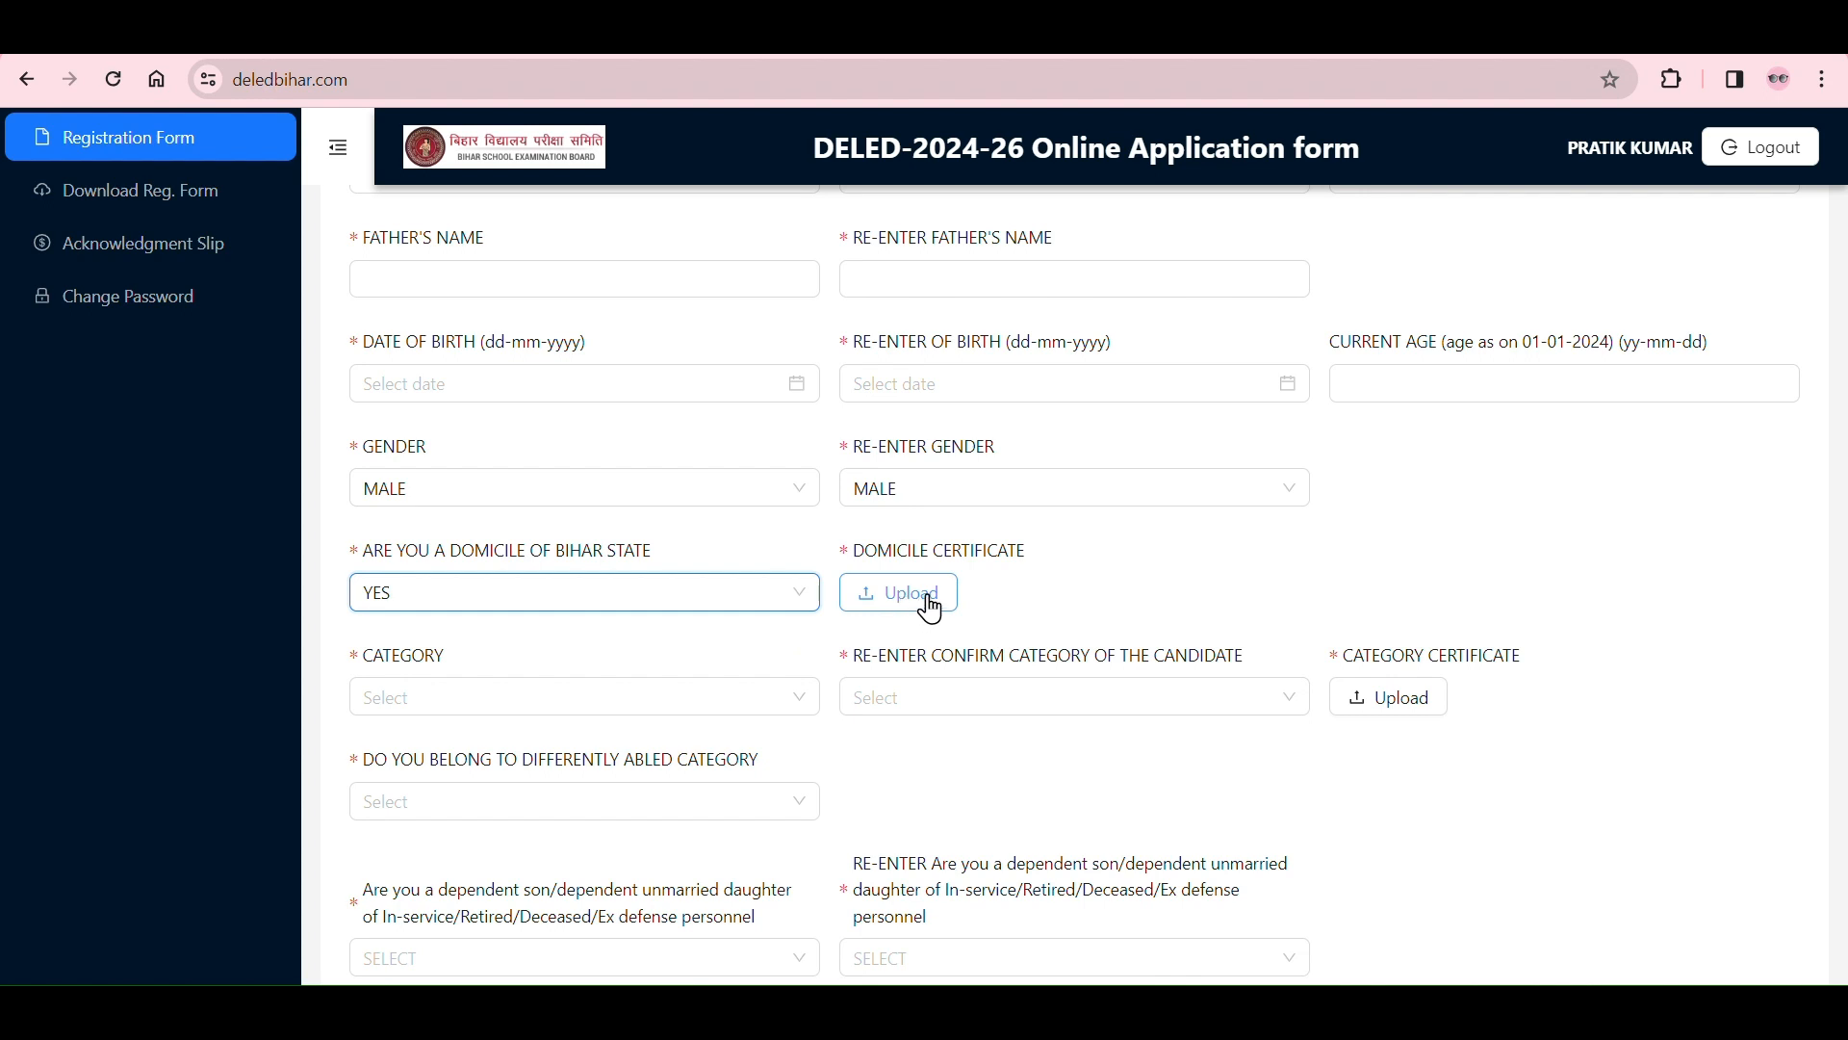
Step: Try NO as the Bihar State domicile answer and return it to YES
click(772, 609)
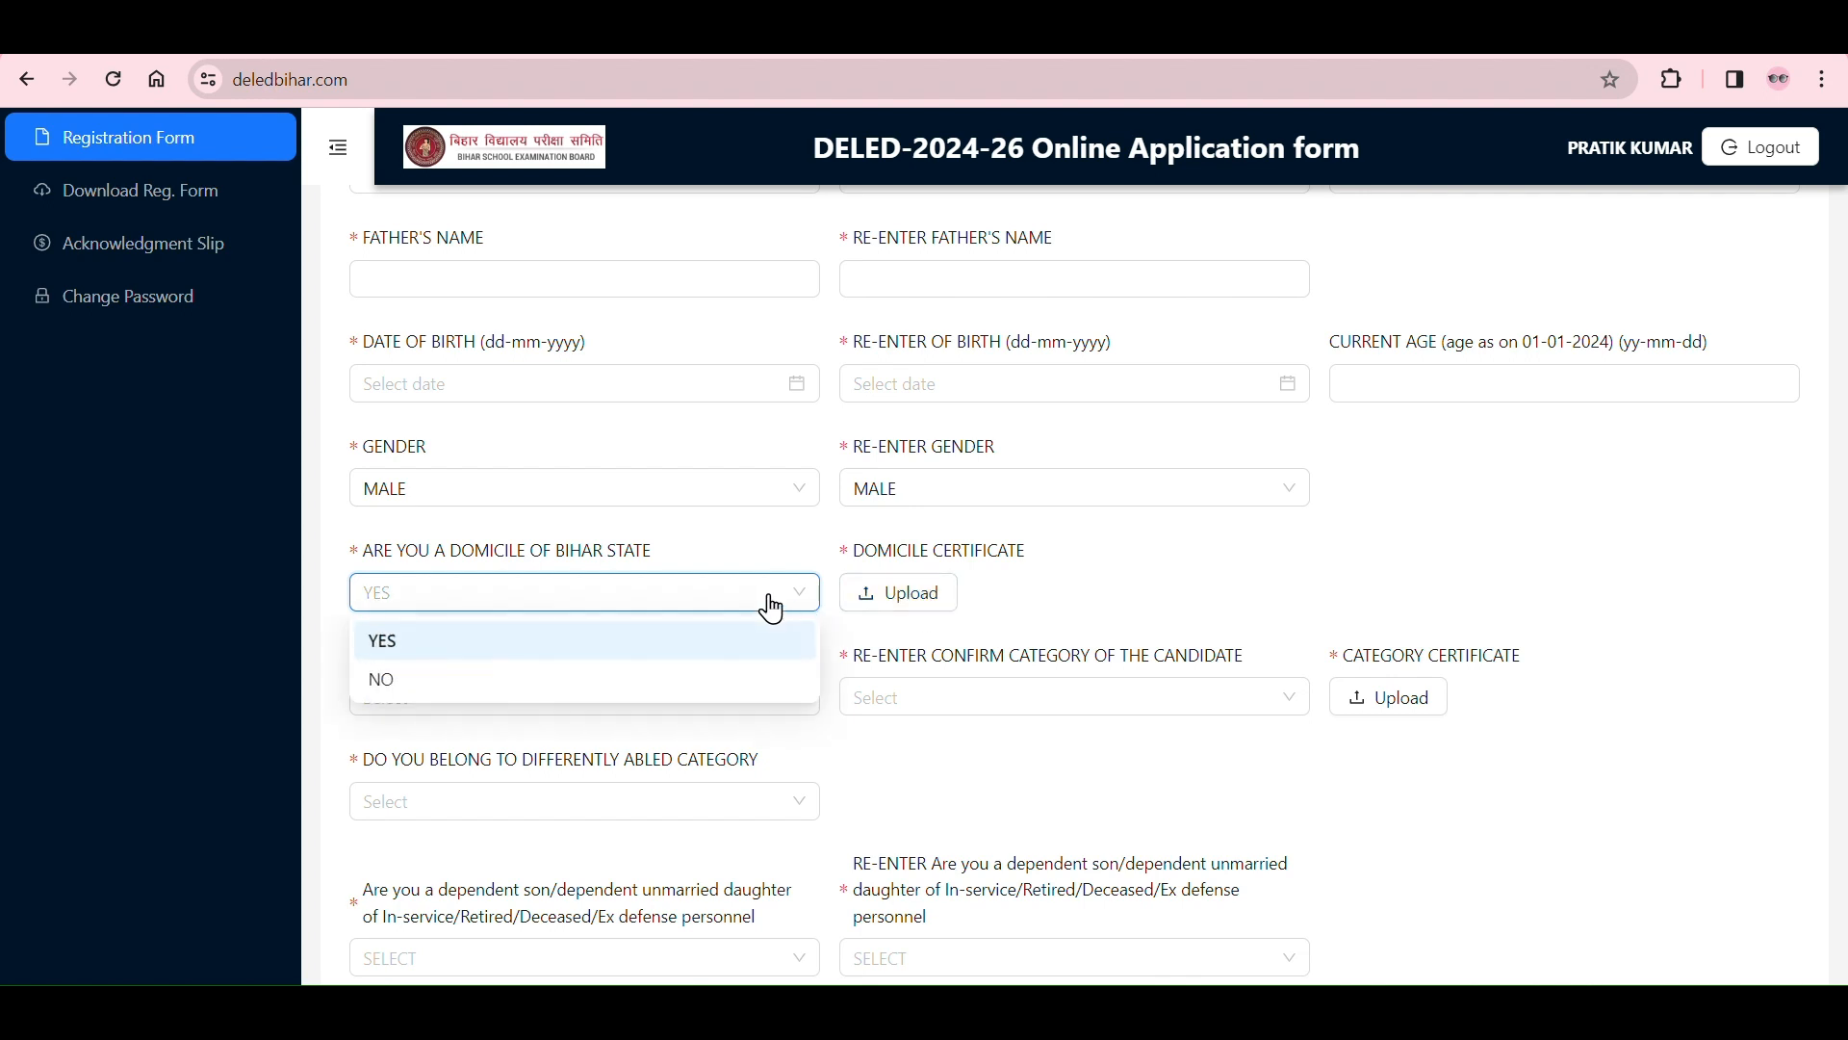
click(693, 680)
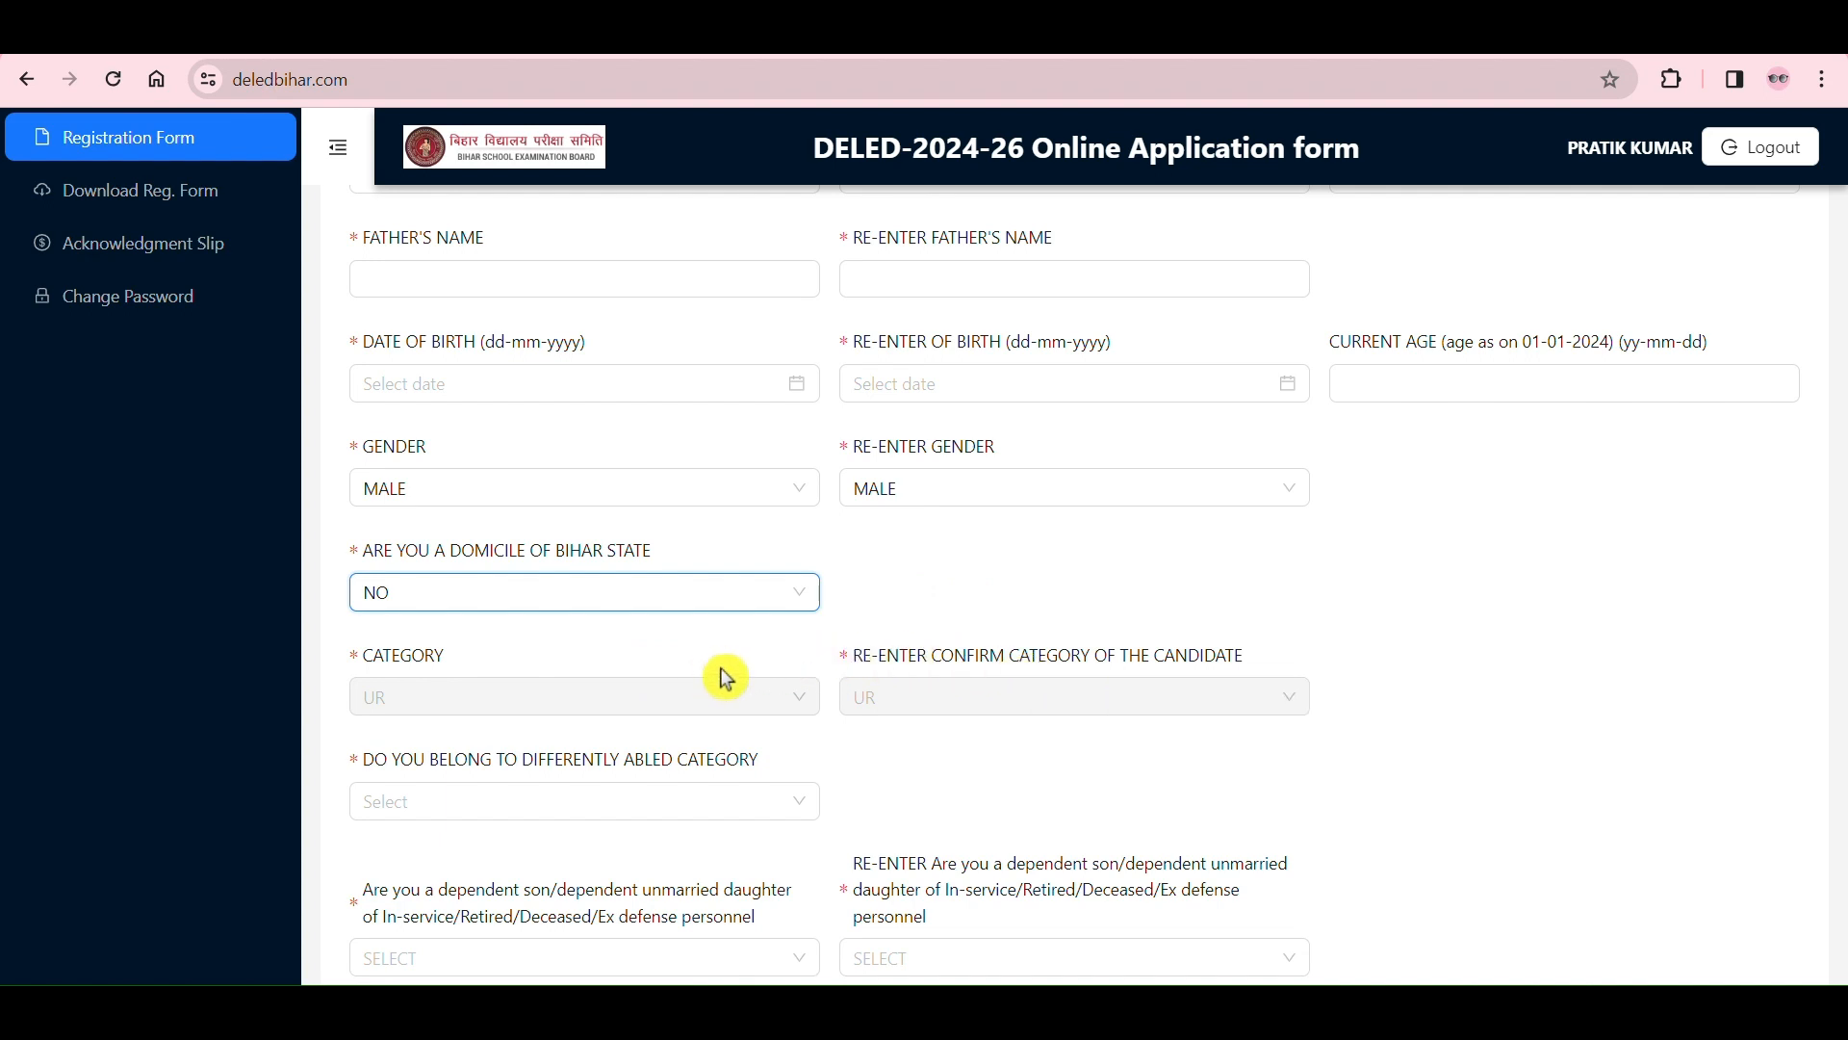
click(798, 804)
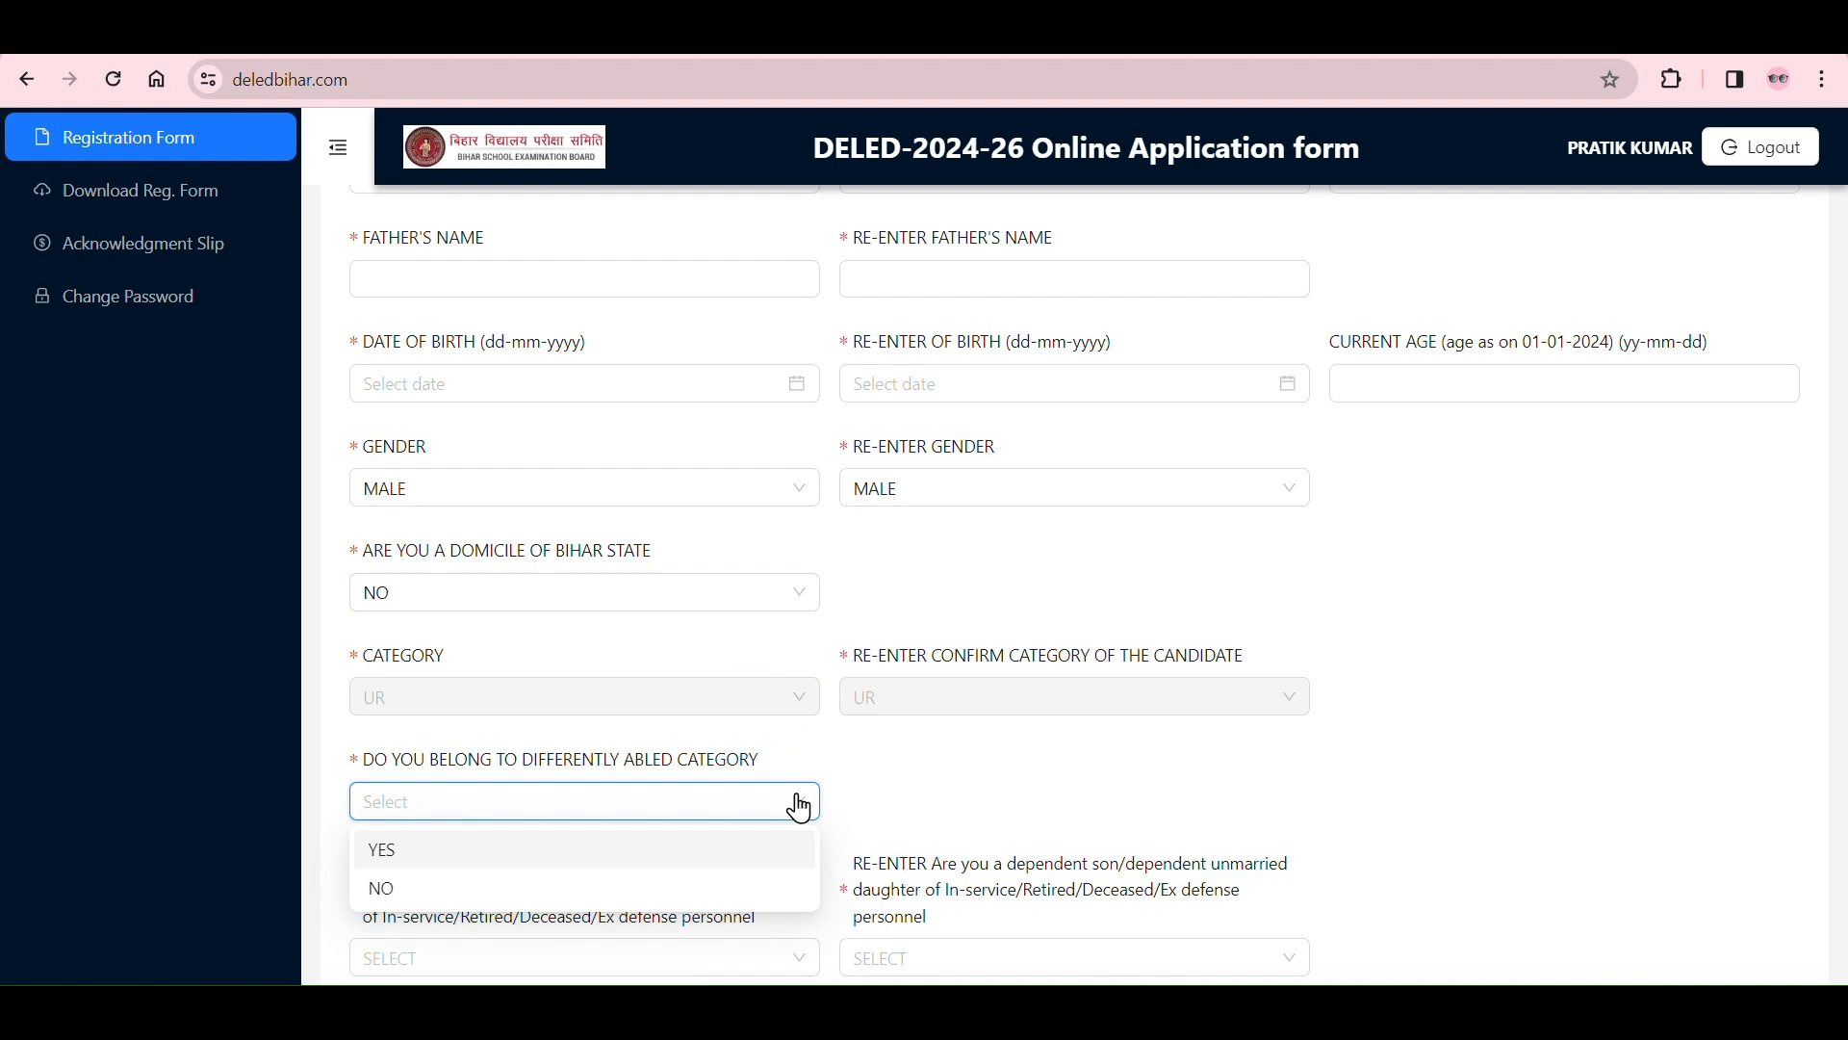
click(798, 805)
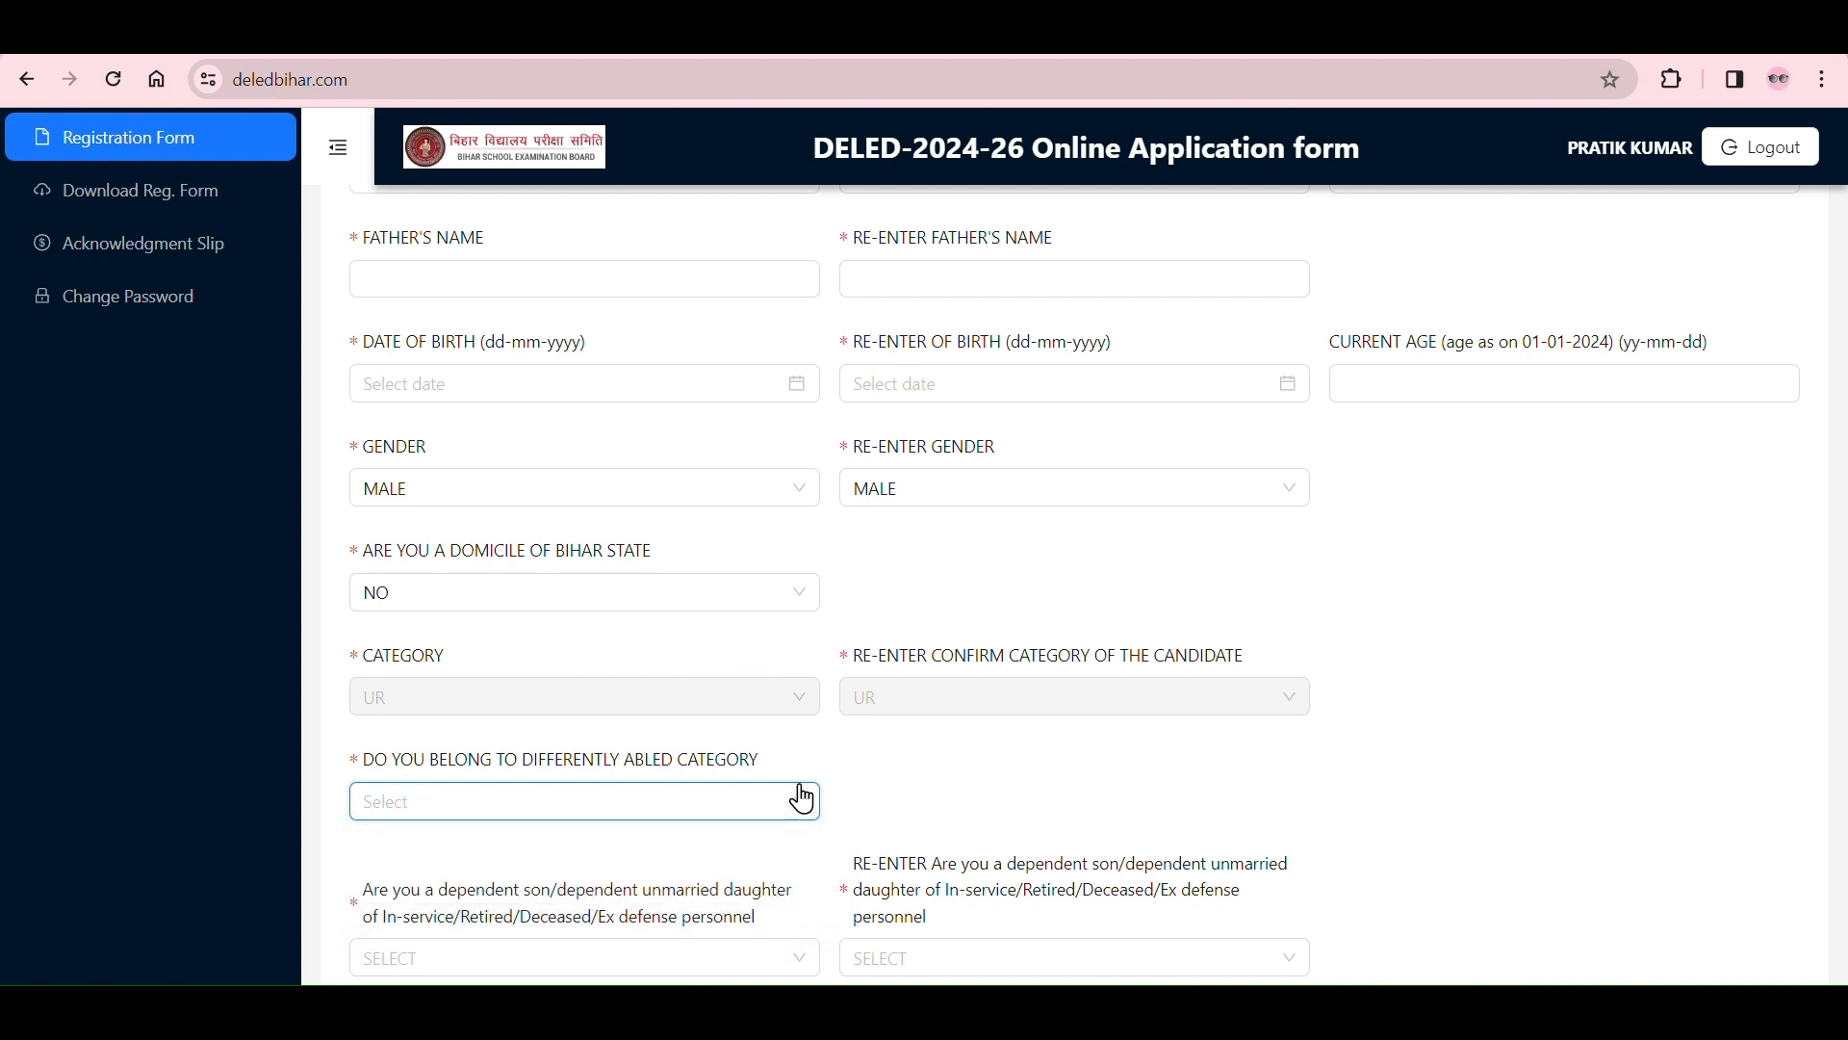
click(760, 606)
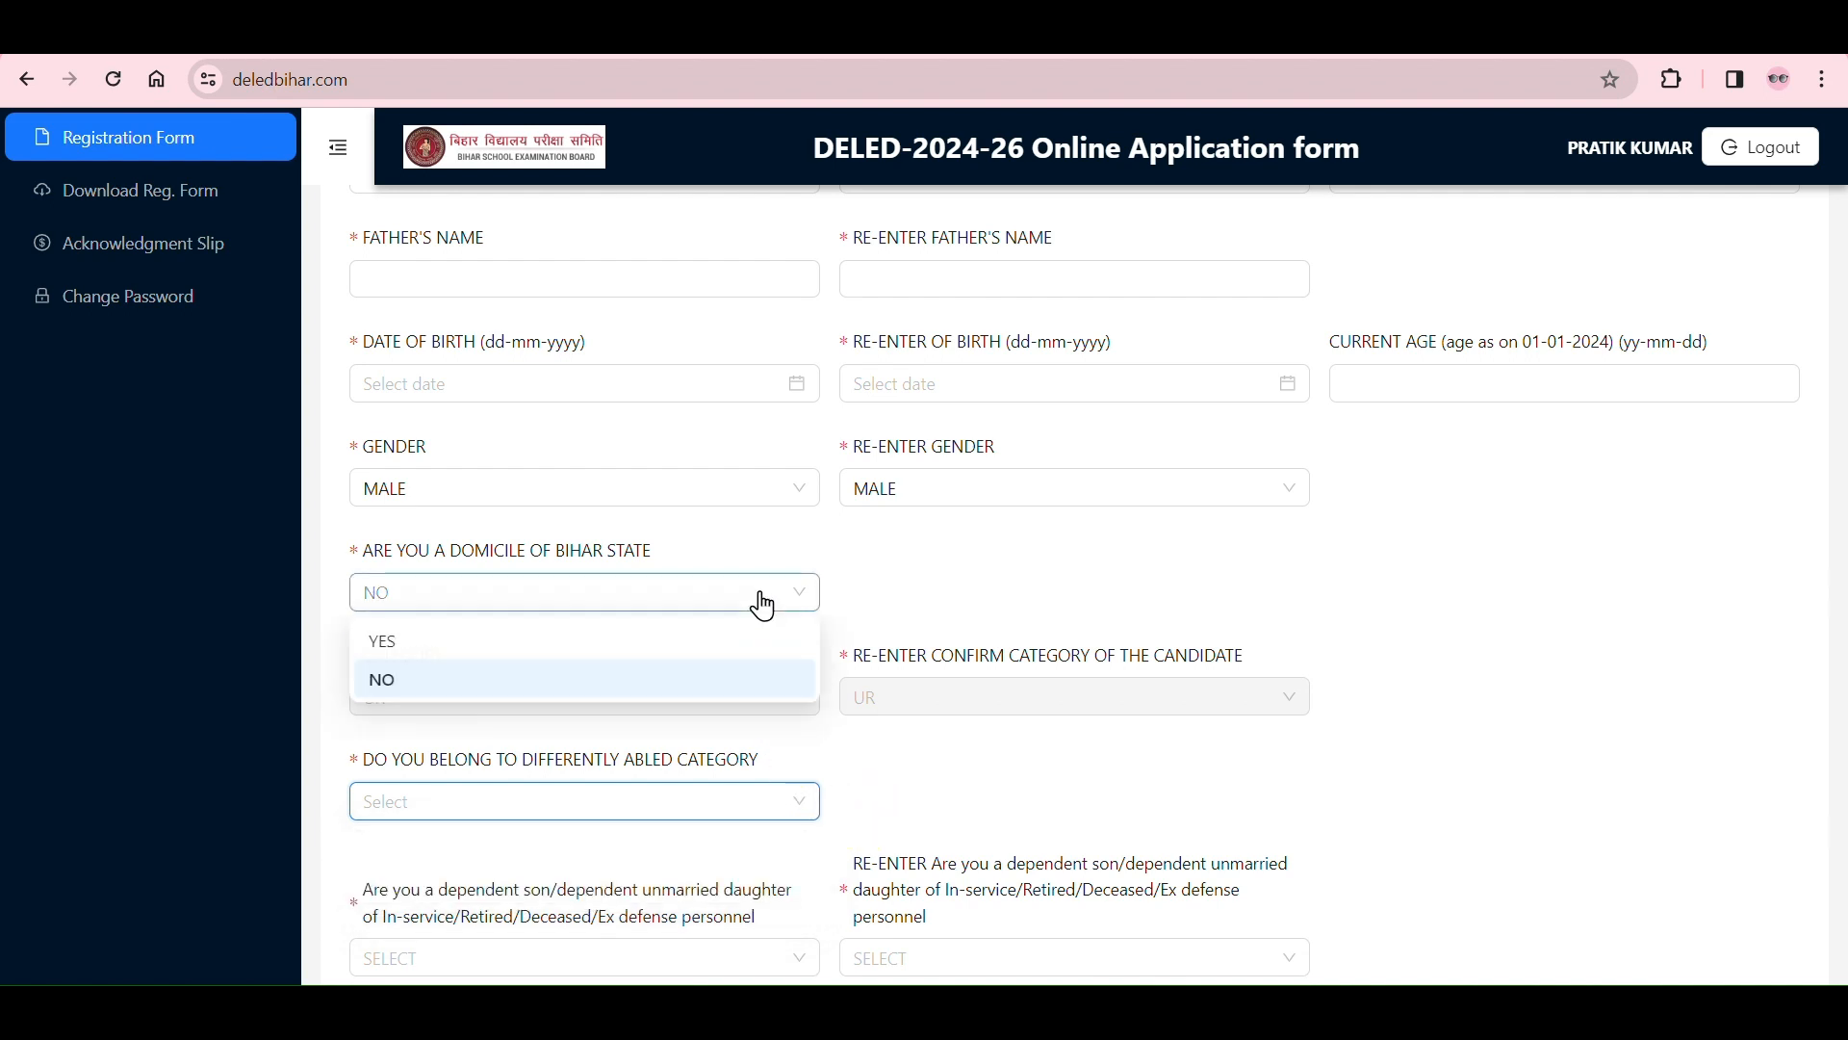
click(668, 643)
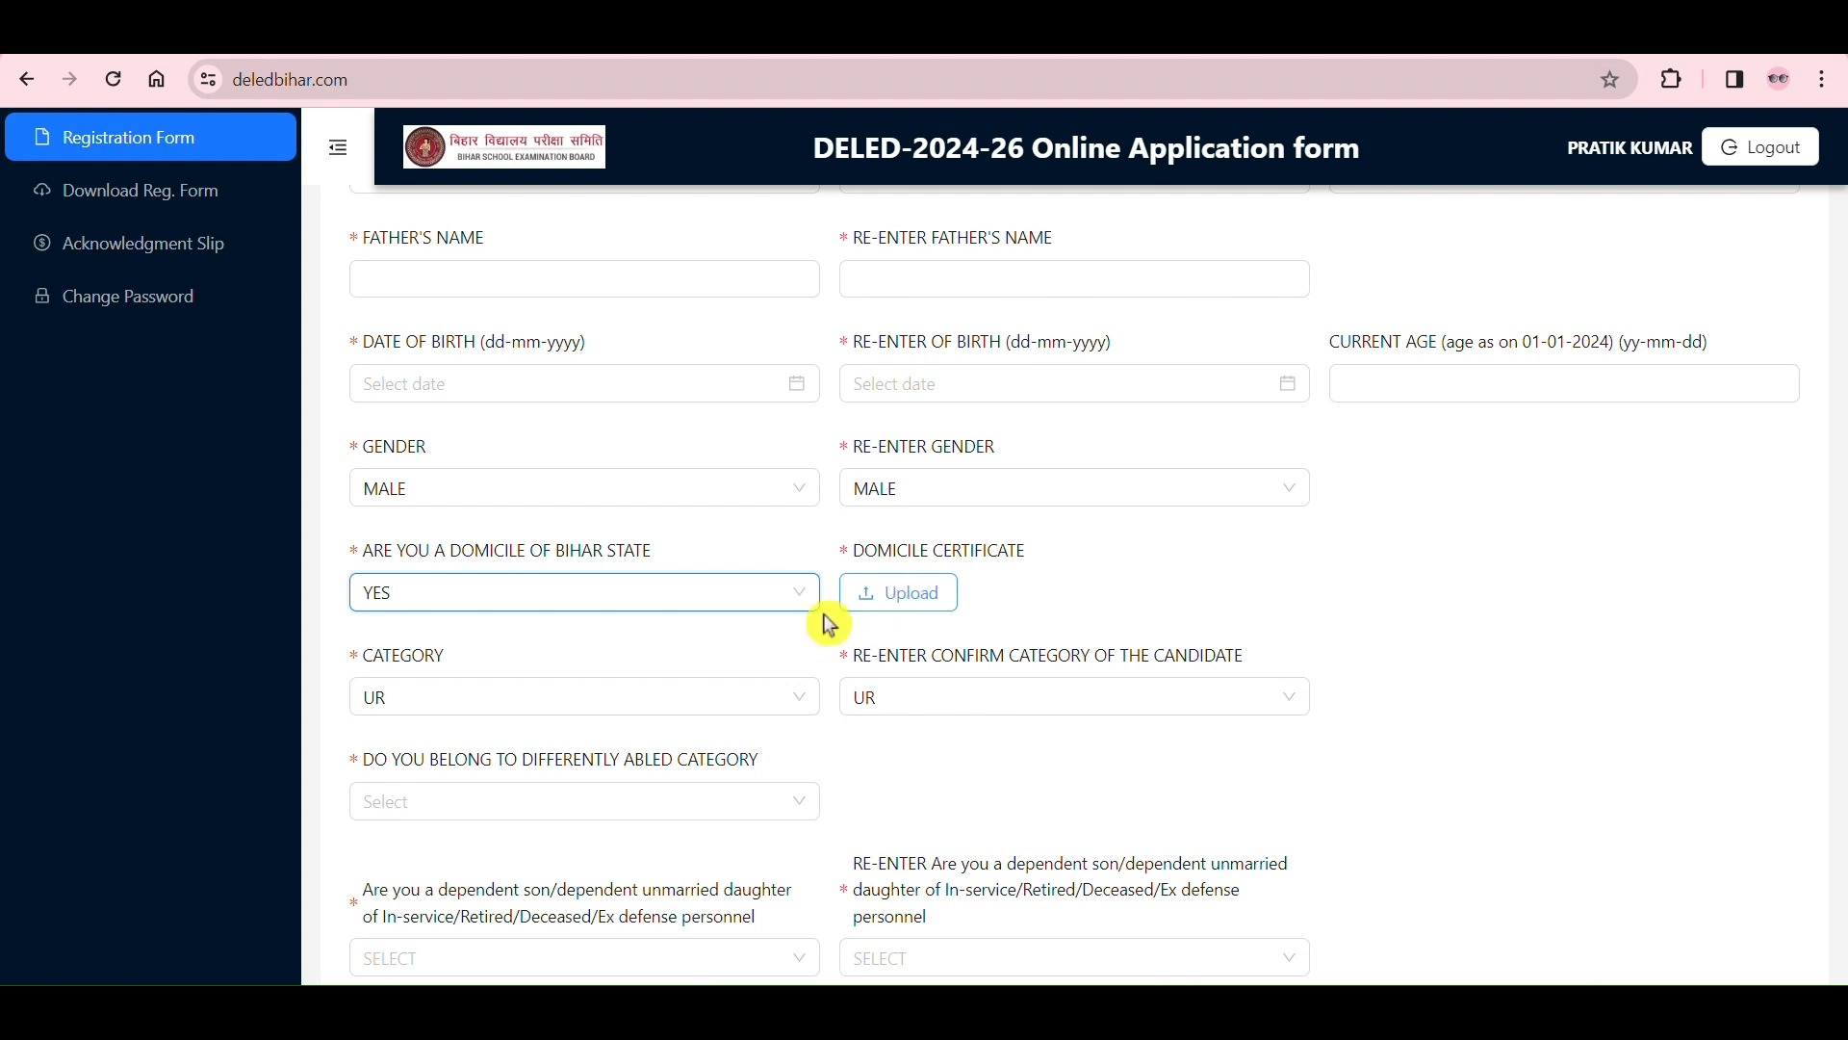
Step: Set the candidate's category and its re-entry field to EBC
click(804, 695)
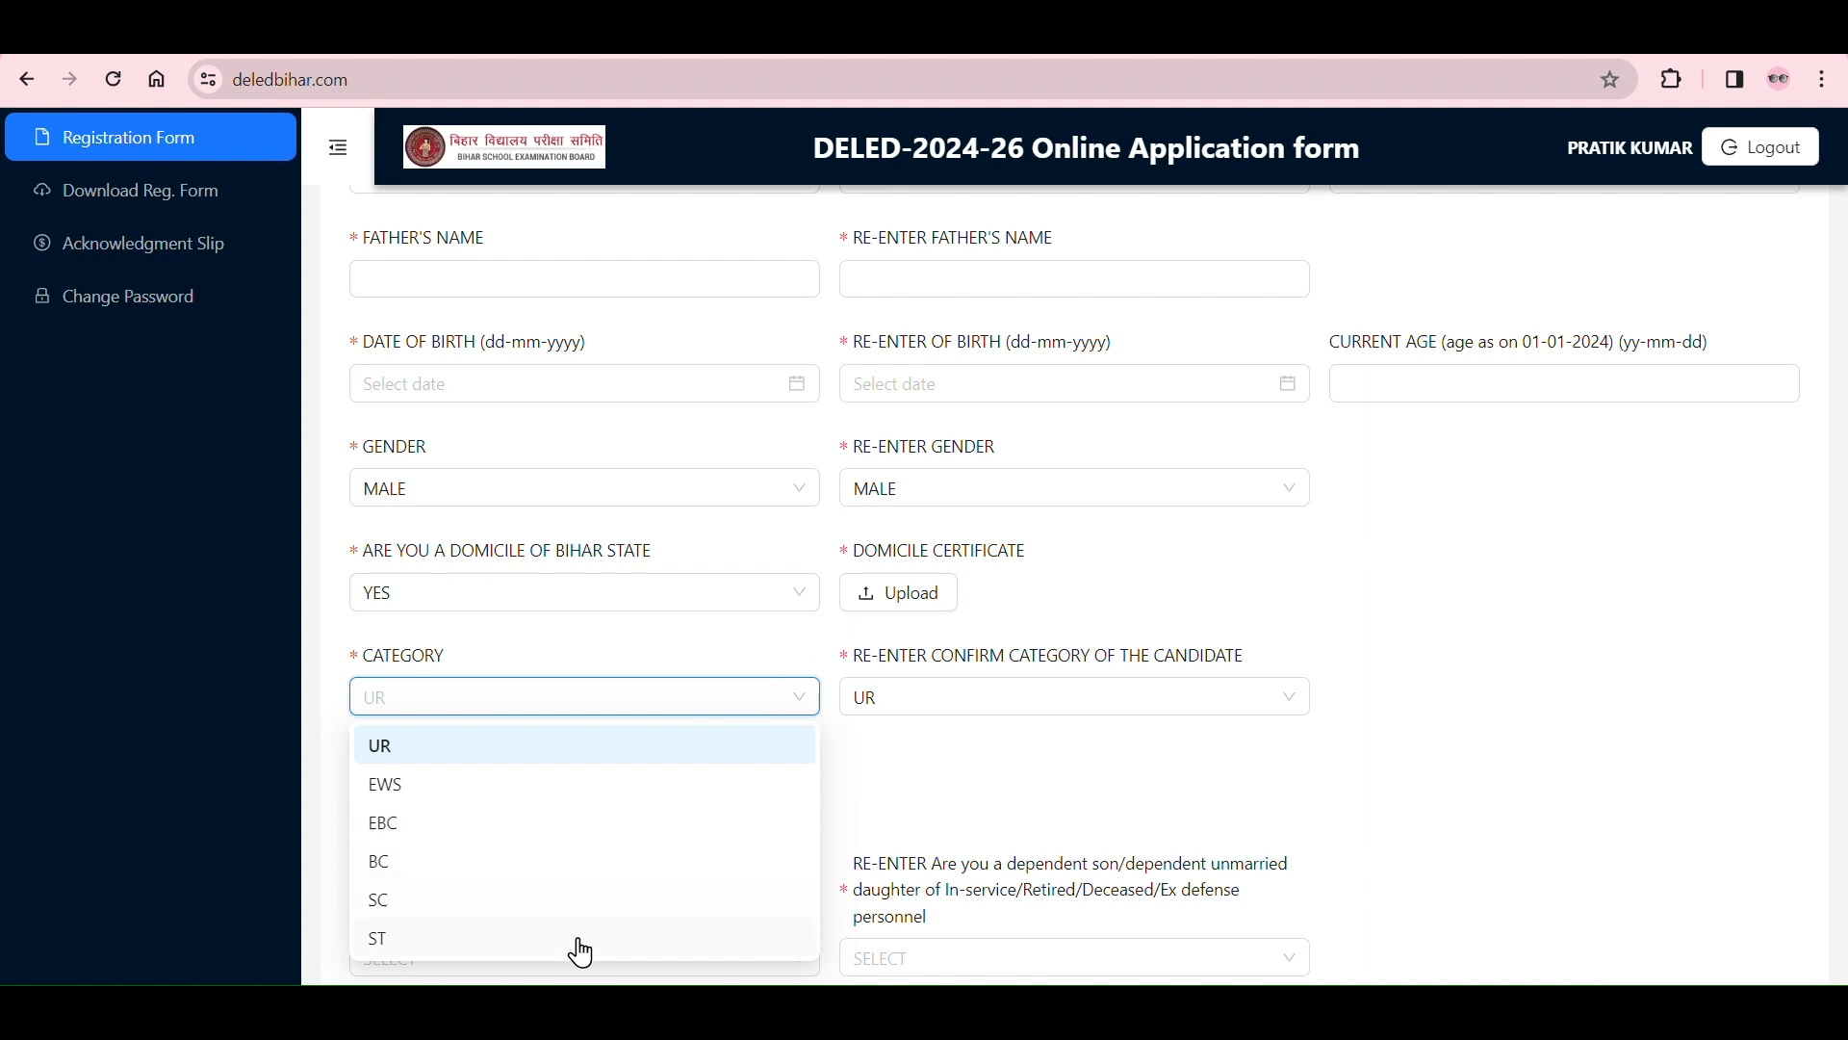
click(568, 824)
click(941, 717)
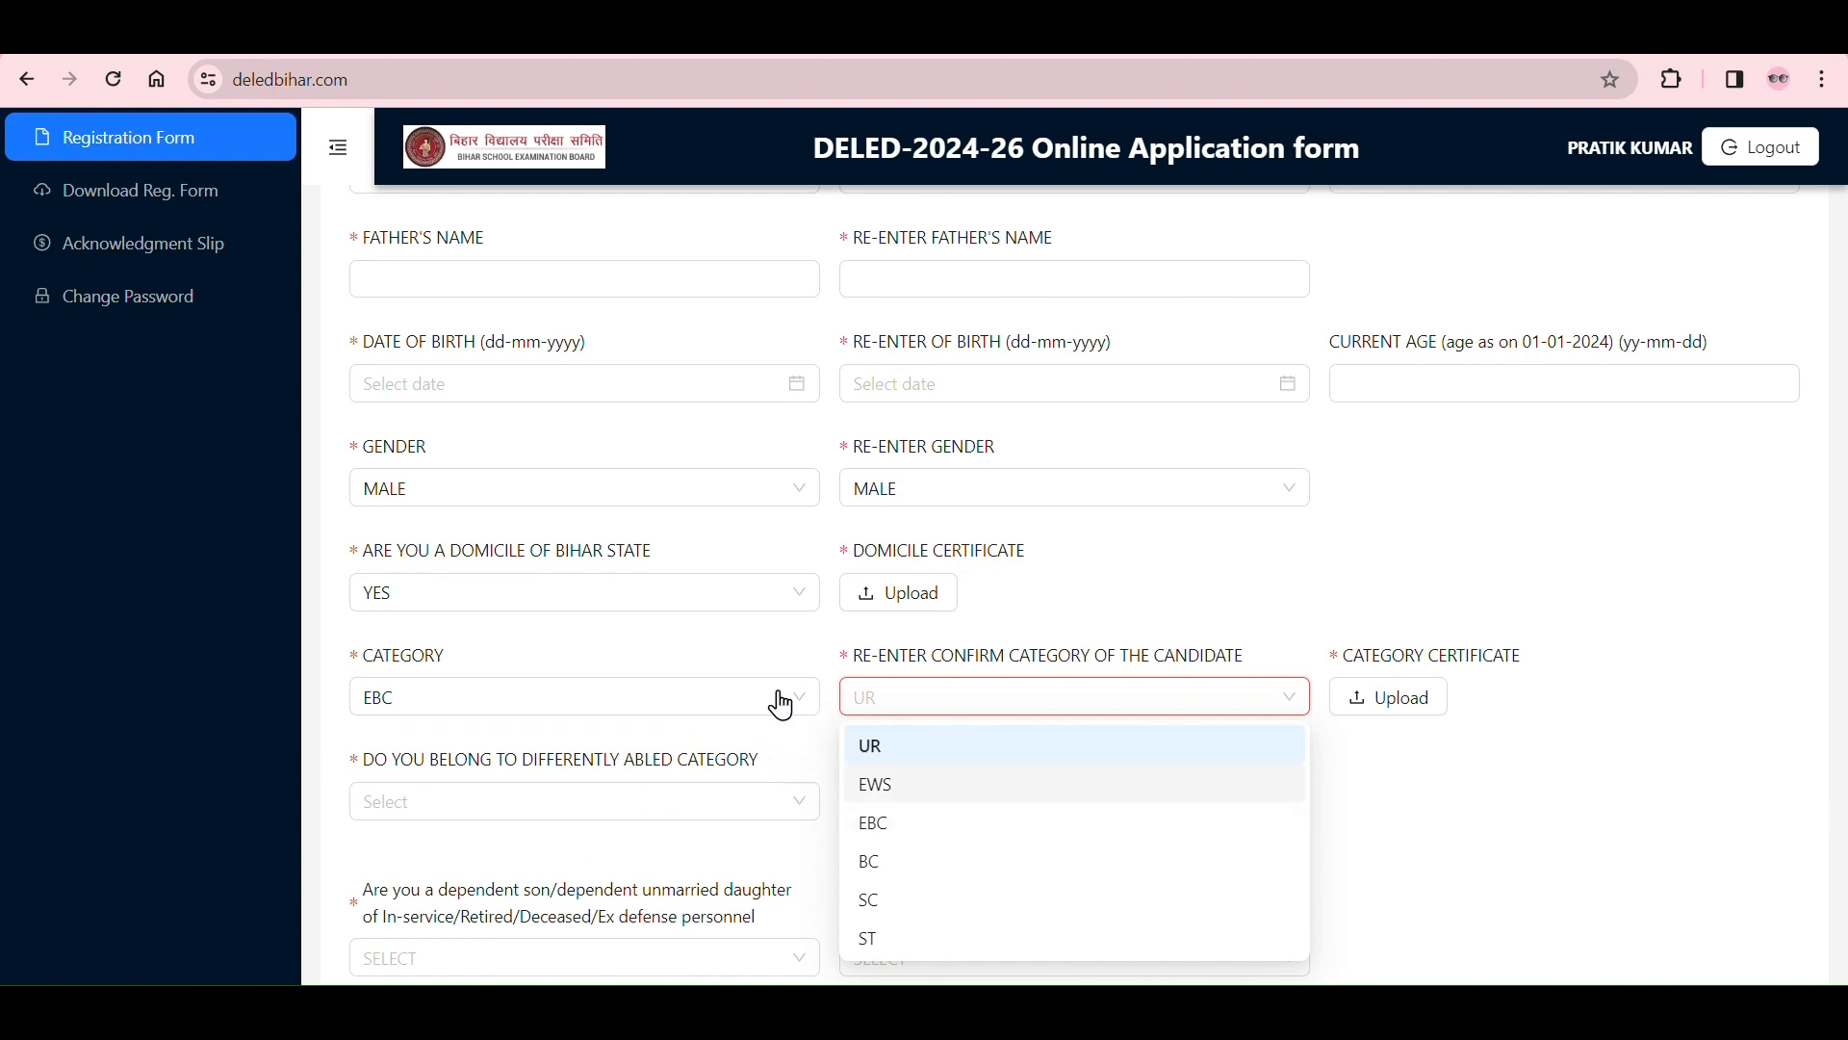
click(905, 824)
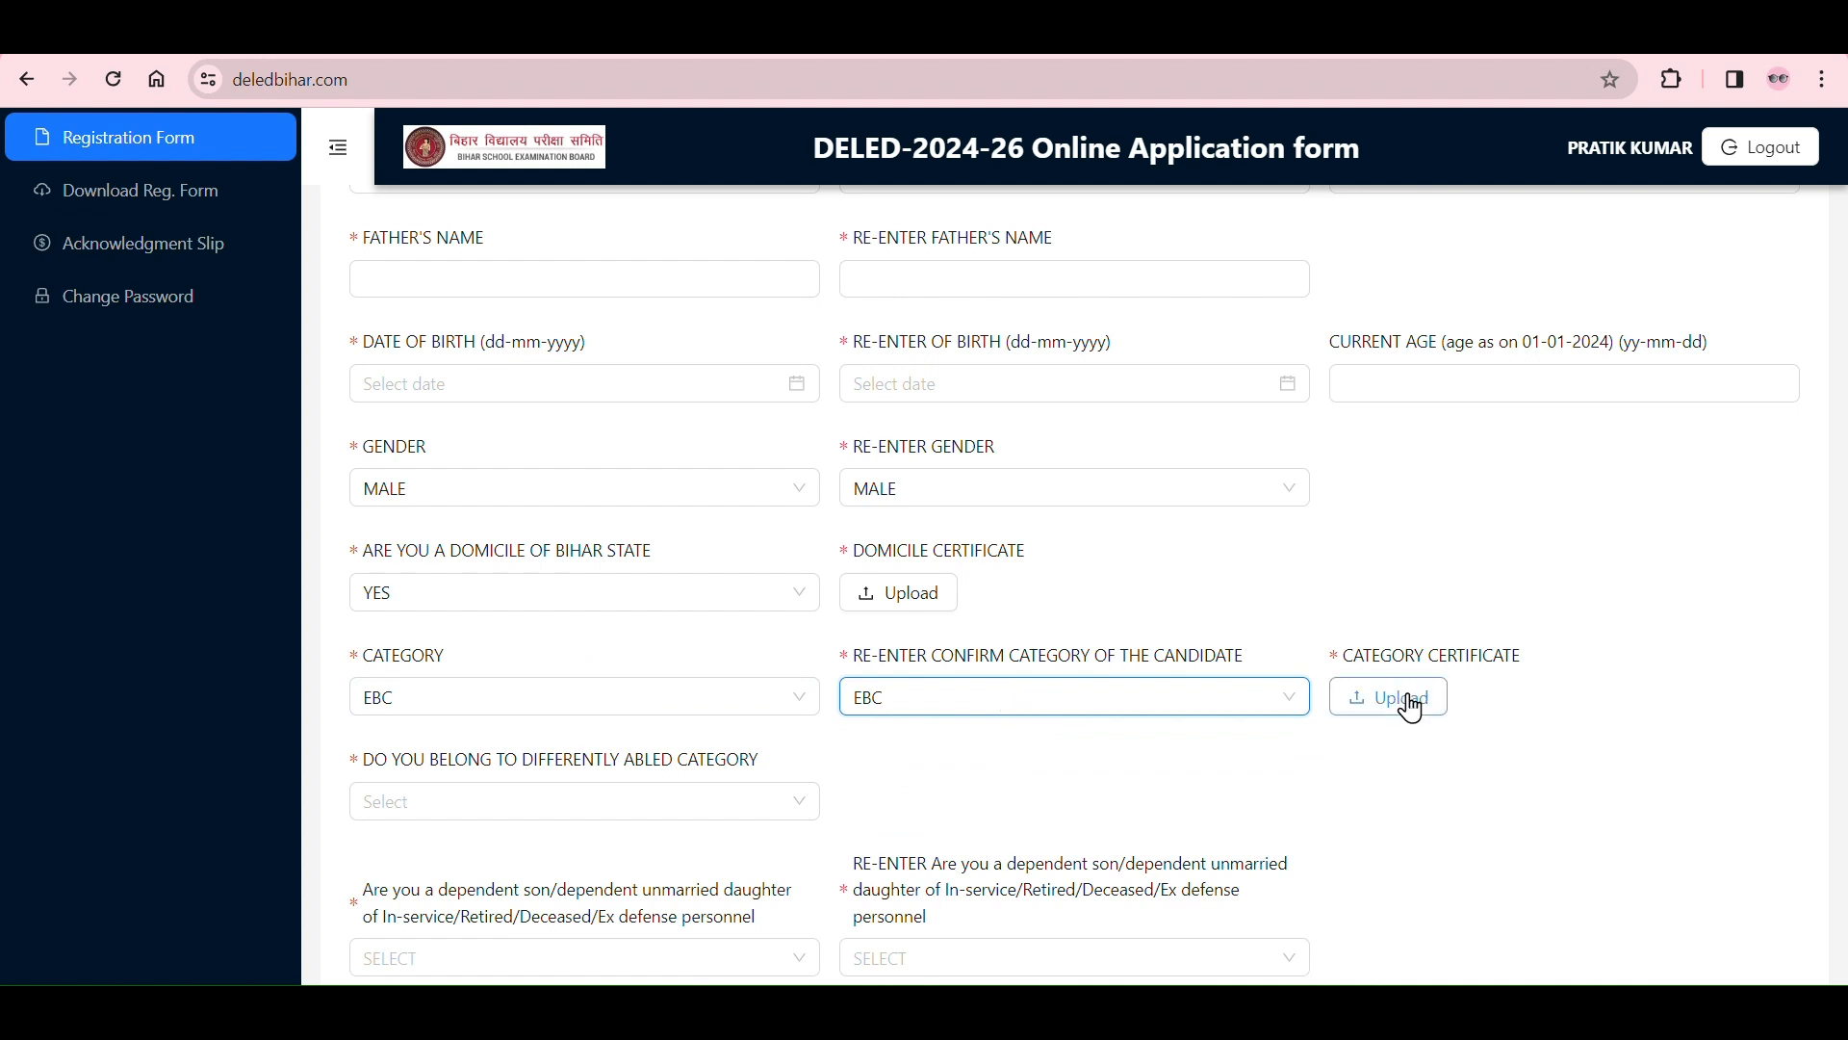
Step: Change the candidate's category and its re-entry field to EWS
click(755, 703)
click(587, 785)
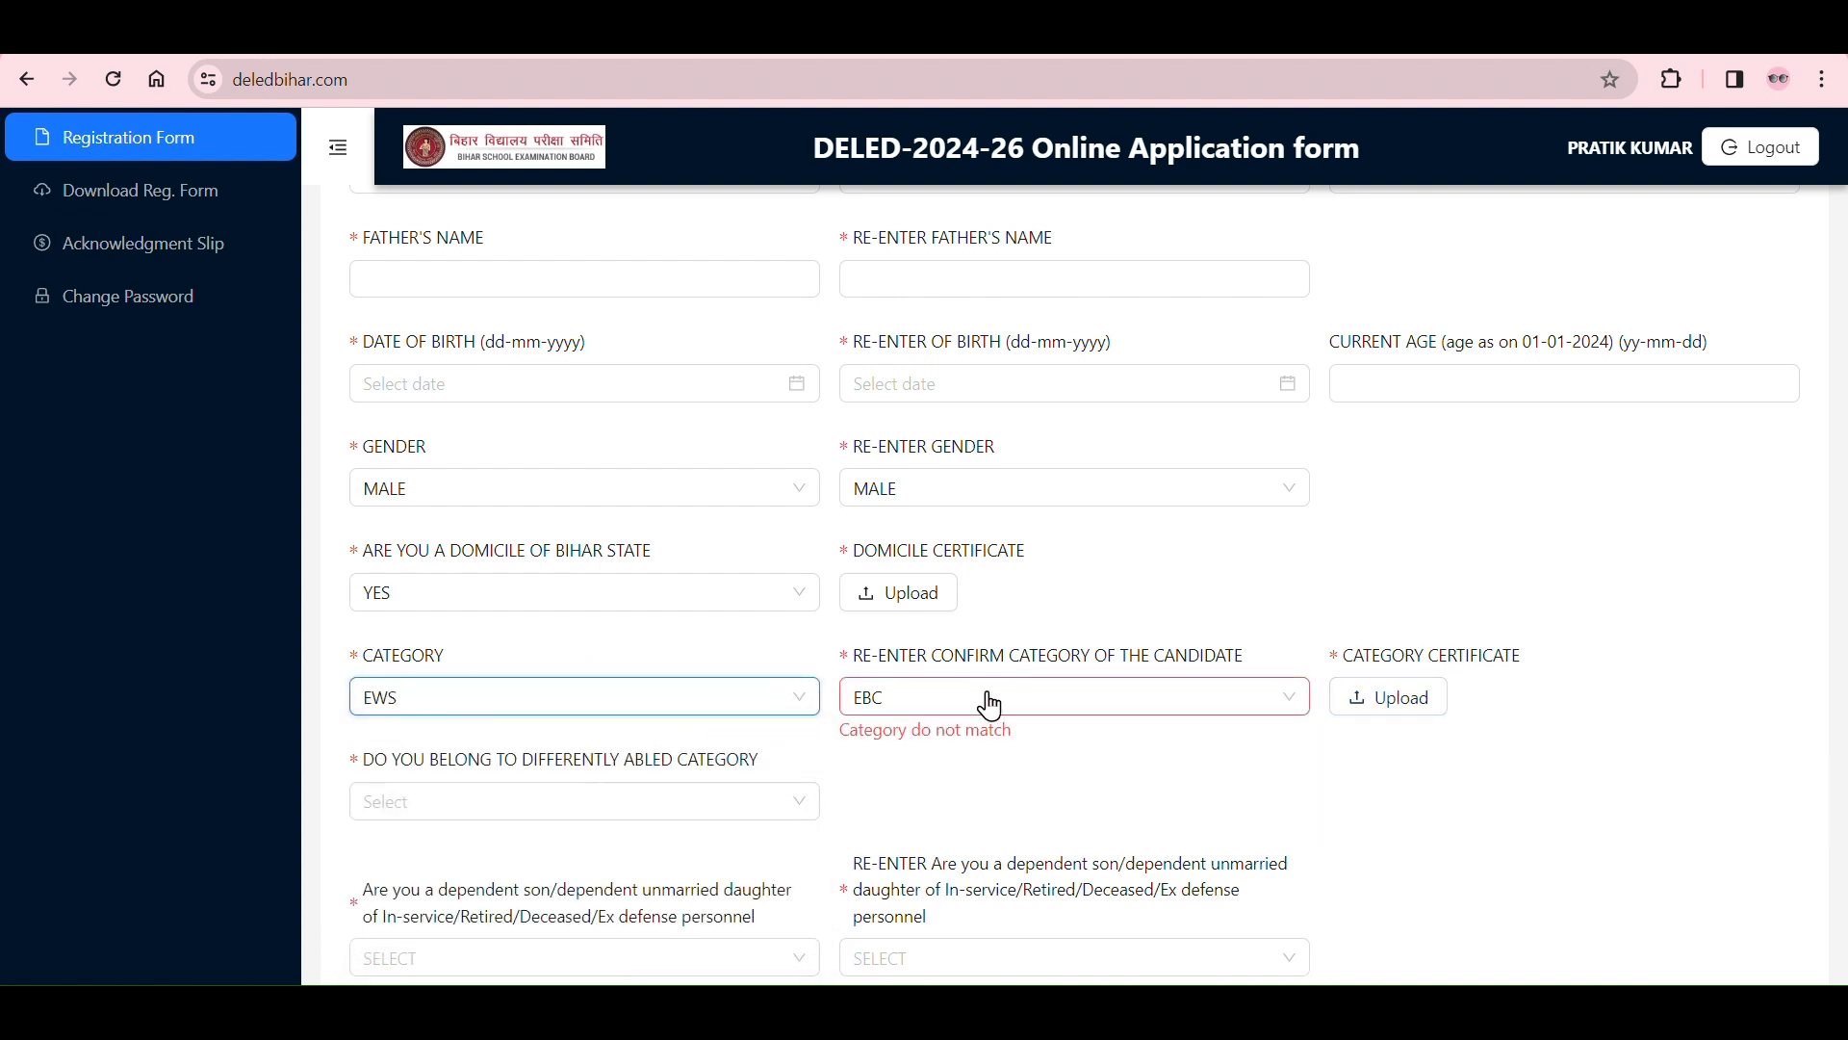
click(1019, 700)
click(957, 785)
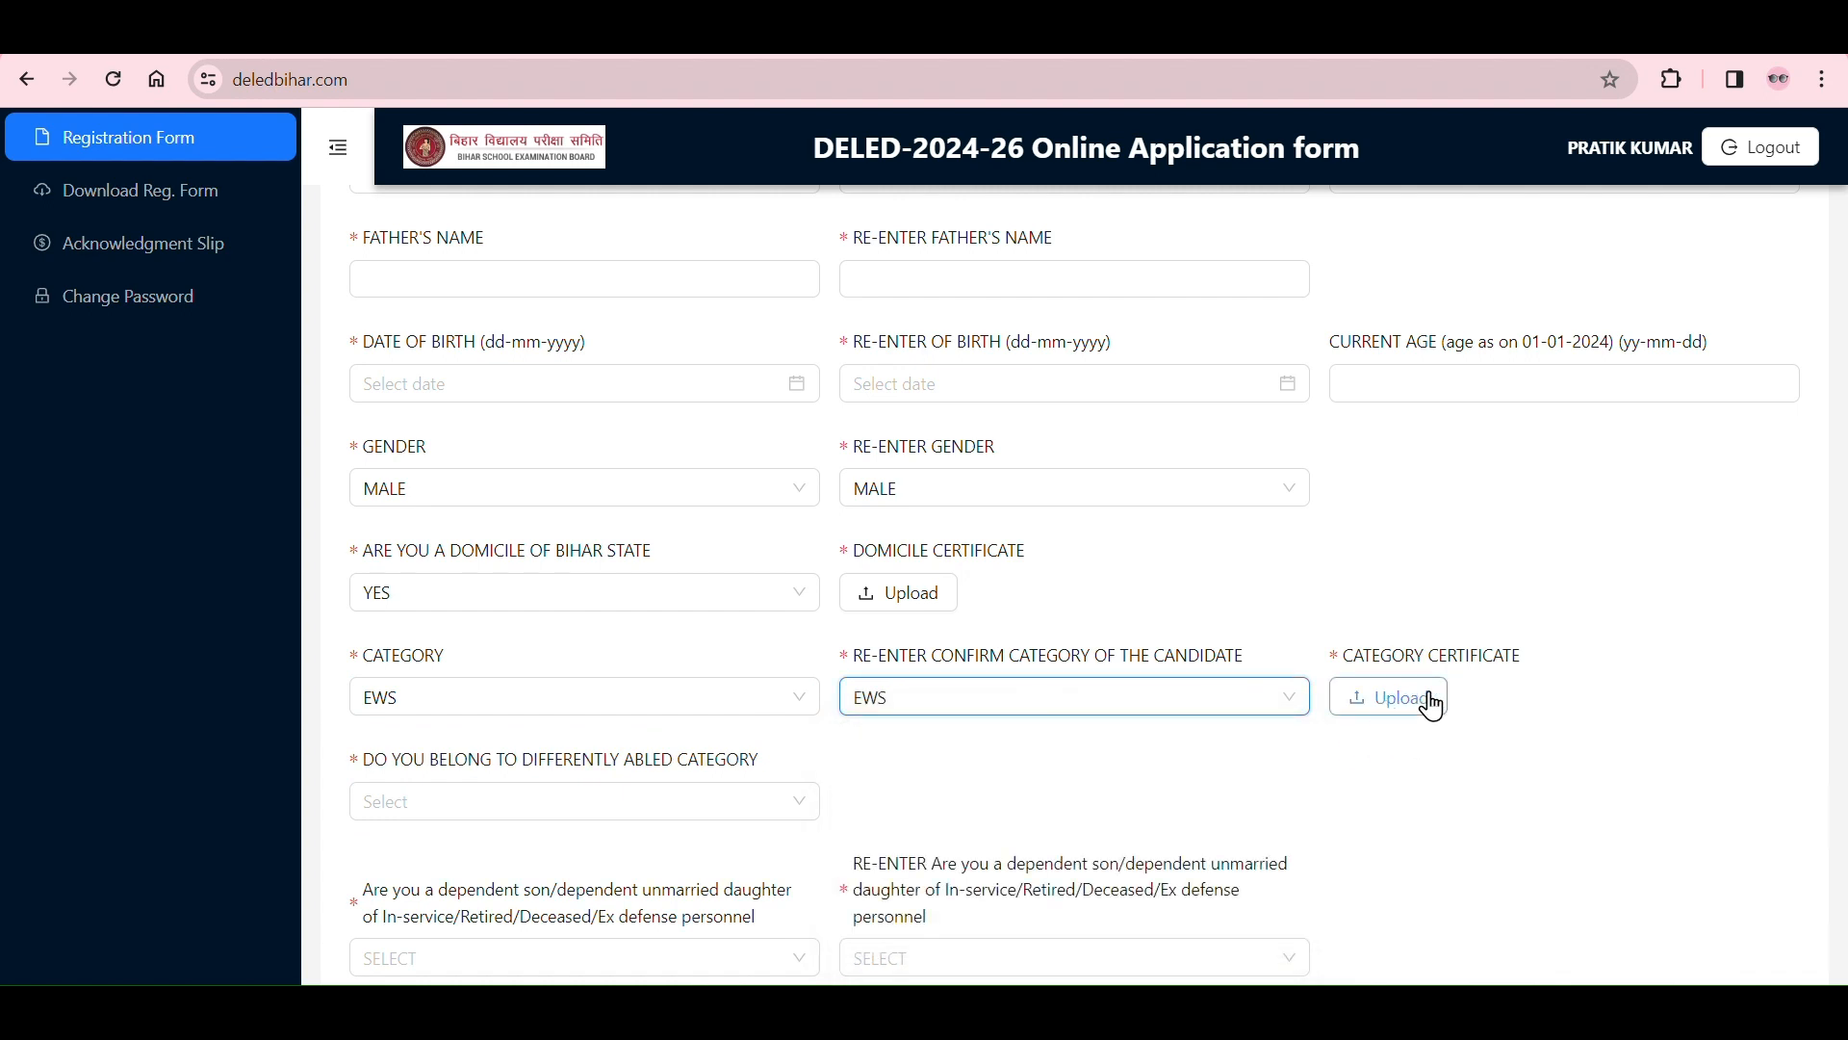
Step: Change the candidate's category and its re-entry field to UR
click(792, 713)
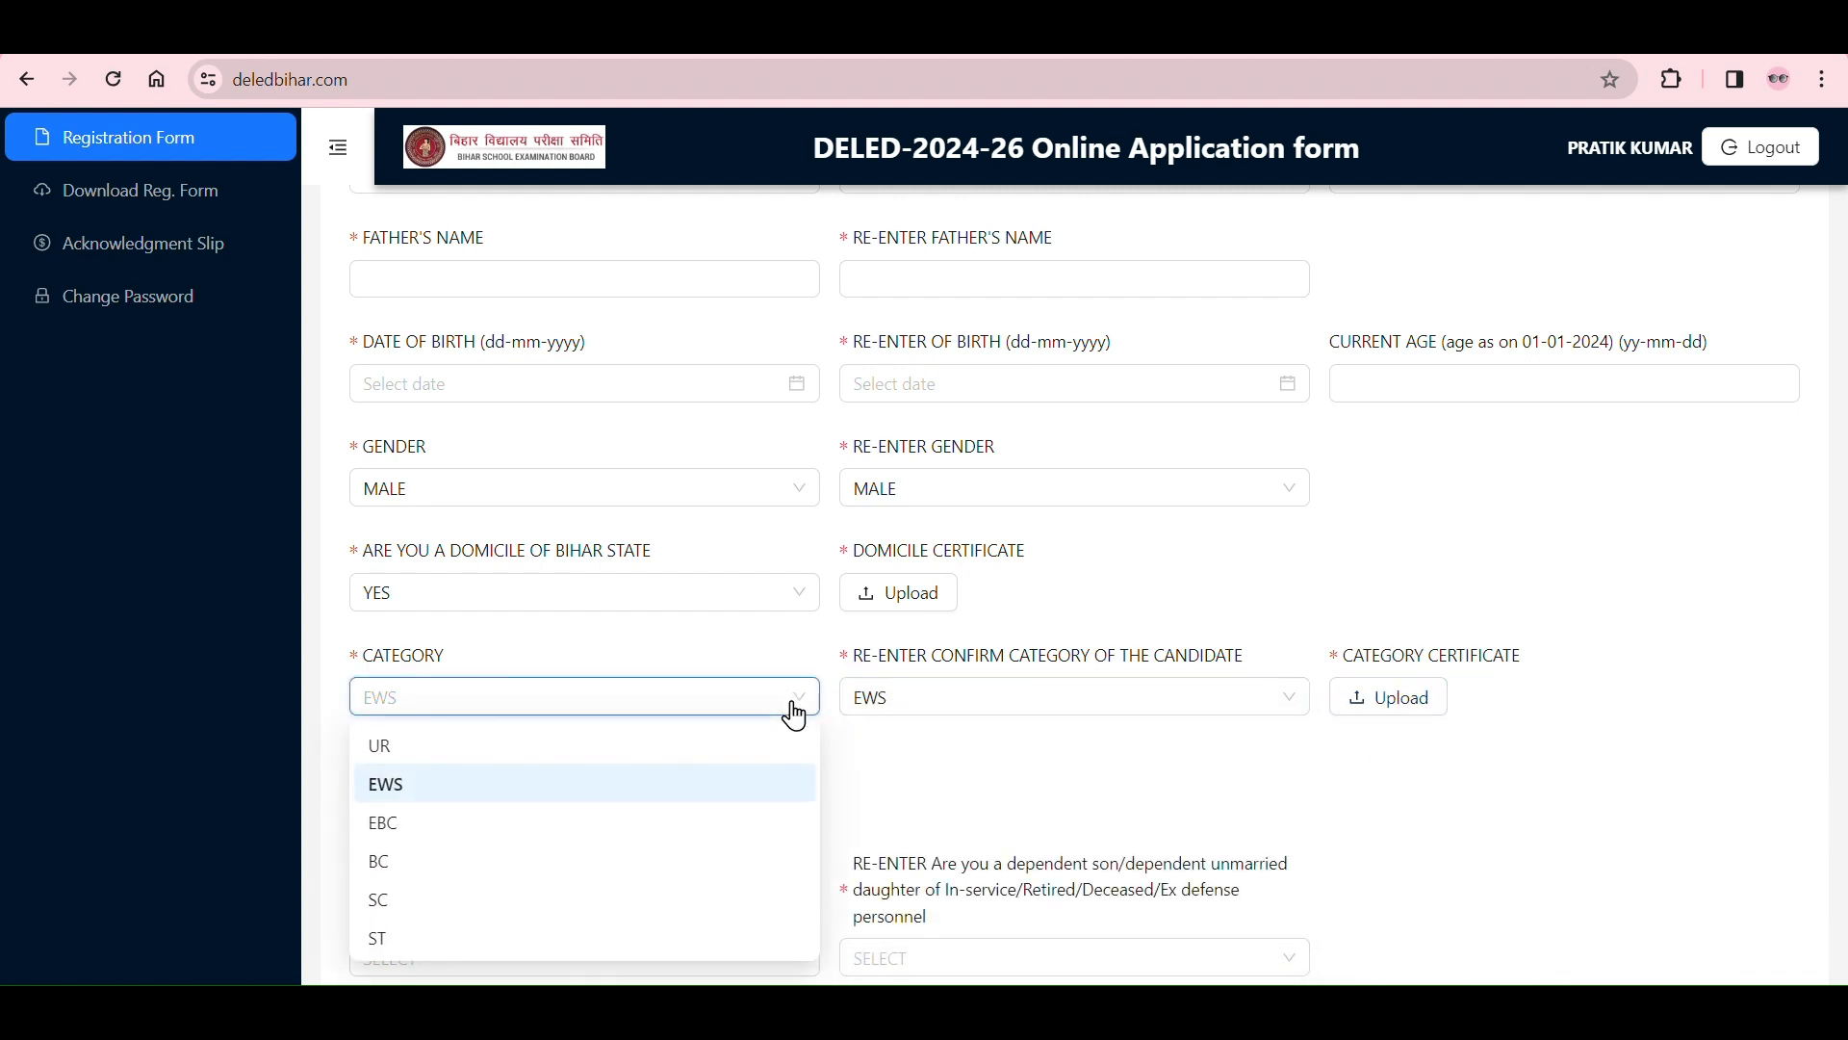
click(701, 745)
click(1011, 702)
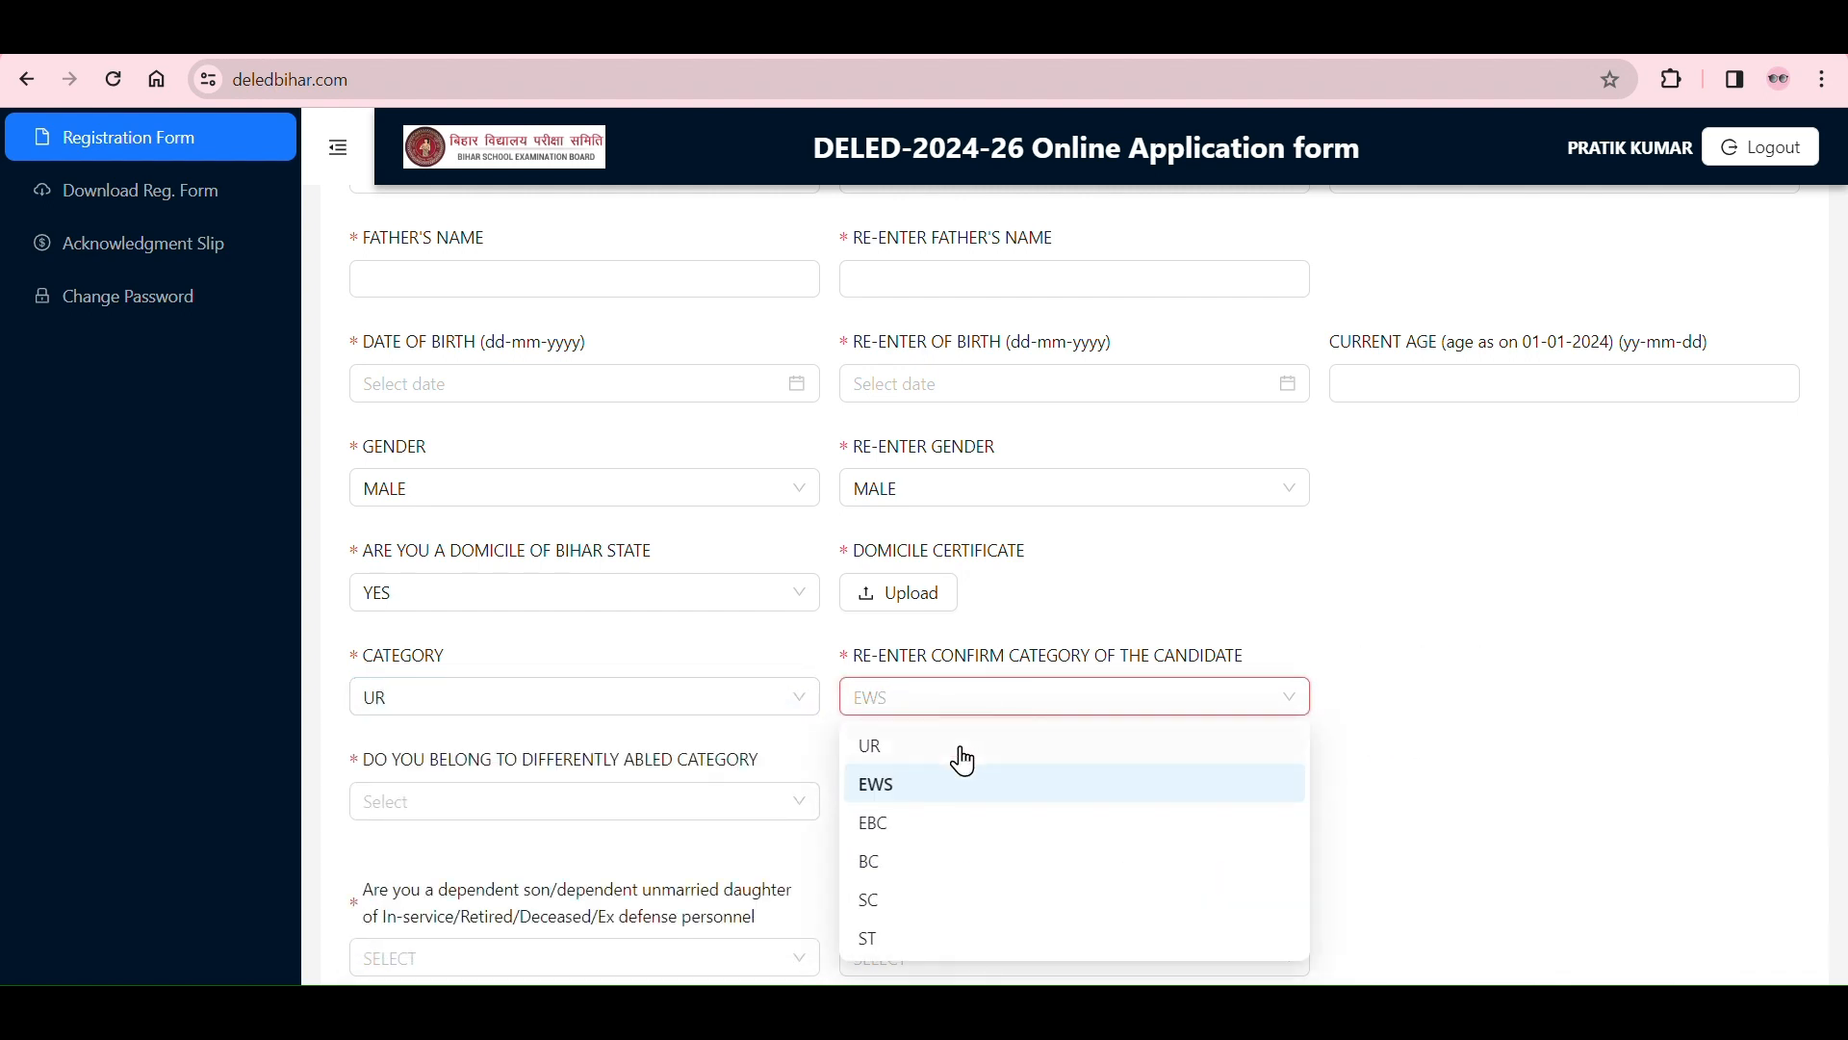
click(957, 757)
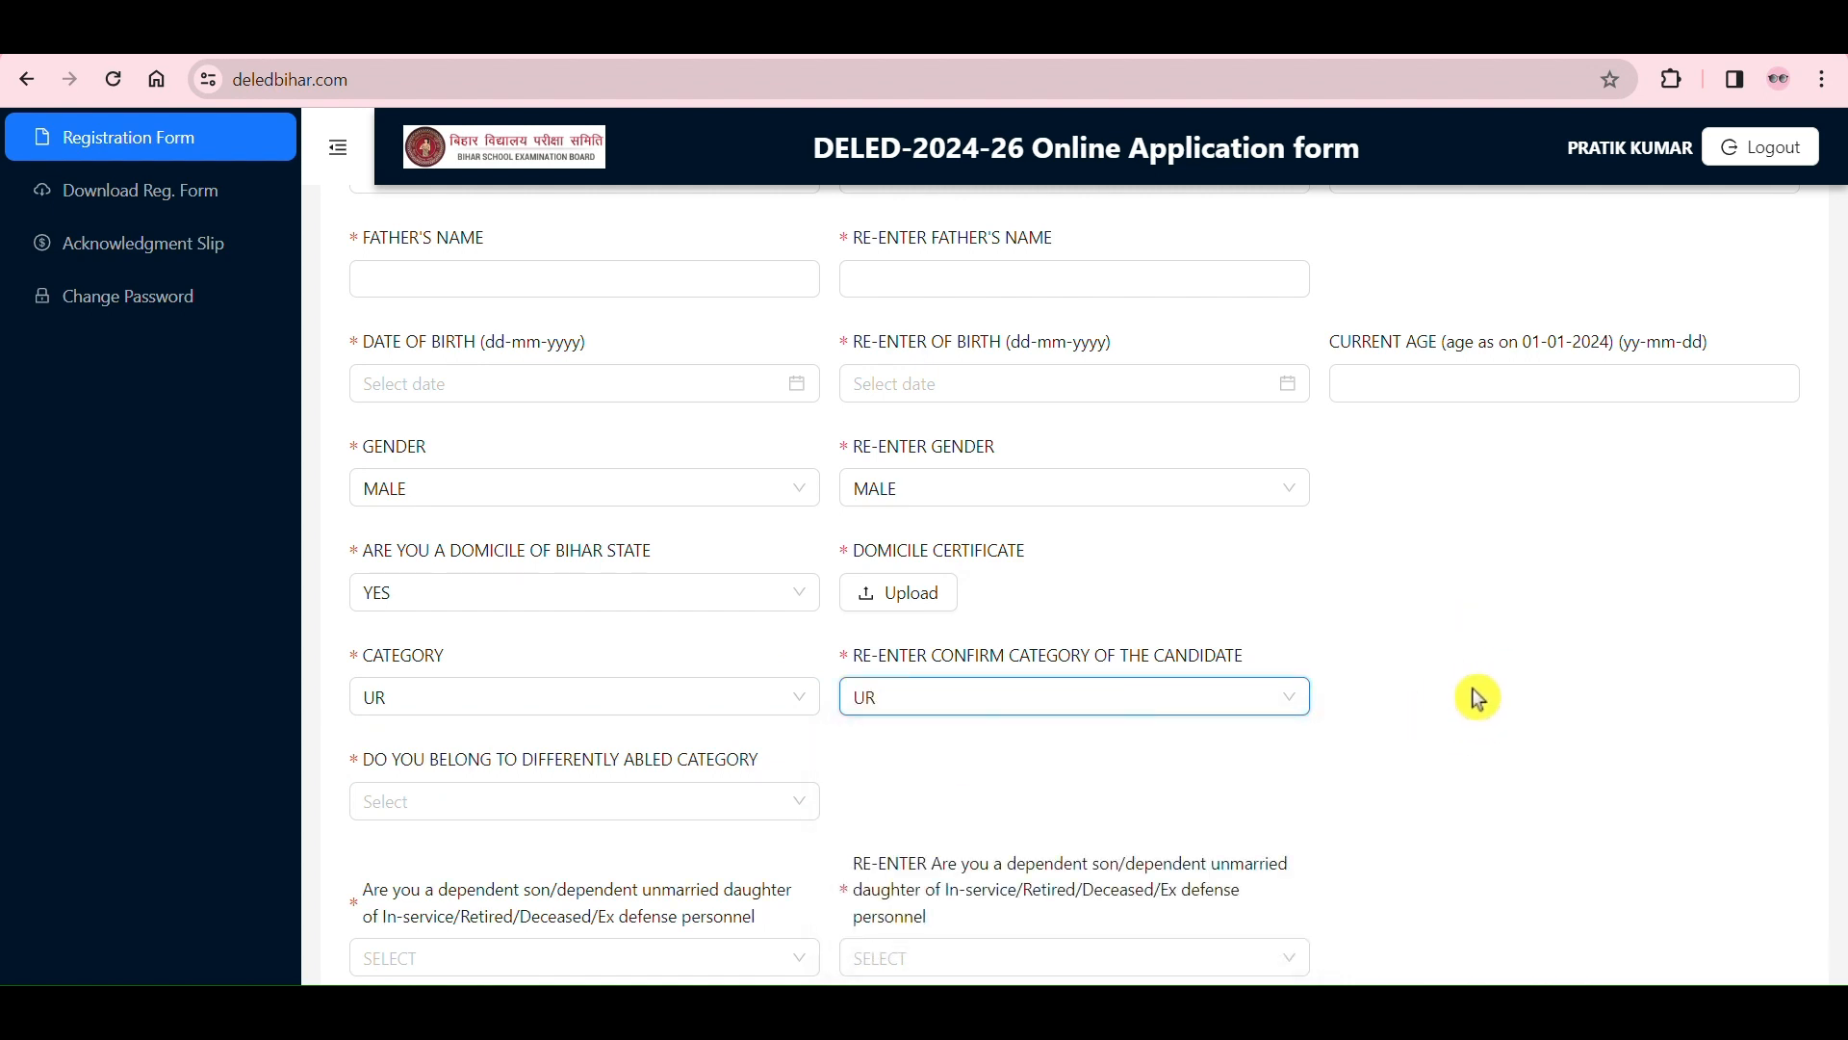
Step: Change both the category and the re-entered category from the unreserved option to EBC
click(782, 706)
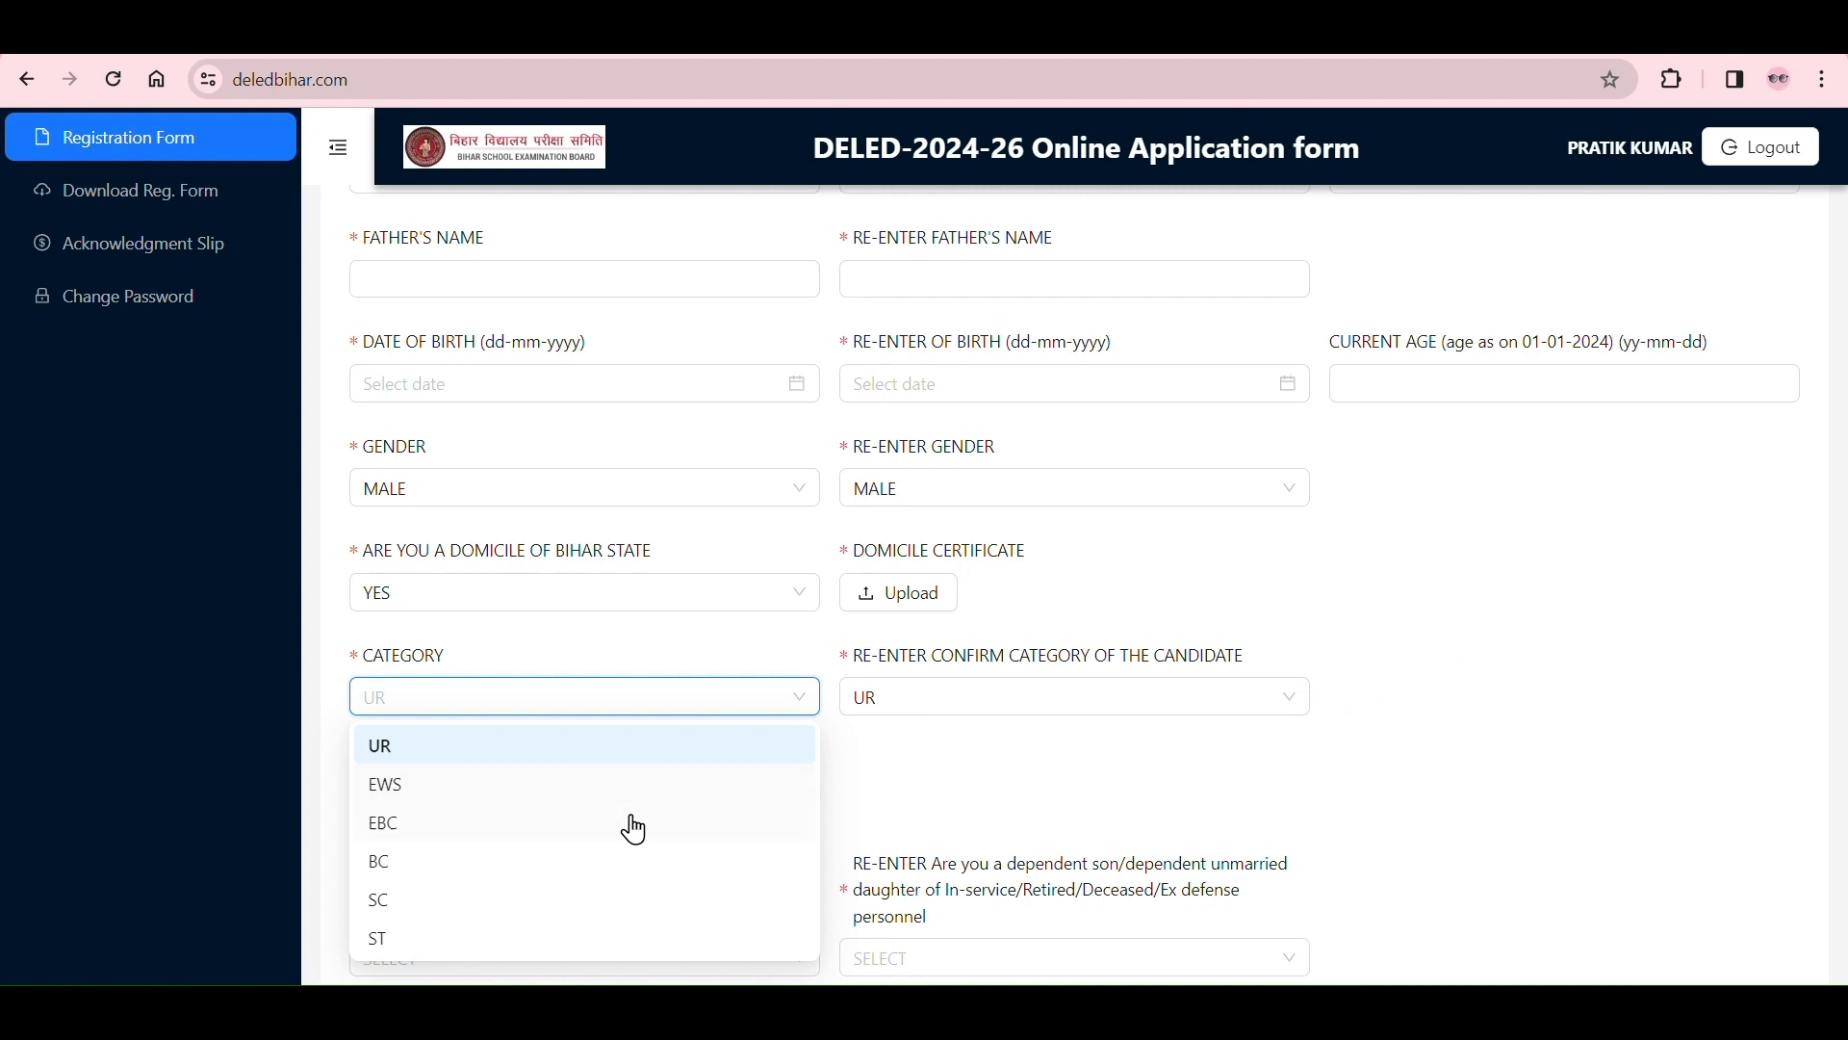
click(634, 827)
click(1015, 697)
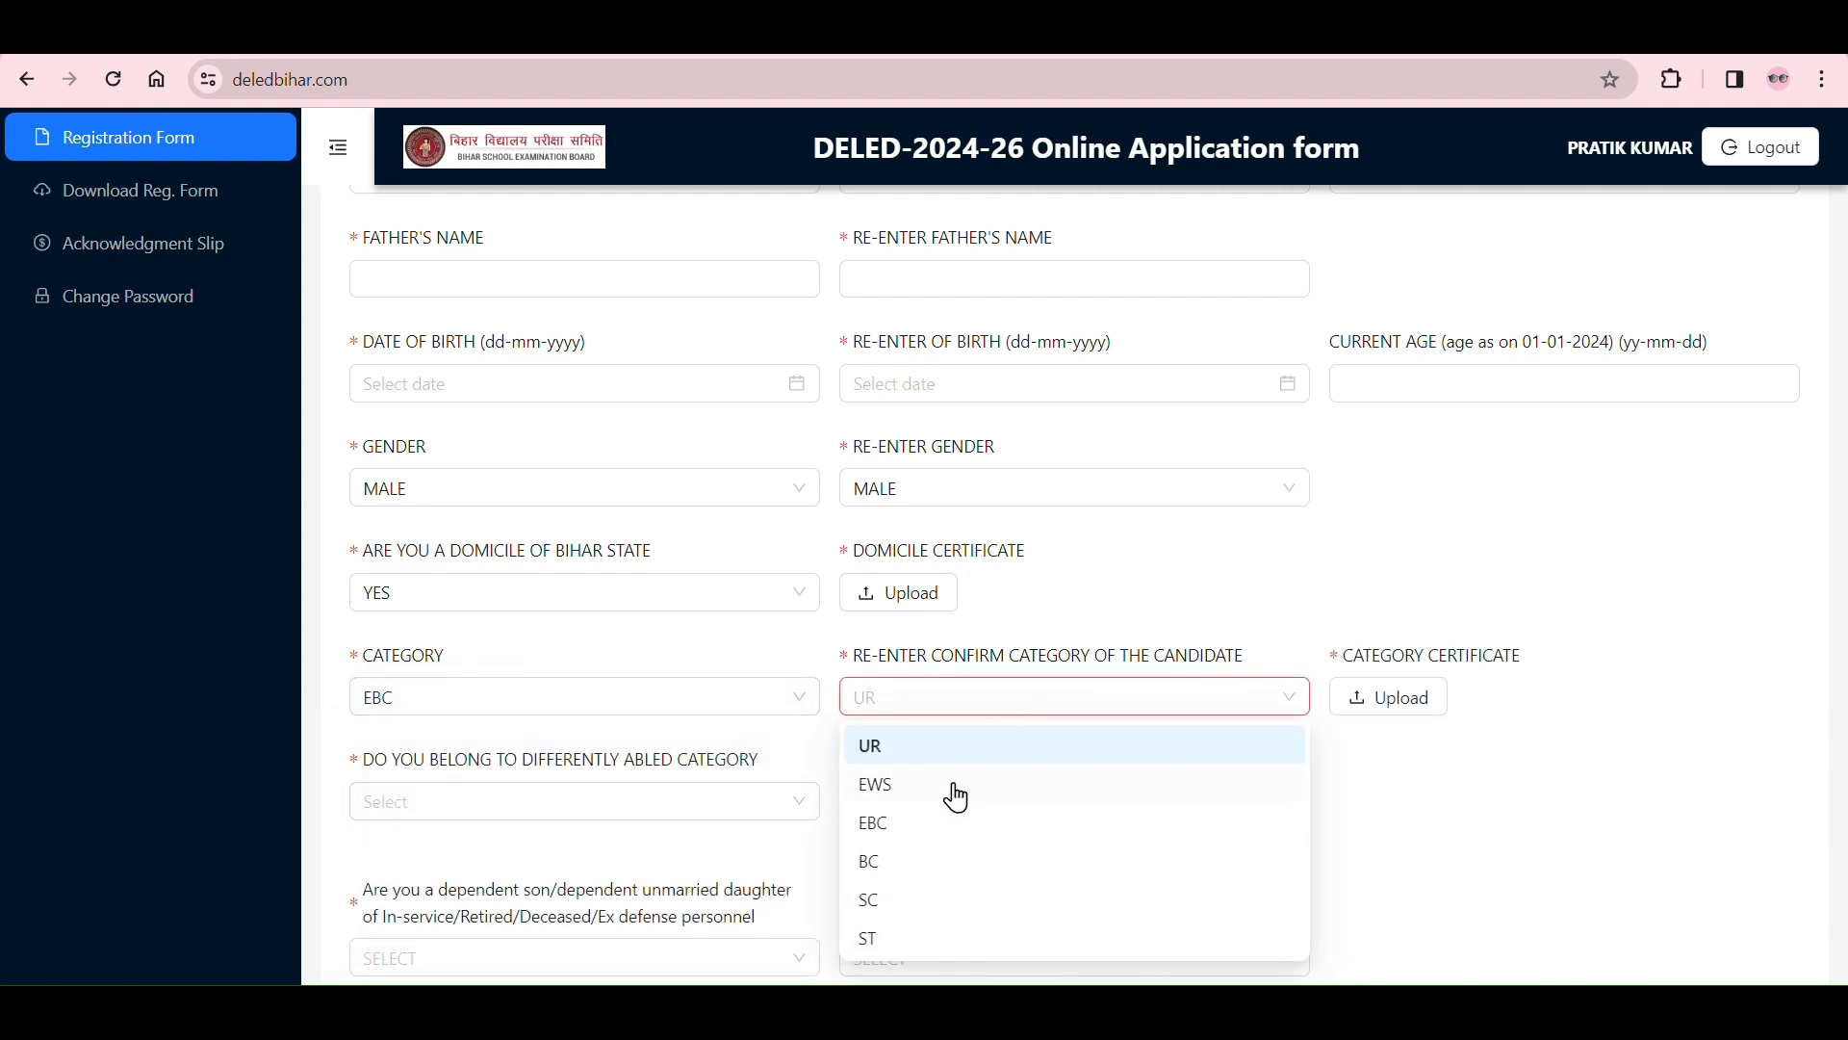
click(942, 824)
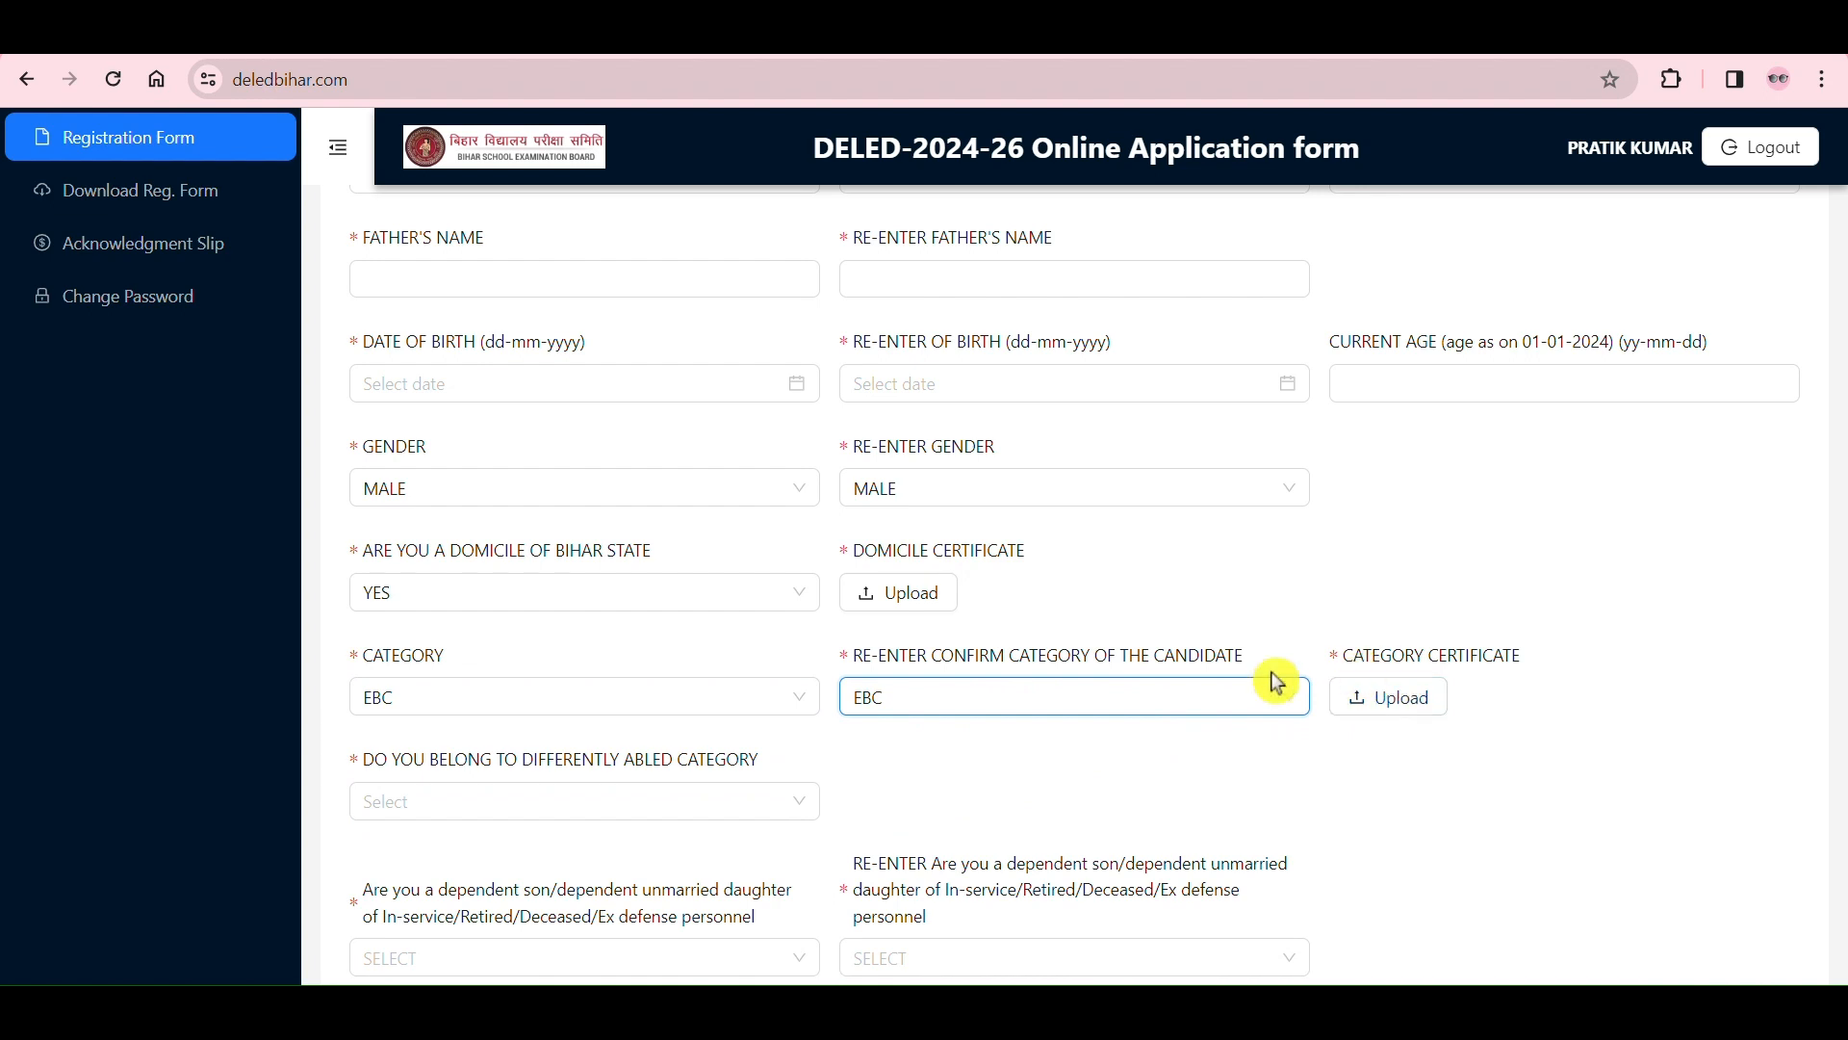
Step: Try YES for the differently abled category question and settle on NO as the answer
scroll(1110, 660, down, 5)
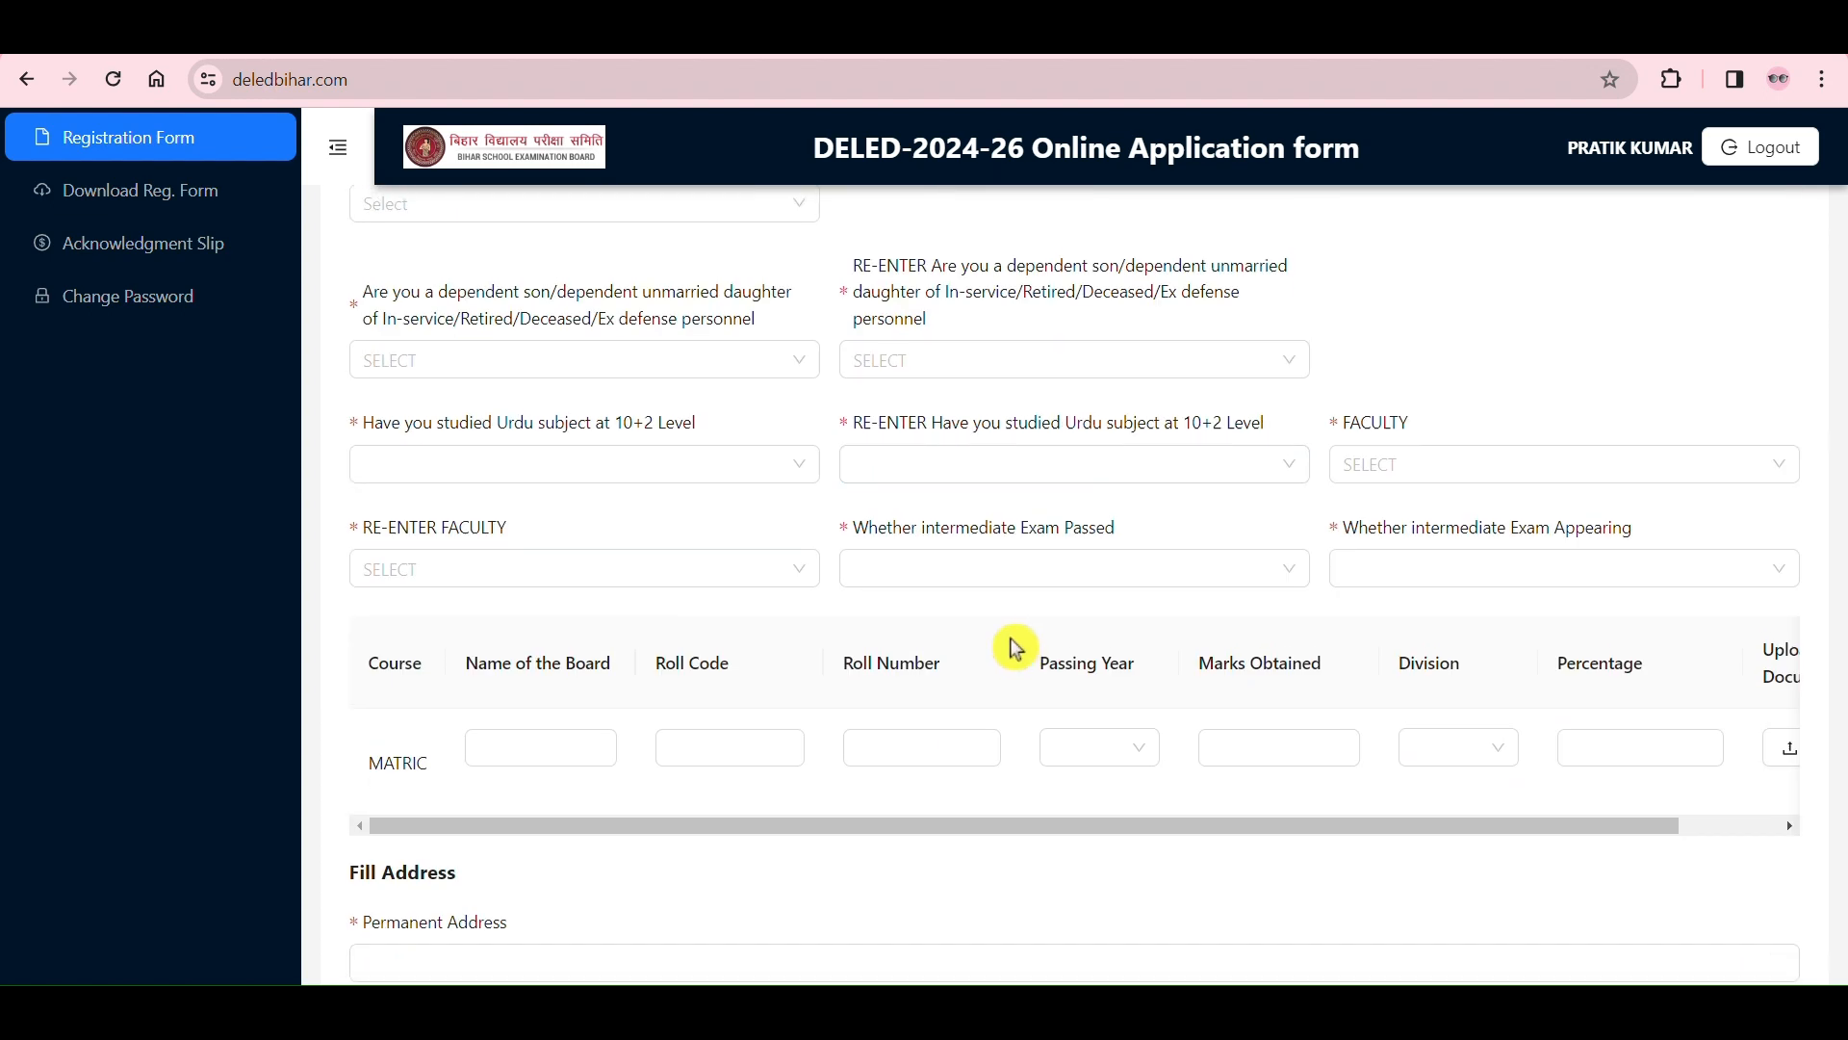
scroll(713, 487, up, 2)
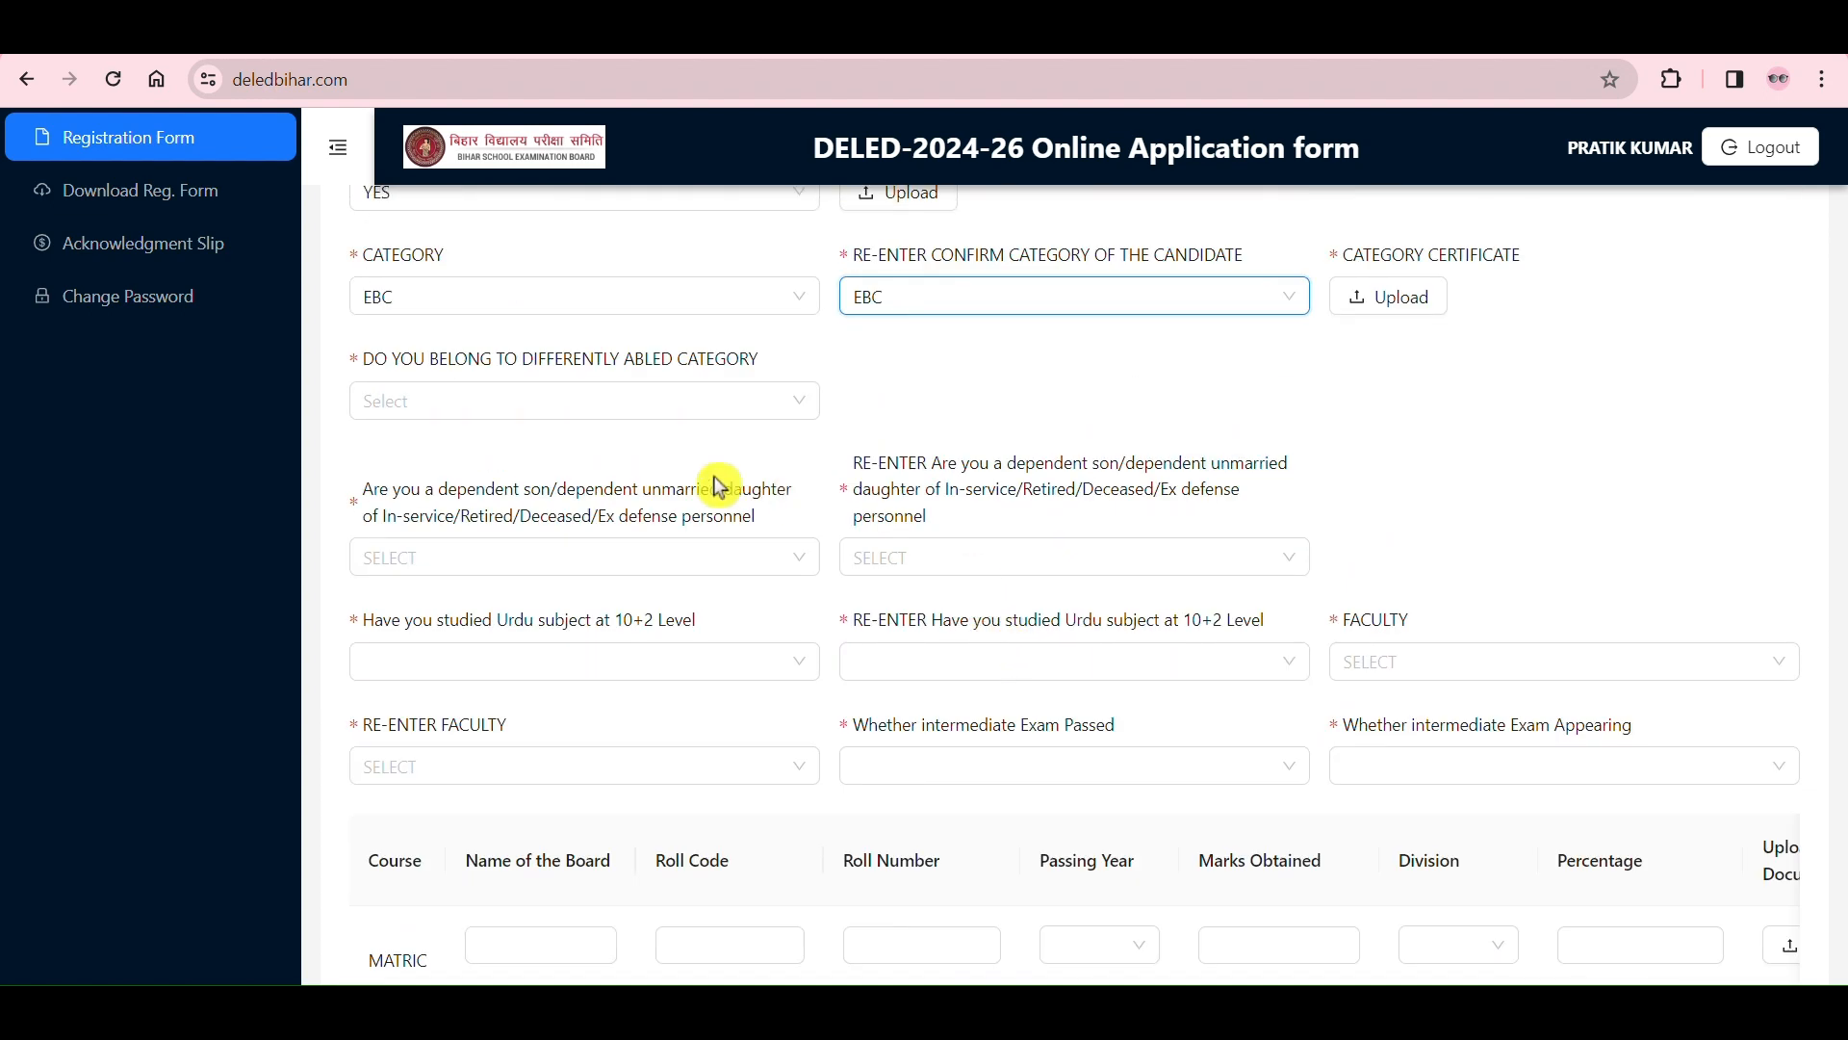
click(711, 416)
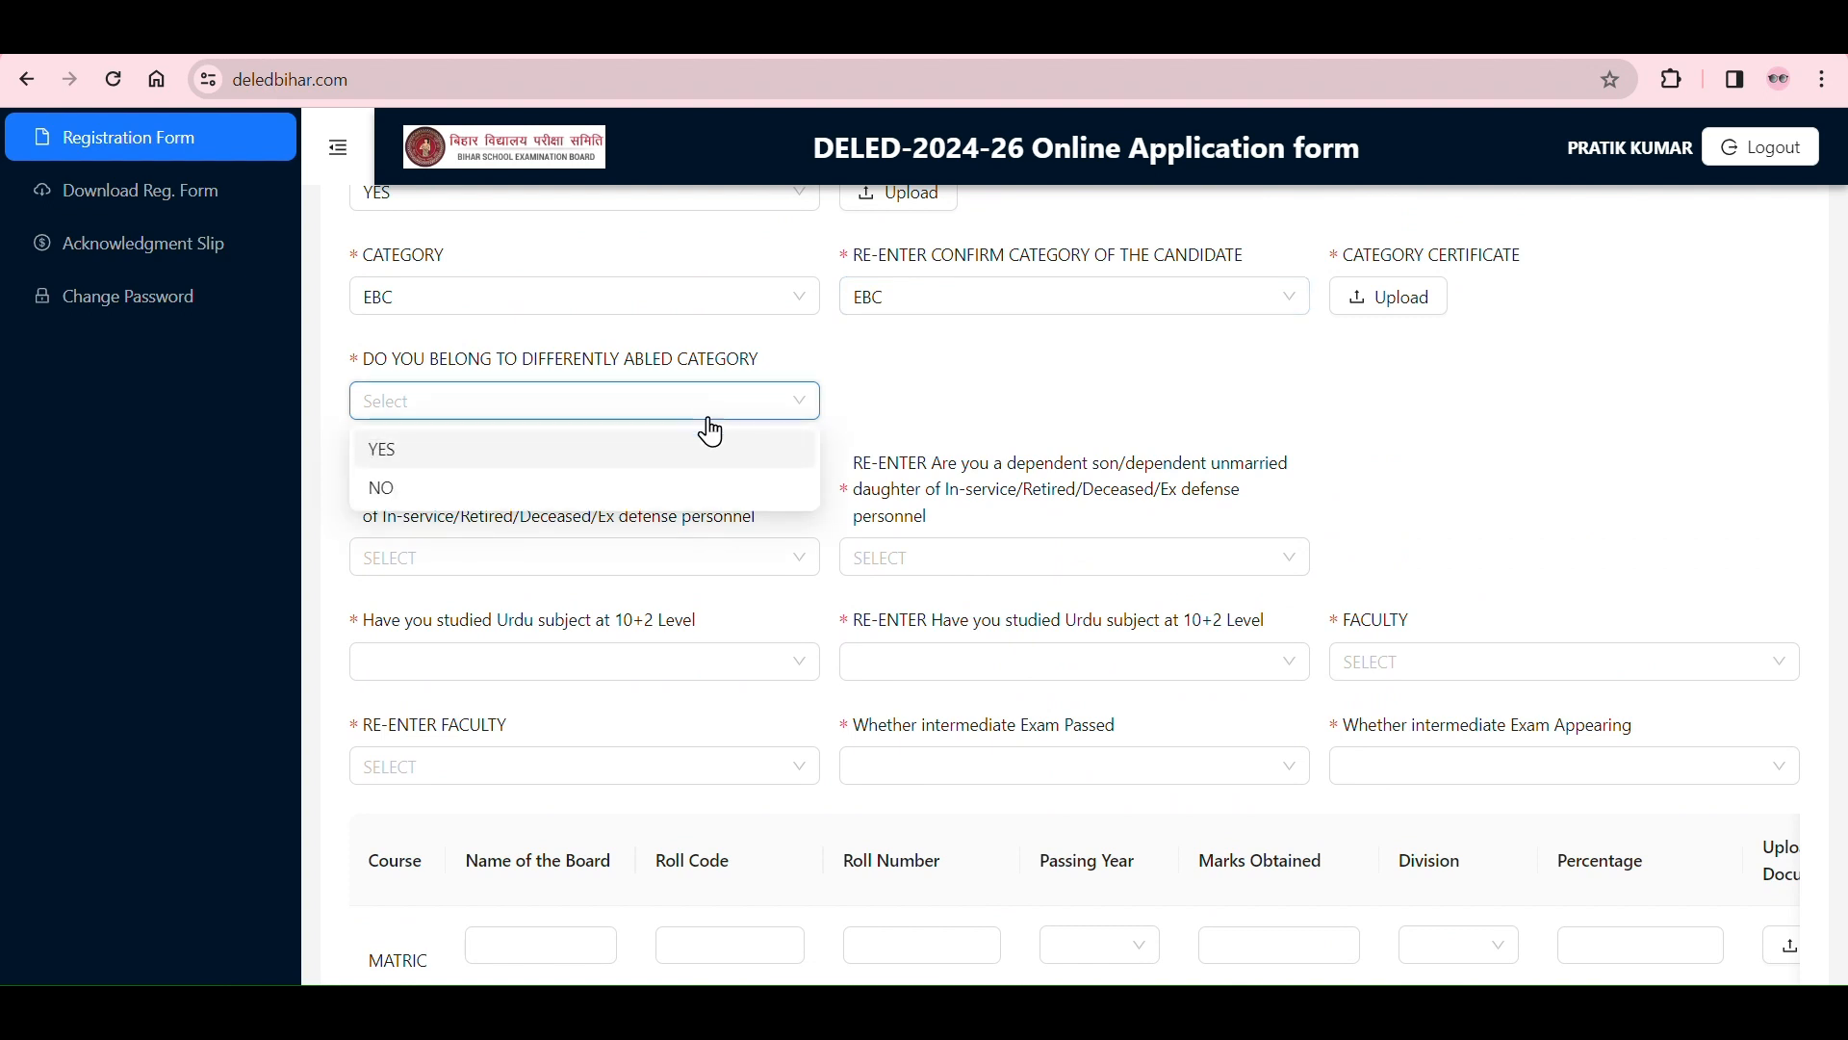
click(681, 460)
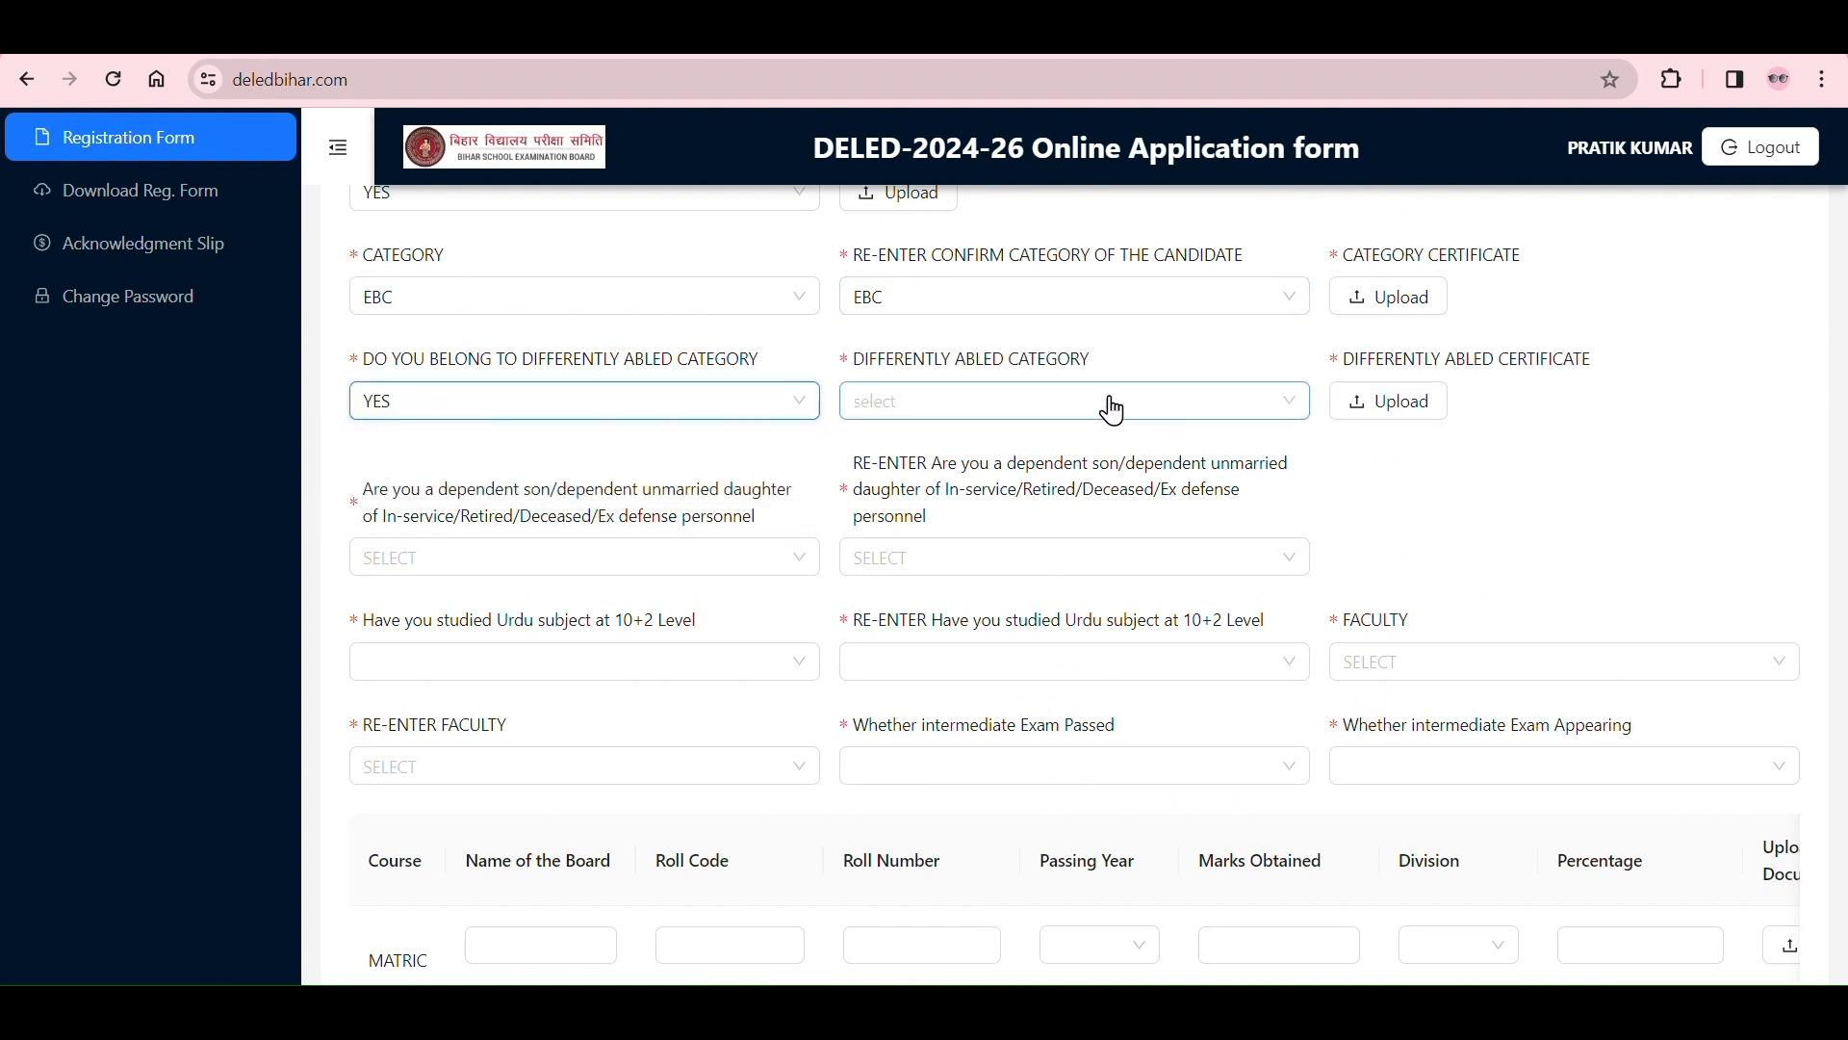
click(761, 414)
click(672, 488)
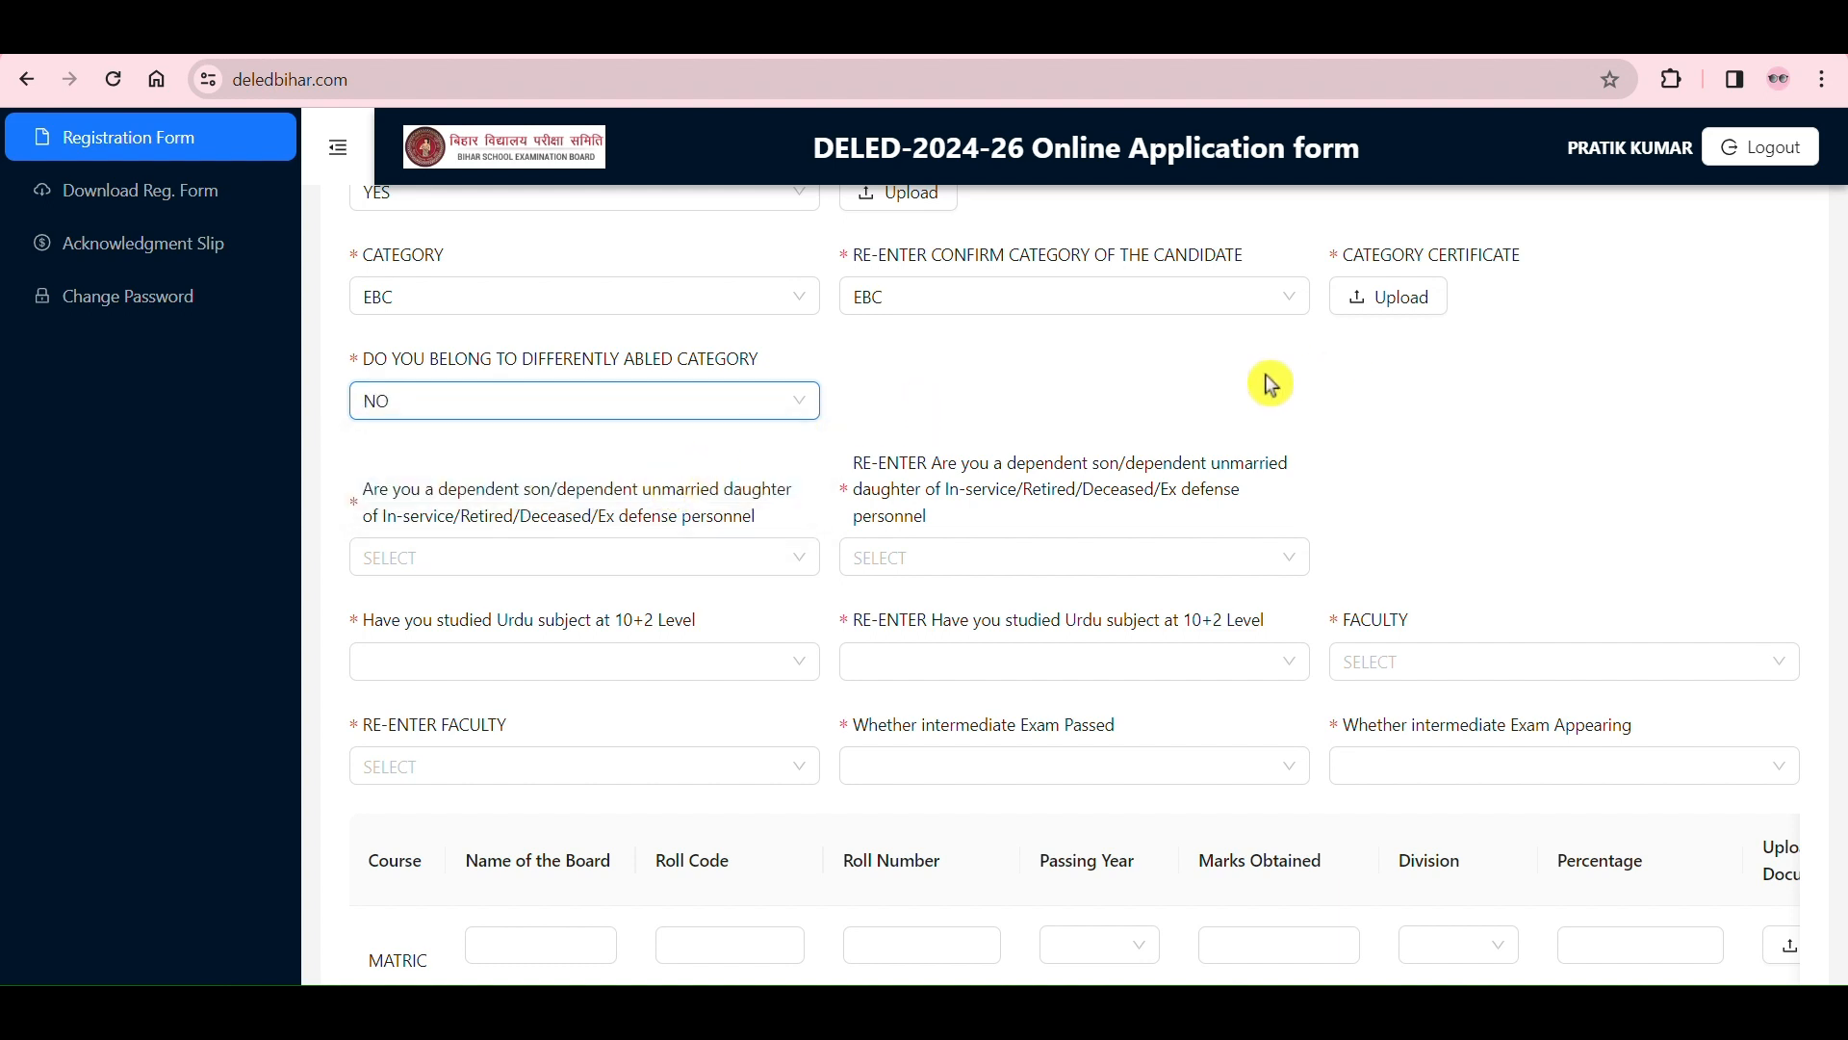
Step: Answer YES in both fields asking about a dependent son or unmarried daughter of defense personnel
scroll(760, 322, down, 2)
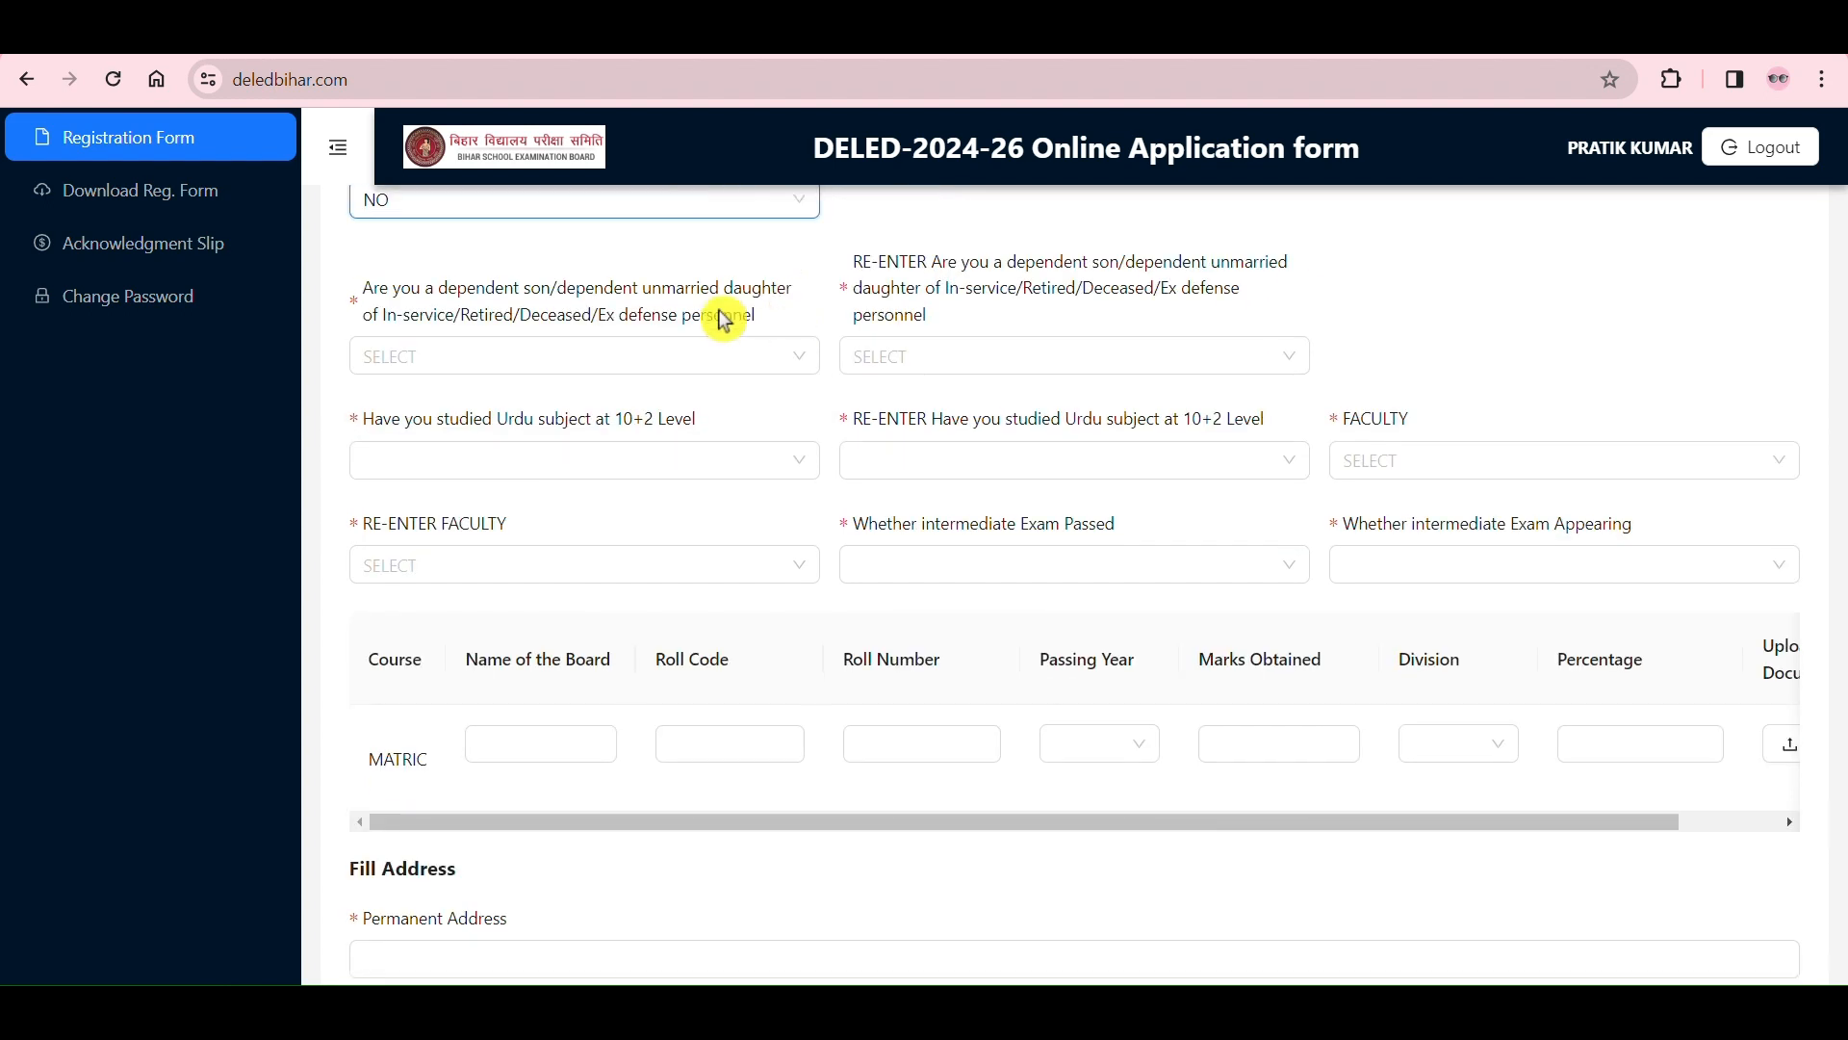
drag(436, 304, 768, 330)
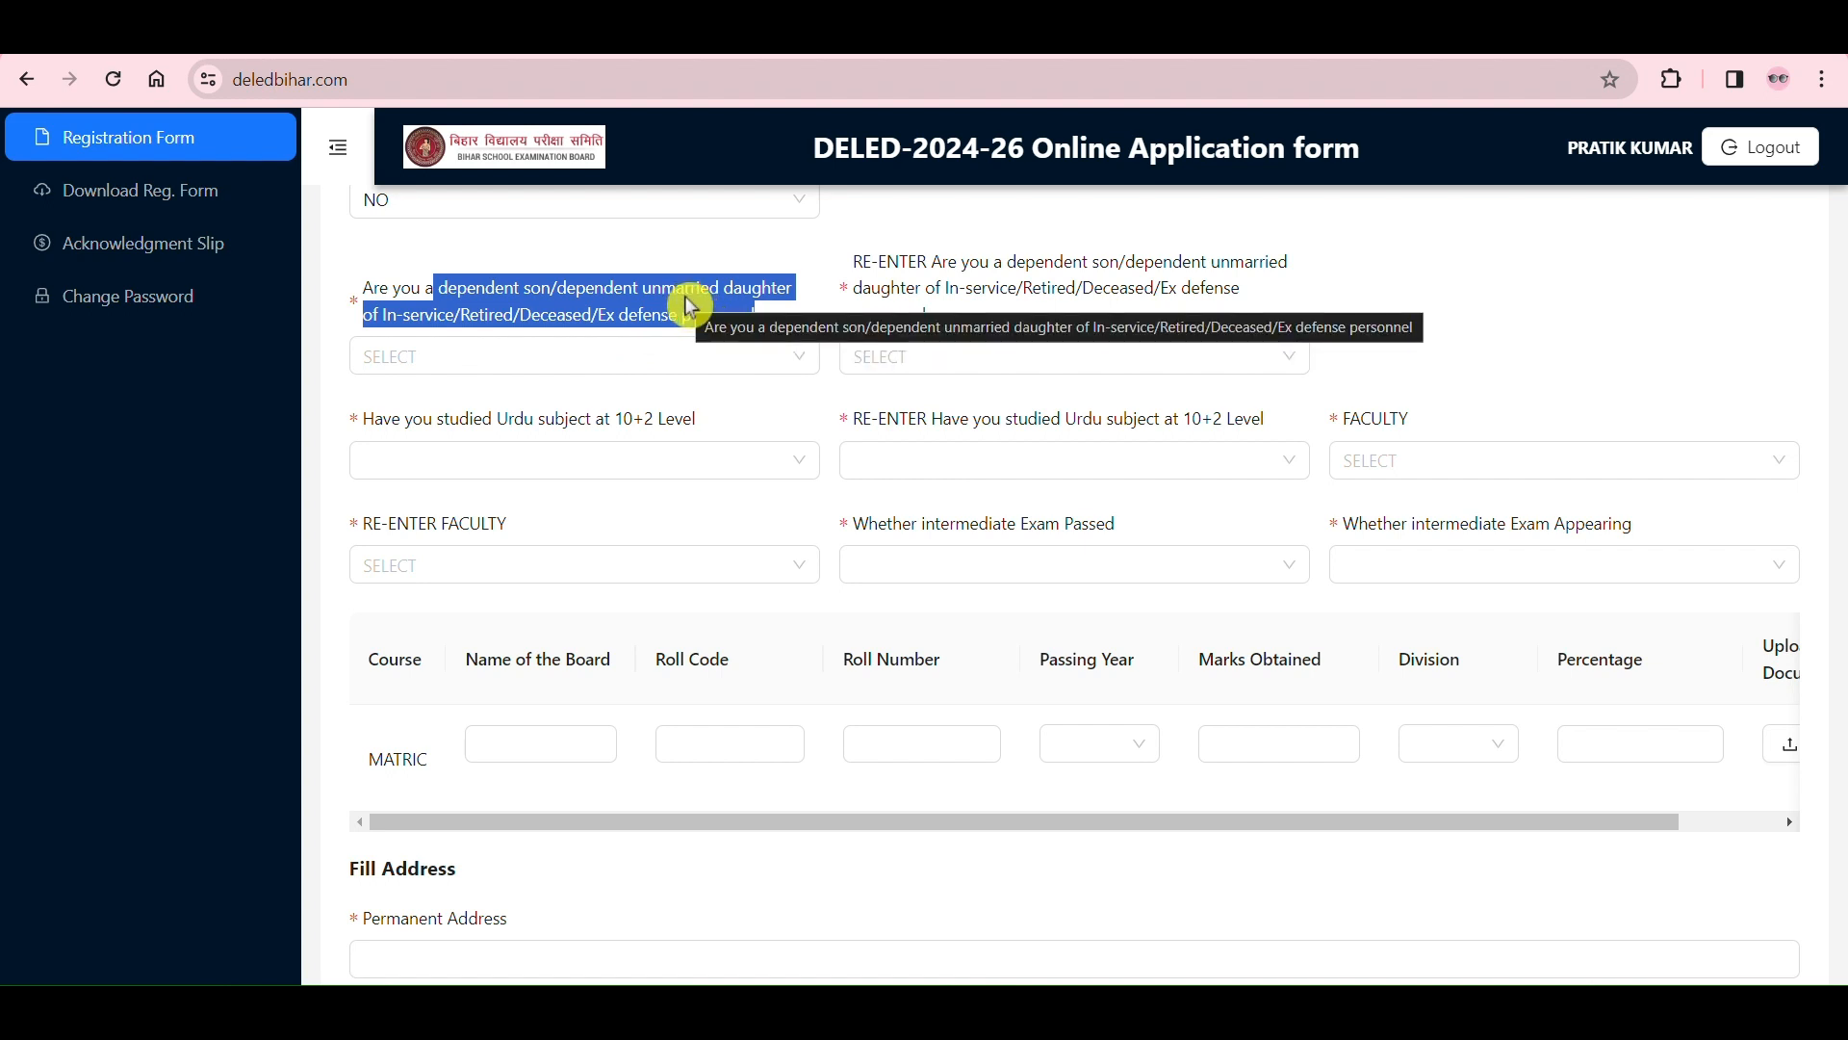
click(778, 360)
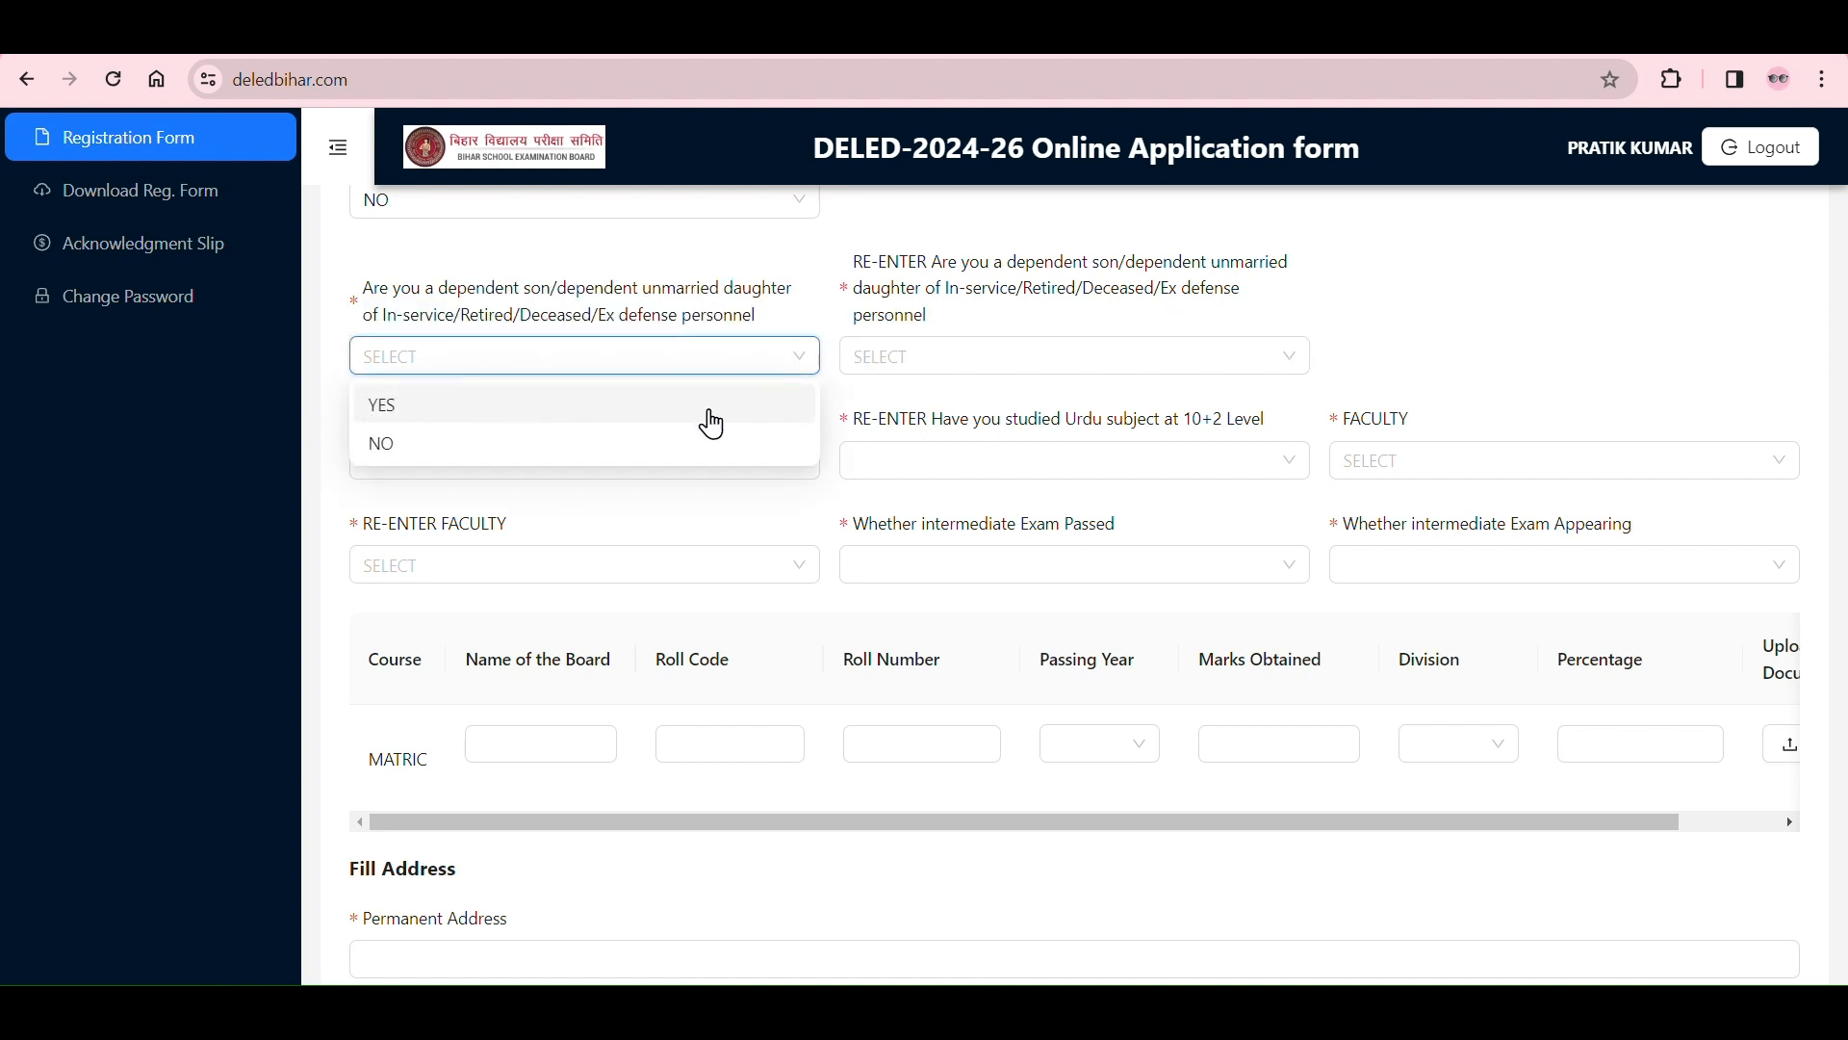
click(711, 415)
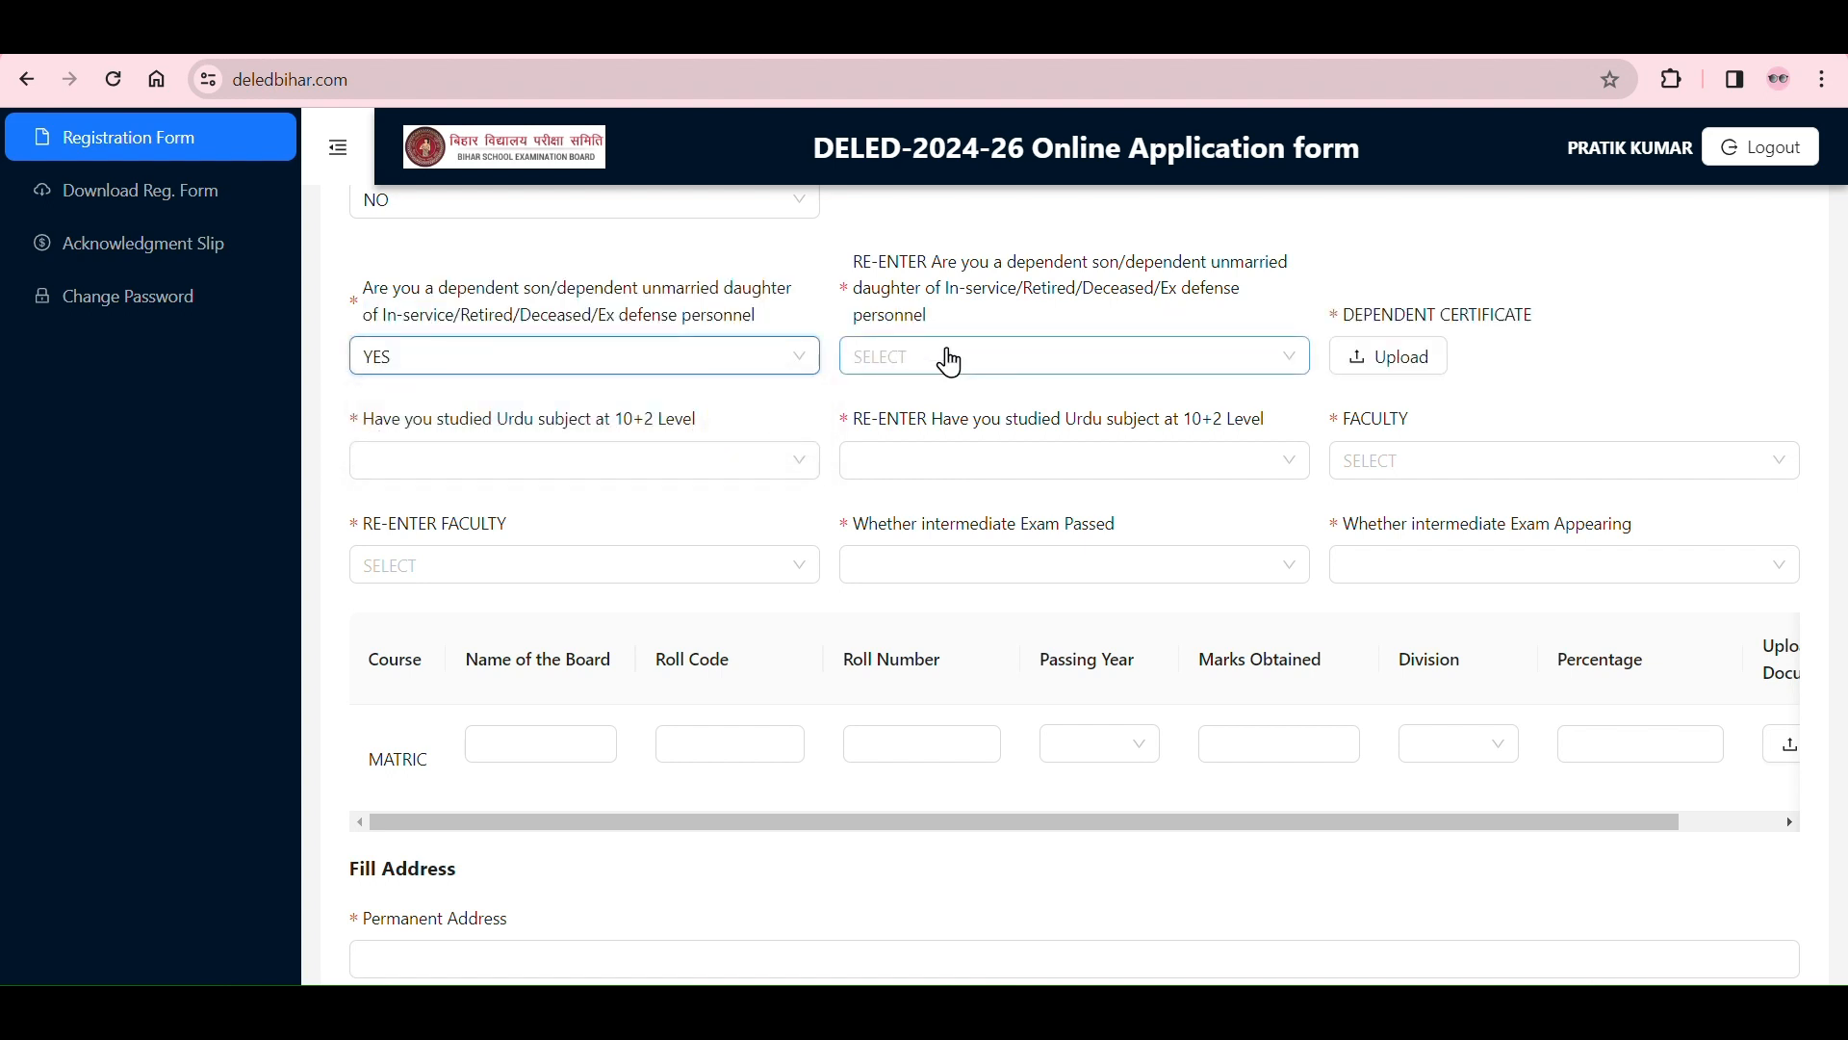
click(1004, 379)
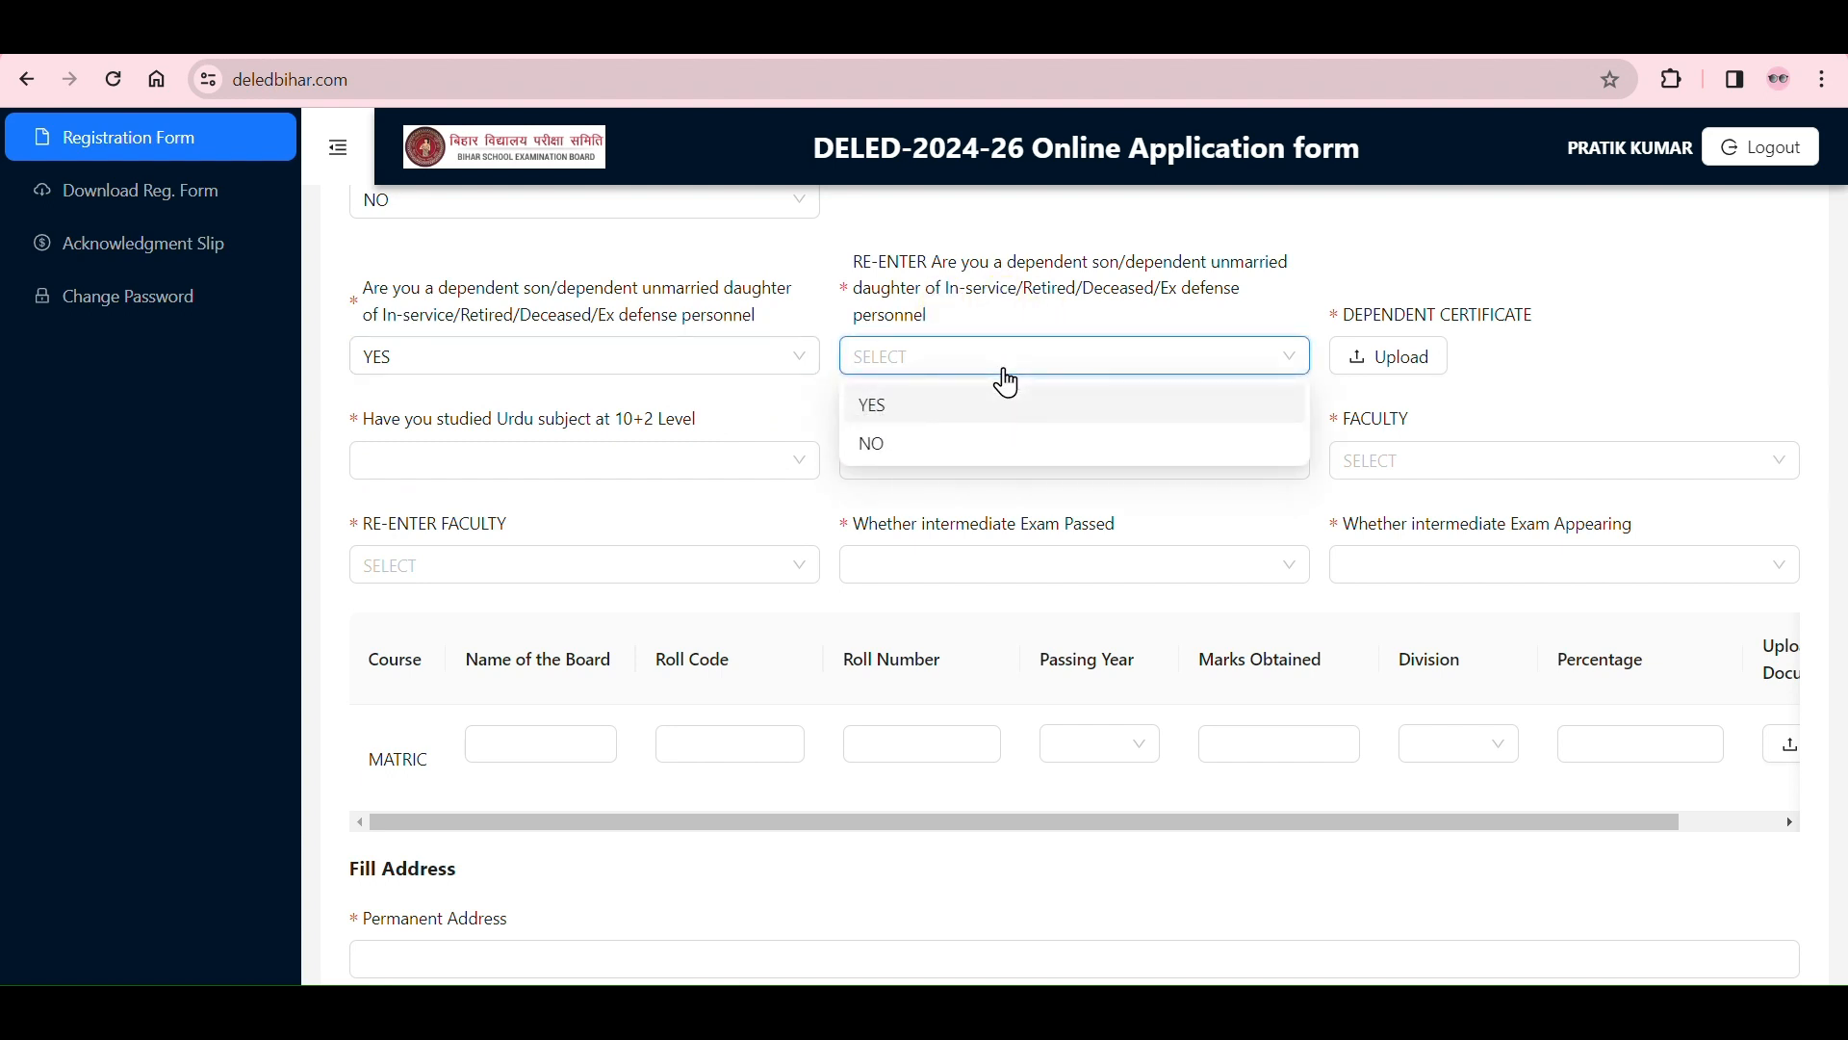
click(969, 412)
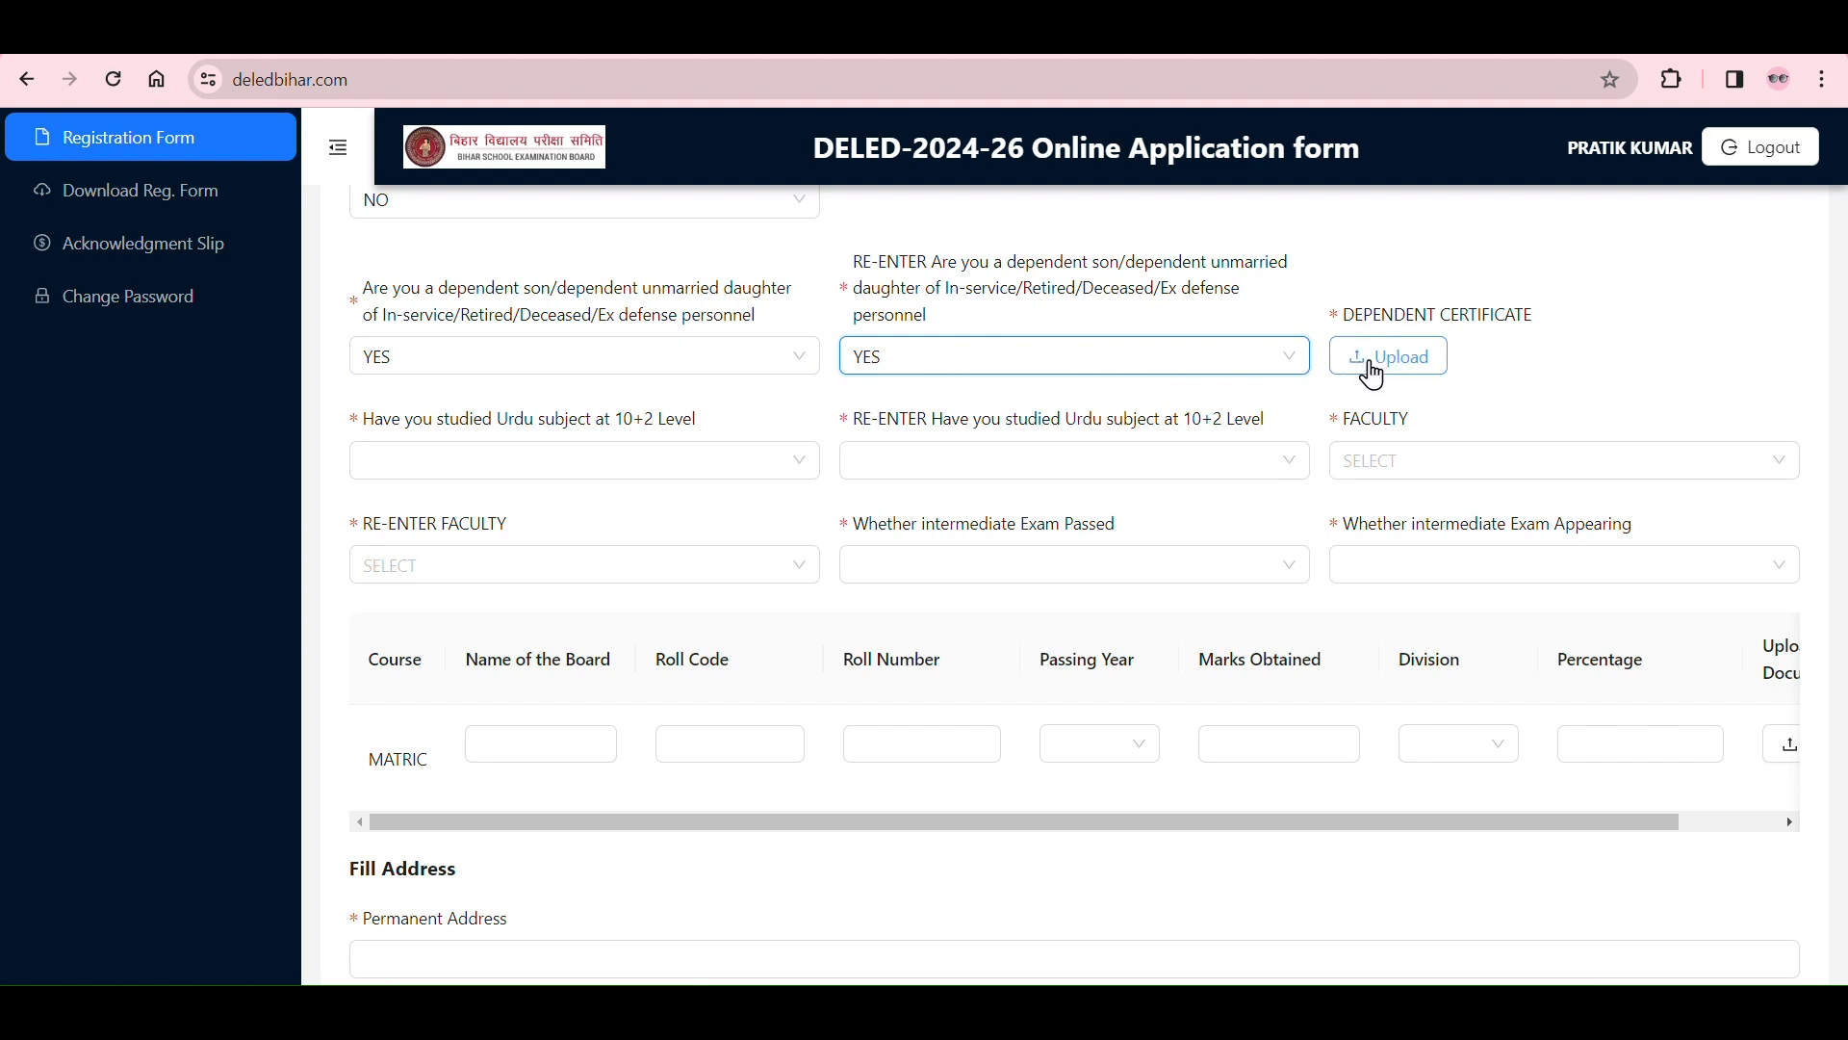
Step: Change both answers about being a dependent son or unmarried daughter of defense personnel to NO
click(787, 358)
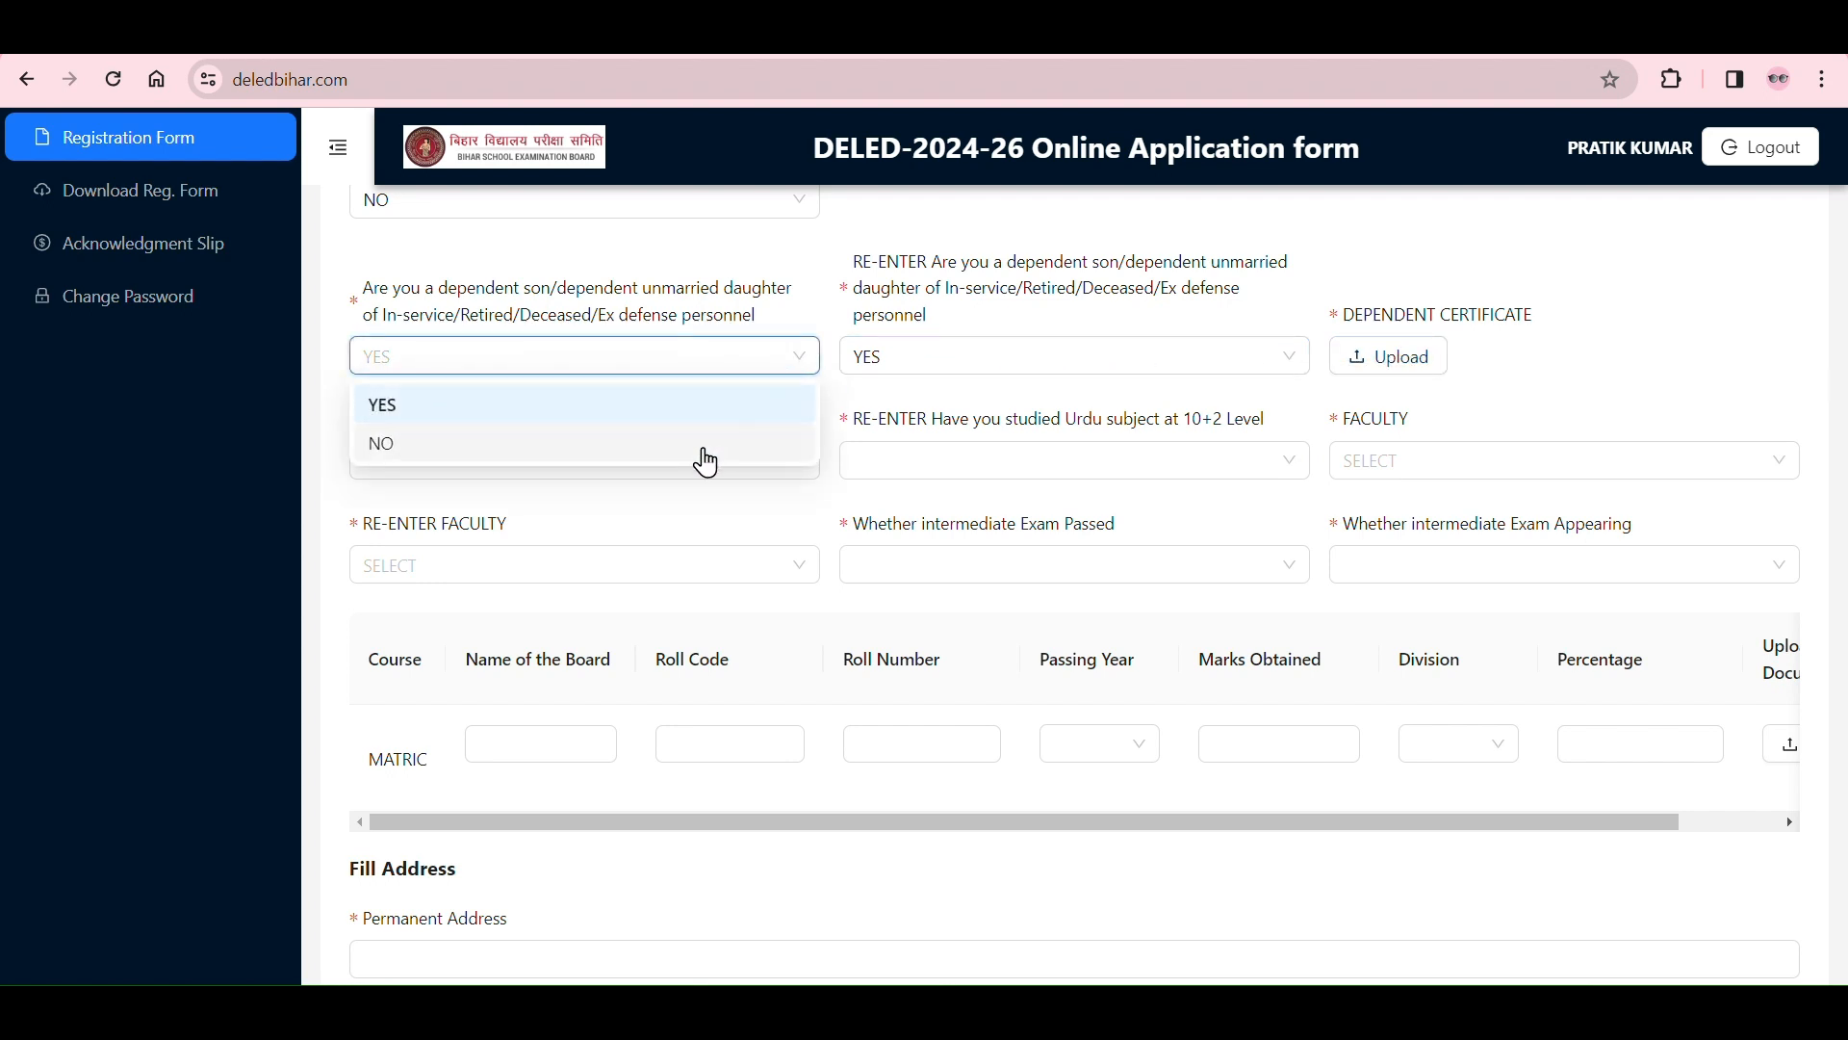
click(732, 439)
click(930, 363)
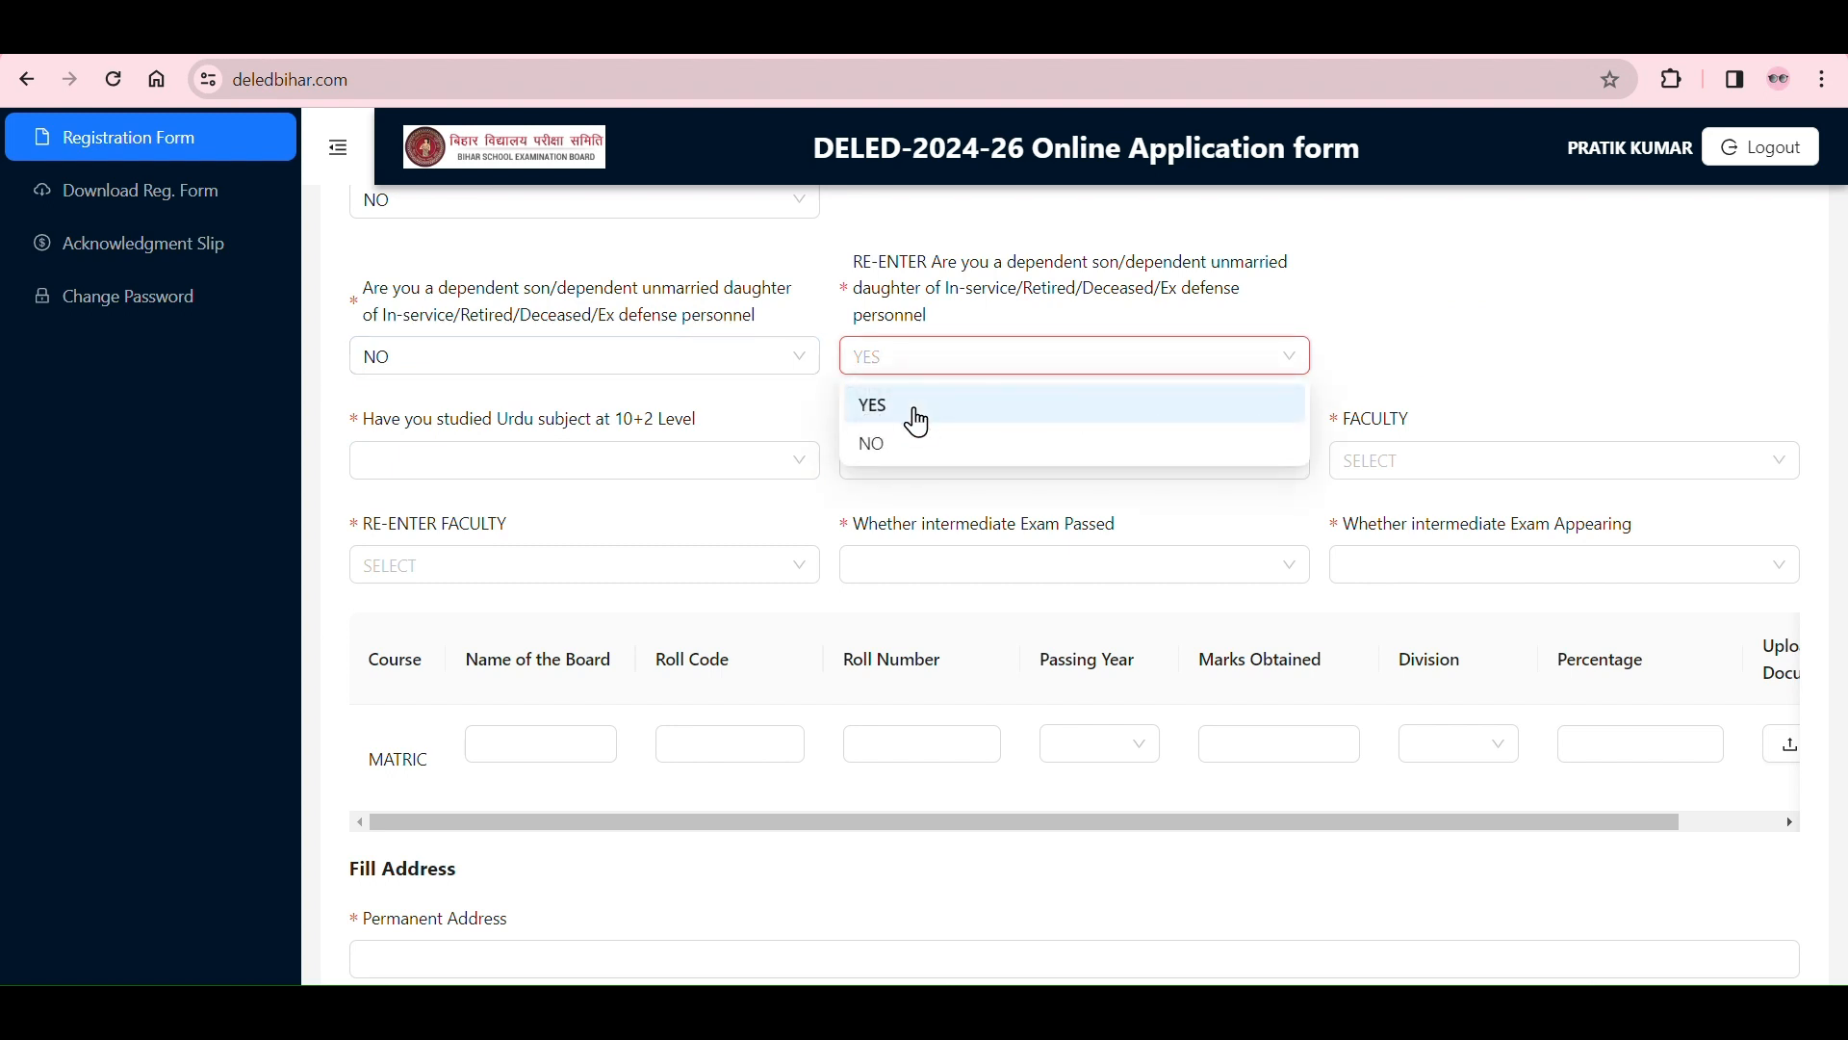
click(894, 451)
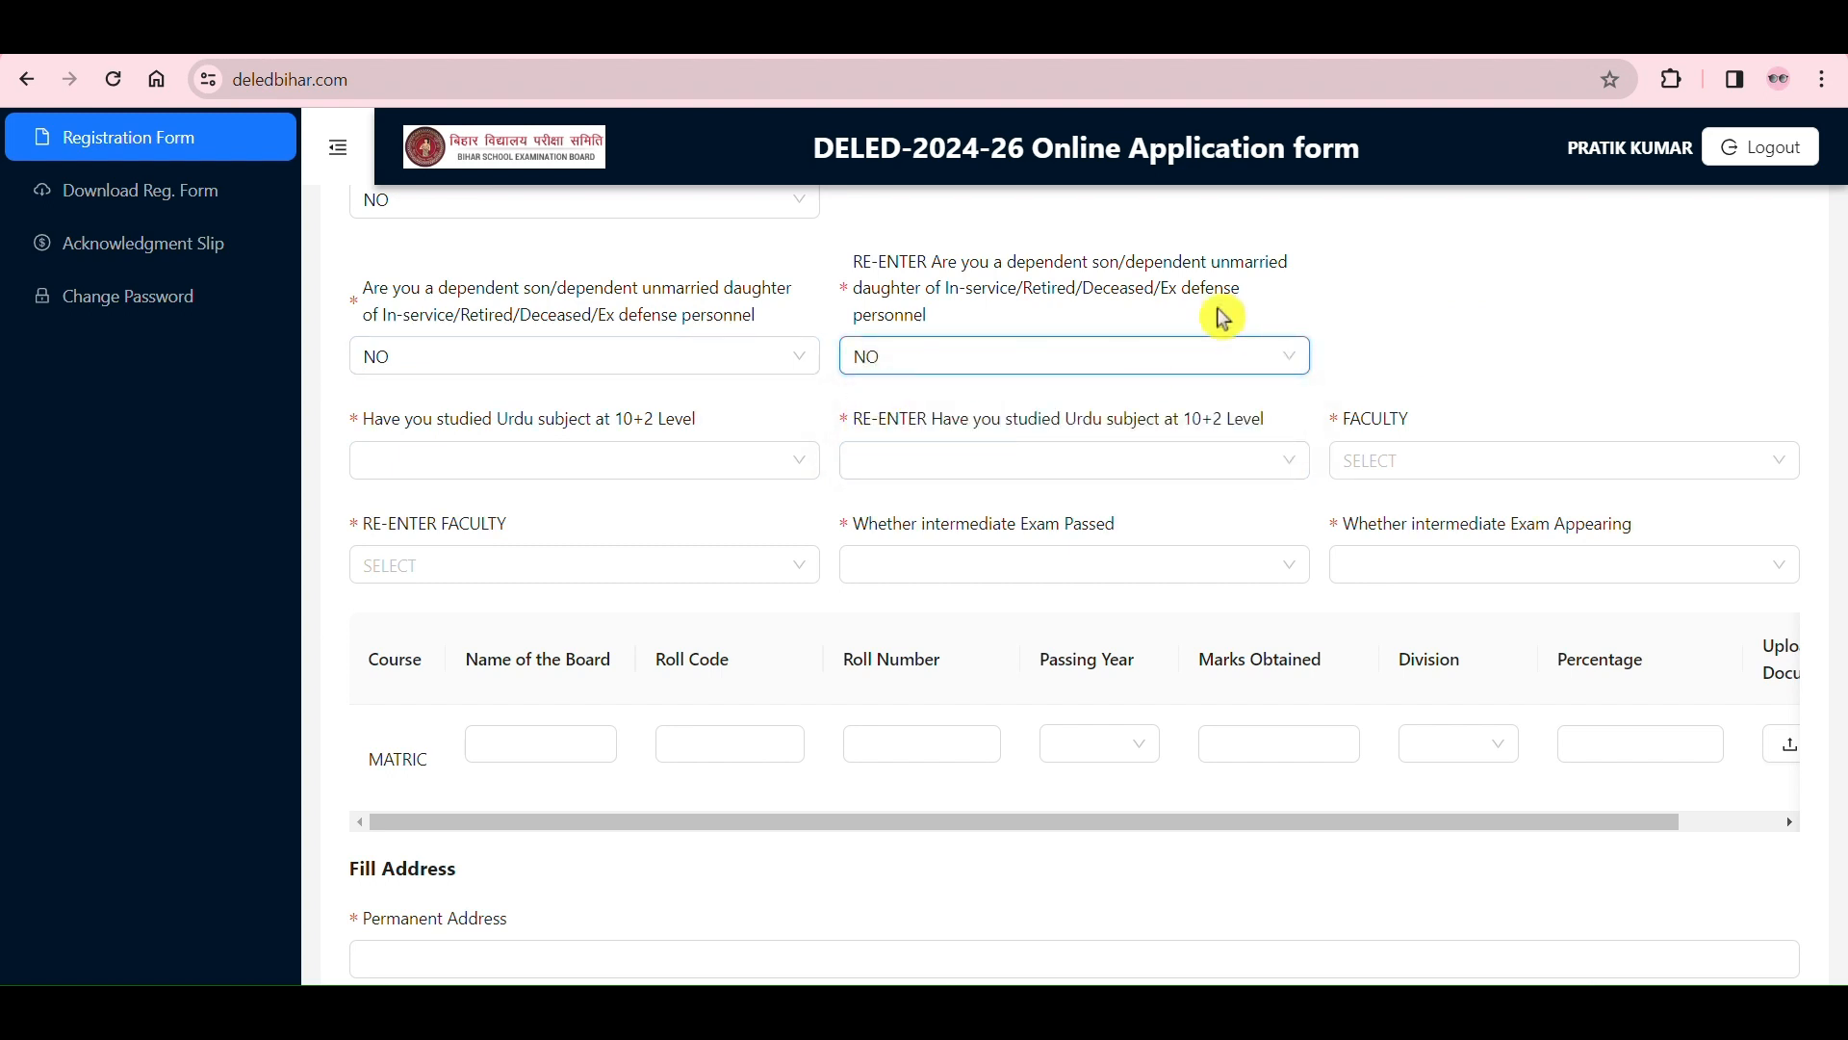
Step: Try YES for the question about studying Urdu at 10+2 level, and switch that answer to NO
scroll(919, 328, down, 2)
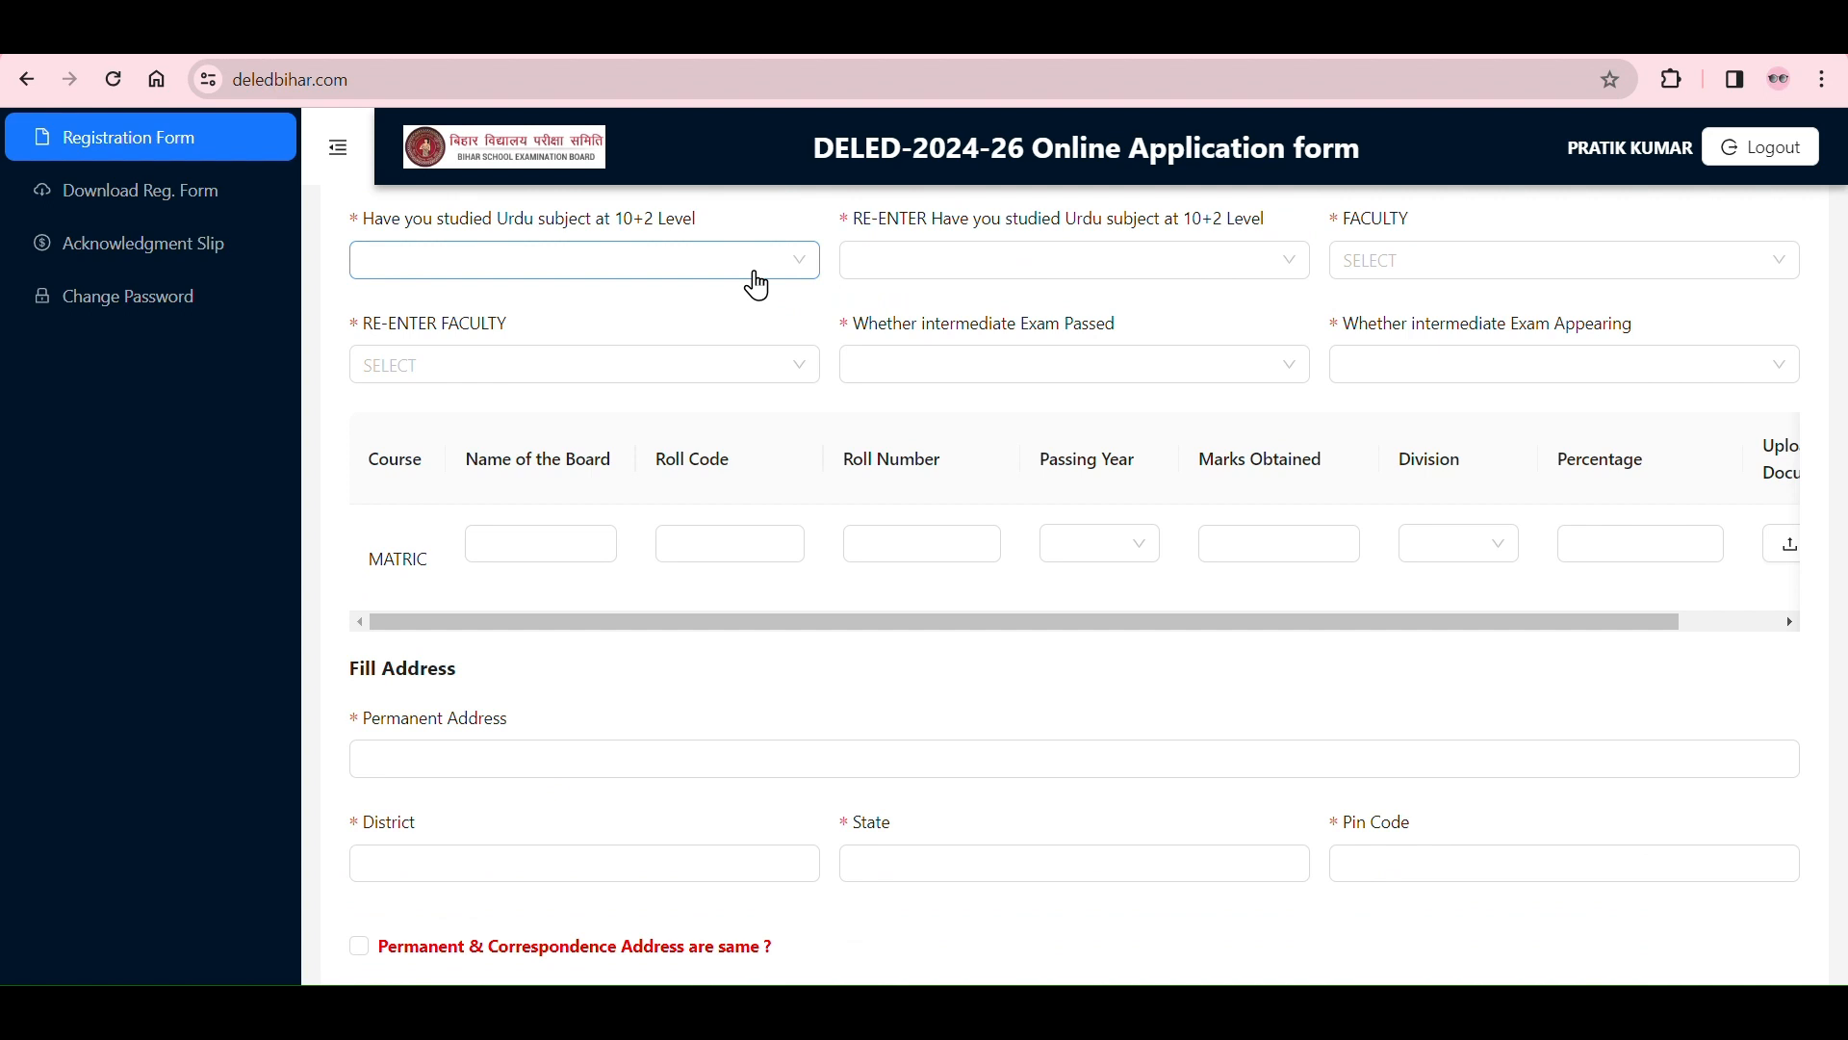
click(756, 274)
click(700, 318)
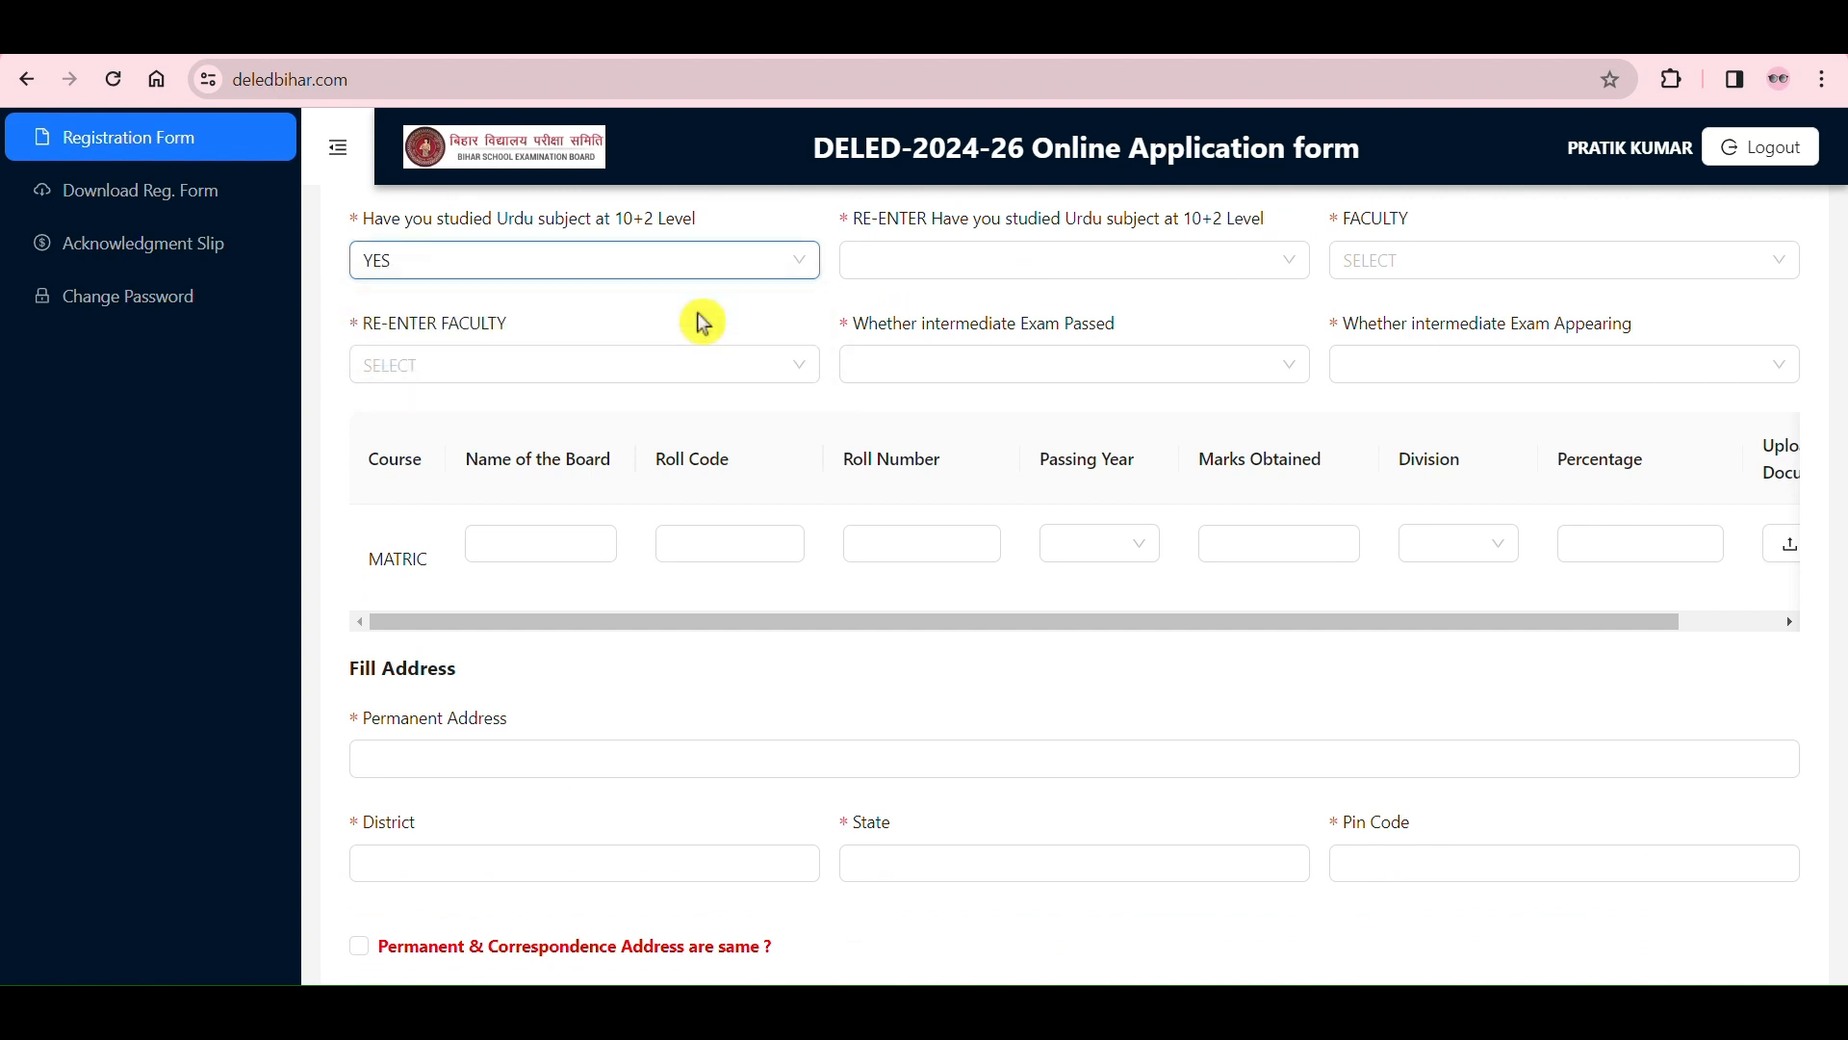
click(786, 267)
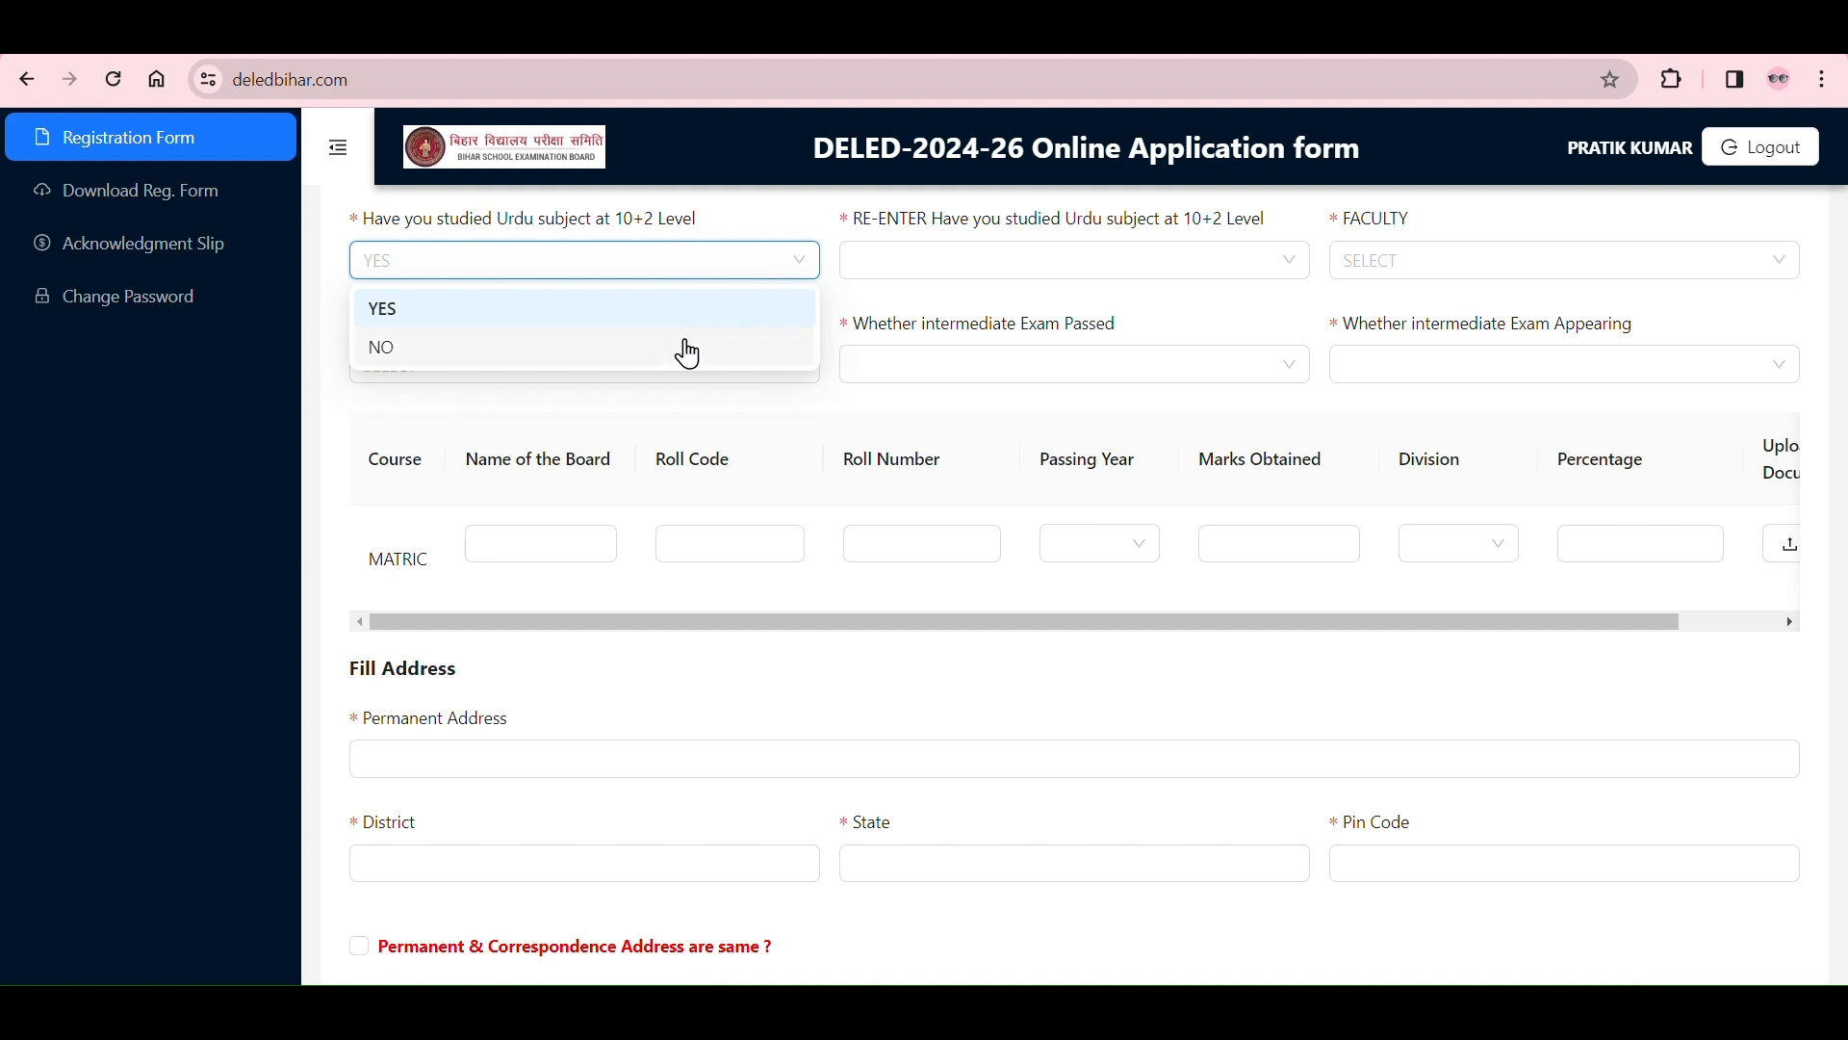
click(685, 348)
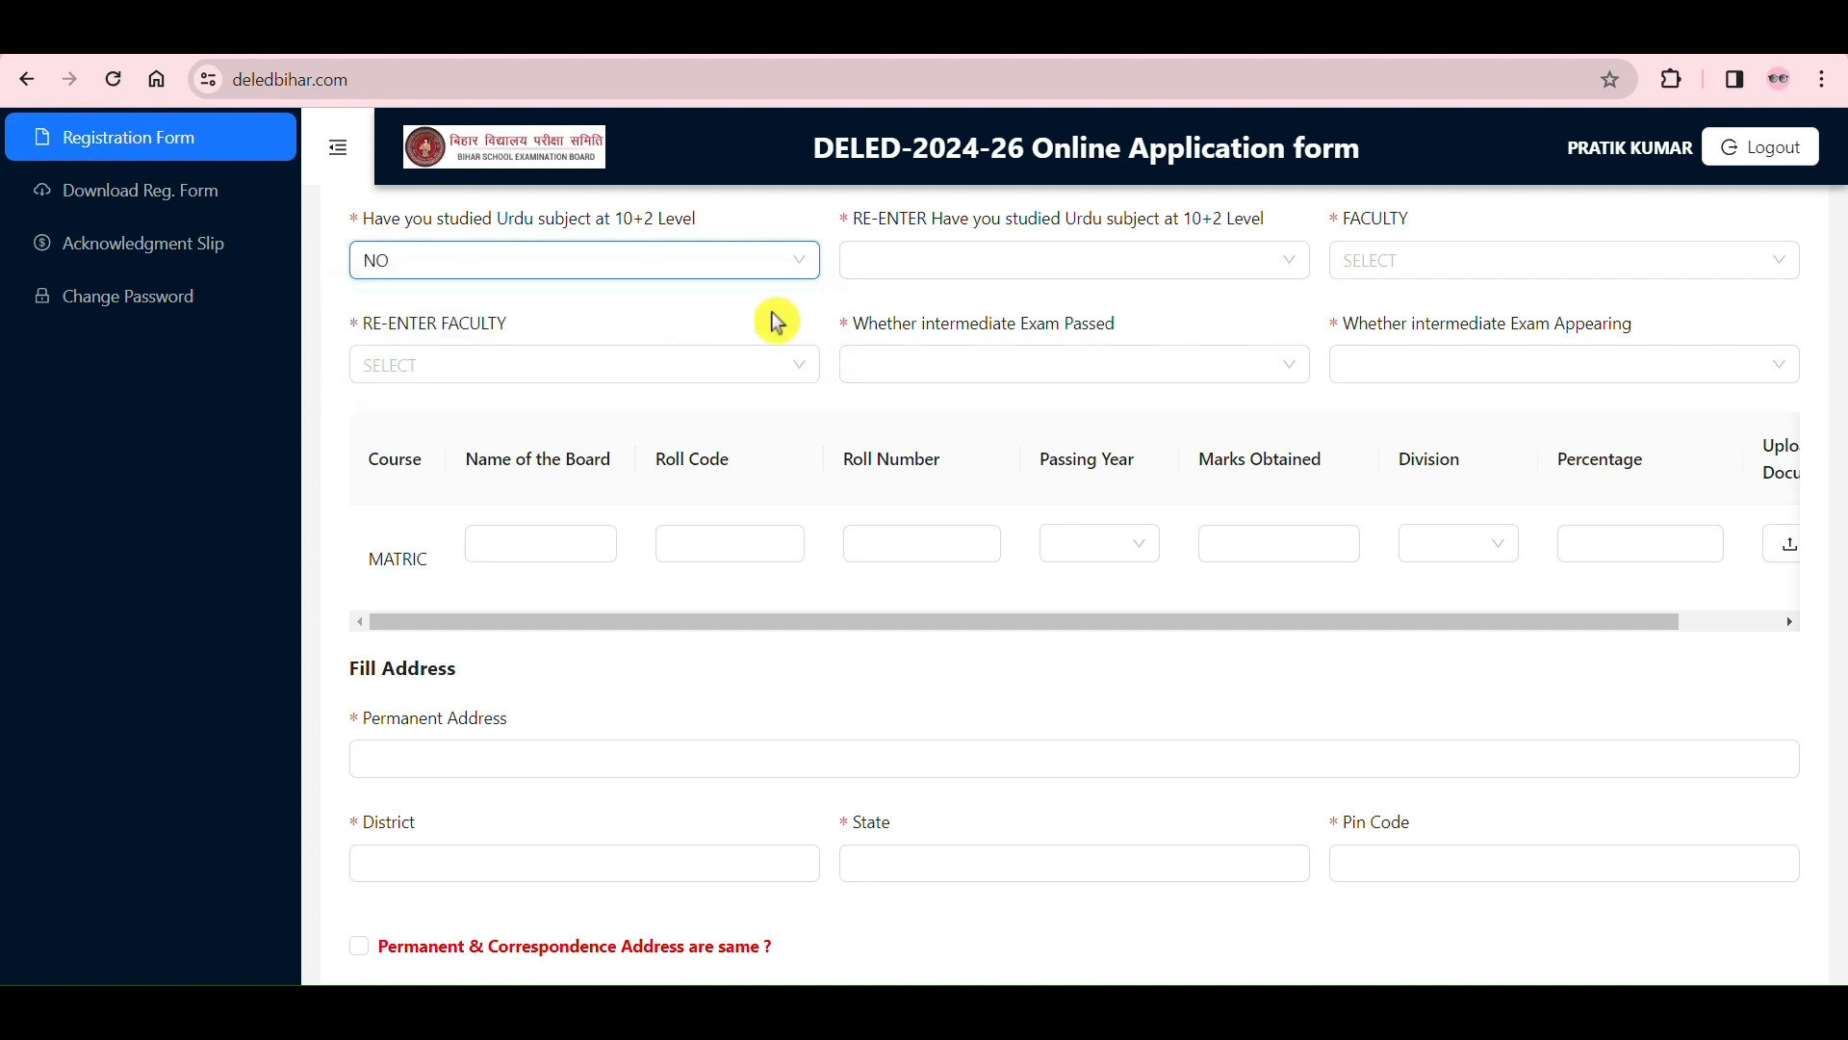
Step: Set the re-entered Urdu answer and the original Urdu question to YES
click(914, 276)
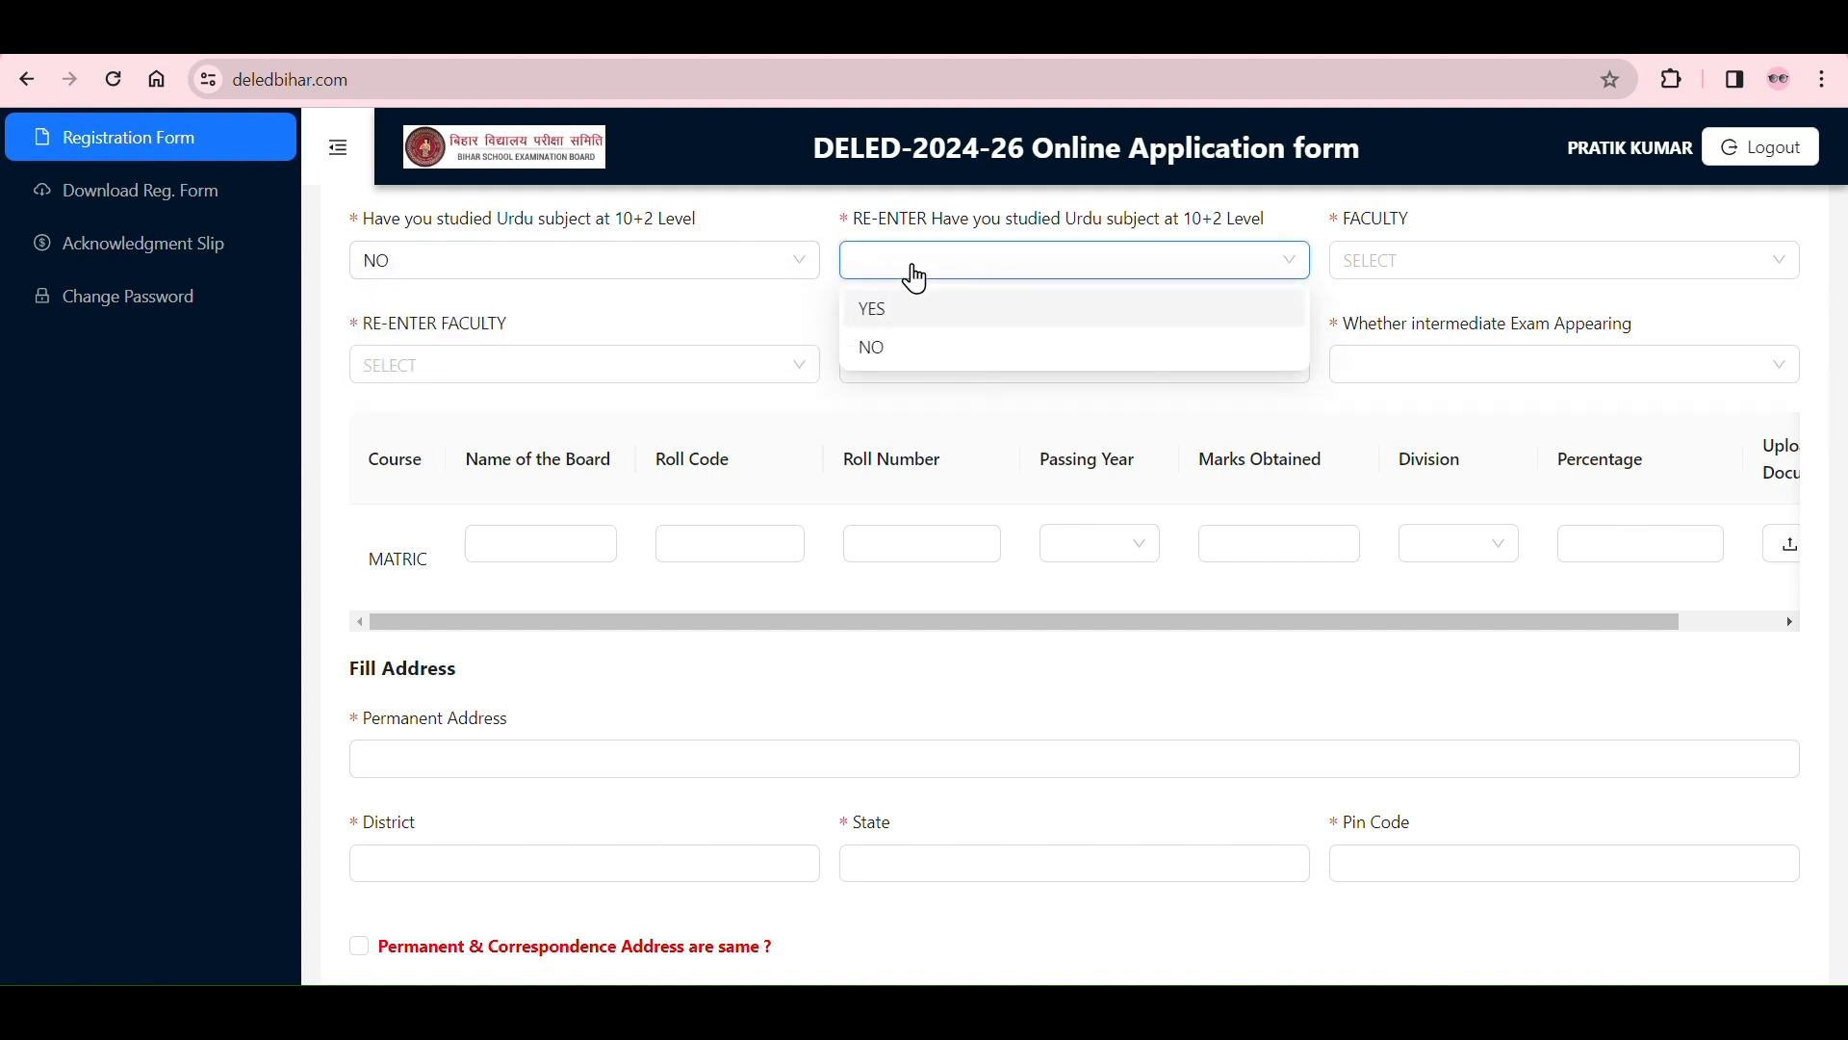
click(916, 314)
click(764, 274)
click(741, 309)
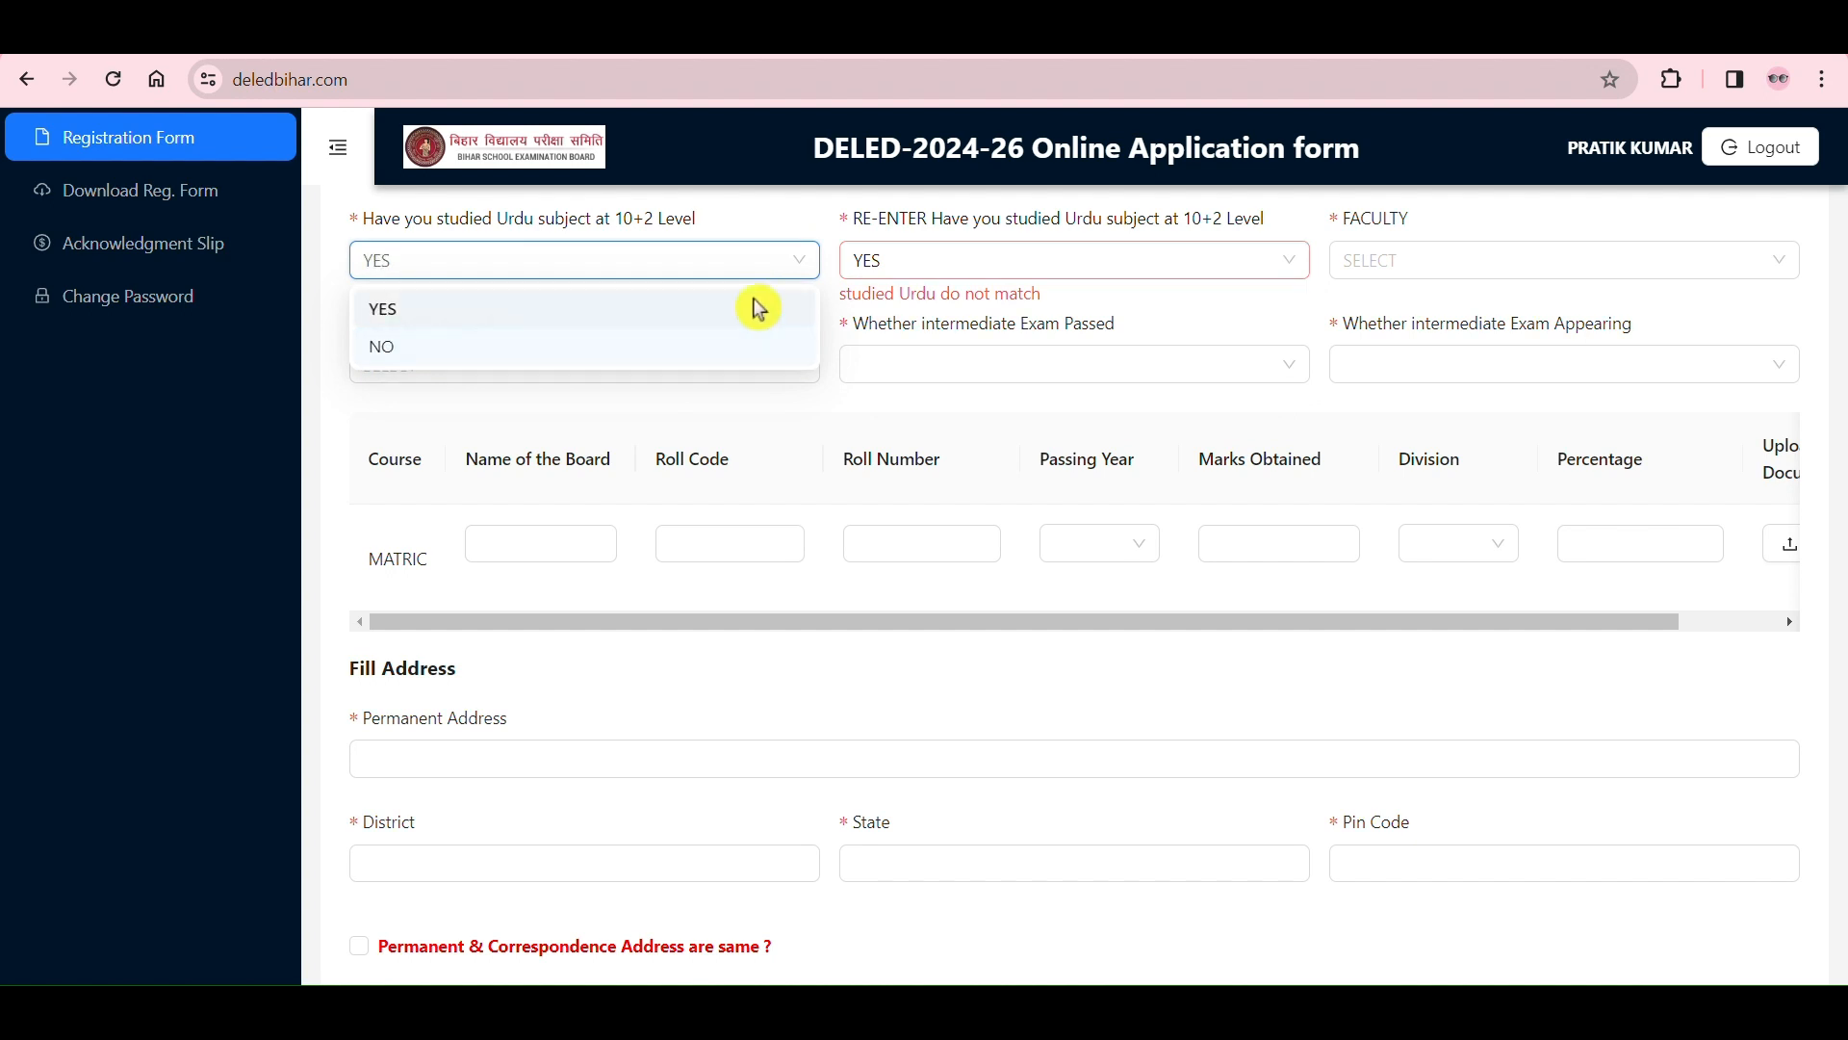
click(1418, 268)
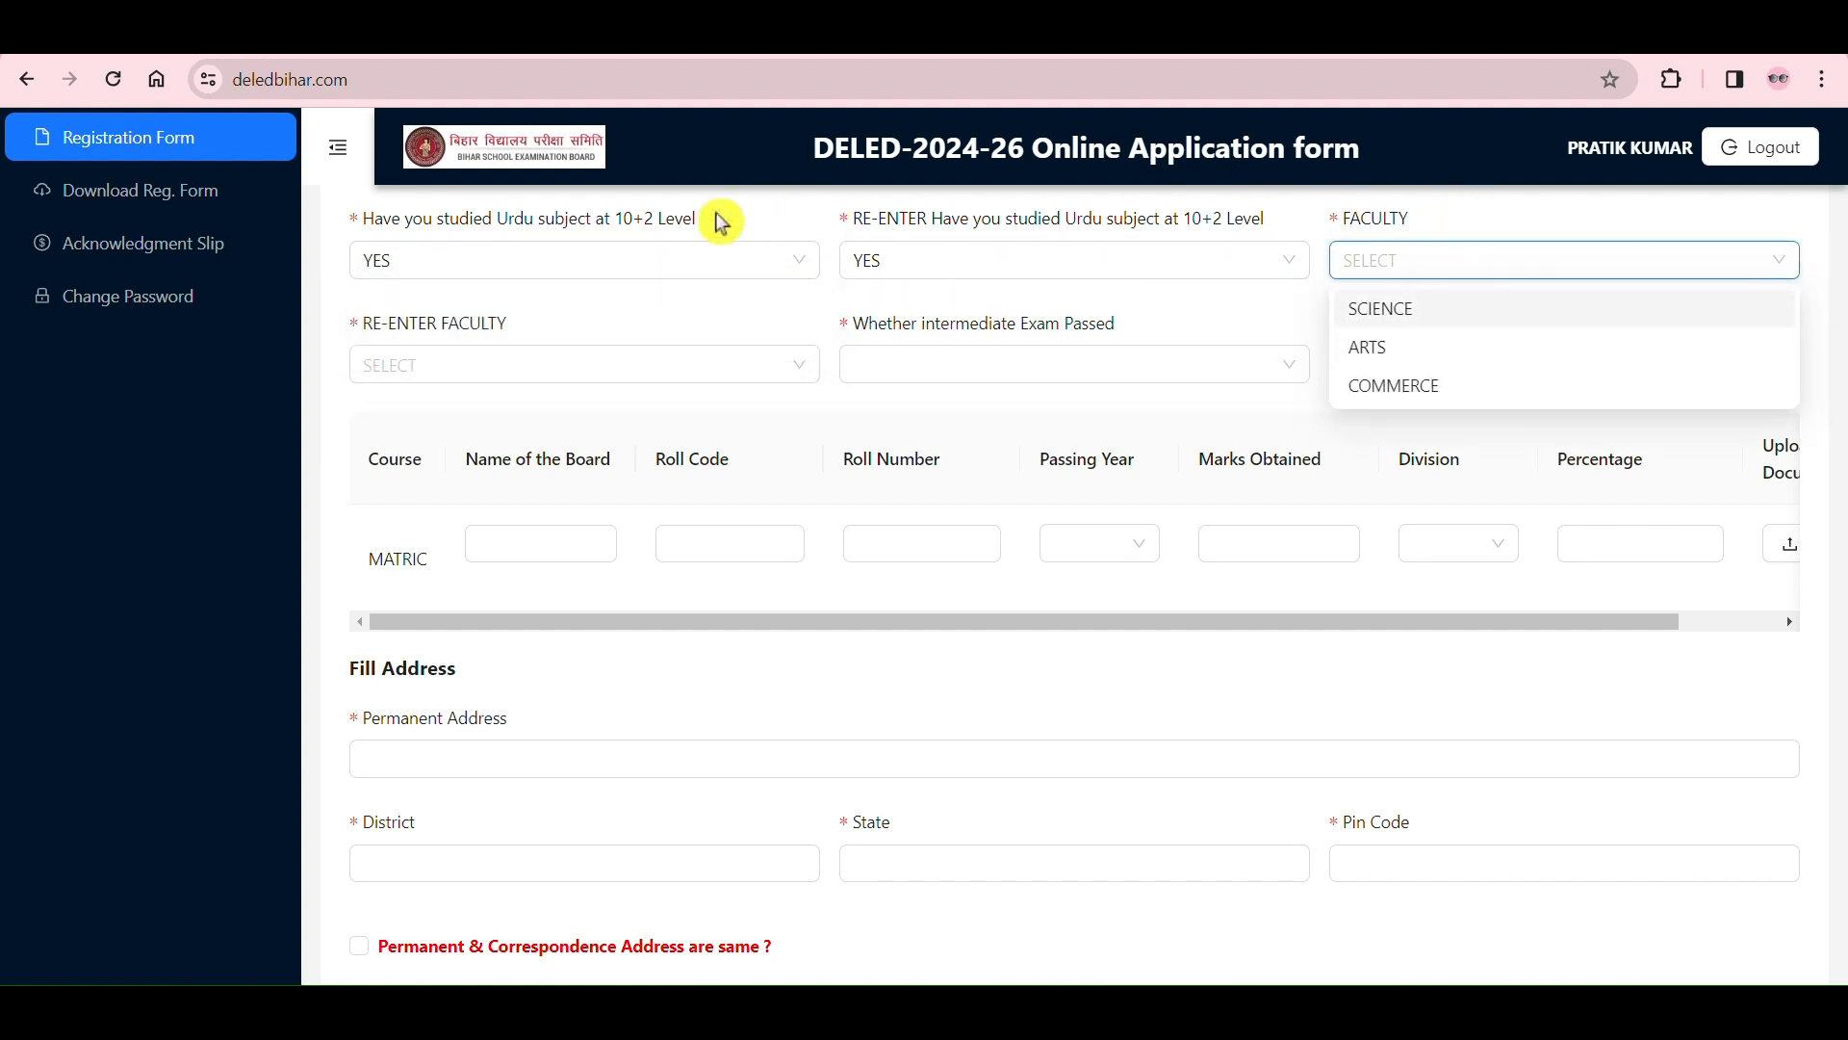
Step: Change the Urdu at 10+2 level answer and its re-entry field to NO
click(680, 263)
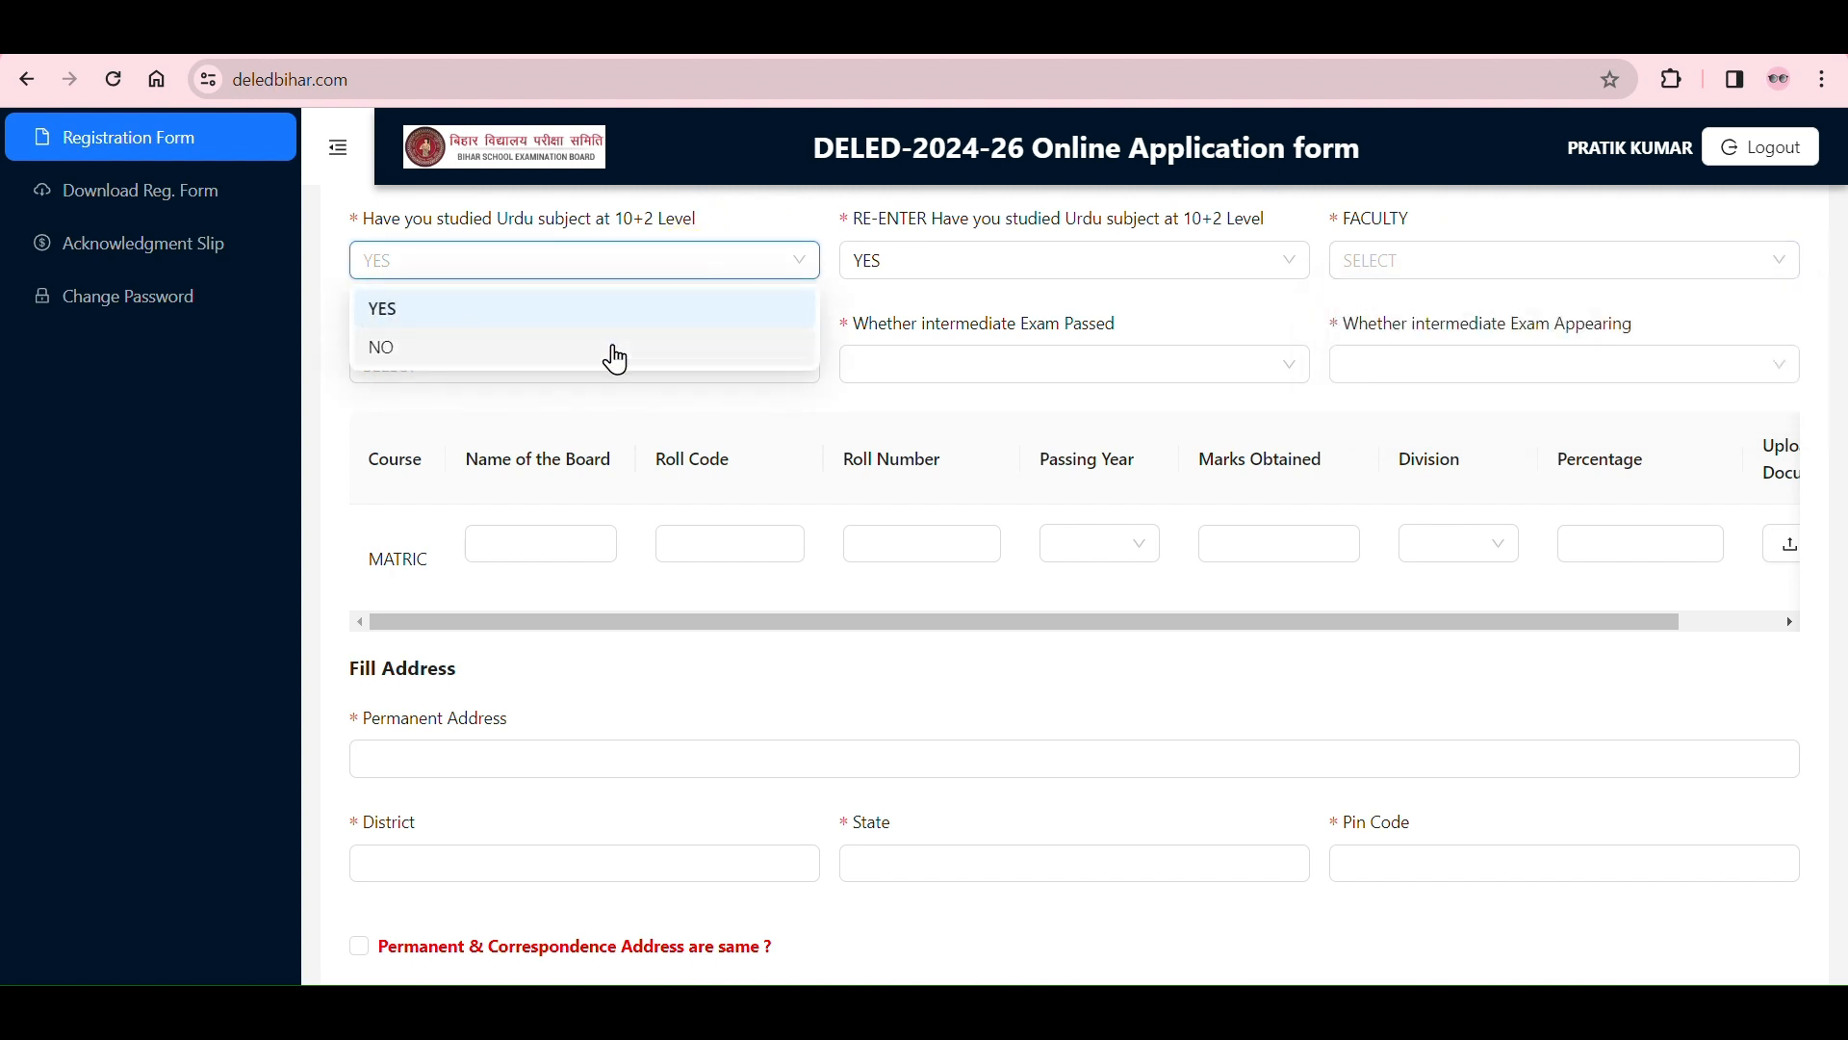
click(616, 348)
click(1011, 261)
click(912, 349)
Step: Choose SCIENCE as the faculty and repeat the same choice in the re-enter faculty field
click(1451, 273)
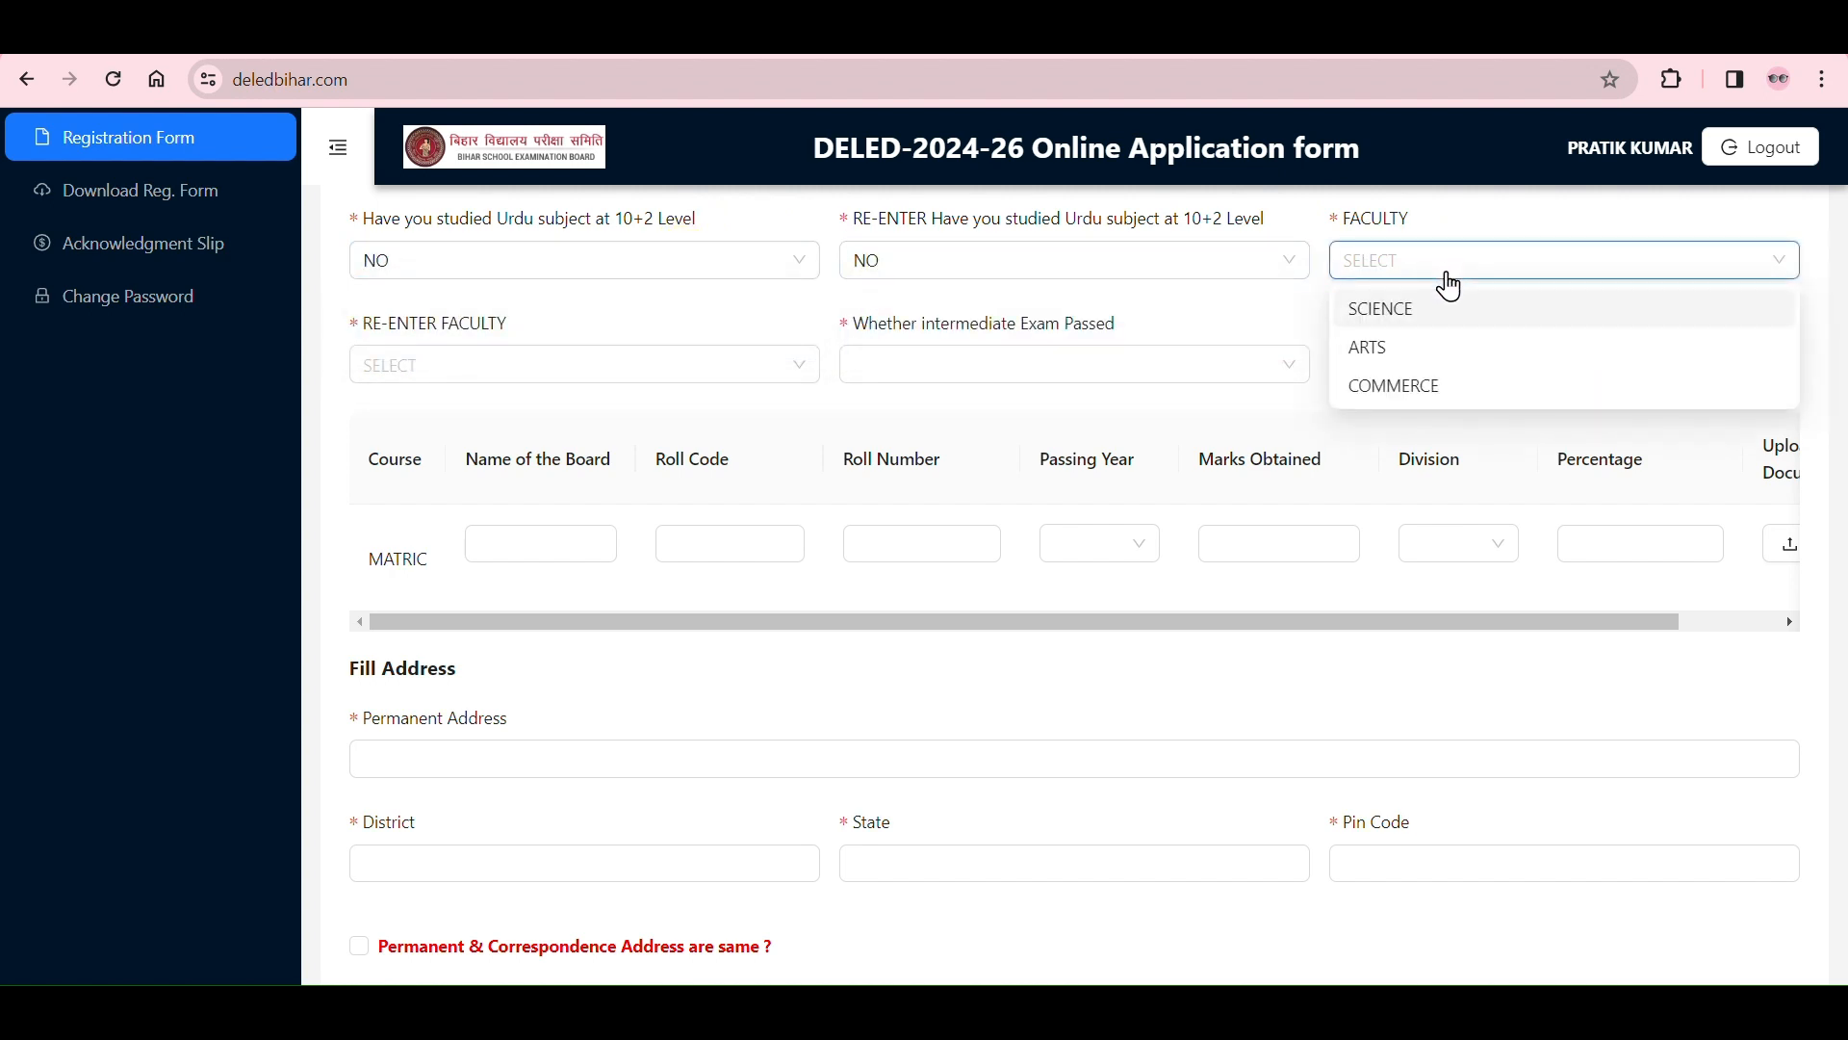
click(1465, 312)
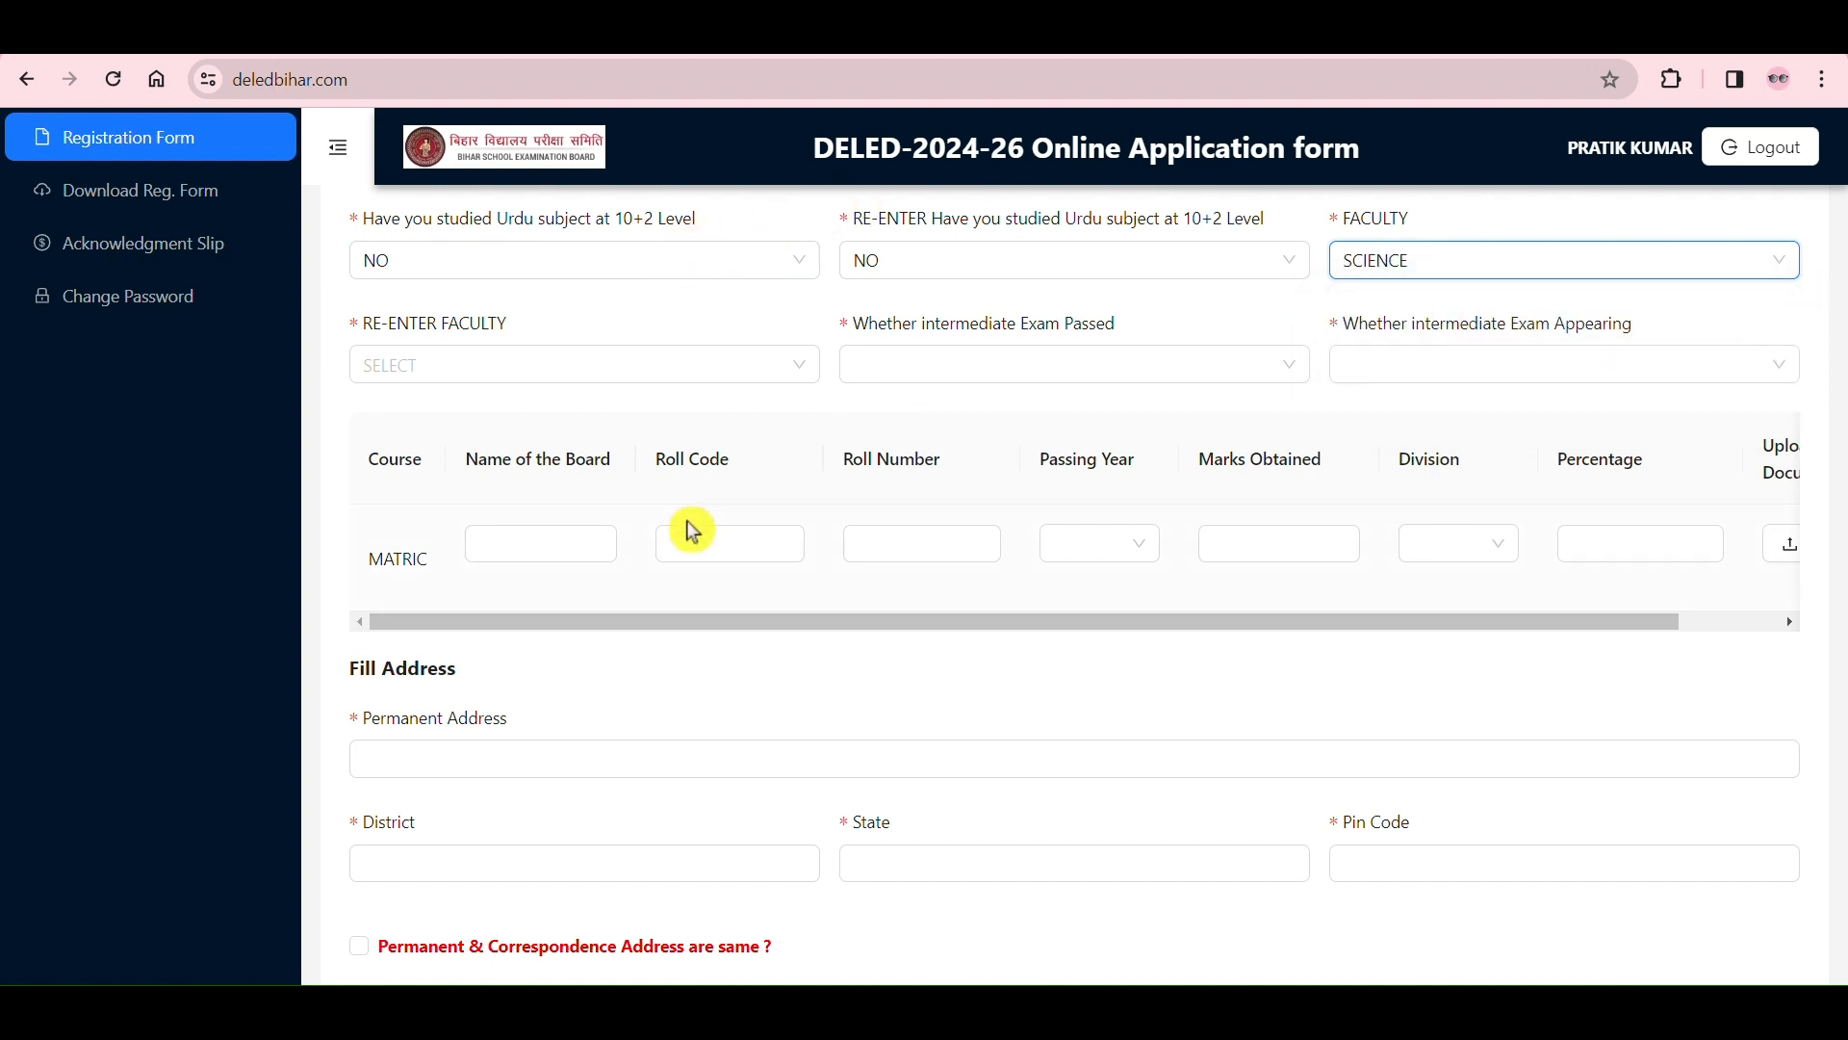
click(695, 386)
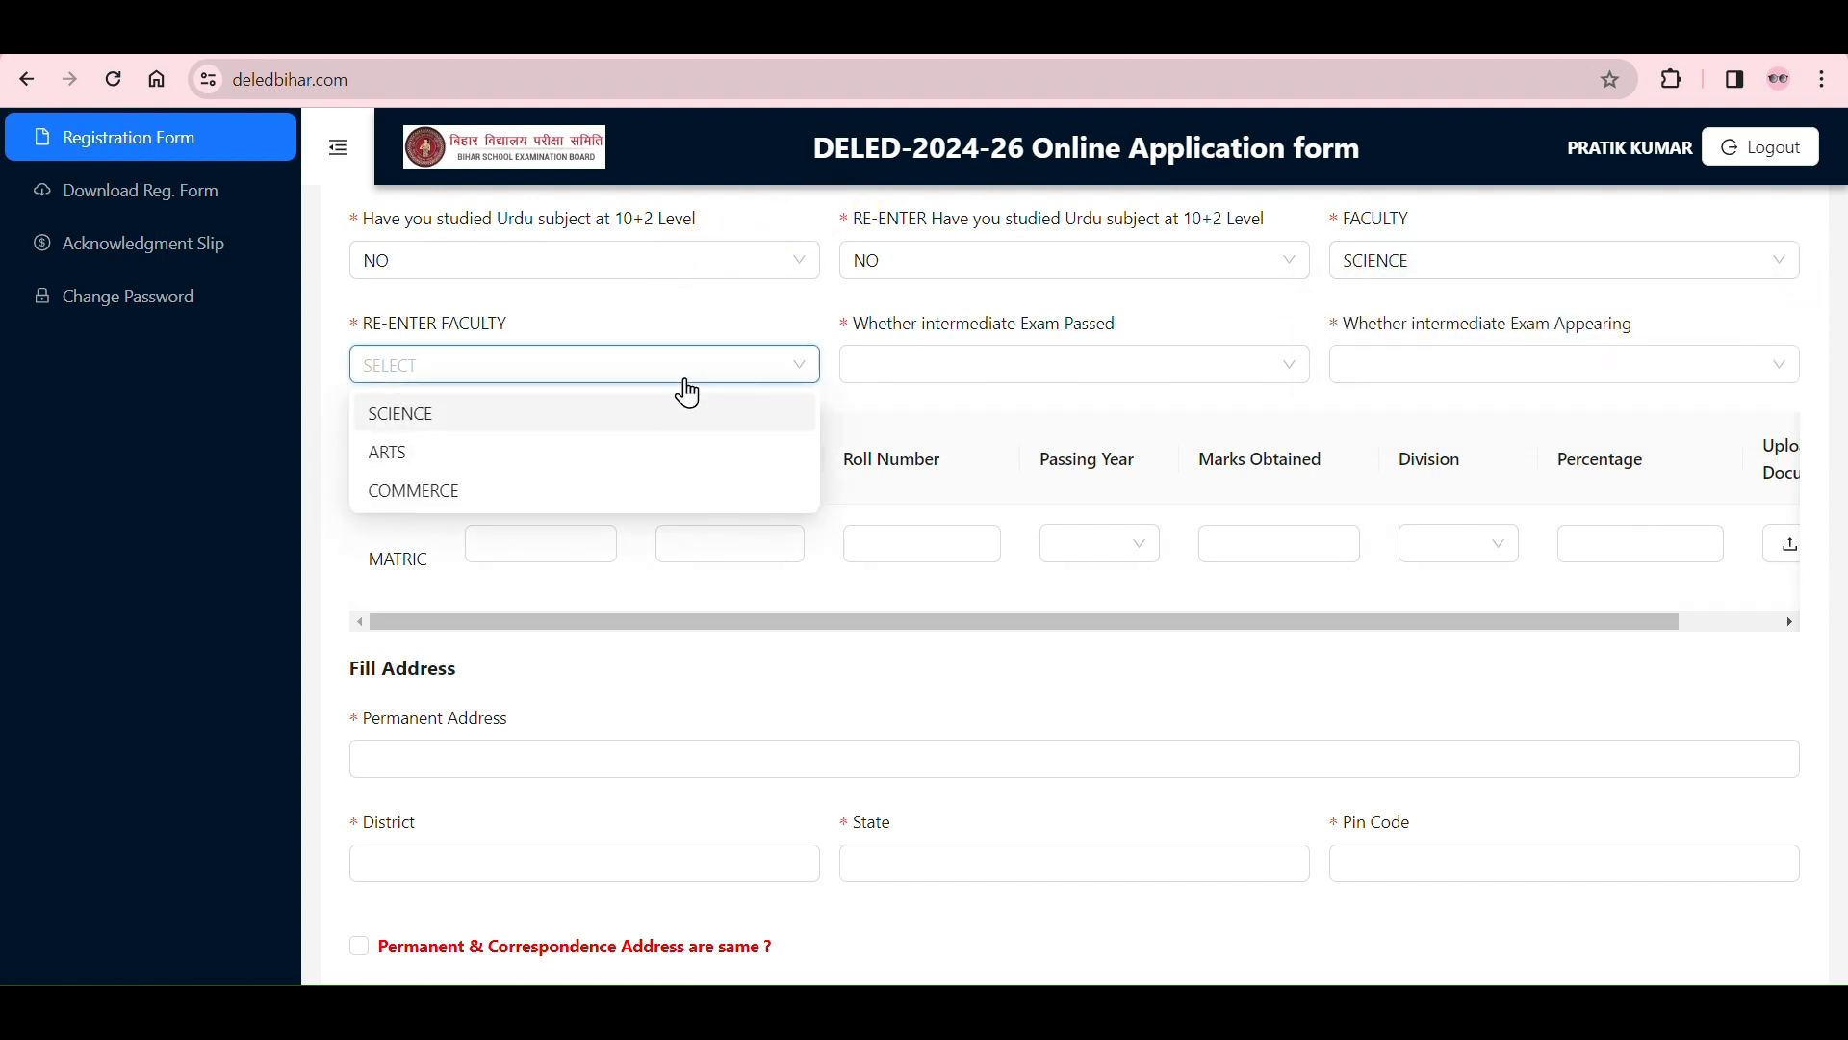
click(652, 416)
click(739, 386)
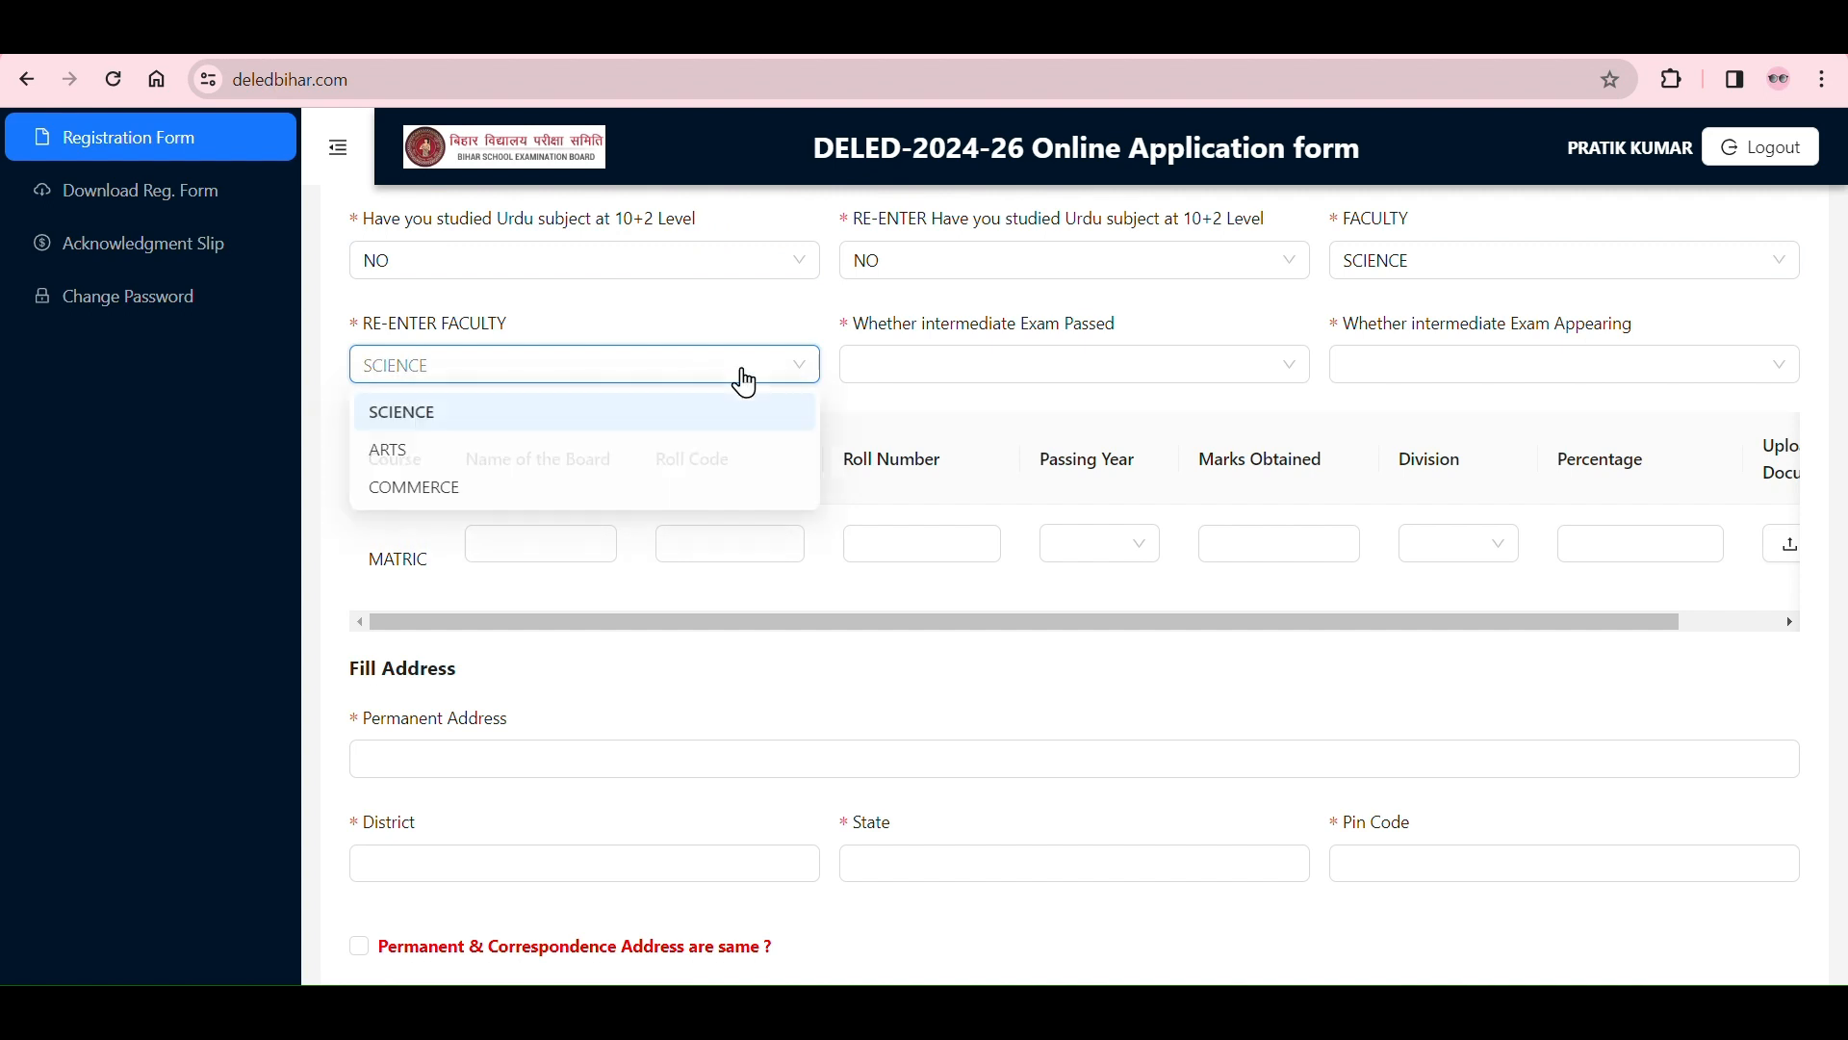
click(746, 383)
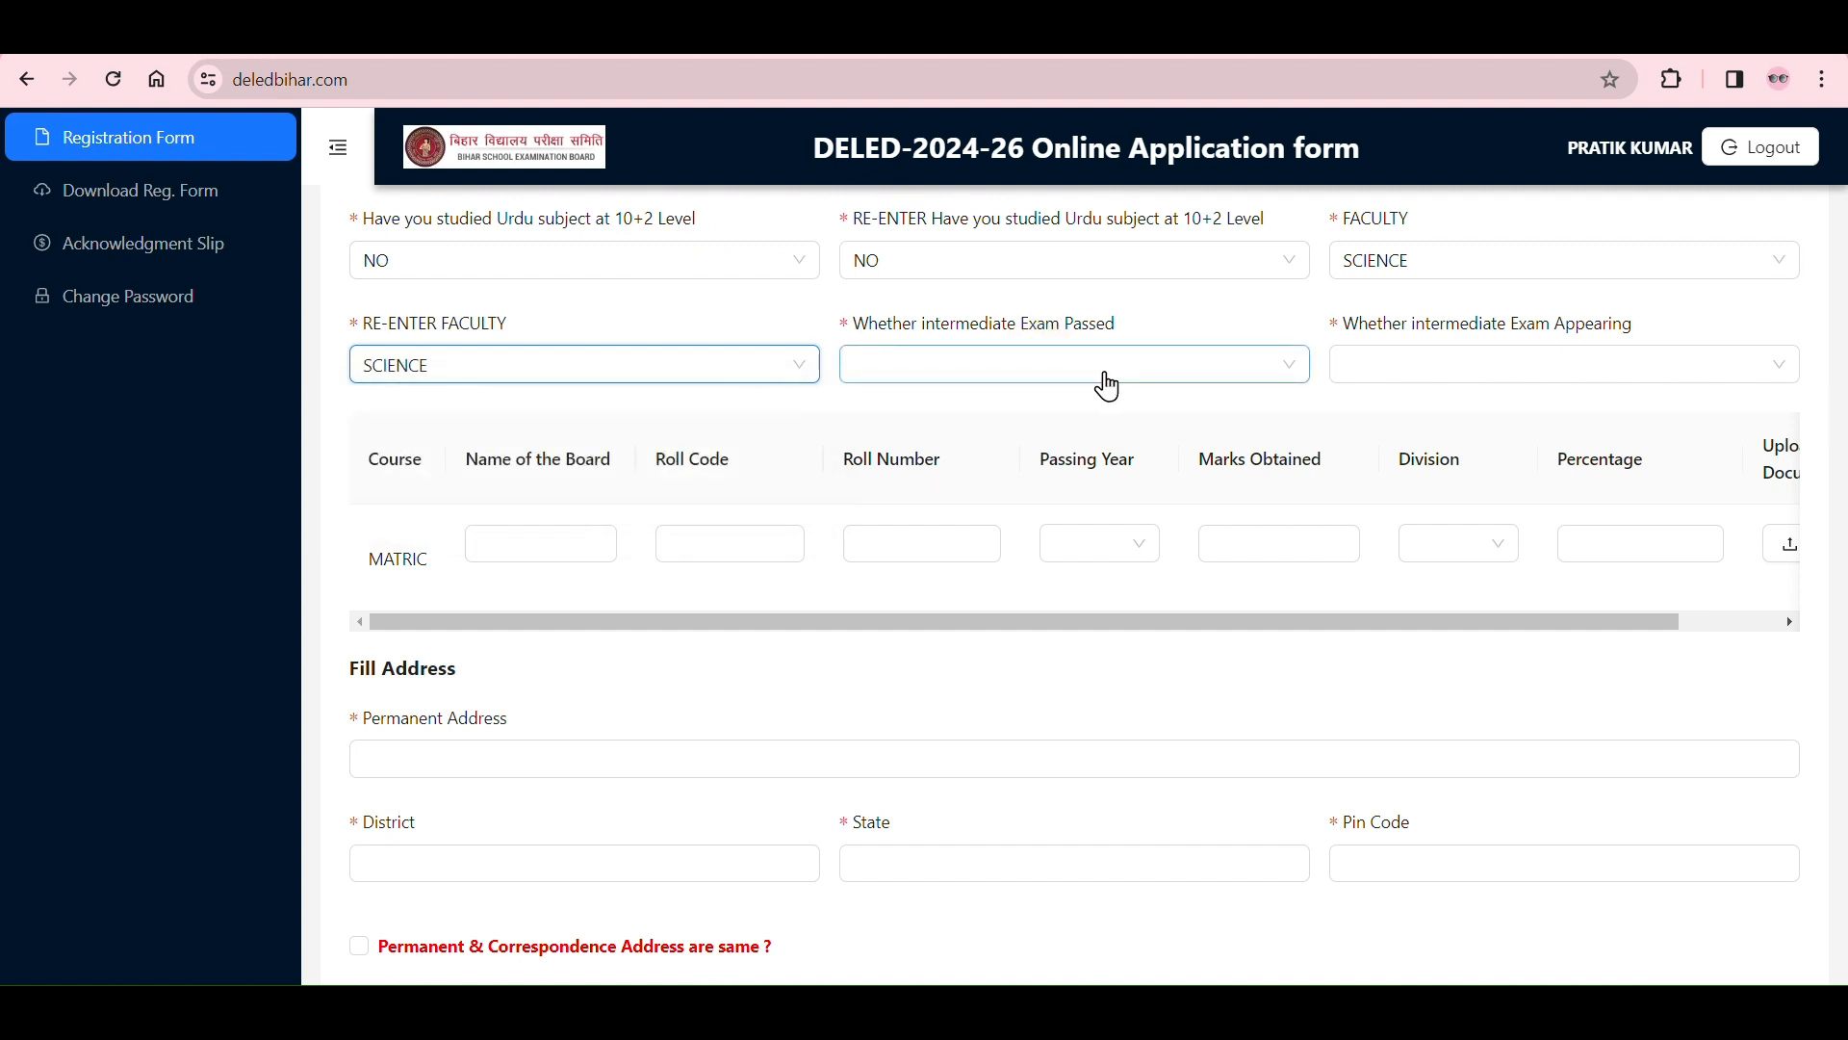
Step: Answer YES to whether the intermediate exam is passed and point out the INTERMEDIATE row in the marks table
click(1278, 376)
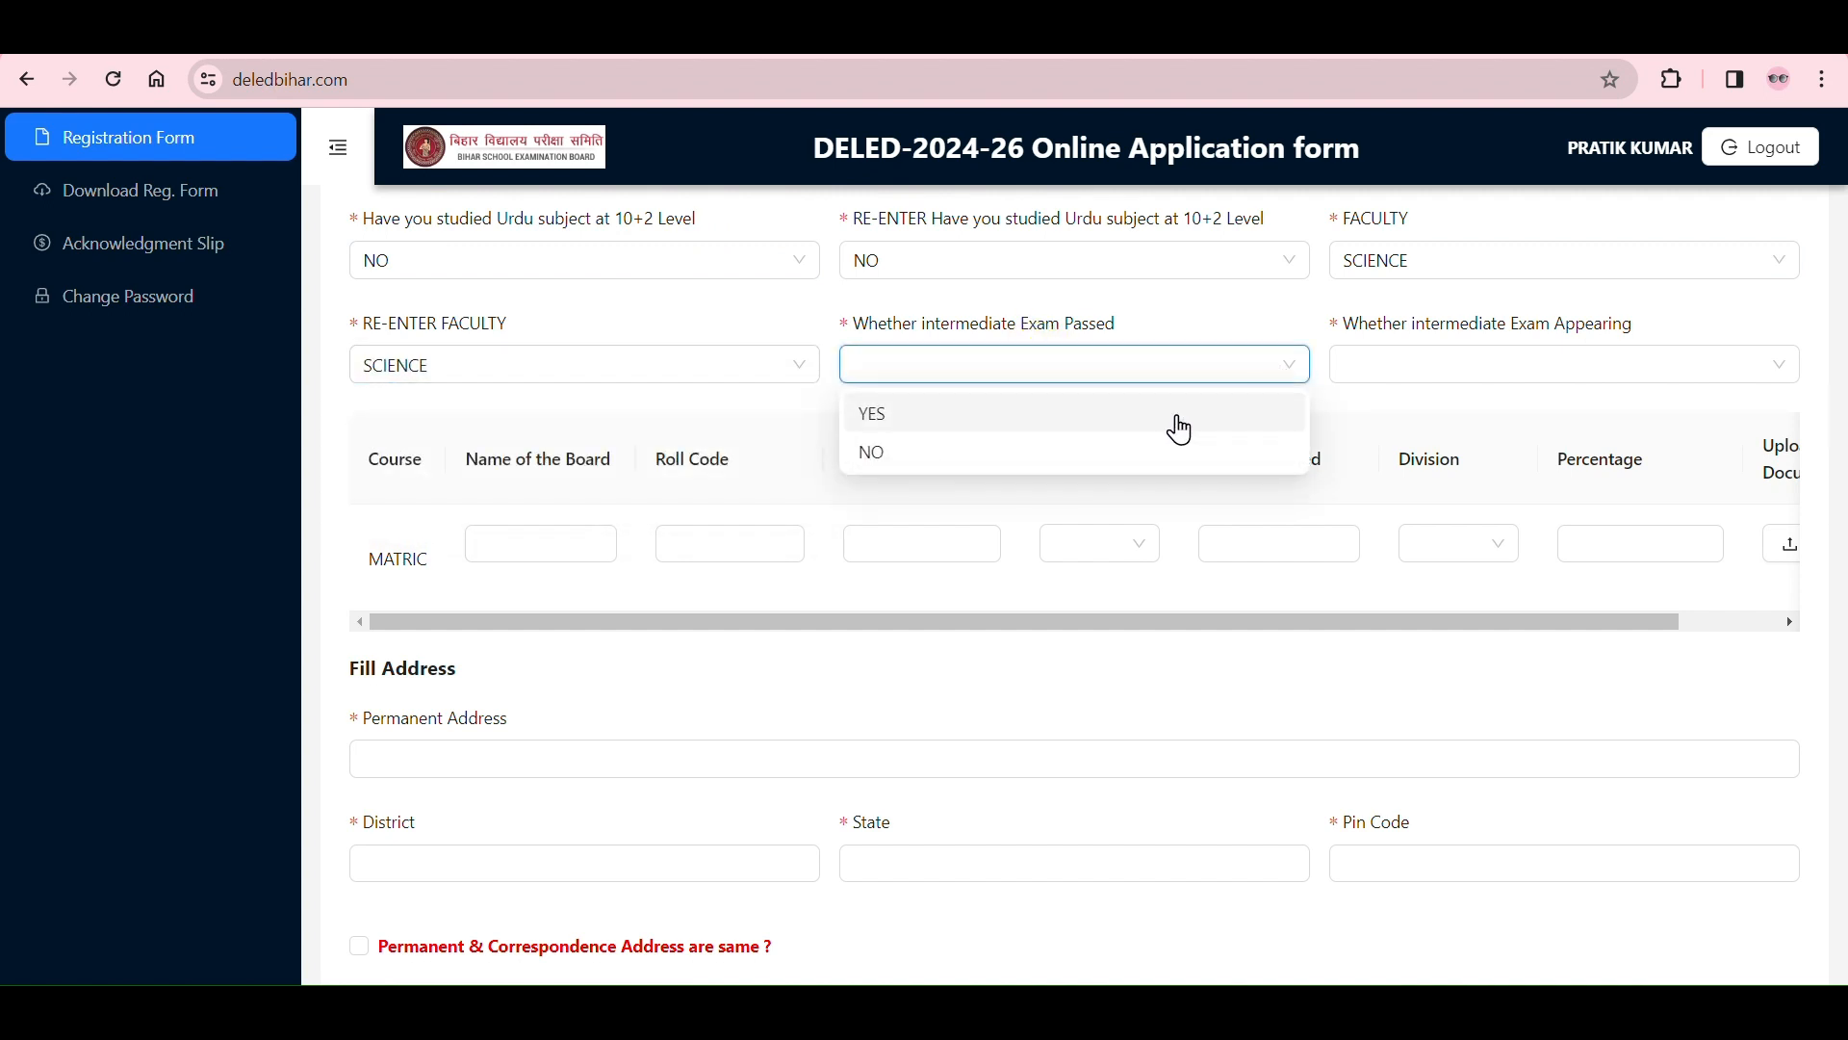
click(1180, 416)
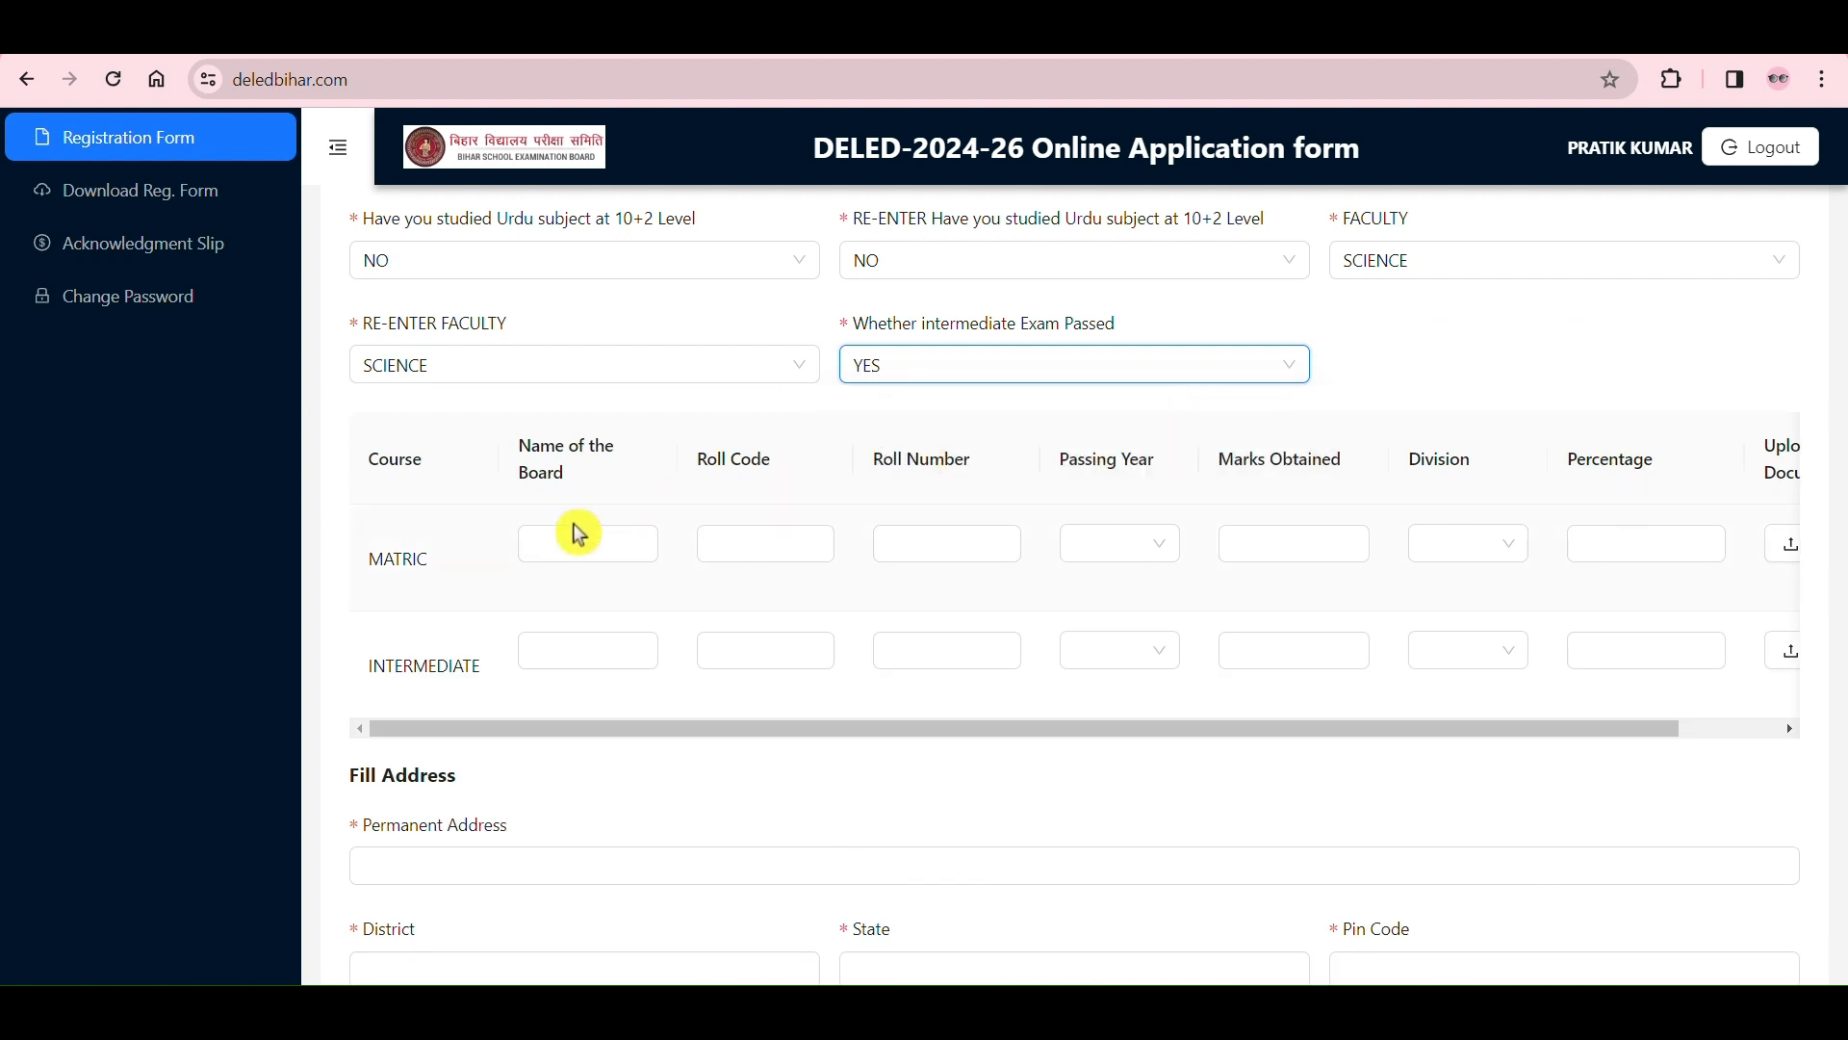
click(606, 534)
click(763, 545)
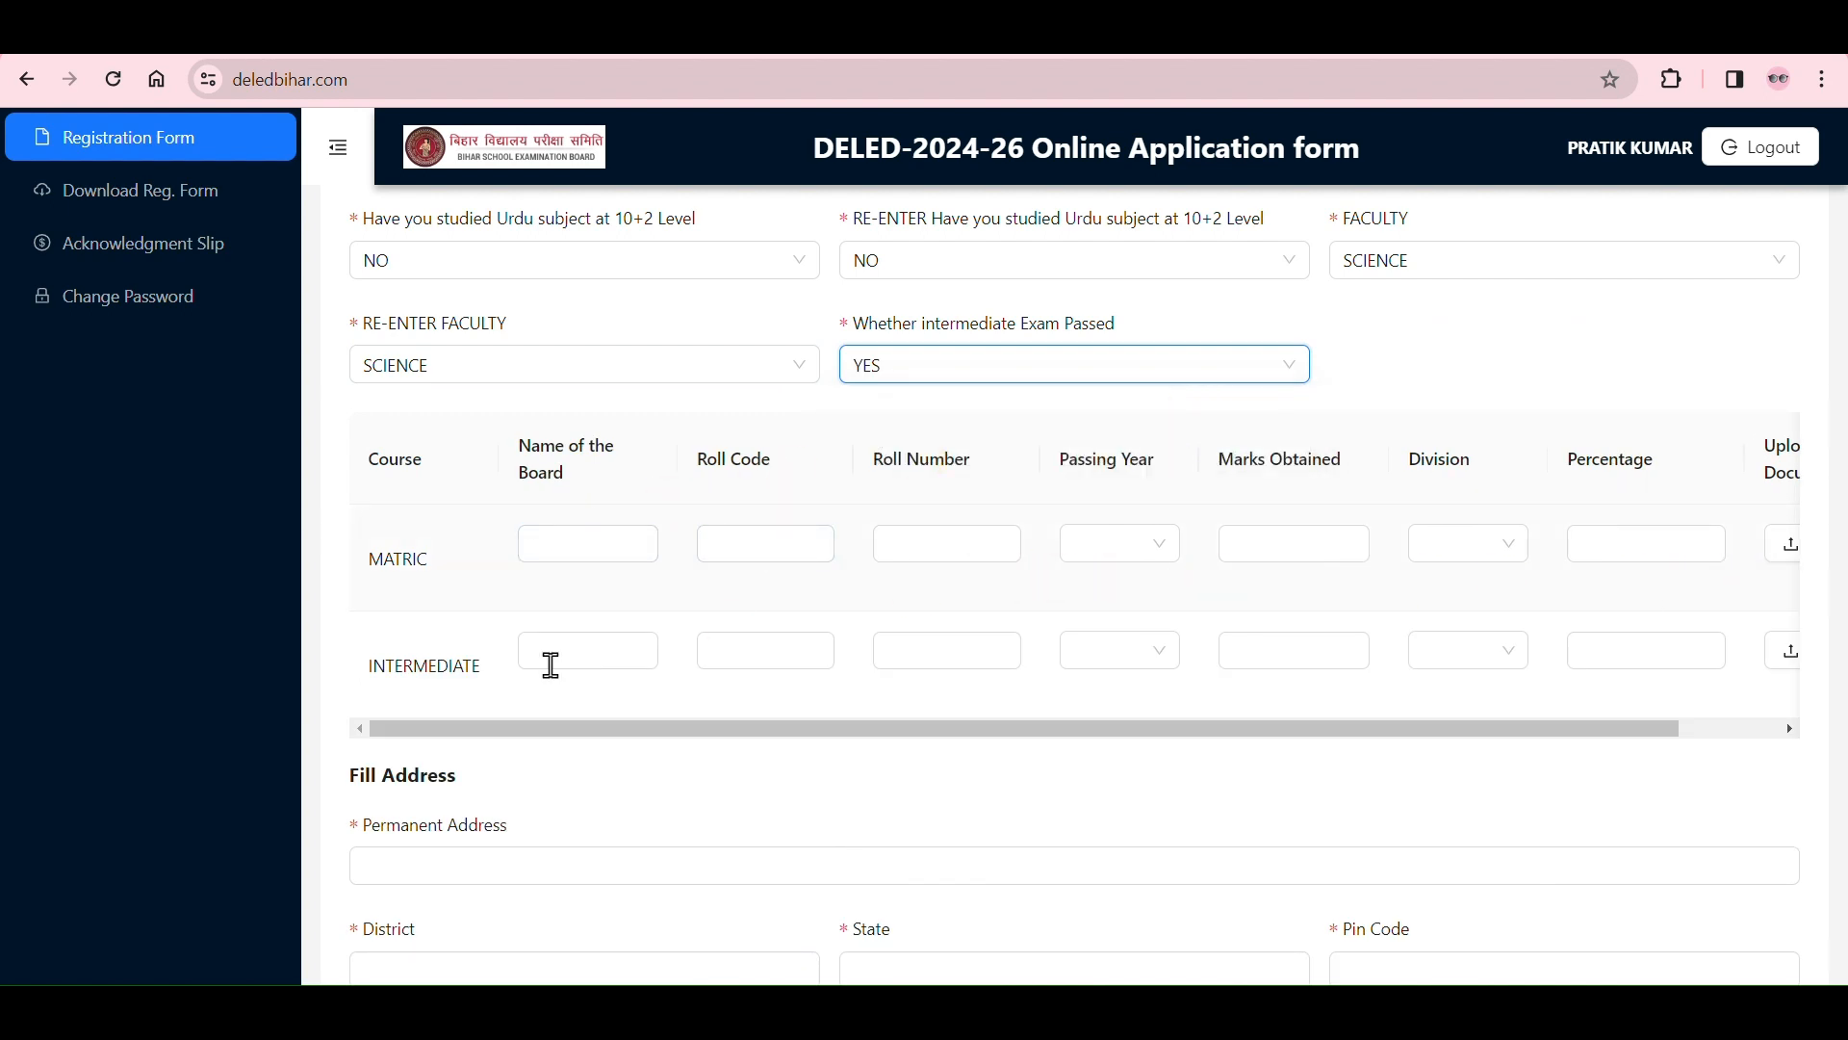
drag(361, 674, 481, 705)
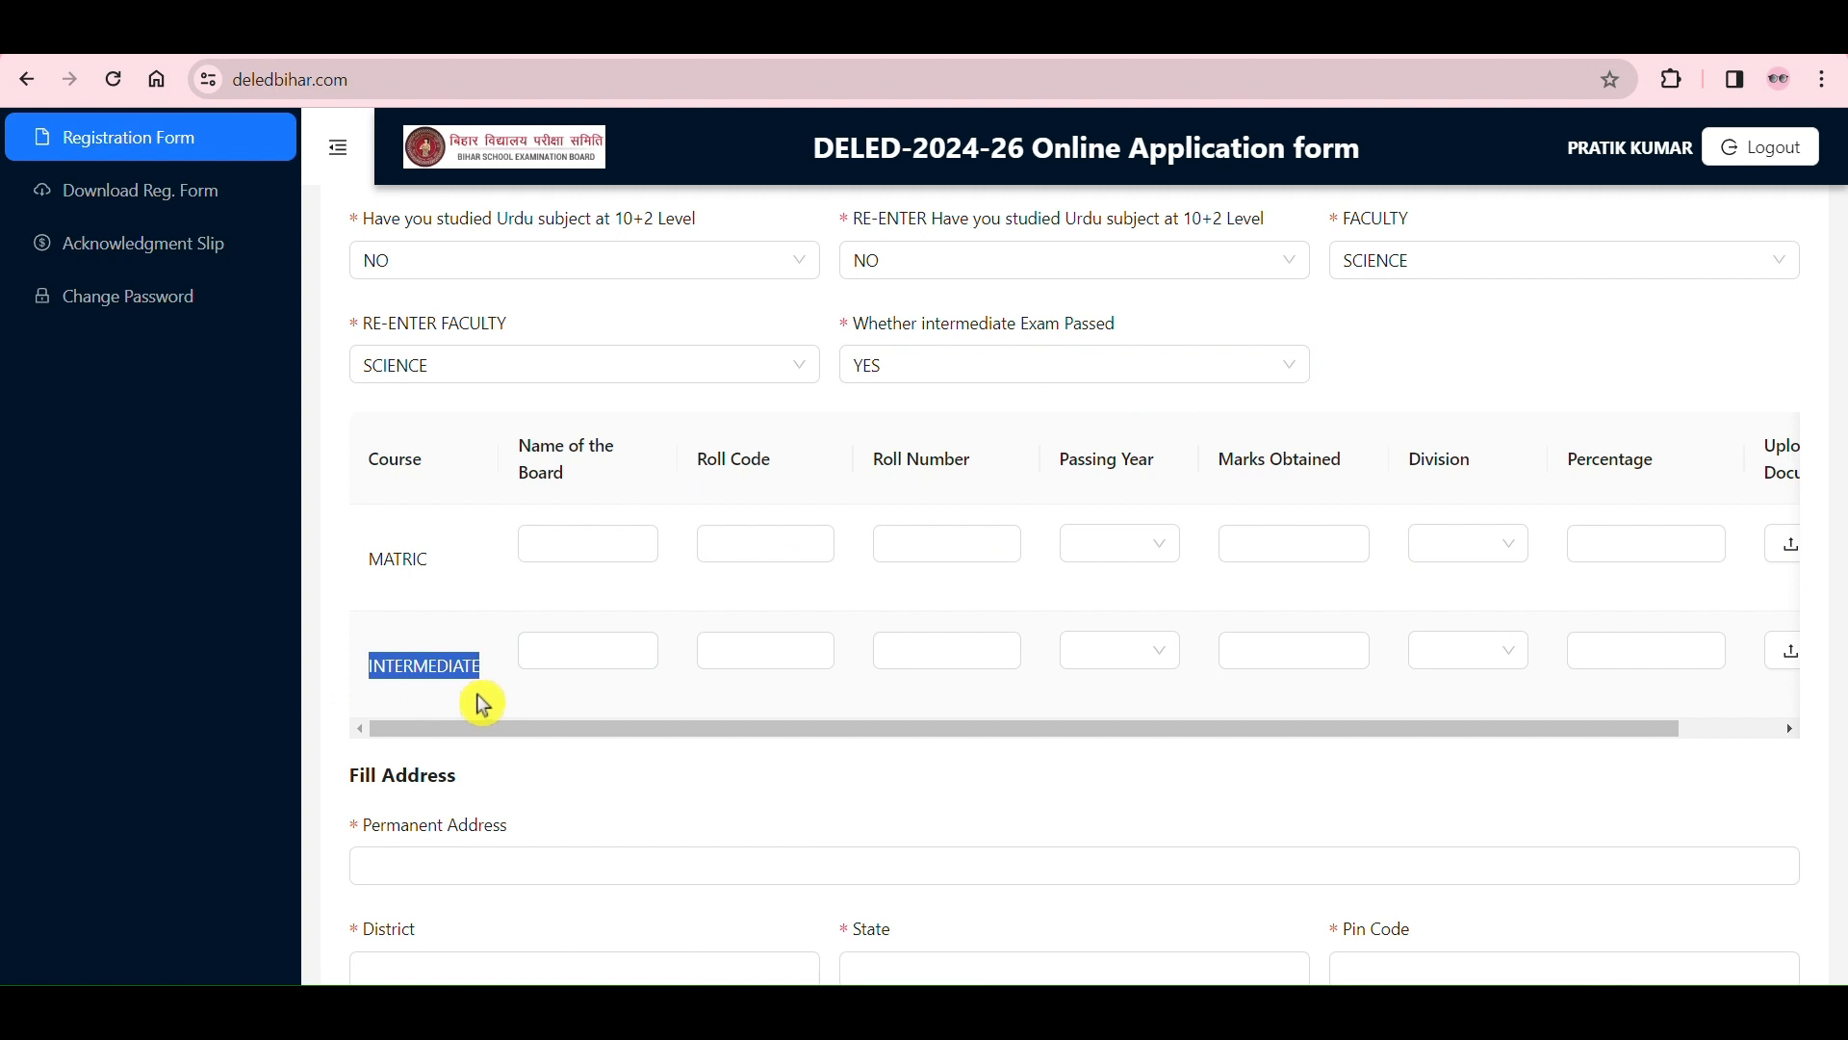
Step: Change the intermediate exam passed answer to NO and point out the MATRIC row in the marks table
click(1505, 376)
click(1283, 375)
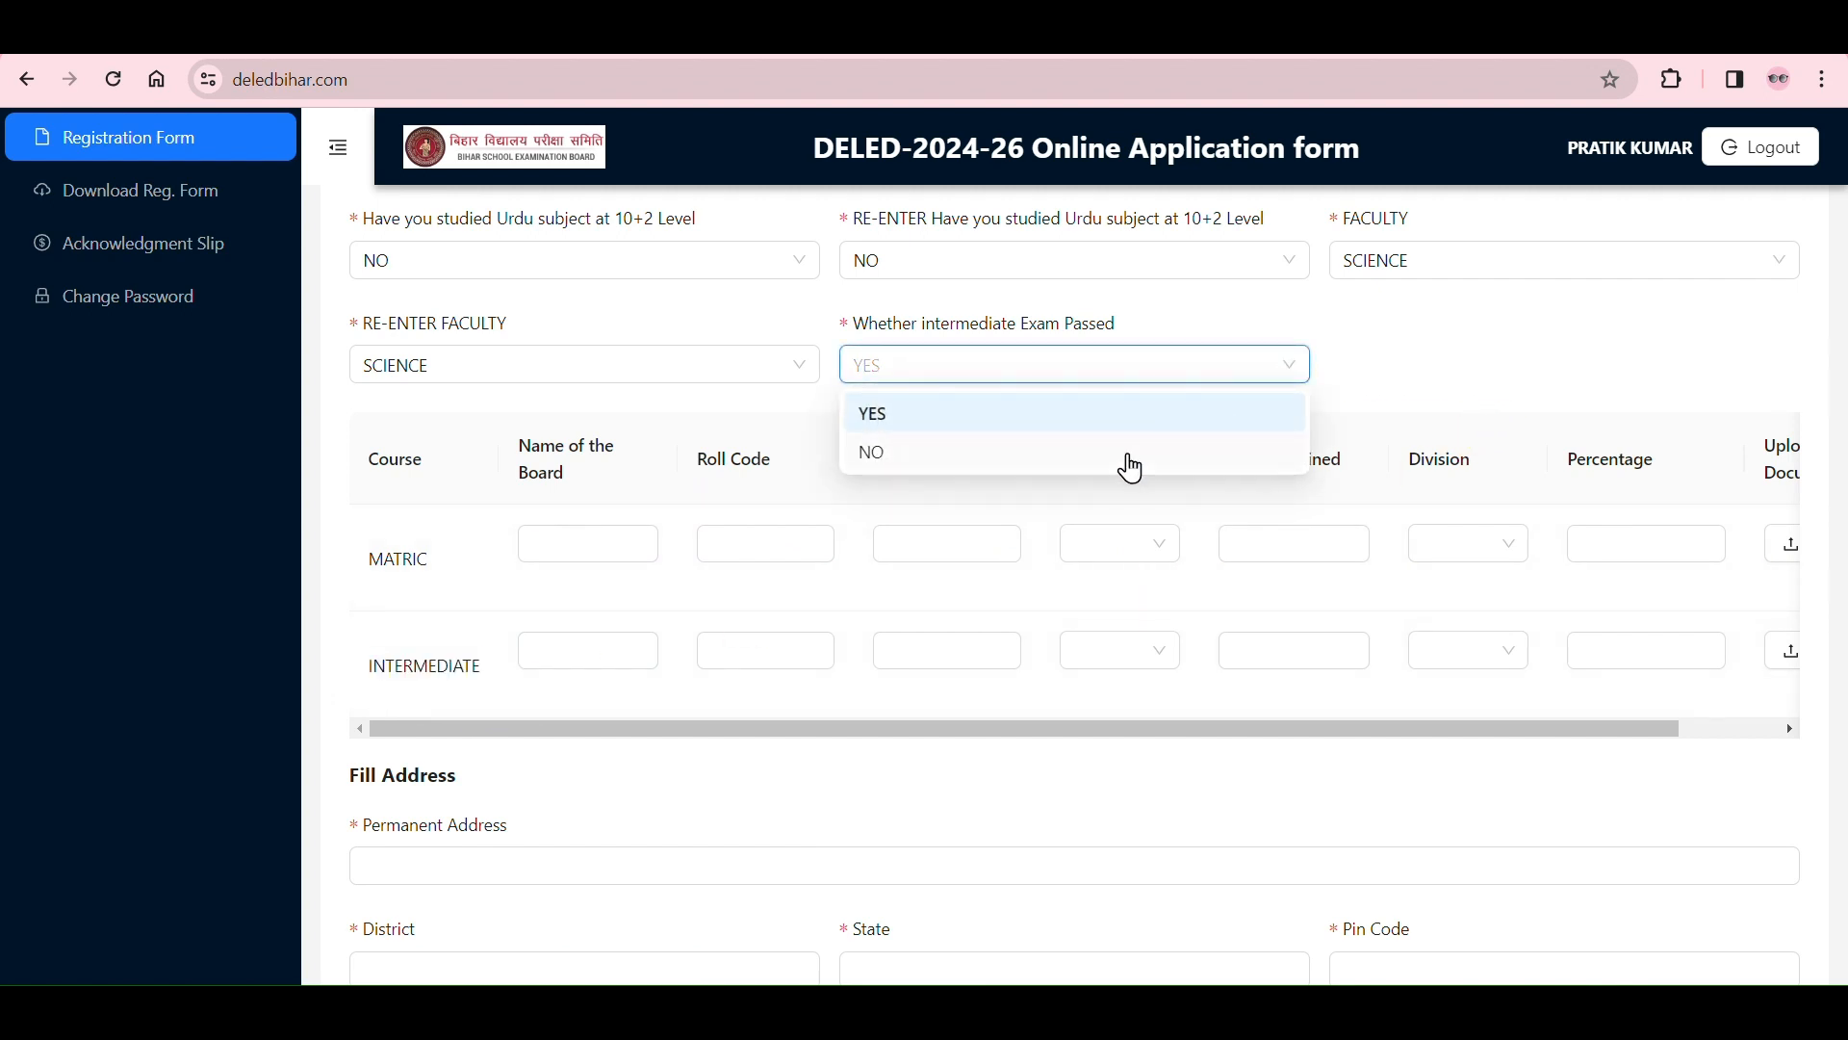
click(1131, 469)
drag(369, 555, 450, 578)
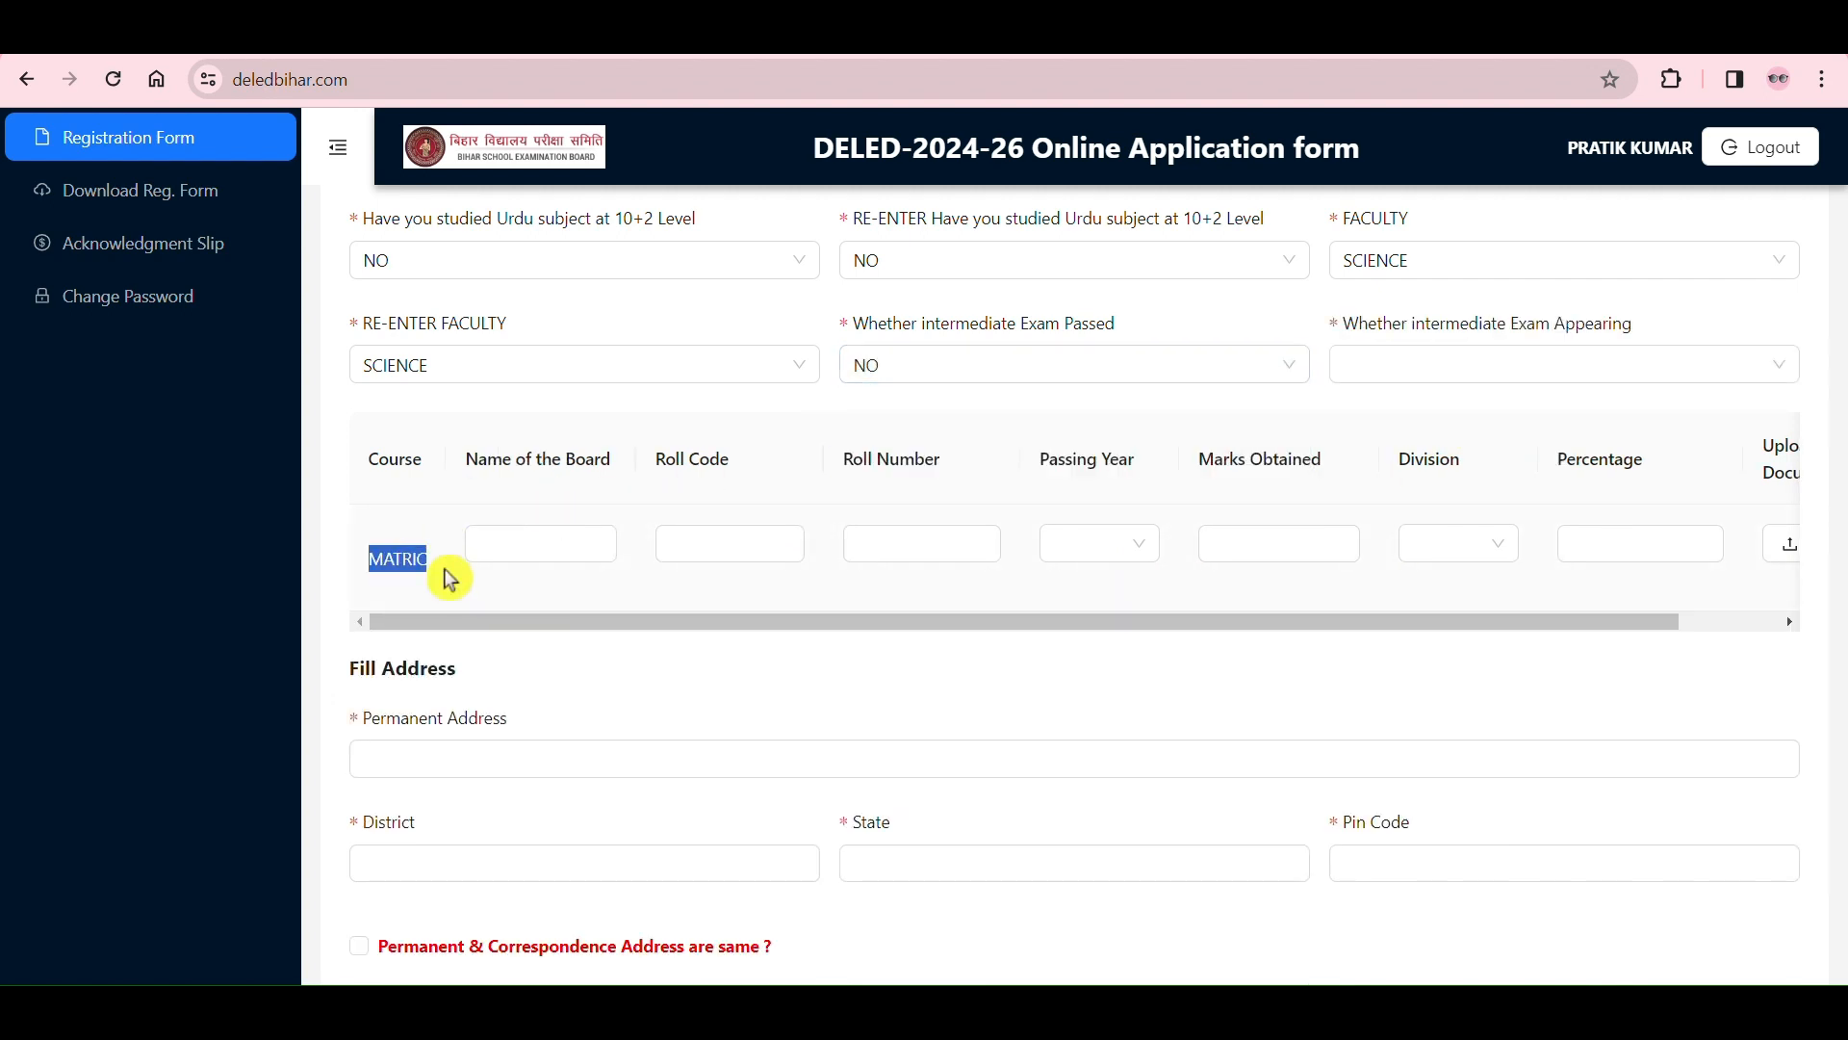
click(444, 588)
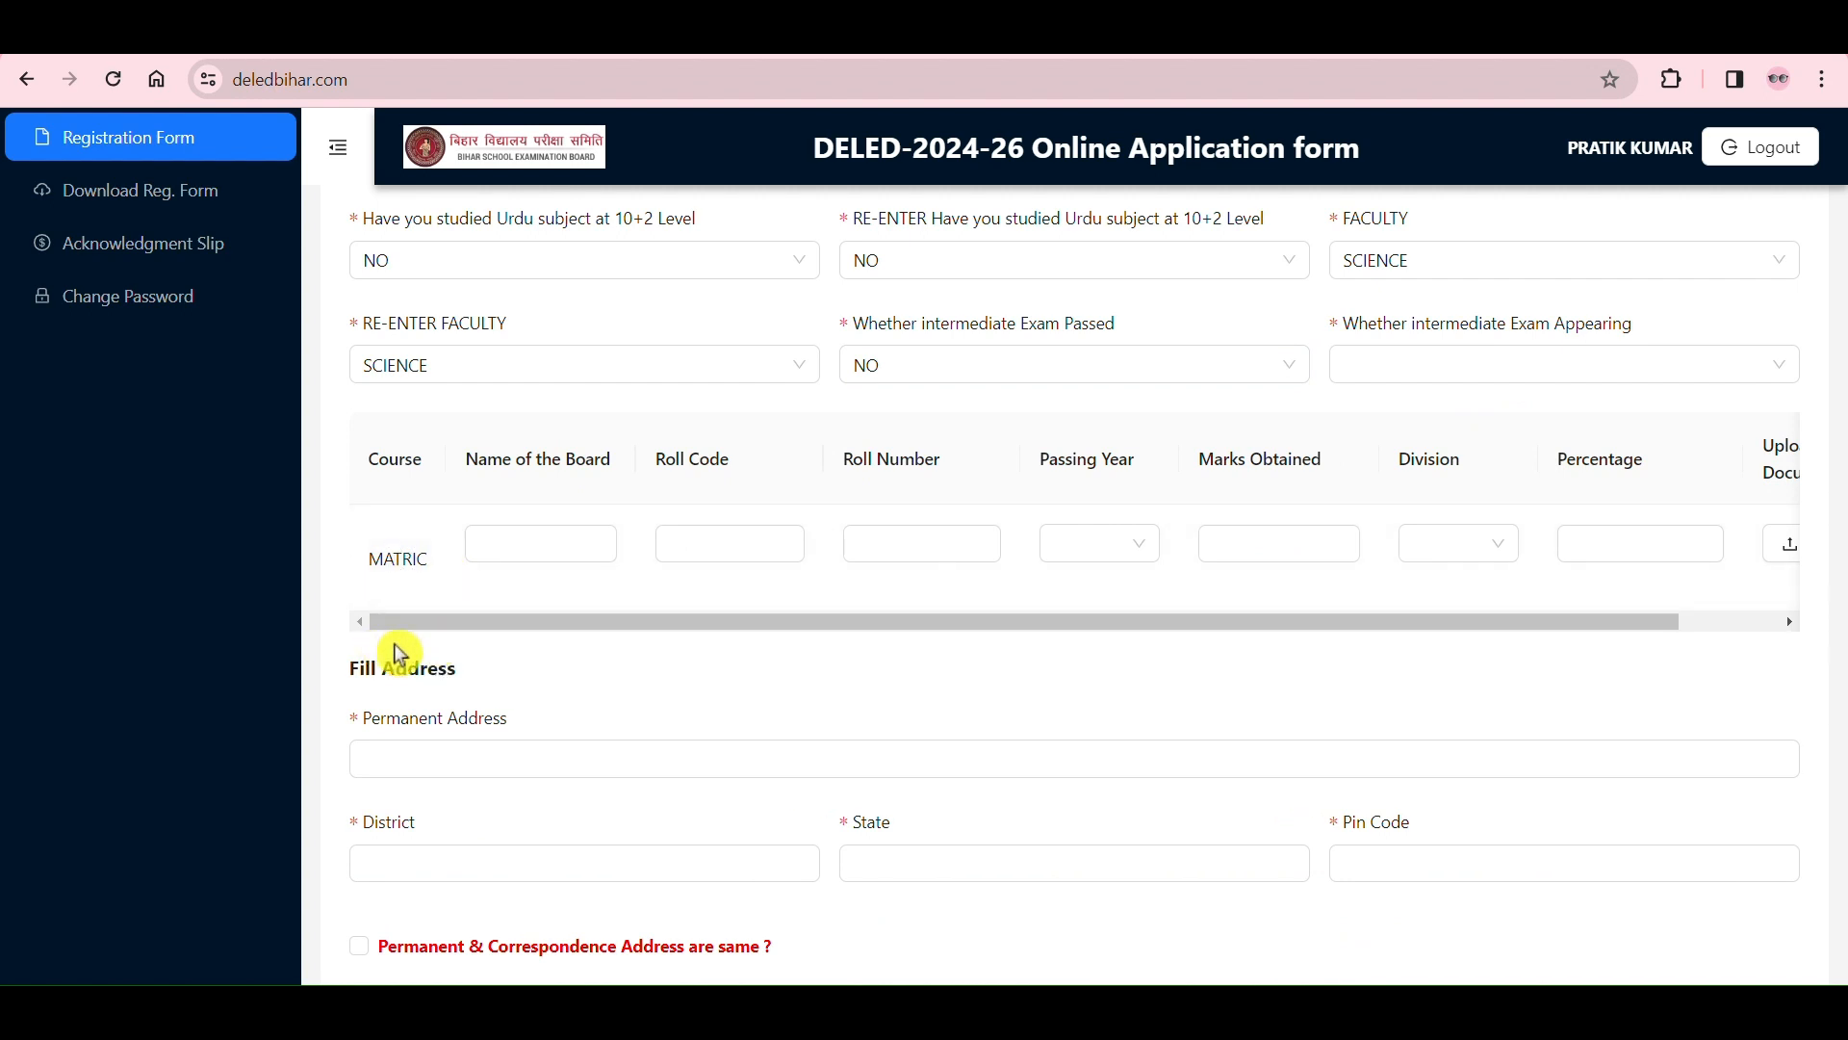
Step: Try NO for whether the candidate is appearing in the intermediate exam, and change the answer to YES
click(1446, 373)
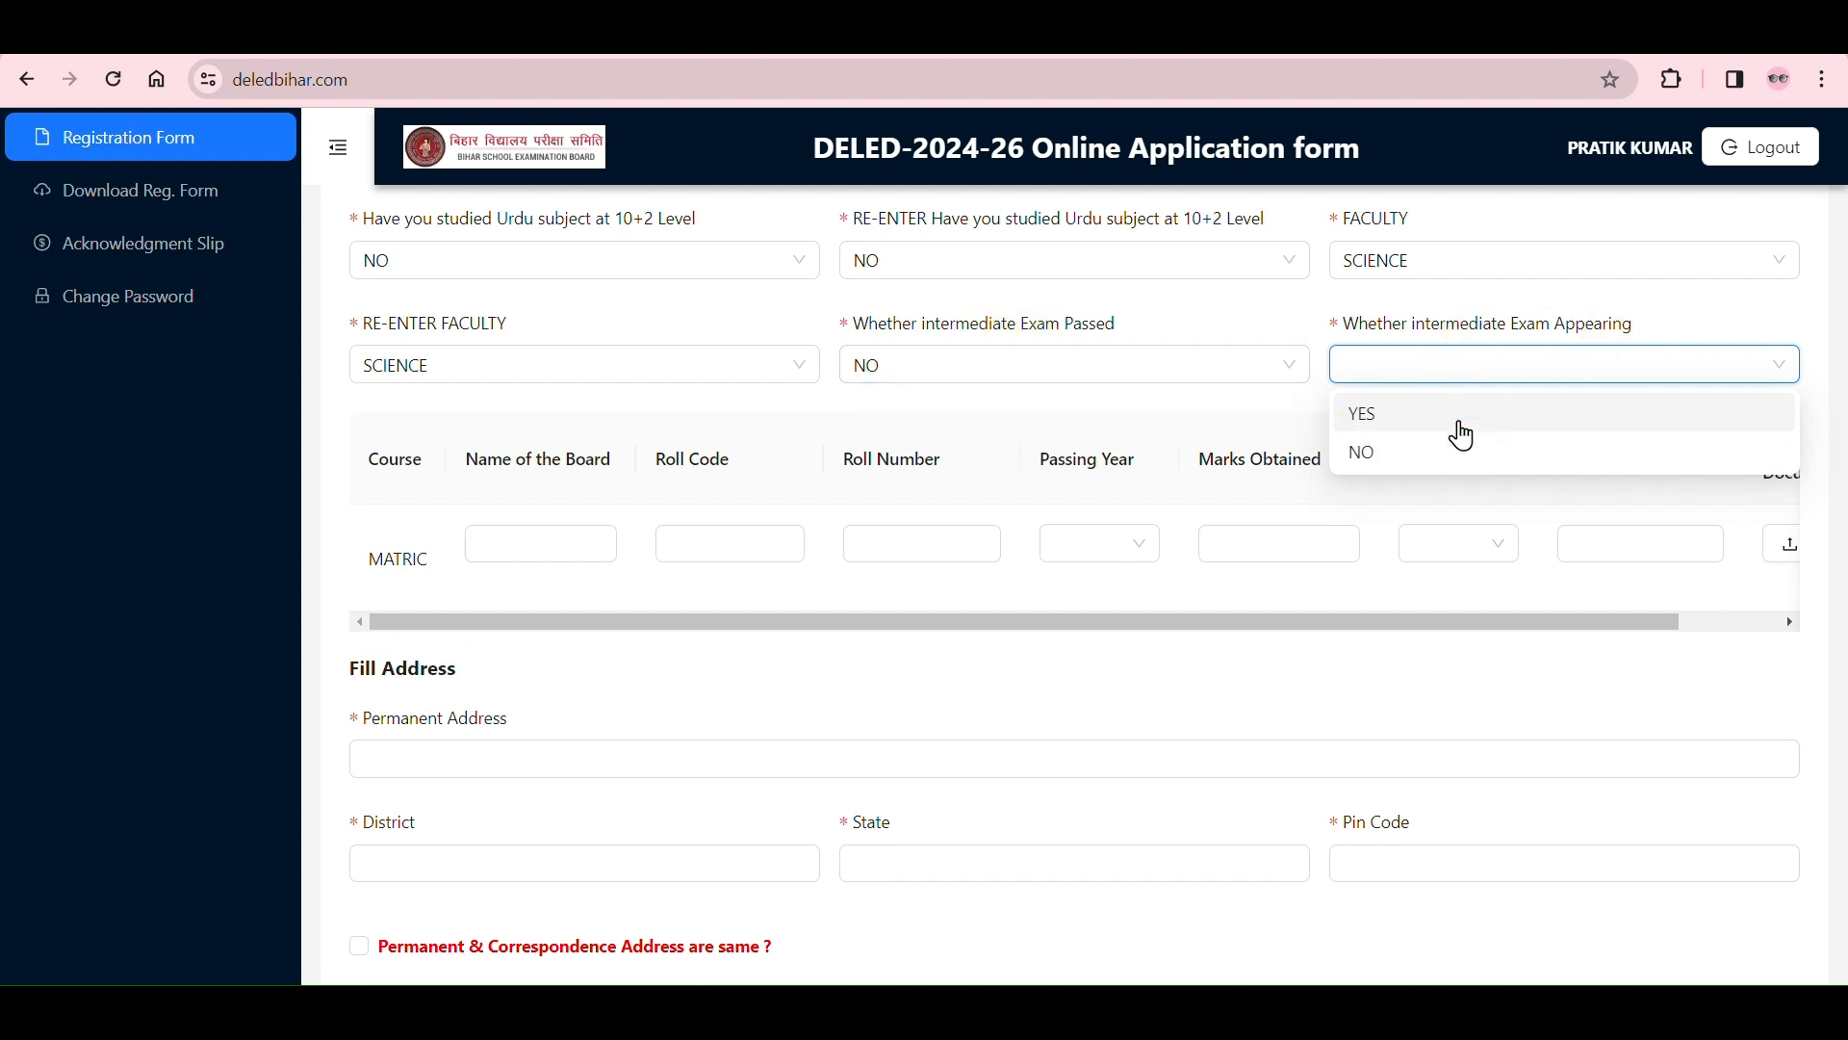
click(1428, 453)
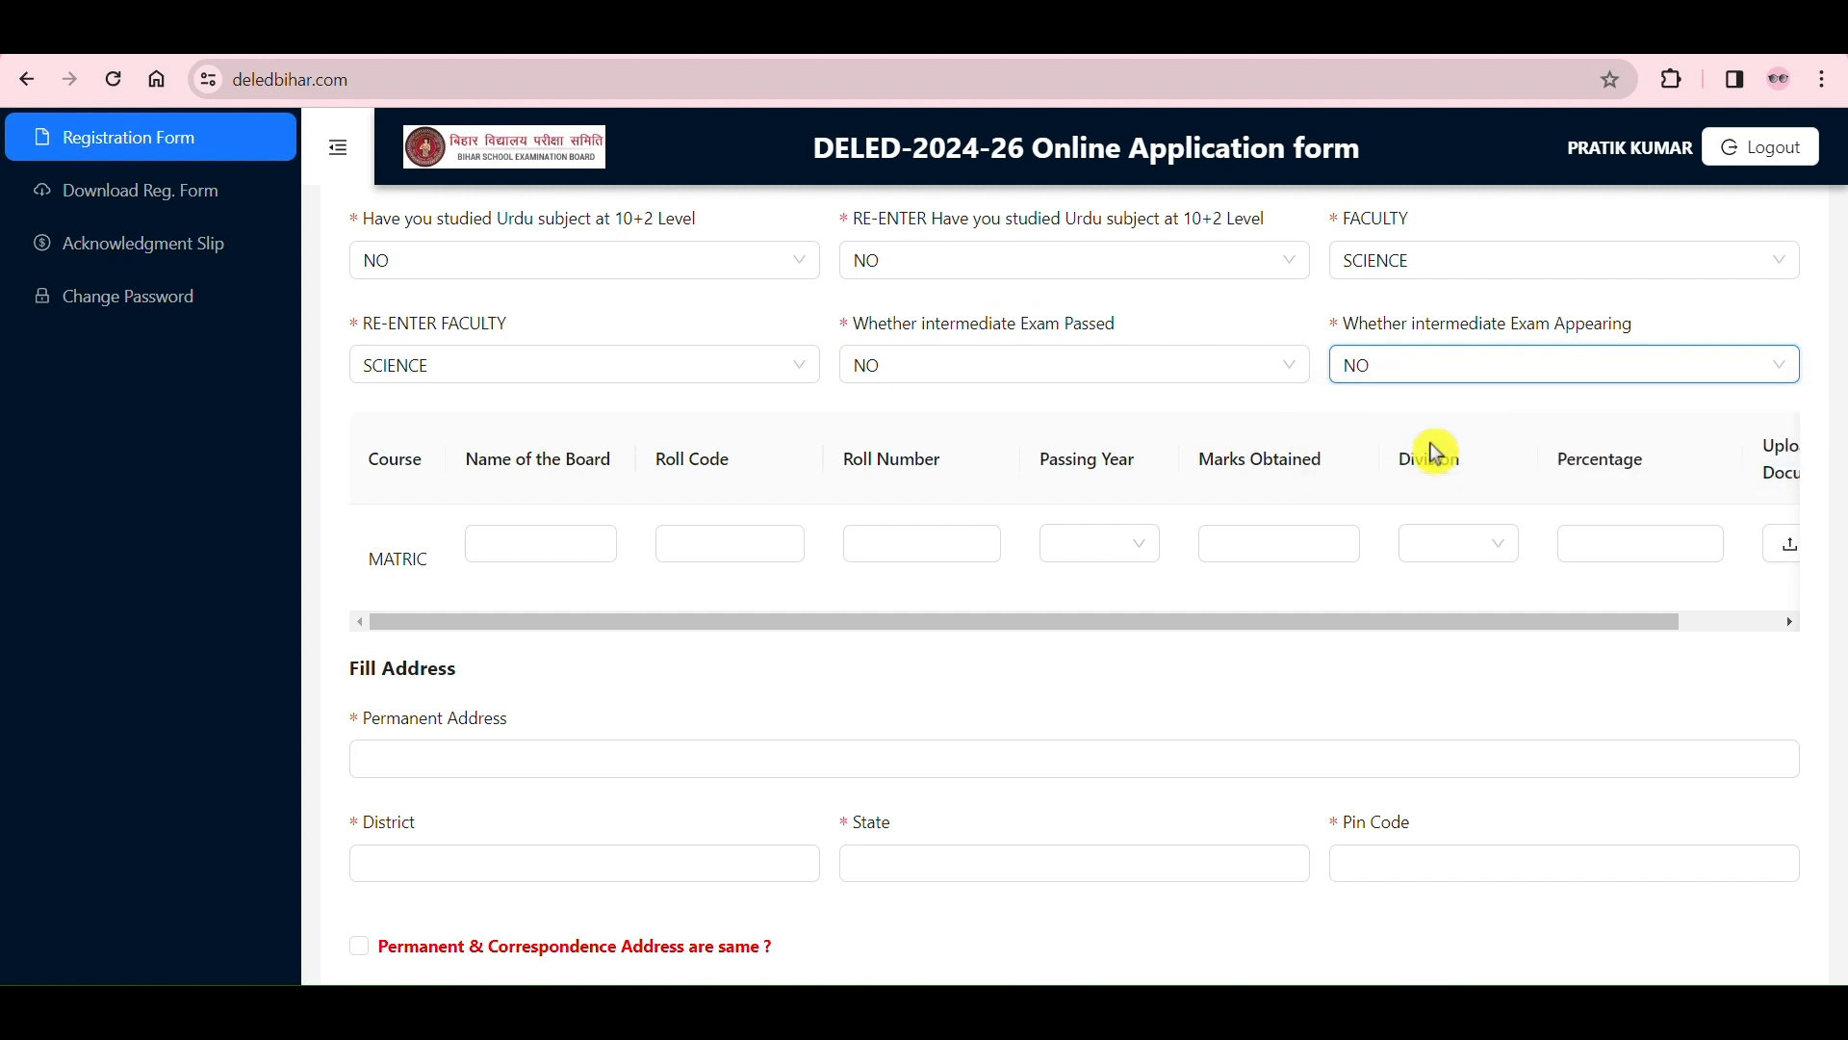
click(1504, 378)
click(1451, 423)
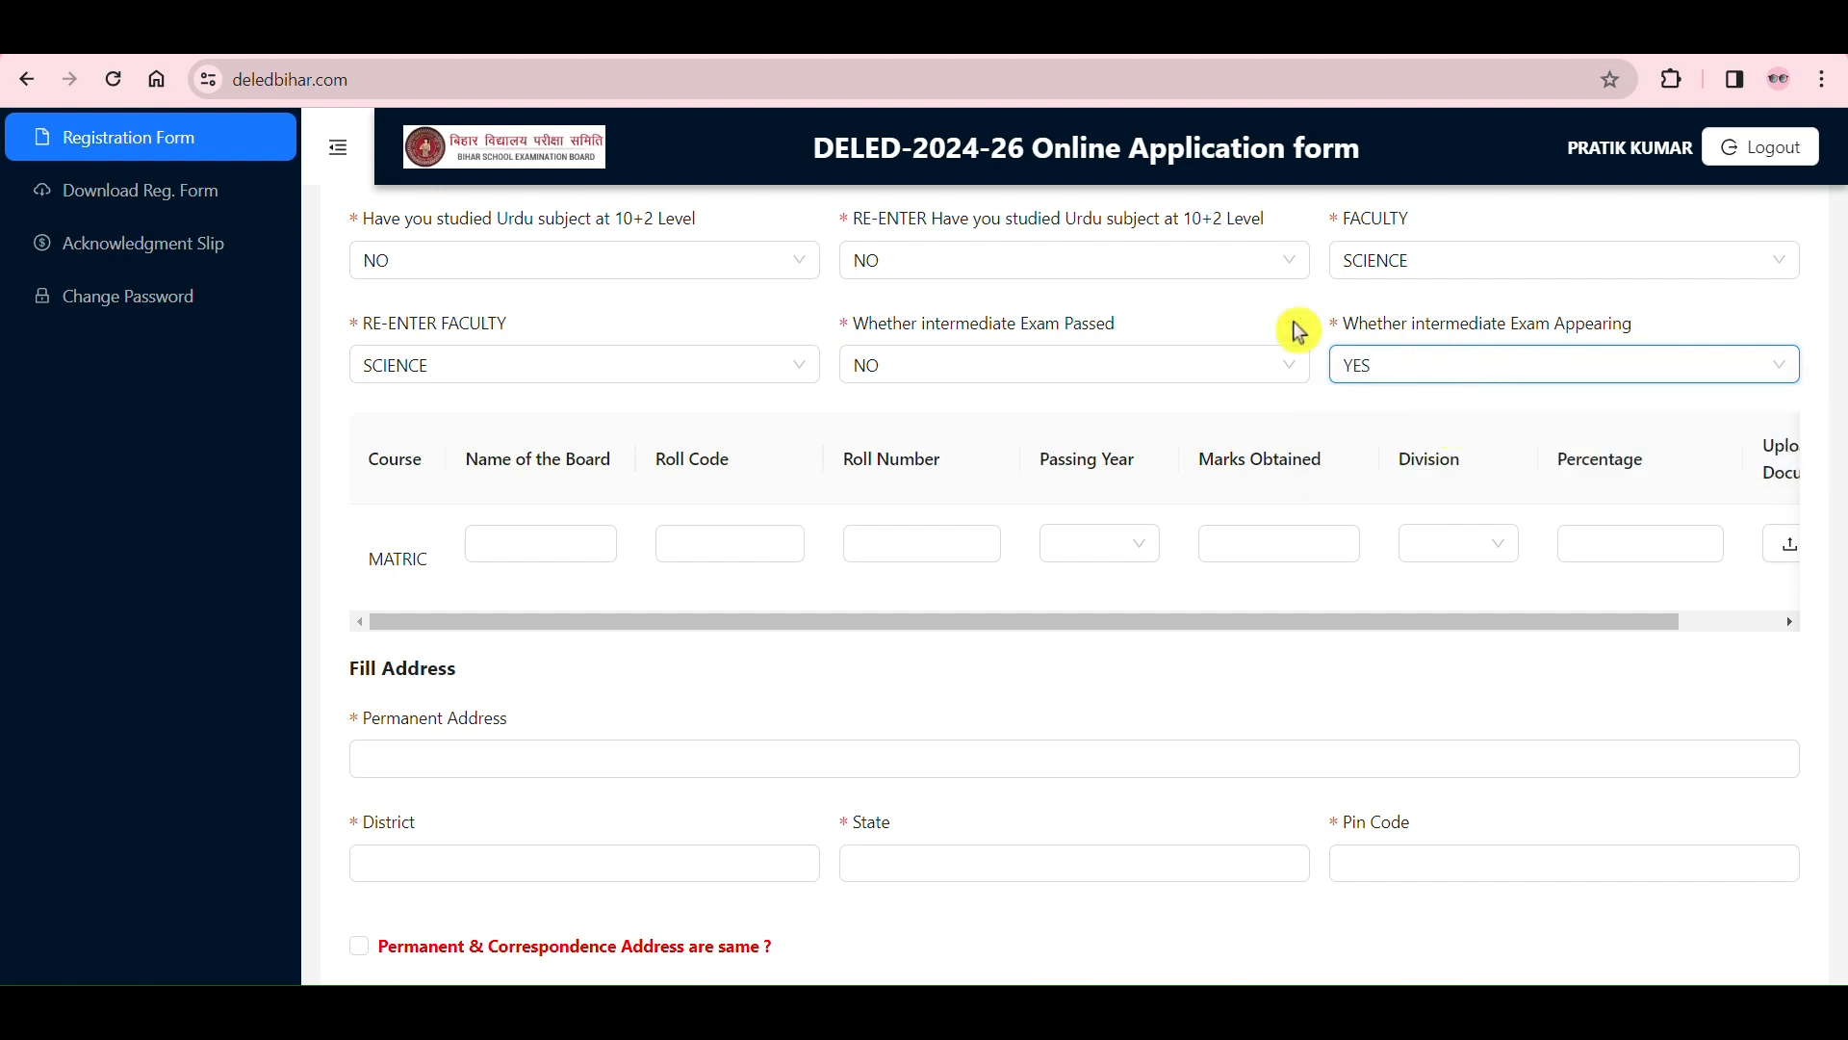
Step: Set the intermediate exam passed answer back to YES and point out the question's label
click(1231, 379)
click(1136, 423)
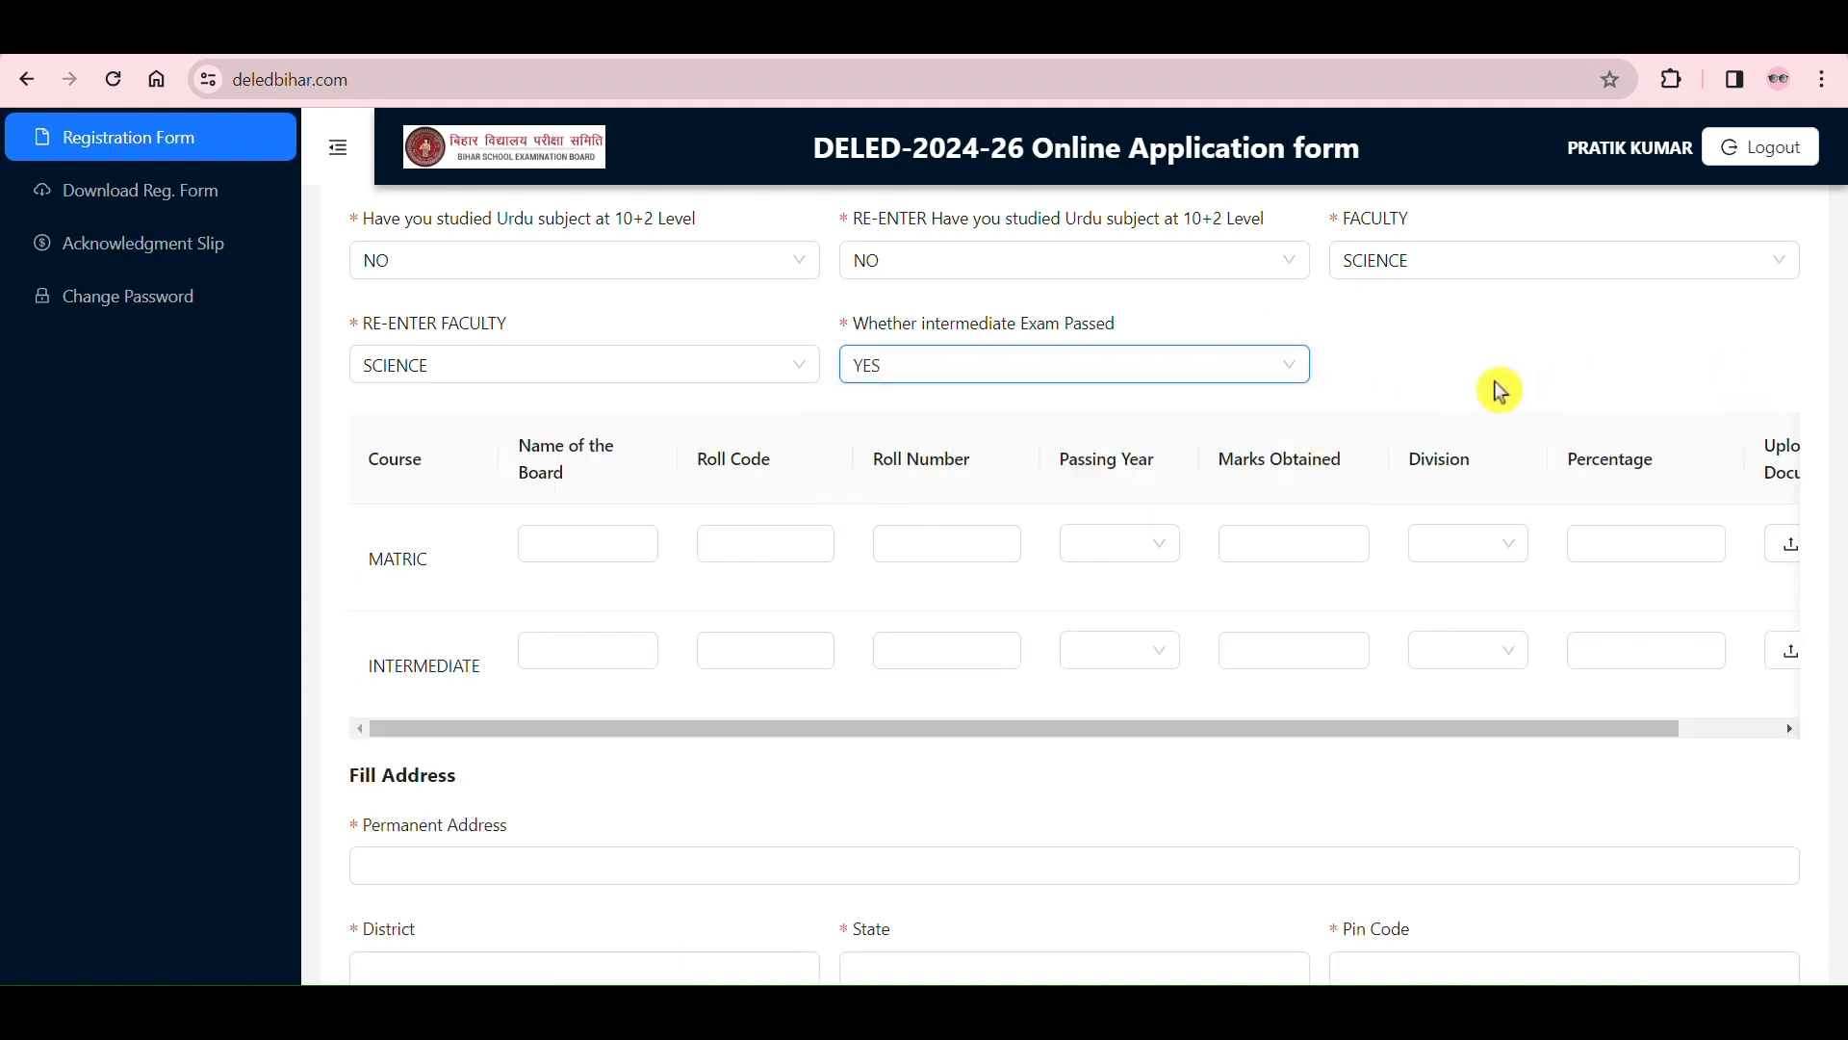
drag(1024, 325, 1129, 368)
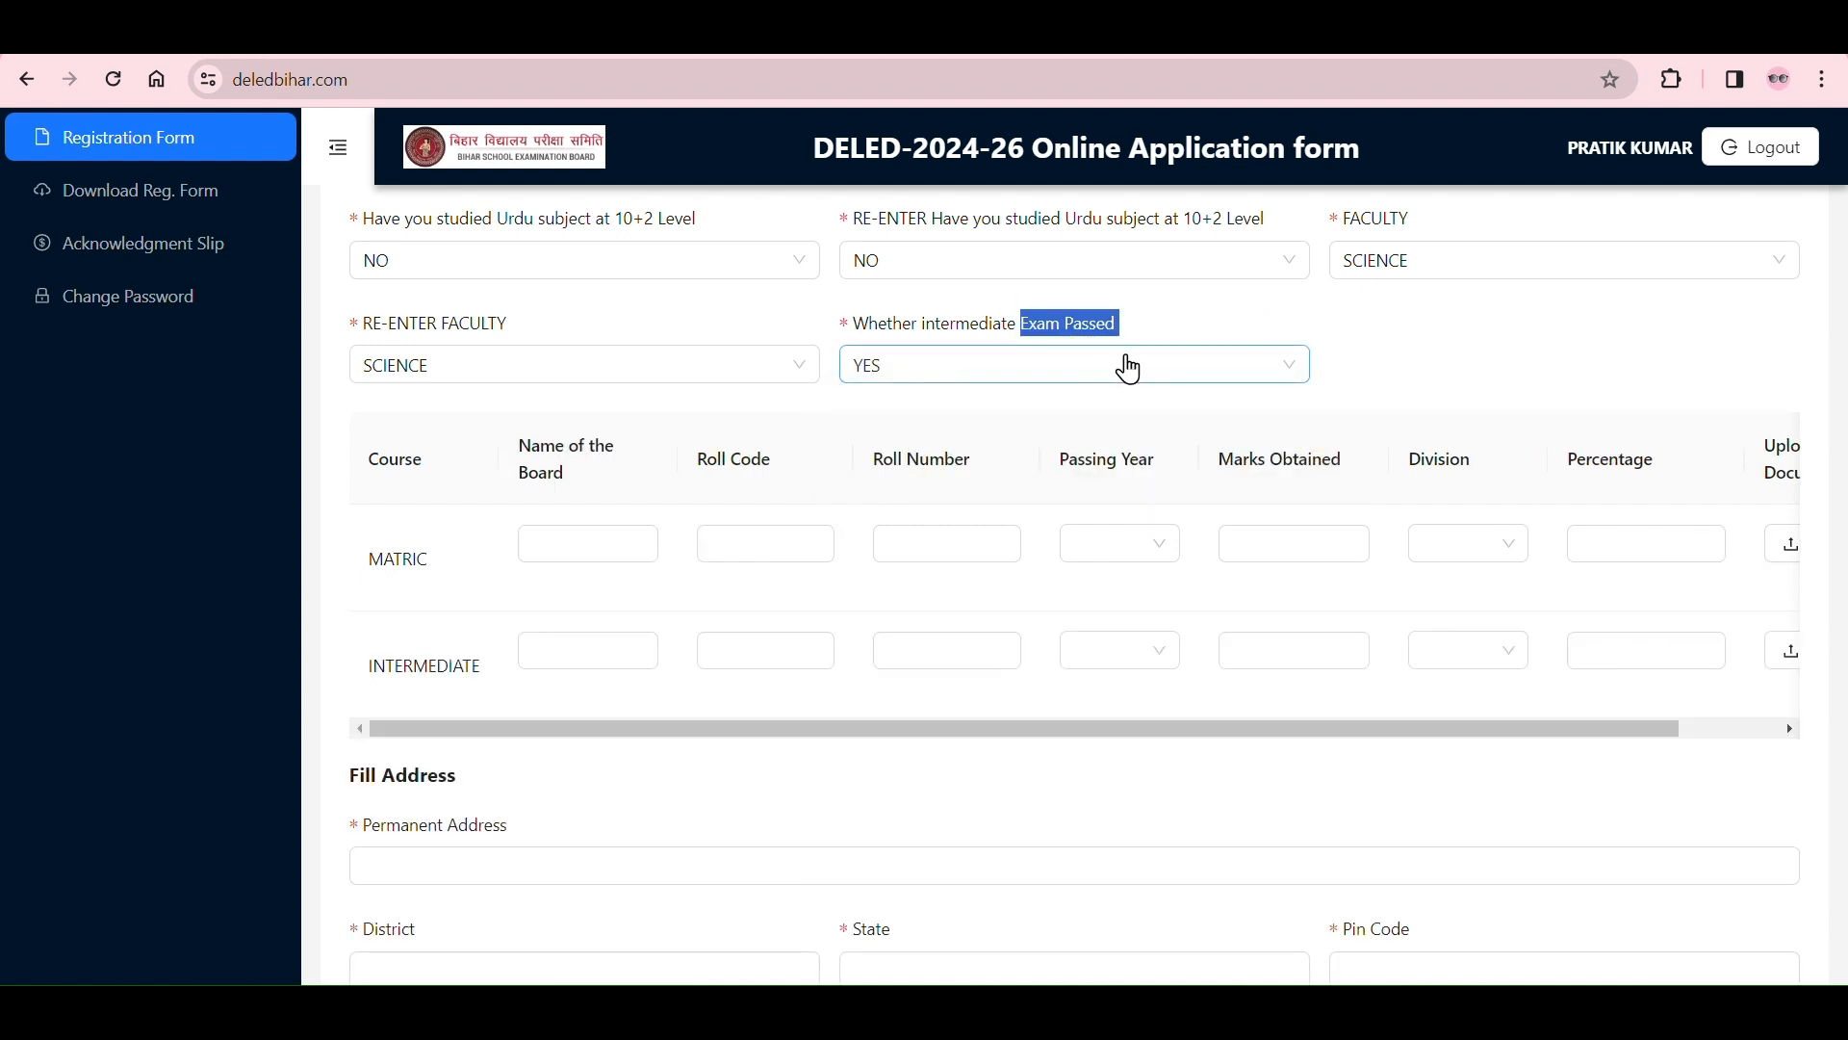
click(1498, 327)
Step: Point out the MATRIC row in the marks table and its board name, roll code and roll number fields
click(647, 546)
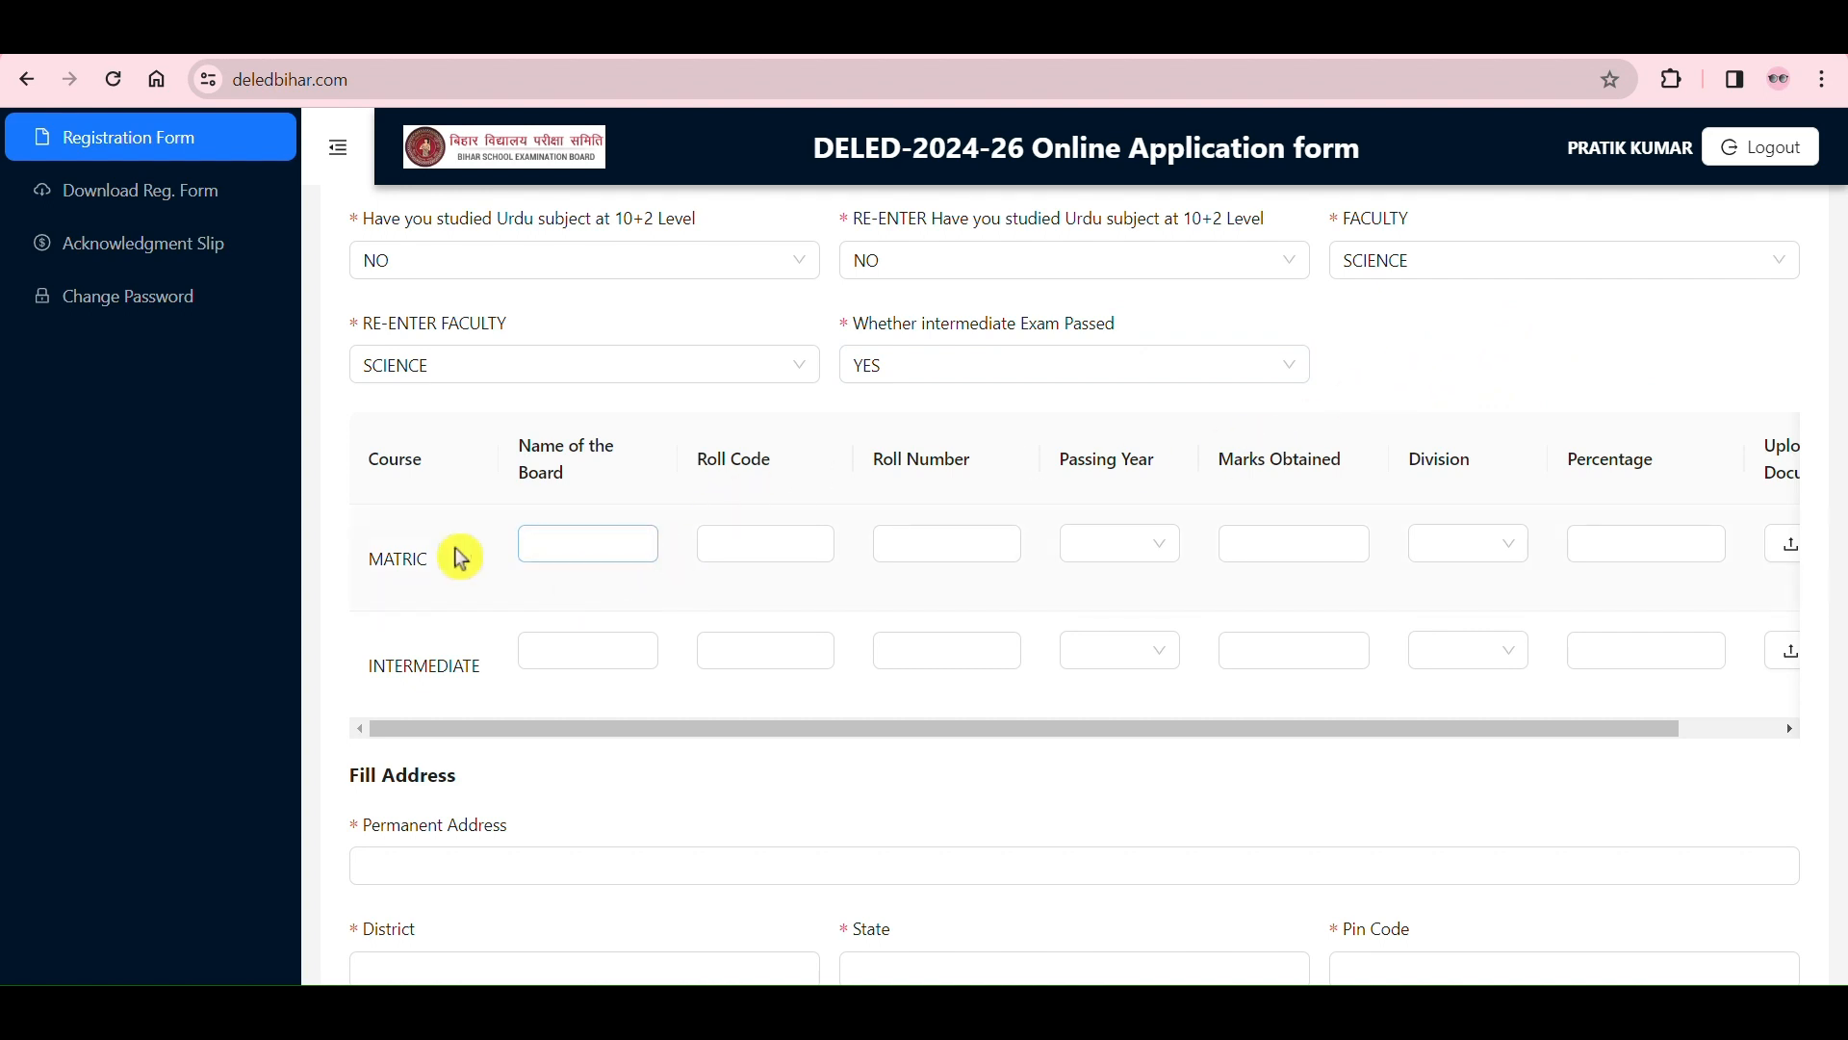
drag(363, 570, 451, 584)
click(458, 607)
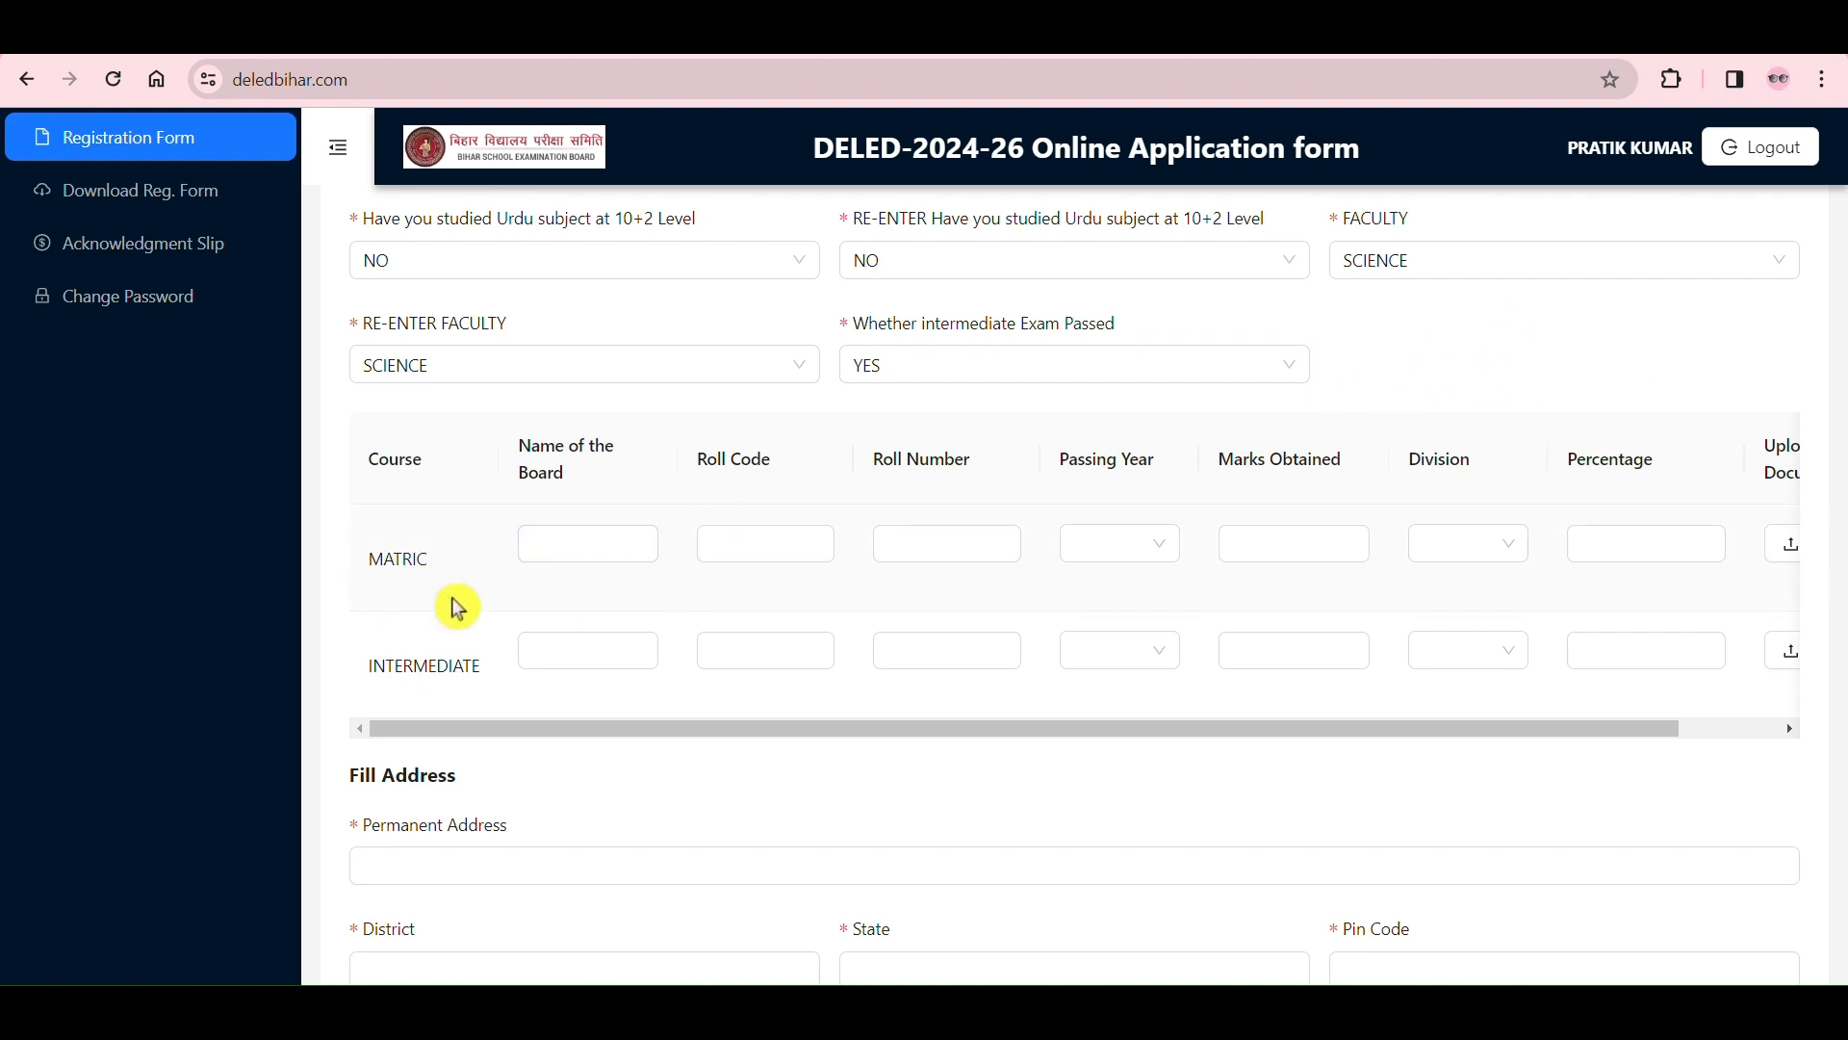
click(577, 539)
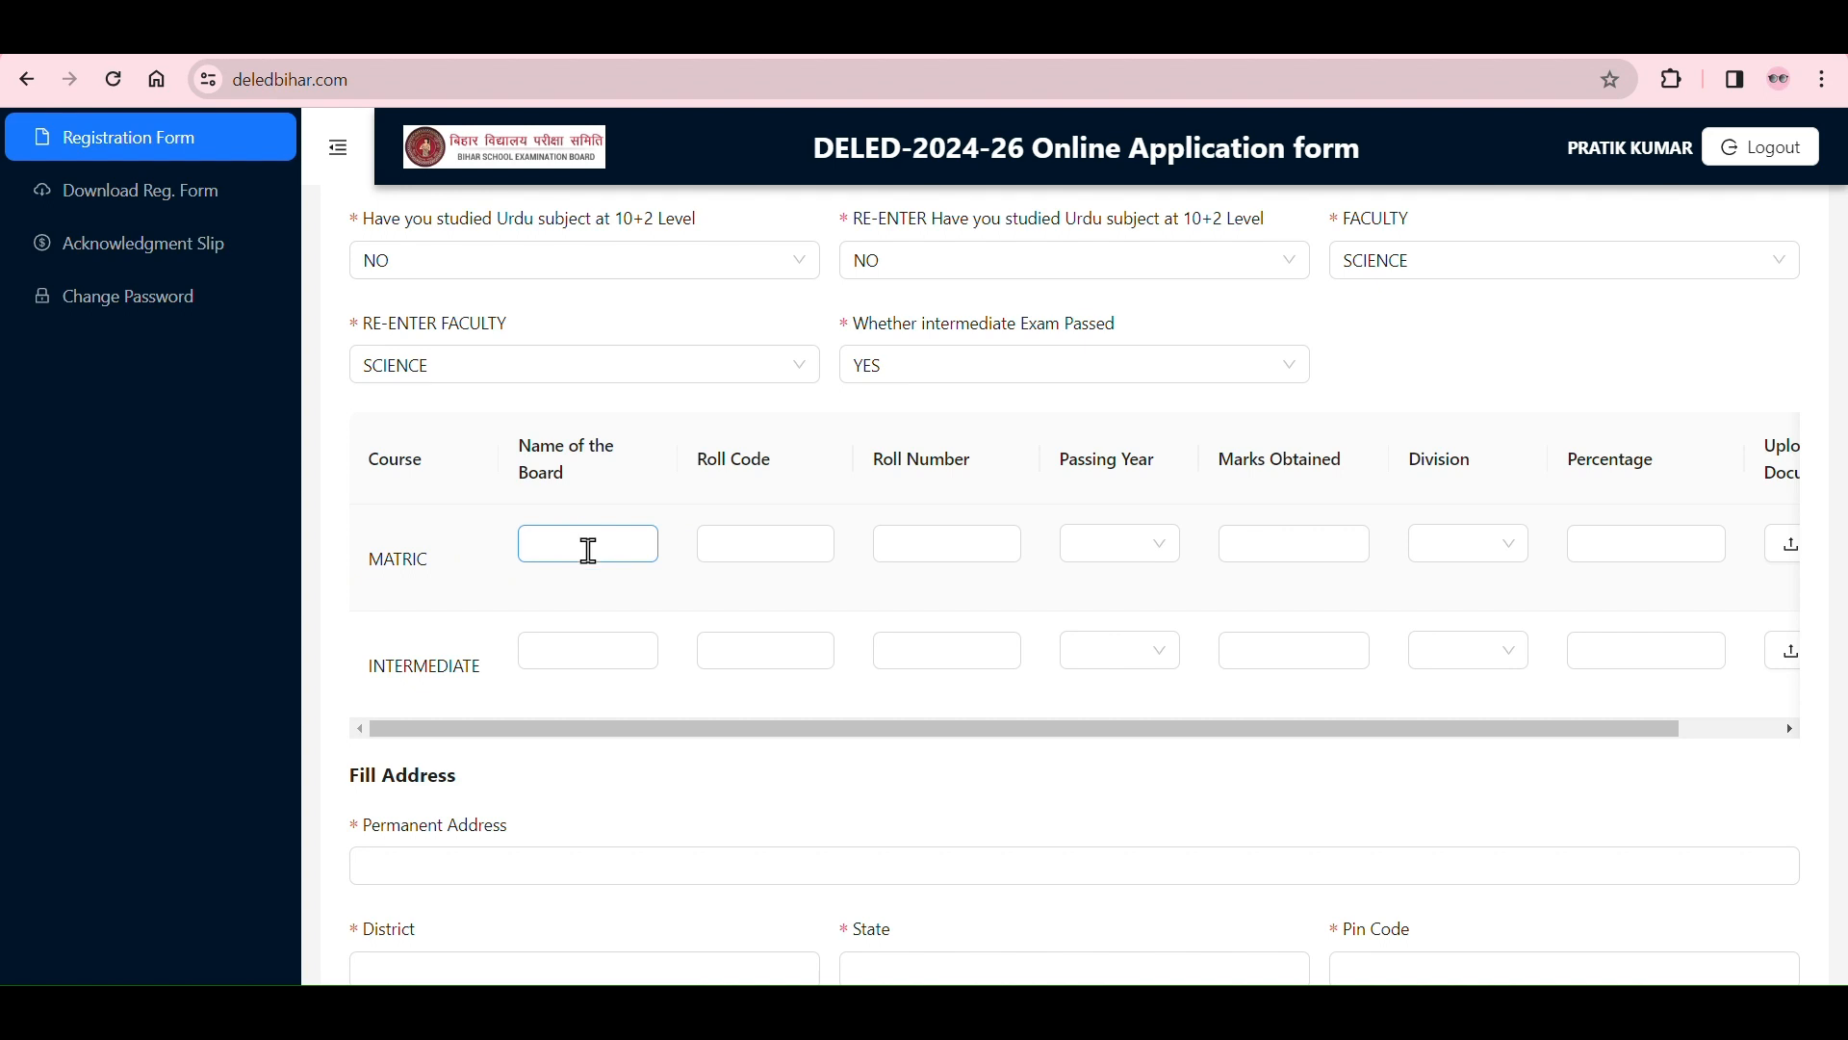
click(751, 552)
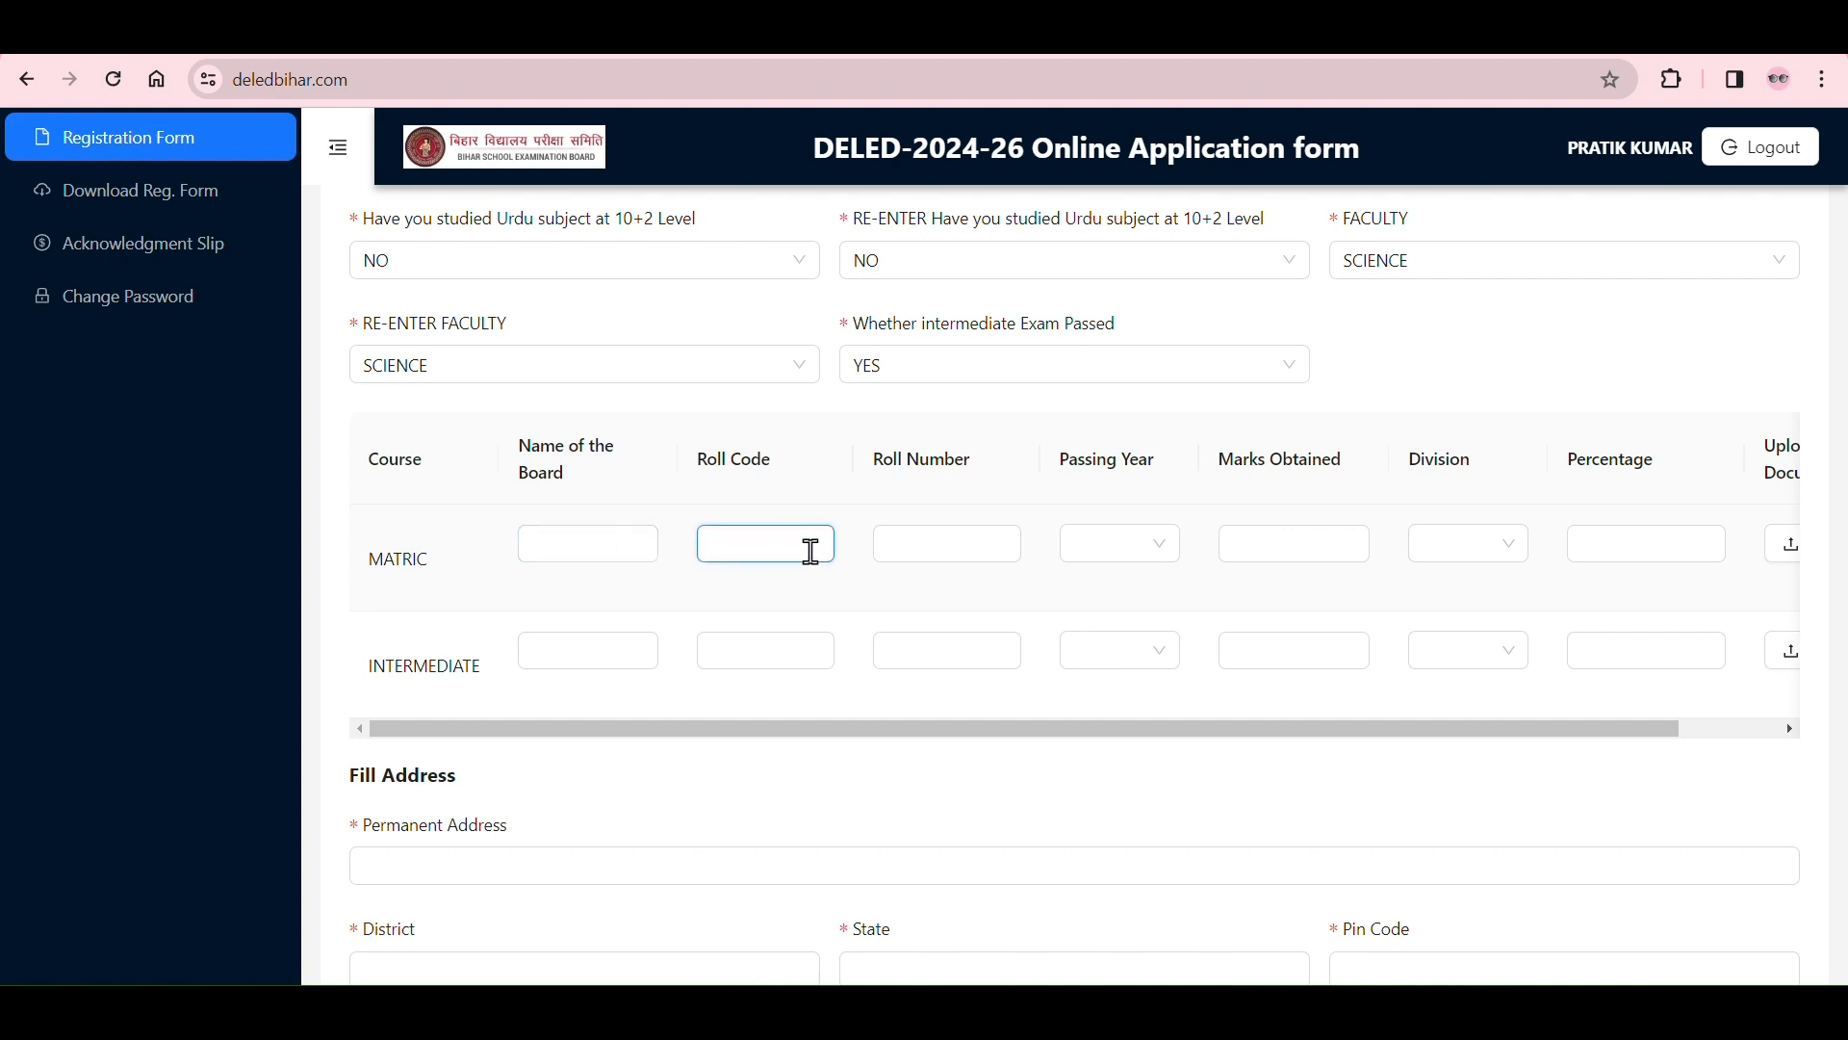
click(914, 553)
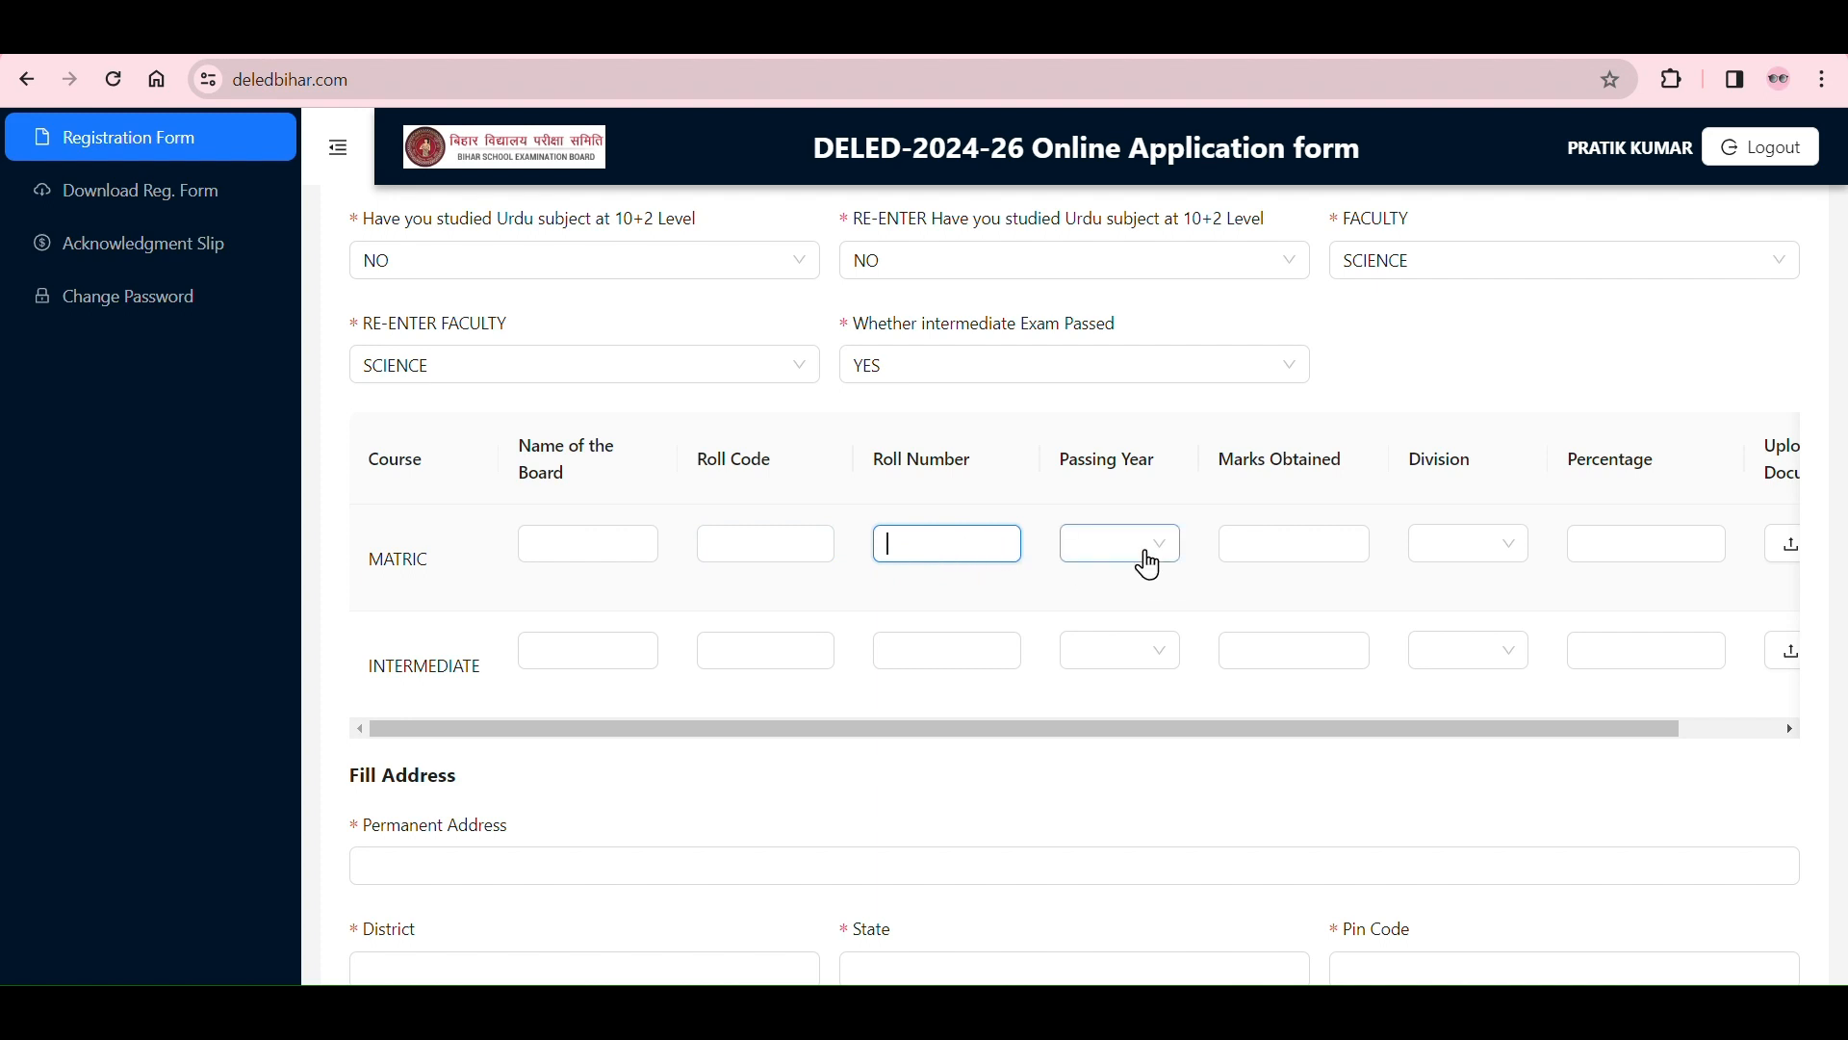
Step: Look through the most recent years offered as the MATRIC passing year without choosing one
click(1142, 561)
scroll(1107, 717, down, 10)
scroll(1108, 723, down, 4)
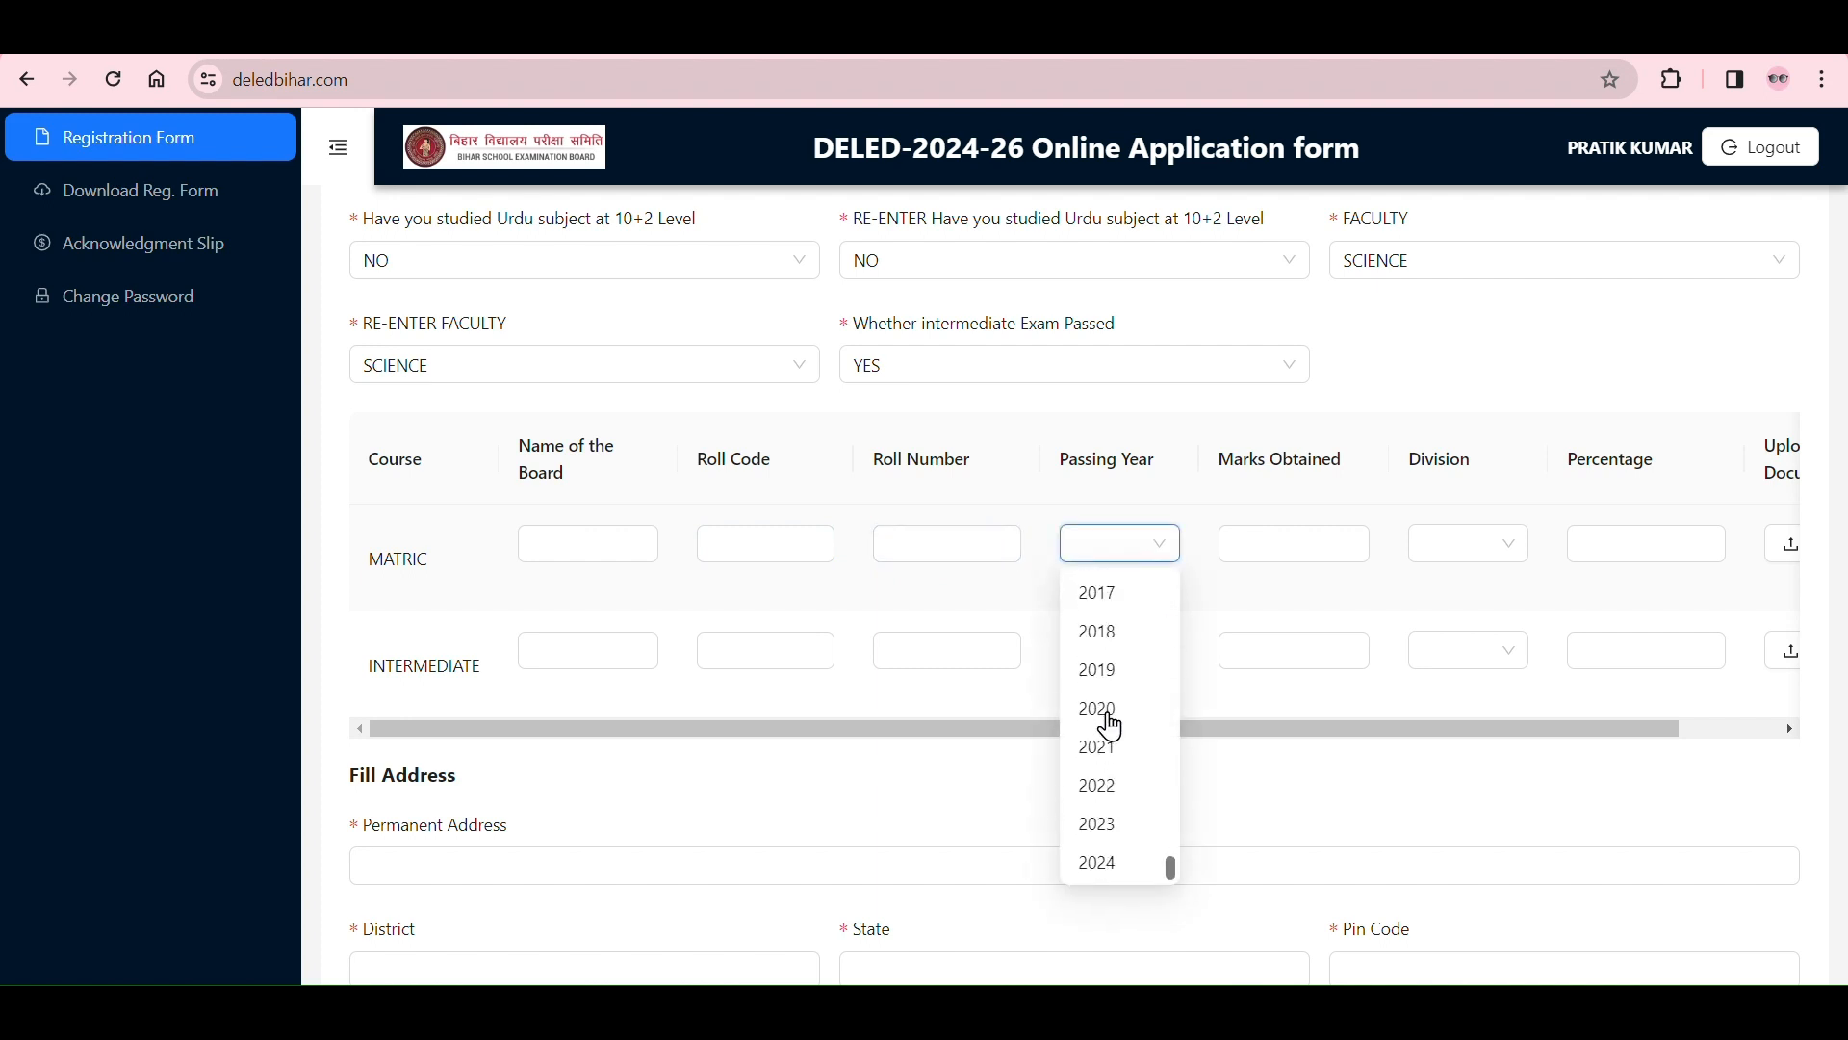
scroll(1106, 712, up, 6)
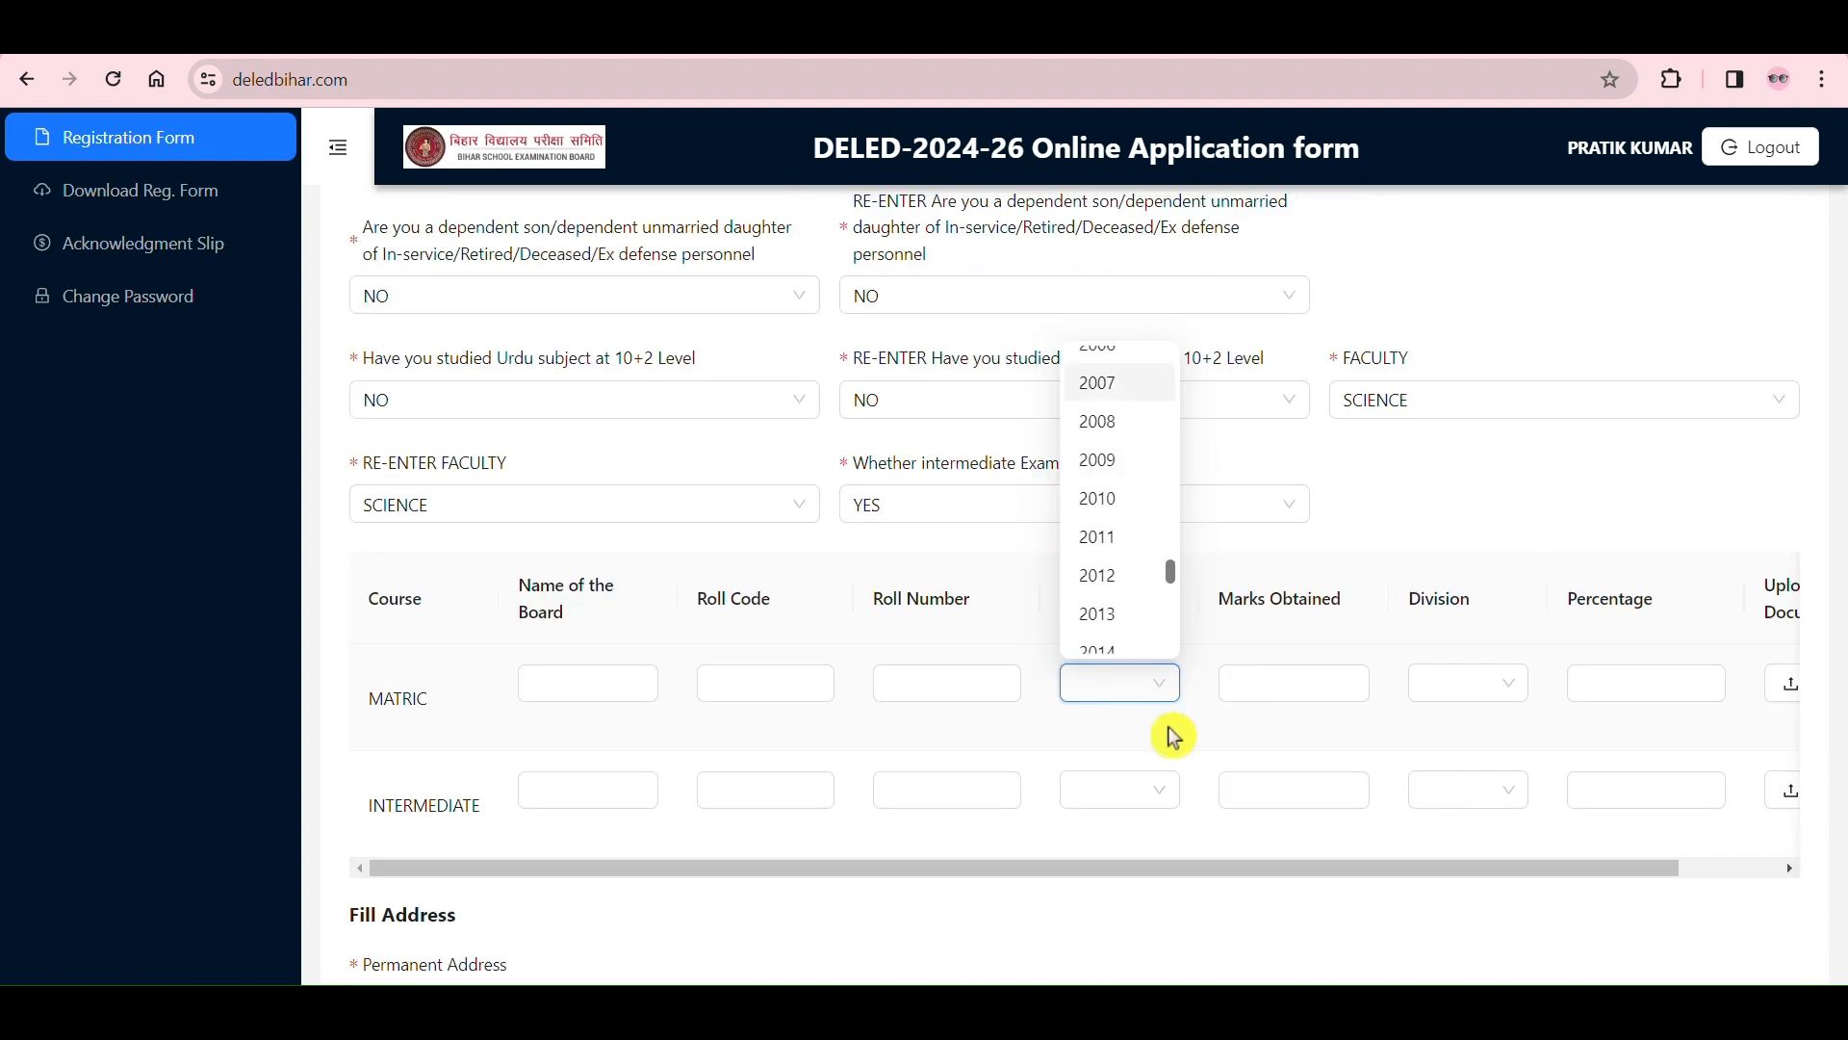
click(1172, 734)
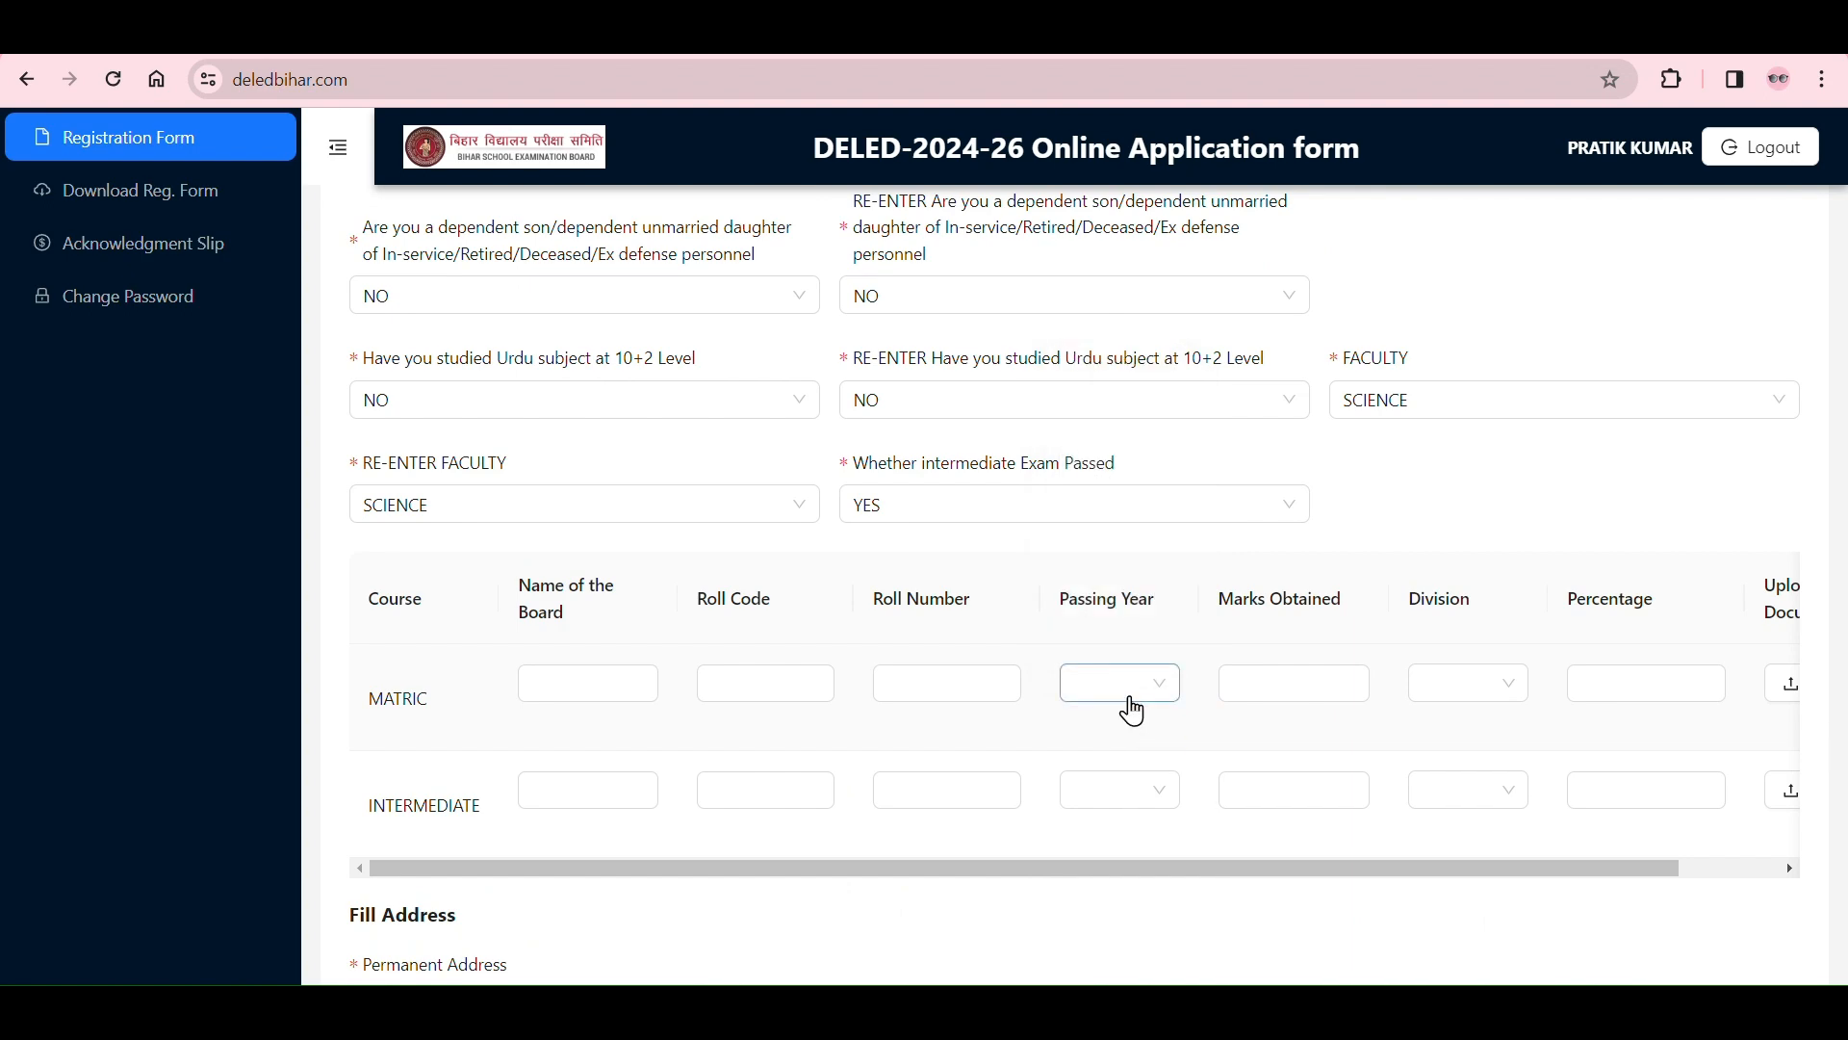
Step: Examine the earliest years offered as the MATRIC passing year, starting from 1975
click(1132, 710)
scroll(1146, 568, up, 13)
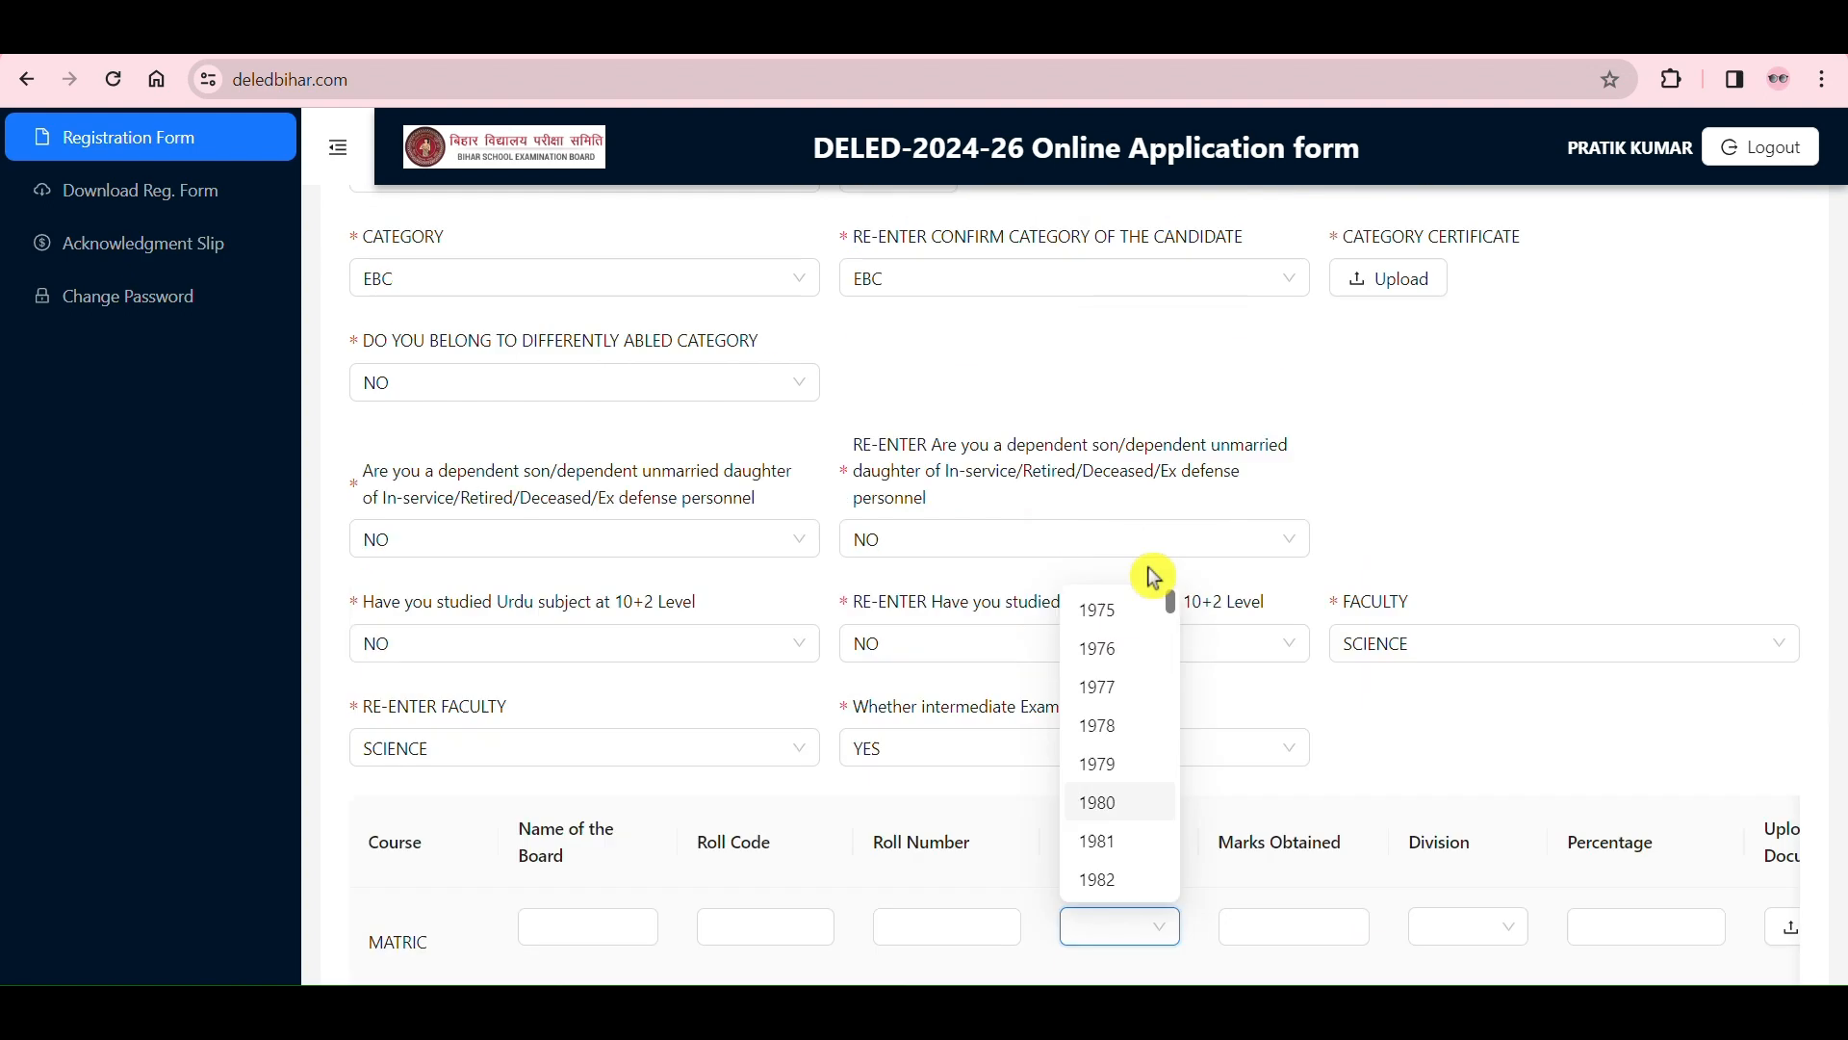
scroll(1154, 578, up, 4)
scroll(1143, 562, down, 4)
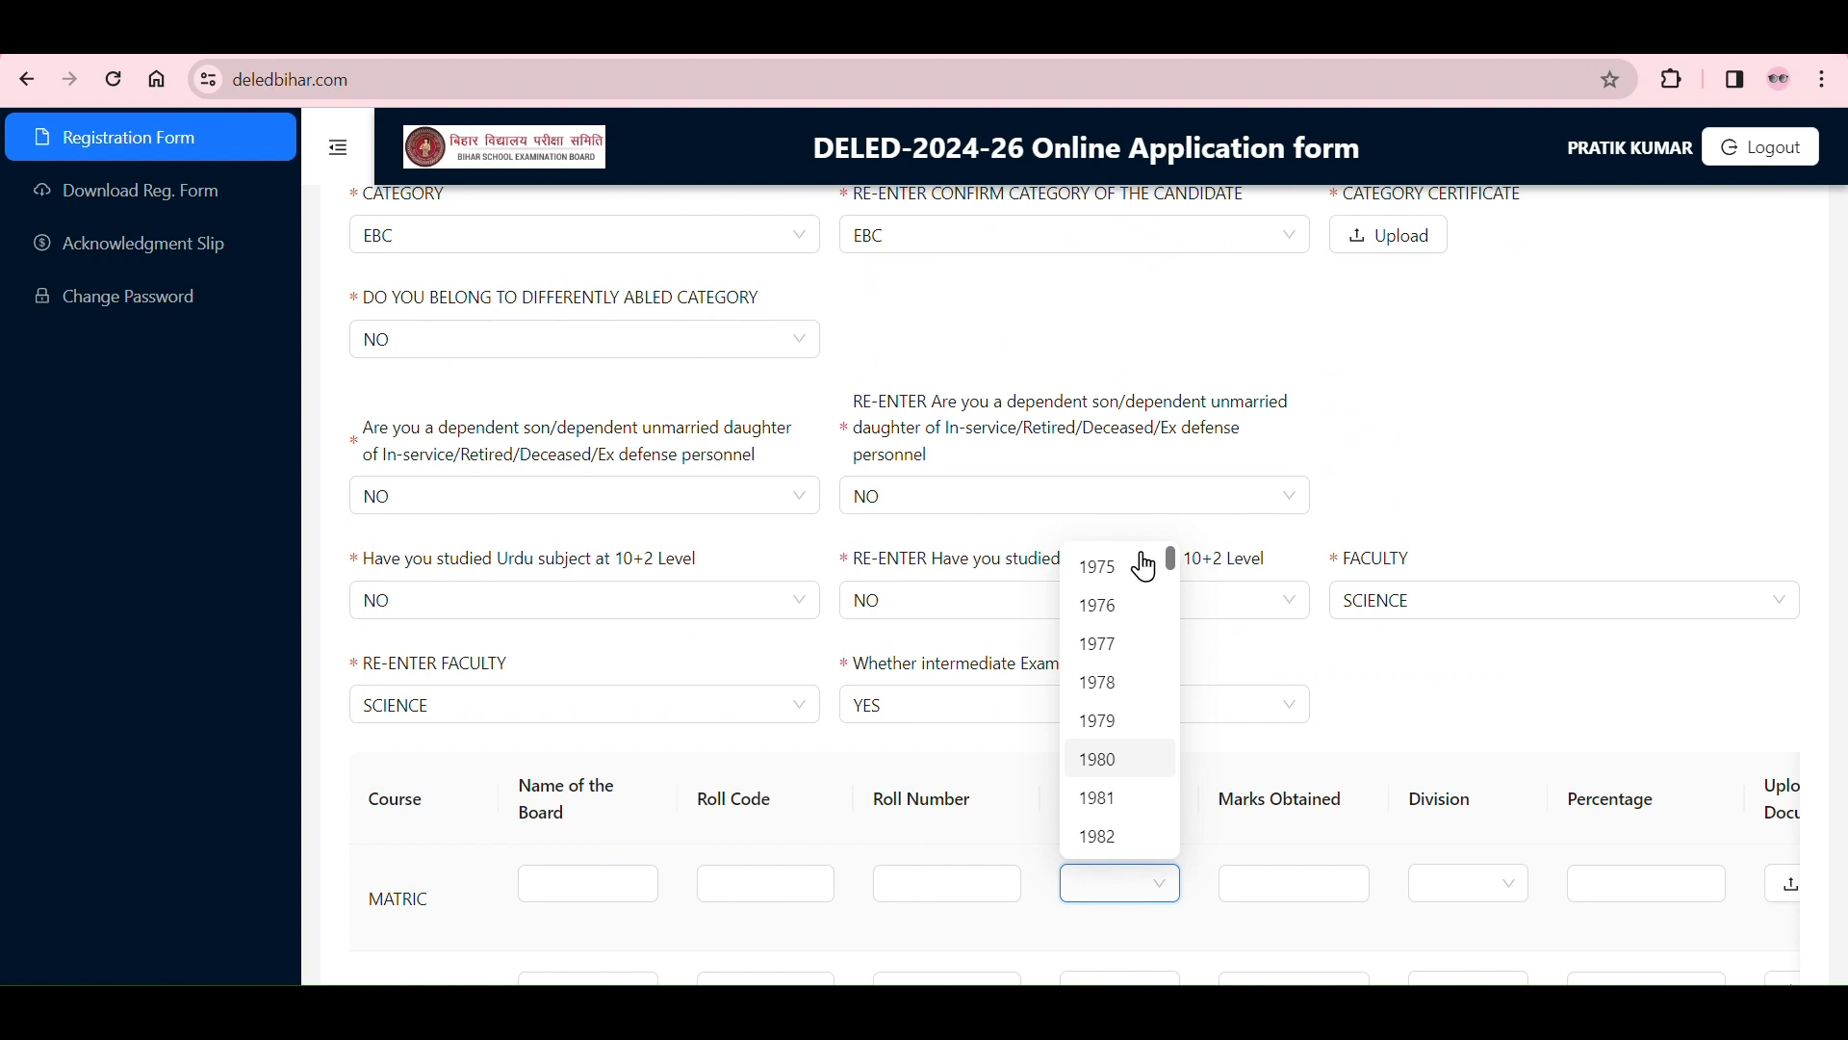
click(1146, 882)
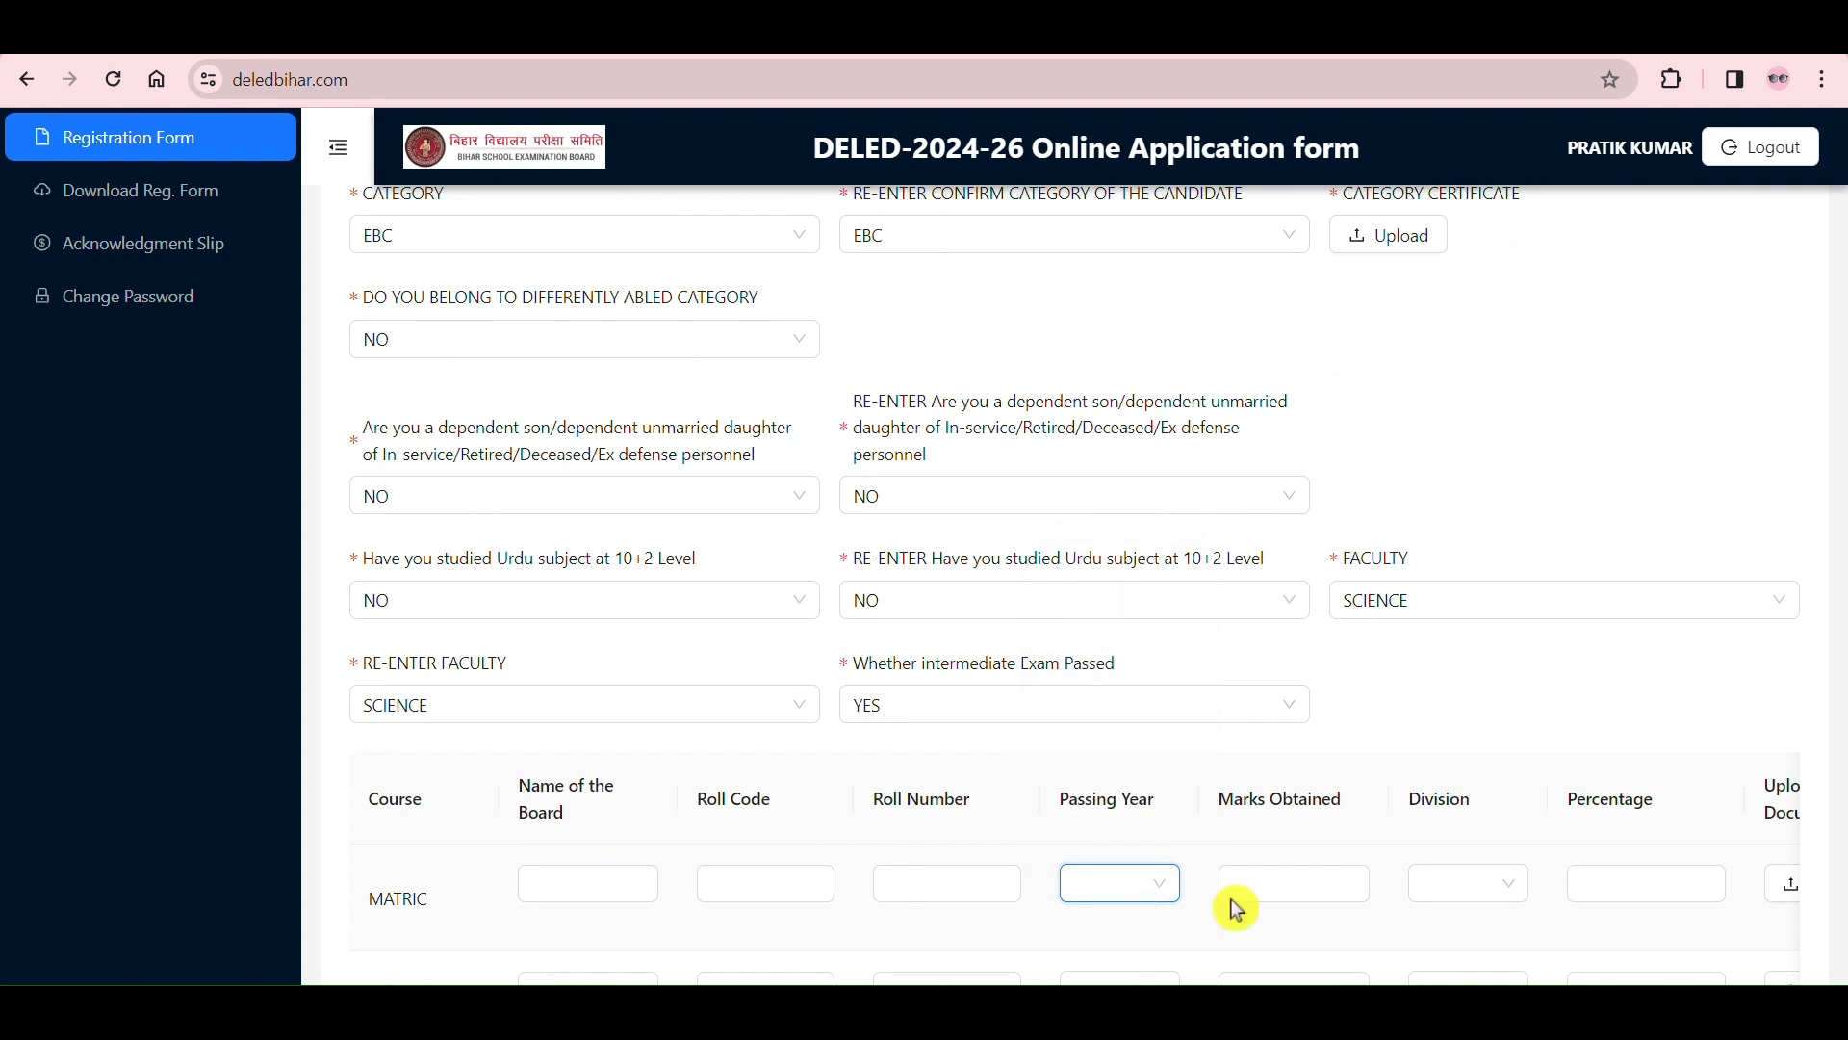
click(1122, 884)
scroll(1102, 778, up, 2)
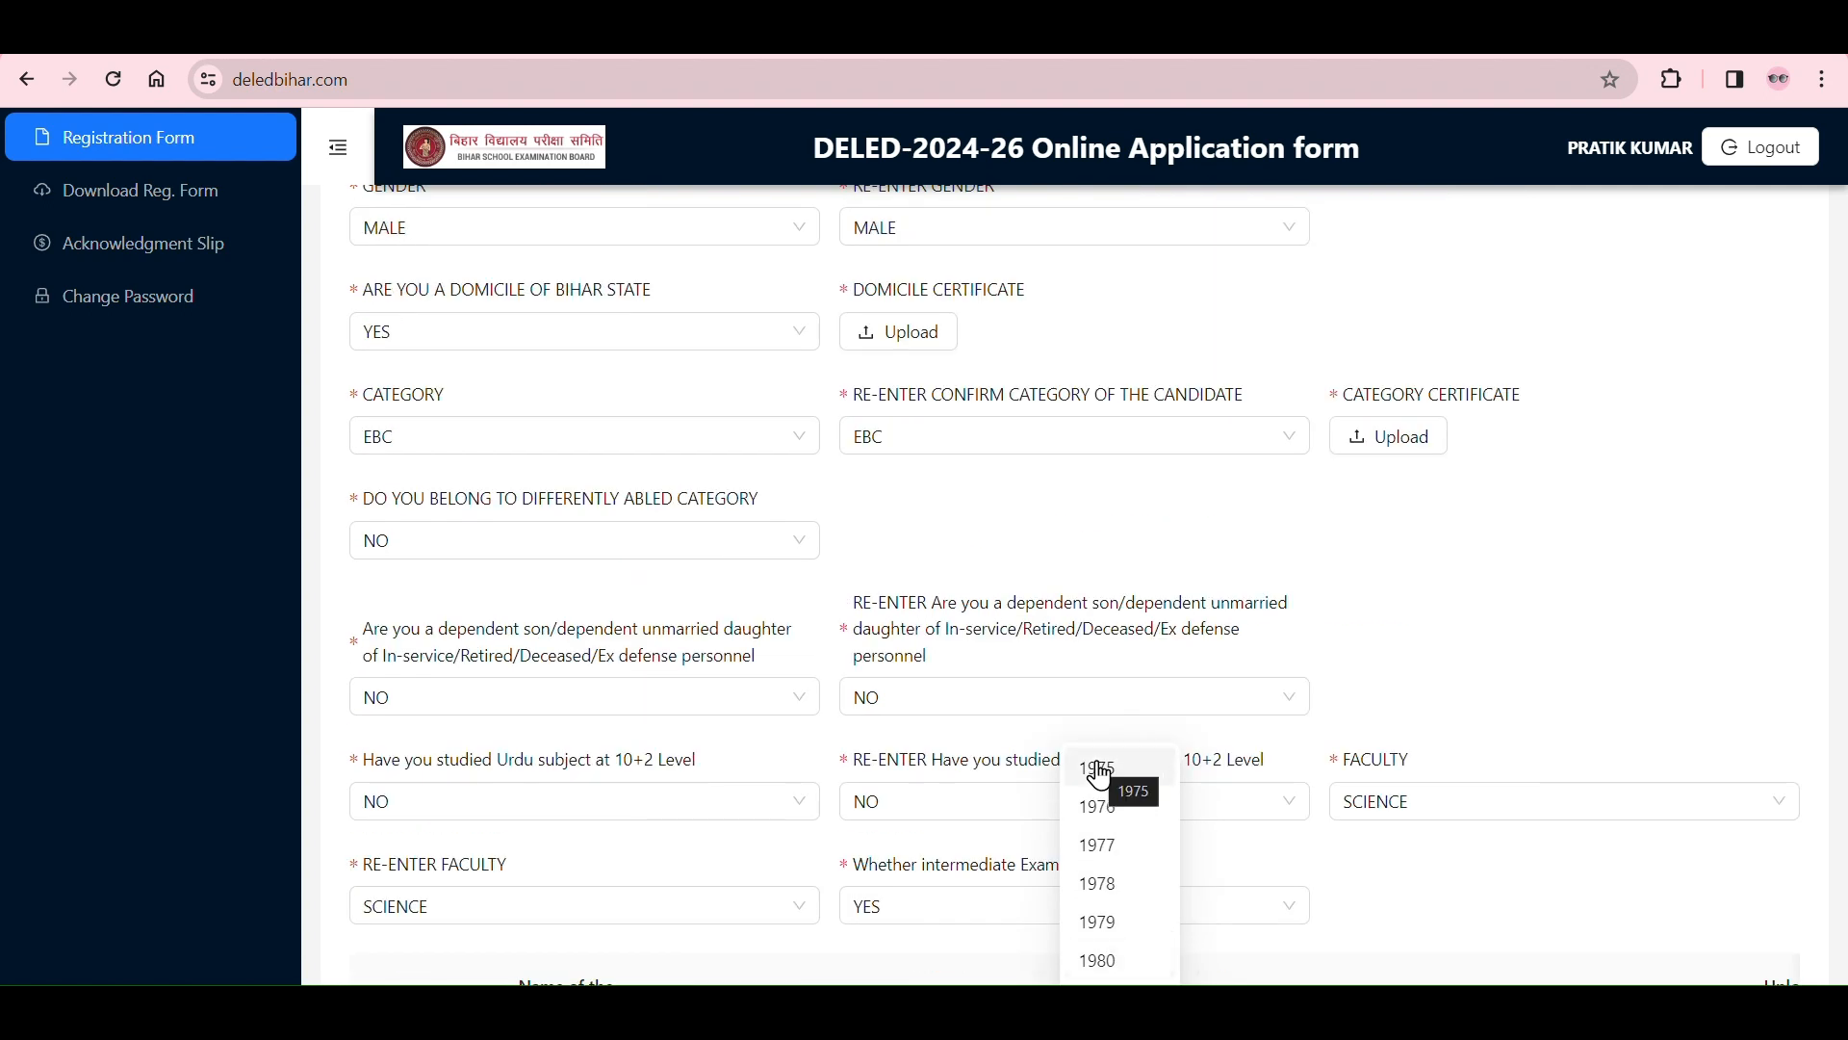
scroll(1102, 778, down, 2)
scroll(1249, 837, down, 4)
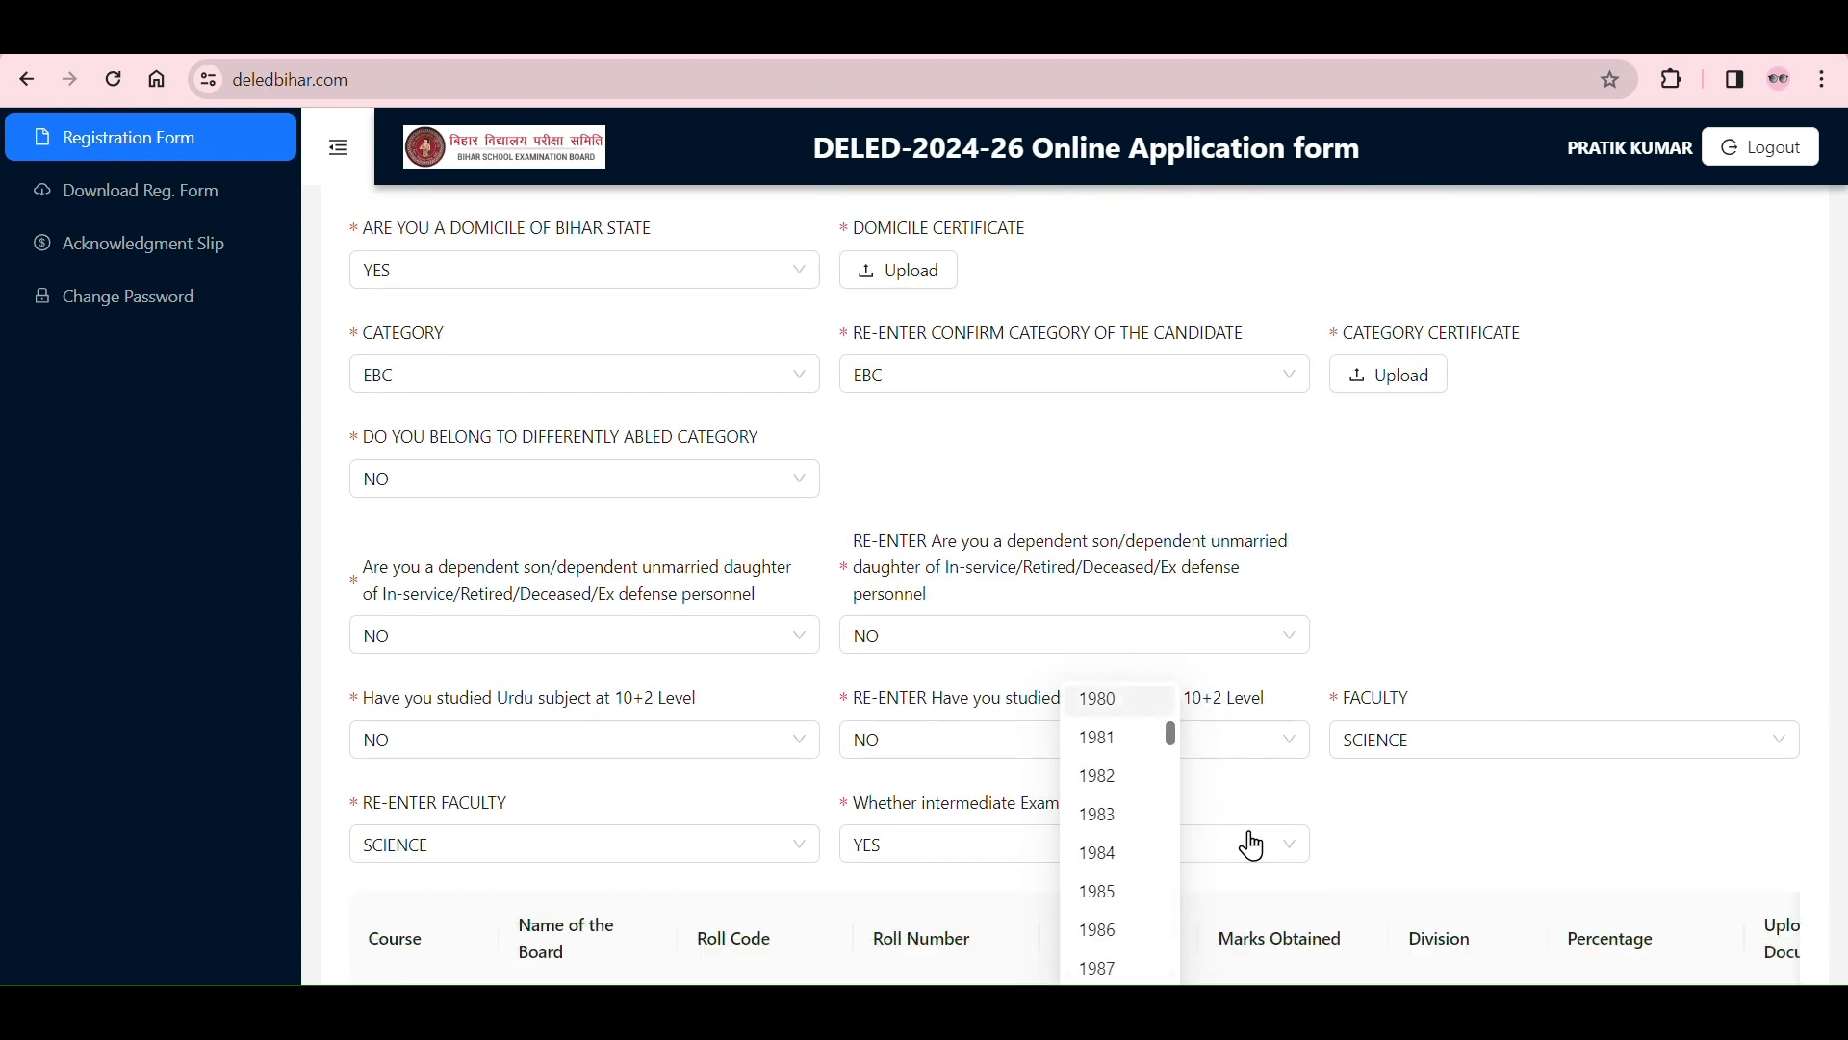
Step: Point out the MATRIC marks obtained field, set the division to FIRST, and go to the percentage field
click(1332, 696)
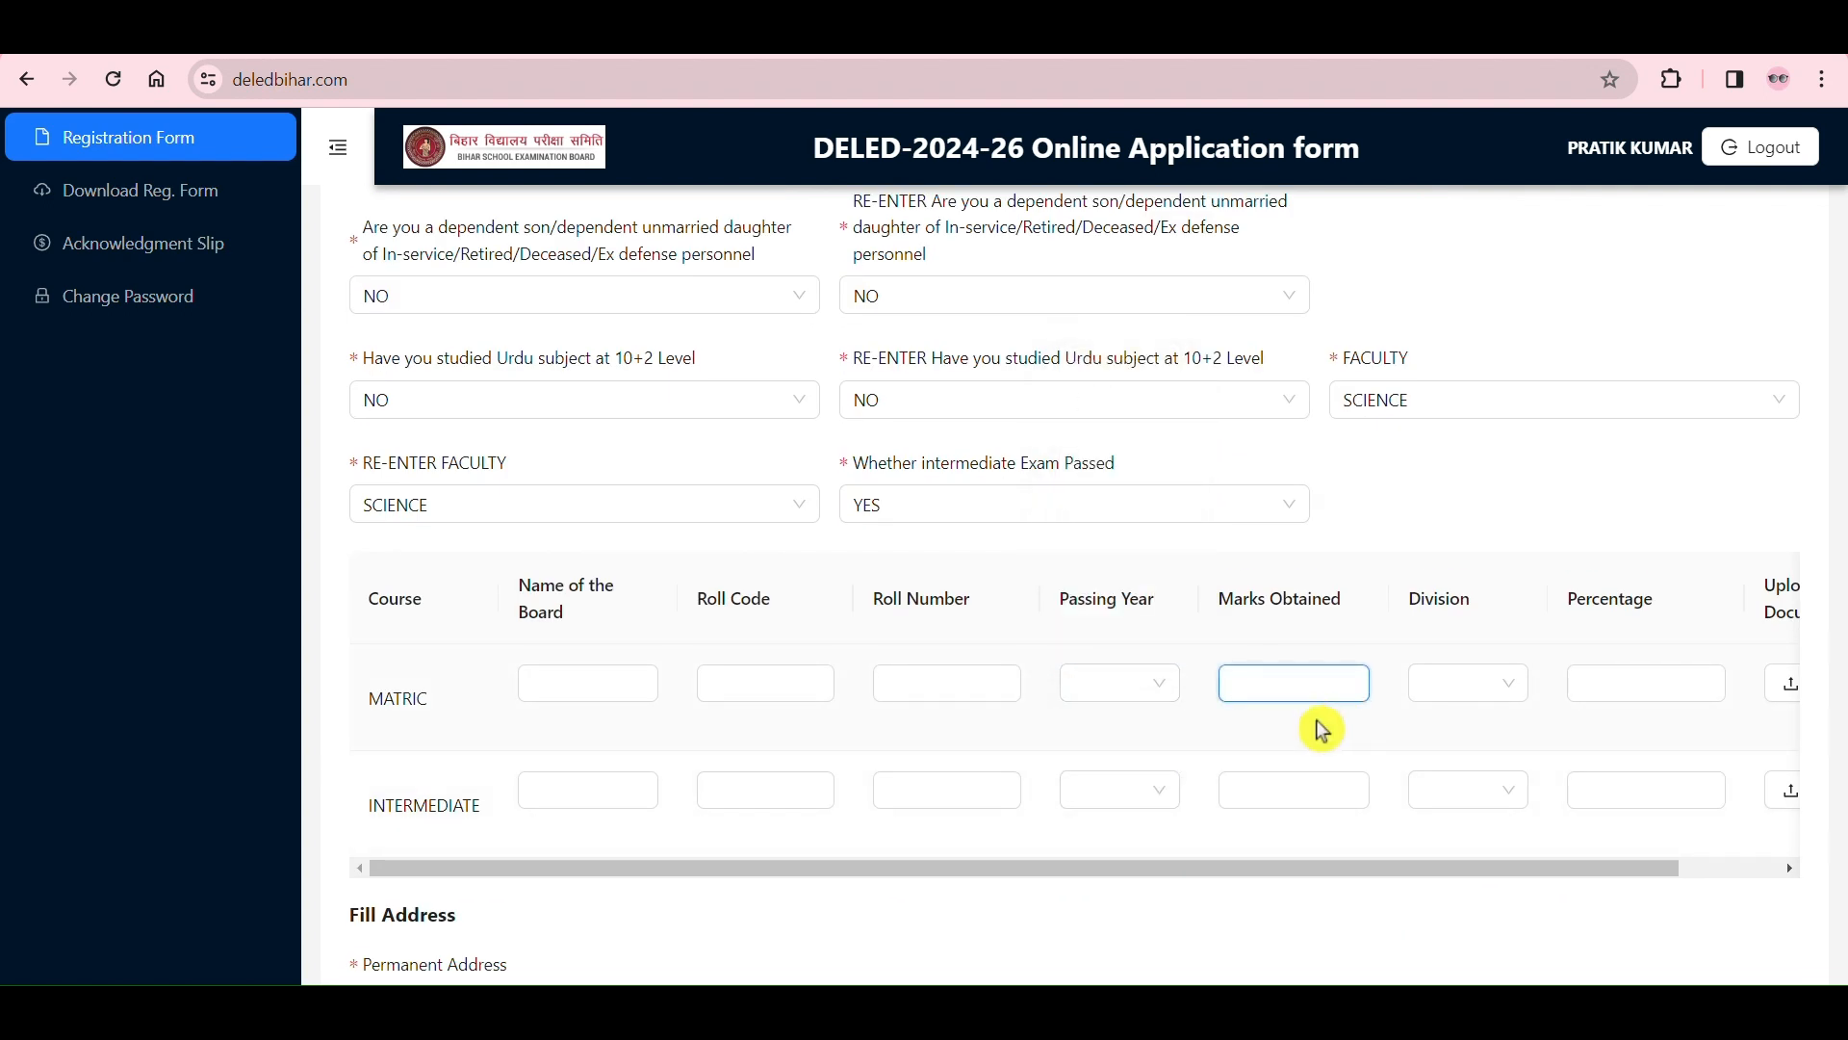
click(1487, 695)
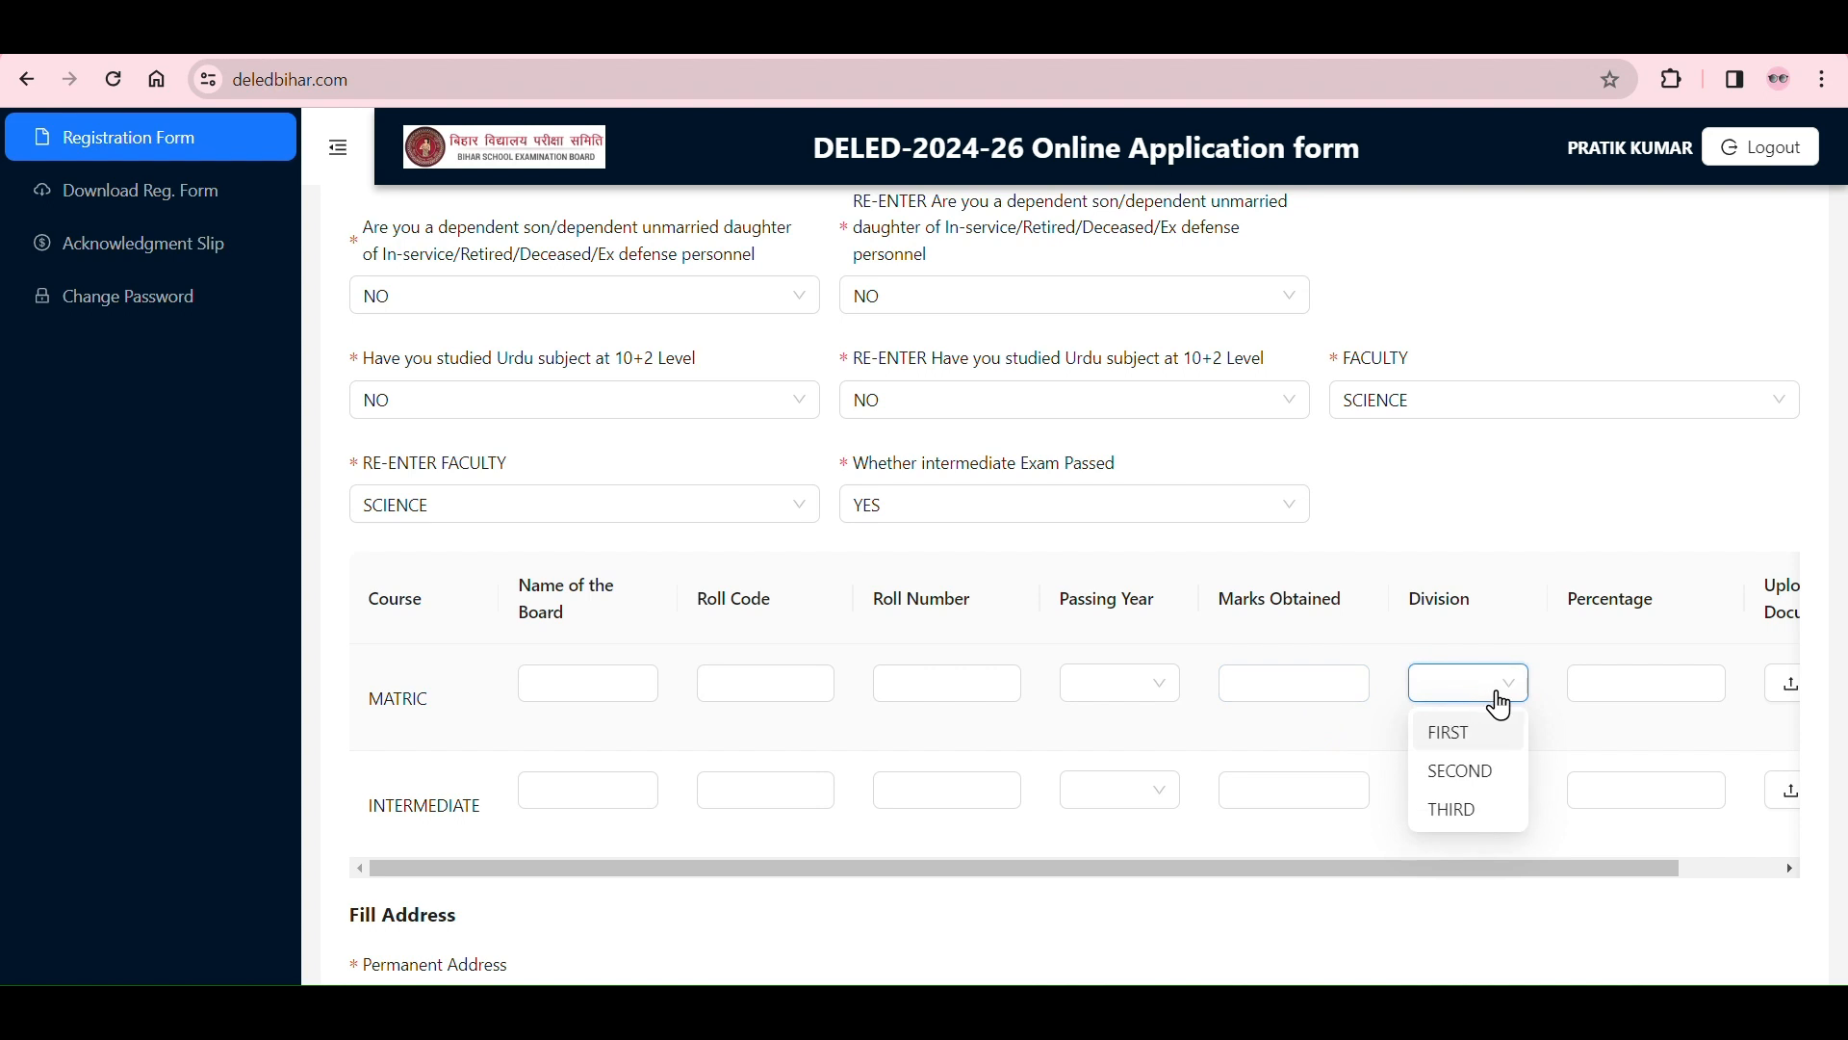
click(1468, 749)
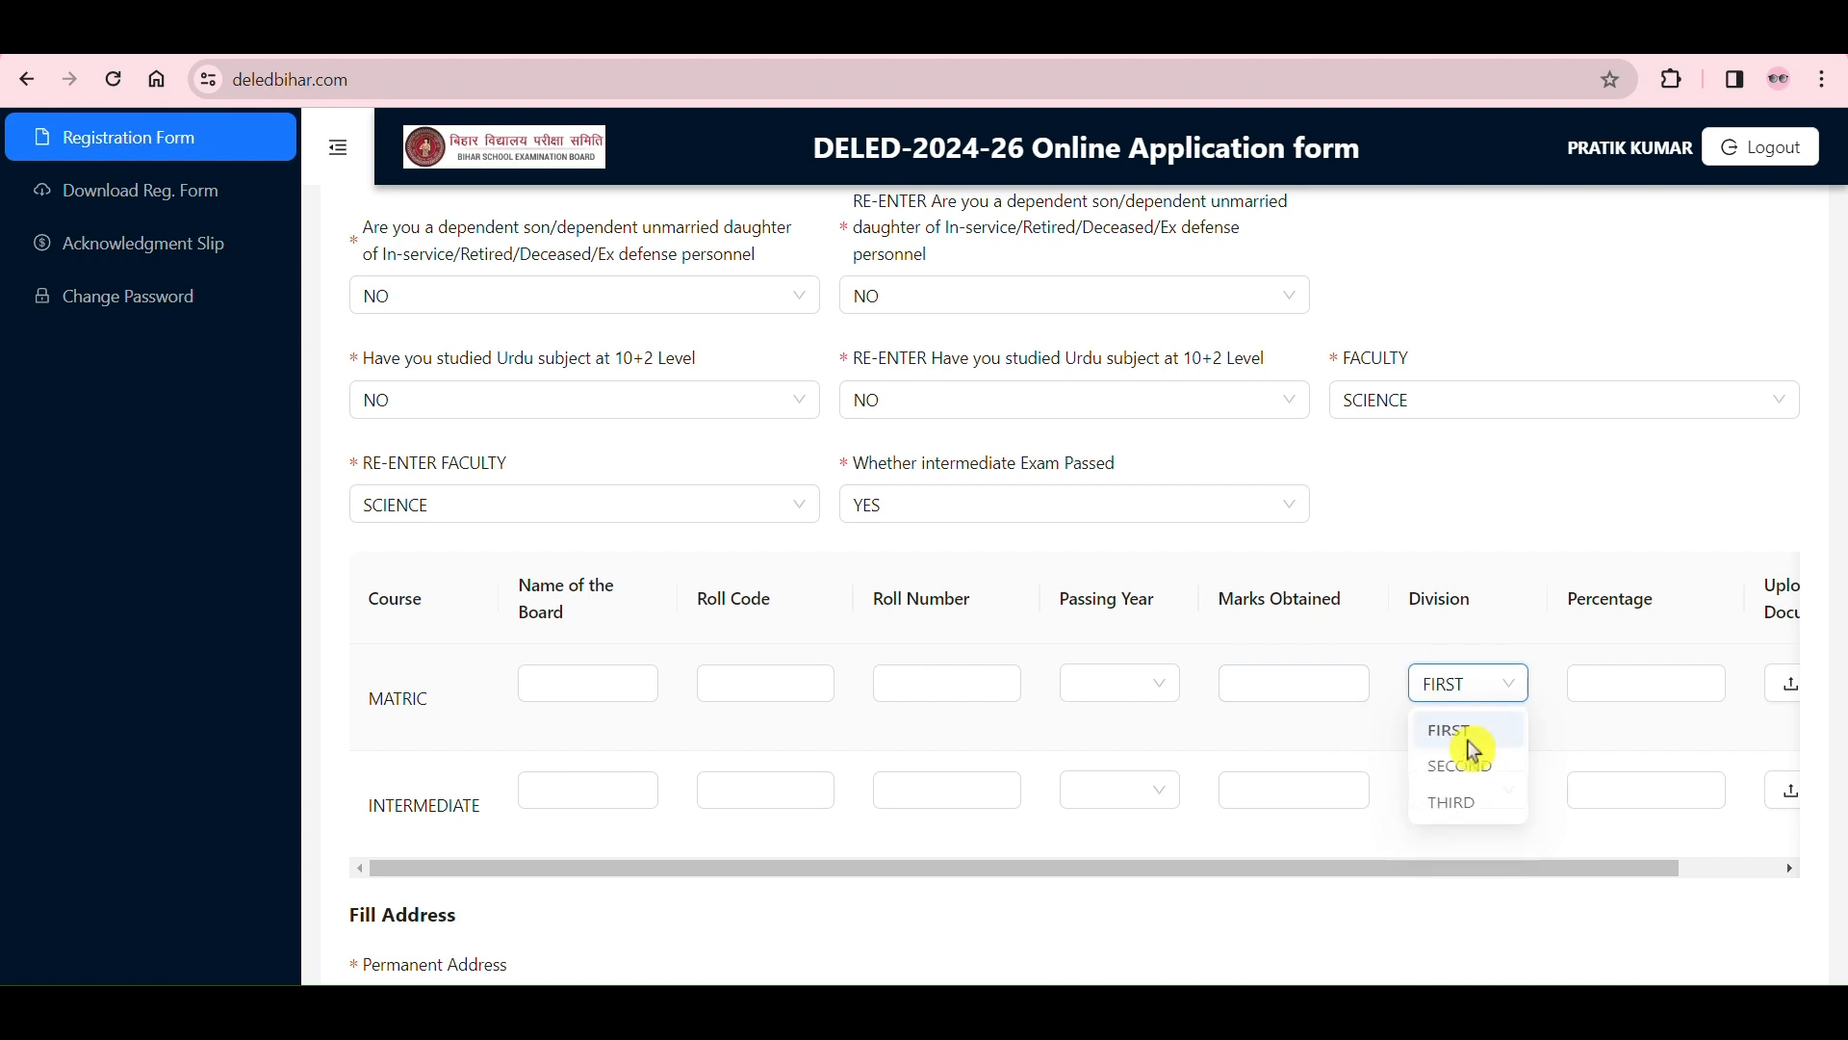
drag(1460, 863, 1666, 899)
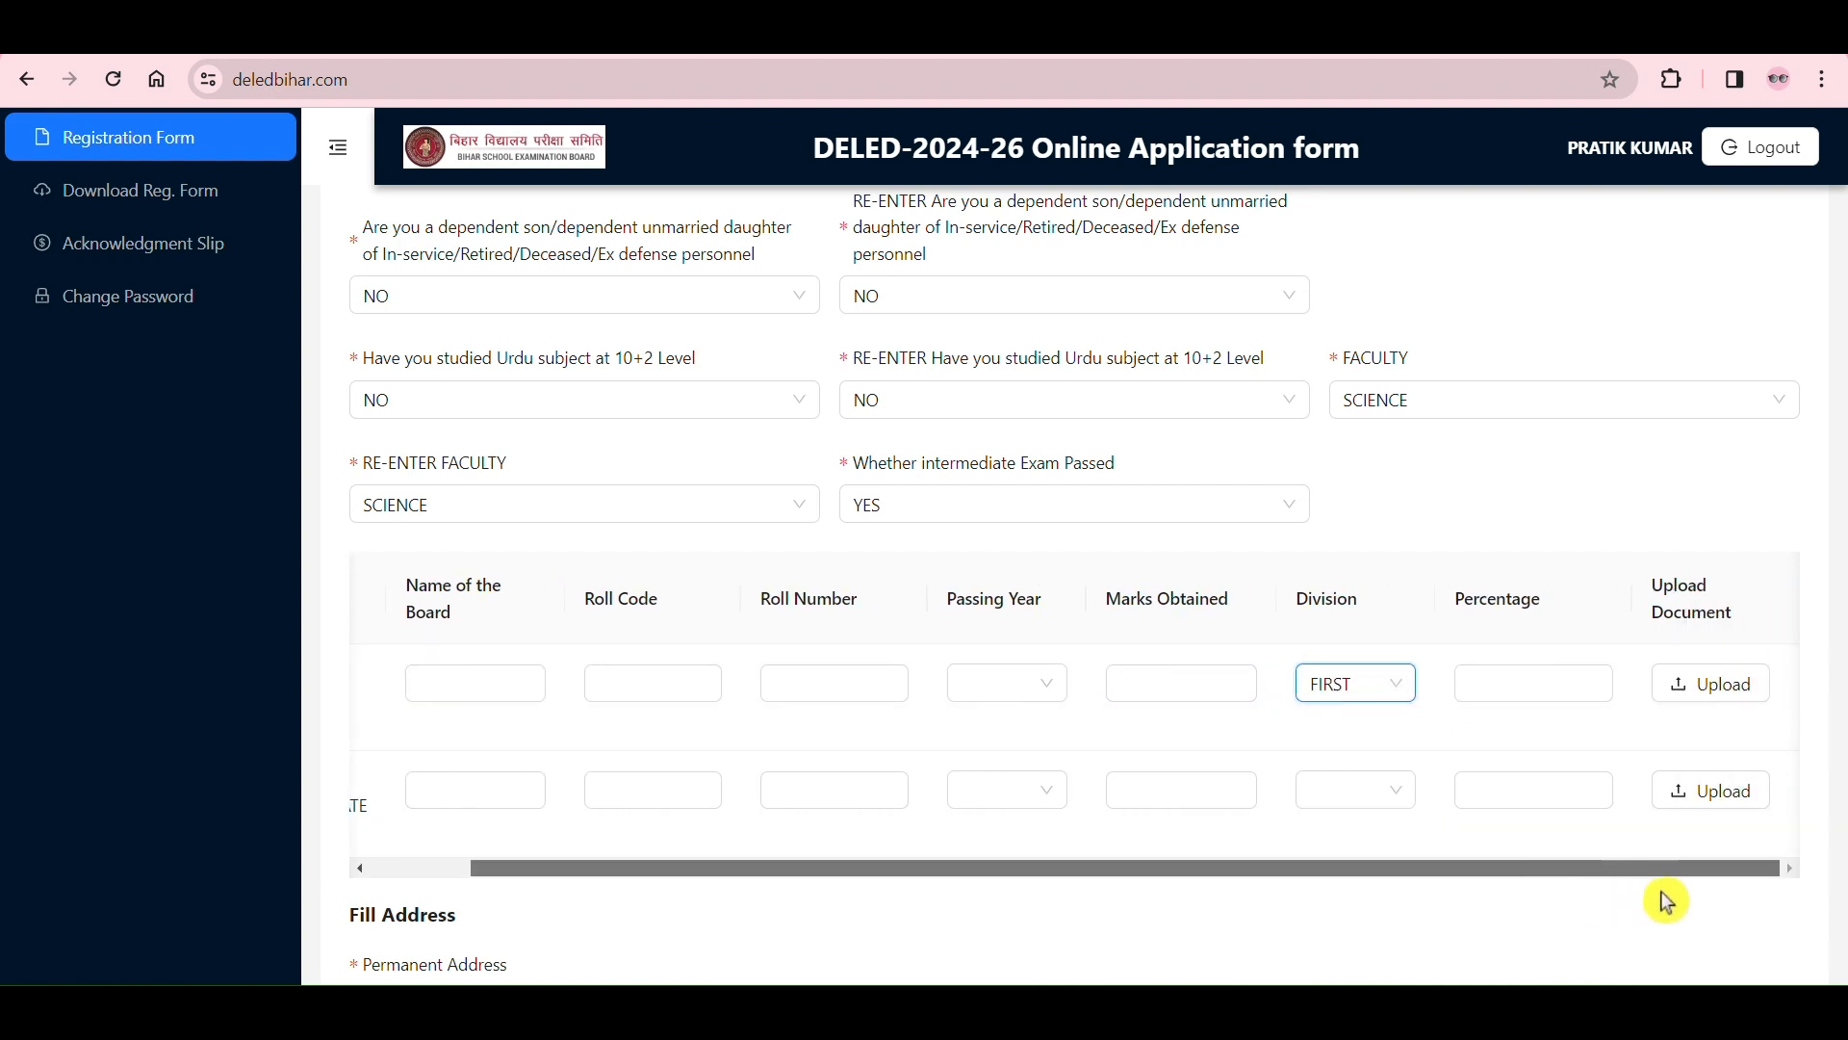
click(1566, 687)
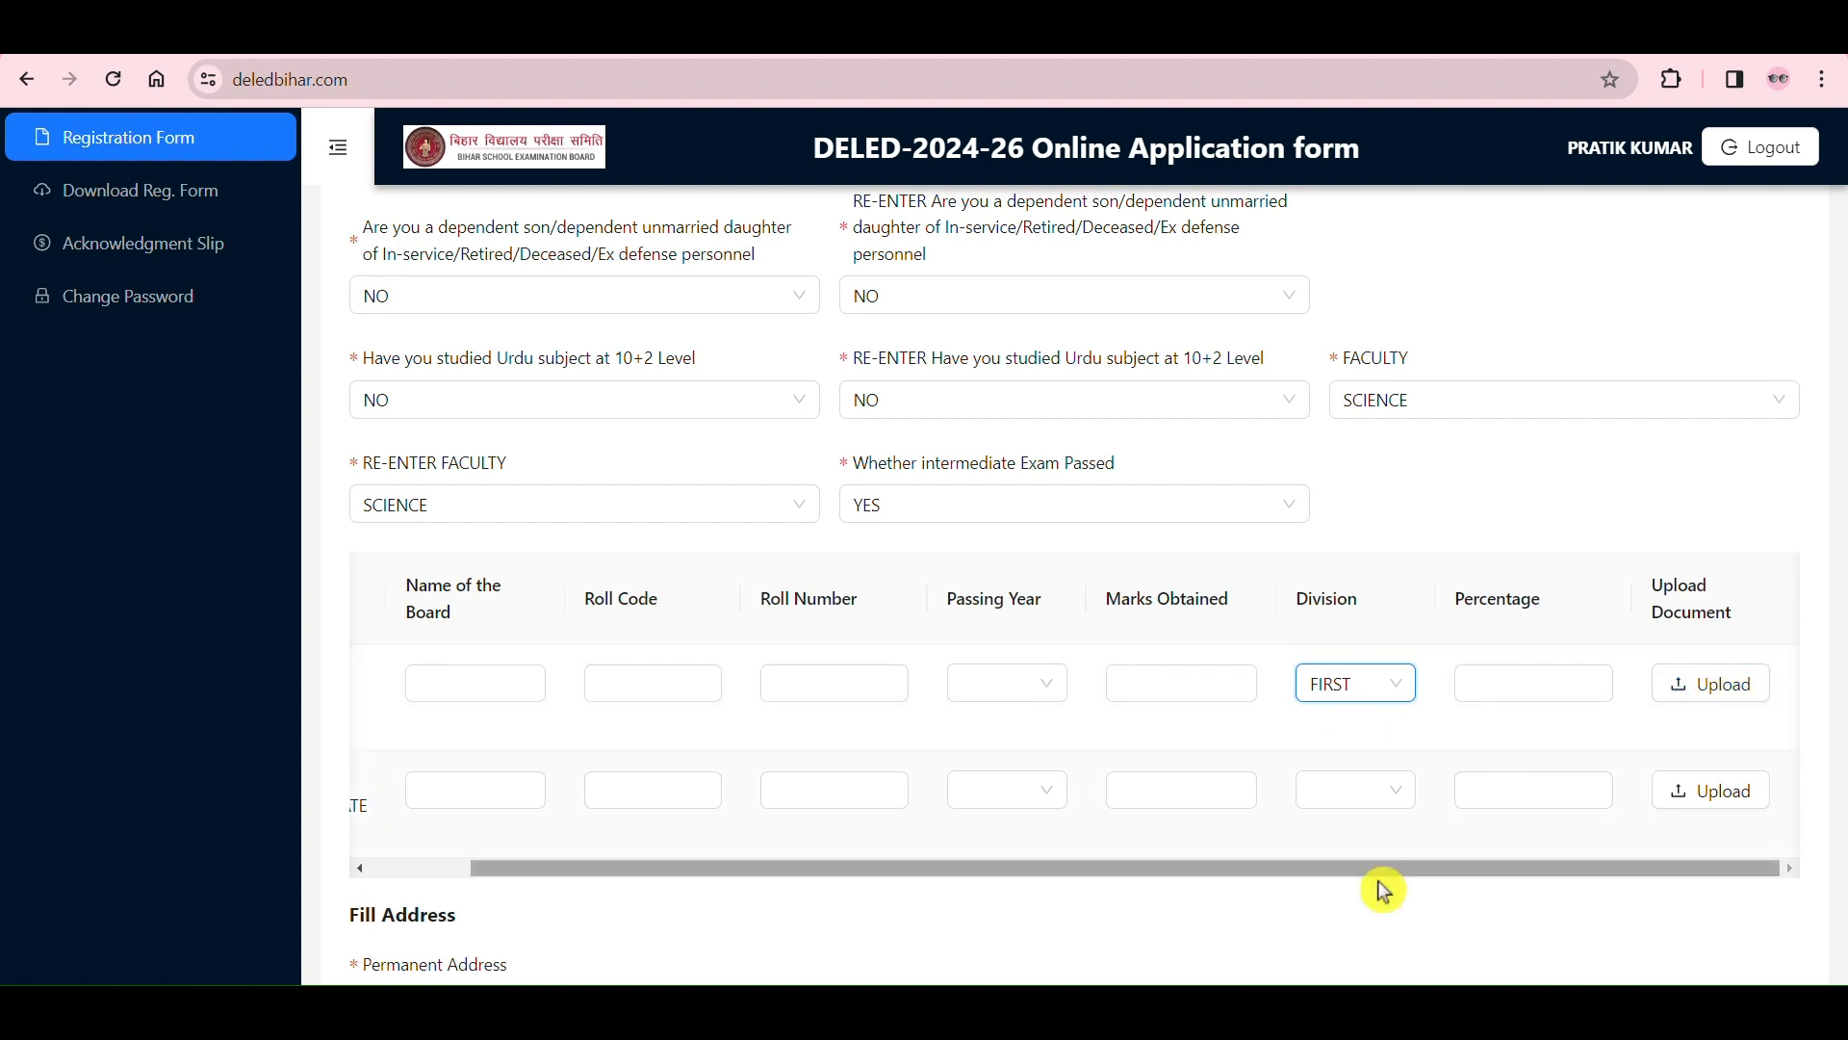
Step: Point out the INTERMEDIATE row's fields from the board name through to the marks obtained
drag(1332, 867, 1184, 870)
click(652, 799)
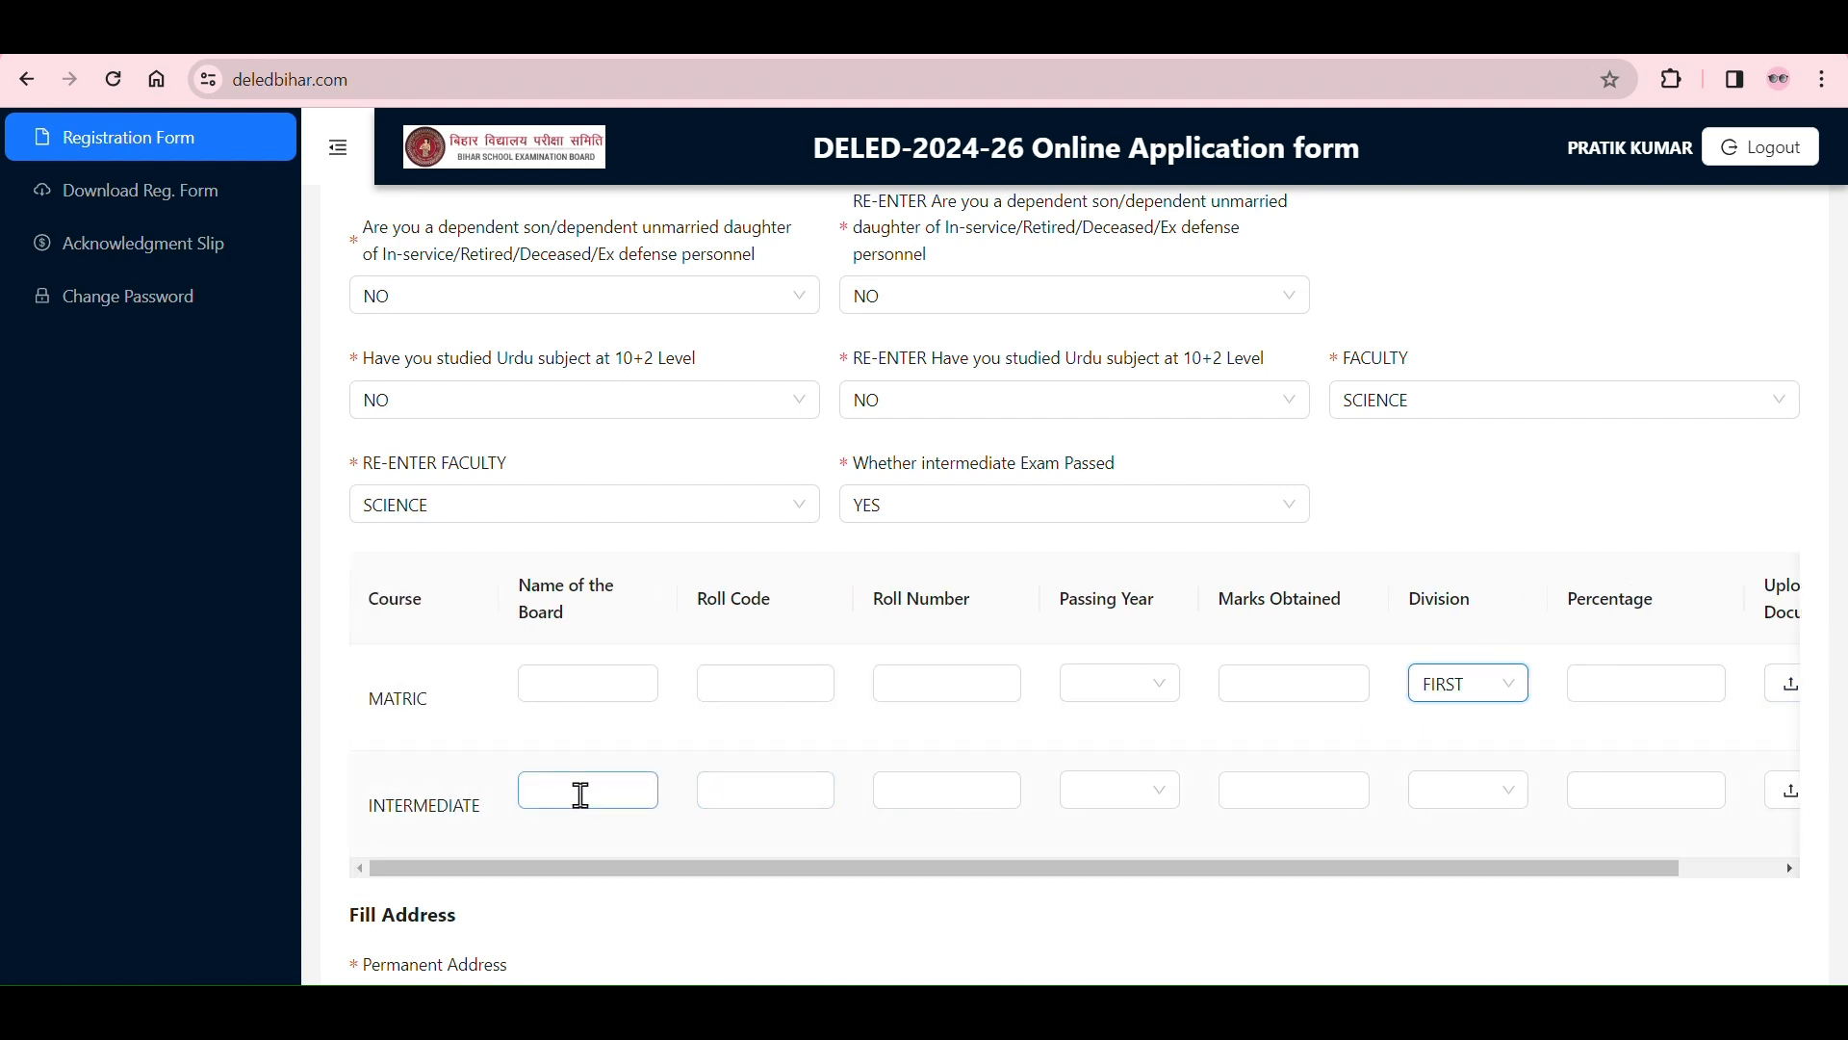
click(760, 789)
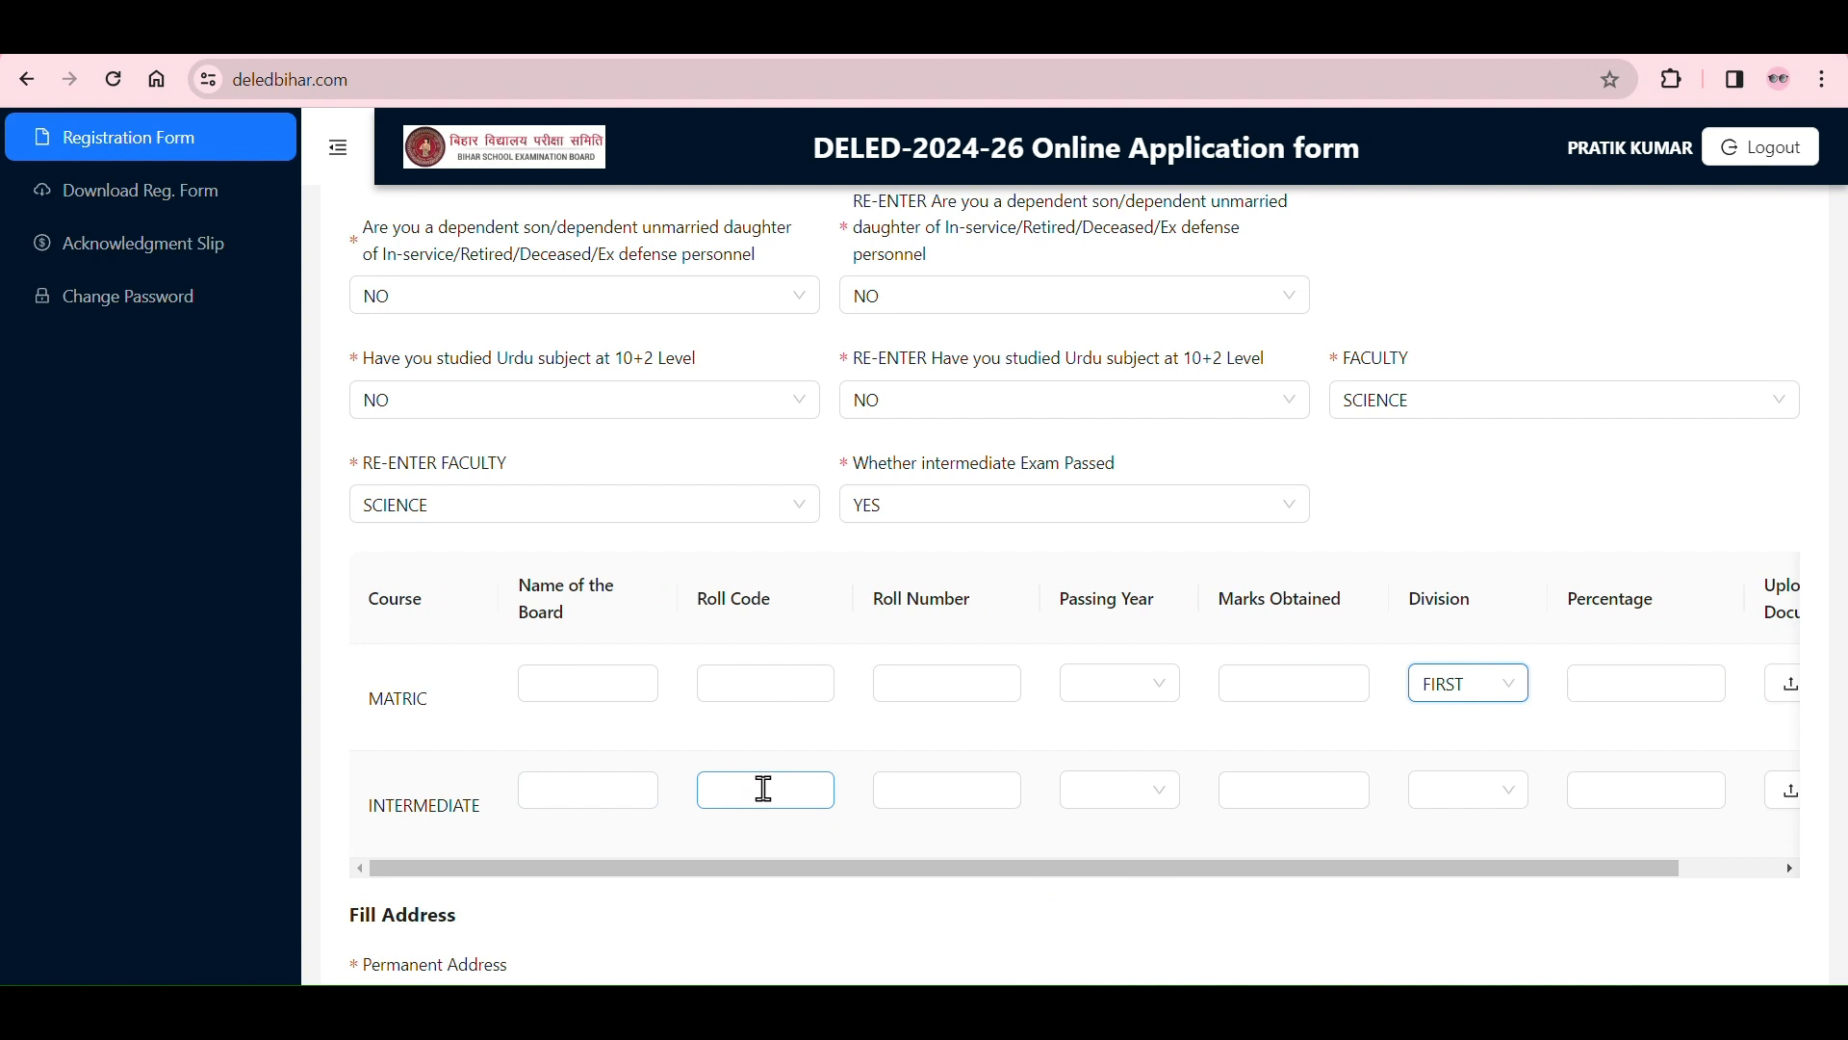
click(895, 791)
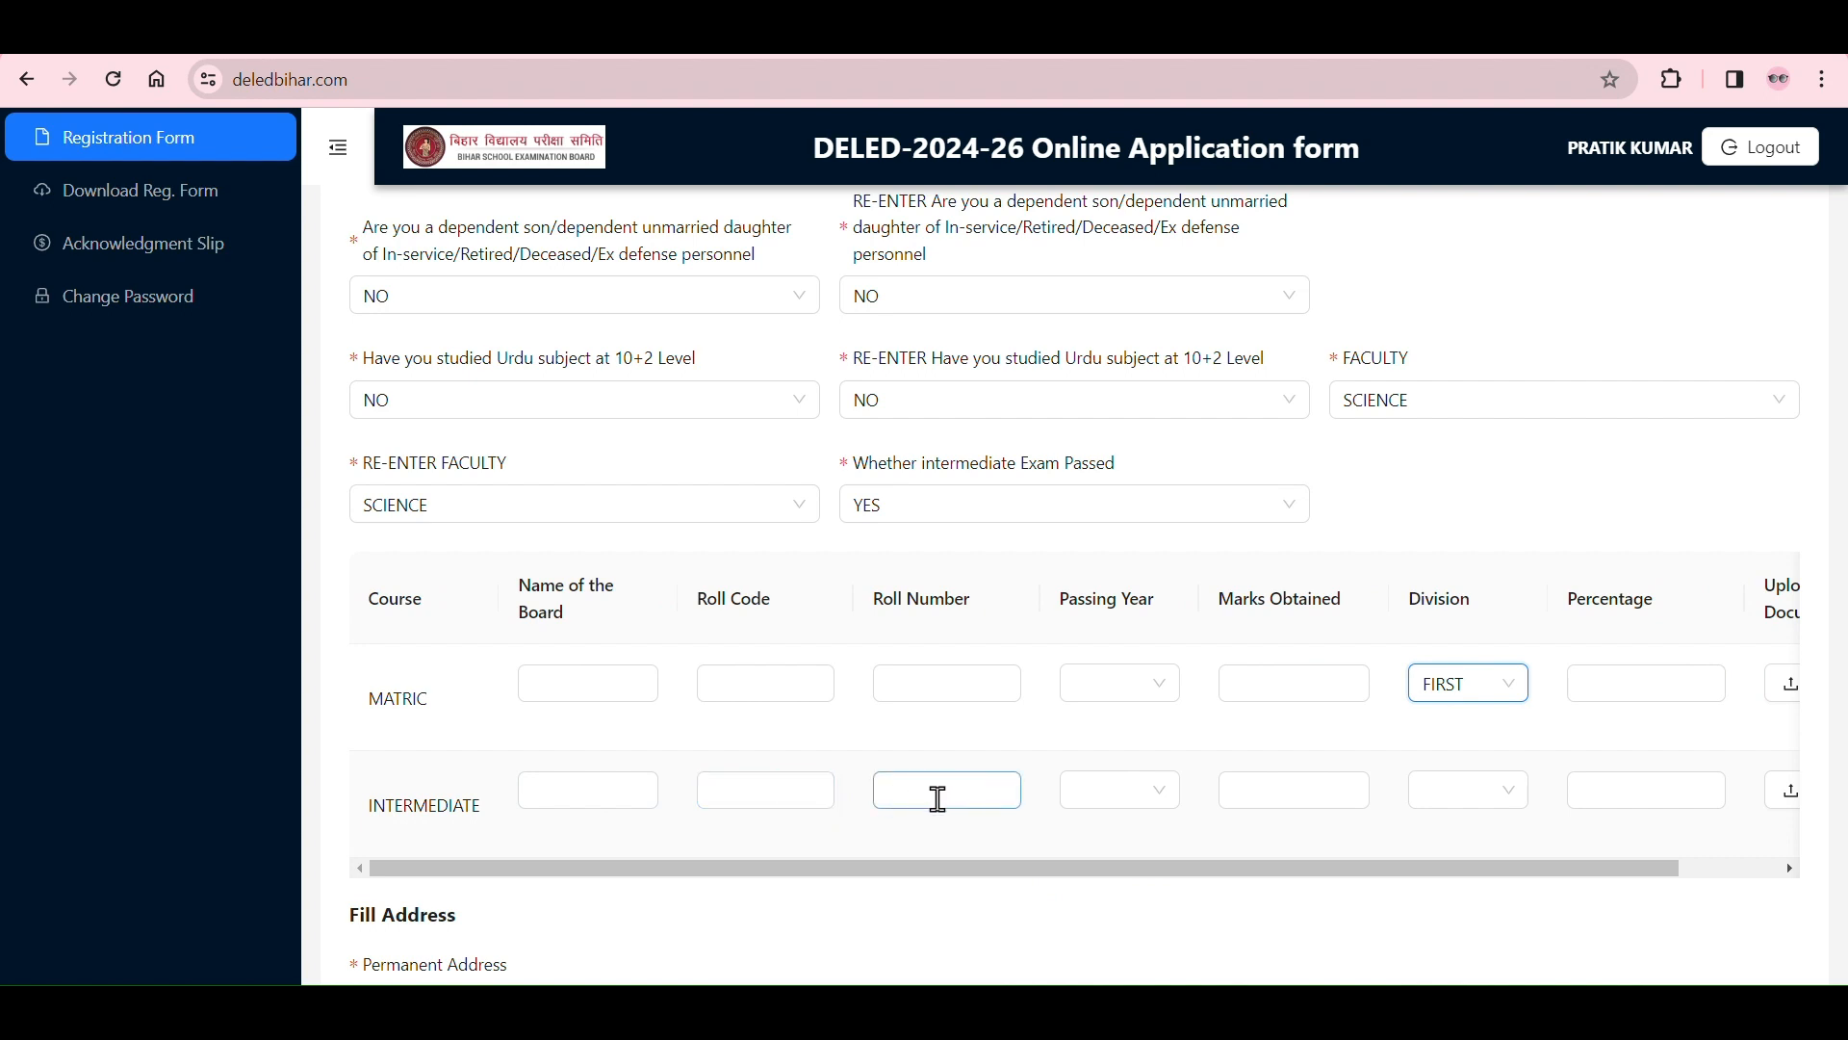
click(1153, 809)
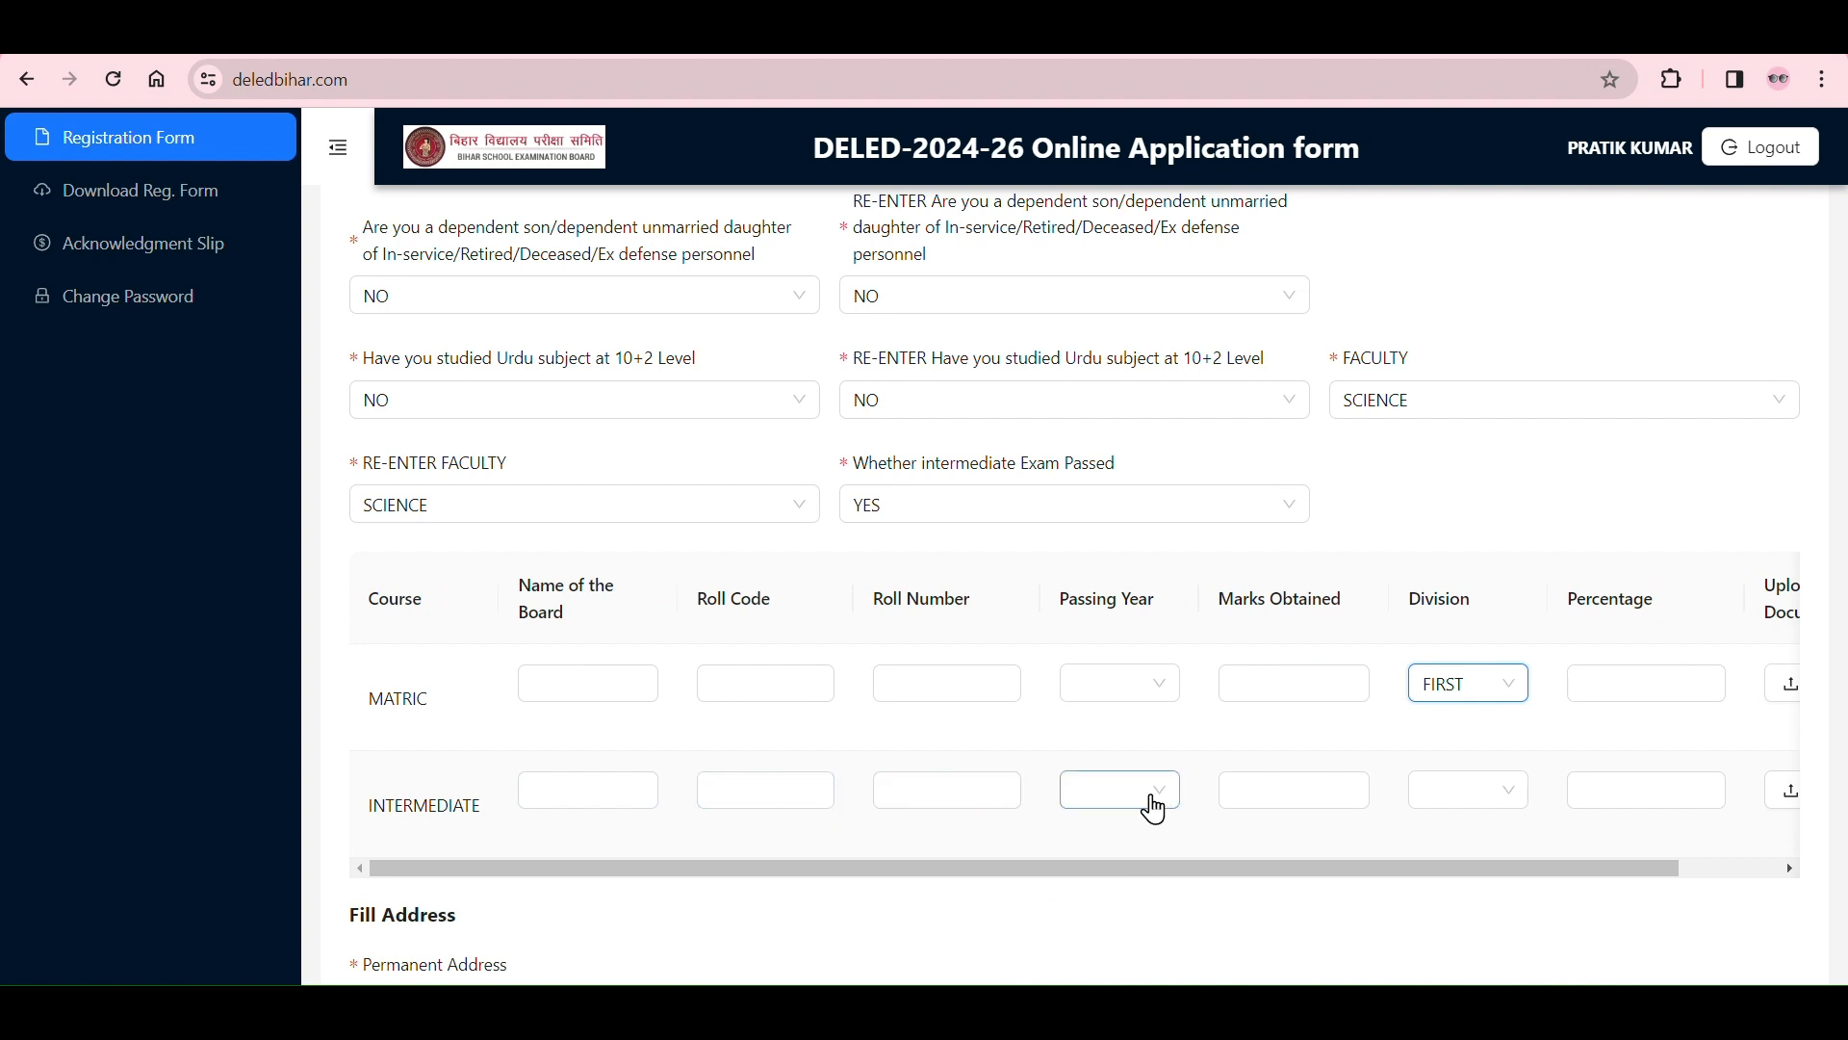
click(1154, 808)
click(1256, 789)
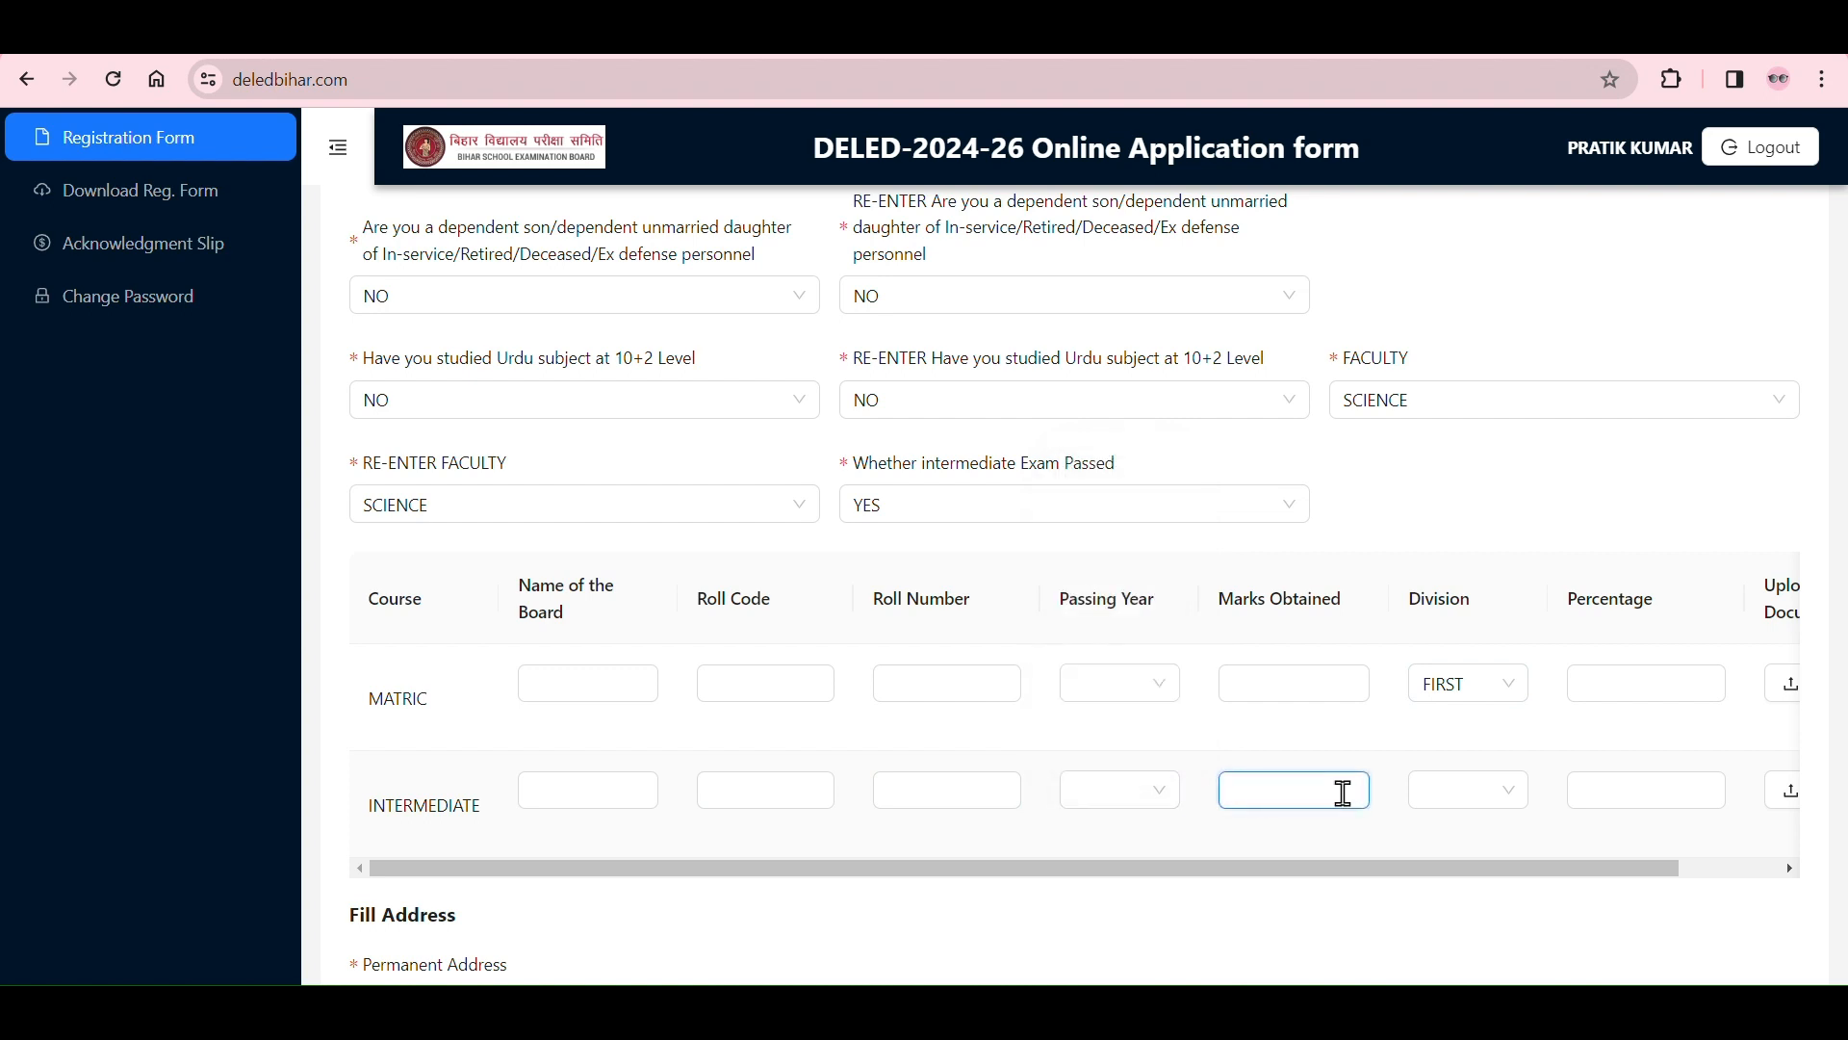
Step: Try FIRST and SECOND as the INTERMEDIATE division, settle on FIRST, and go to the percentage field
click(1461, 799)
click(1447, 838)
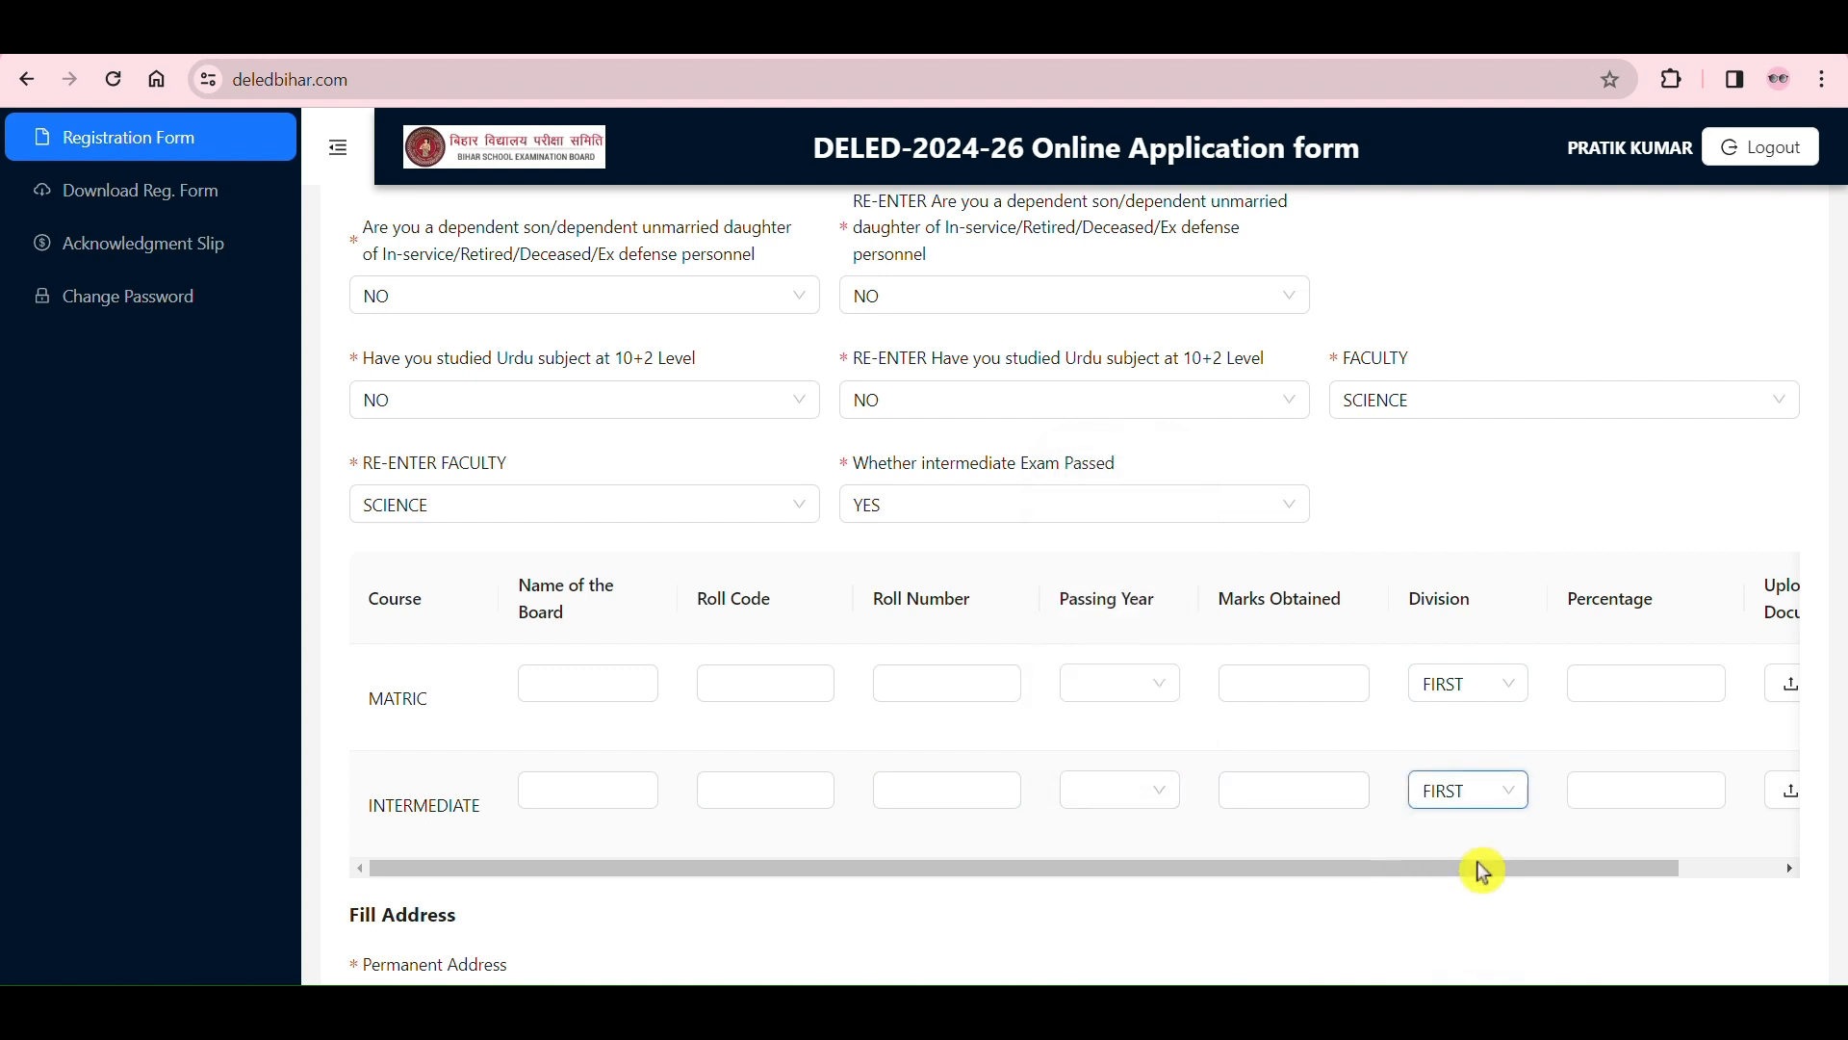
click(1475, 800)
click(1452, 871)
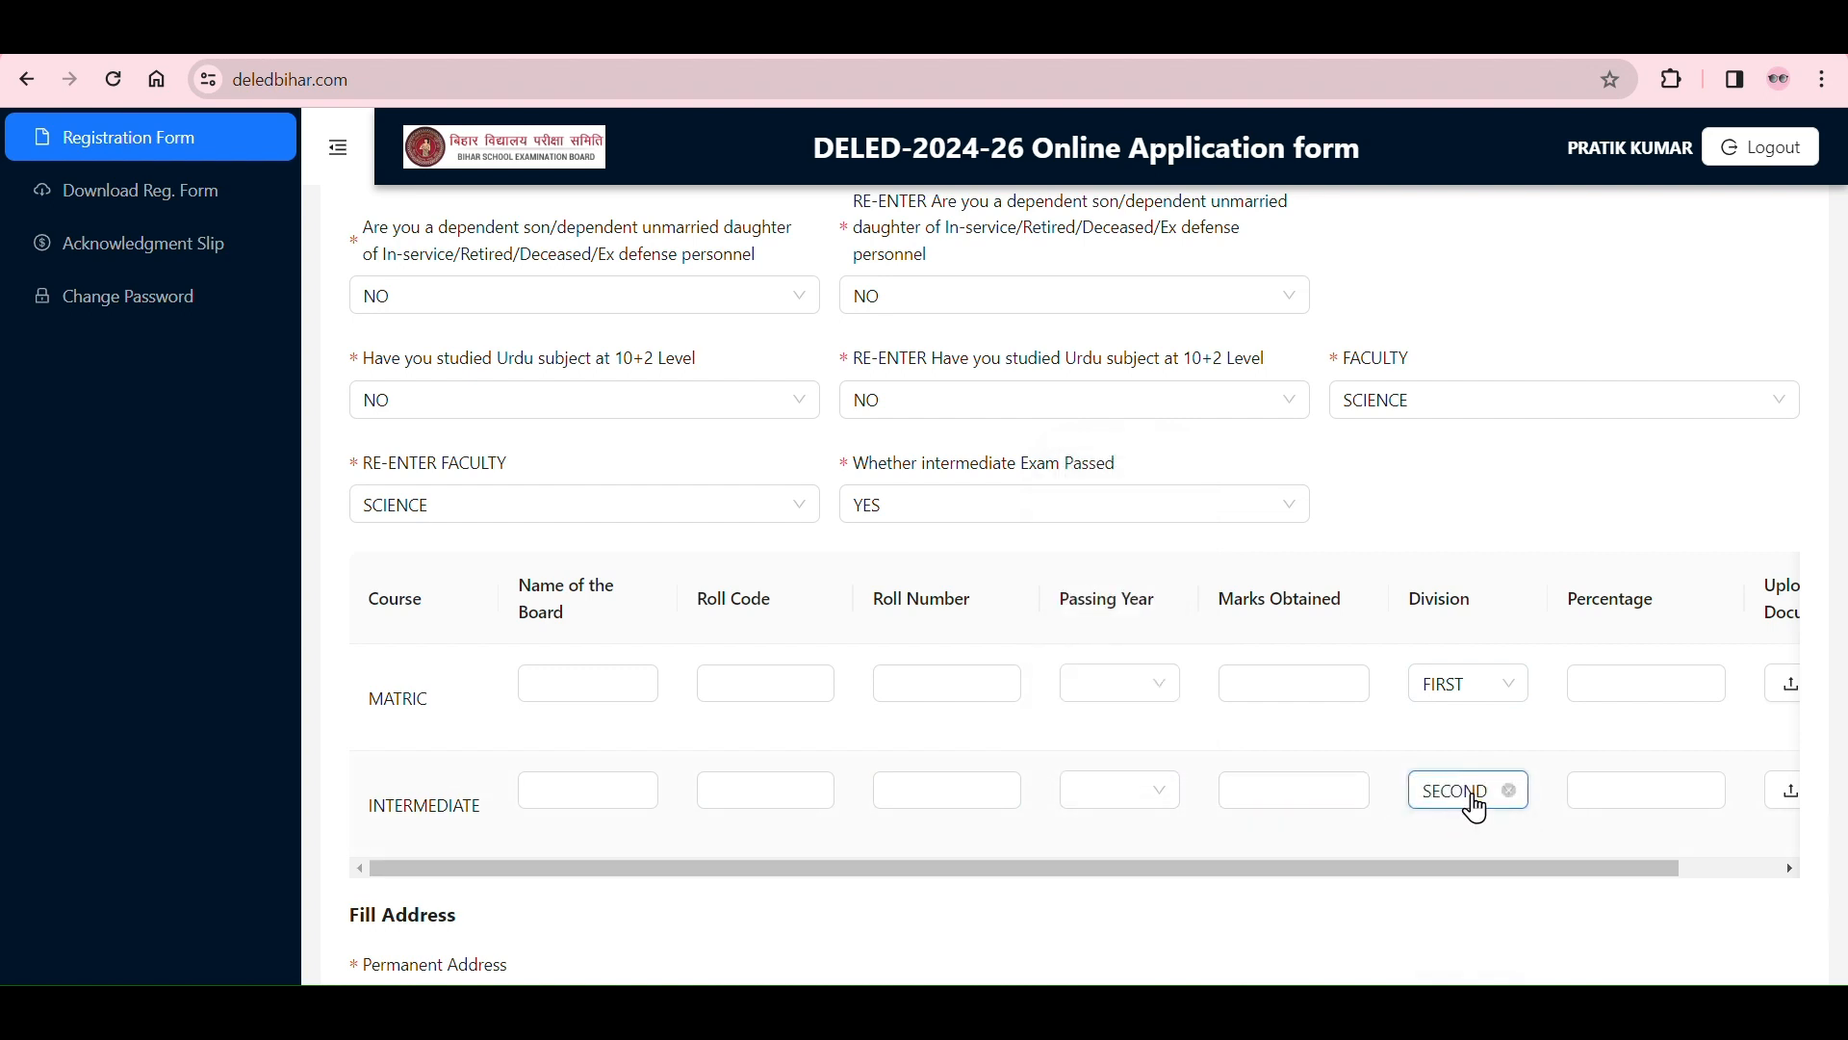
click(1471, 797)
click(1457, 835)
drag(1409, 862, 1642, 857)
click(1567, 791)
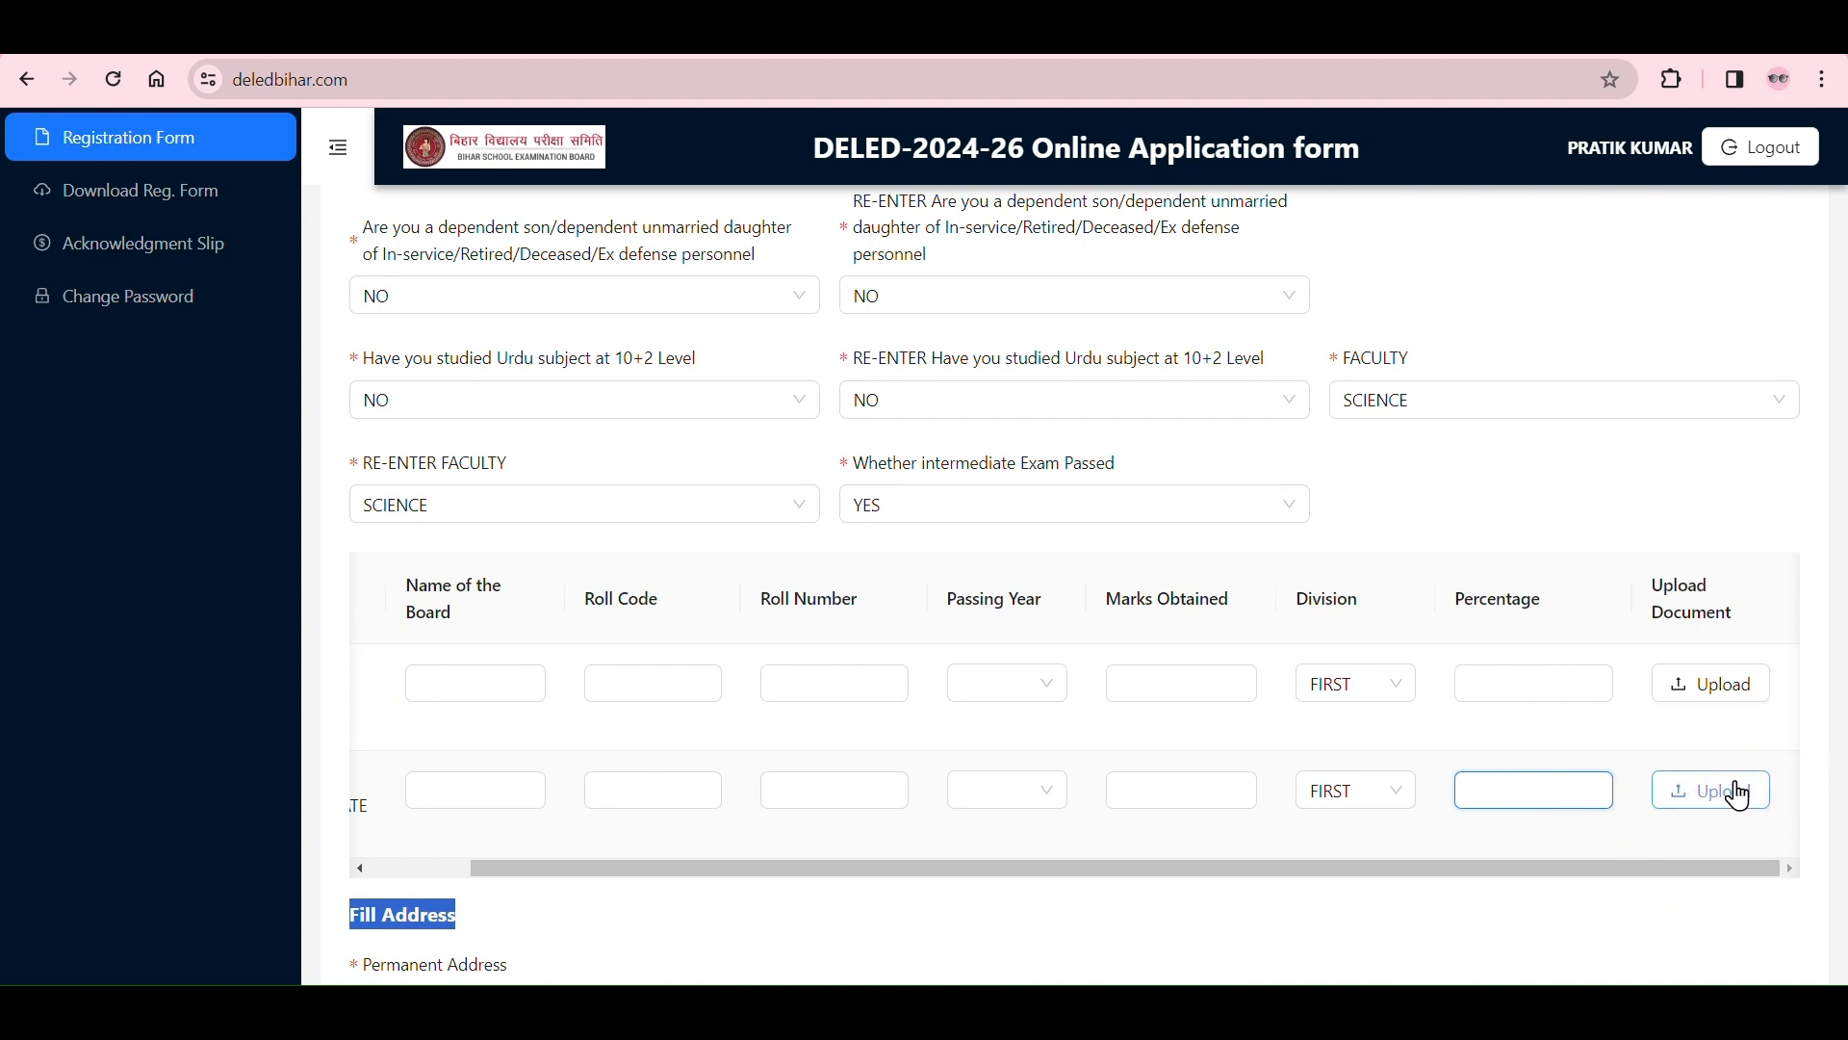
Step: Look over the Fill Address section and start the permanent address with the village name
scroll(1734, 791, down, 4)
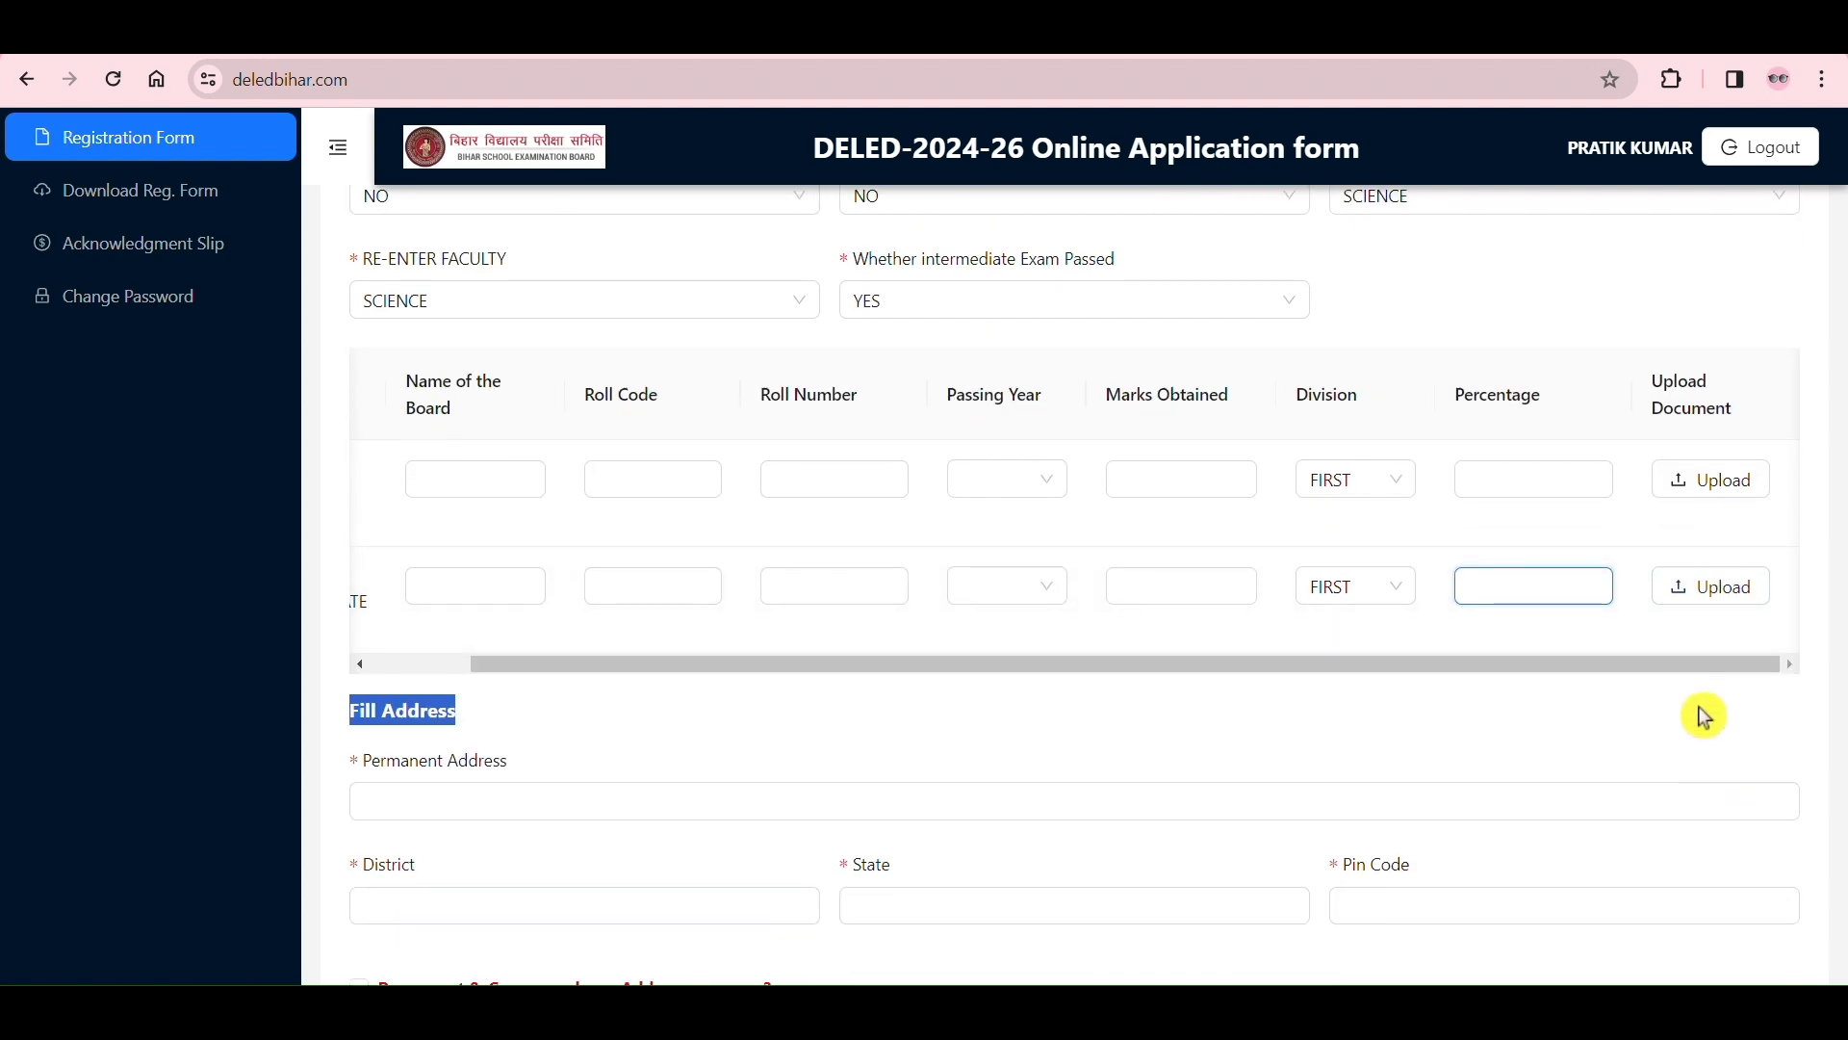
scroll(1493, 607, down, 2)
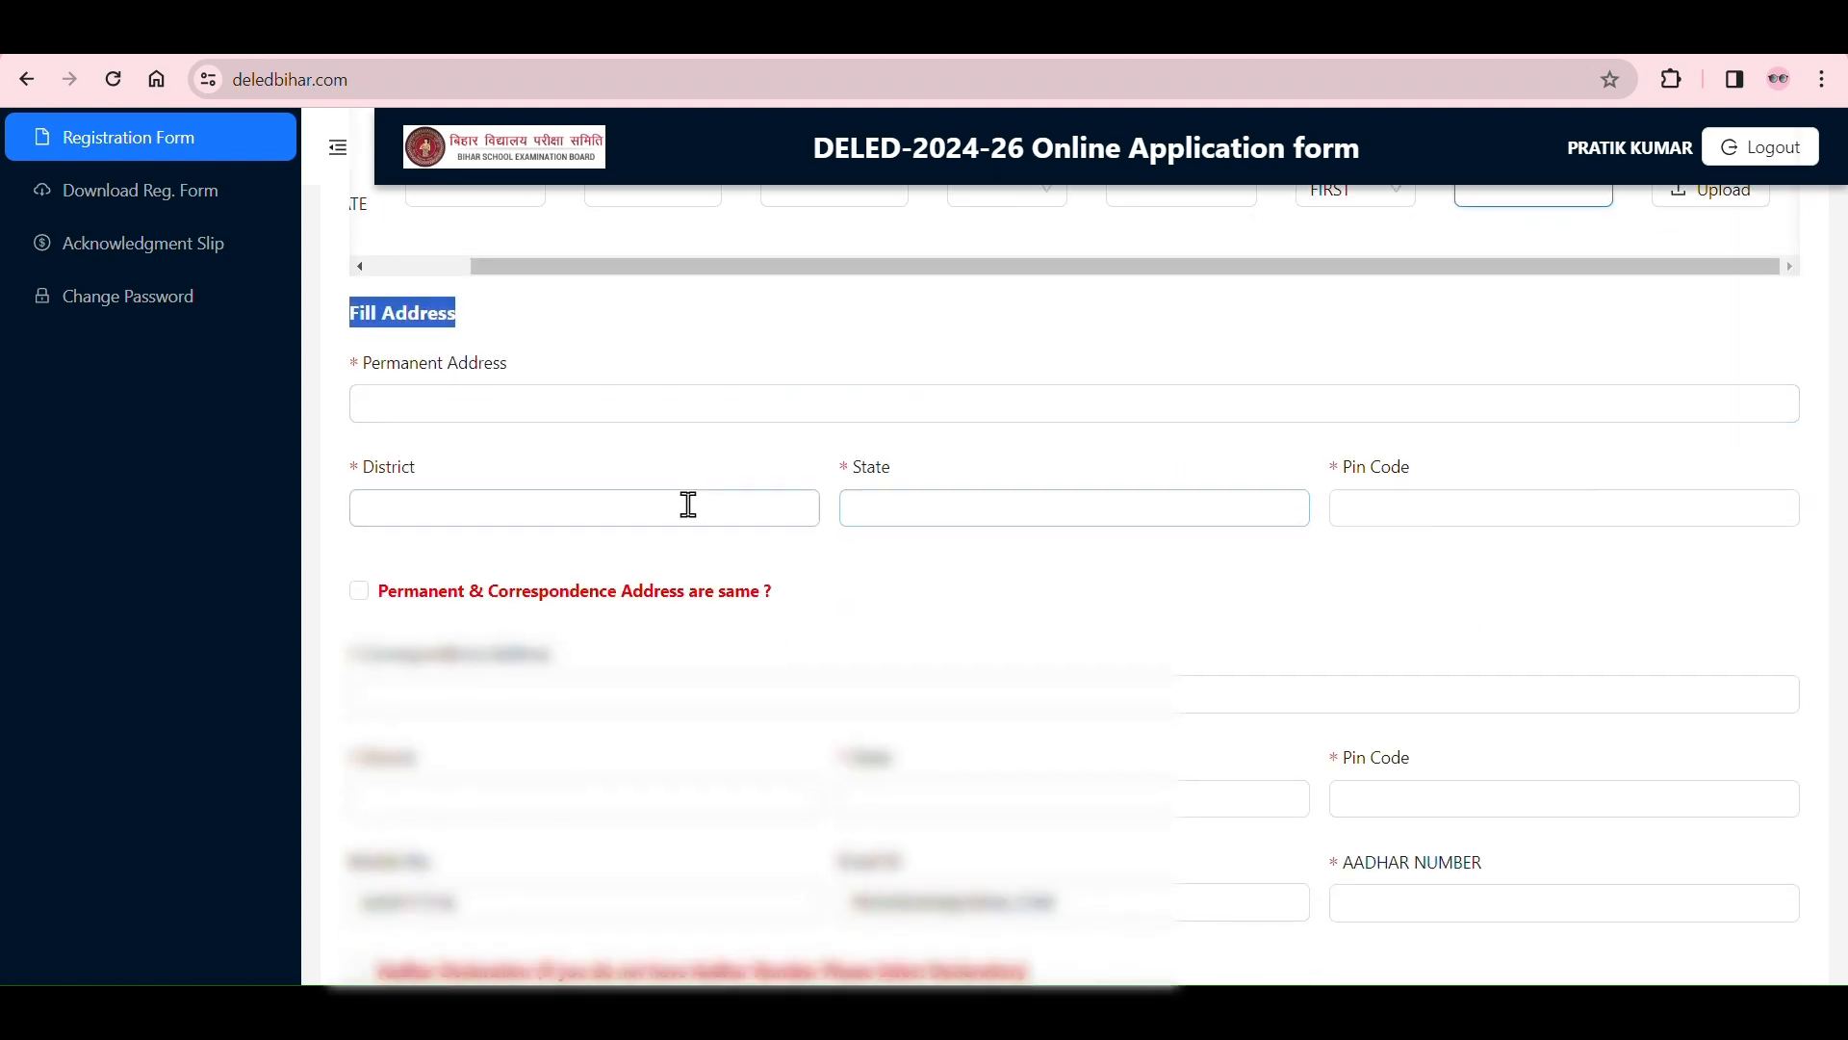
scroll(1101, 400, down, 2)
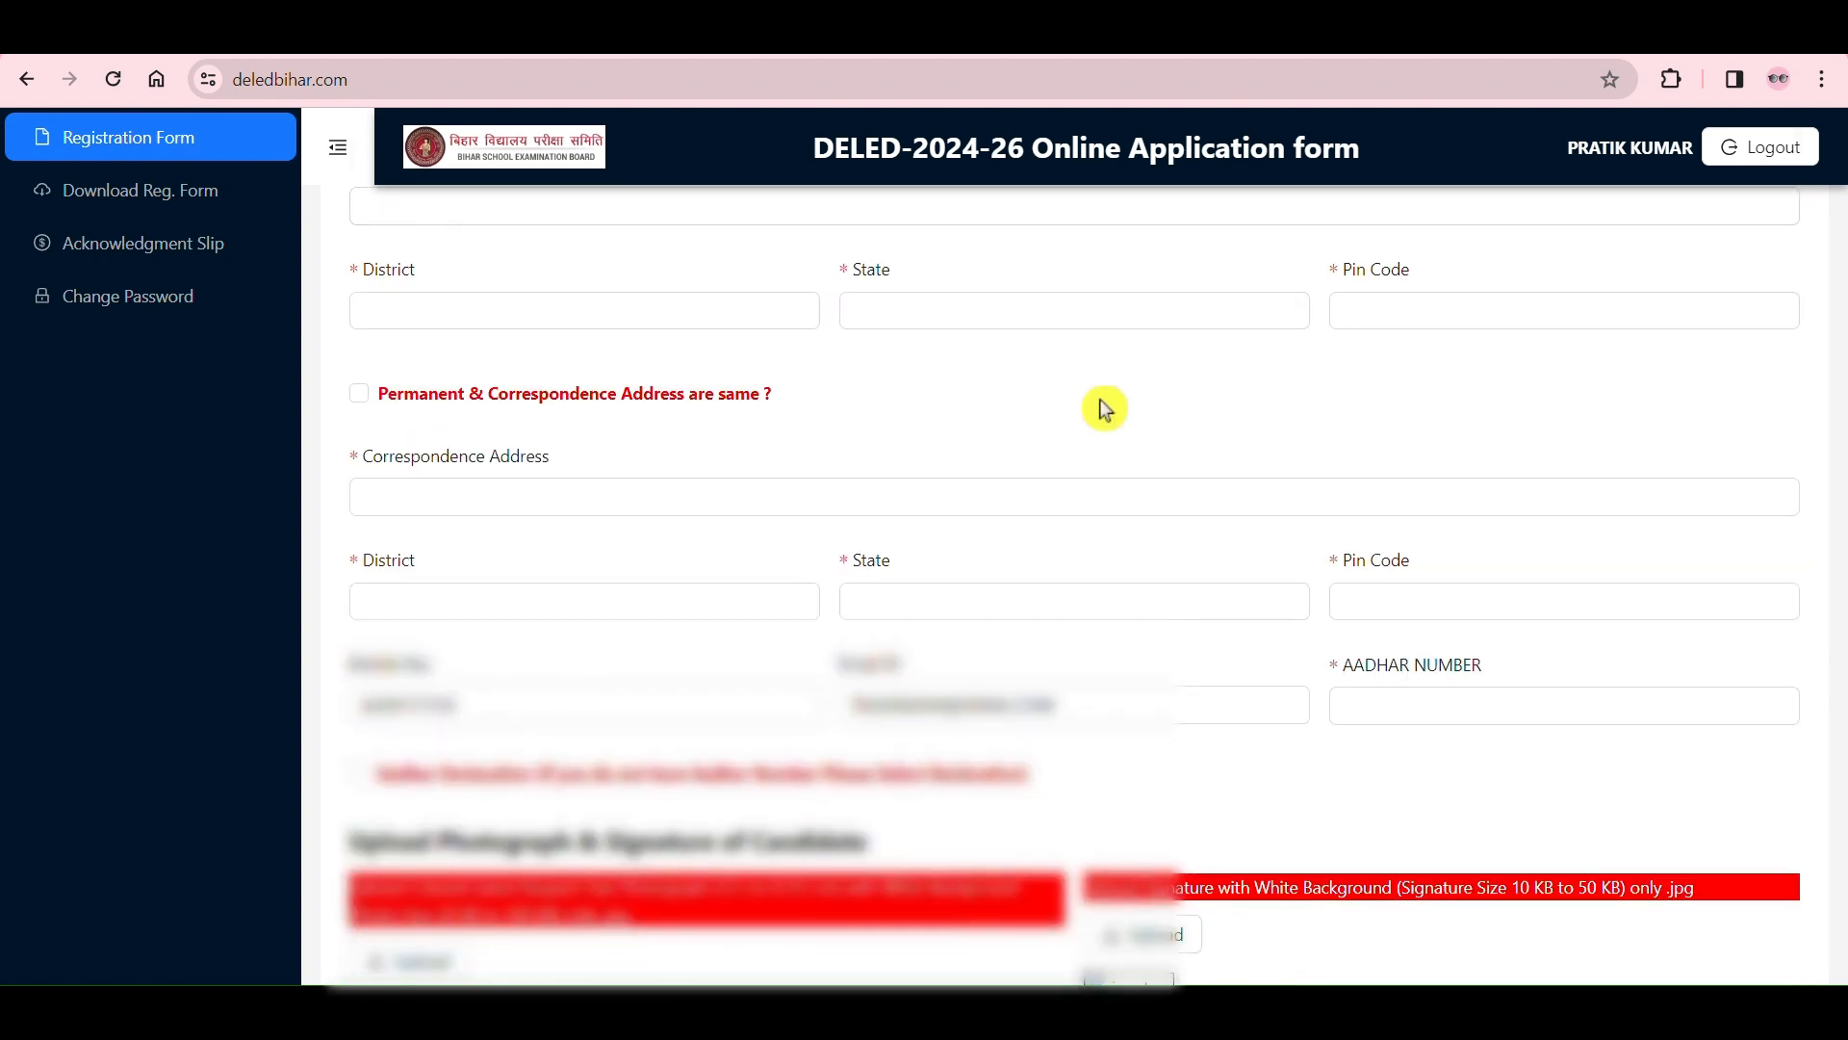
scroll(1101, 402, up, 2)
click(565, 405)
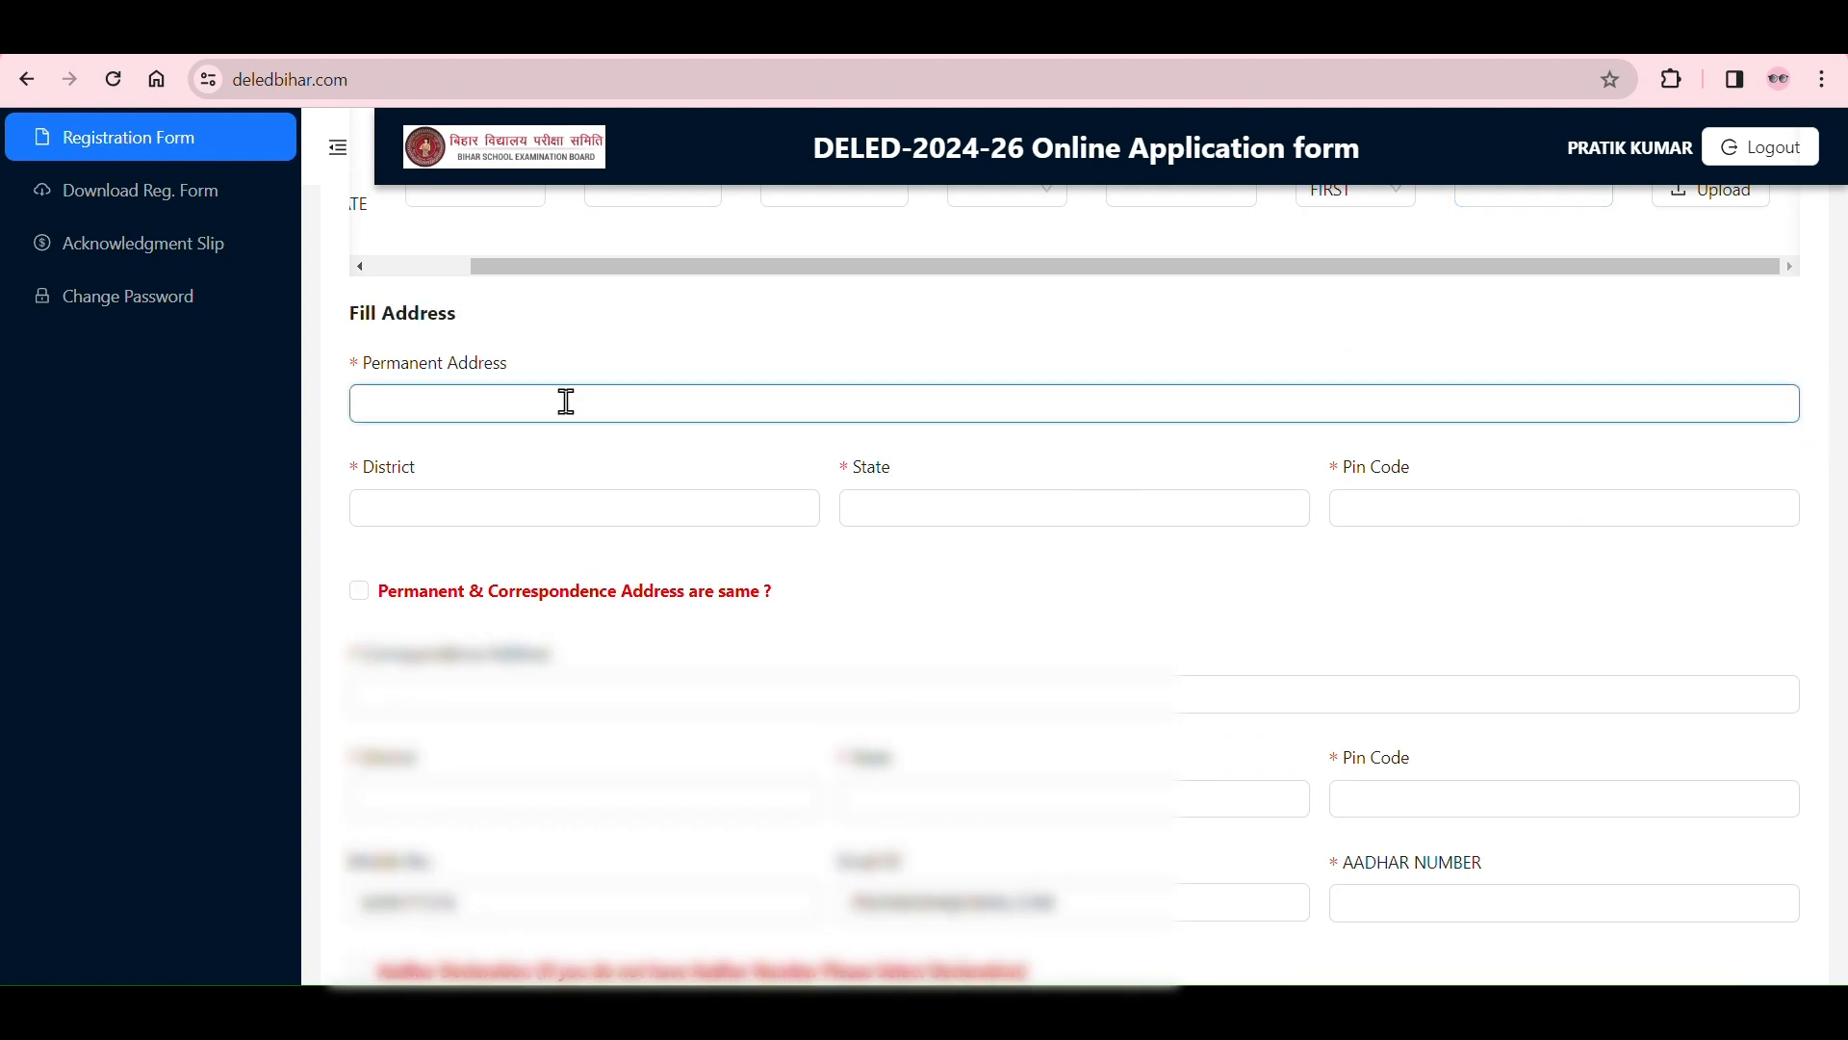
text(VILL)
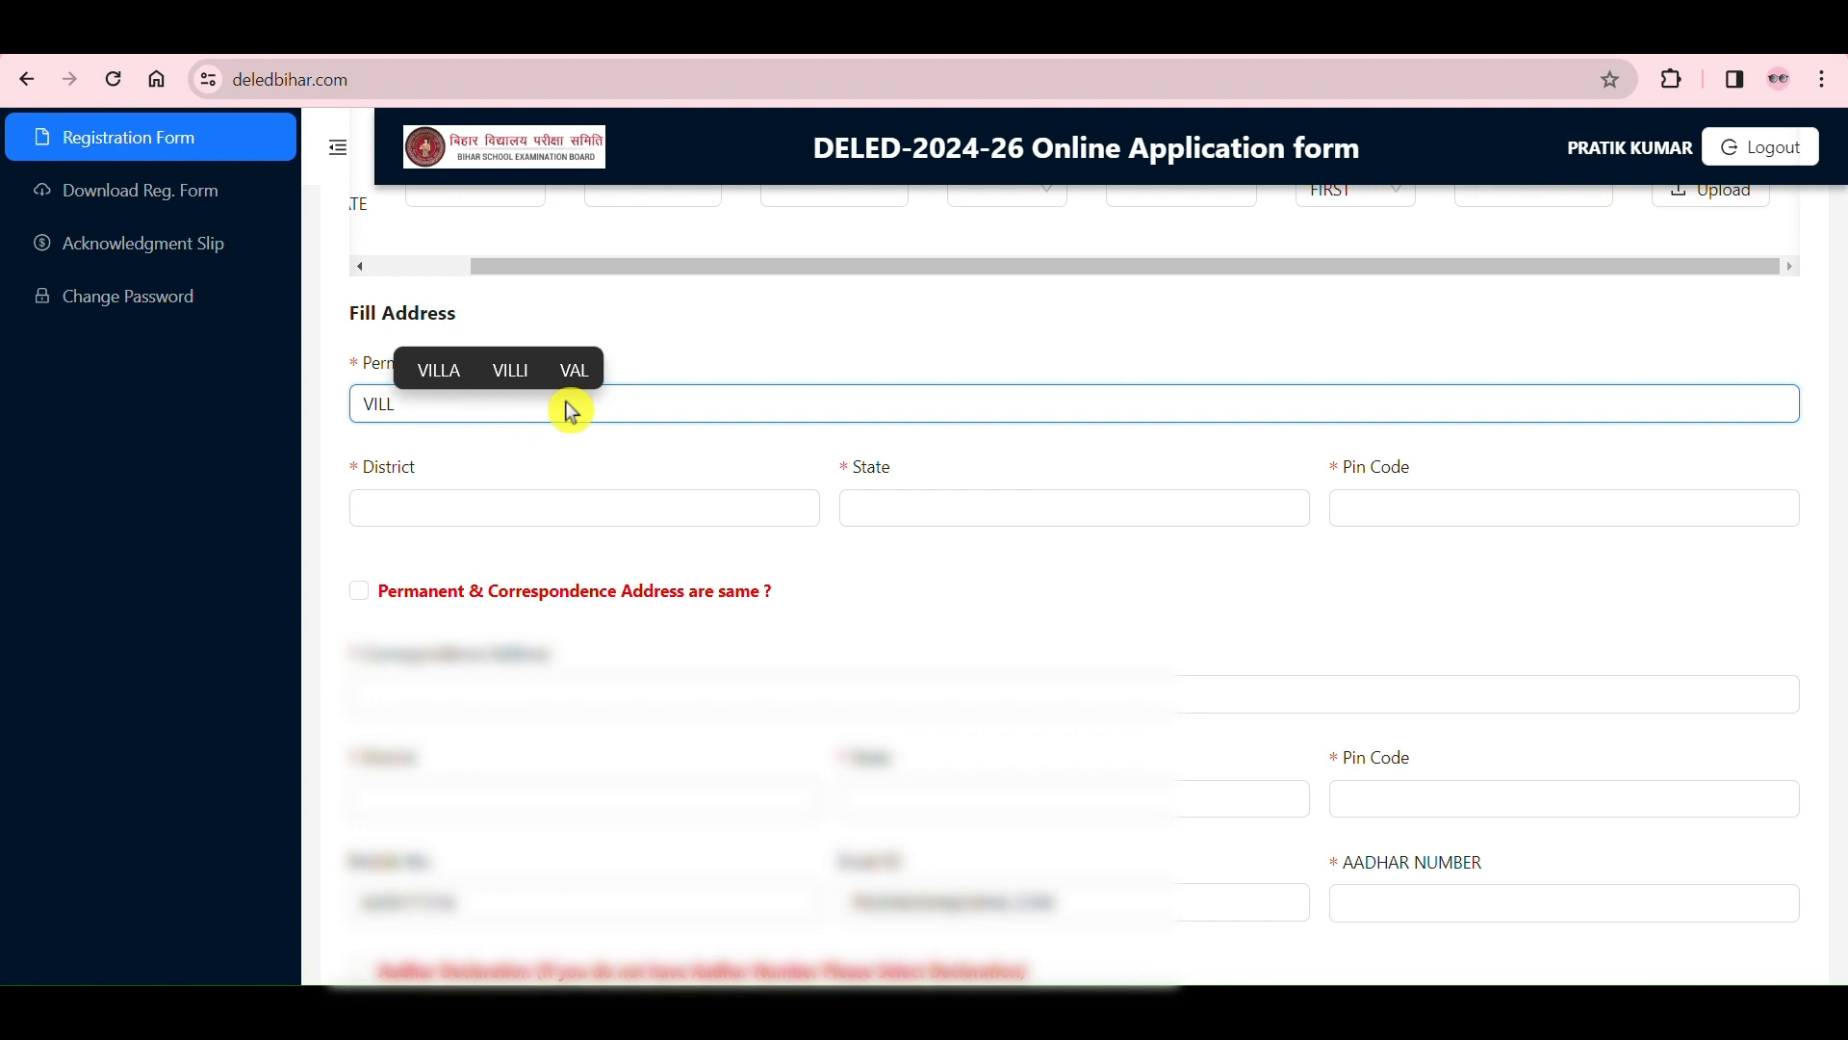
text( - )
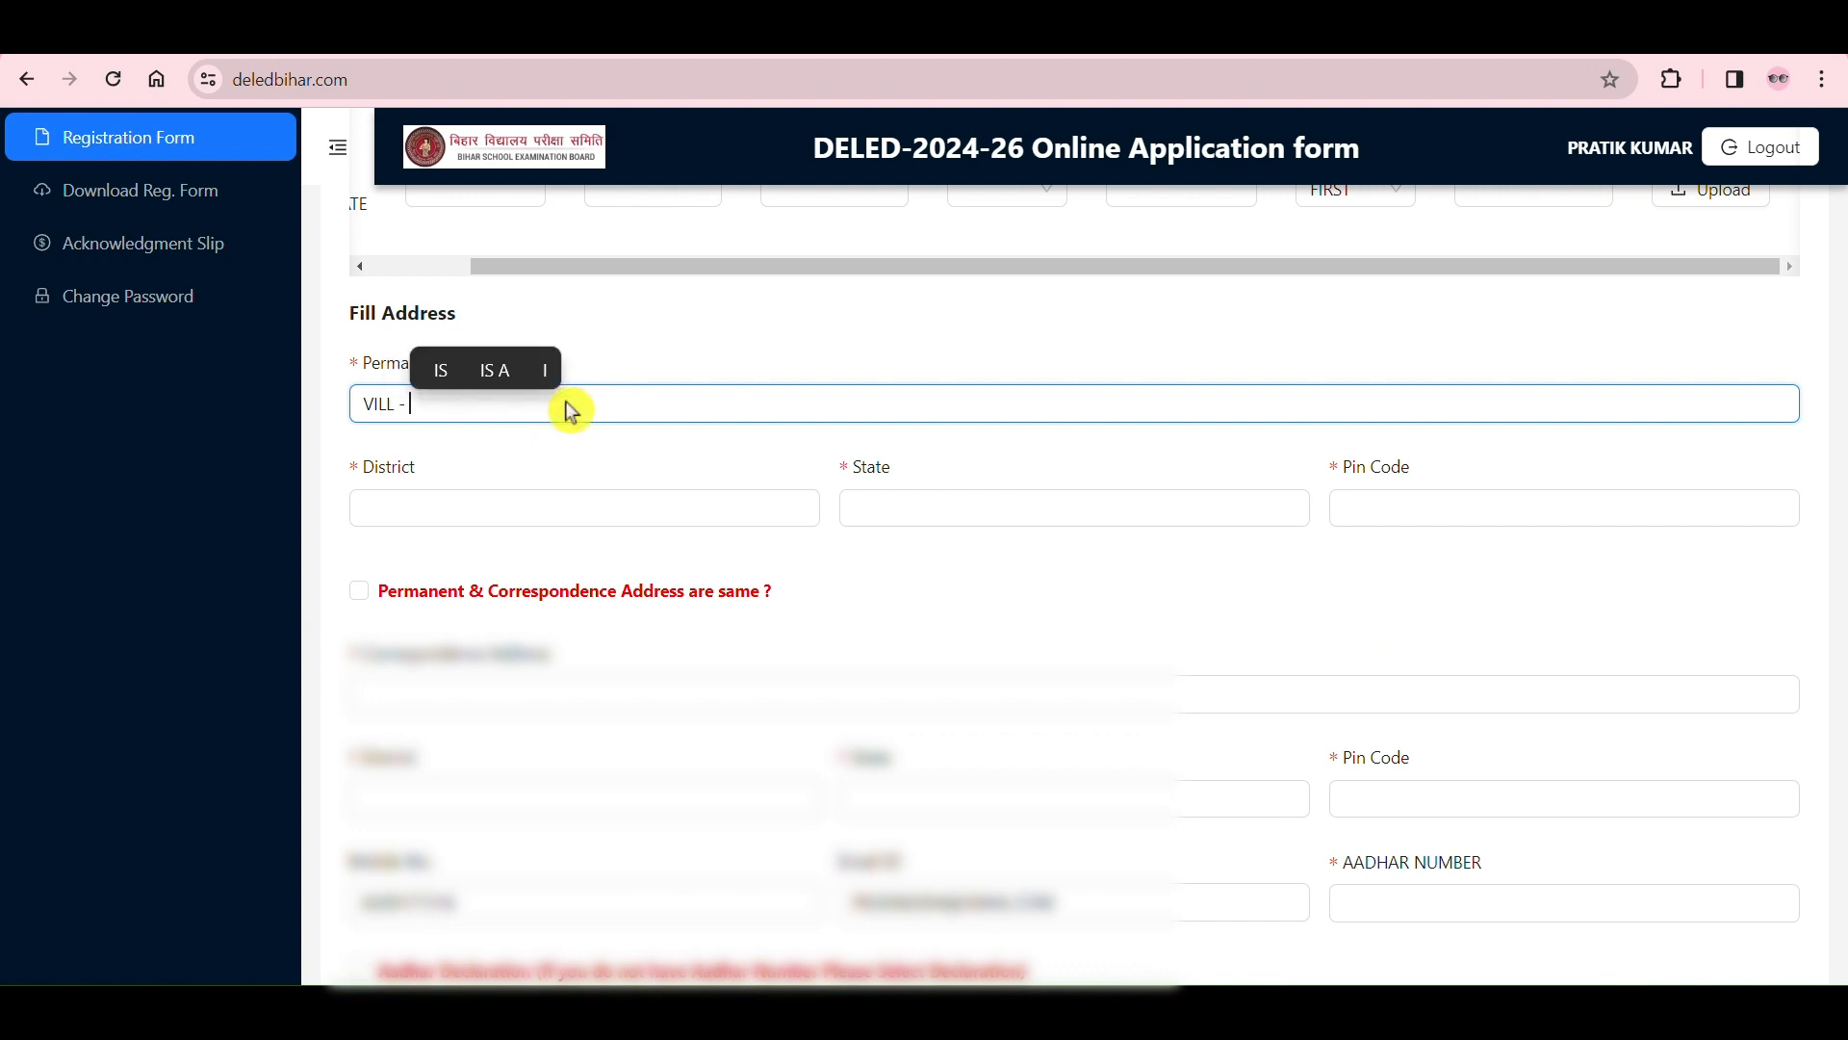
text(XYZ)
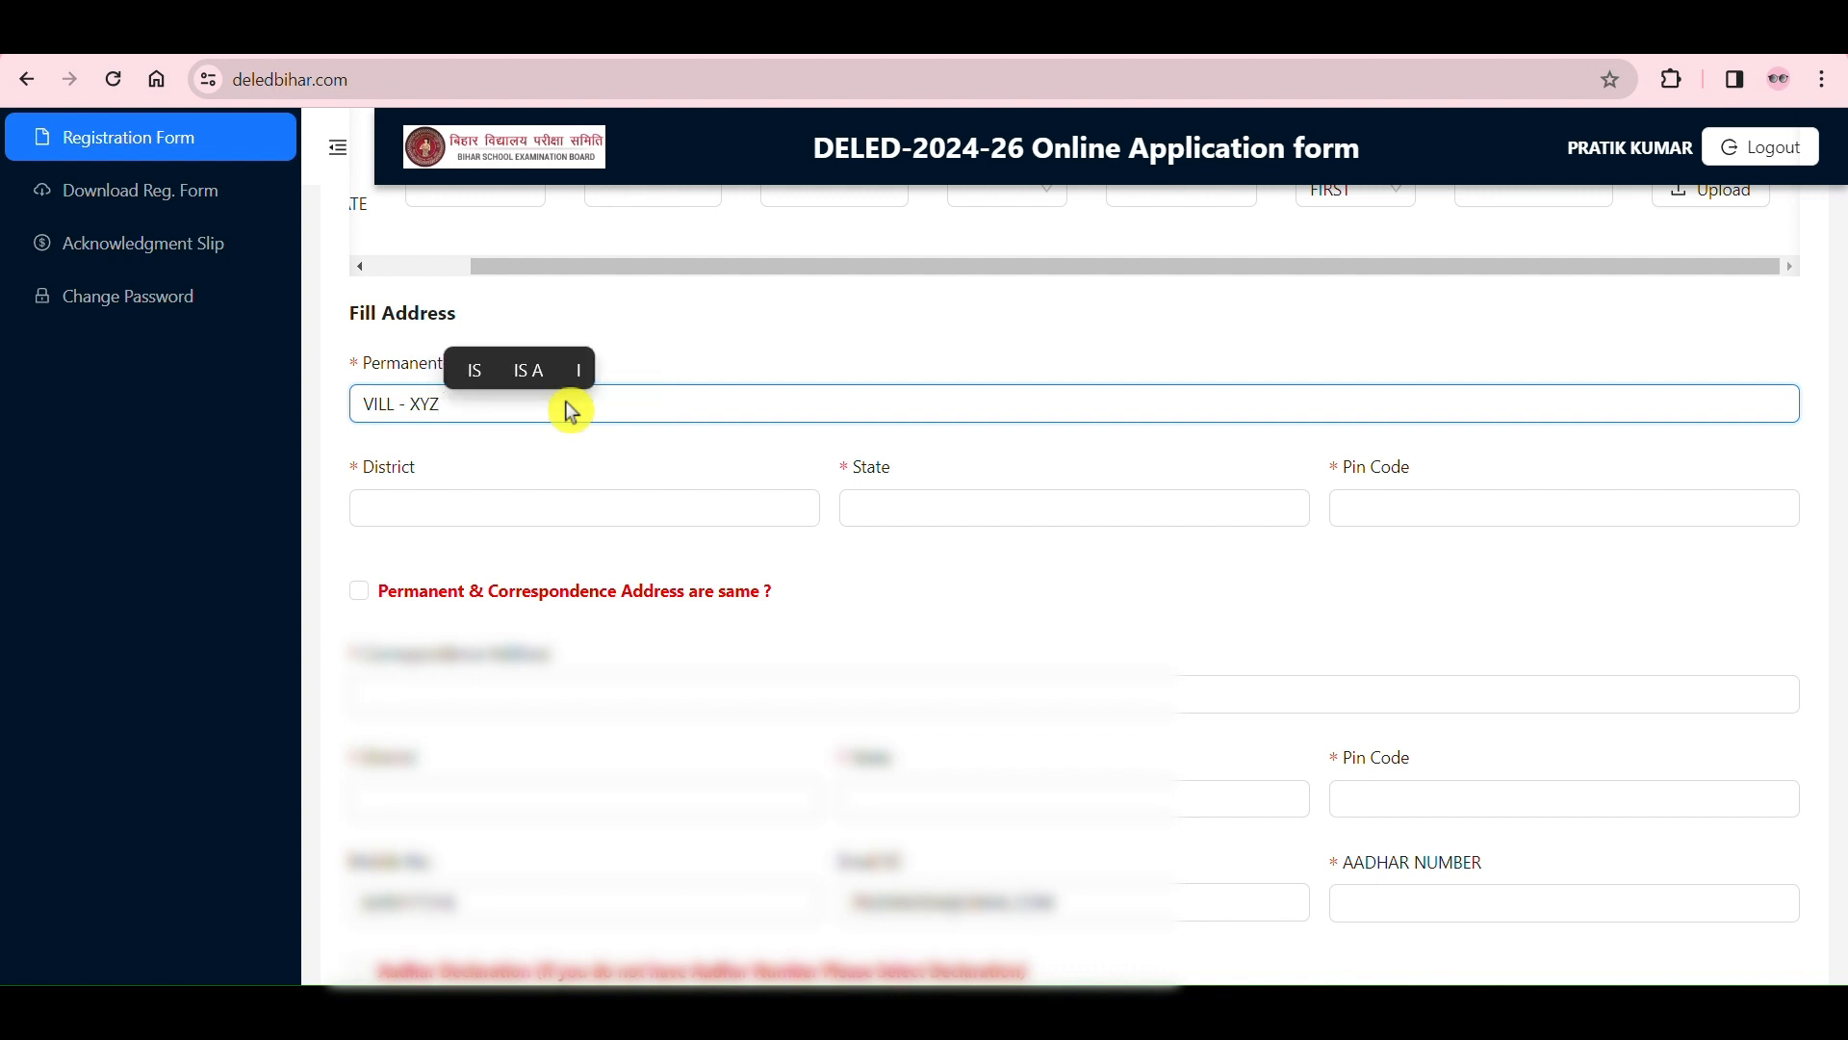
text( , P)
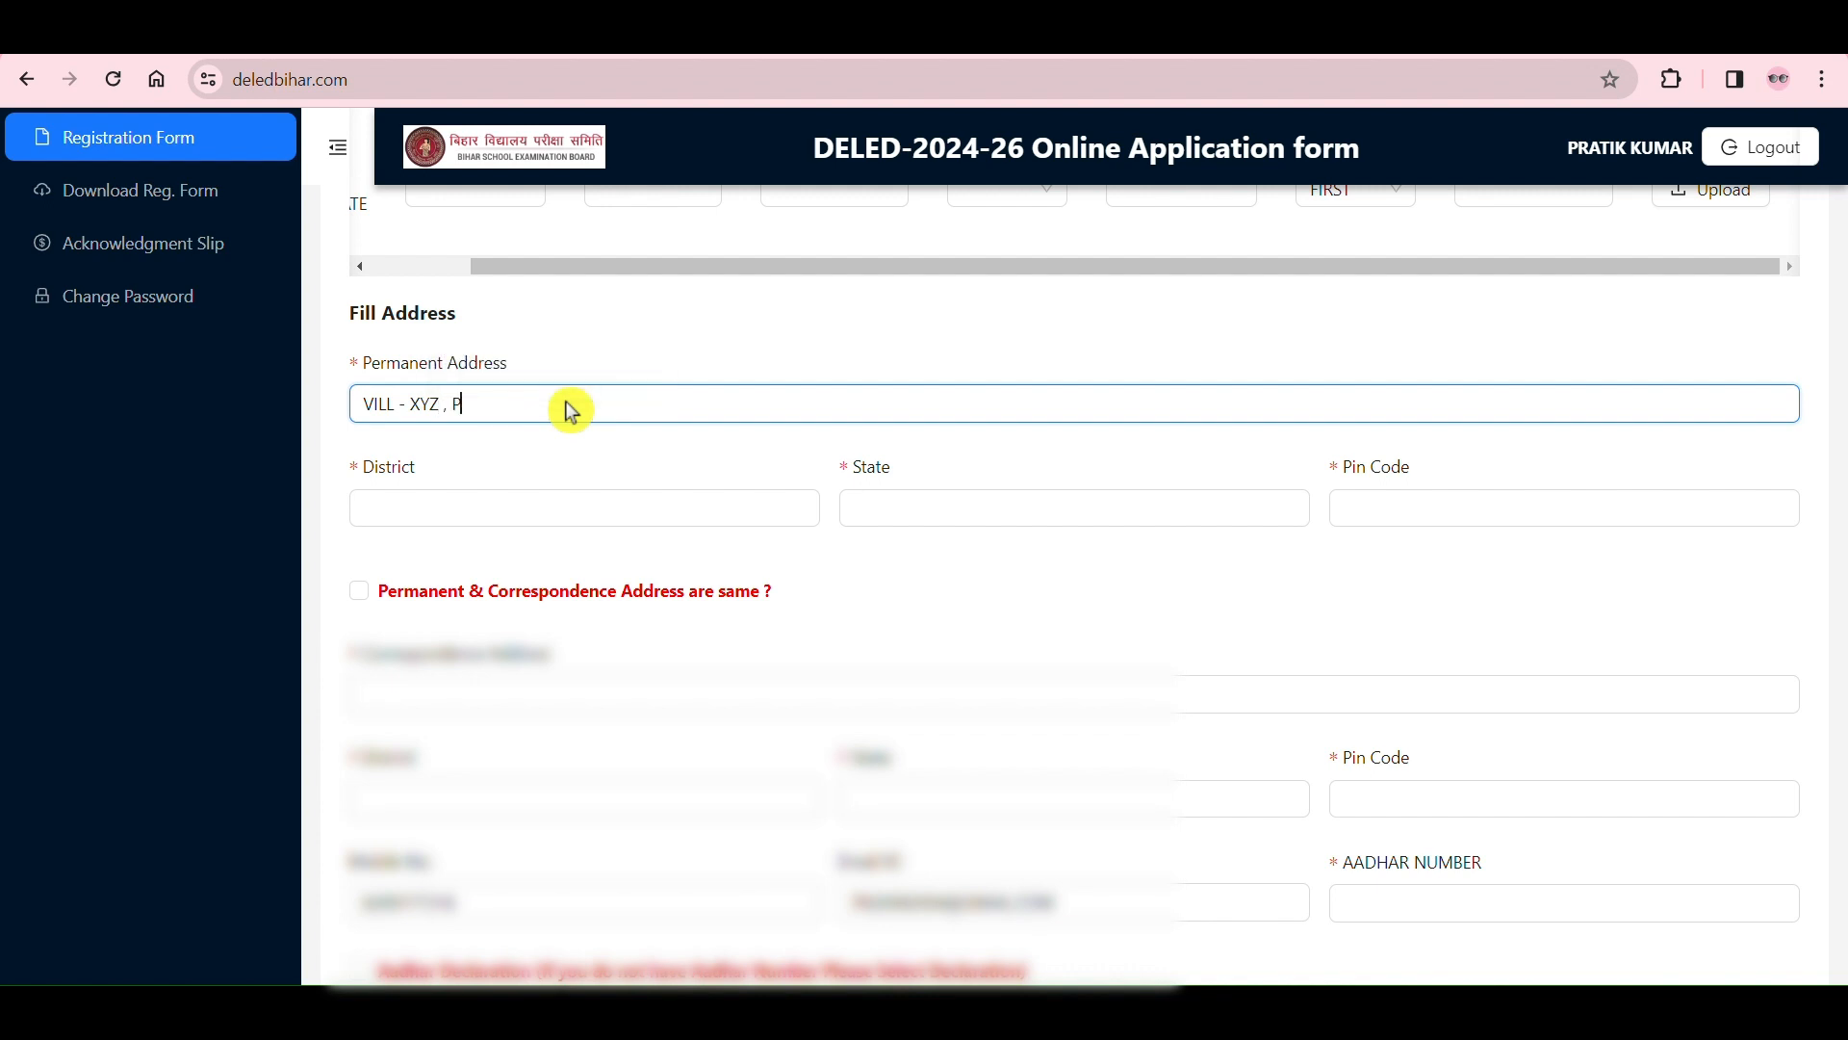
text(O - XYZ , PS - )
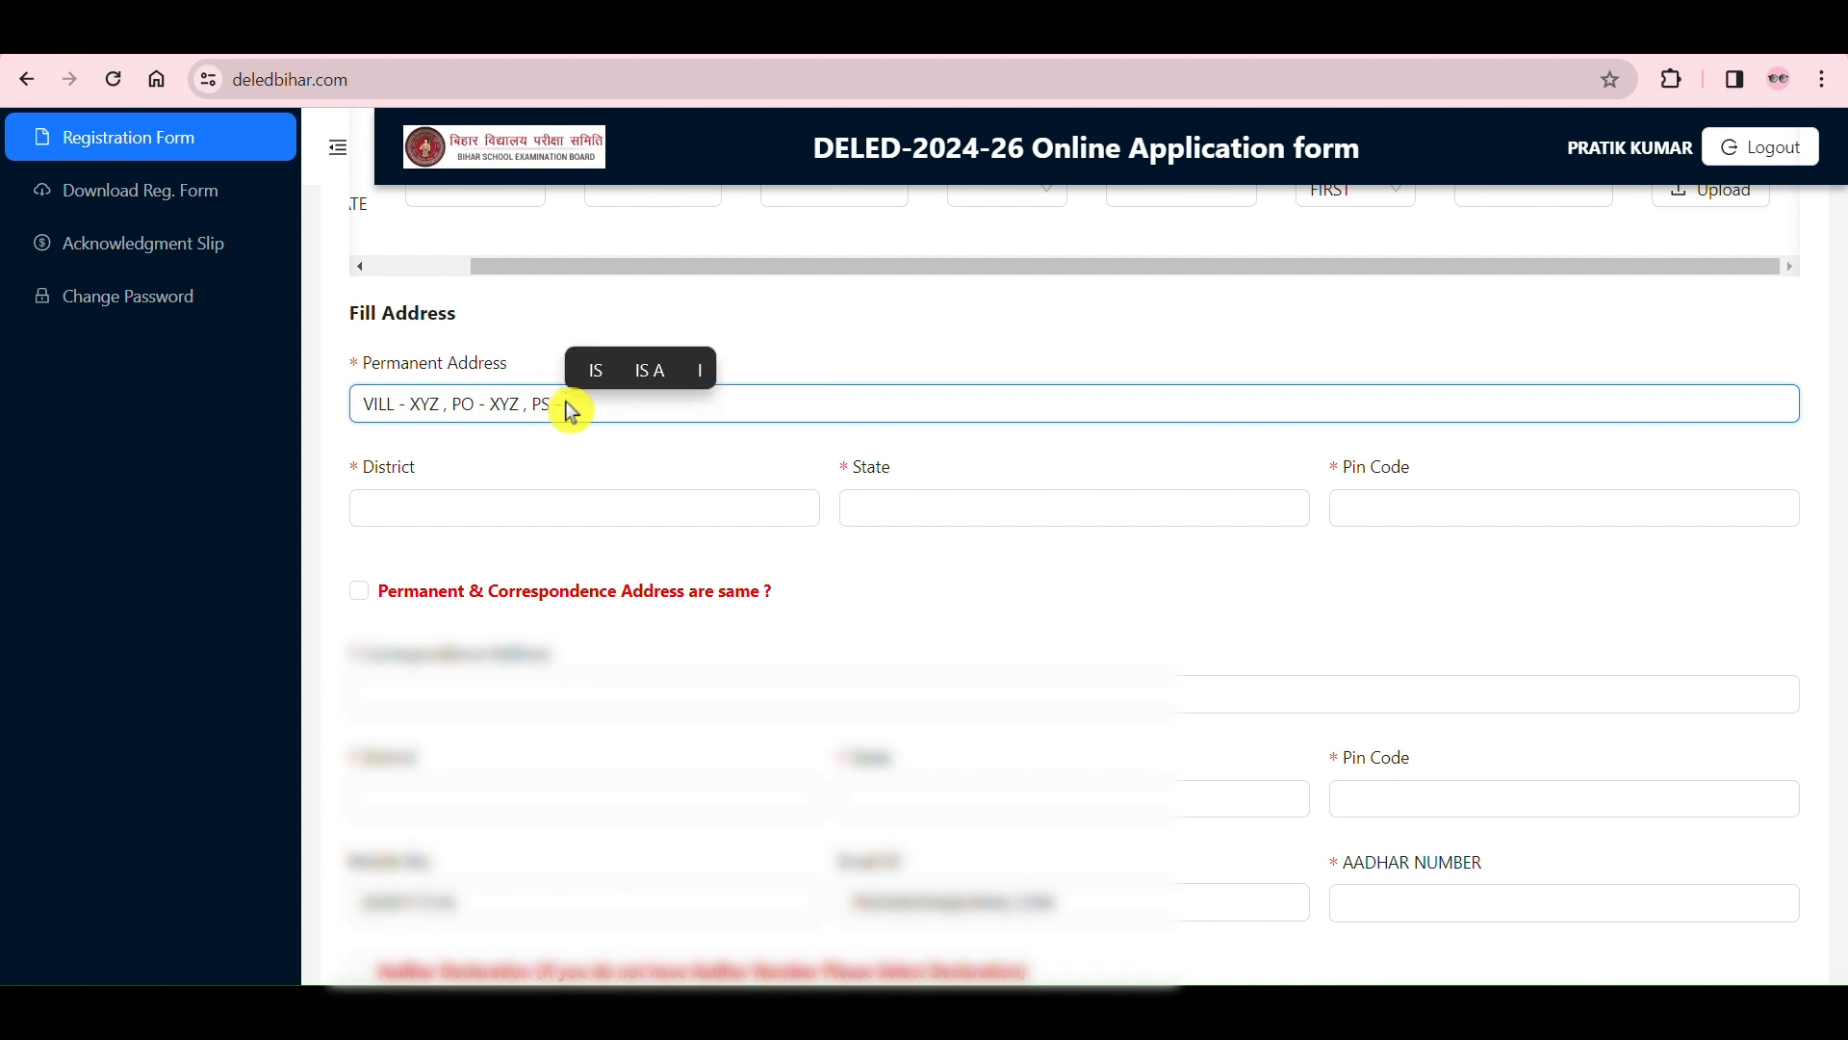
text(XYZ)
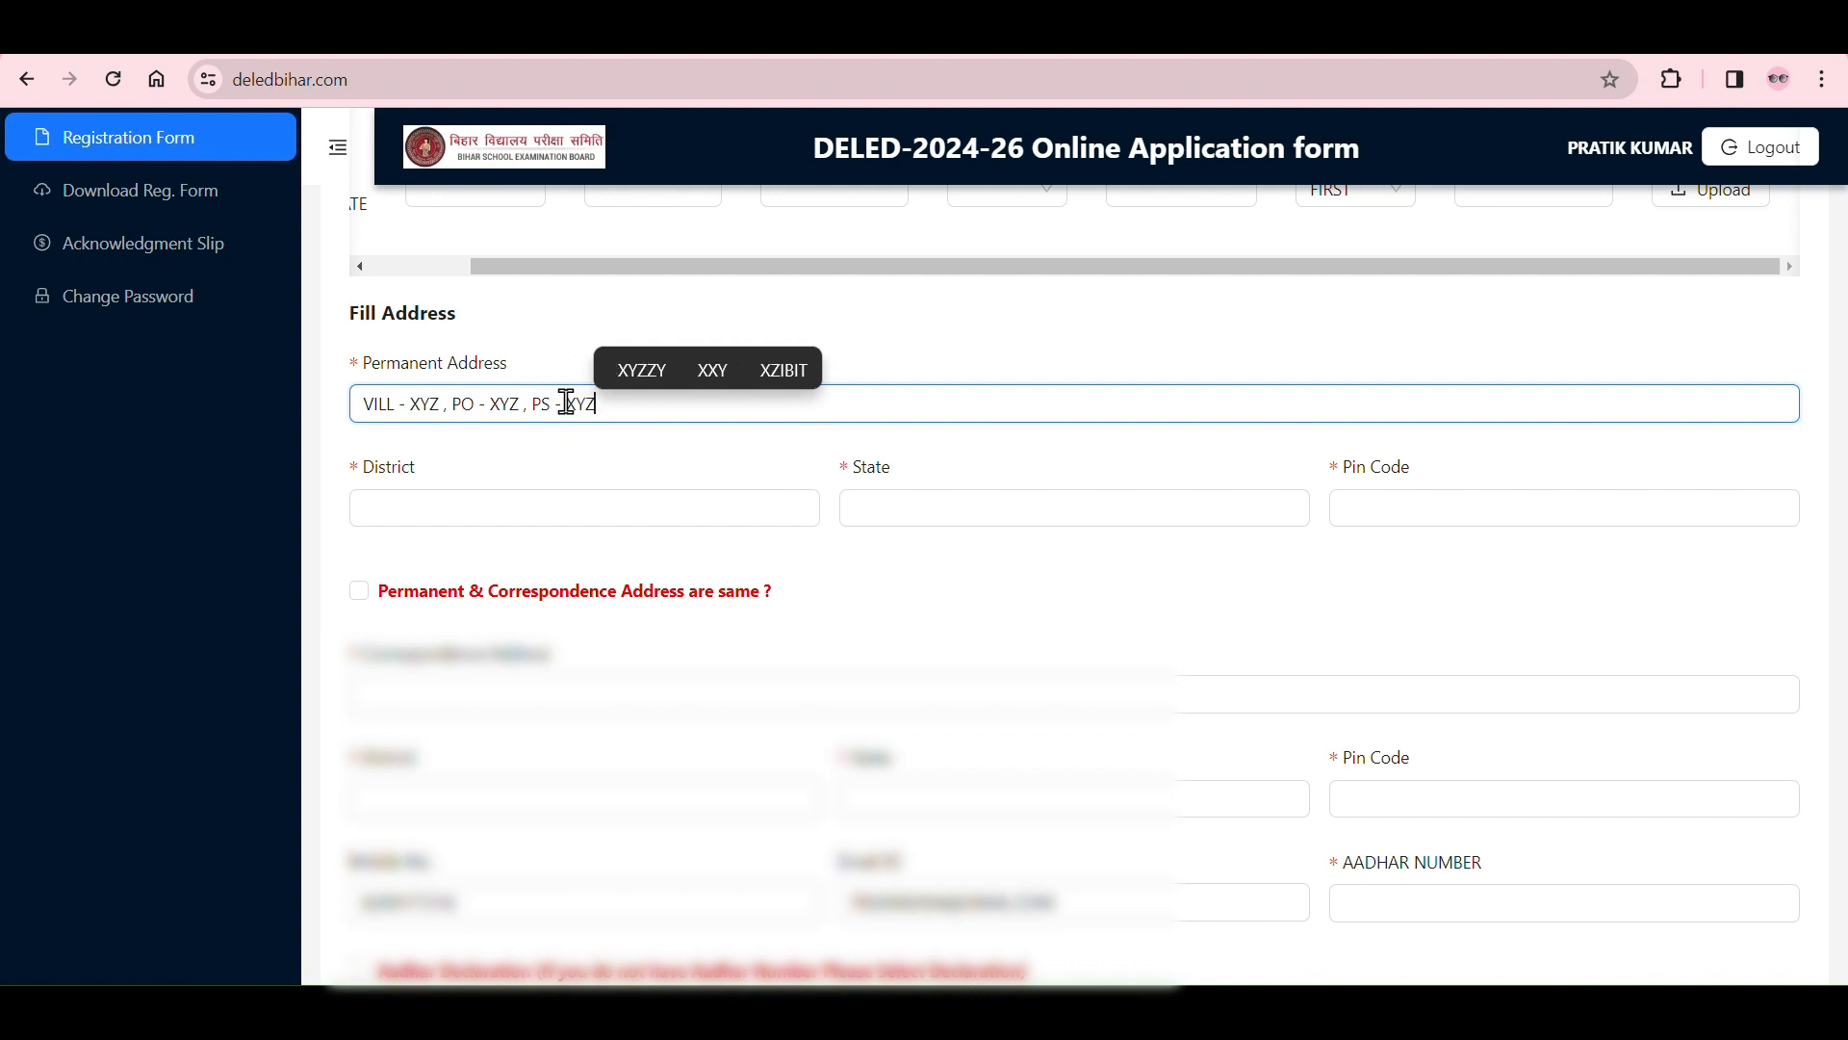
Step: Point out the permanent address fields for district, state and pin code
click(594, 501)
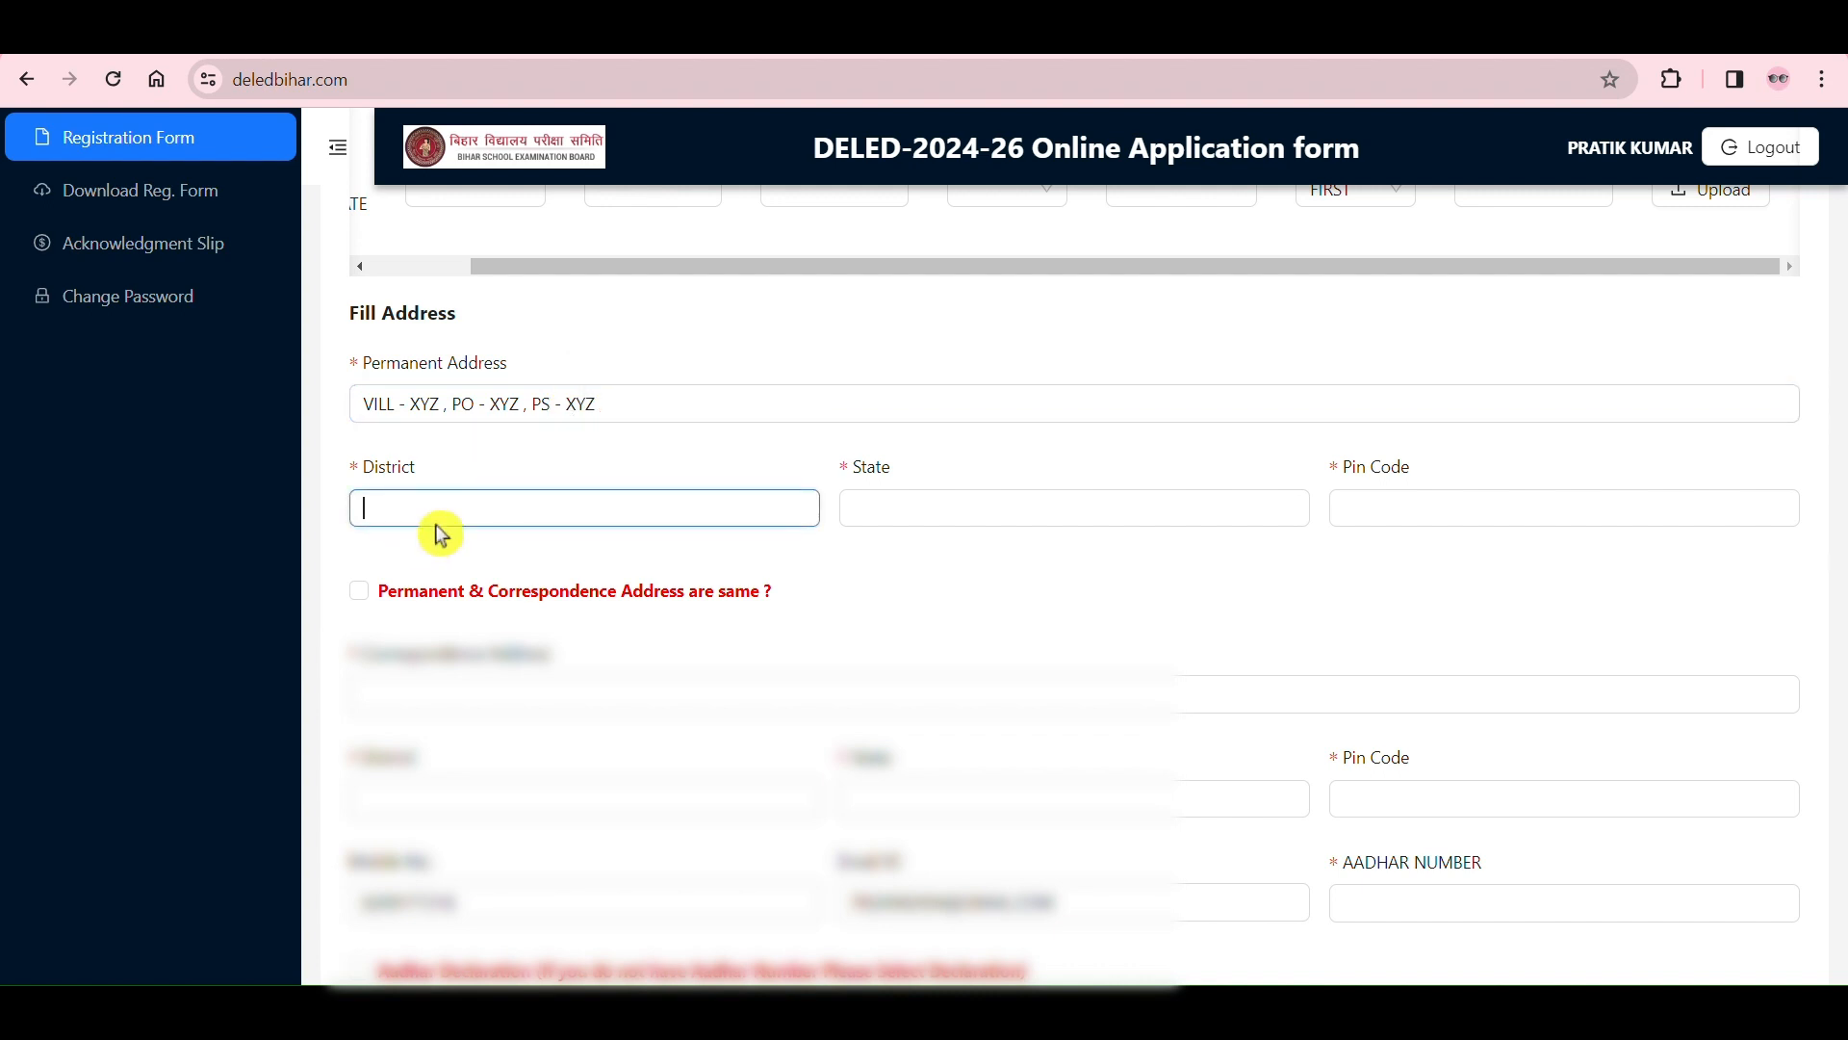
click(994, 510)
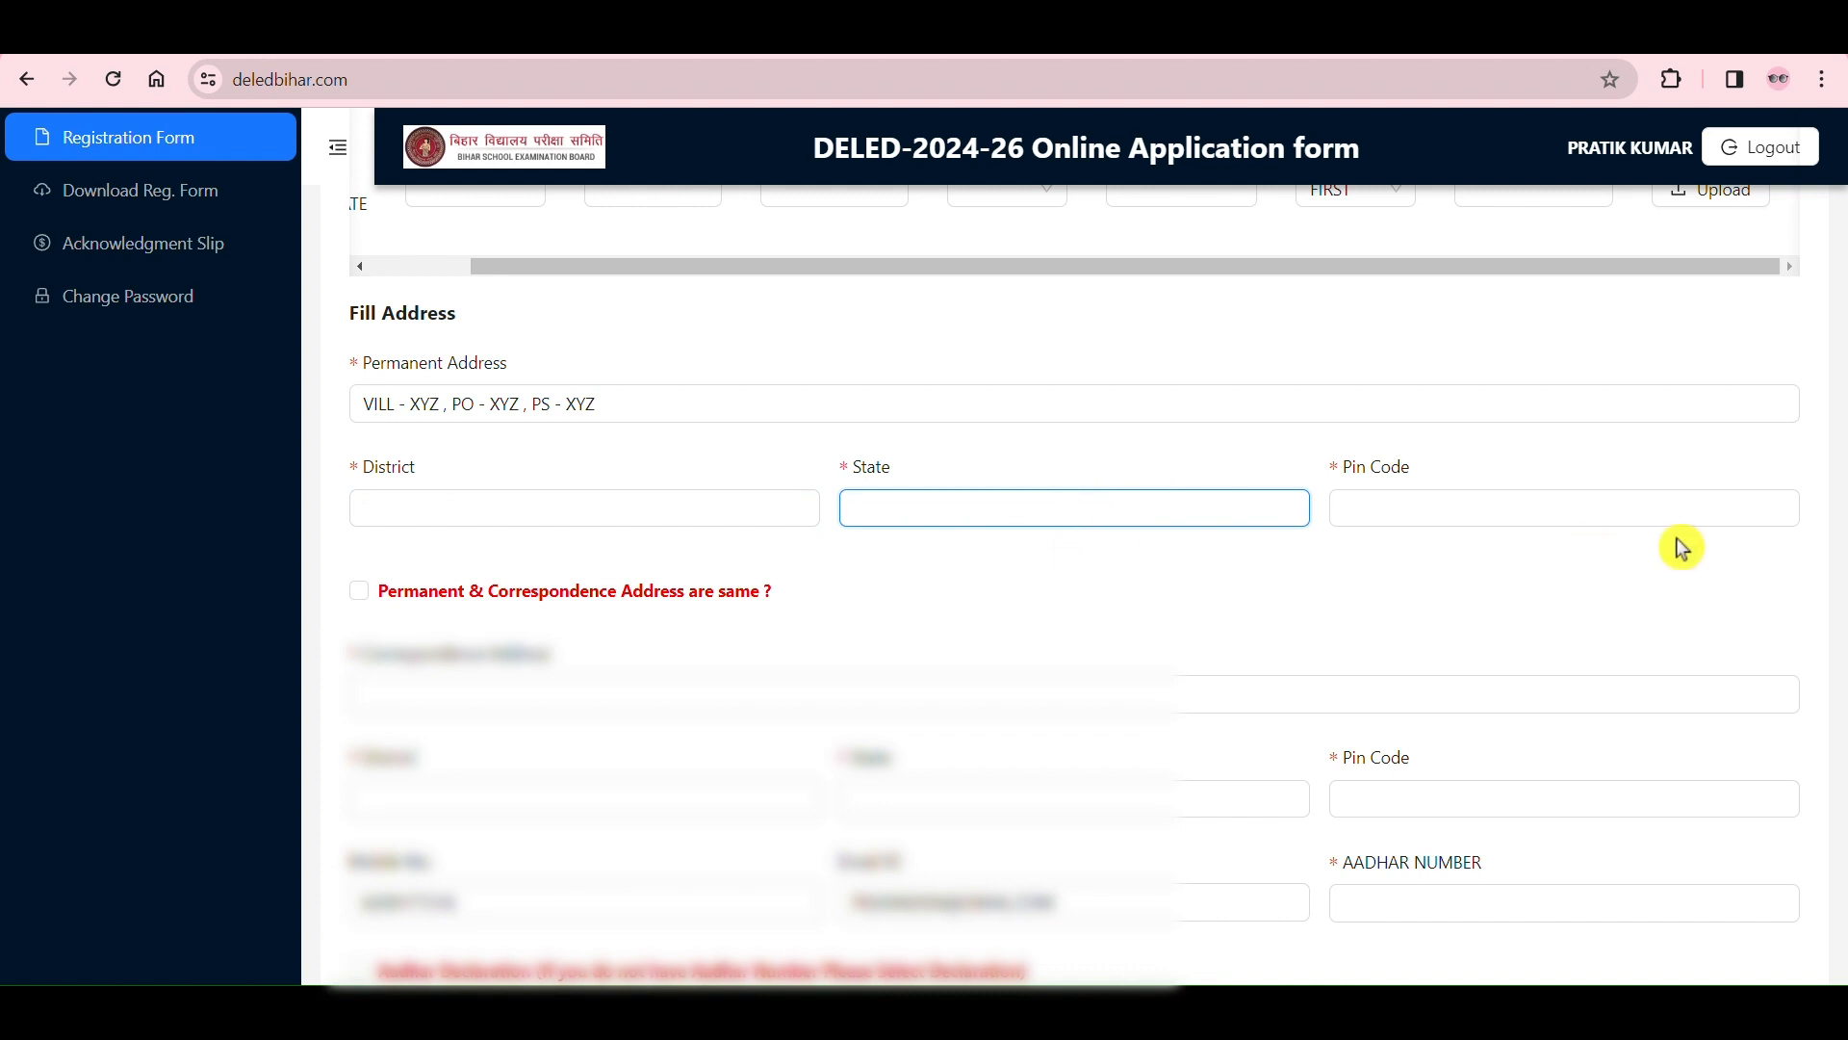
click(1592, 508)
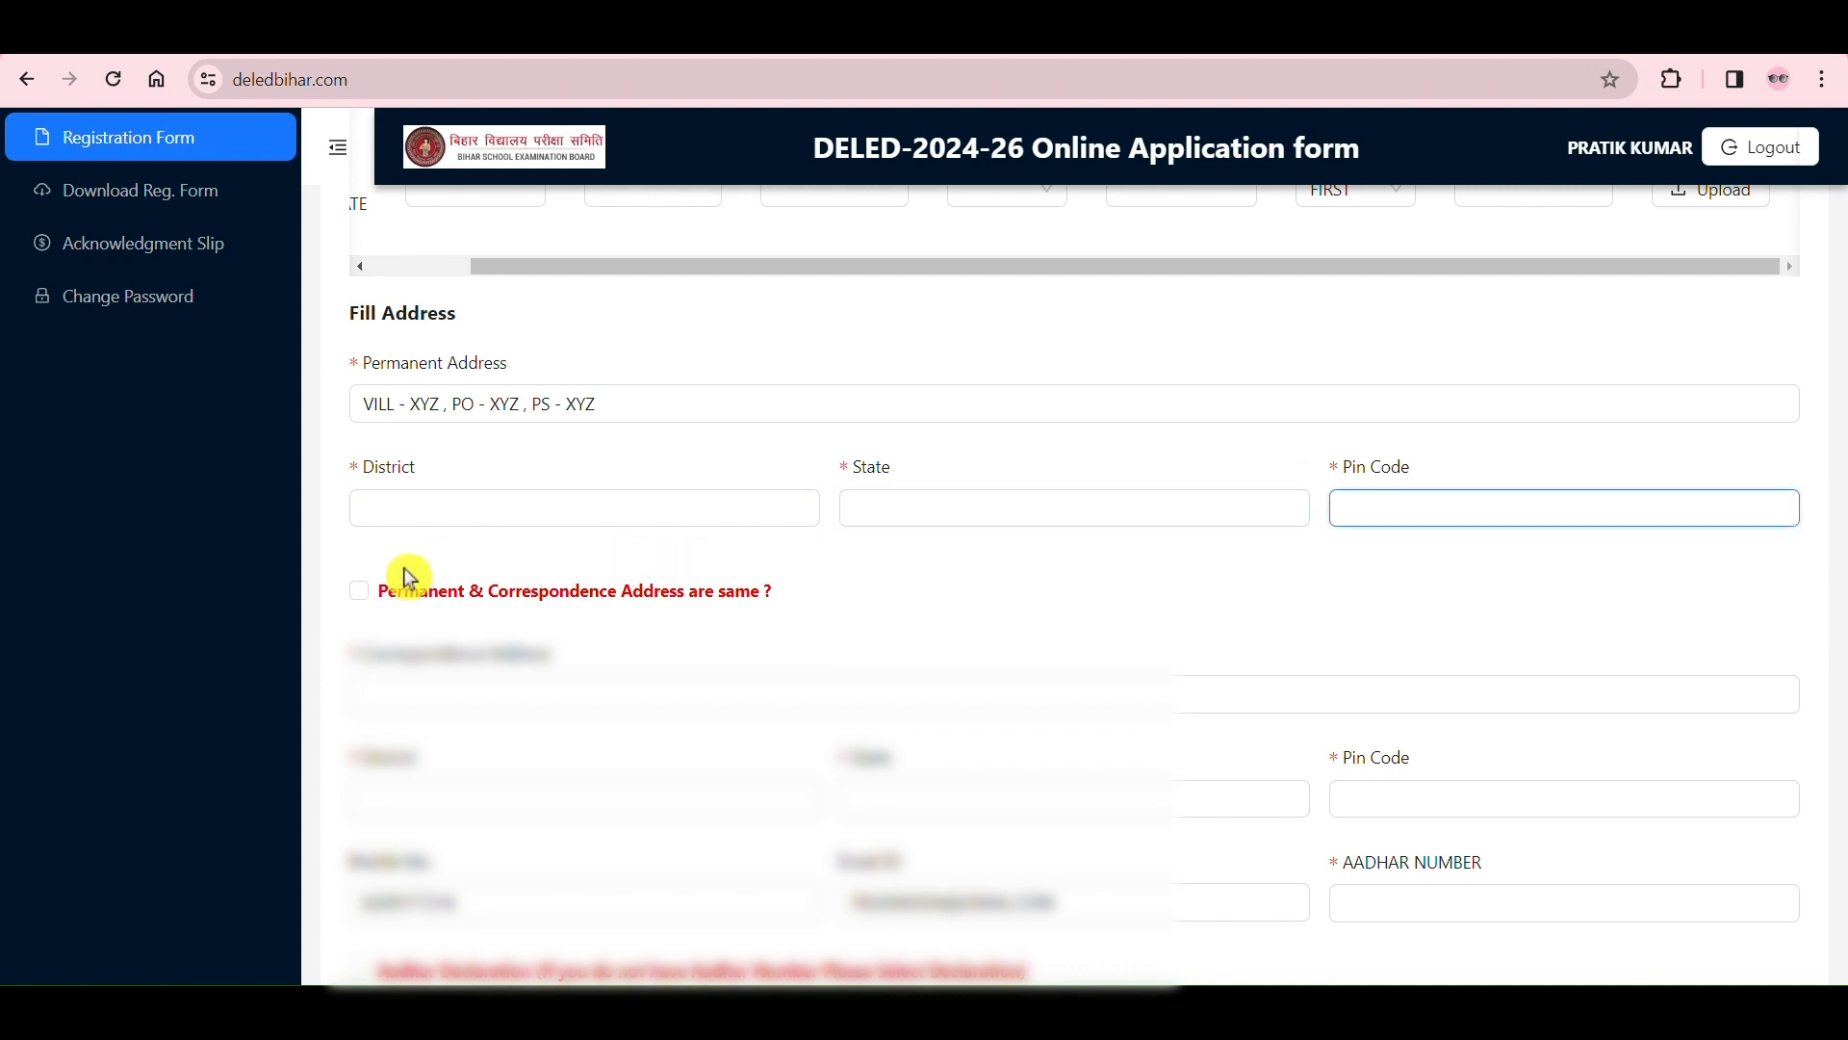
Step: Try the same-address option, switch it off, and point out the correspondence district, state and pin code fields
click(360, 593)
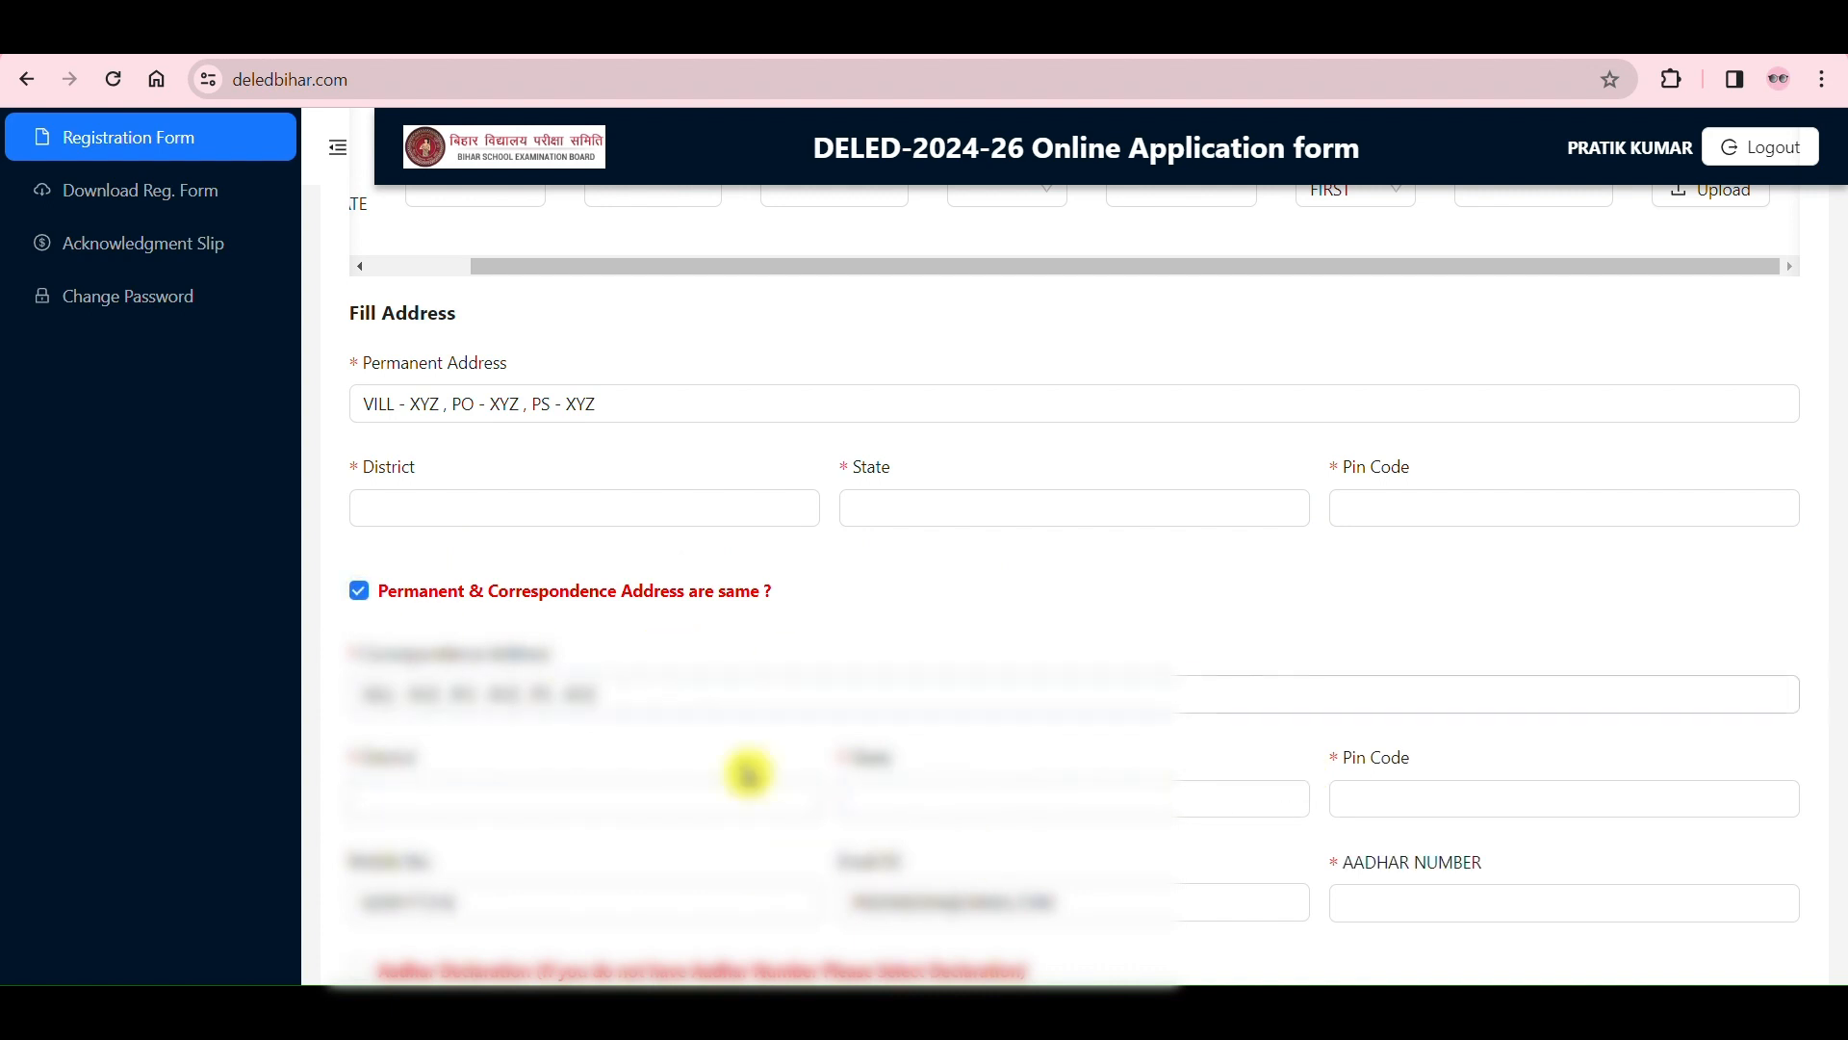
click(359, 591)
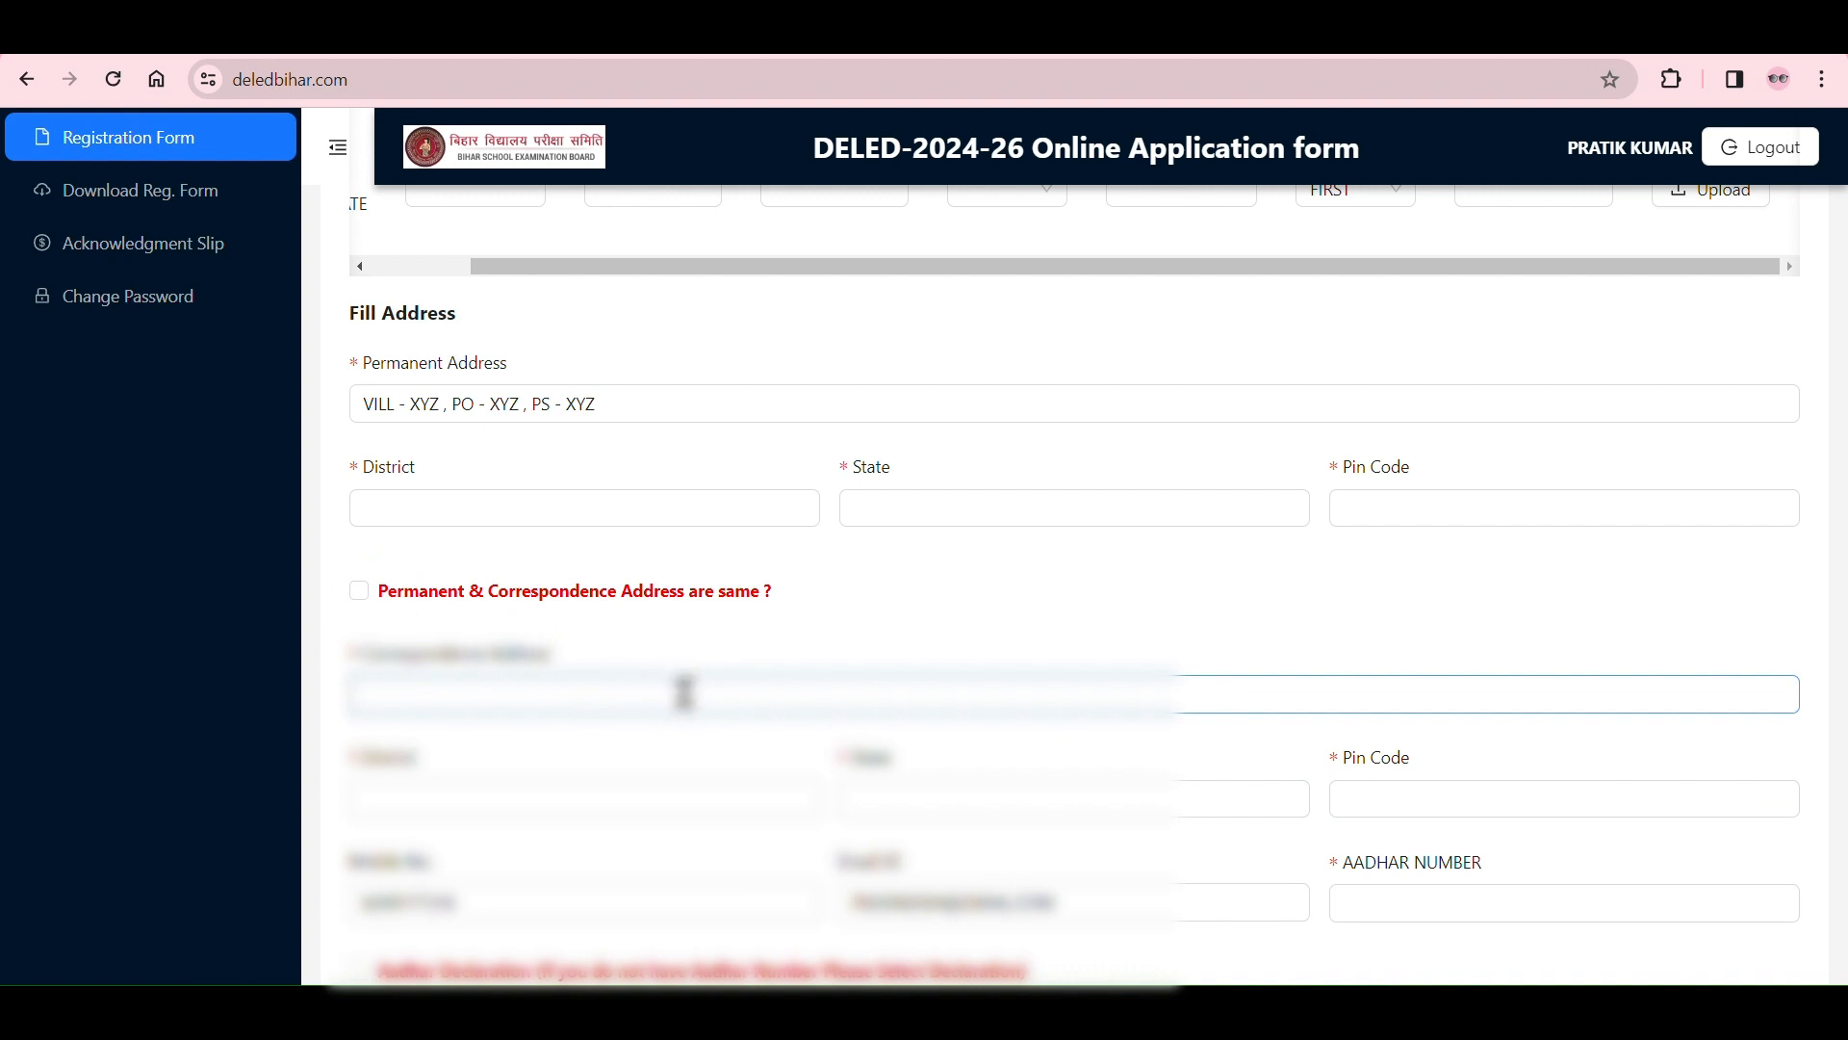
click(601, 790)
click(1011, 810)
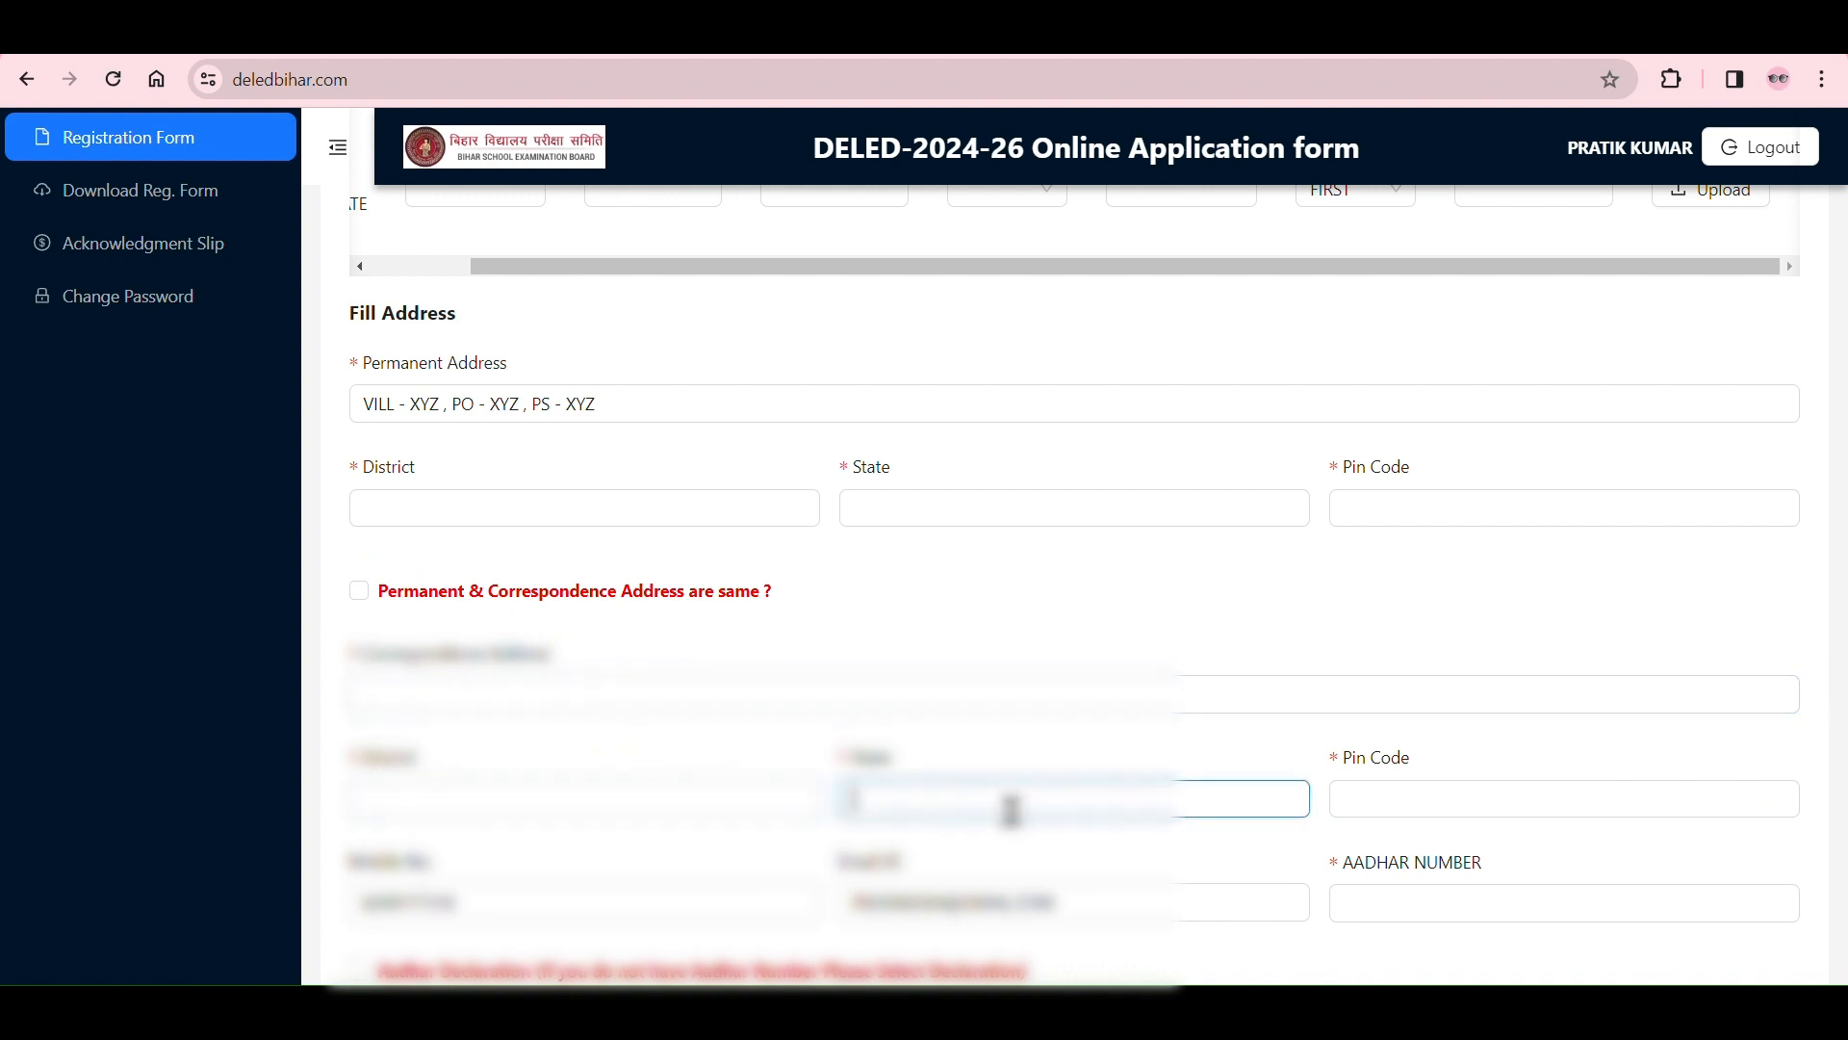
click(1423, 796)
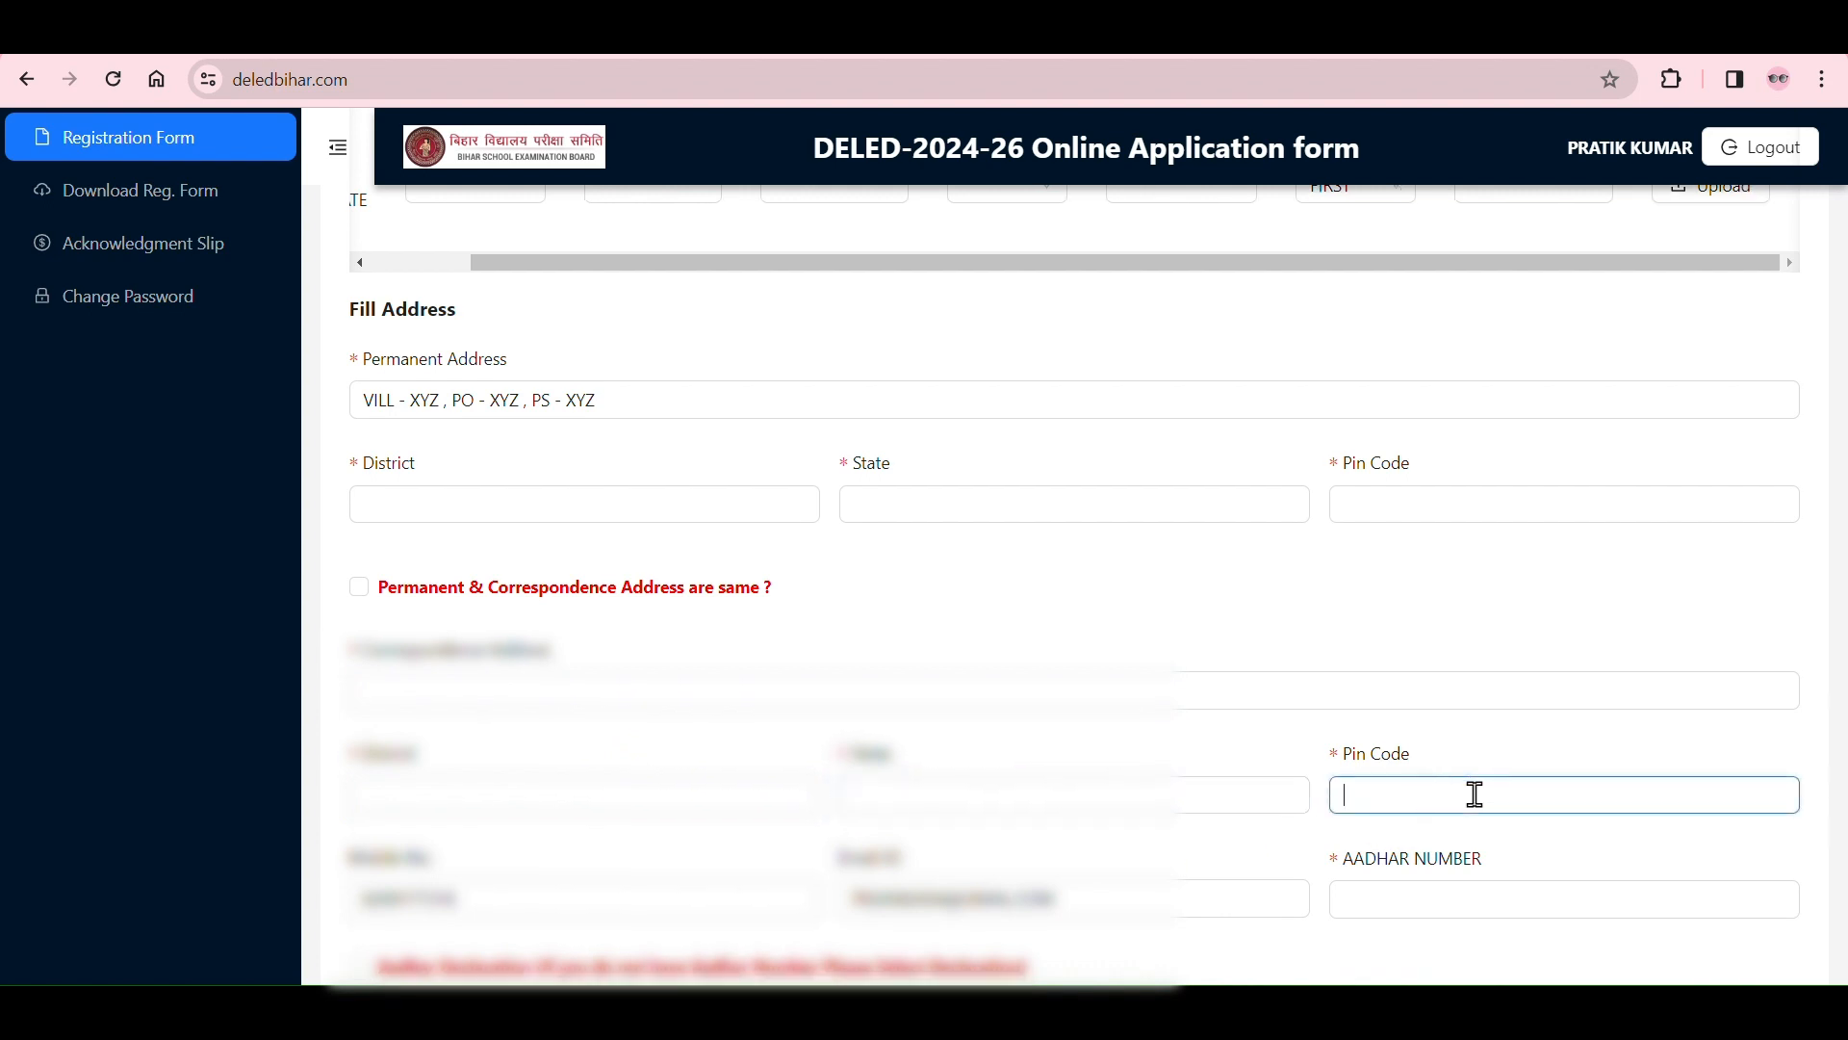
Step: Switch on the Aadhar Declaration to show its text, switch it off, and go to the AADHAR NUMBER field
scroll(1475, 794, down, 4)
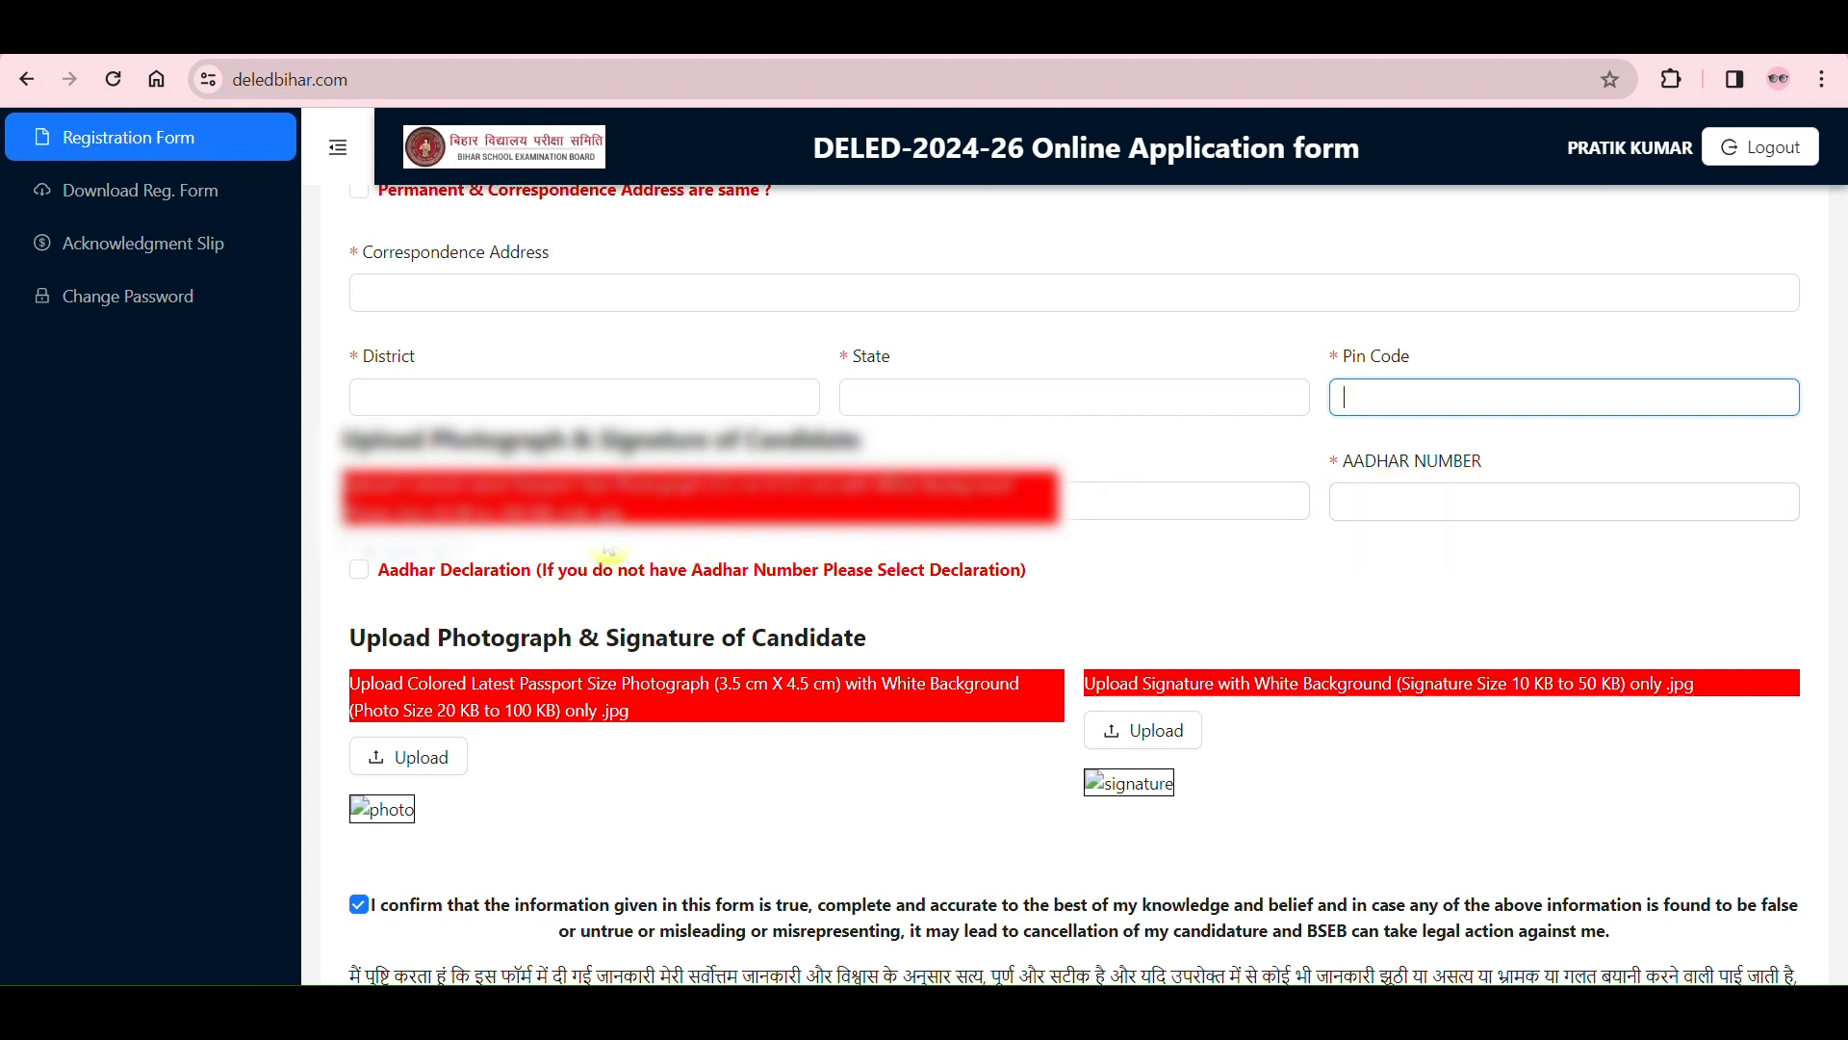
click(360, 569)
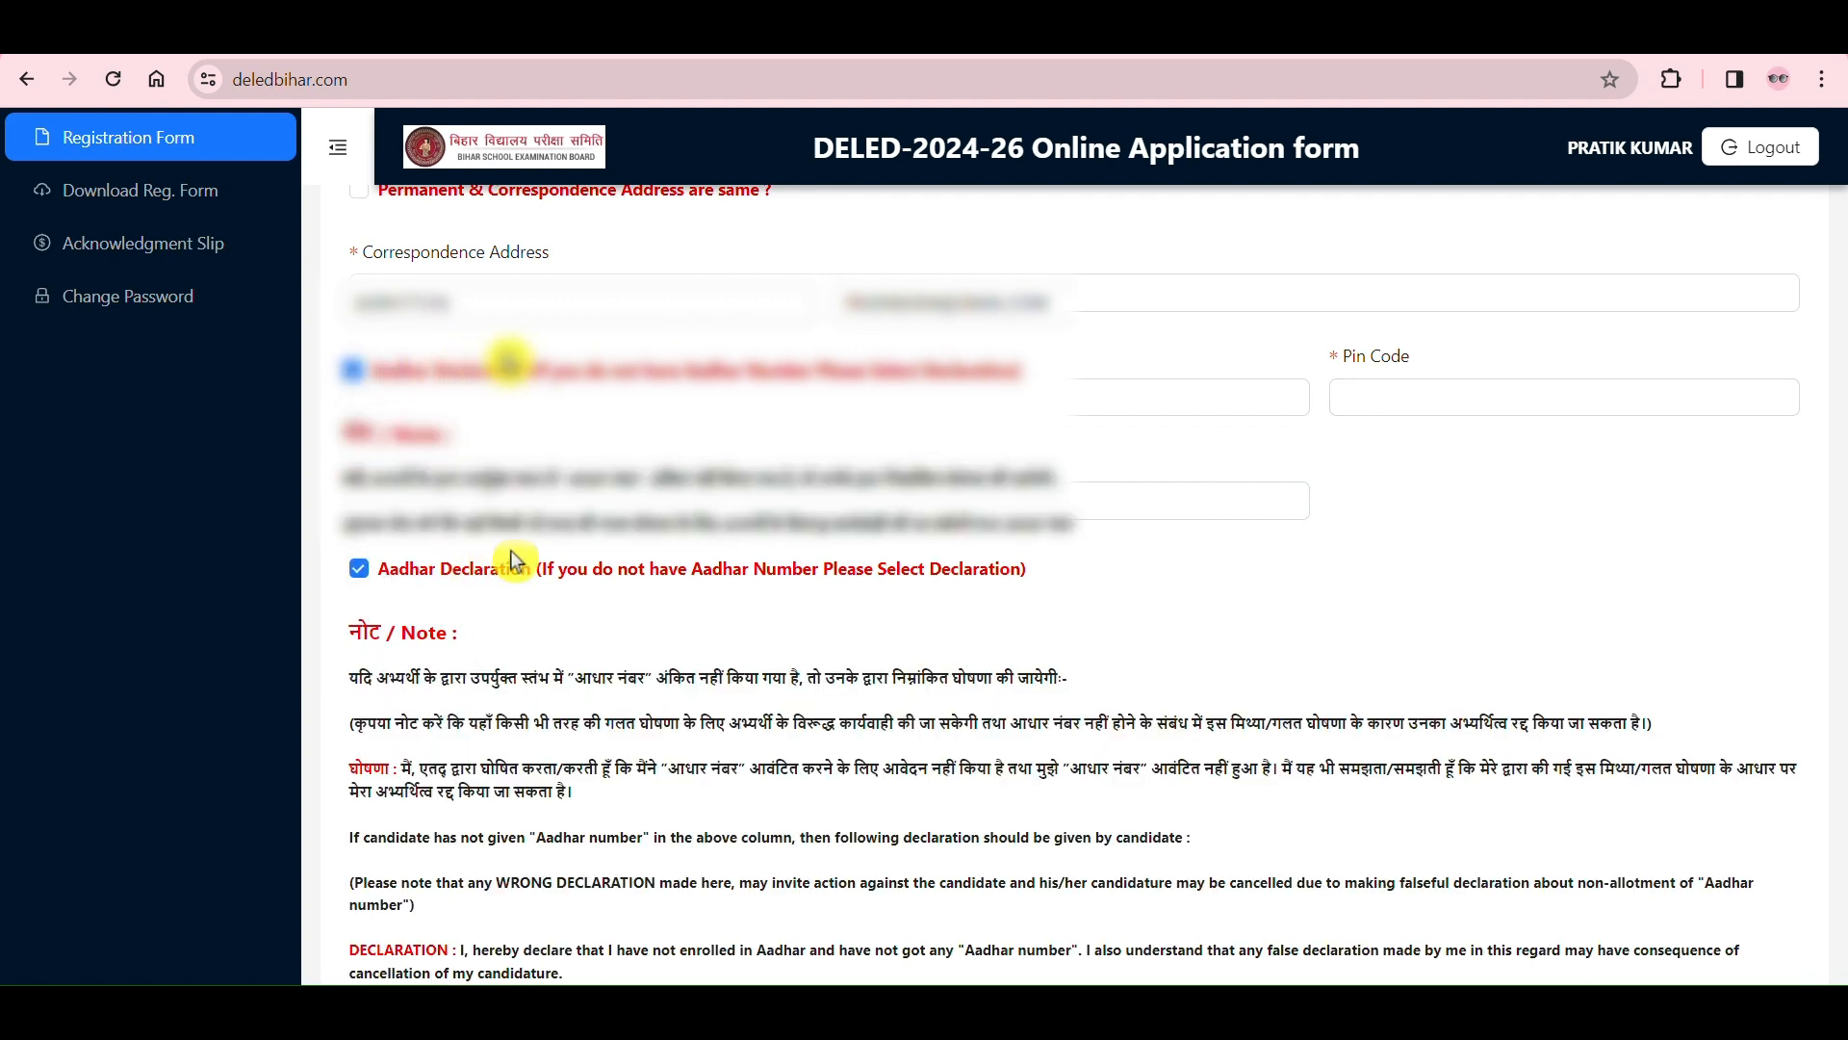
scroll(610, 412, down, 2)
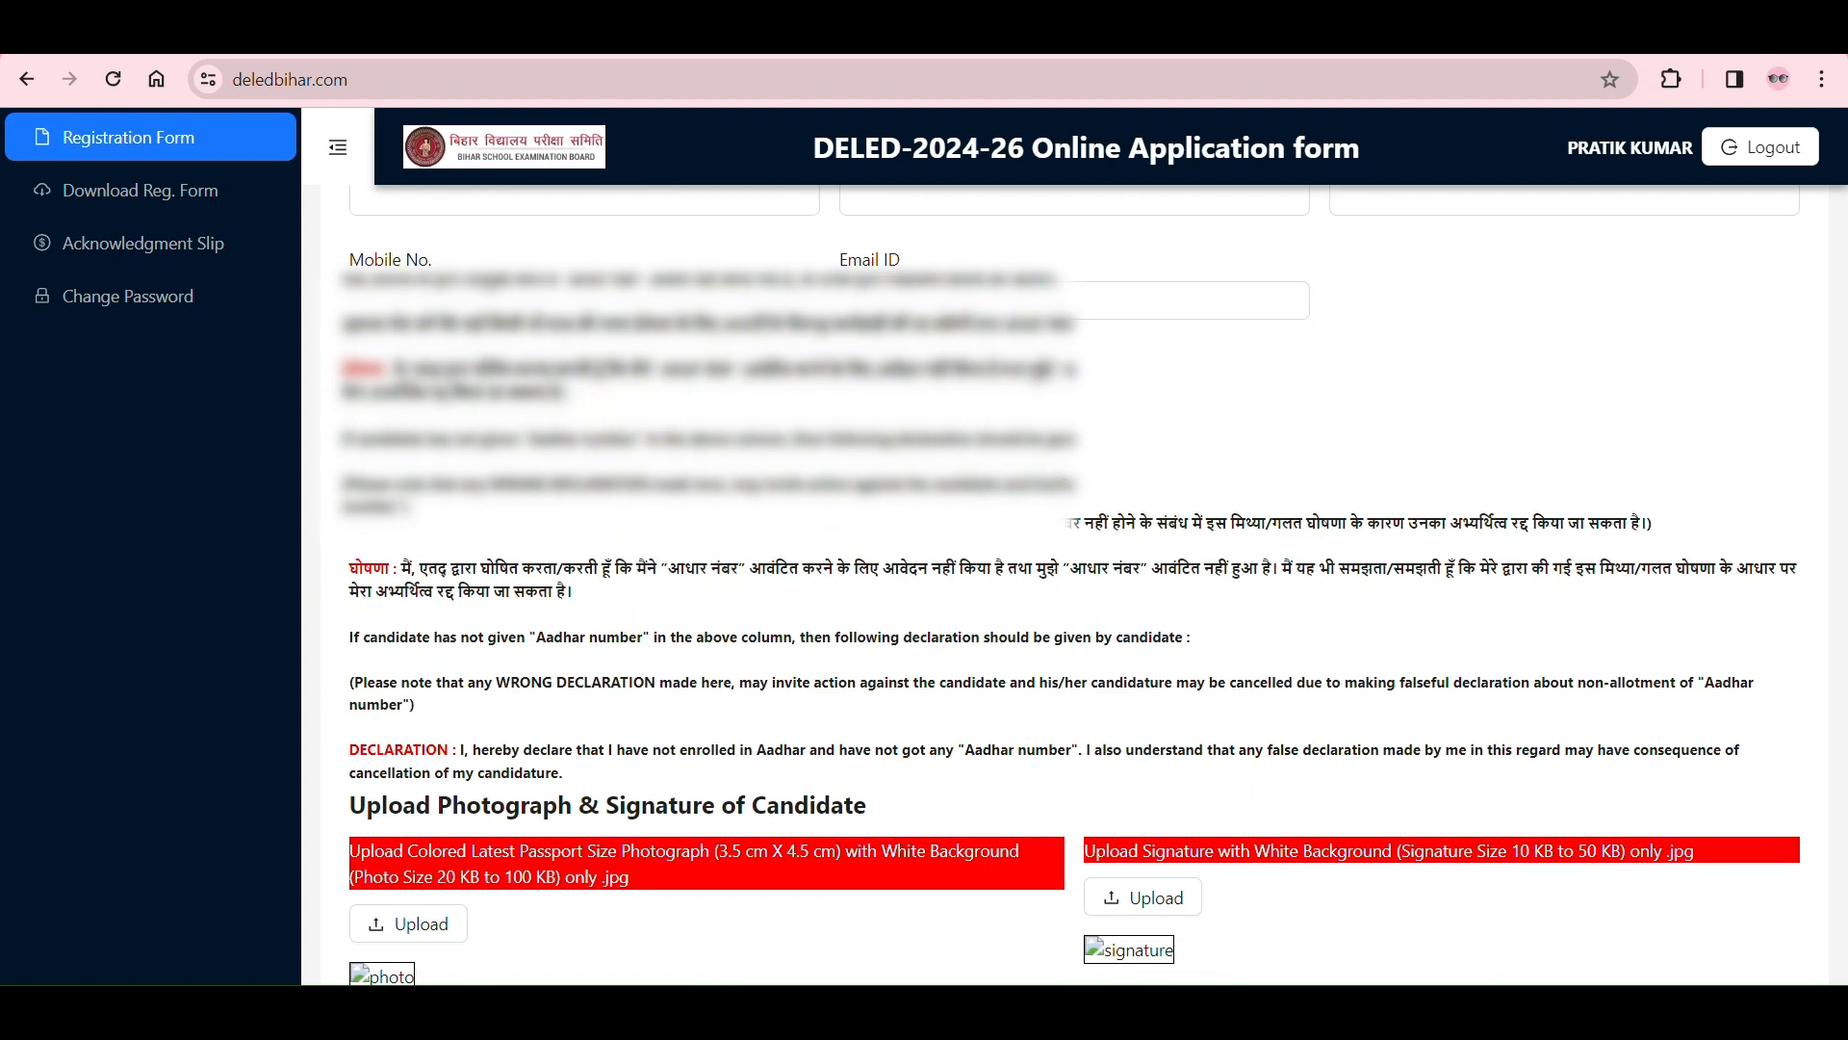
scroll(370, 344, up, 2)
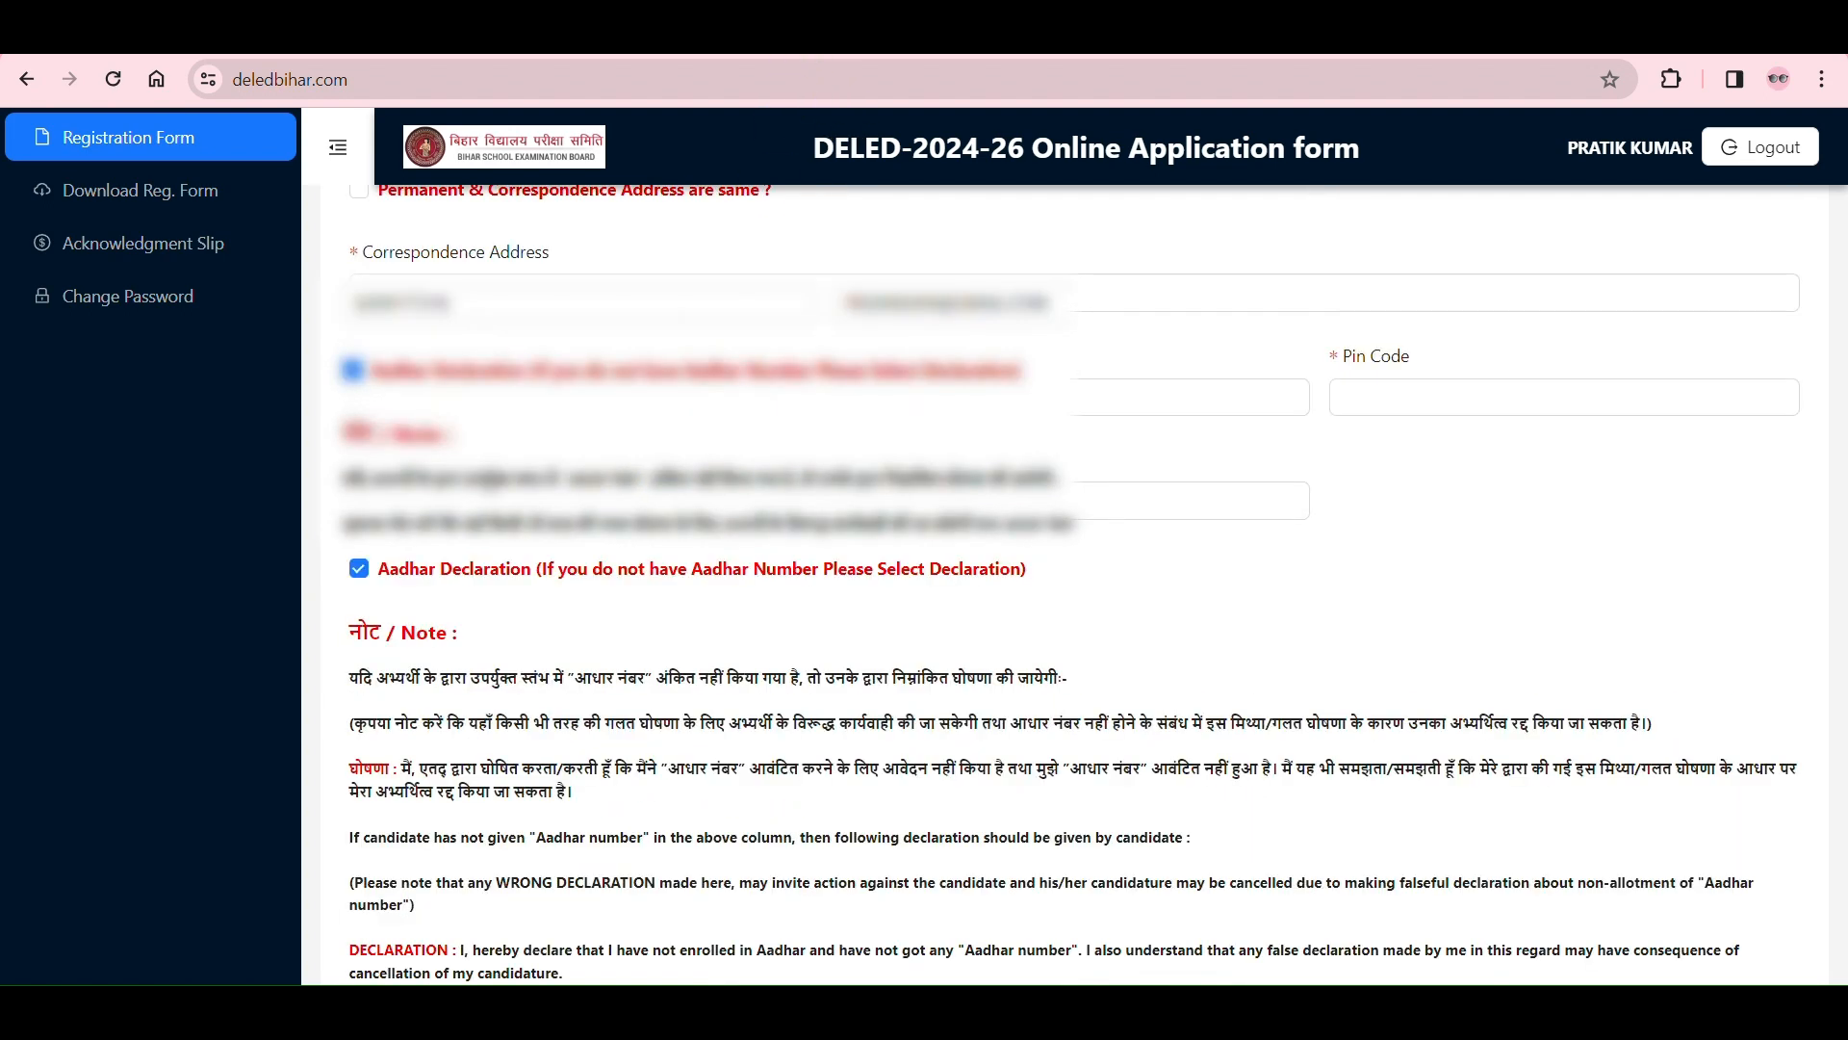
click(359, 569)
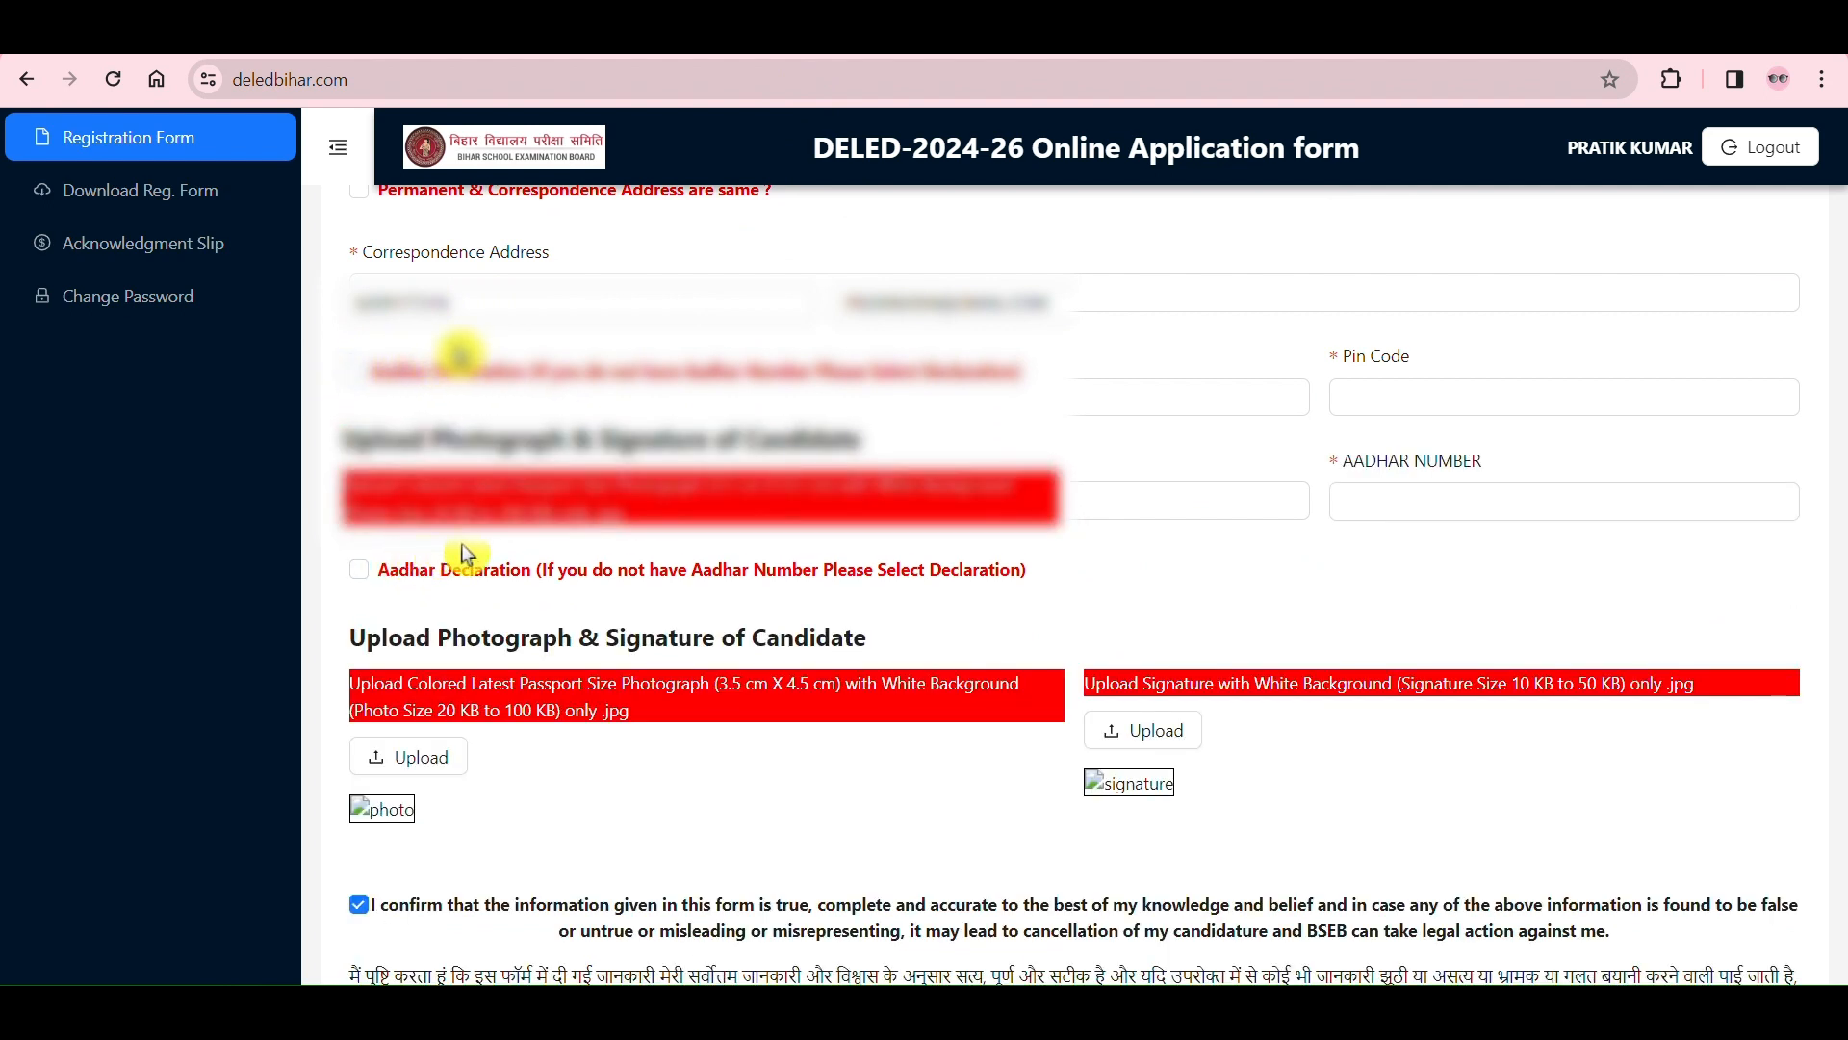
click(1481, 495)
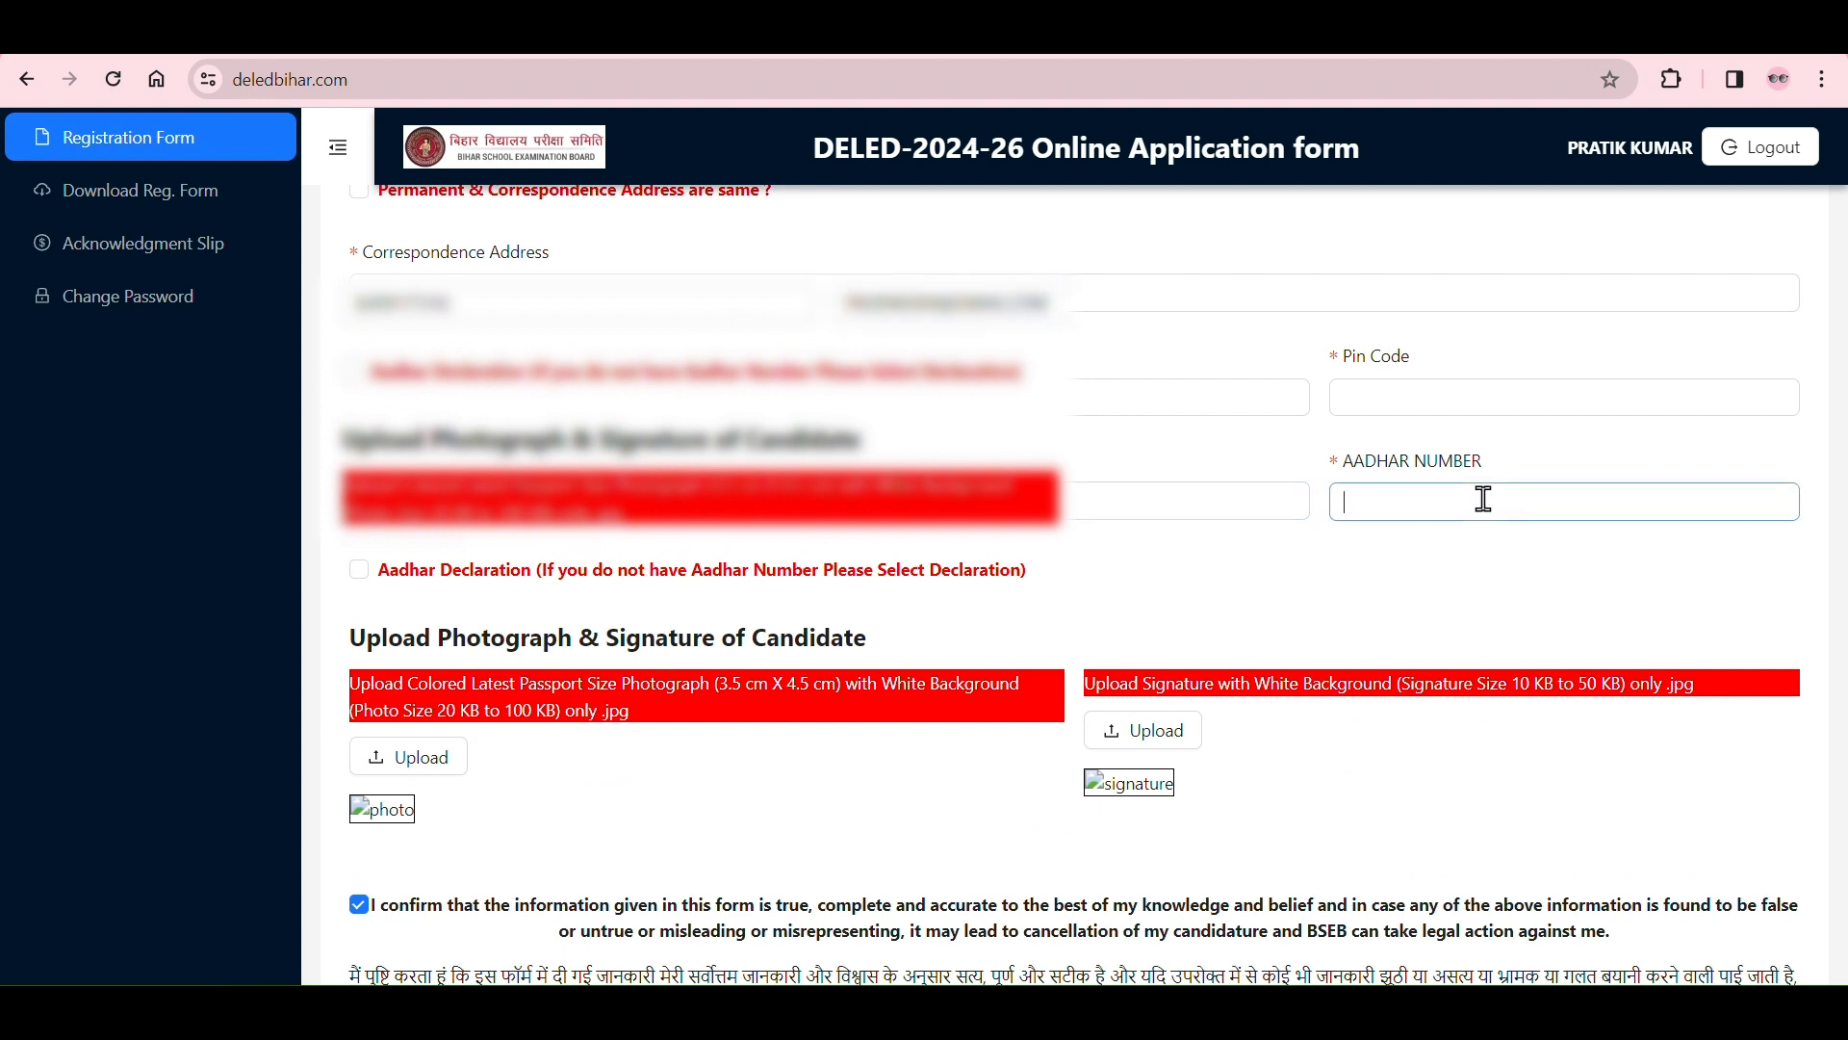
Step: Read the Upload Photograph & Signature heading and the size and format requirements for the candidate's photograph
click(801, 56)
scroll(1398, 576, down, 3)
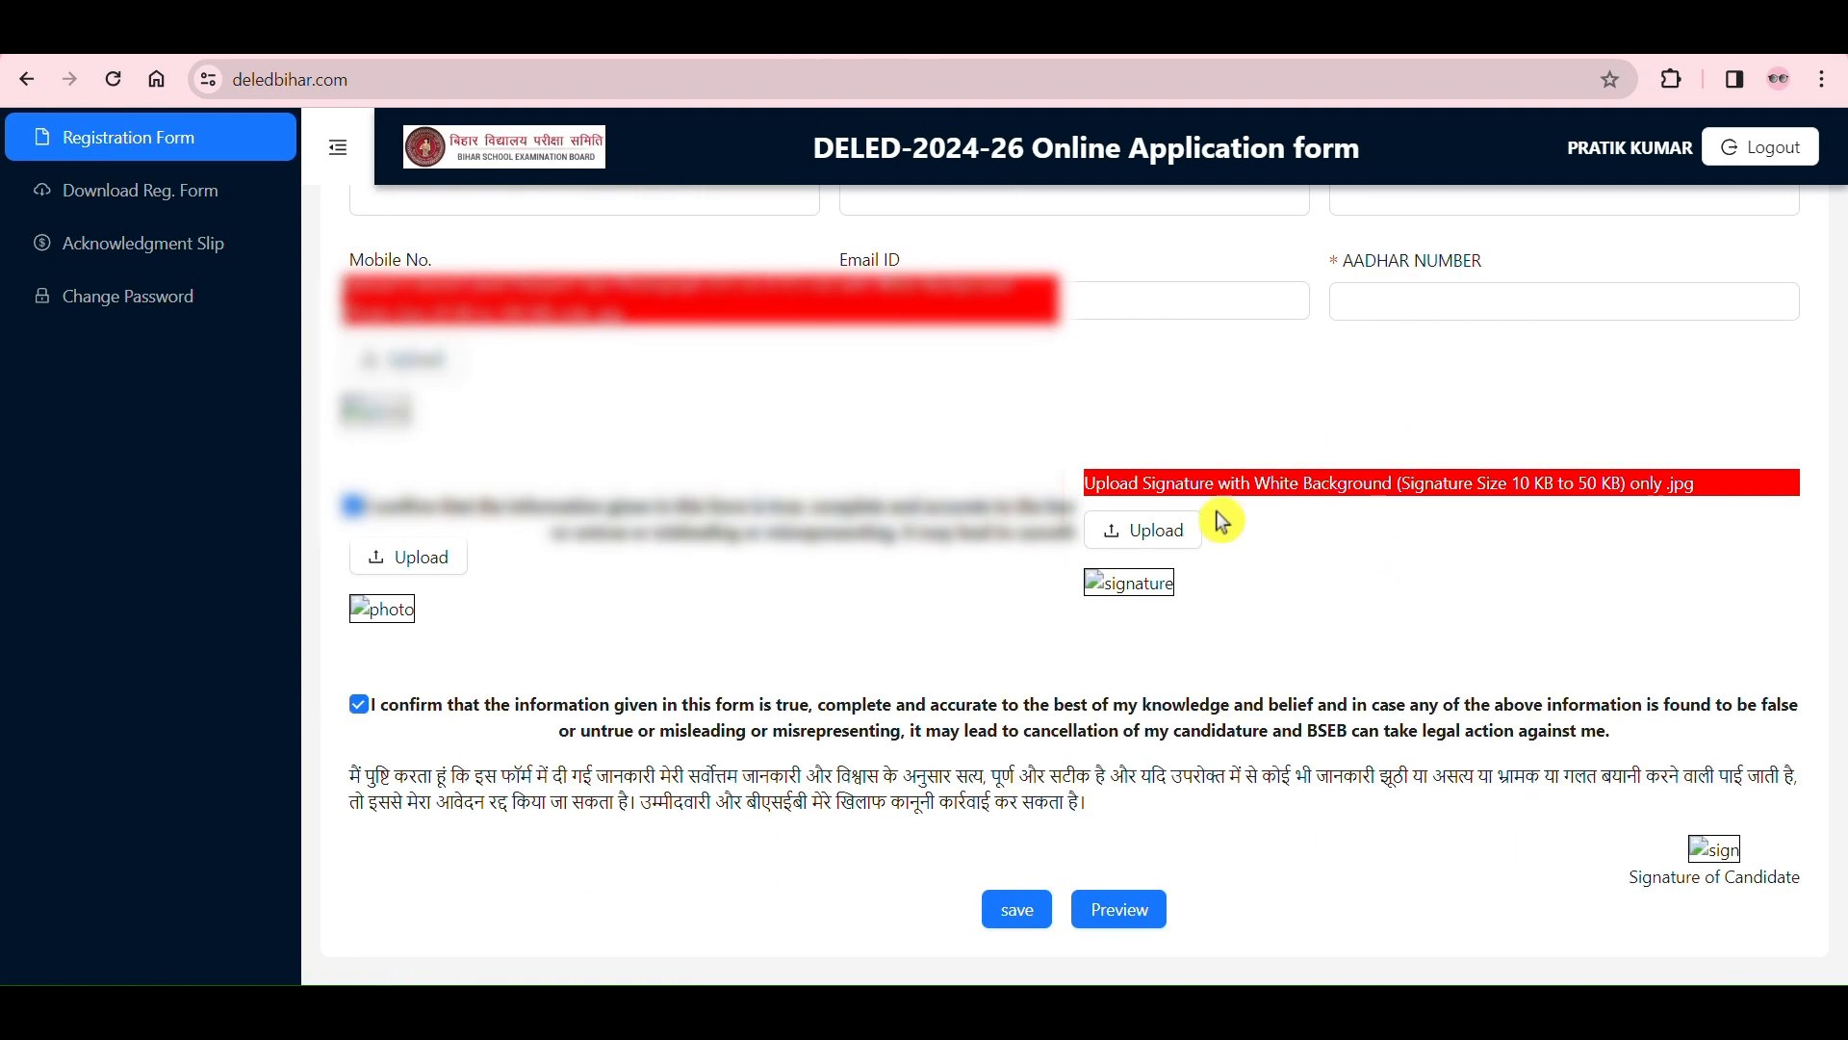
drag(350, 438, 910, 437)
click(909, 435)
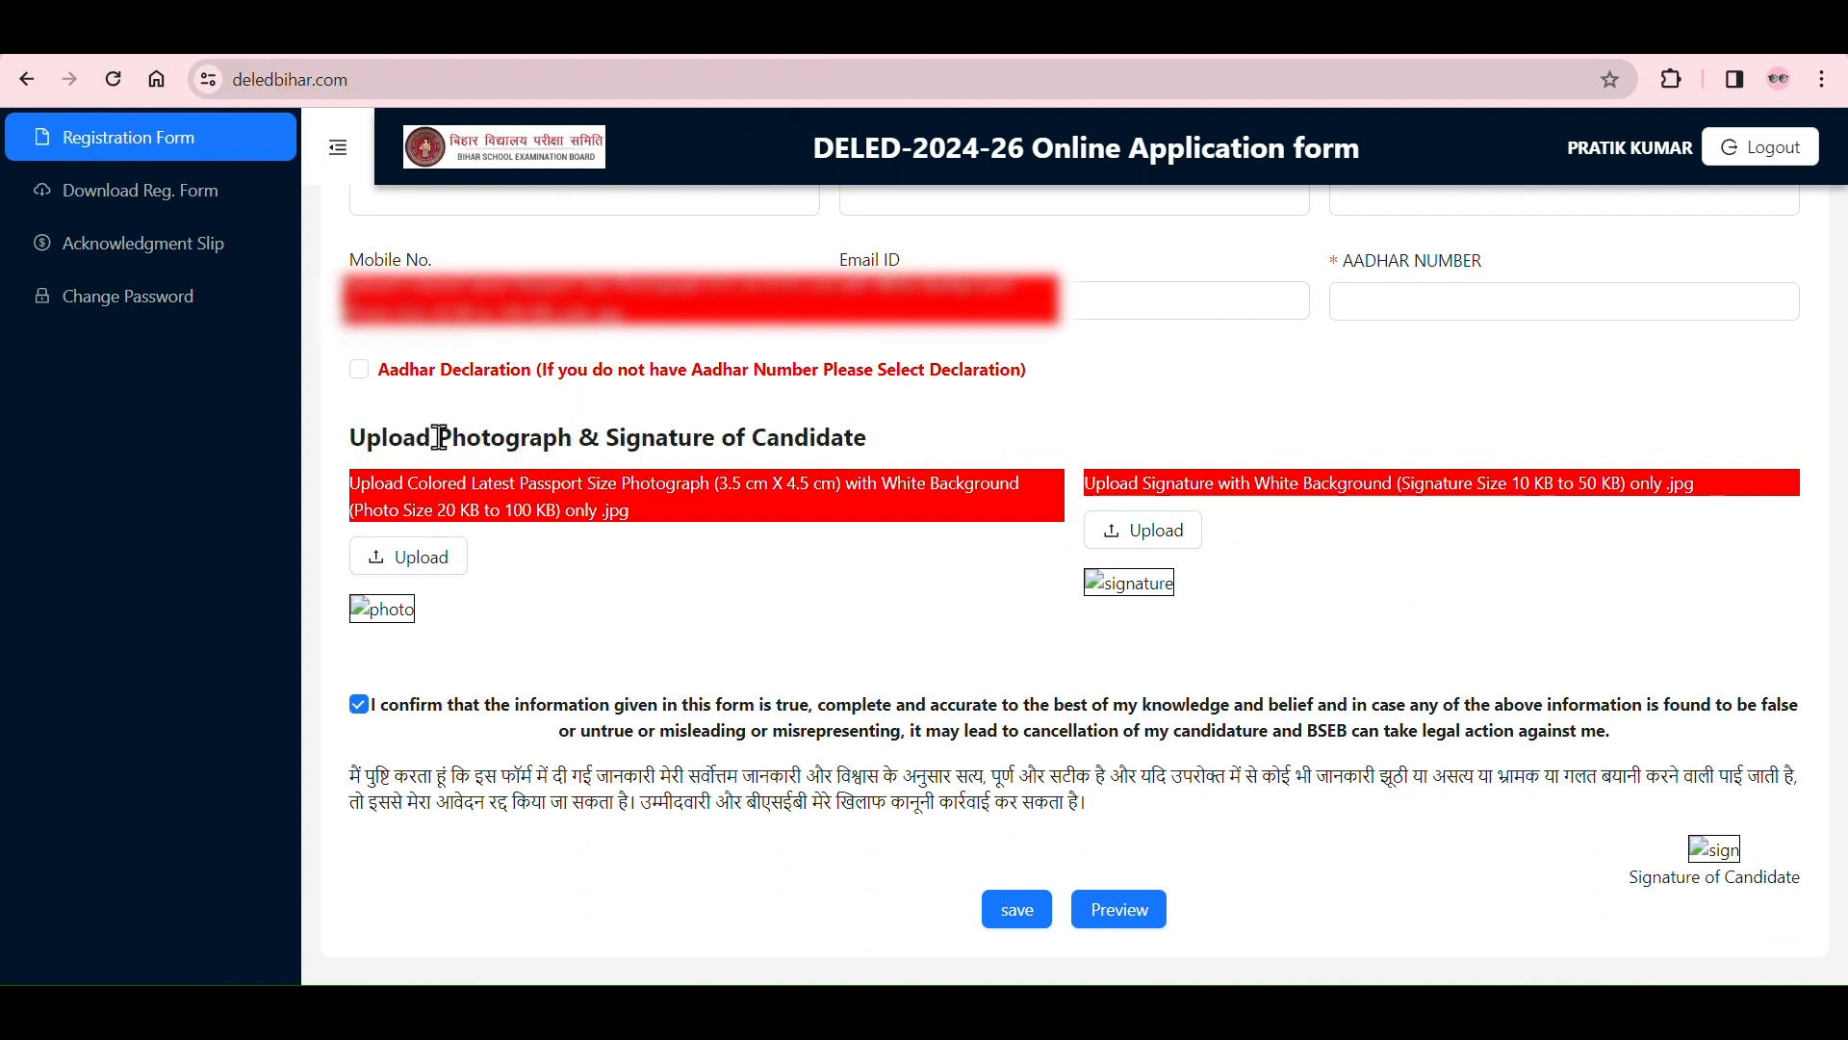
drag(439, 438, 1025, 510)
click(592, 481)
click(698, 561)
drag(436, 508, 654, 523)
click(612, 550)
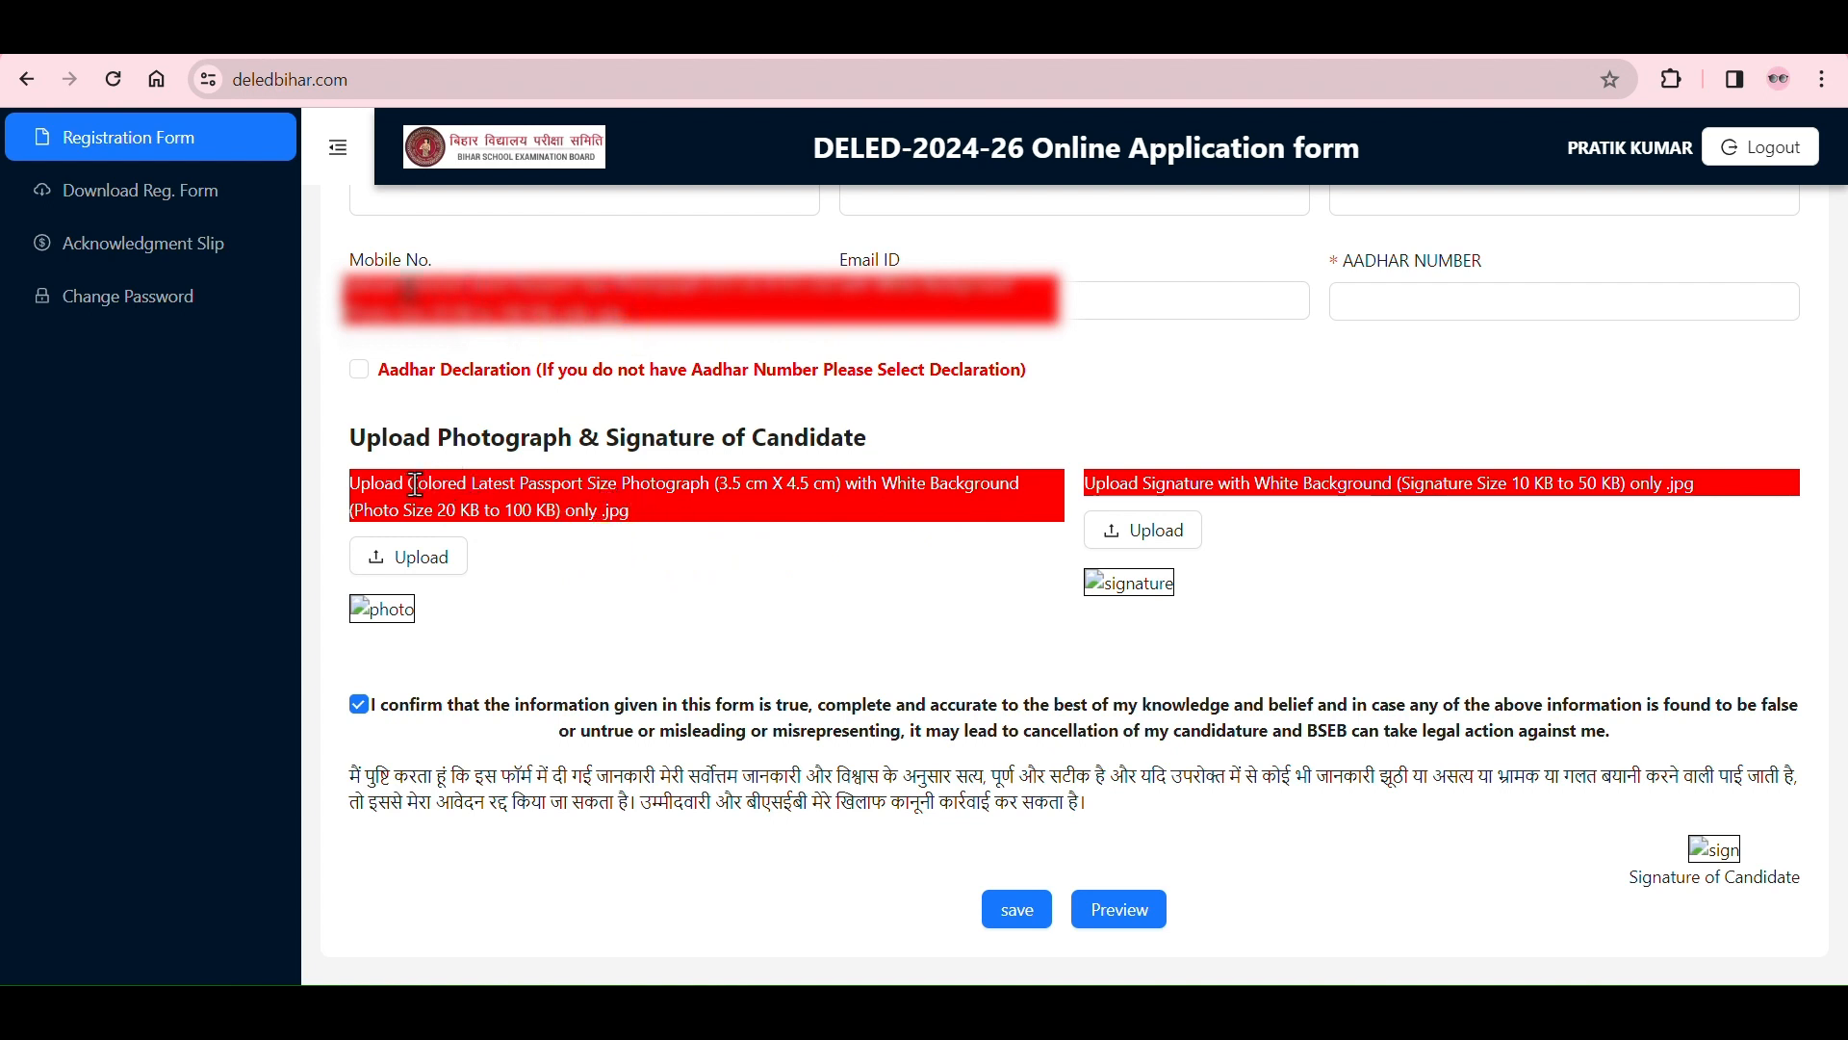
drag(407, 485, 569, 451)
click(523, 486)
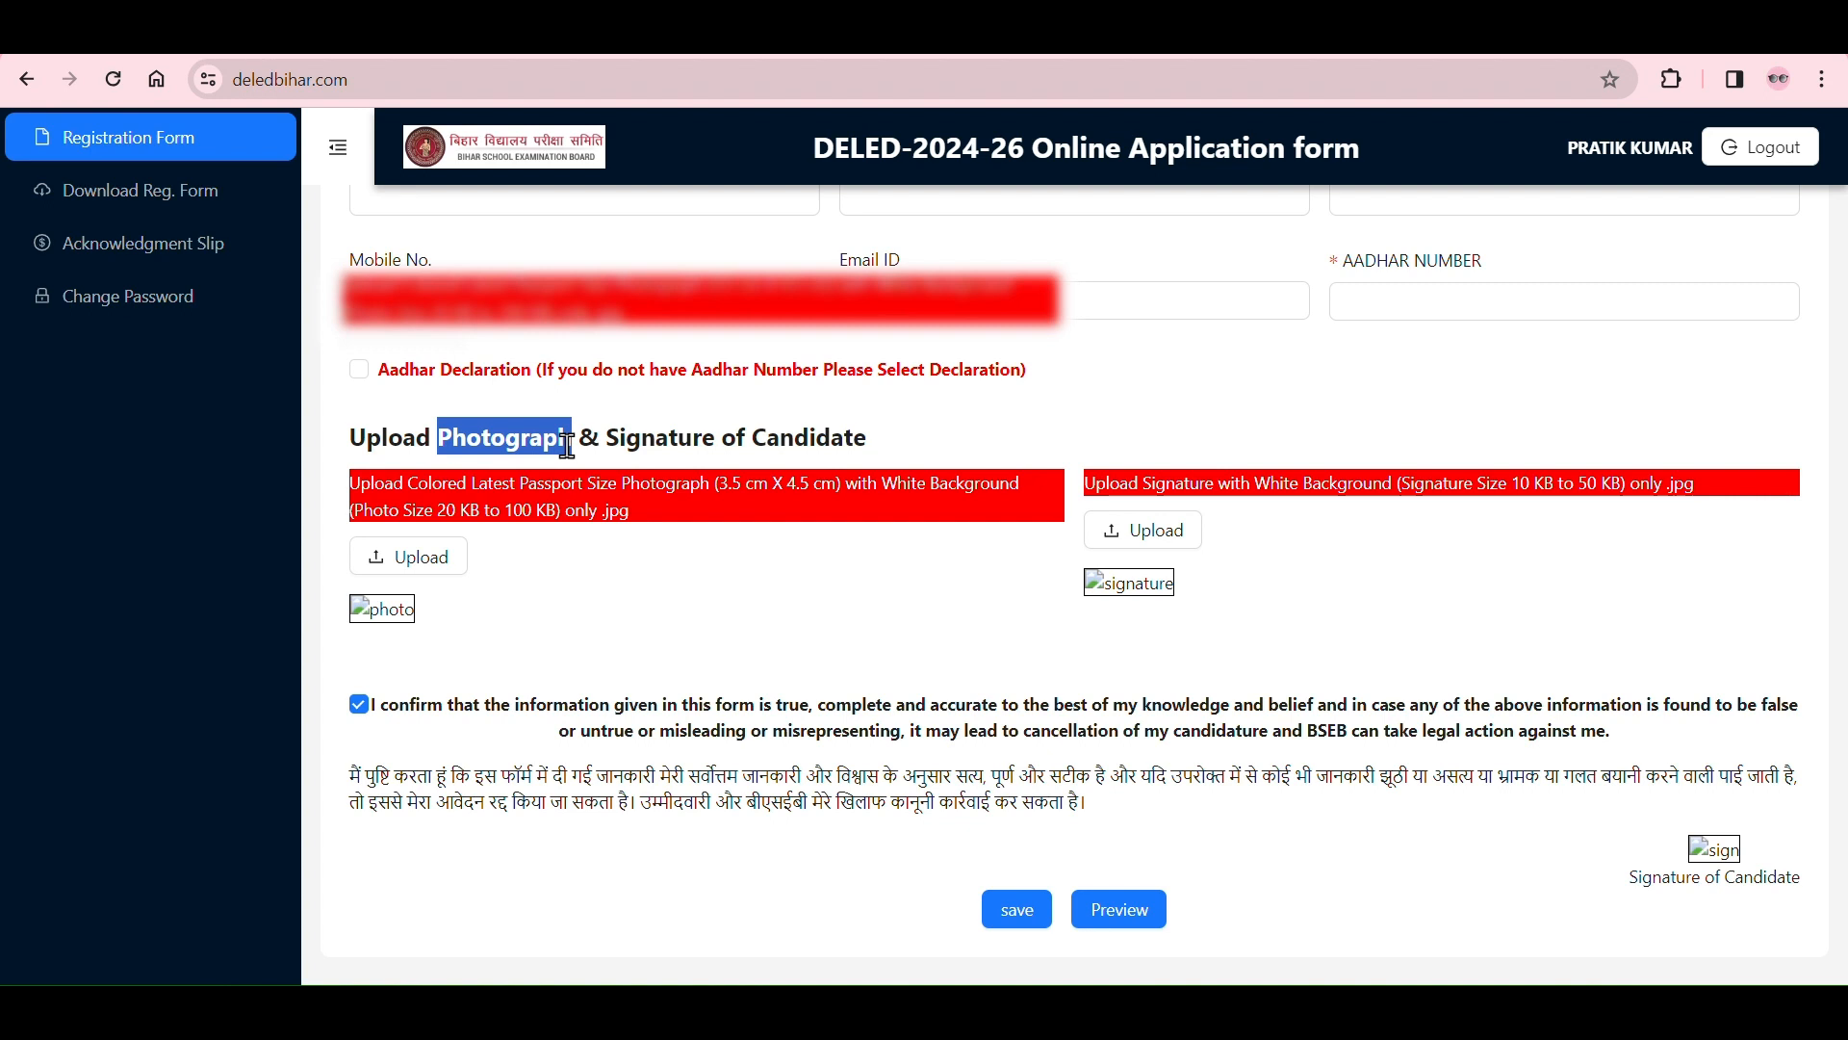
click(649, 585)
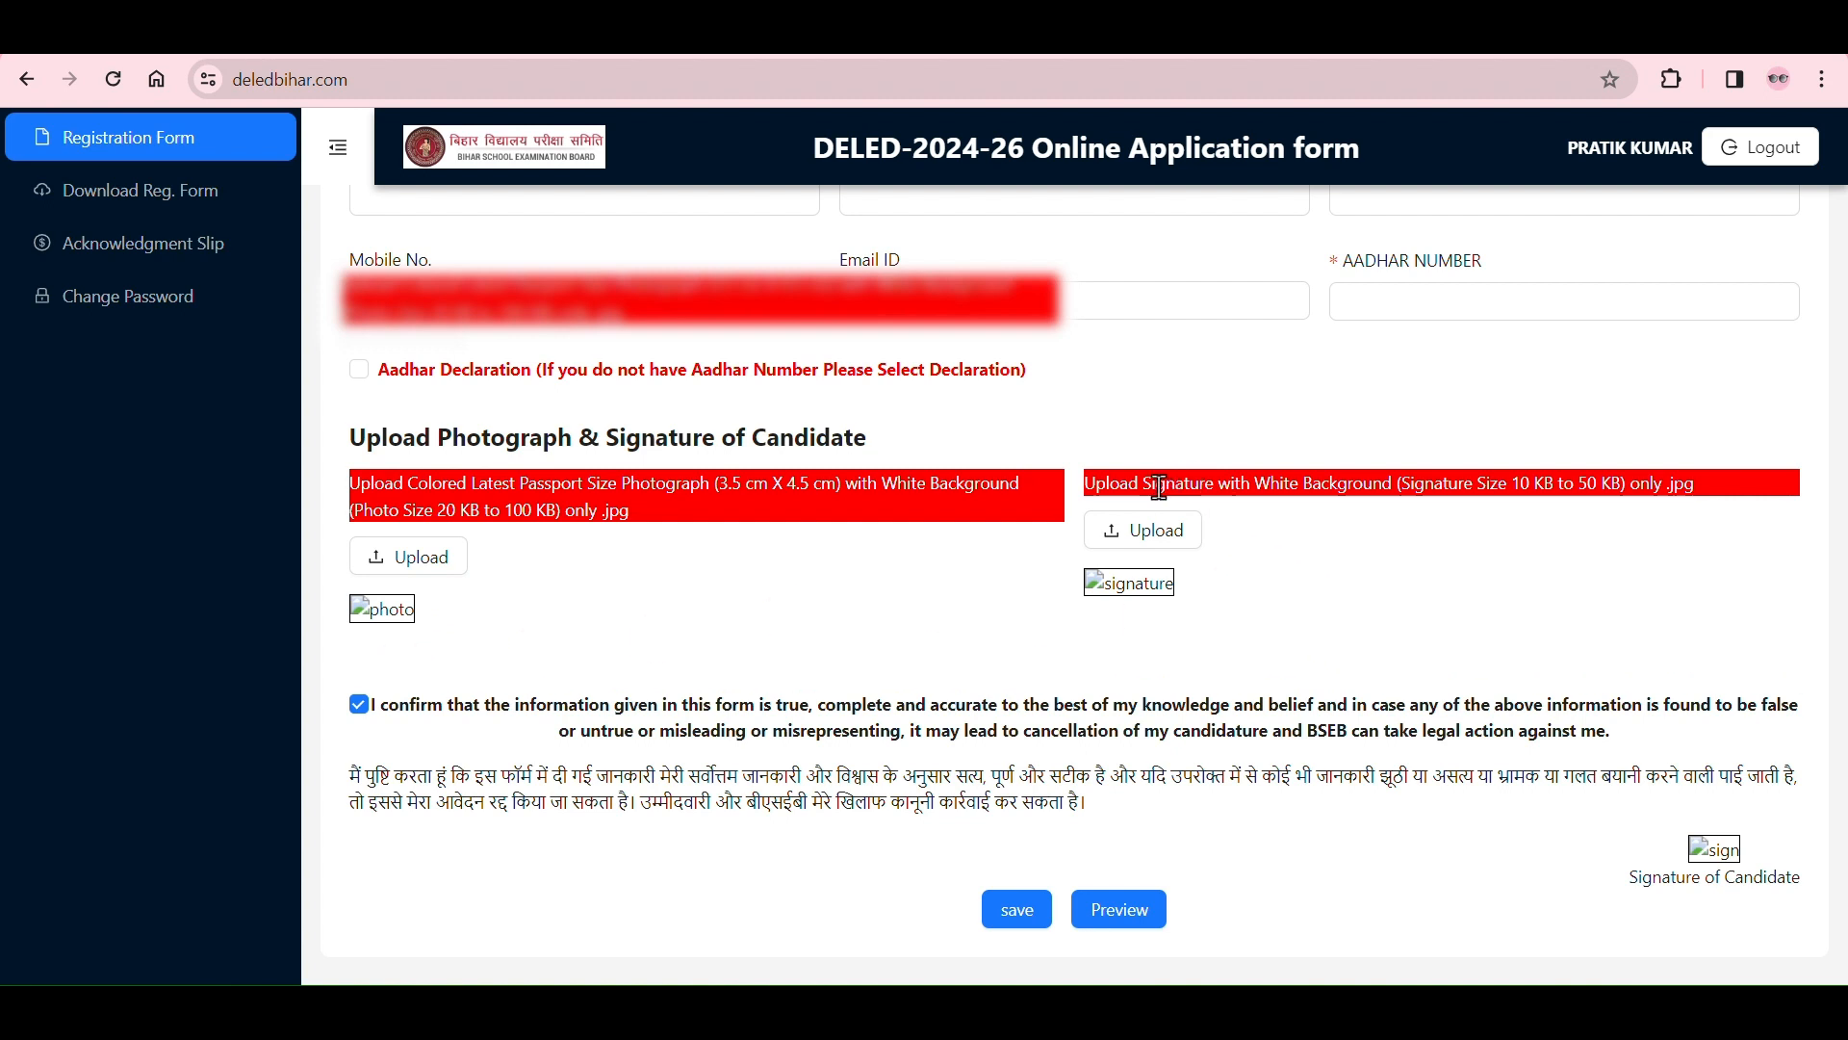
Step: Read the background, file size and format requirements for the signature upload
drag(1140, 482, 1495, 489)
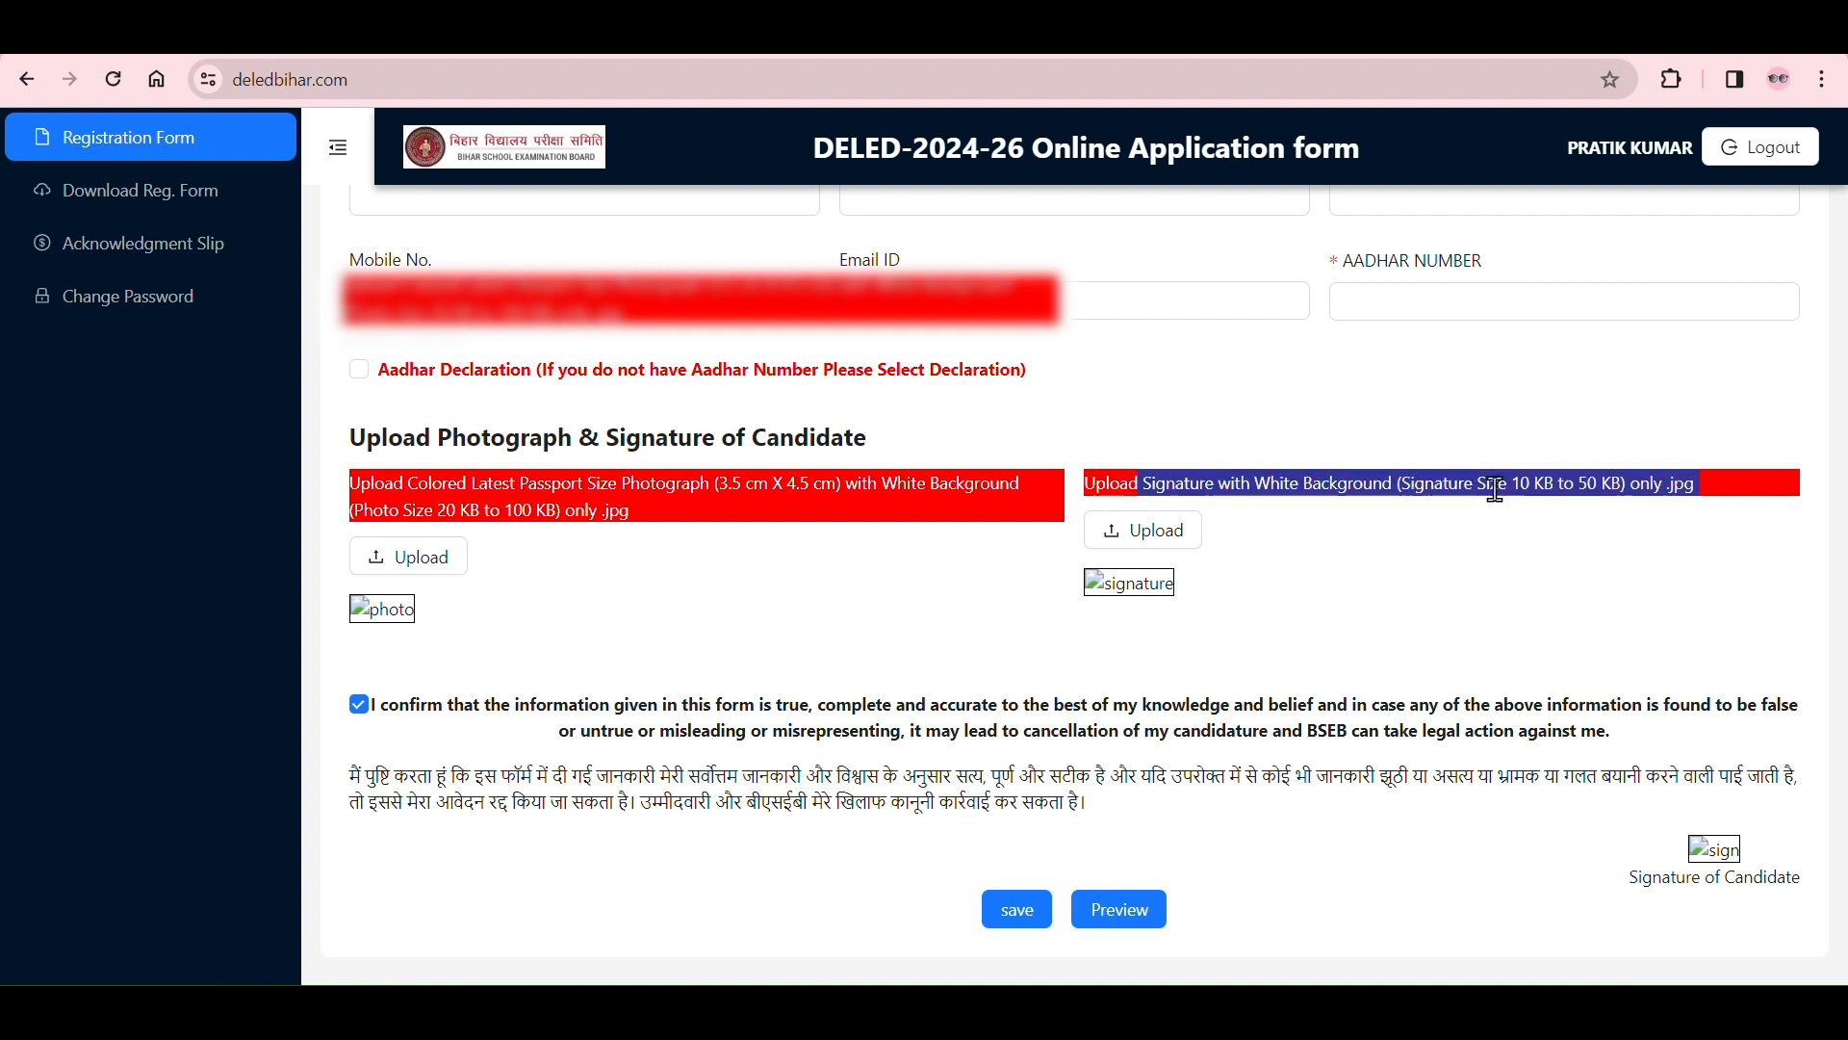
click(1677, 556)
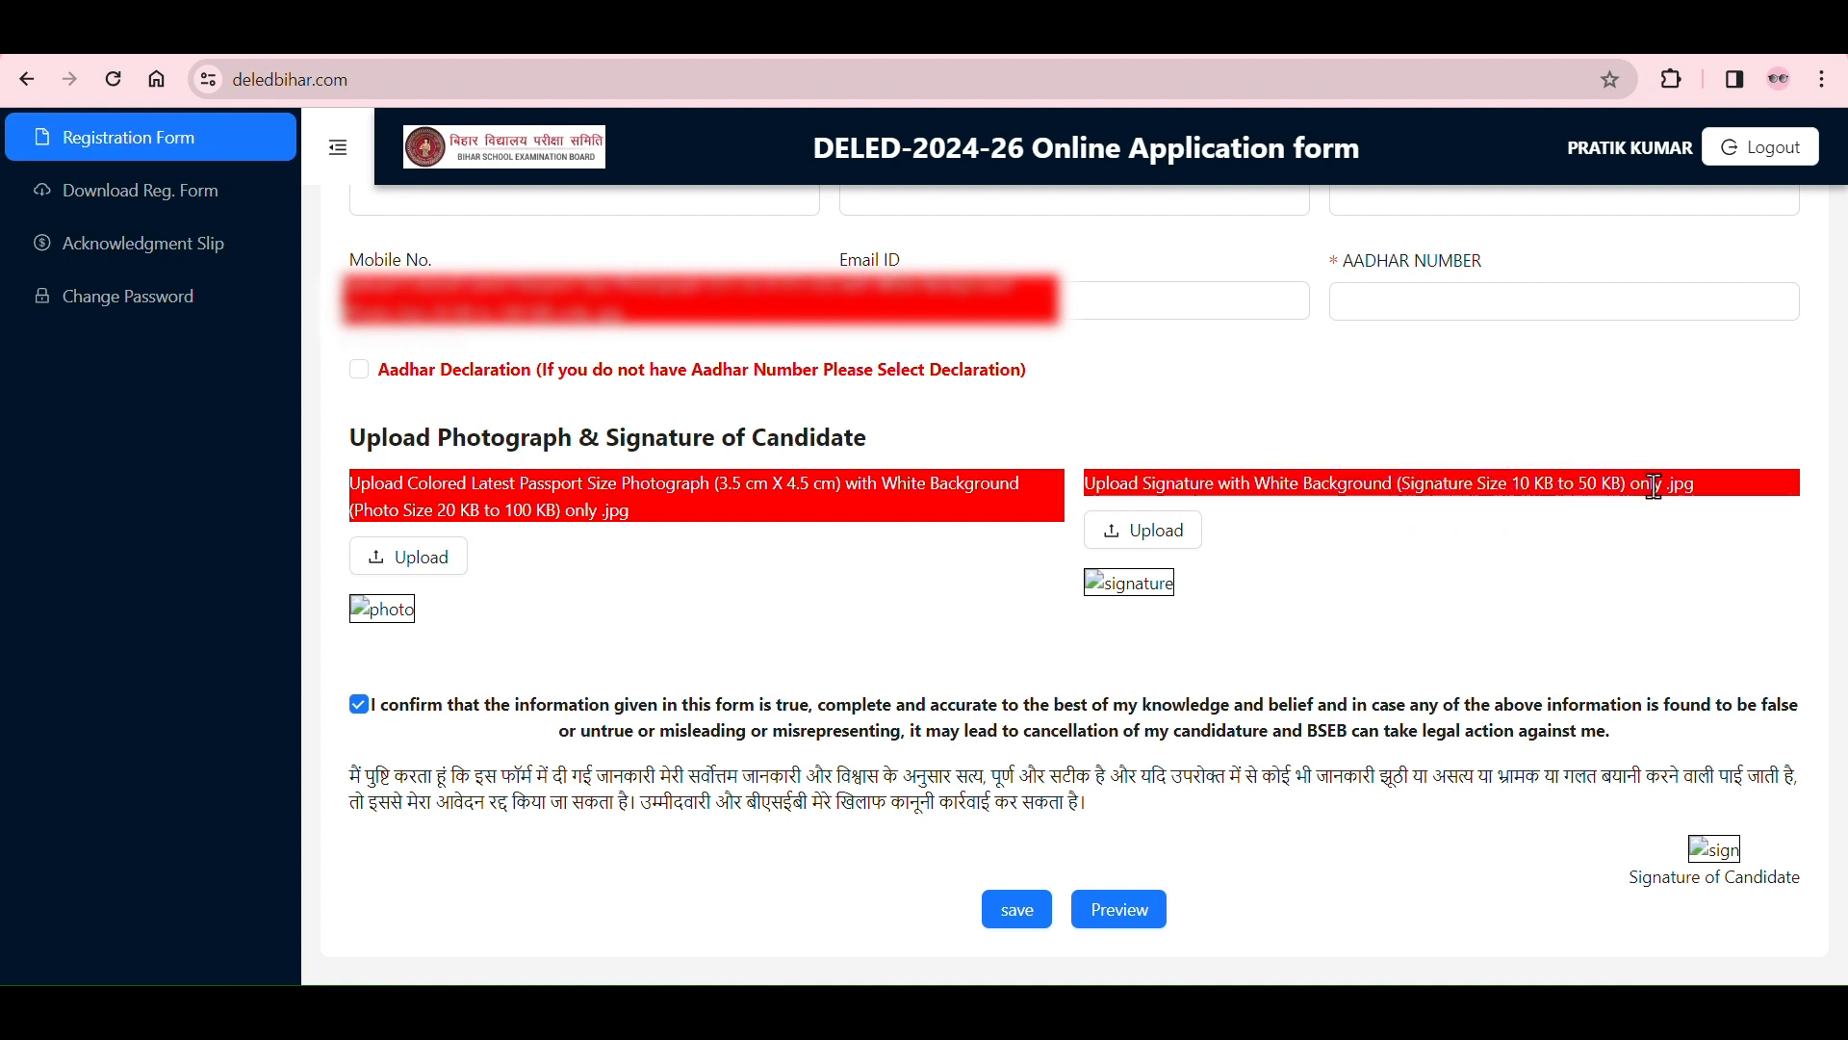
drag(1650, 485, 1692, 479)
click(1684, 585)
Step: Open the application form preview and check its personal, qualification, address and declaration sections
click(1121, 914)
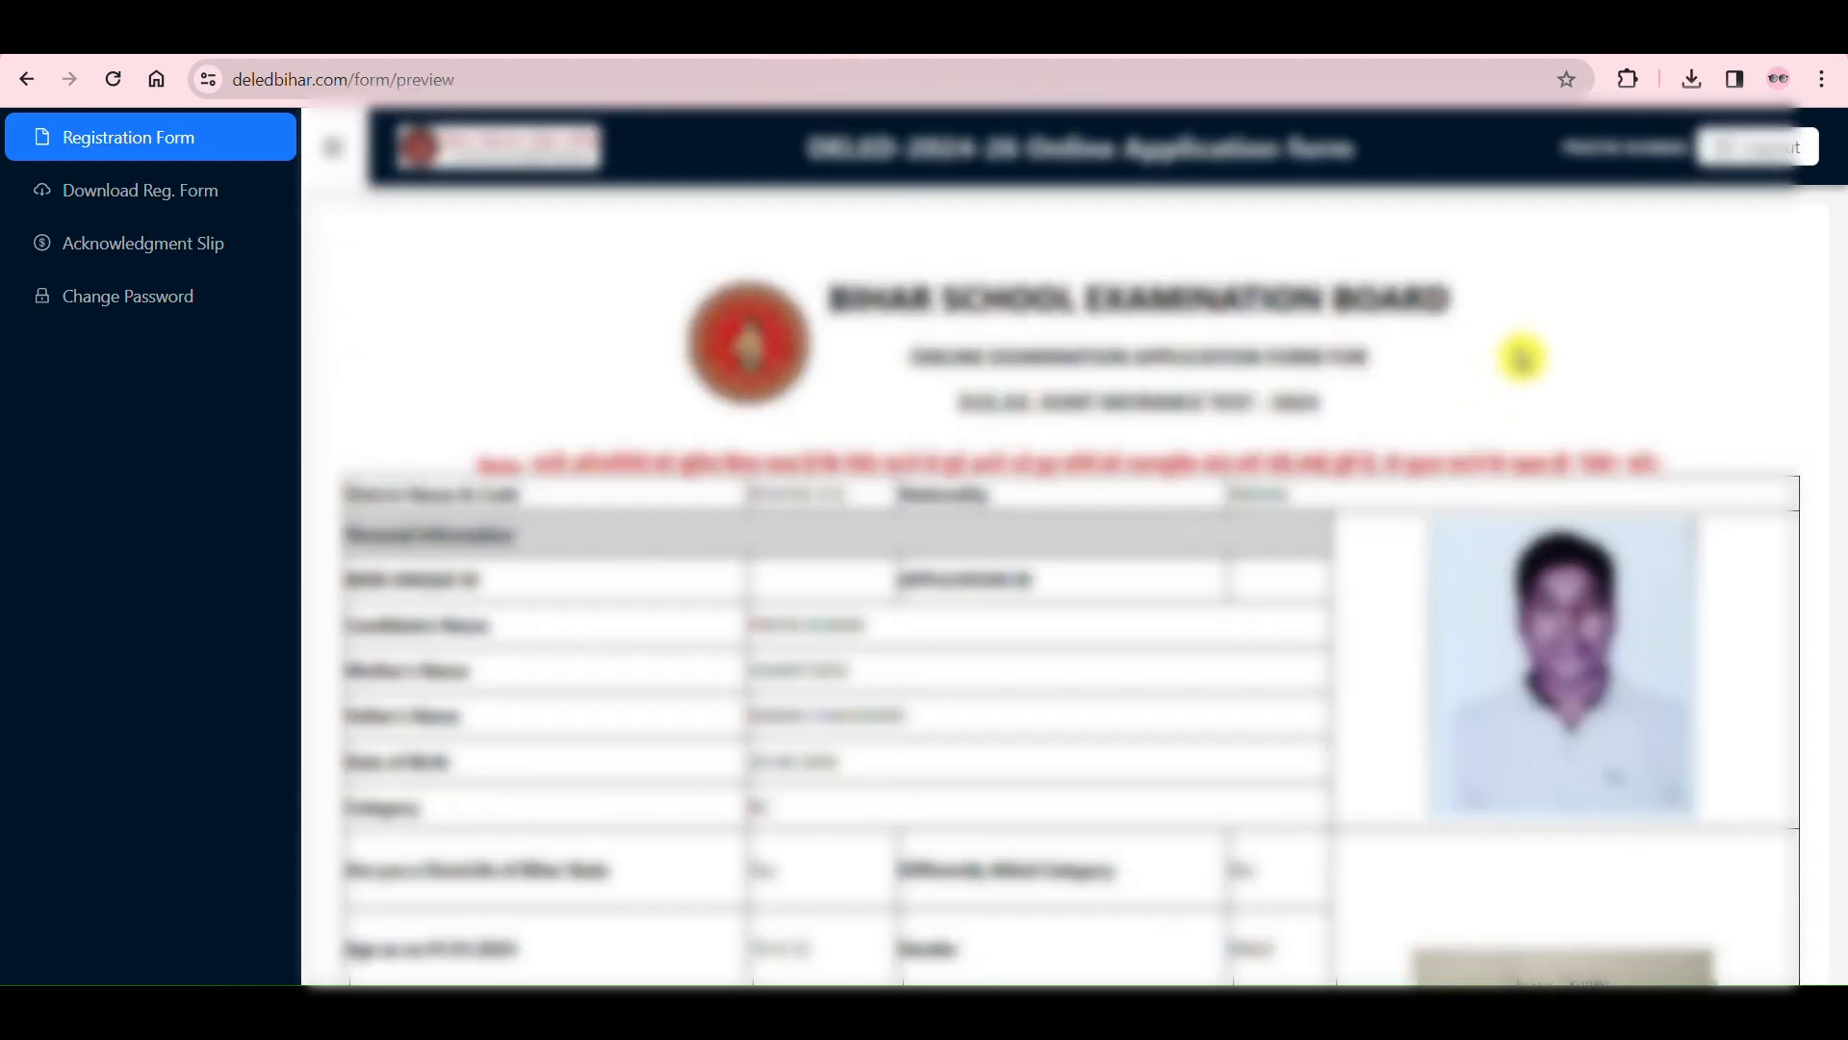
scroll(1614, 339, down, 1)
scroll(1614, 339, down, 10)
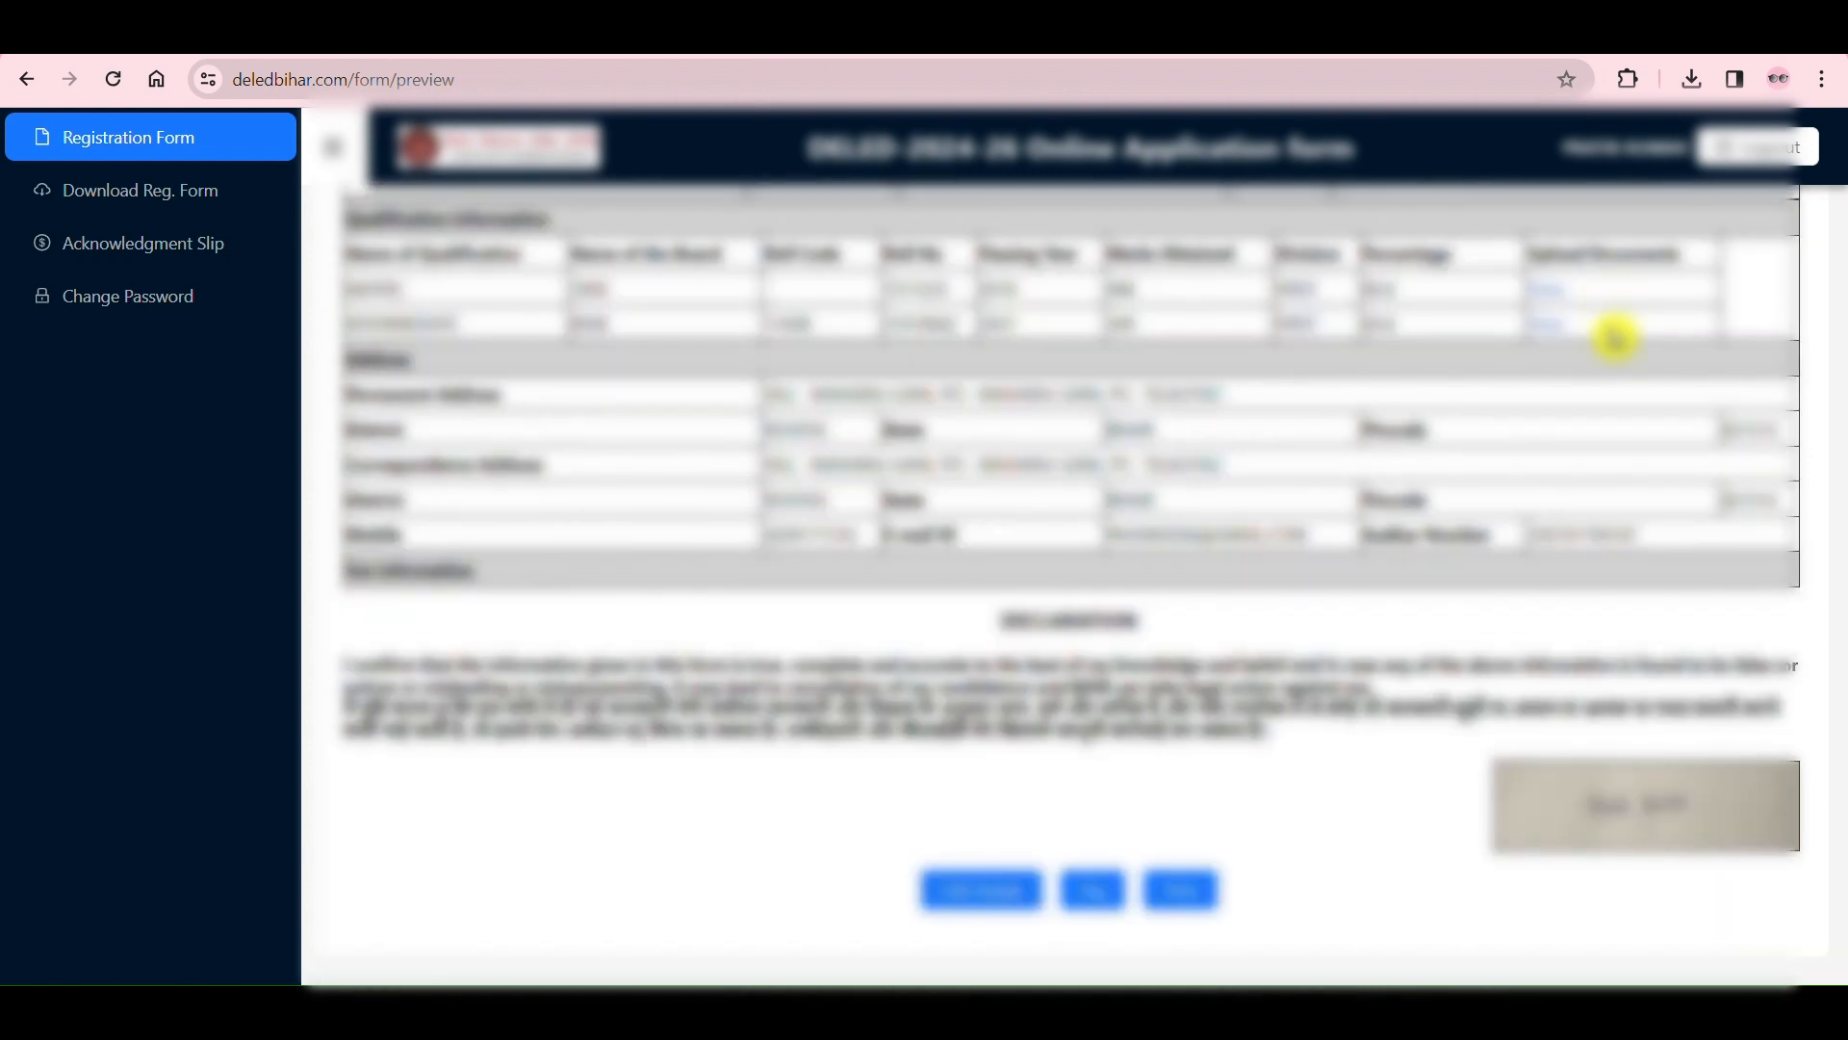
scroll(1615, 338, up, 10)
scroll(1617, 339, down, 4)
scroll(1618, 338, up, 4)
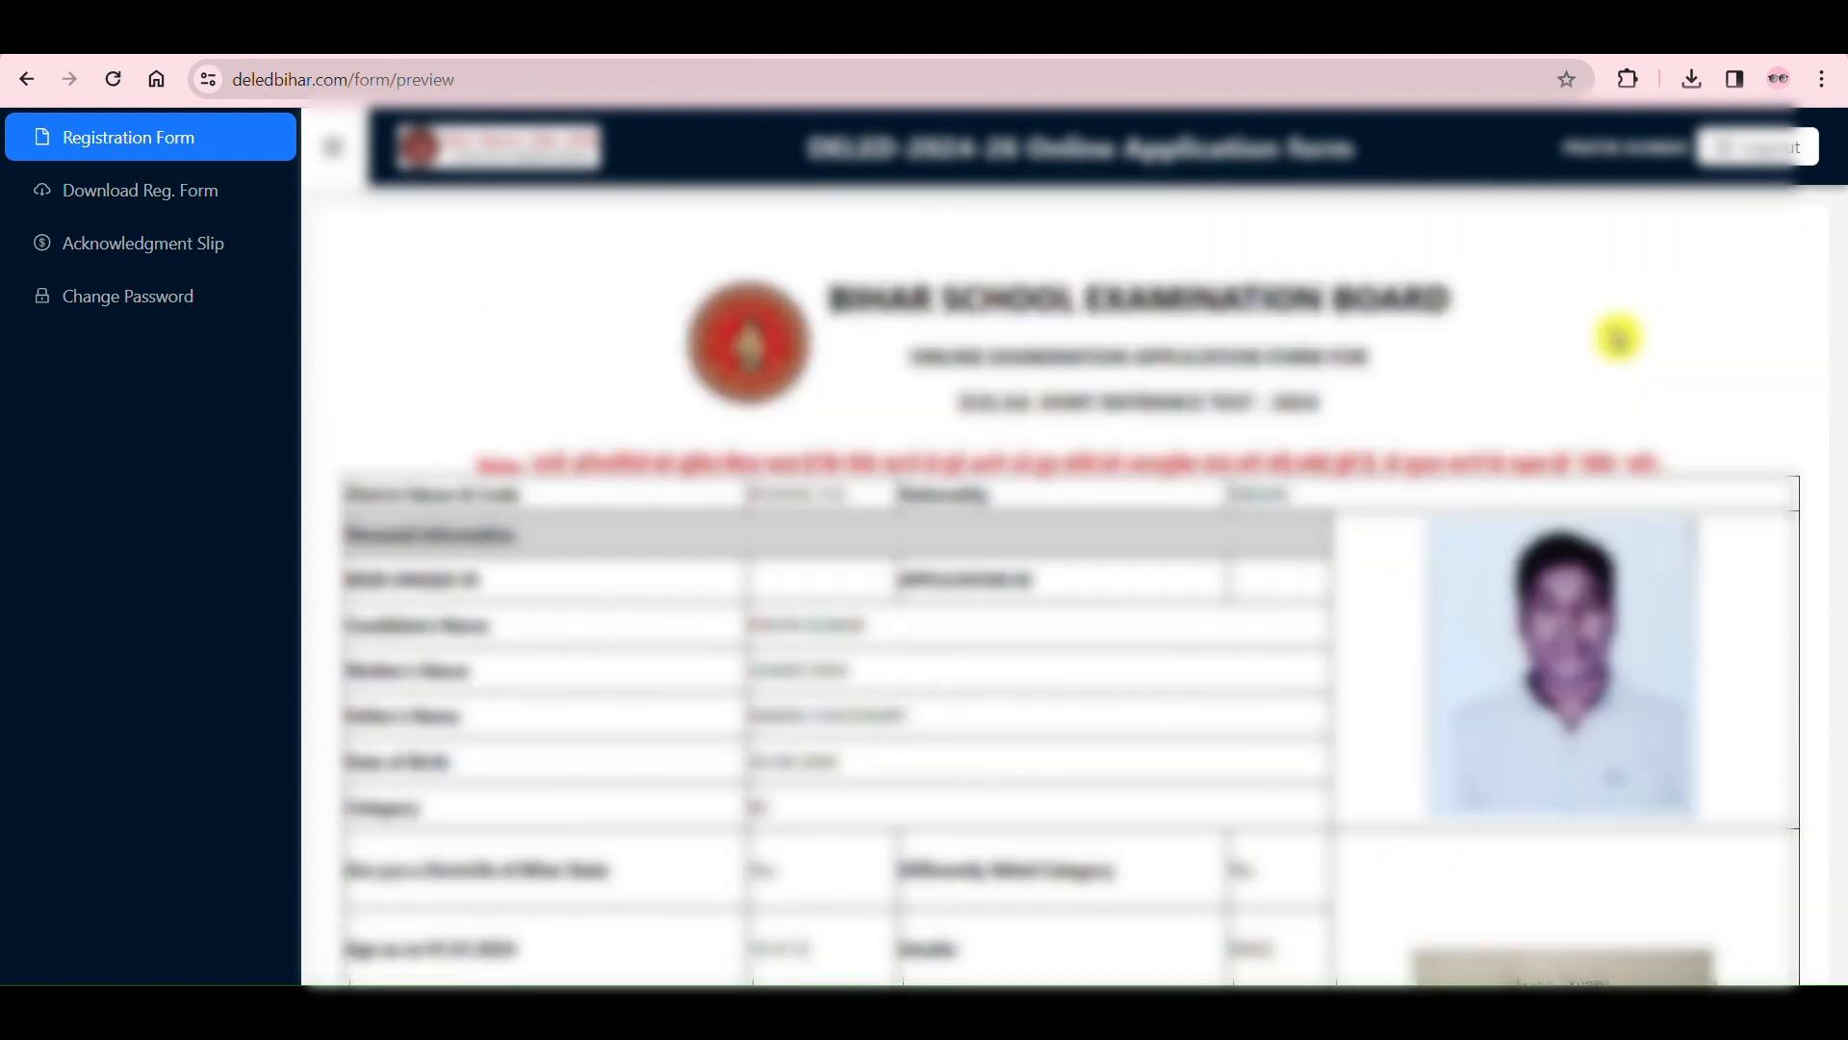
scroll(1006, 454, down, 10)
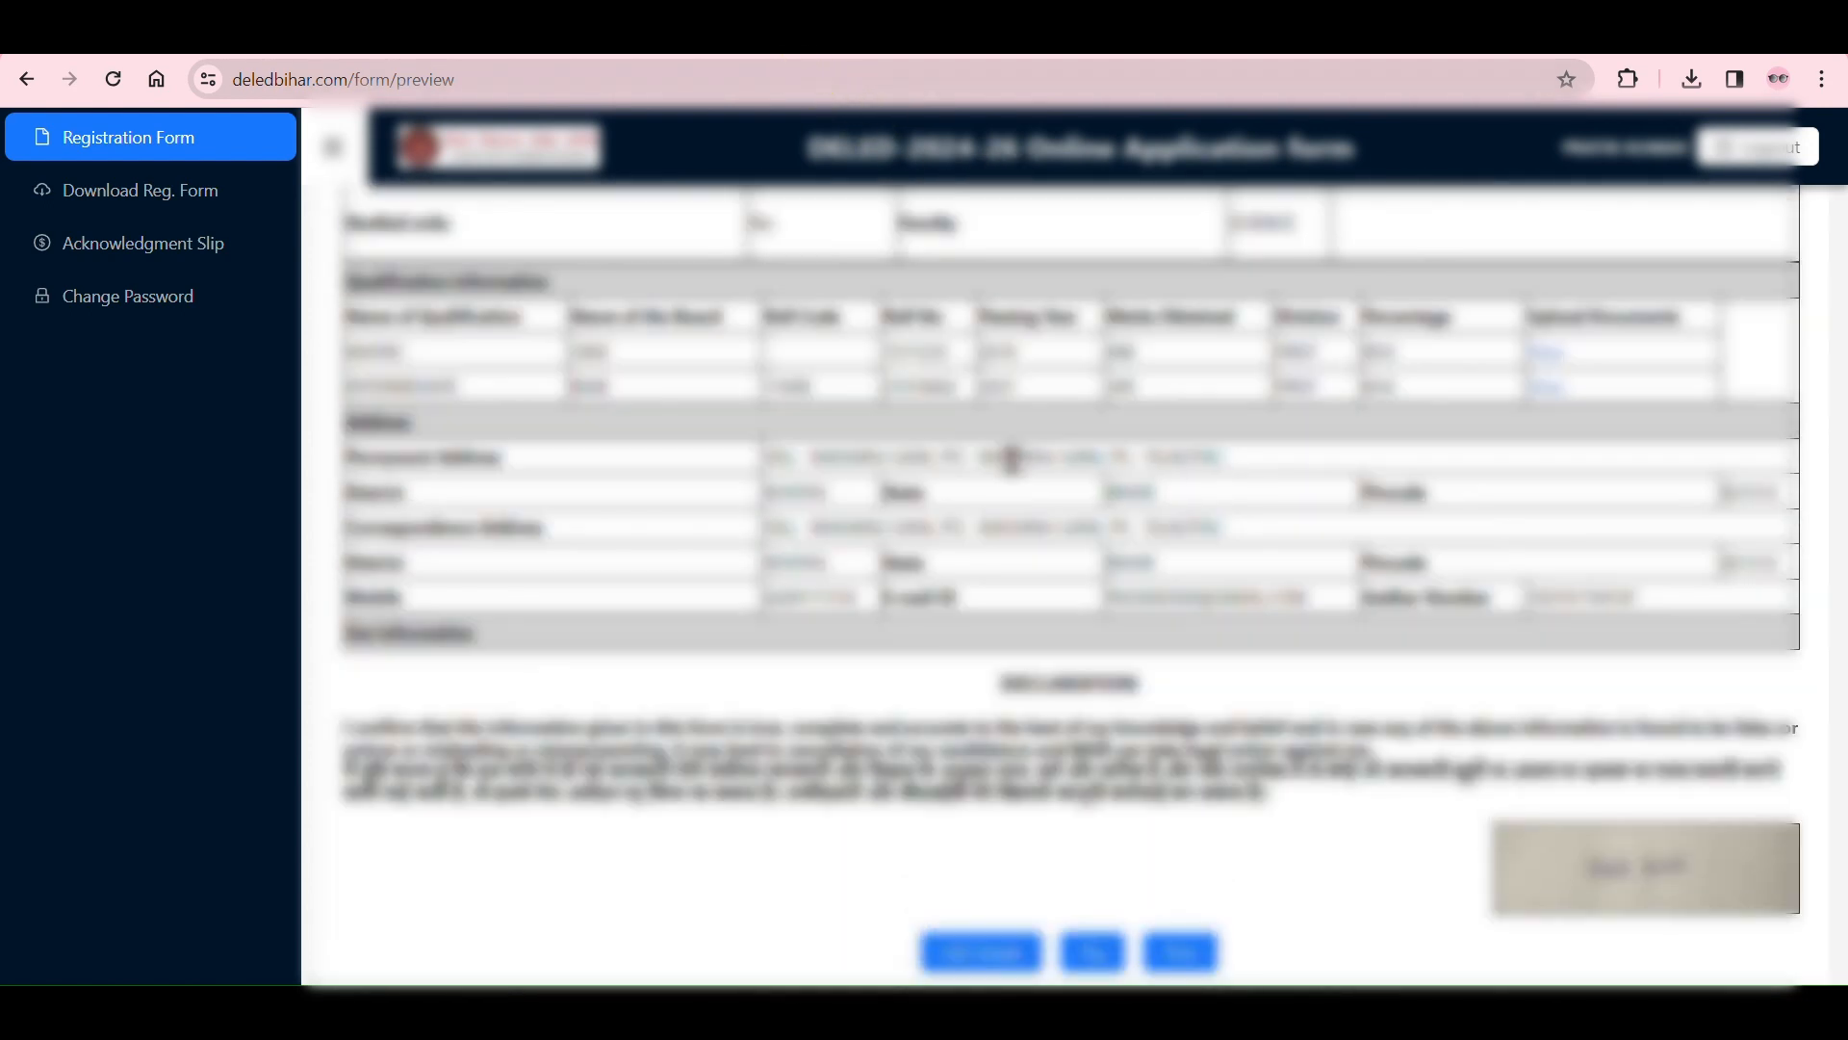
Step: Open the print dialog for the previewed application form and cancel it
scroll(1047, 454, up, 10)
scroll(1047, 455, down, 10)
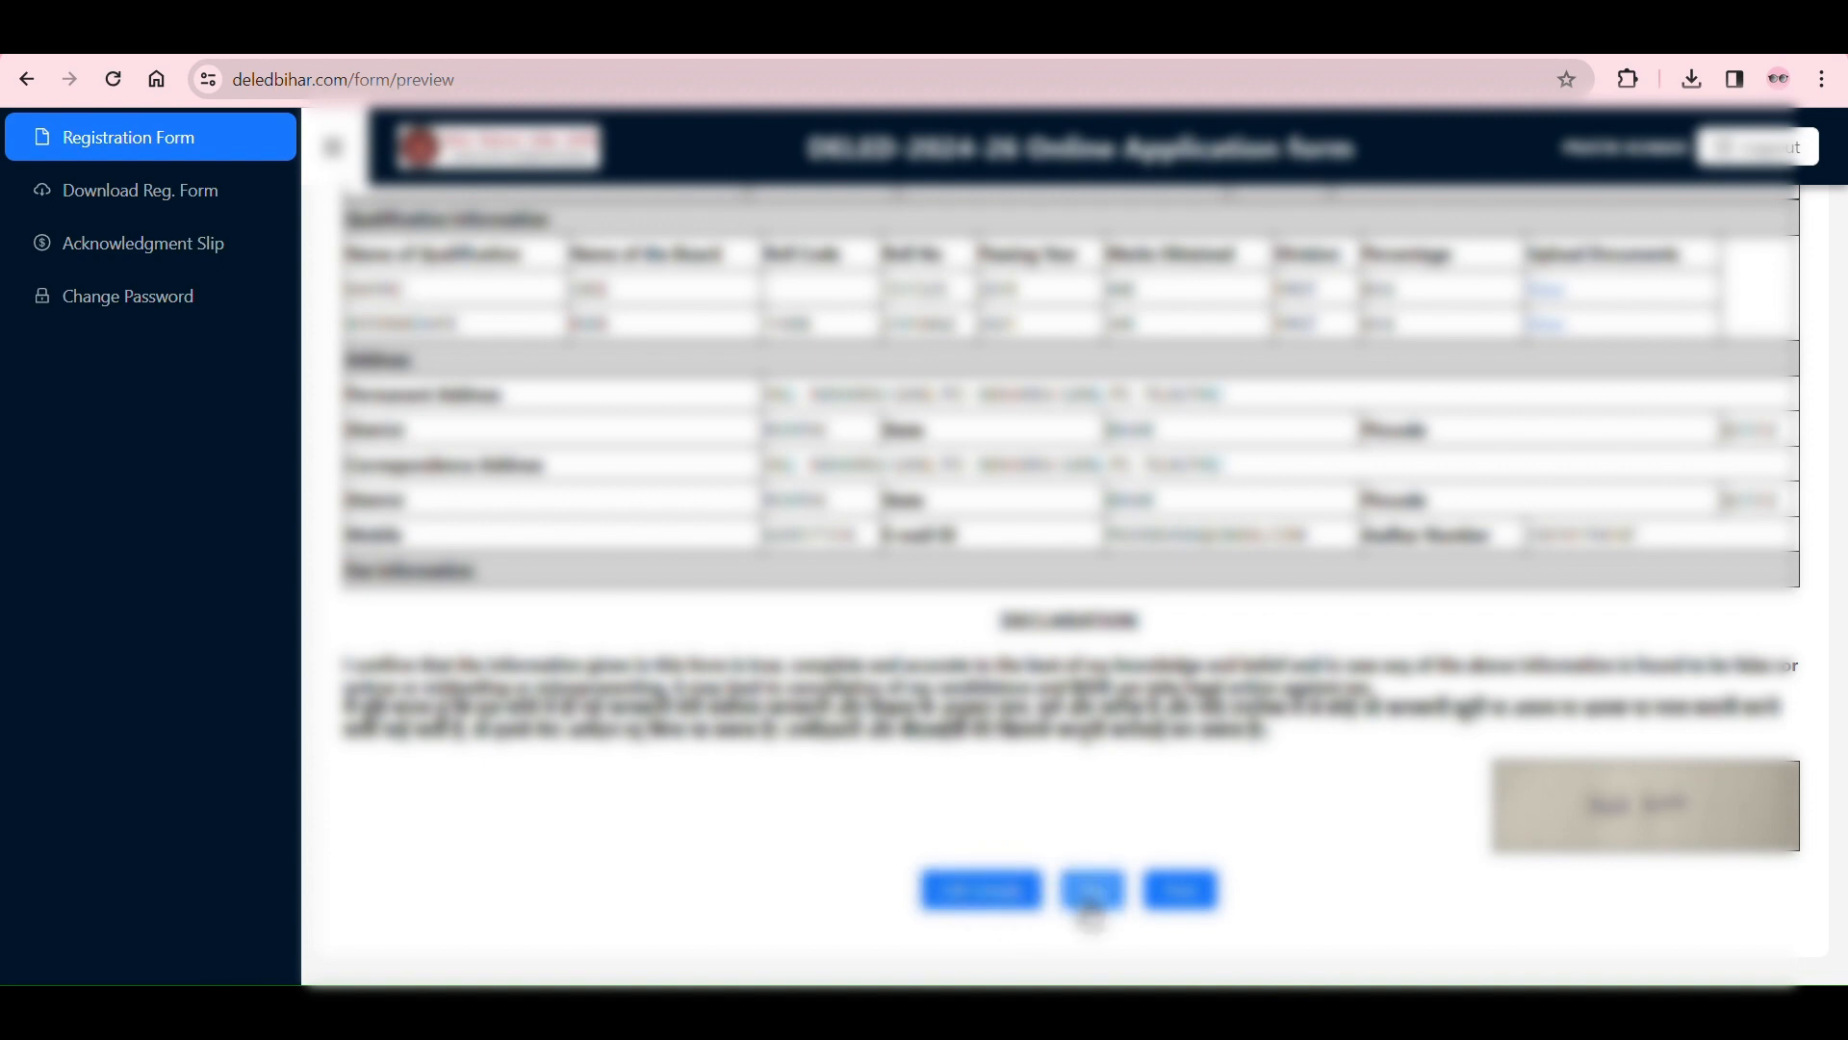
click(1184, 890)
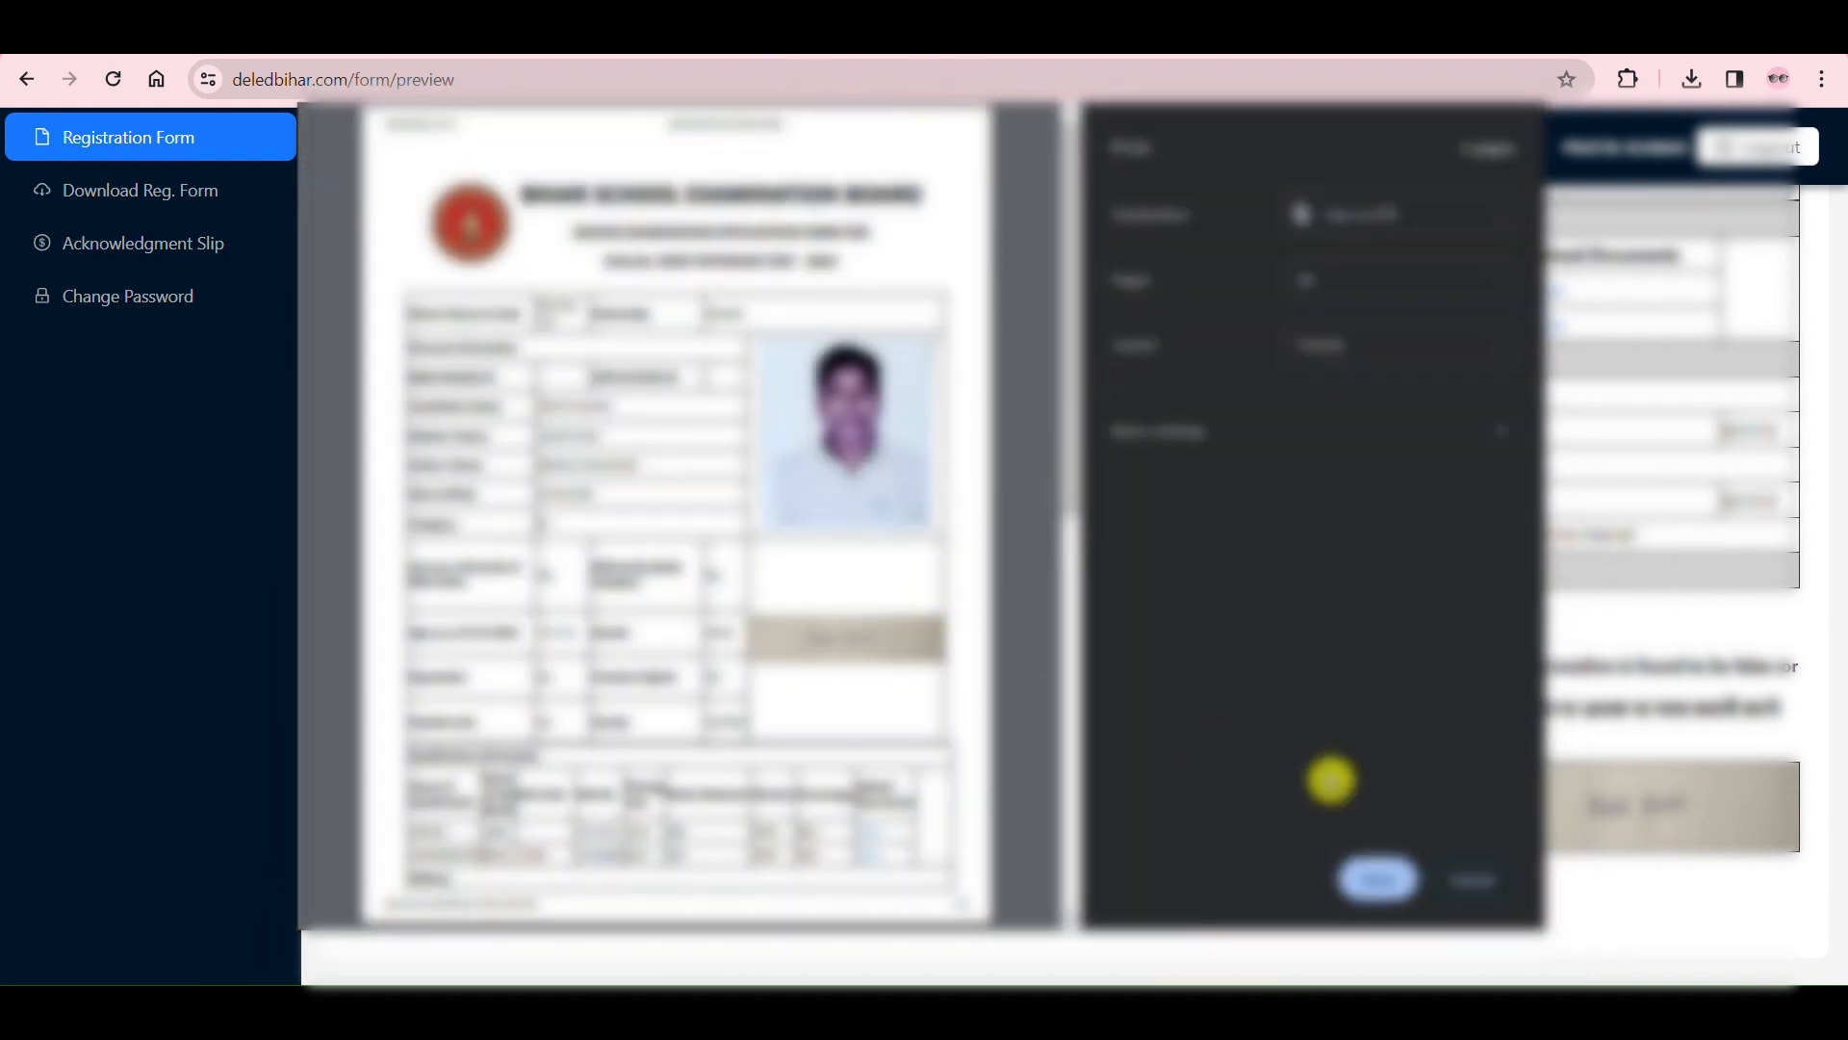
click(1491, 881)
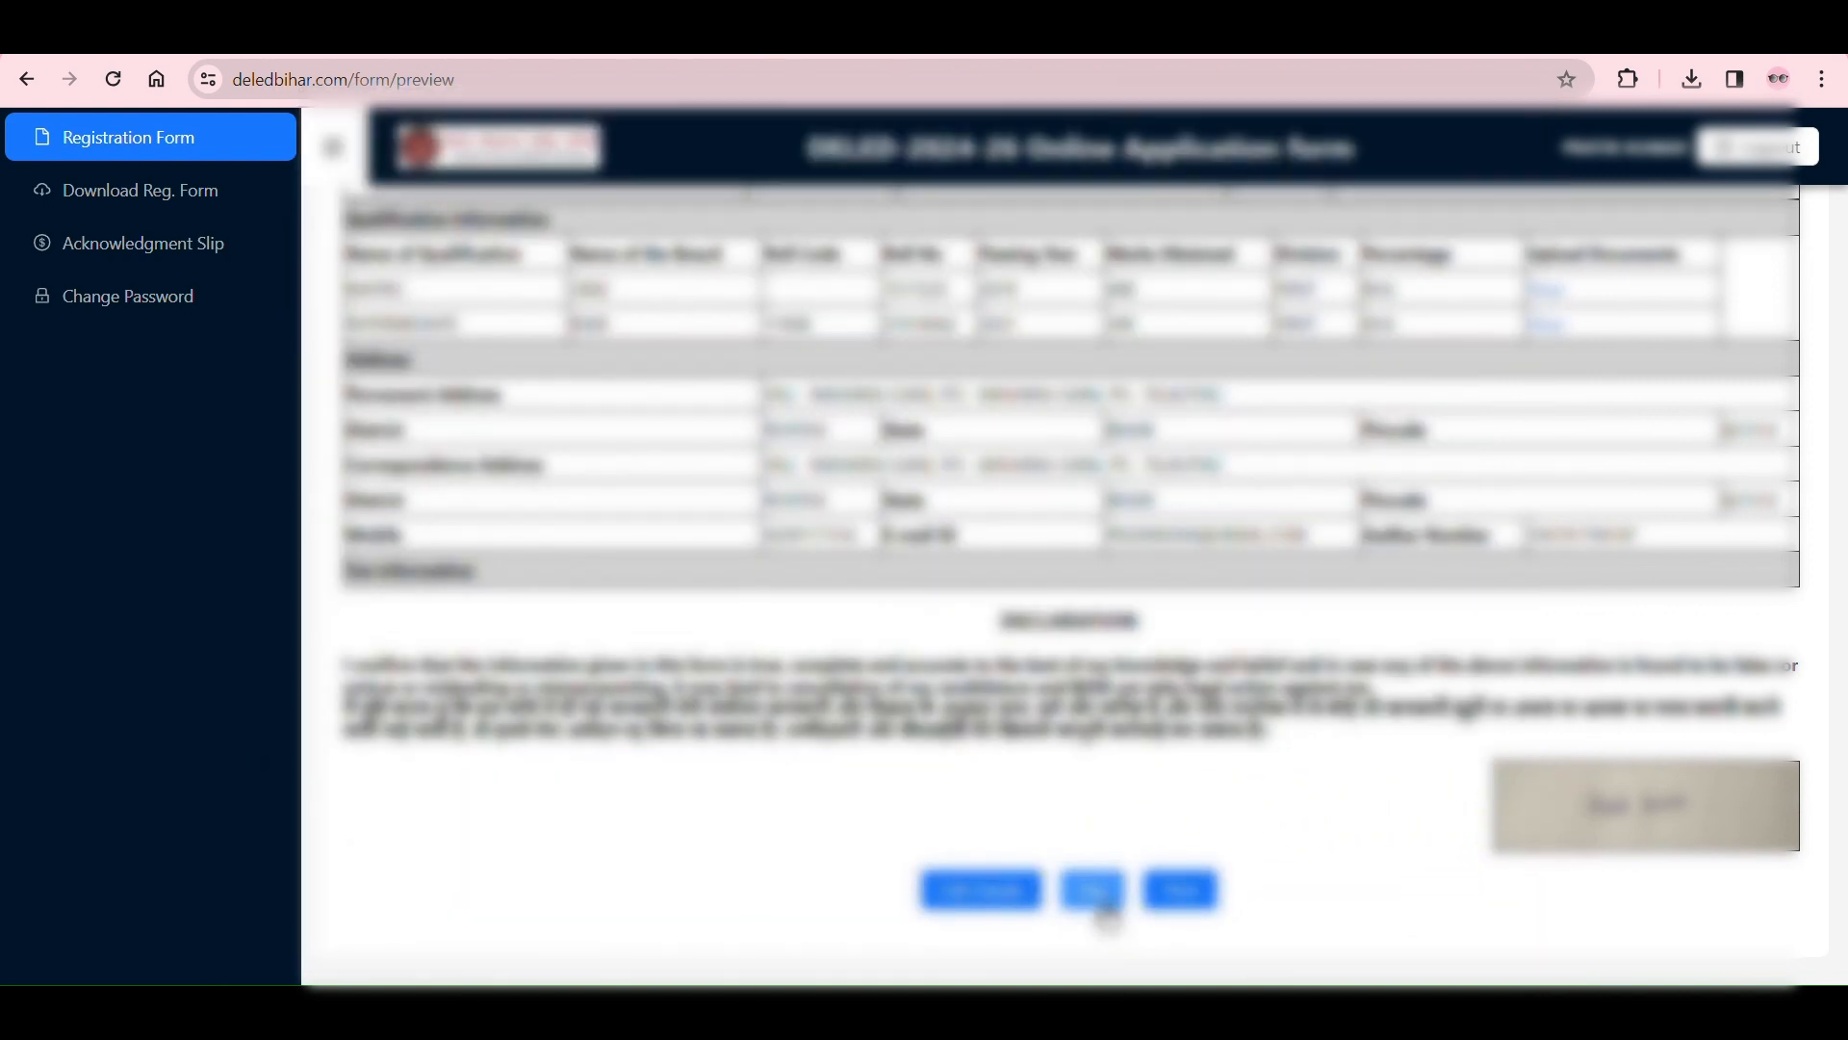
Step: Proceed to the registration fee payment and read the amount to be paid and the payment verification note
click(1105, 907)
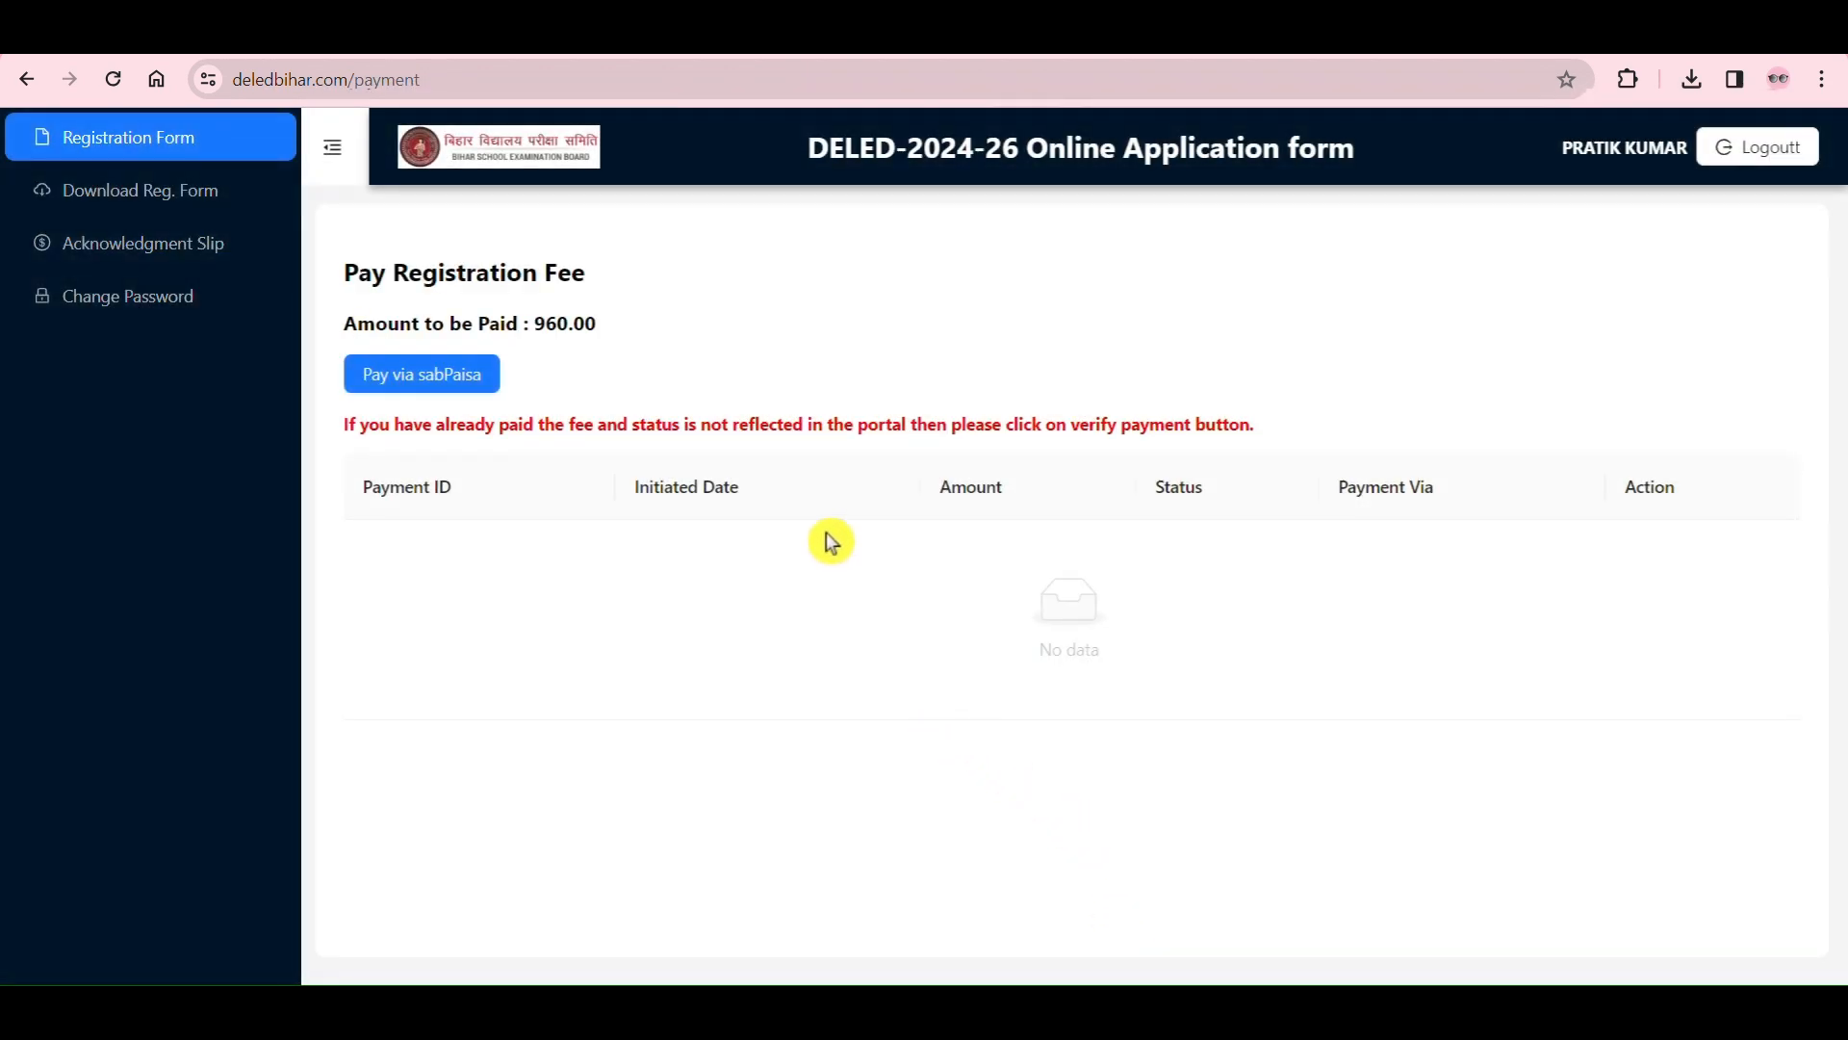
drag(529, 323, 669, 342)
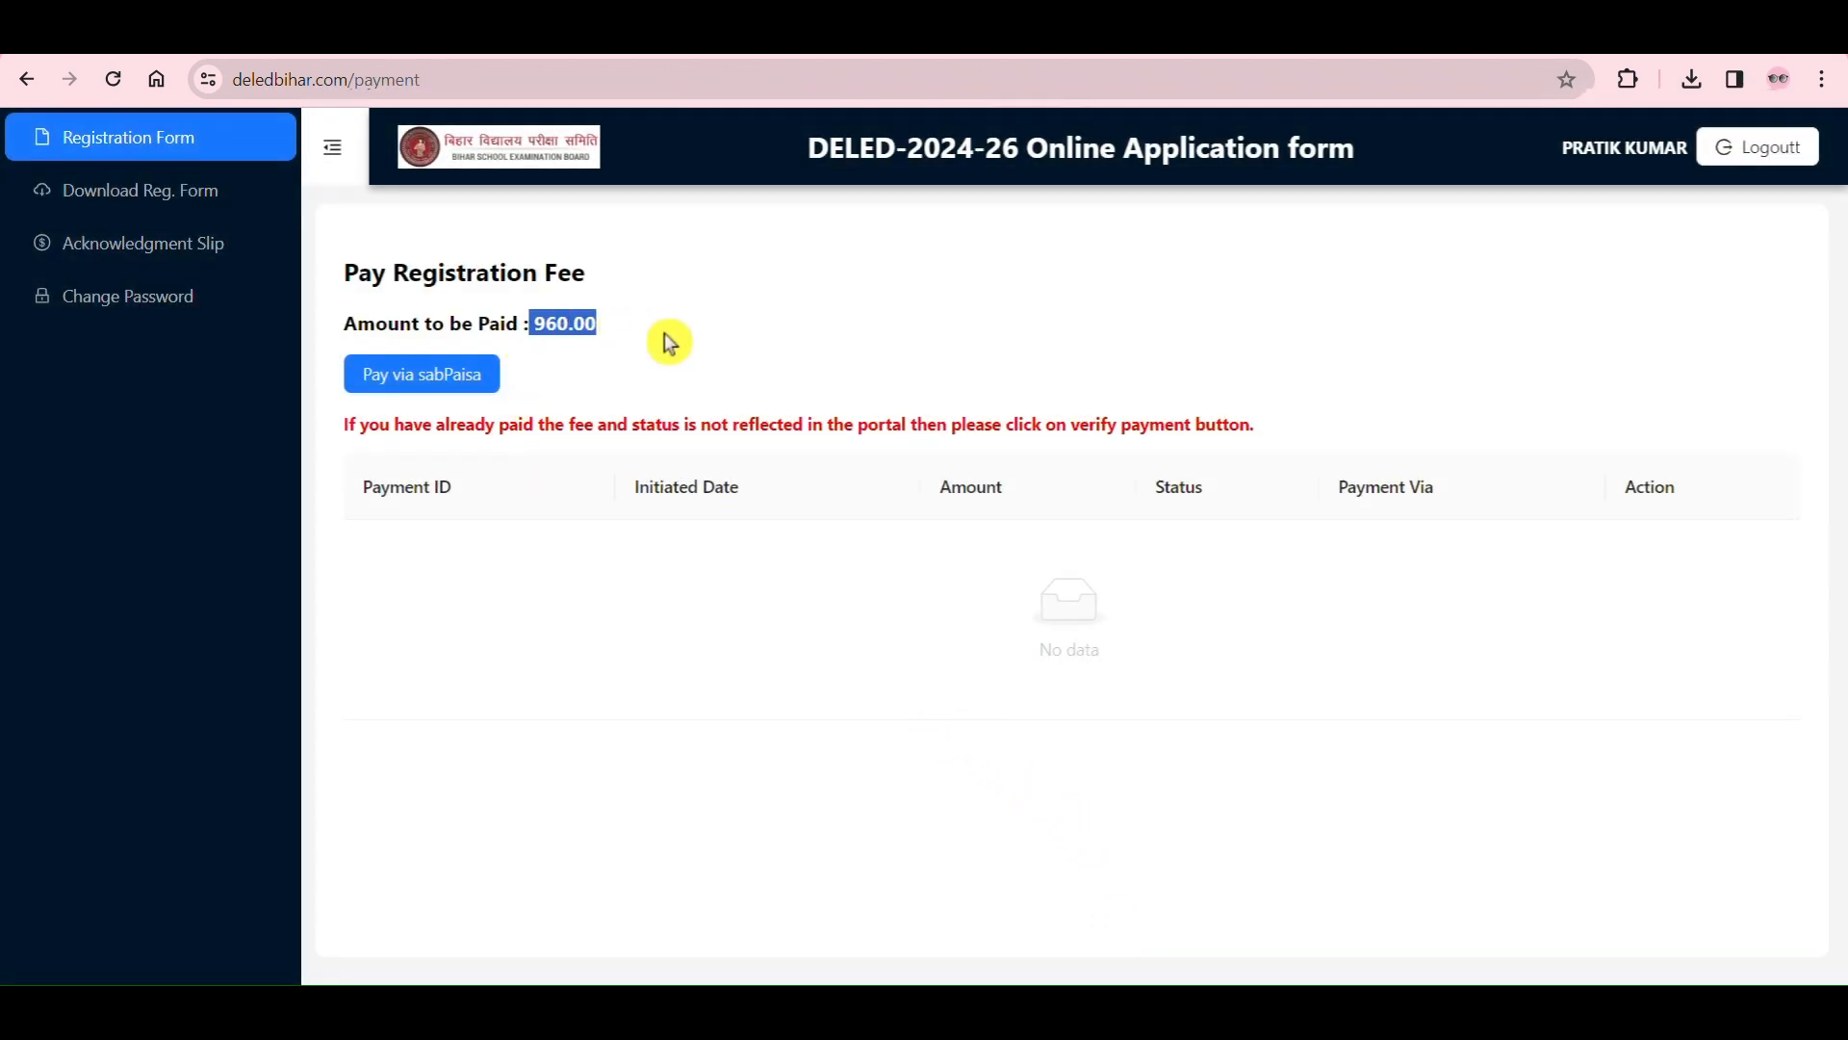
click(667, 347)
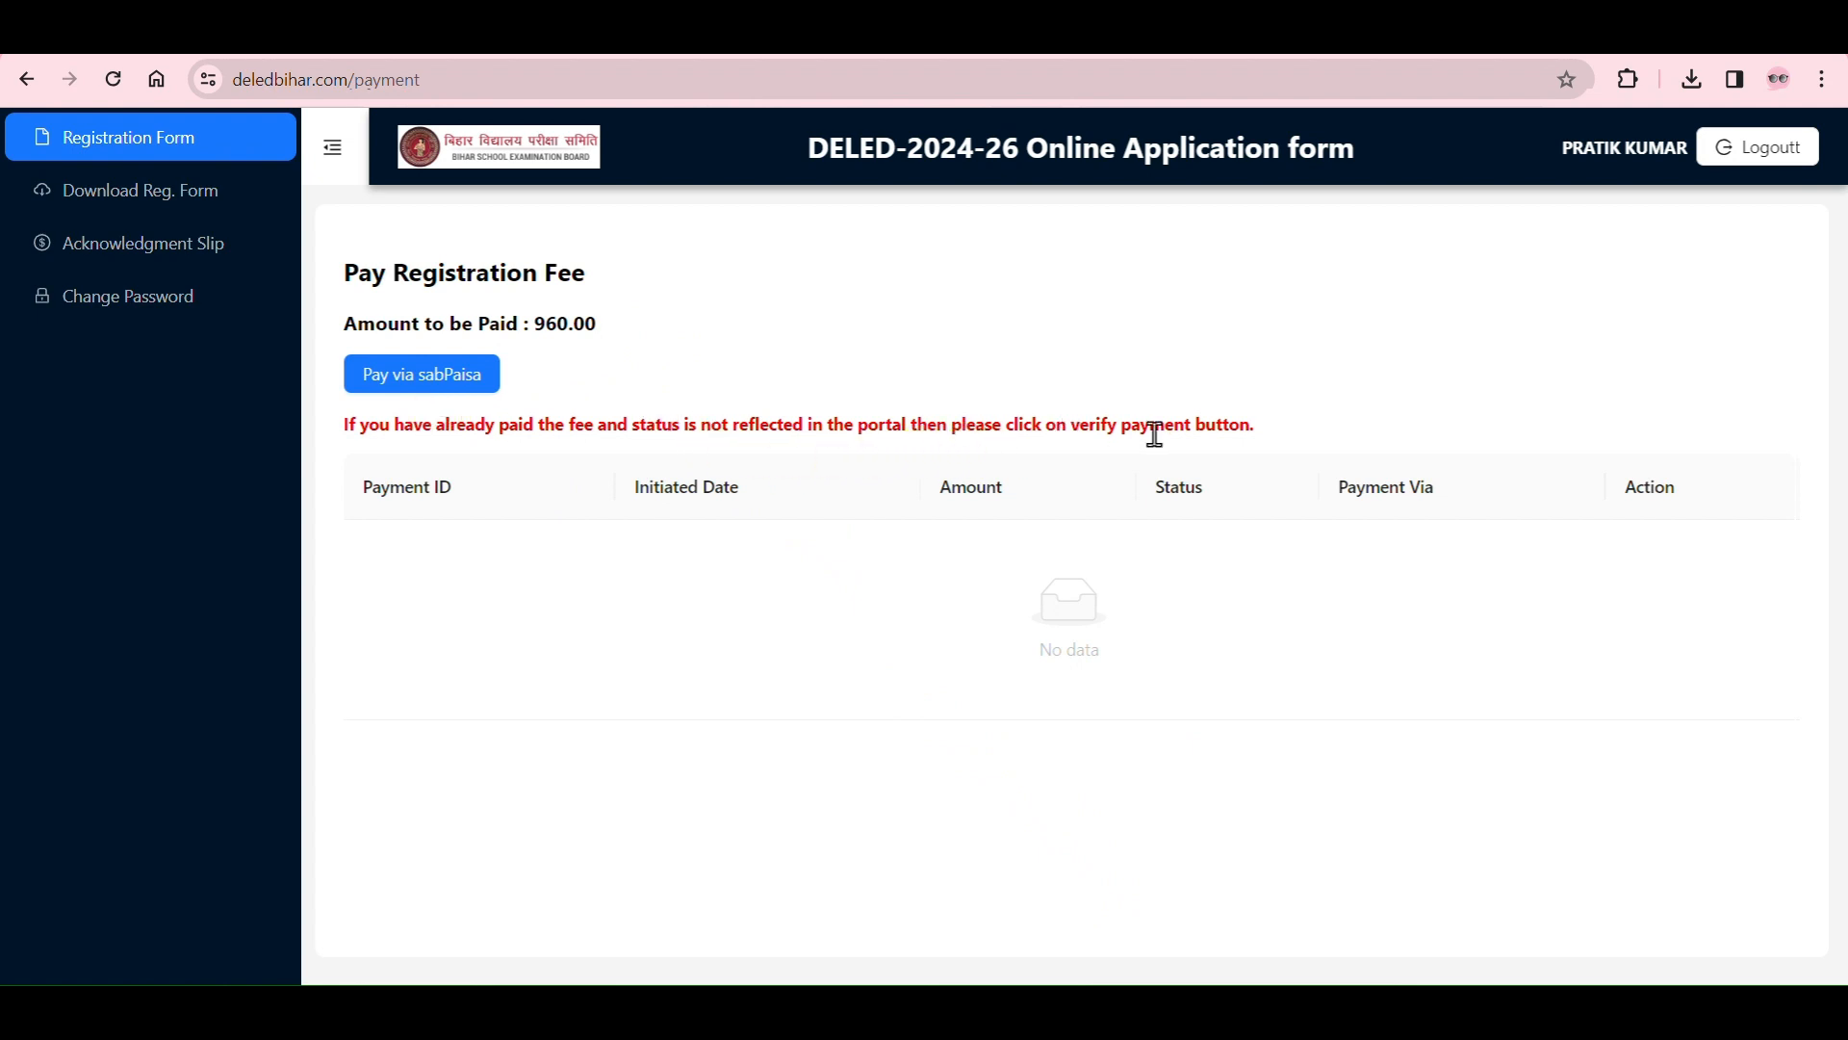
drag(1271, 430, 1056, 429)
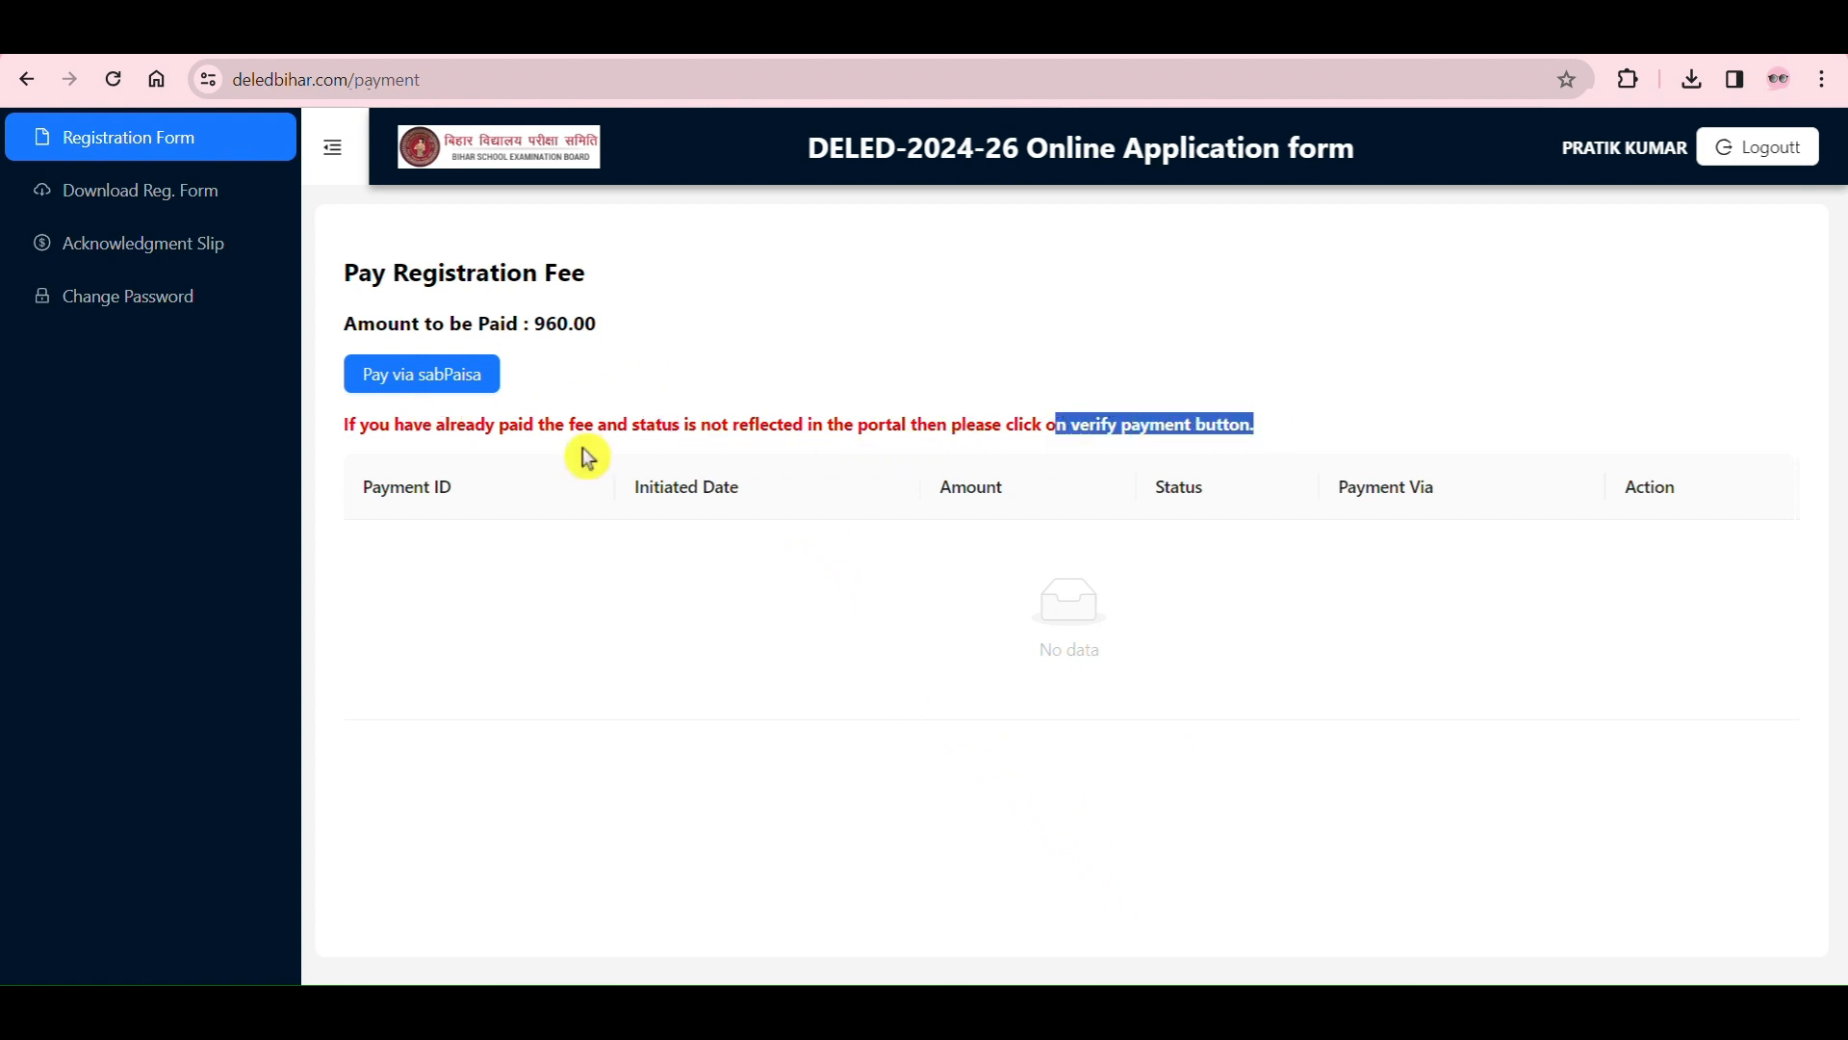
drag(346, 417, 1278, 440)
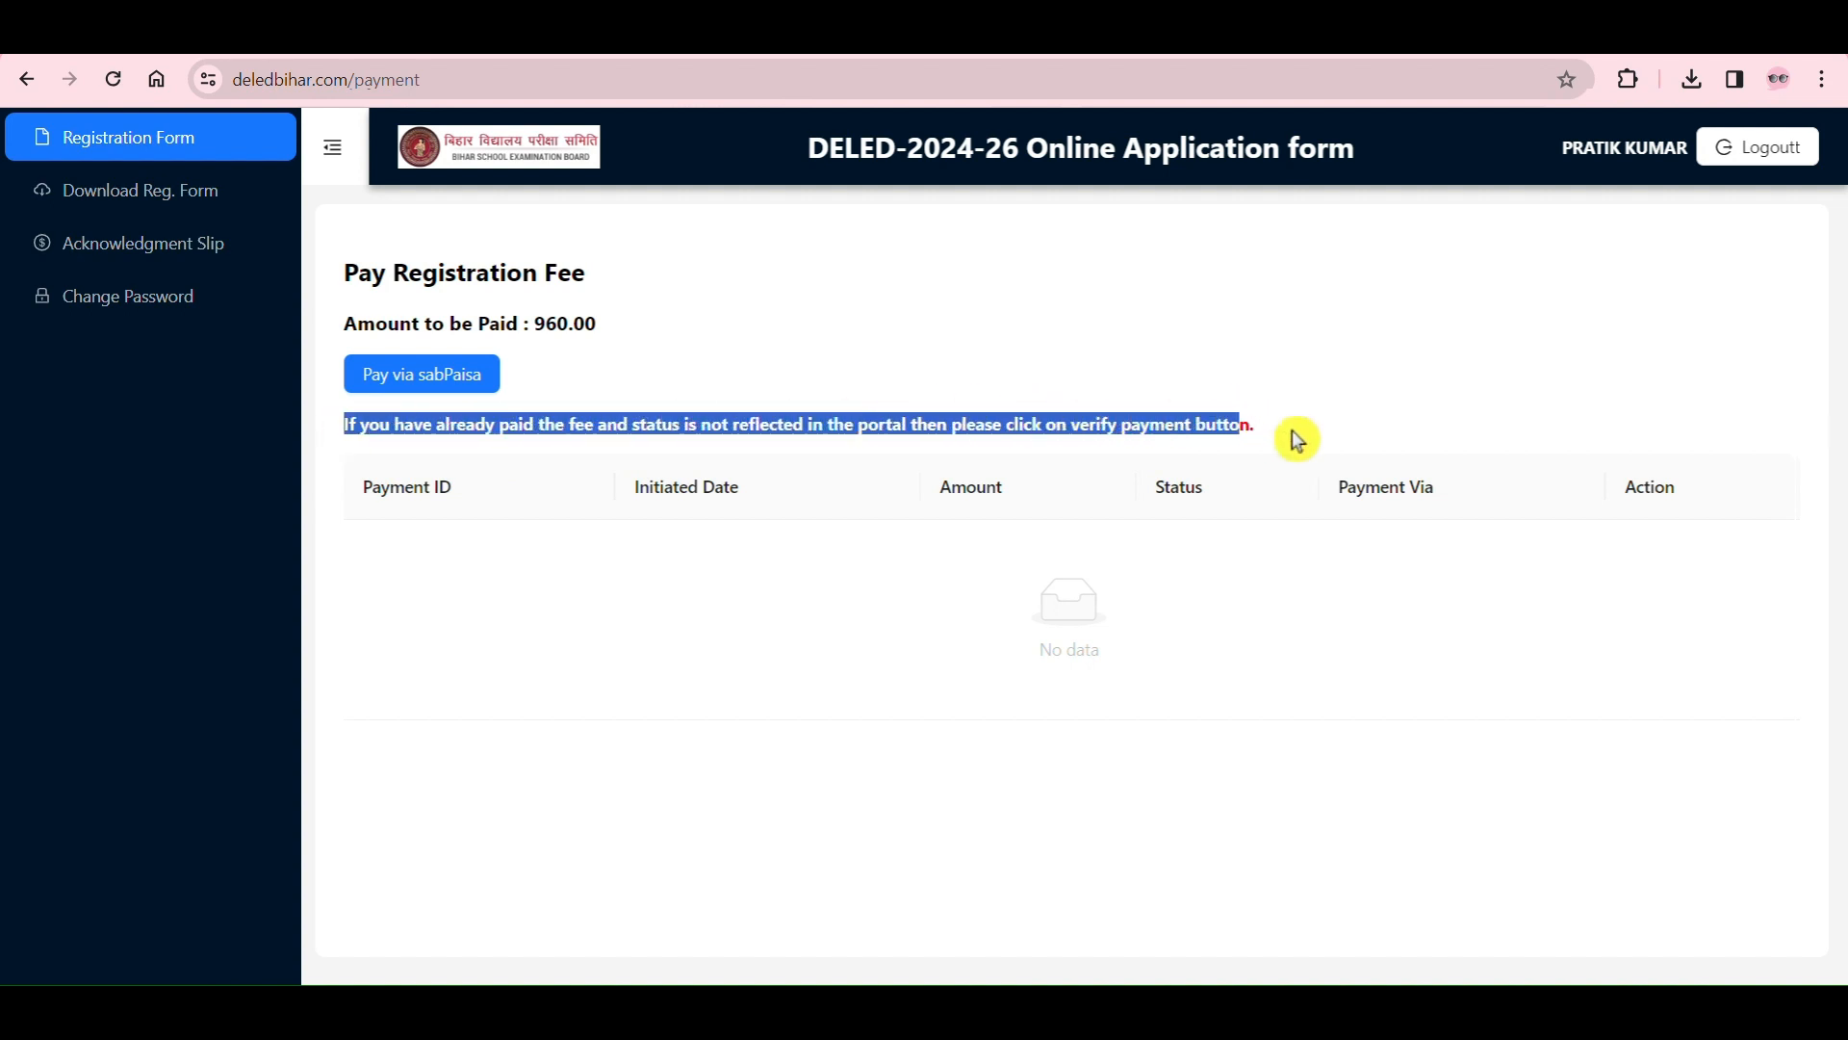
click(1298, 441)
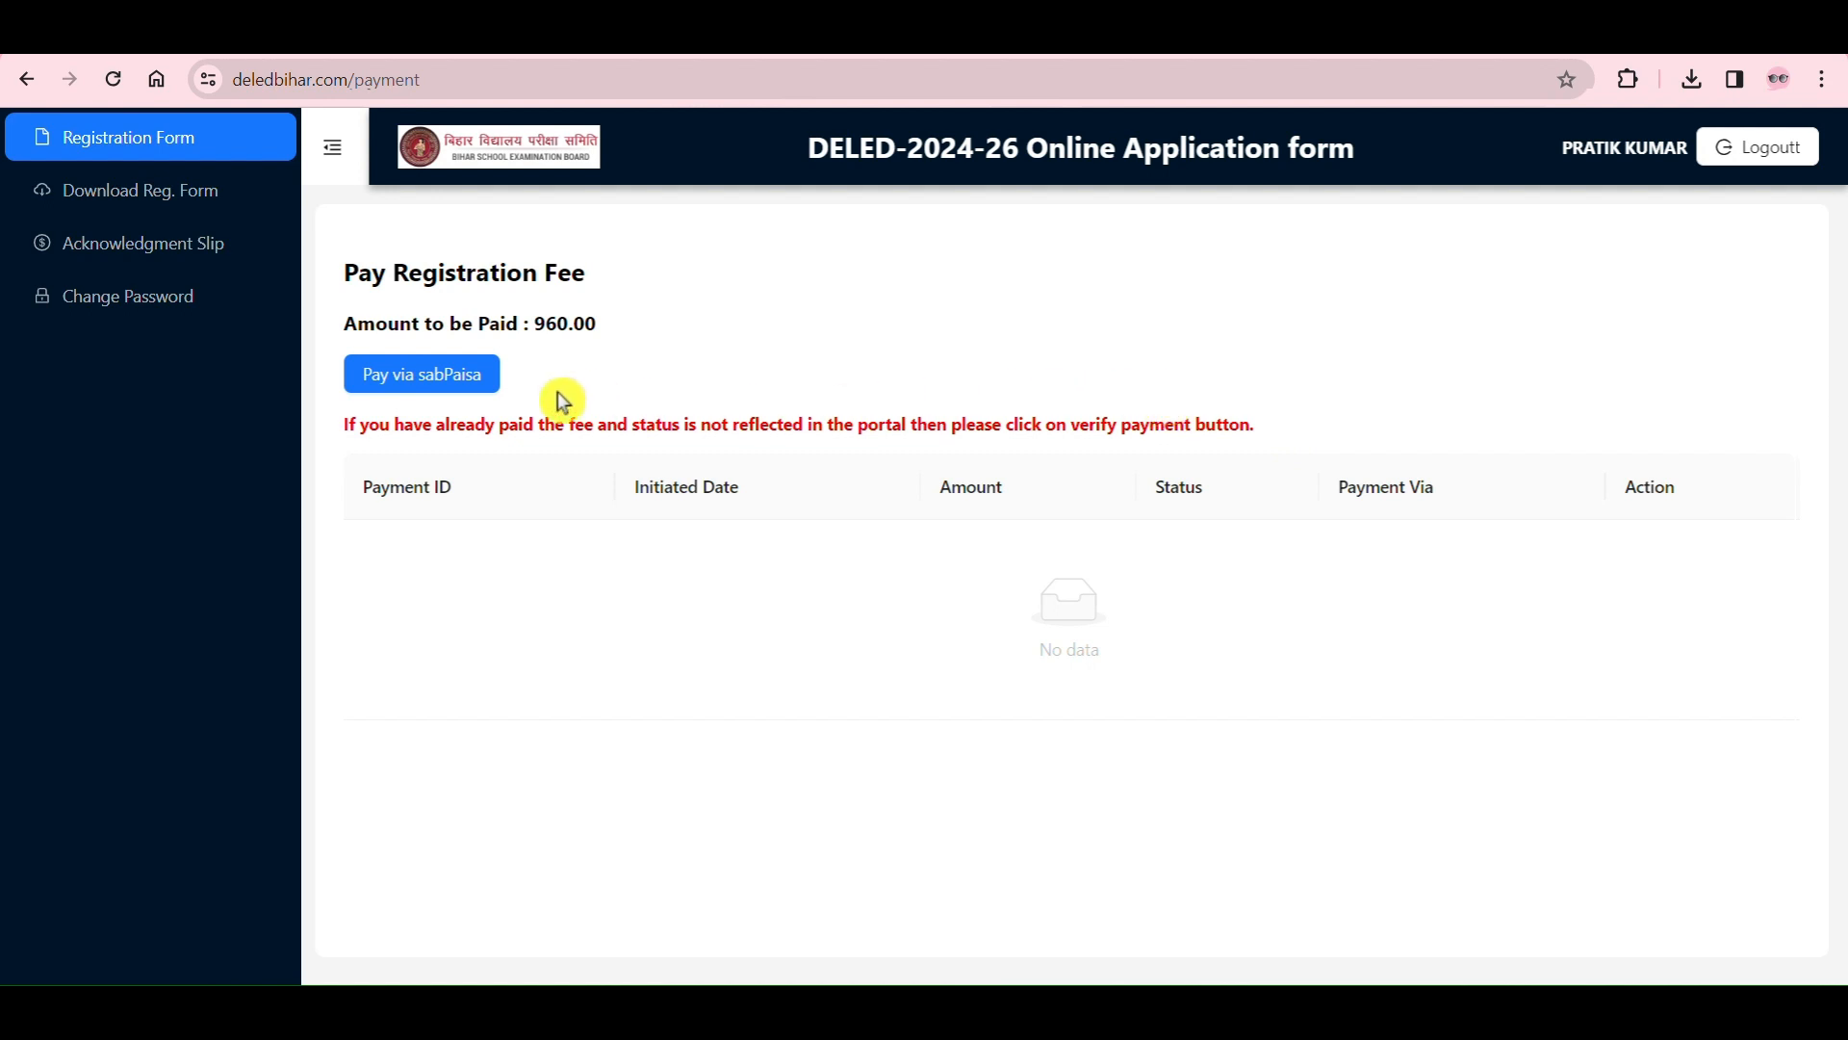
Step: Start the fee payment via sabPaisa with Scan QR, generate the QR code, and check the authorisation time limit
click(456, 395)
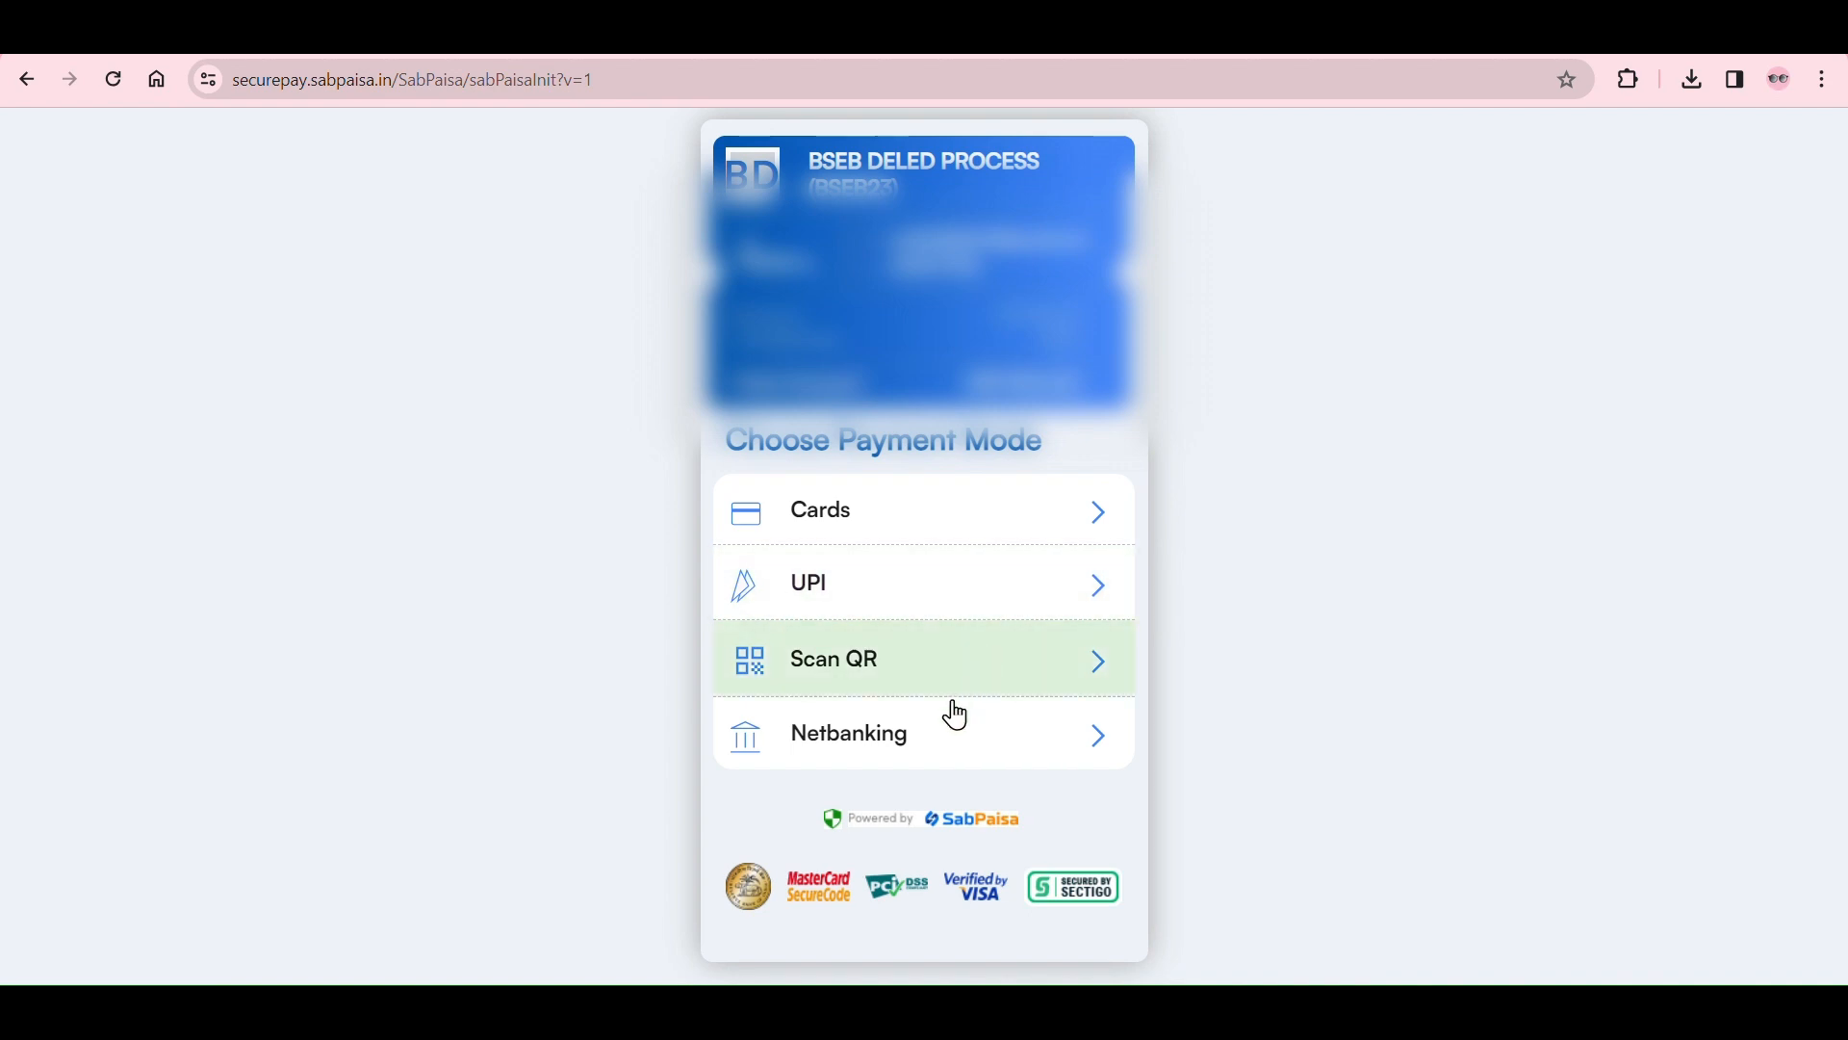
click(995, 658)
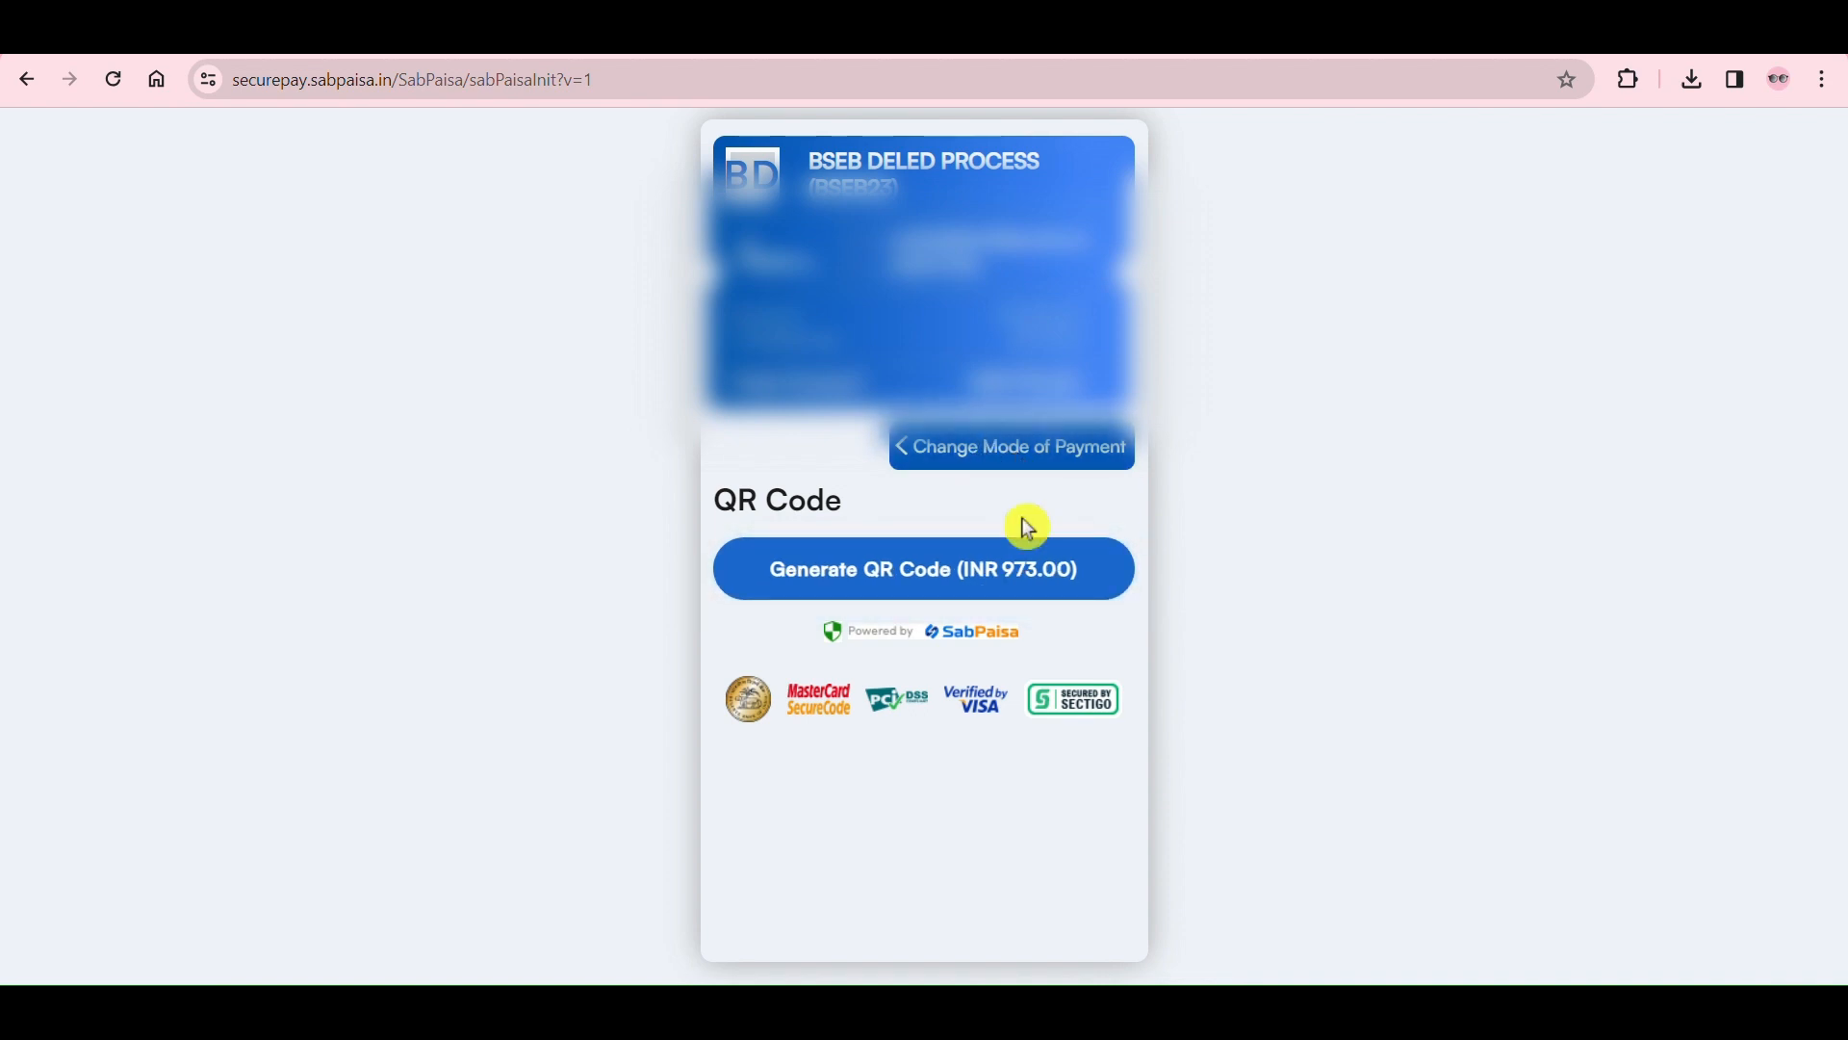
click(973, 589)
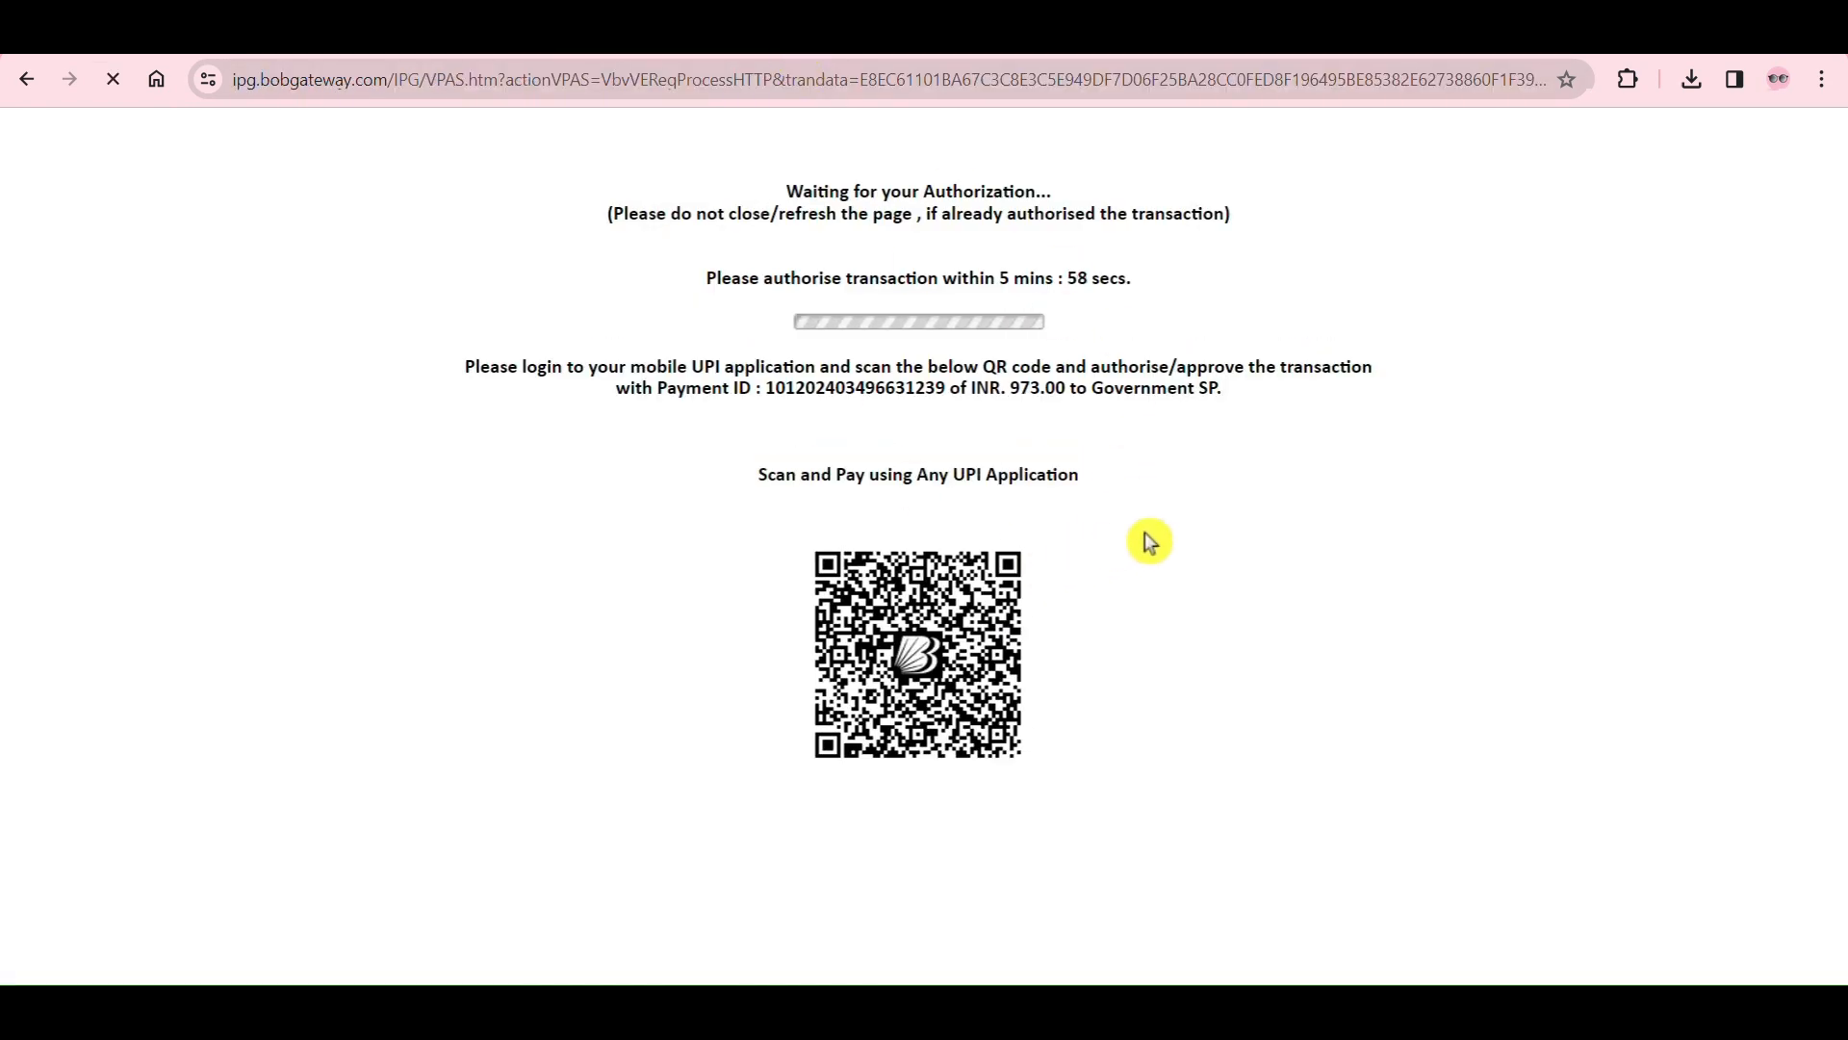
drag(995, 277, 1110, 277)
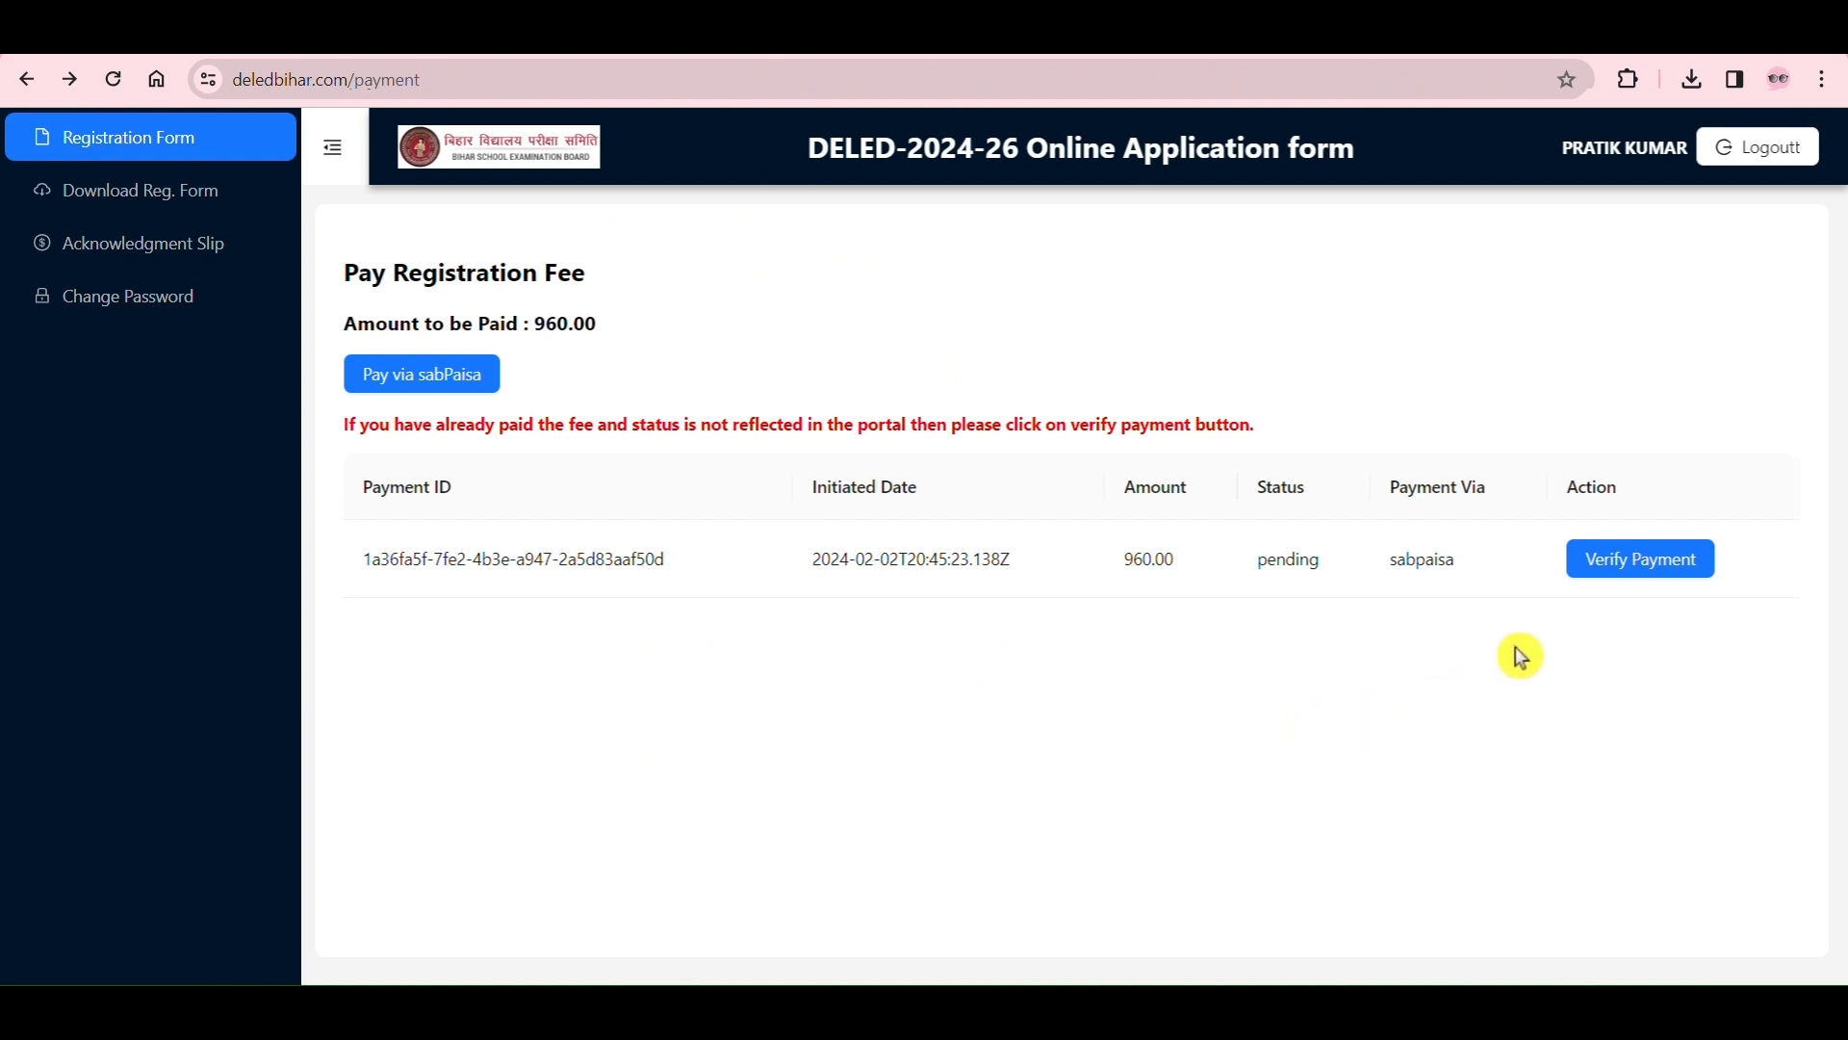
Step: Verify the pending sabPaisa payment in the registration fee payment list
click(1634, 568)
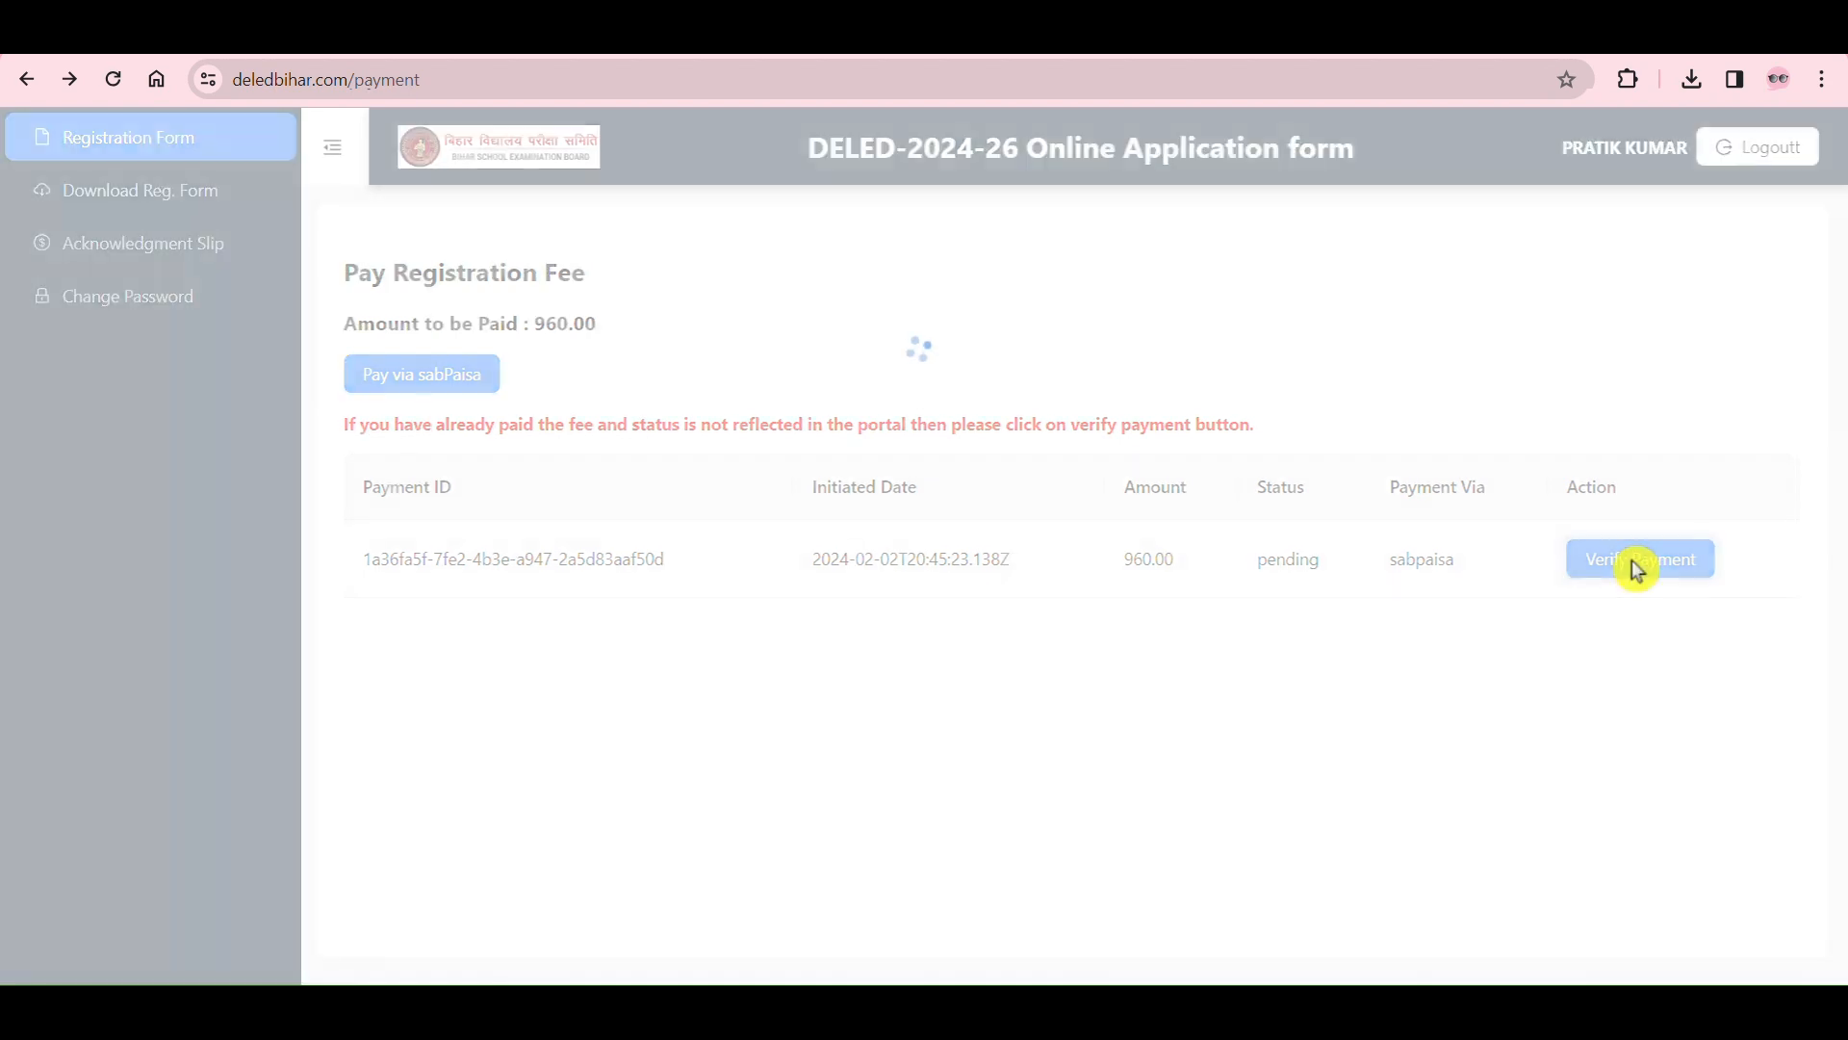